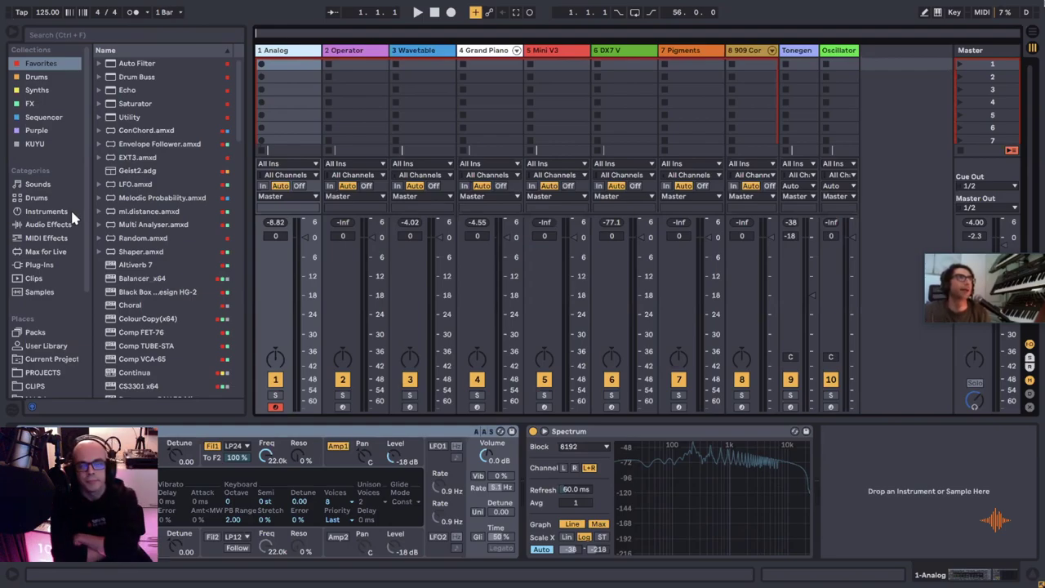
Step: Browse the built-in instruments, highlighting Operator, Wavetable and Analog in the list
click(49, 213)
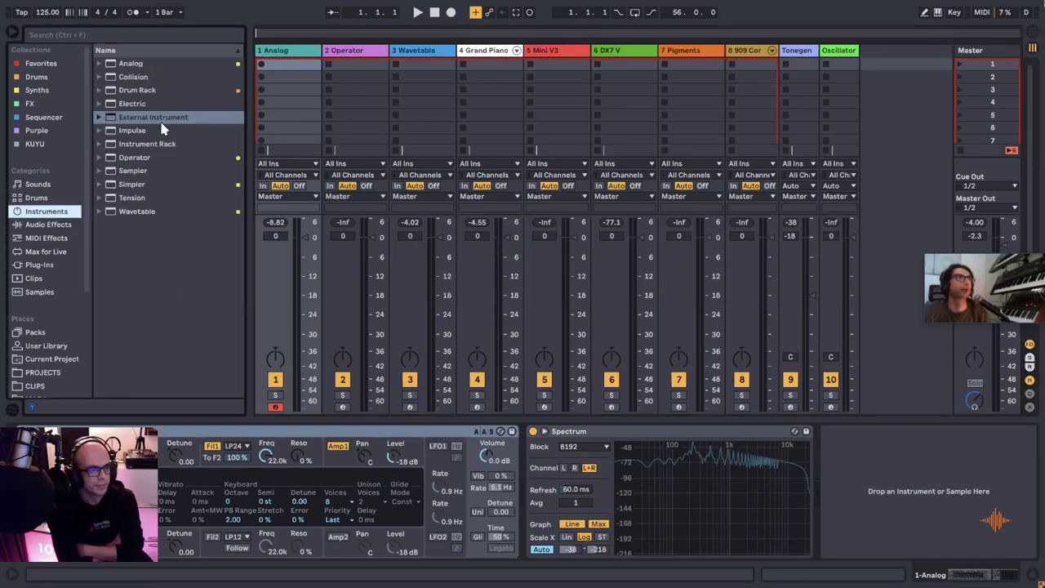
click(152, 158)
click(155, 214)
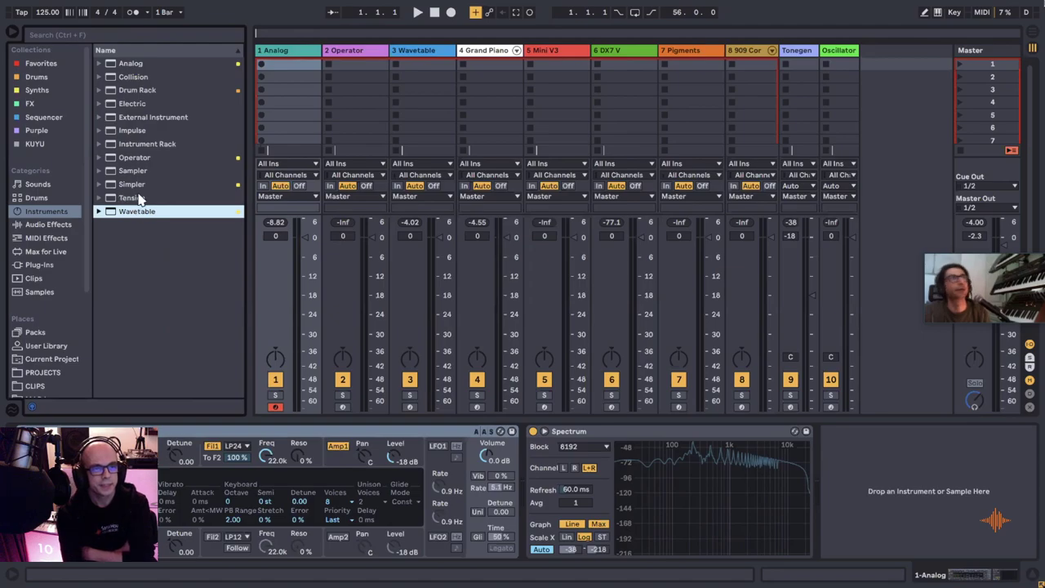
click(142, 159)
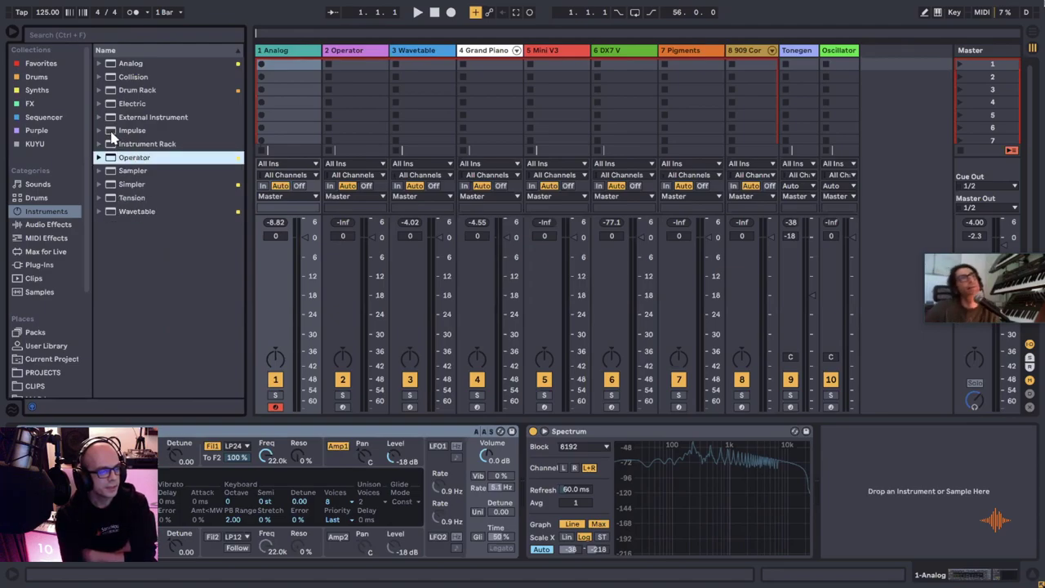
click(140, 67)
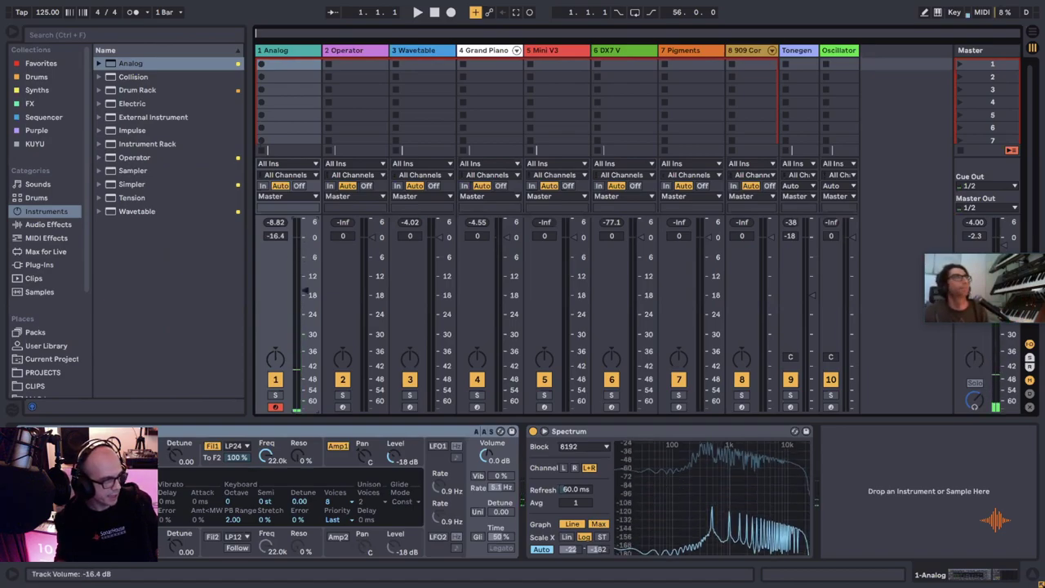
Step: Raise the Analog track's volume to 0 dB
mouse_move(300, 249)
mouse_down()
mouse_move(305, 329)
mouse_move(304, 245)
mouse_up()
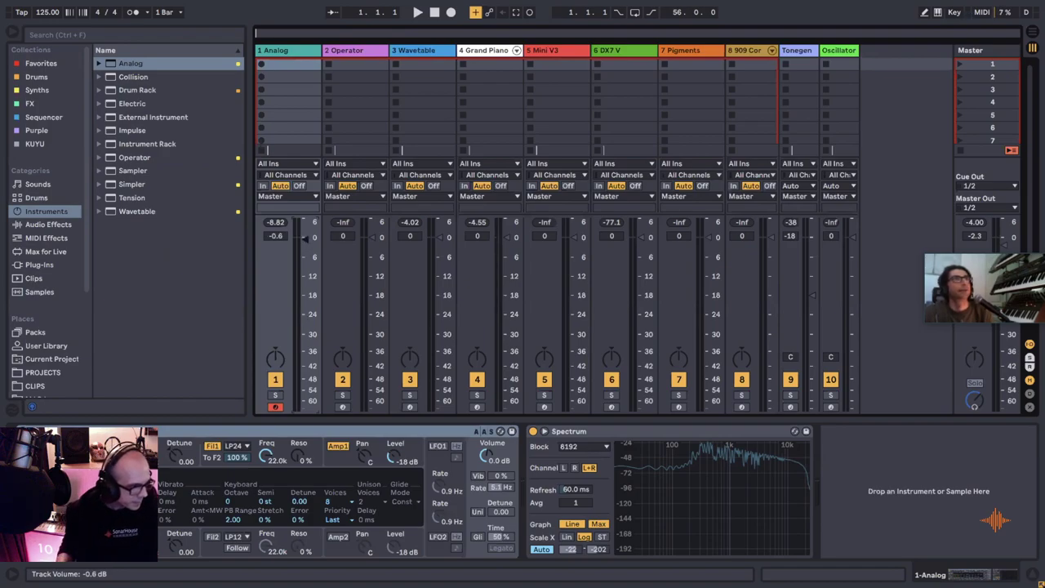
drag(305, 244, 304, 242)
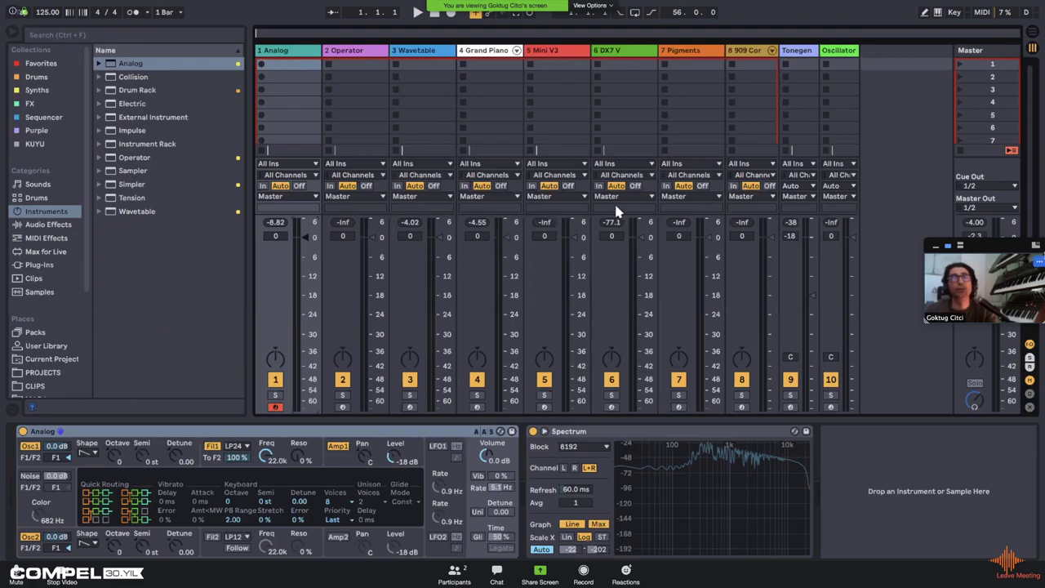
key(F11)
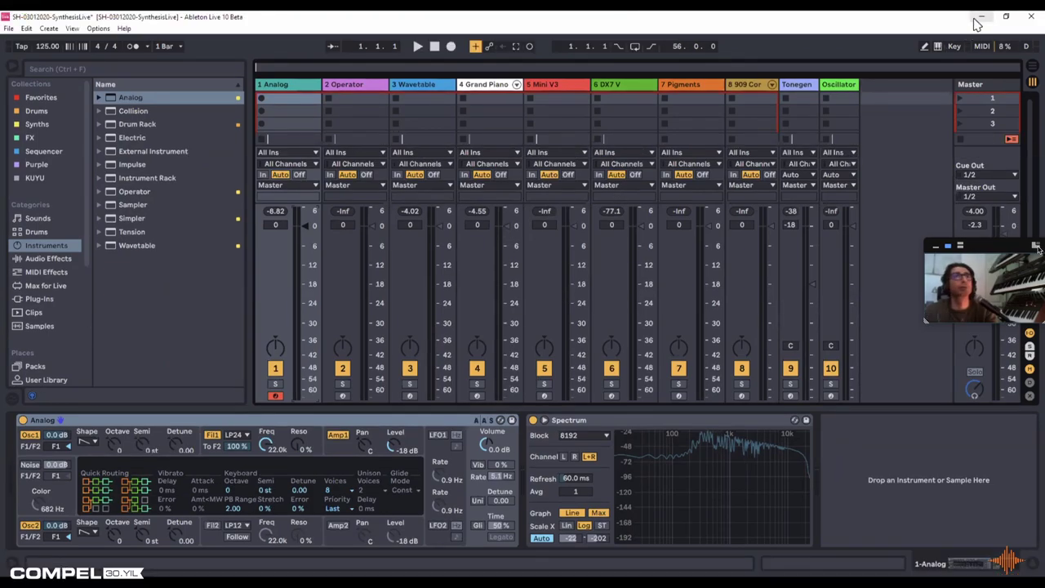
click(1036, 246)
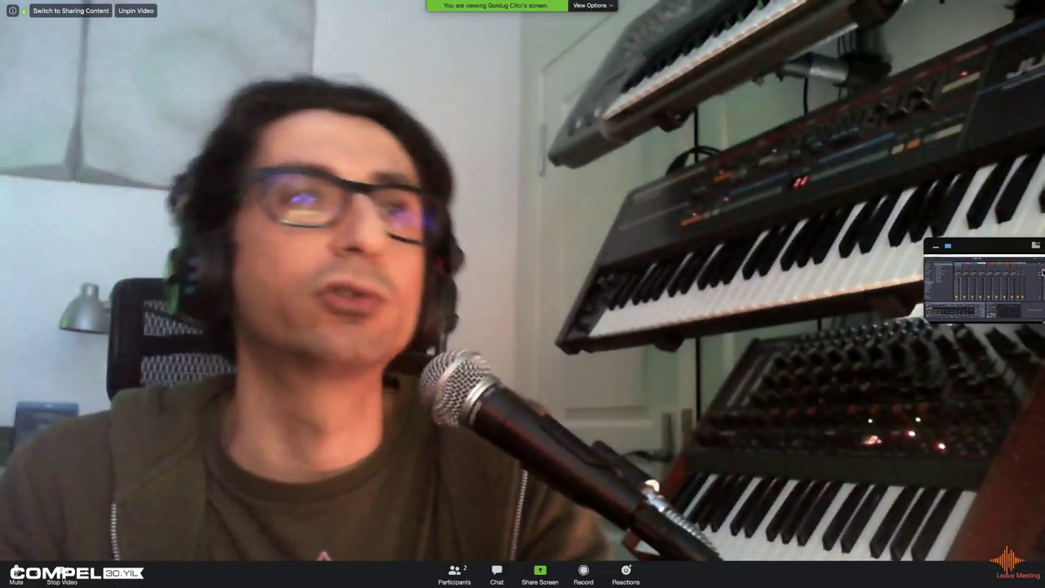
mouse_move(1039, 252)
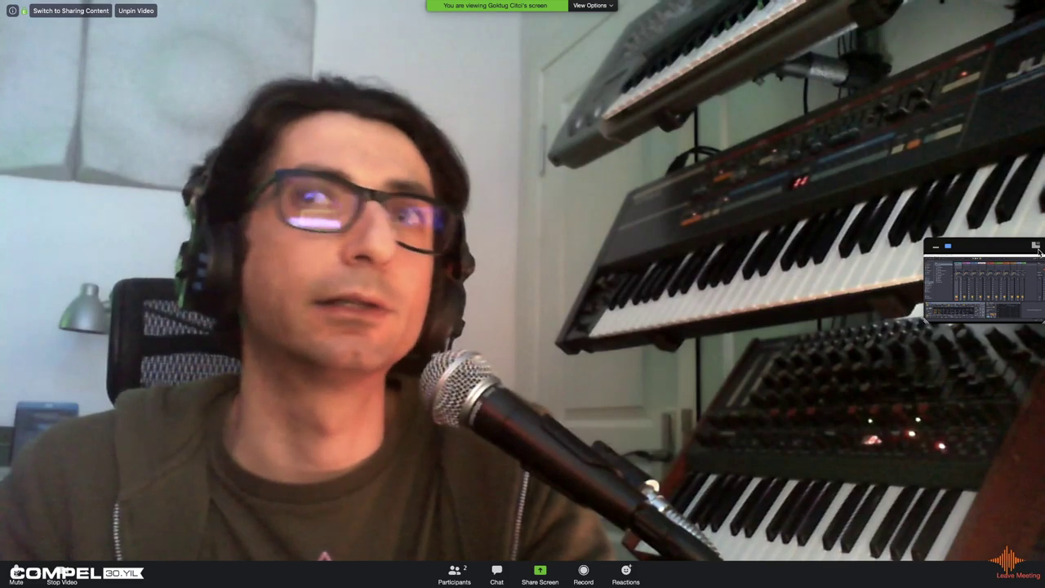
click(1036, 246)
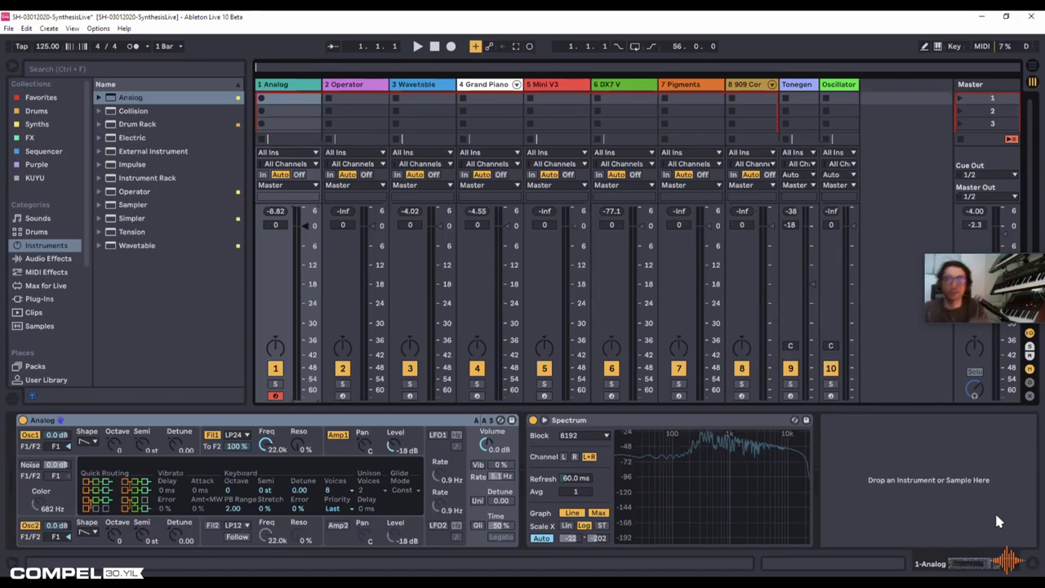
key(F11)
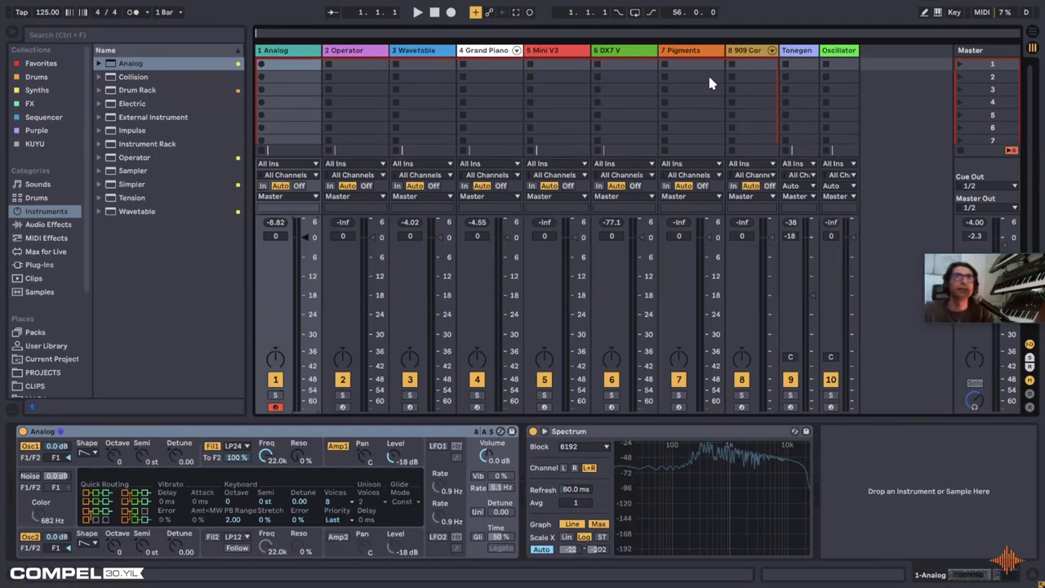
Step: Show the Oscillator track's device chain with its Spectrum analyzer in the expanded display
click(796, 54)
click(843, 52)
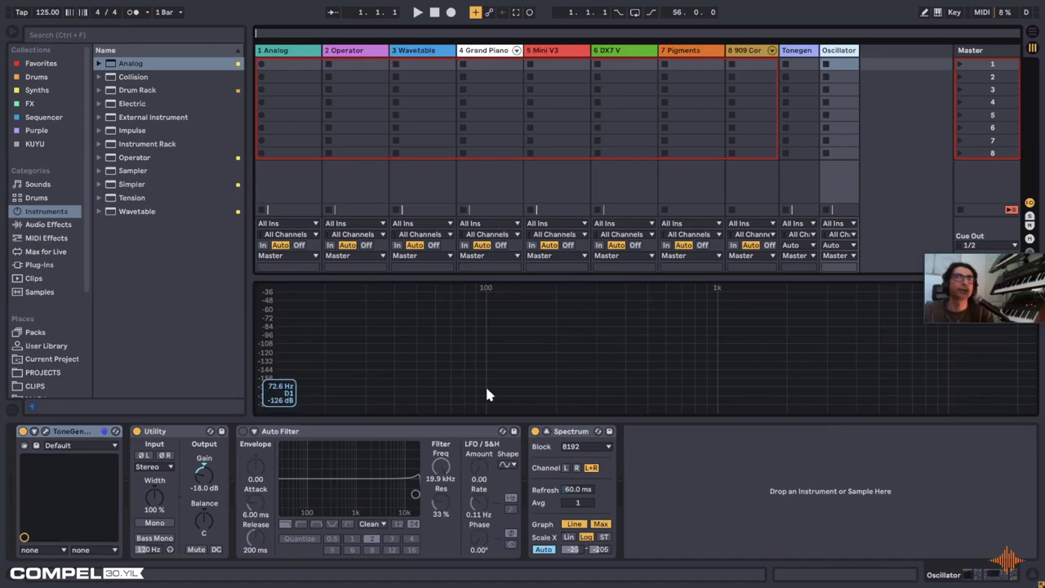
click(546, 431)
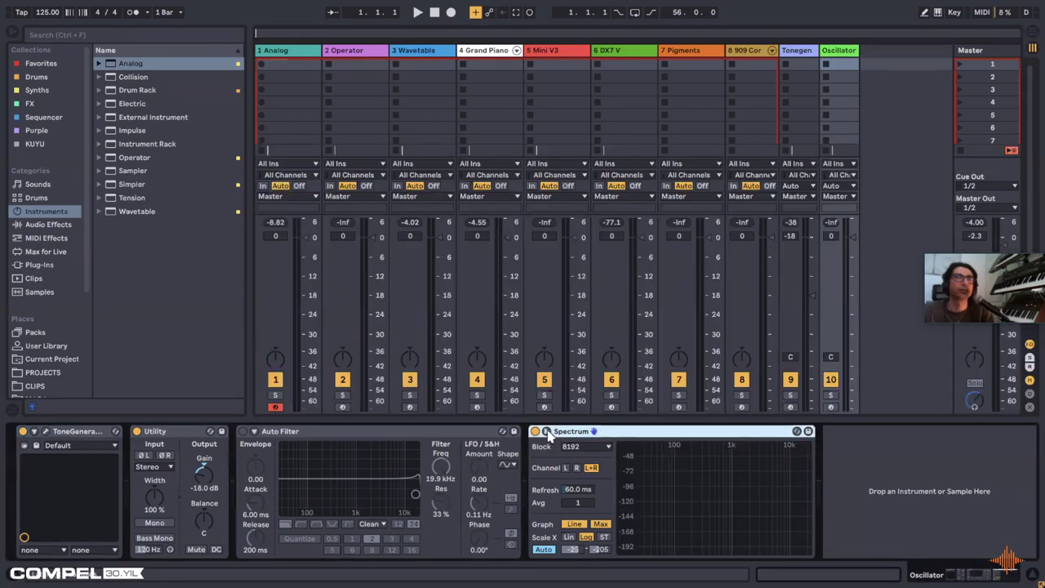
click(546, 432)
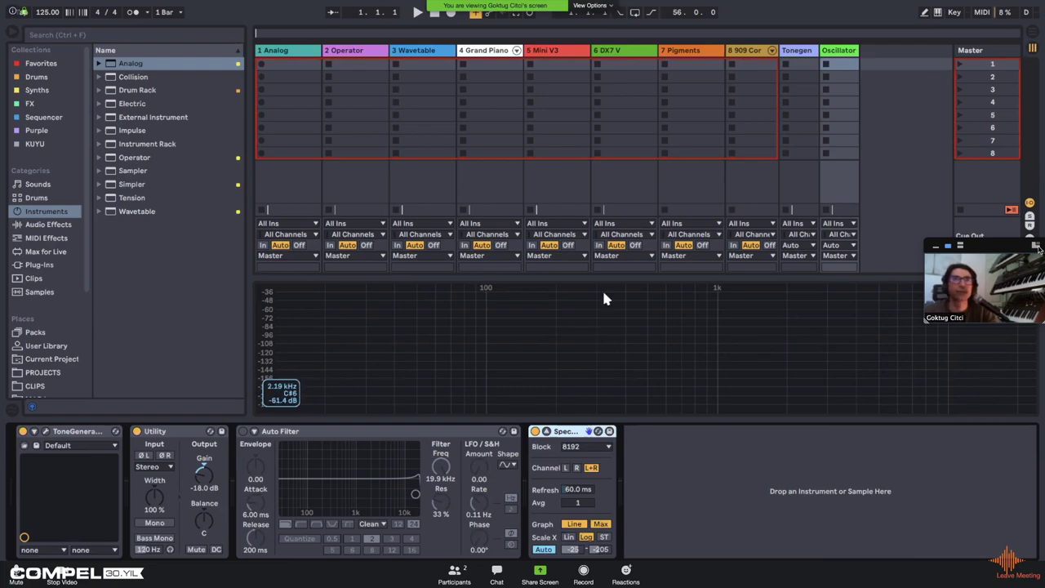
click(1036, 246)
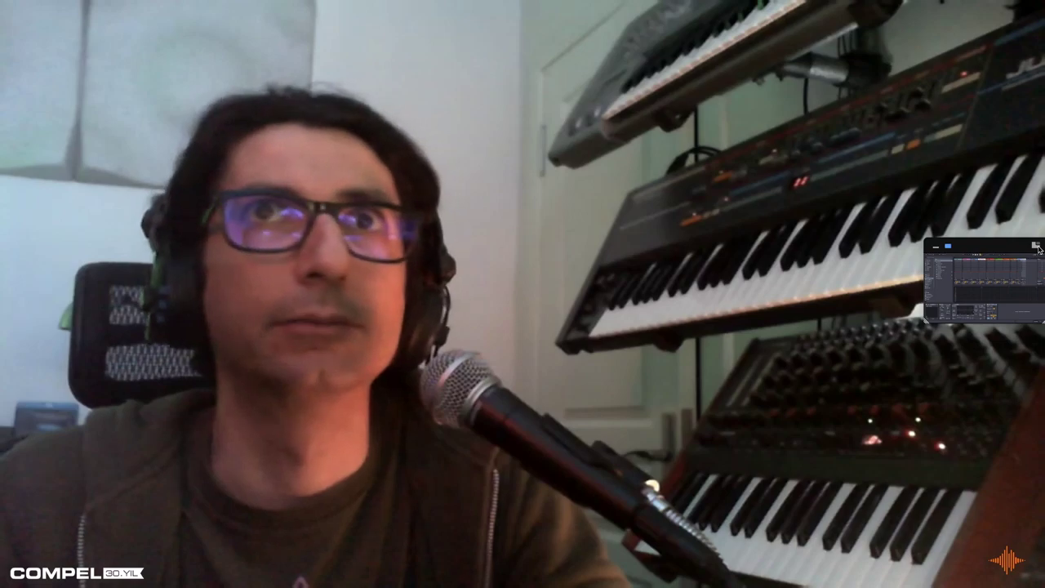
click(1036, 247)
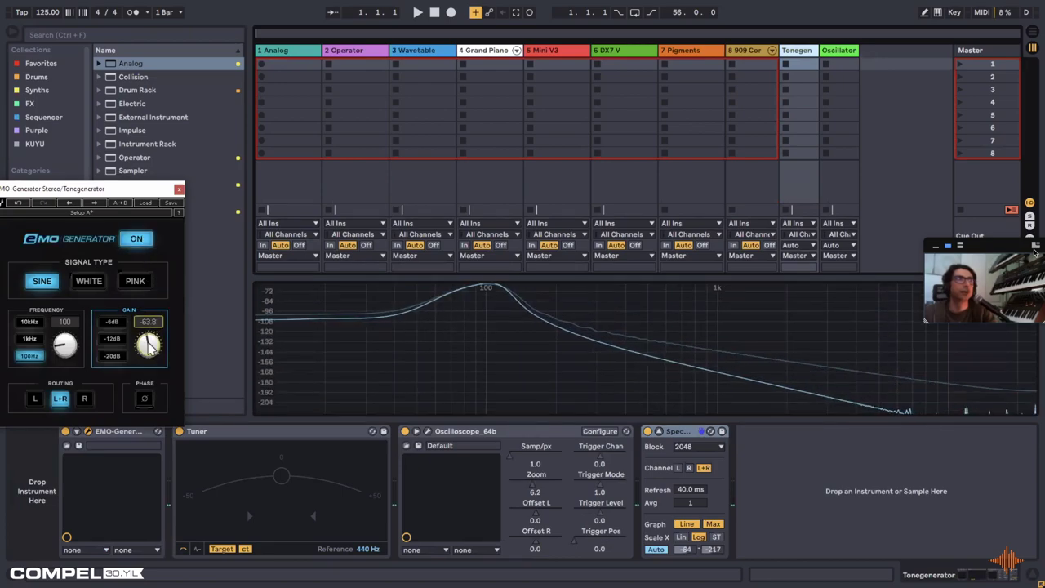
Step: Raise the EMO Generator's gain to -22.5 on the Tonegen track, and show the mixer above a shorter spectrum display
drag(149, 347, 149, 321)
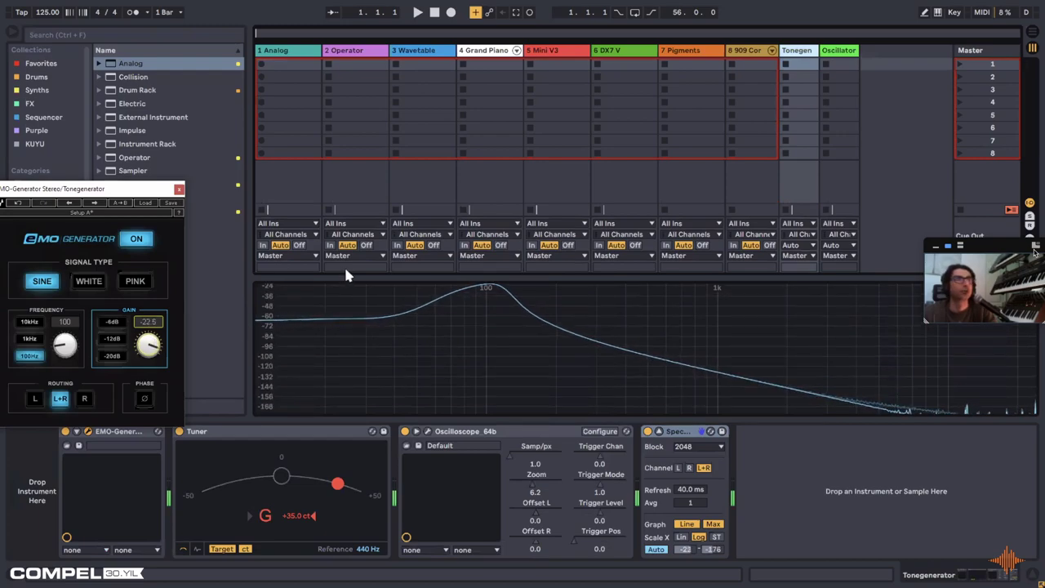
drag(345, 276, 326, 331)
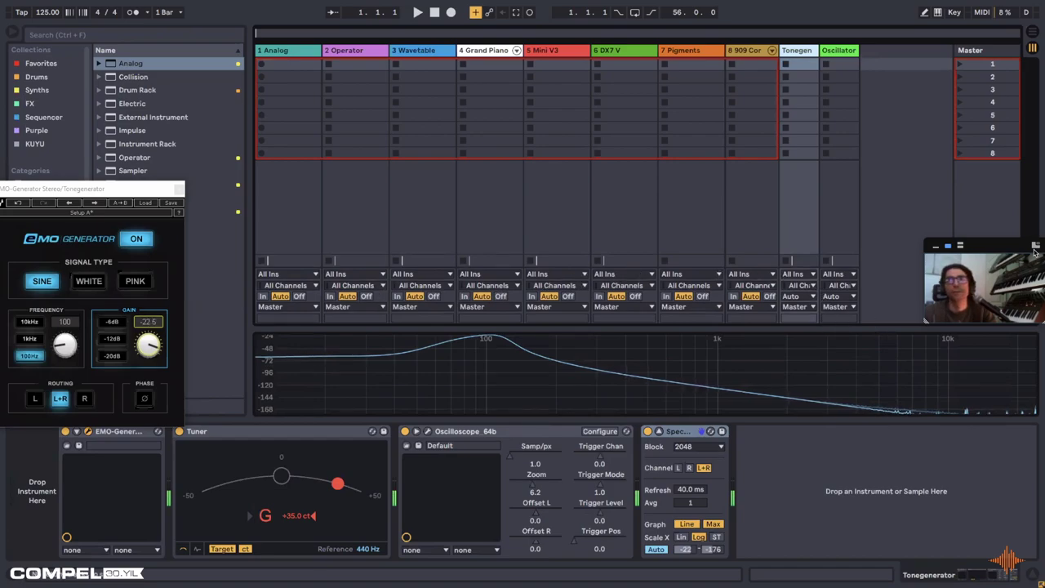
key(ctrl+alt+m)
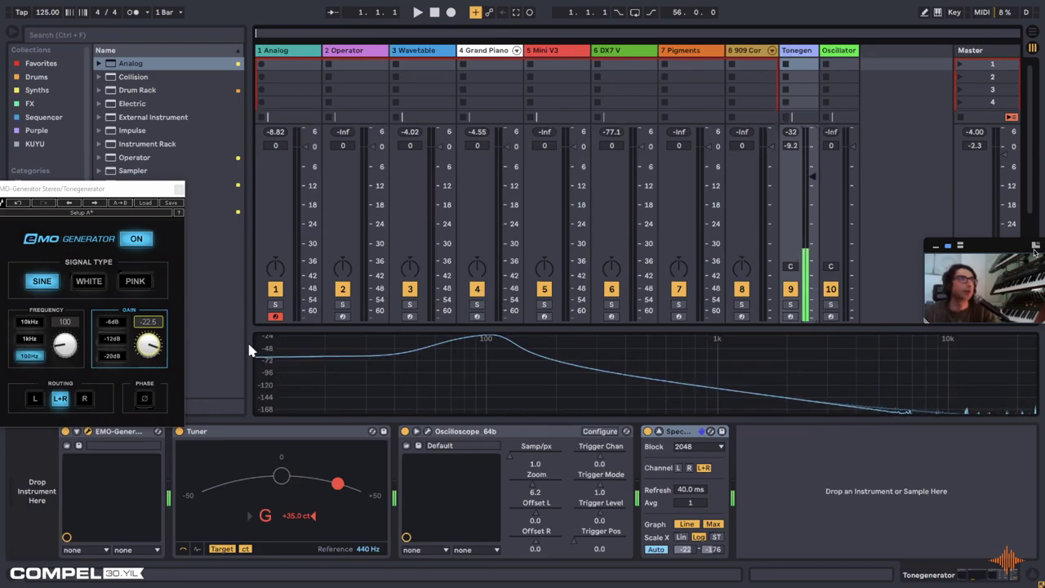
Step: Move the EMO Generator window so that all of its controls are visible beside the mixer
click(133, 171)
click(112, 193)
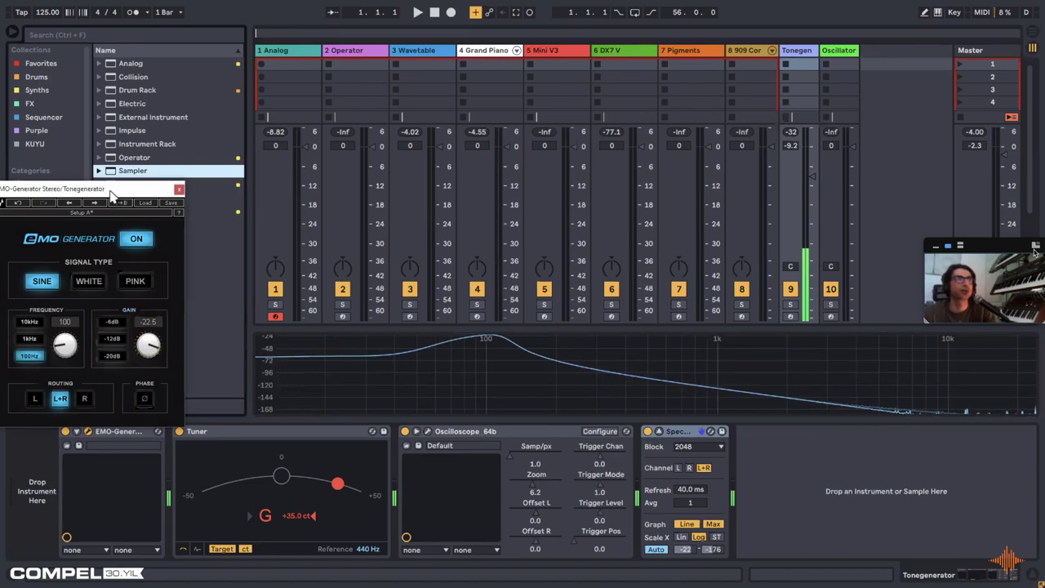
drag(112, 193, 195, 192)
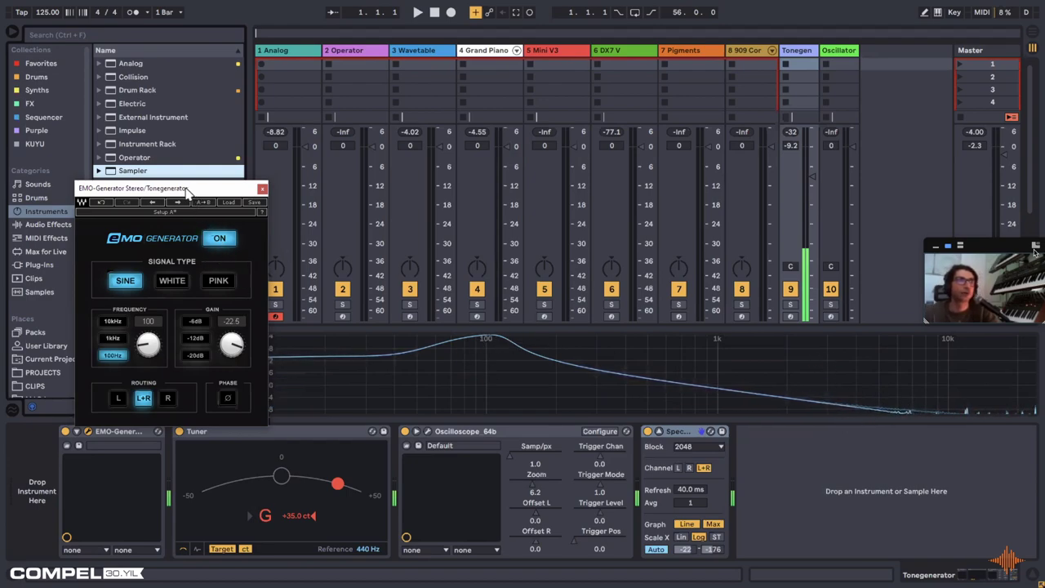
drag(188, 190, 144, 185)
Step: Sweep the EMO Generator's sine frequency and leave it at 120 Hz with the gain at -14.5, closing the plug-in window
drag(104, 341, 143, 351)
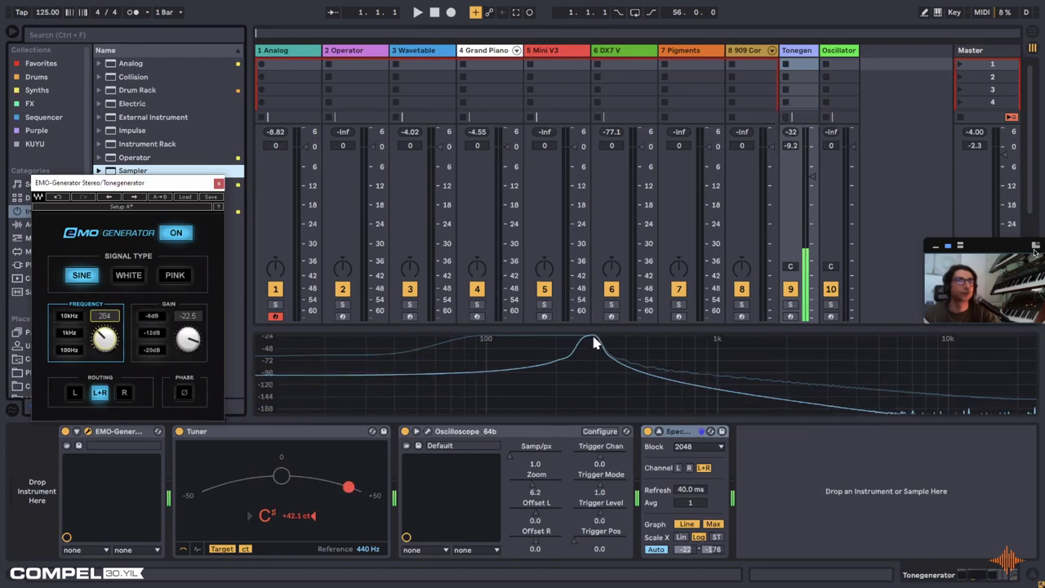
mouse_move(106, 341)
mouse_down()
mouse_move(106, 299)
mouse_move(123, 338)
mouse_move(122, 296)
mouse_move(122, 330)
mouse_up()
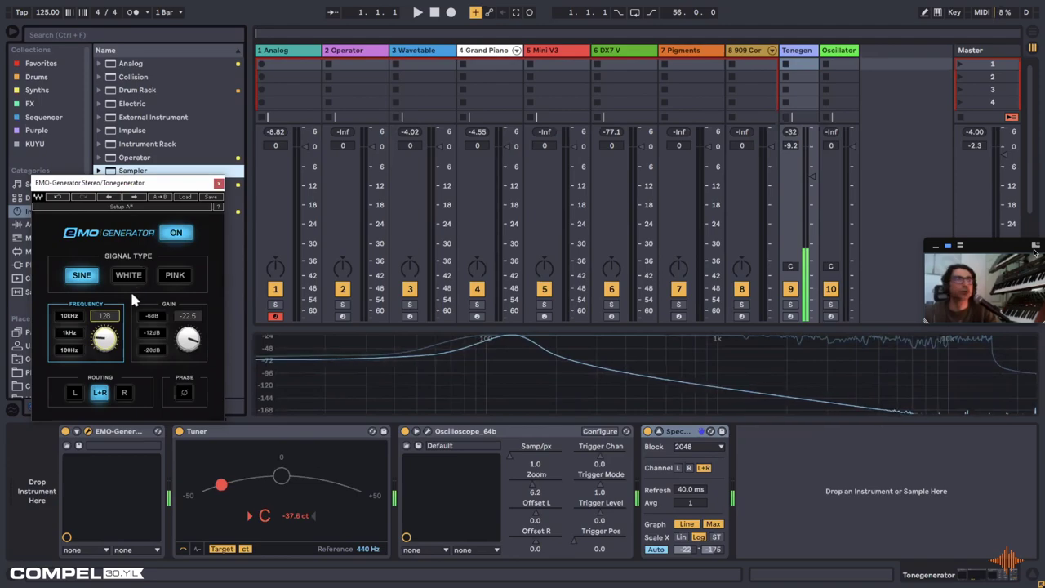
drag(122, 330, 122, 335)
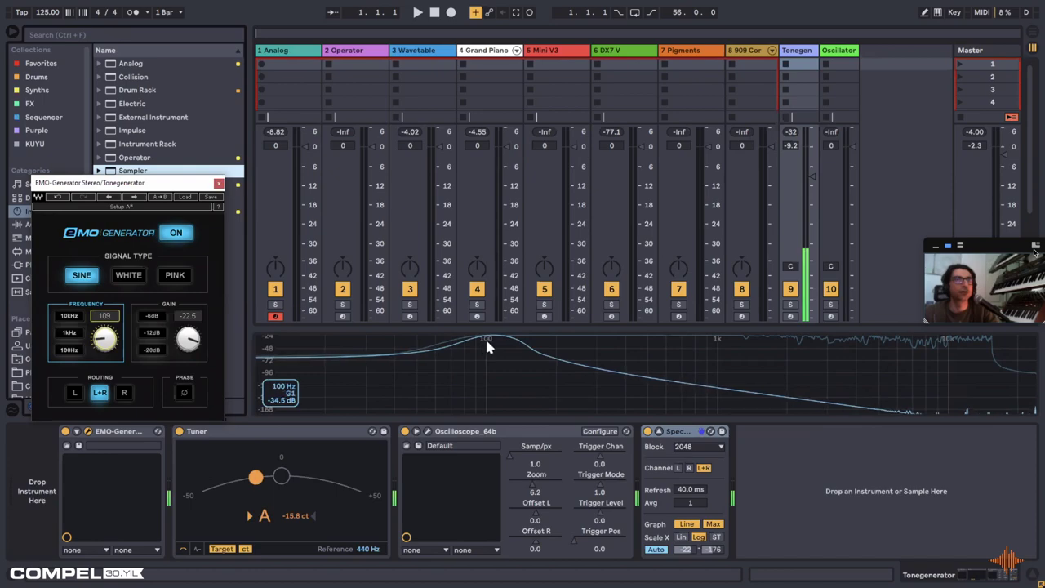
drag(103, 339, 104, 327)
drag(187, 338, 188, 326)
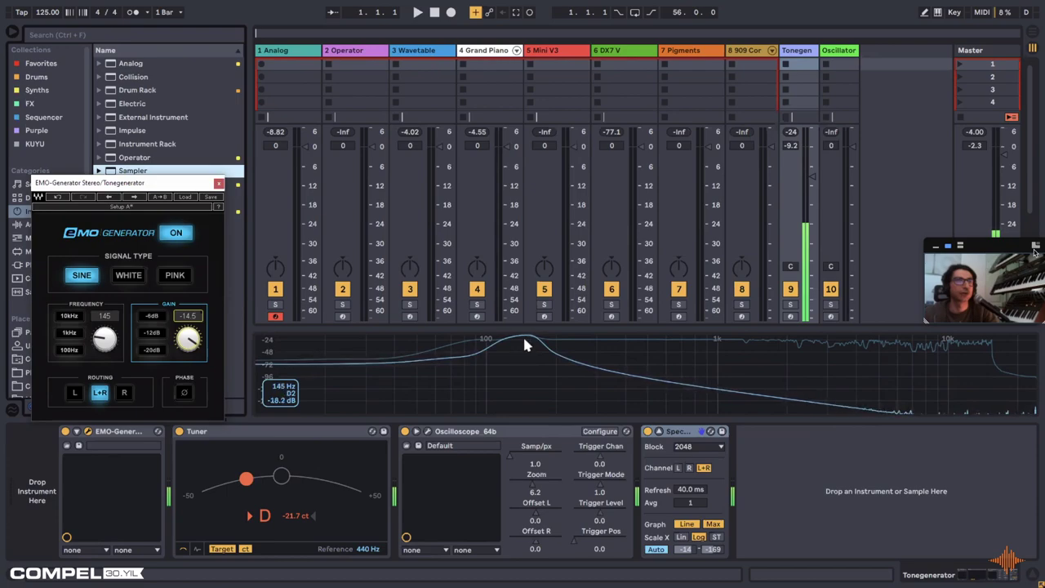
scroll(61, 340, down, 5)
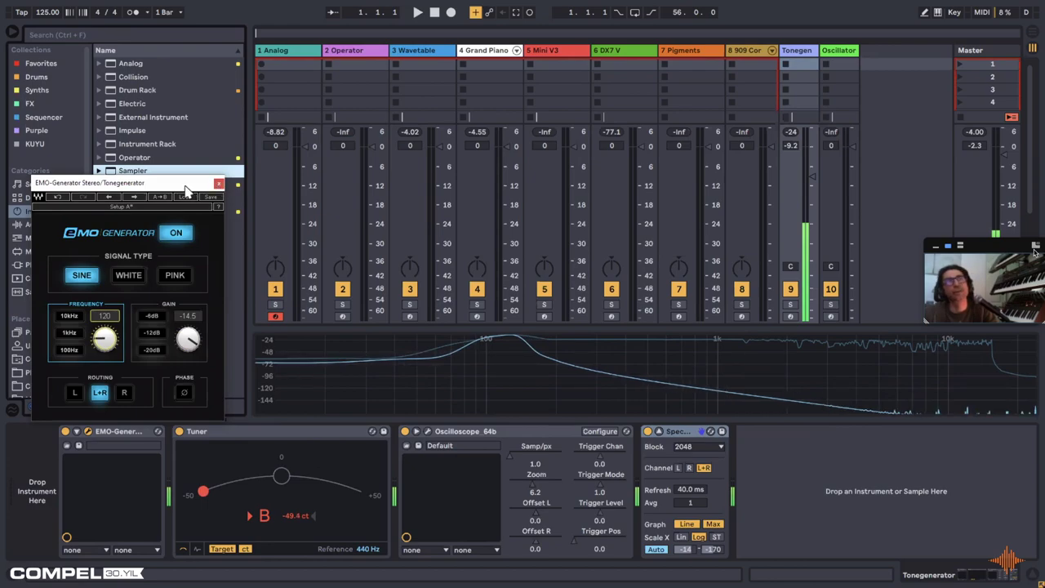
click(218, 183)
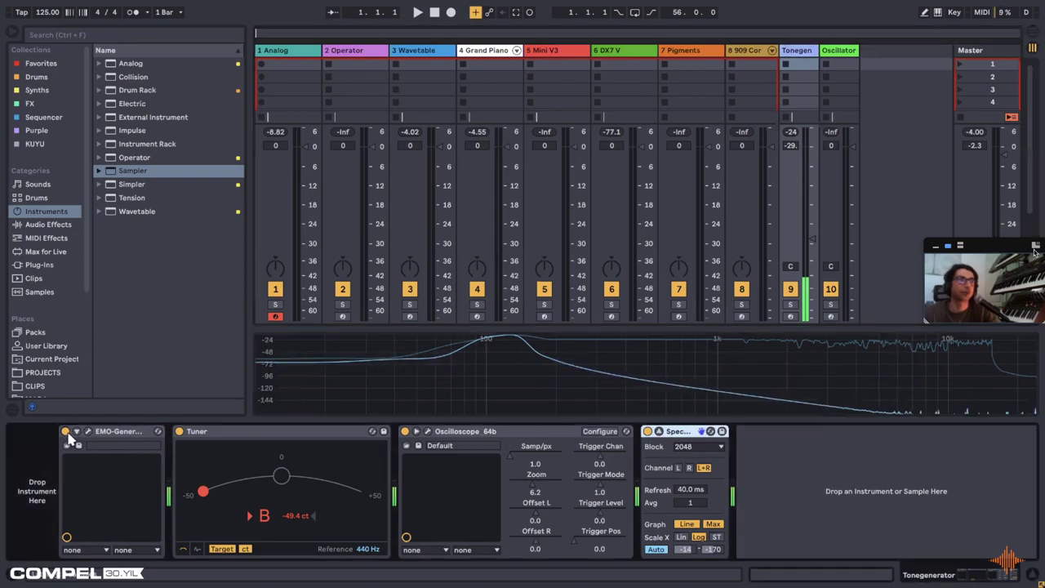
Step: Open the ToneGenerator plug-in on the Oscillator track and move its window clear of the device chain
click(826, 54)
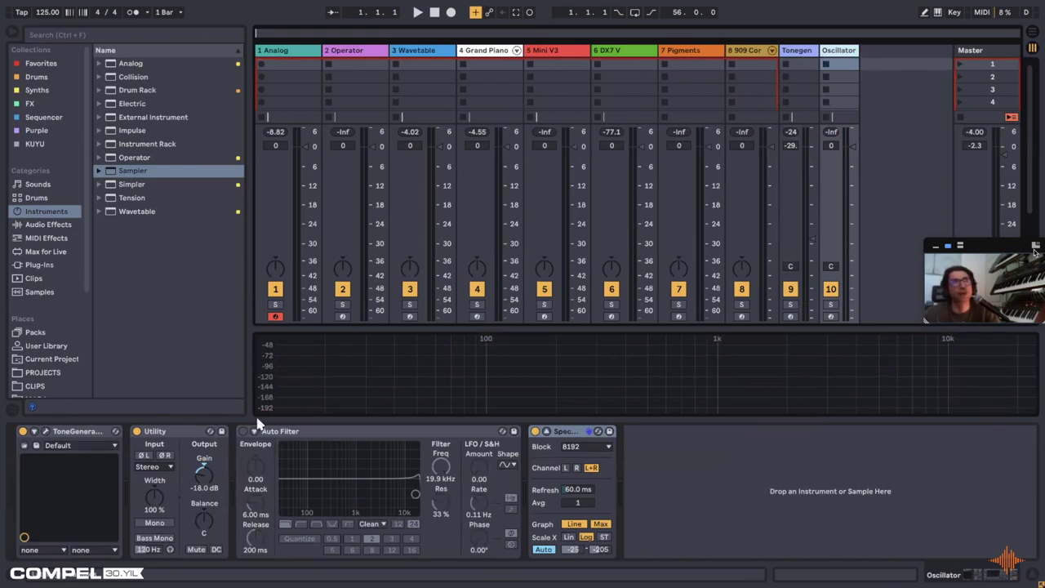
click(45, 432)
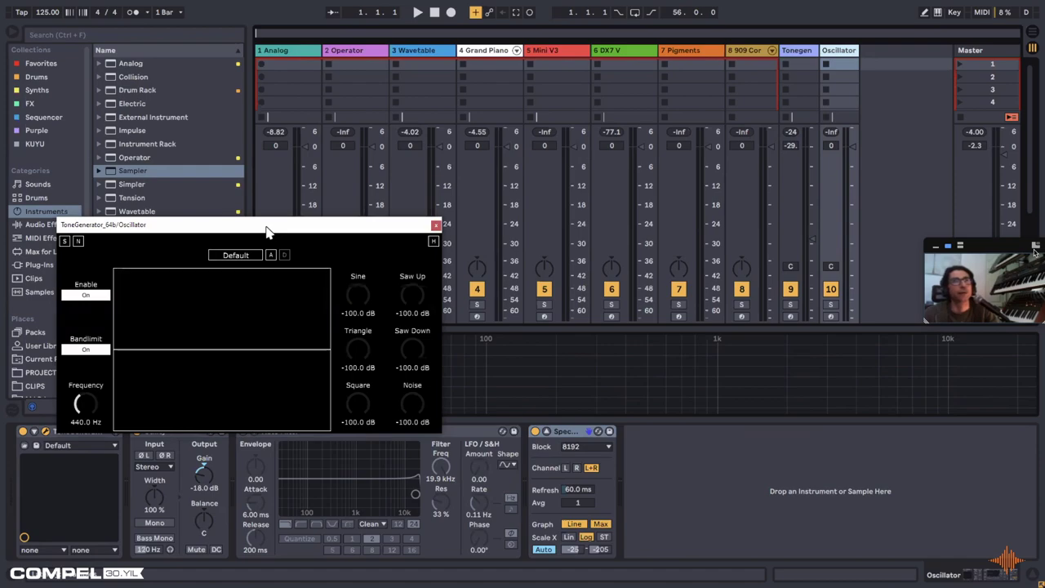
drag(204, 224, 314, 225)
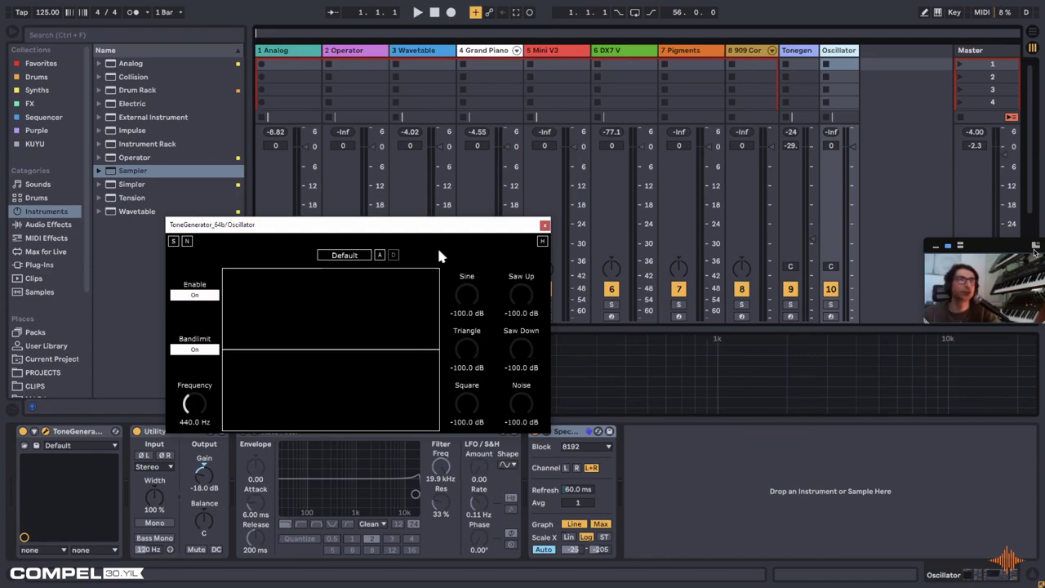
drag(414, 230, 537, 158)
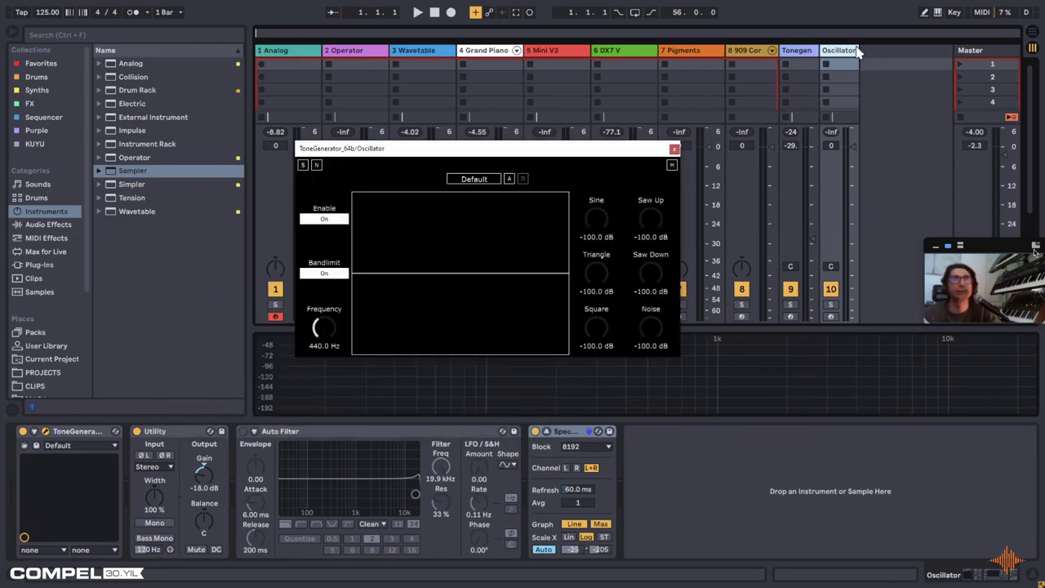
Step: Raise the ToneGenerator's sine level to -16.2 dB and set its frequency to 235.2 Hz, keeping the spectrum uncovered
drag(600, 216, 613, 192)
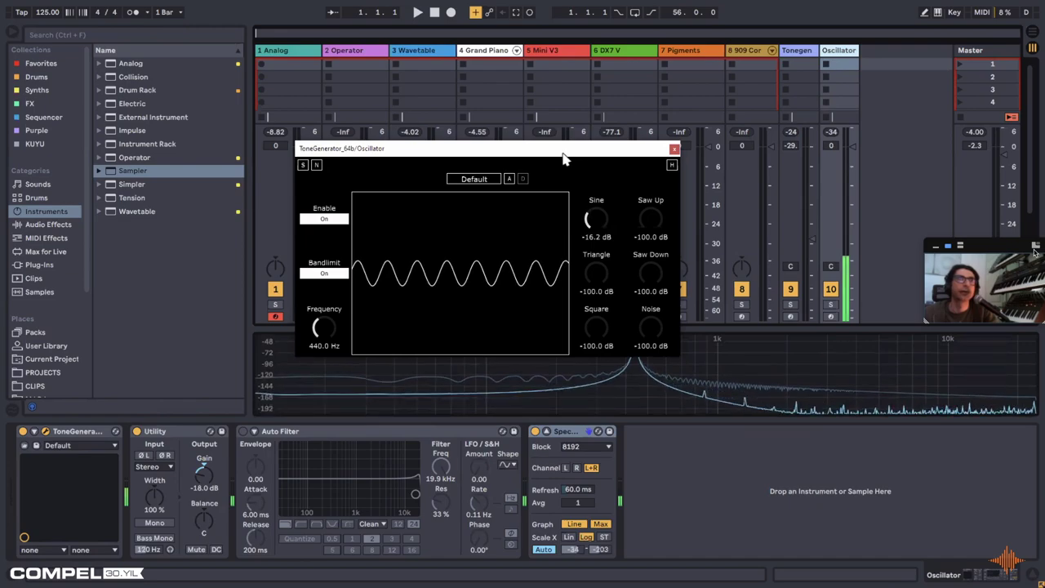
drag(563, 159, 447, 107)
mouse_move(207, 276)
mouse_down()
mouse_move(218, 240)
mouse_move(209, 277)
mouse_up()
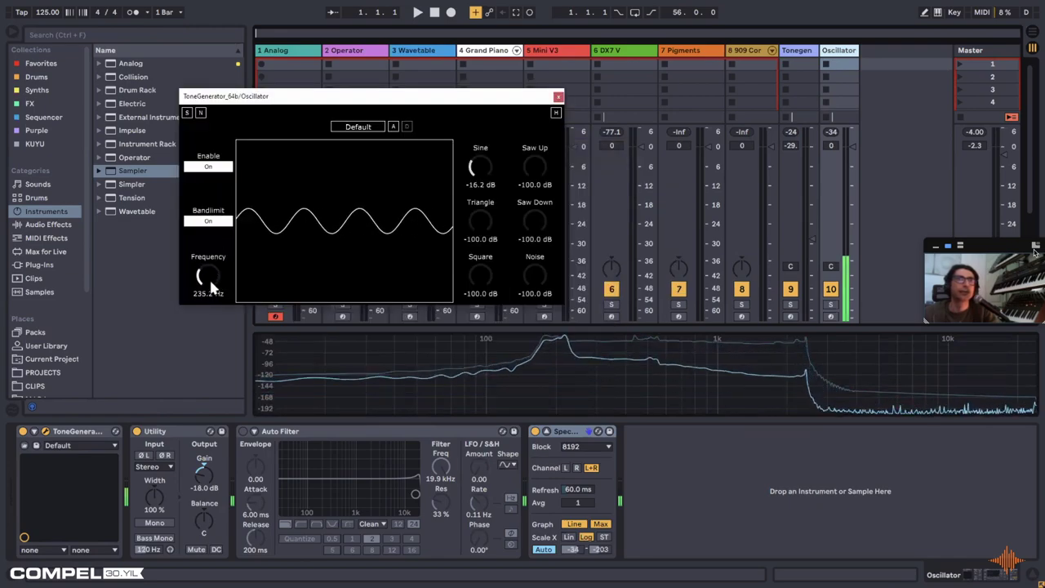
mouse_move(663, 374)
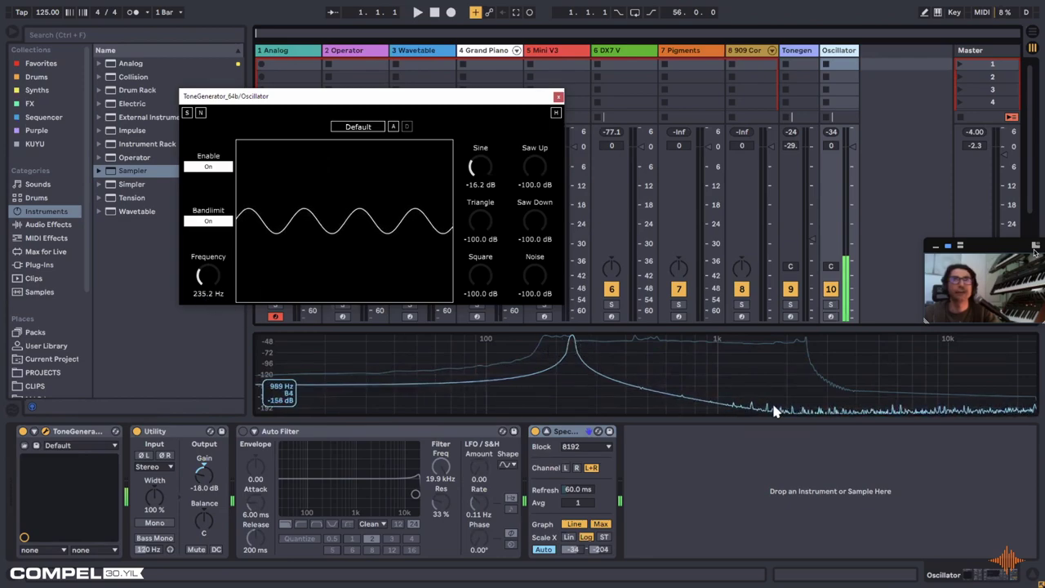
Step: Lower the ToneGenerator's sine level to -100.0 dB and raise its Saw Up level to -11.1 dB
drag(480, 168, 480, 200)
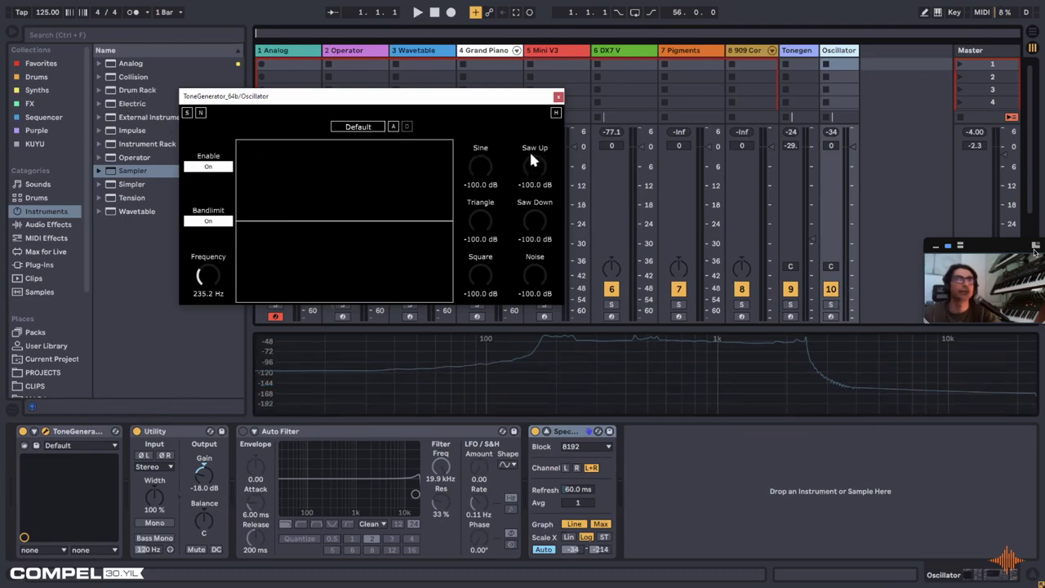
drag(538, 161, 551, 280)
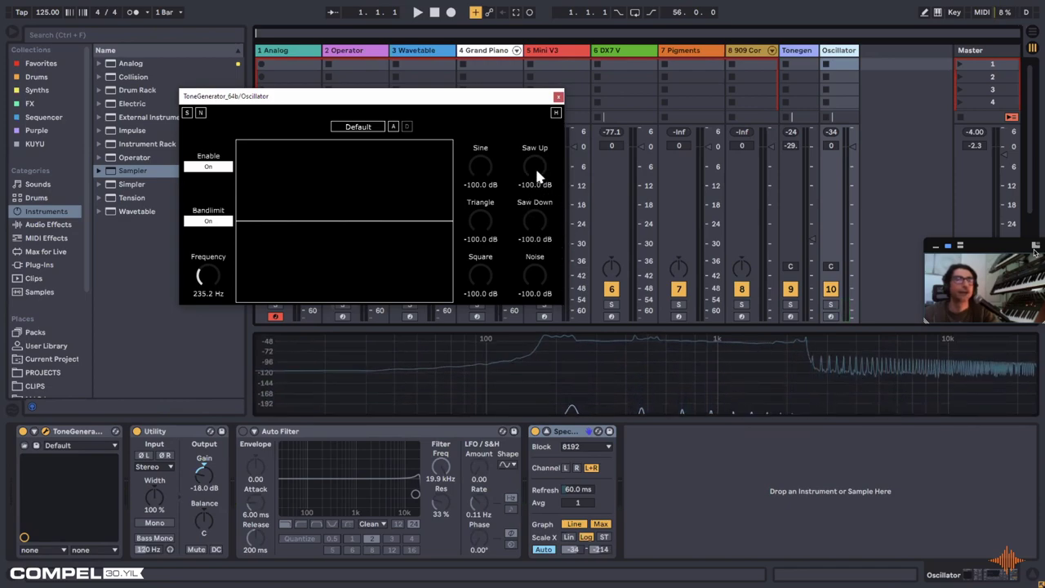
drag(536, 160, 546, 123)
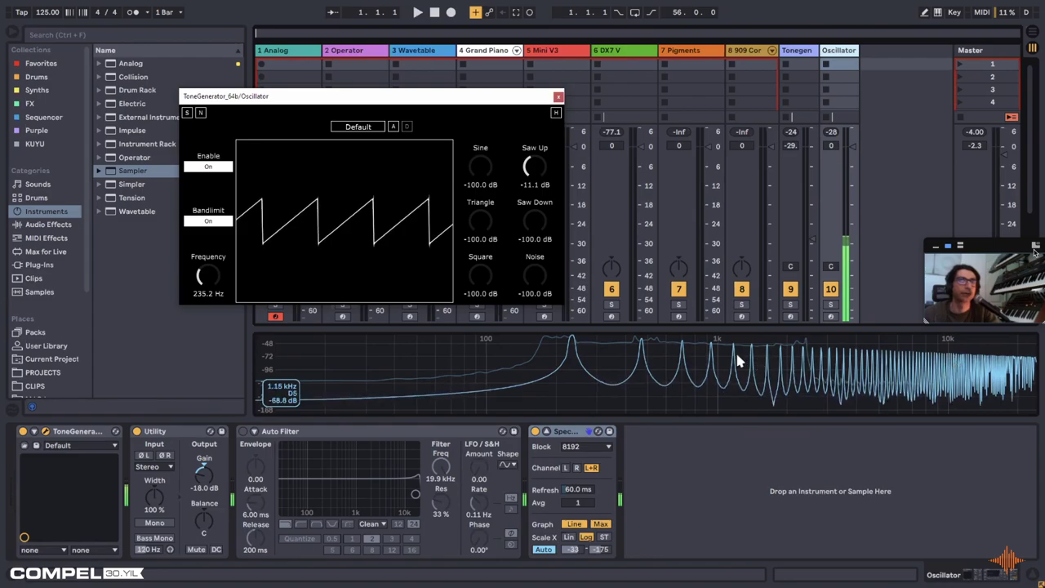
Step: Fade the Saw Up level out to -100.0 dB and raise the Triangle level to -8.8 dB
drag(542, 171, 522, 201)
mouse_move(578, 365)
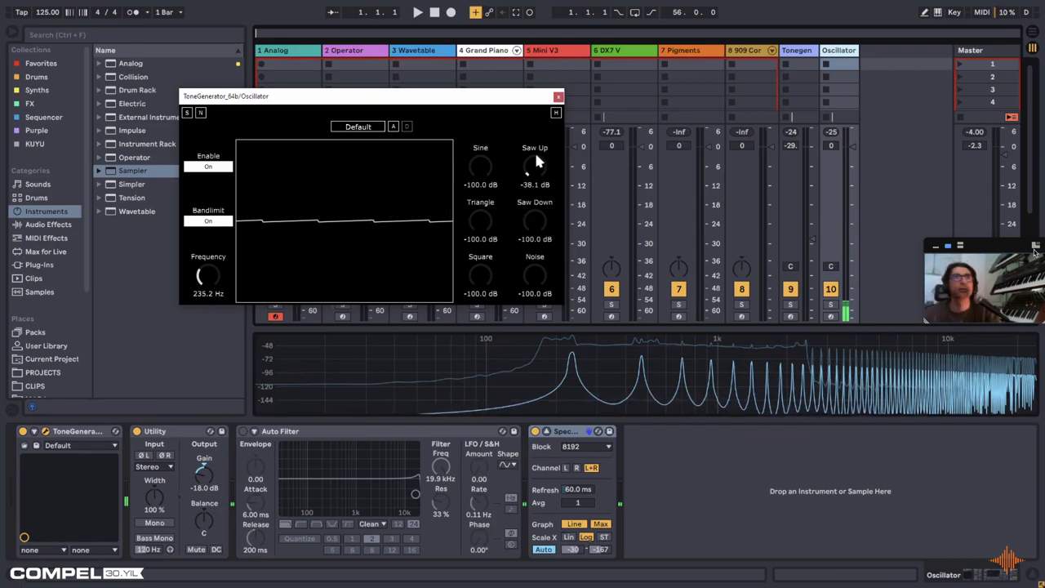
drag(534, 152, 501, 177)
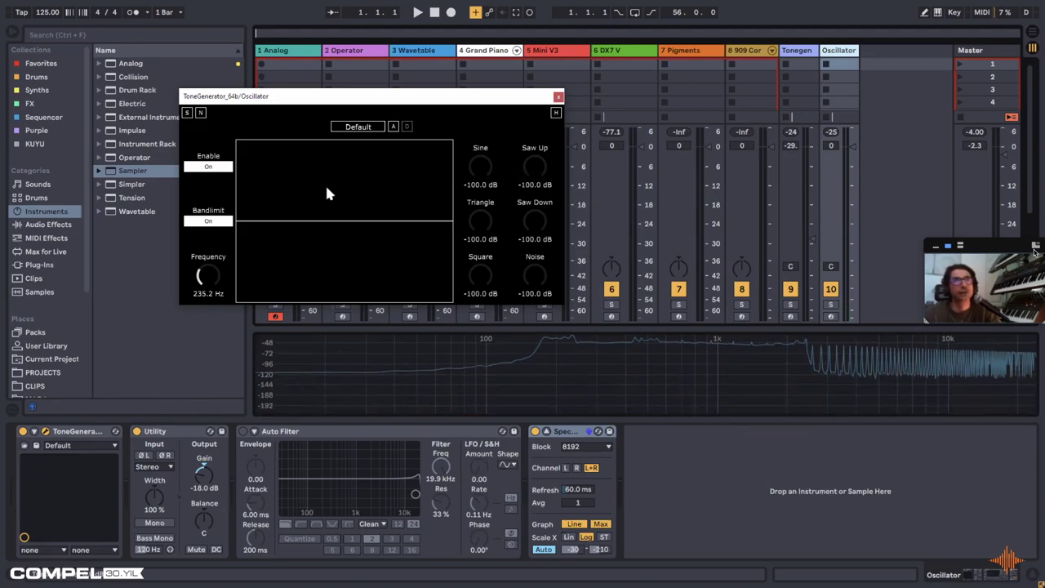
drag(487, 228, 489, 159)
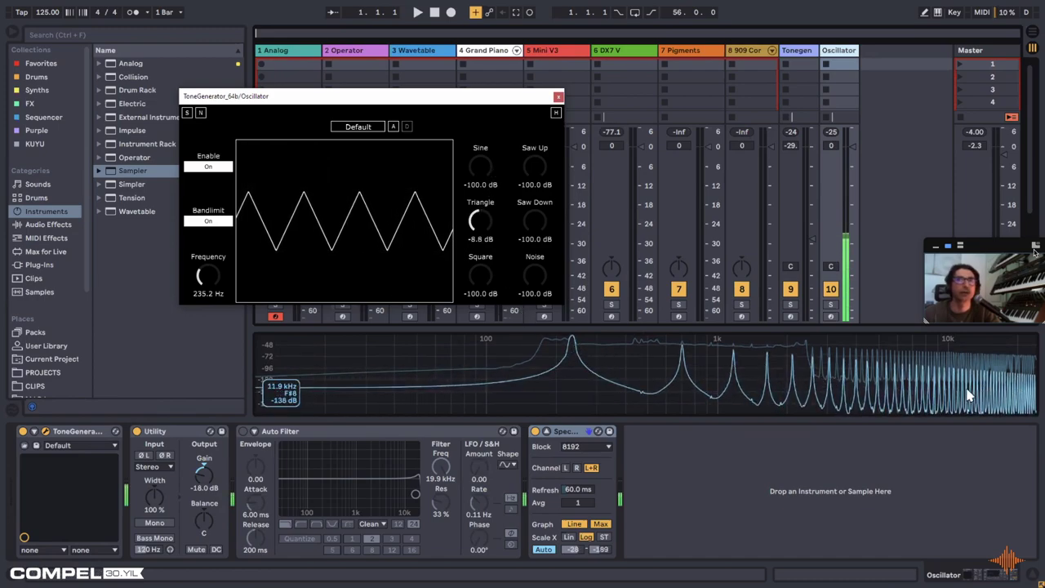
Step: Silence the triangle, bring the Square level to -11.9 dB, and lower the oscillator frequency to 136.1 Hz
drag(481, 218, 478, 345)
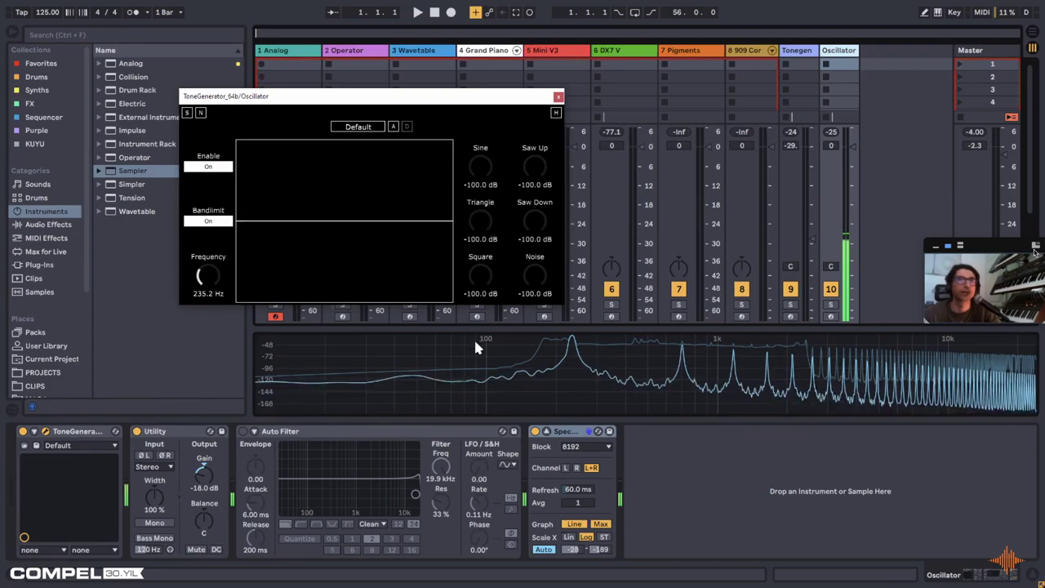
mouse_move(535, 184)
mouse_down()
mouse_move(543, 104)
mouse_move(530, 211)
mouse_move(489, 158)
mouse_move(485, 169)
mouse_move(492, 93)
mouse_move(484, 191)
mouse_up()
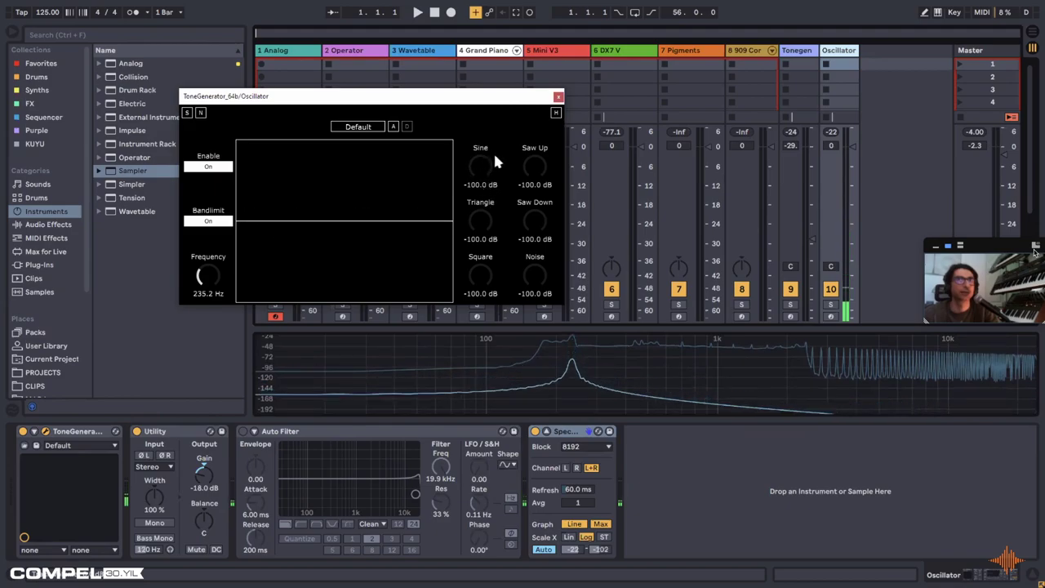
drag(537, 222, 490, 213)
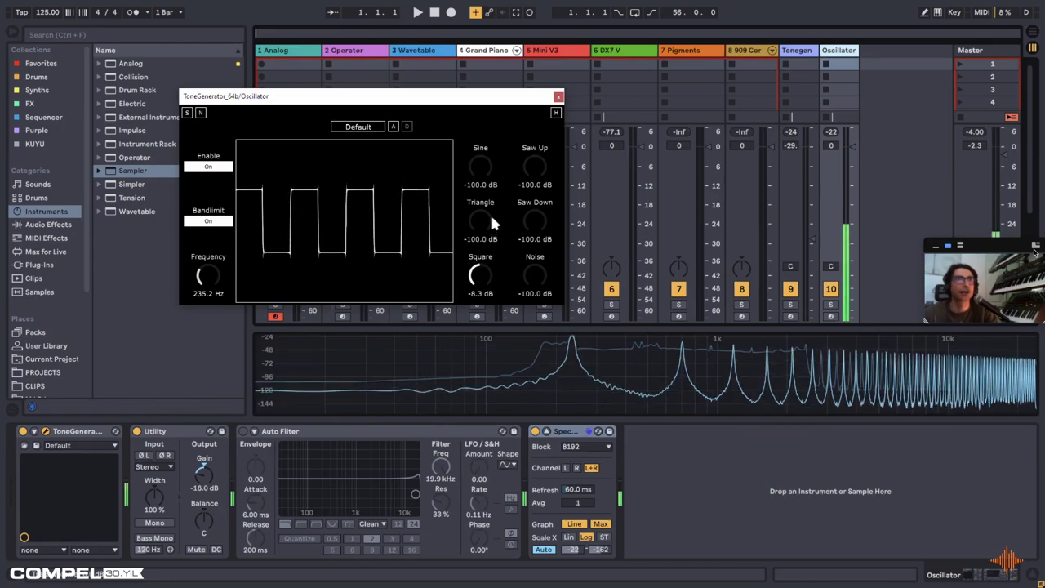
drag(481, 282, 452, 285)
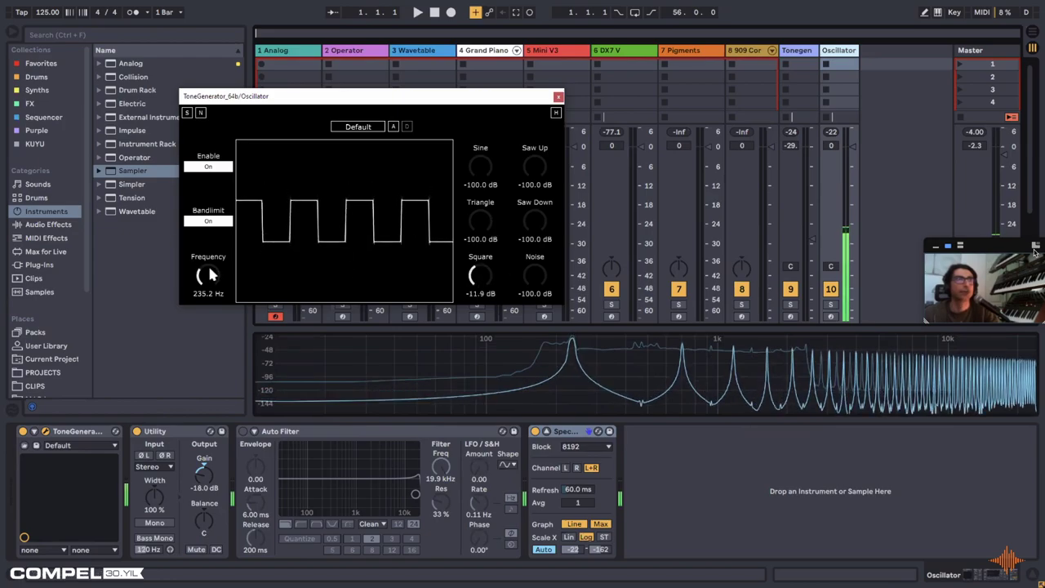
drag(208, 278, 225, 257)
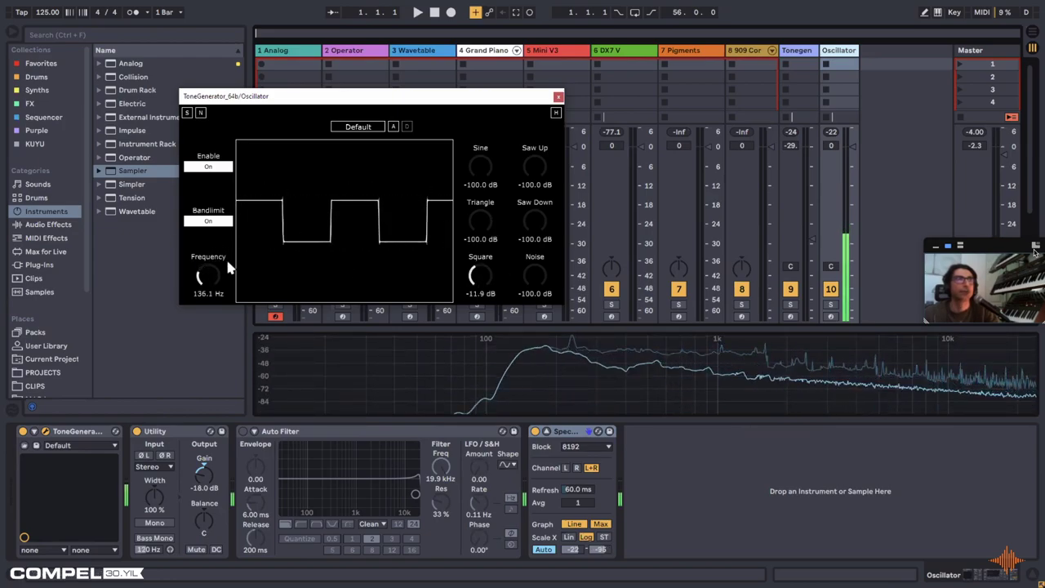
Step: Replace the square wave with noise at -9.1 dB, then silence the noise and close the ToneGenerator window
drag(478, 267, 604, 284)
drag(534, 275, 525, 223)
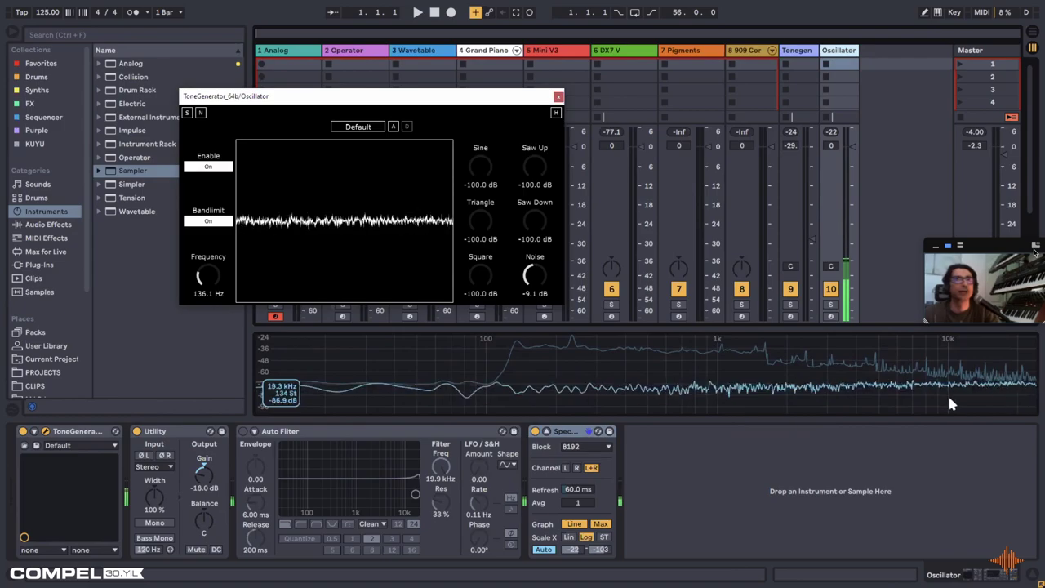
drag(528, 280, 506, 356)
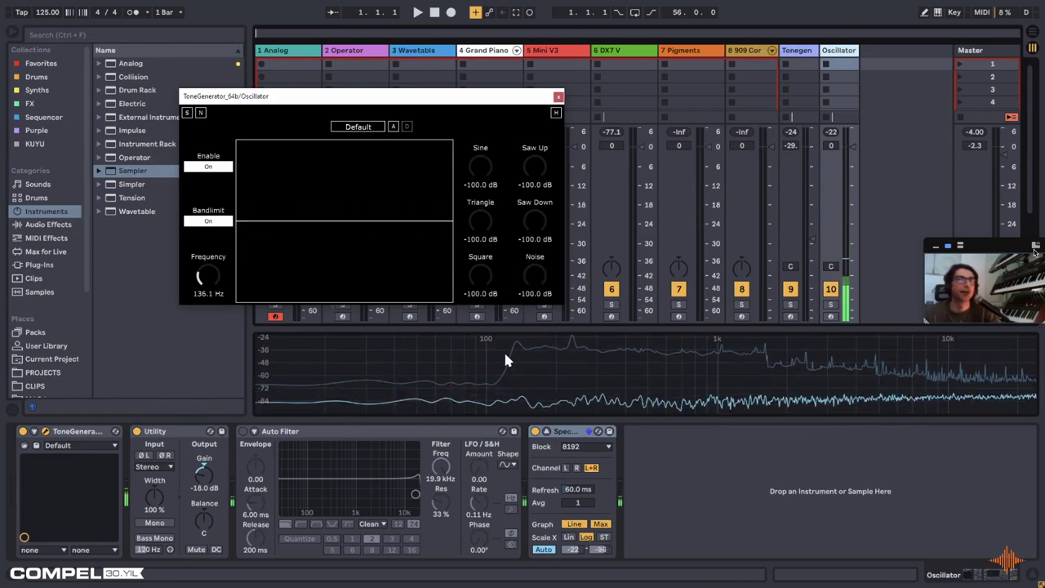
click(558, 96)
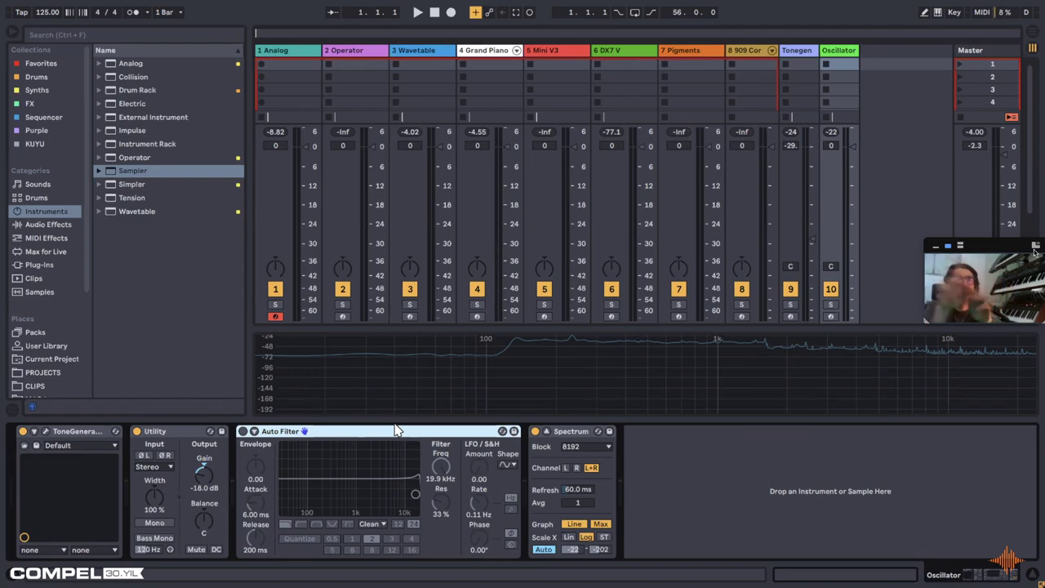
Step: Reopen the Oscillator track's ToneGenerator, set Saw Up to -16.7 dB with the sine silent, and move its window partly over the browser
click(849, 52)
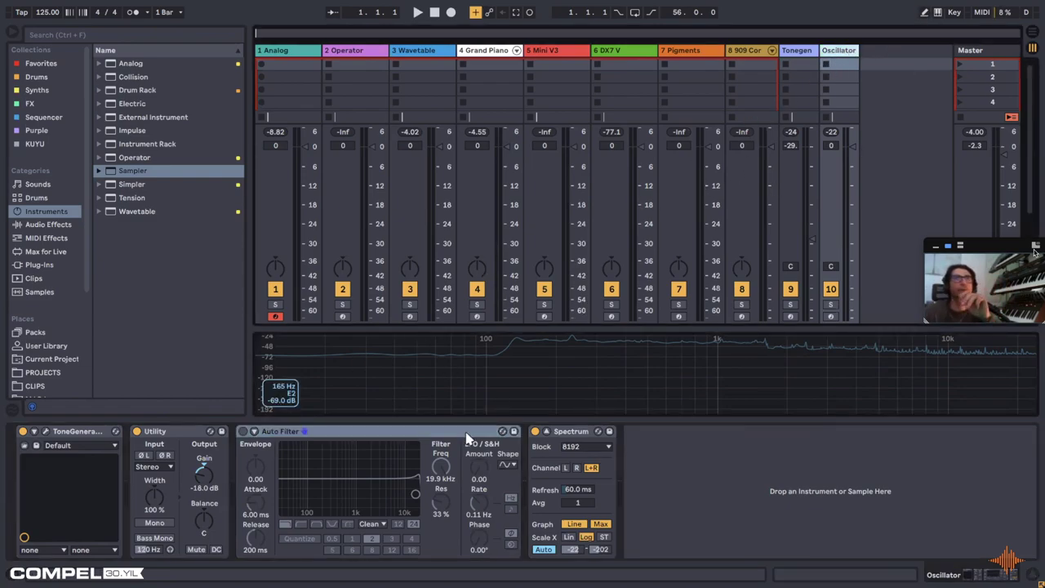
click(45, 432)
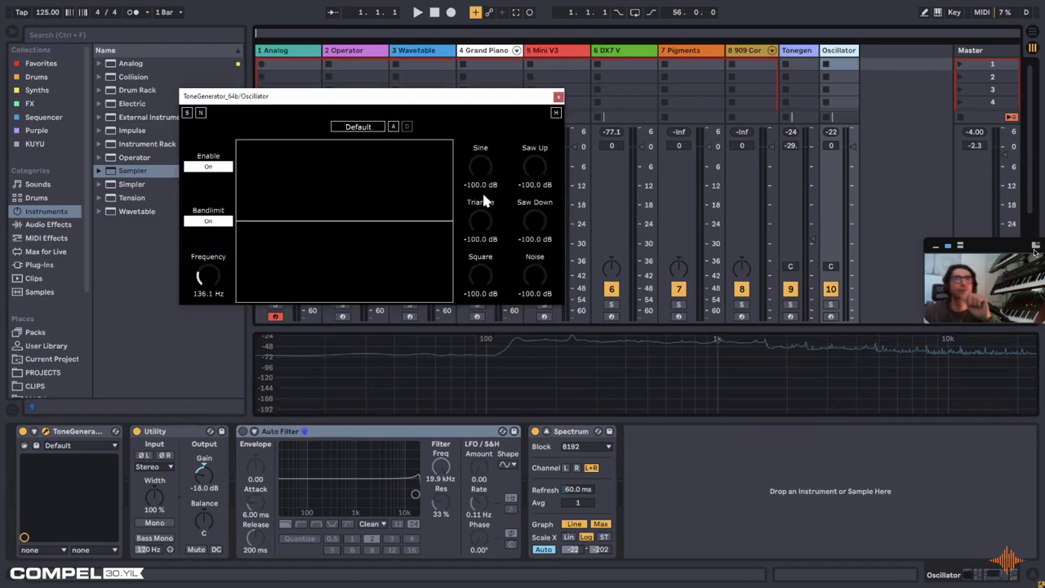
drag(481, 190, 506, 115)
drag(501, 166, 500, 214)
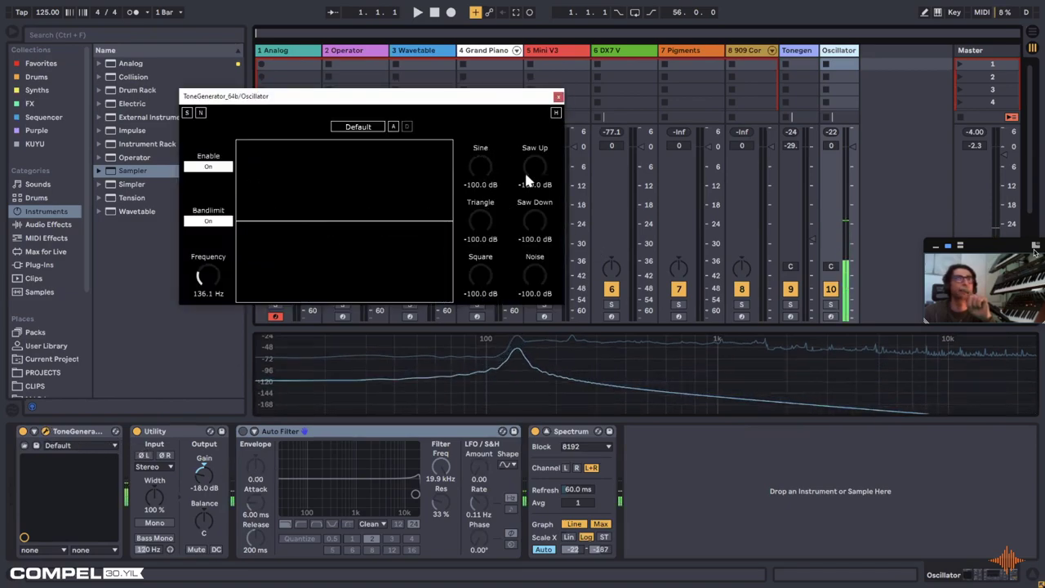
drag(535, 167, 541, 128)
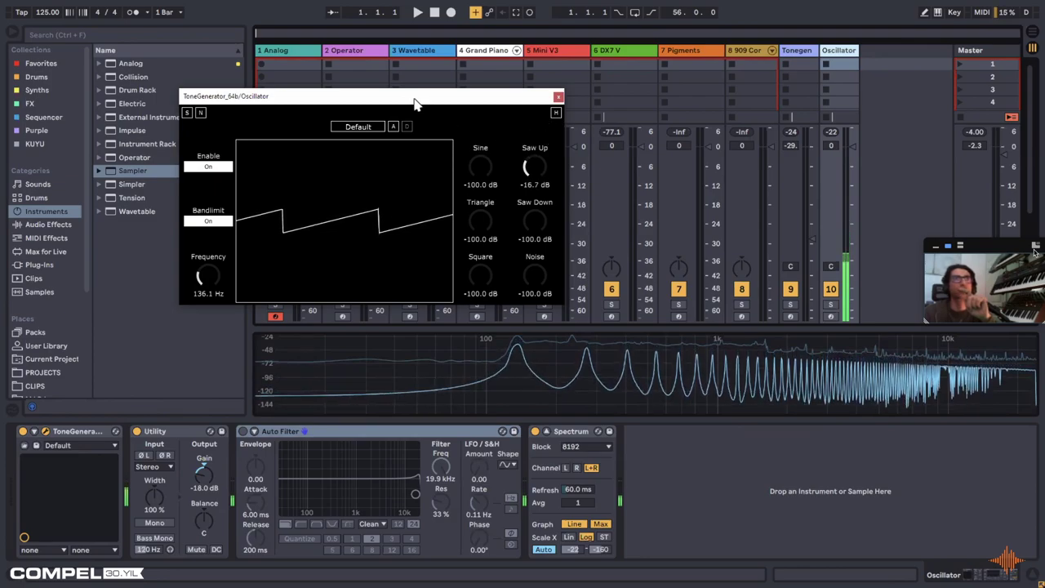
drag(413, 103, 362, 133)
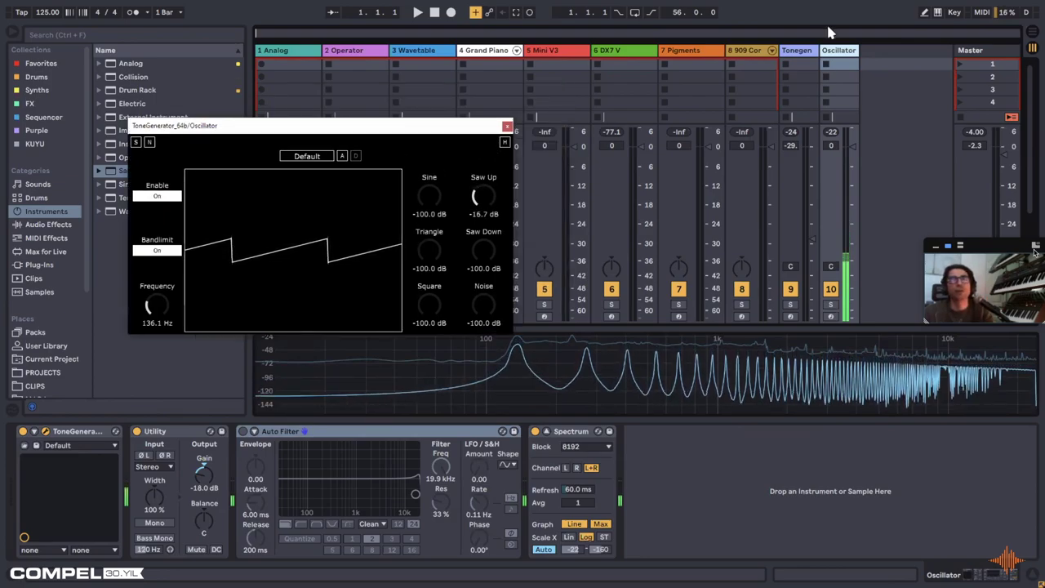
Step: Turn on the Auto Filter and sweep its low-pass cutoff to 203 Hz, up to 3.88 kHz, and back to 344 Hz
click(286, 431)
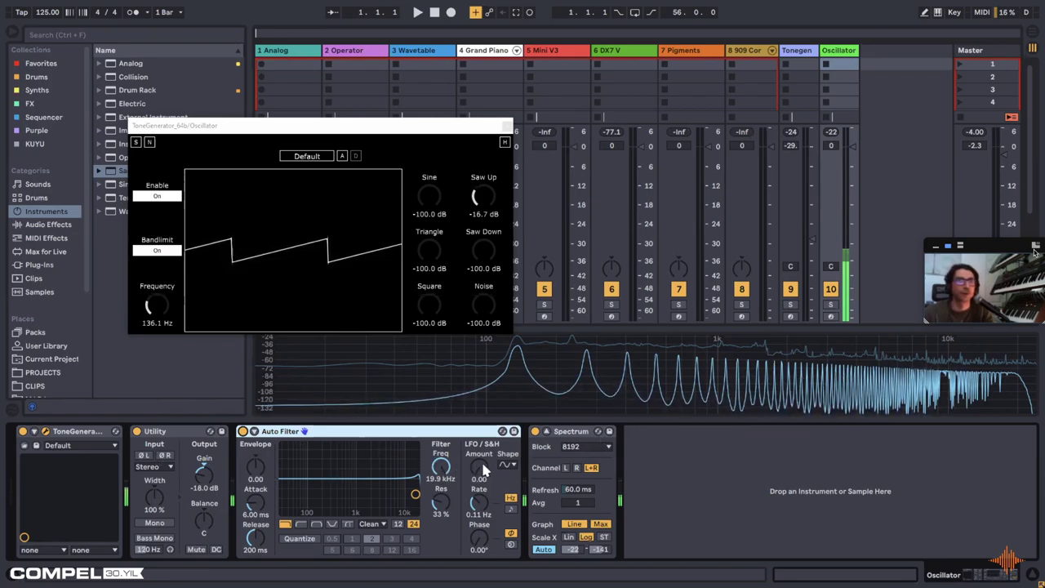
drag(414, 494, 324, 494)
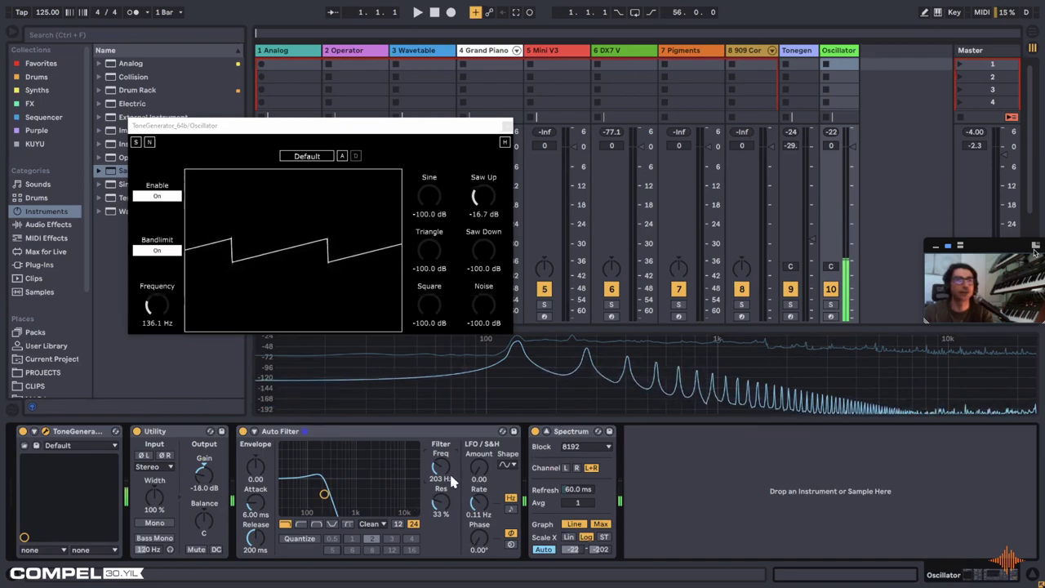
drag(451, 480, 450, 439)
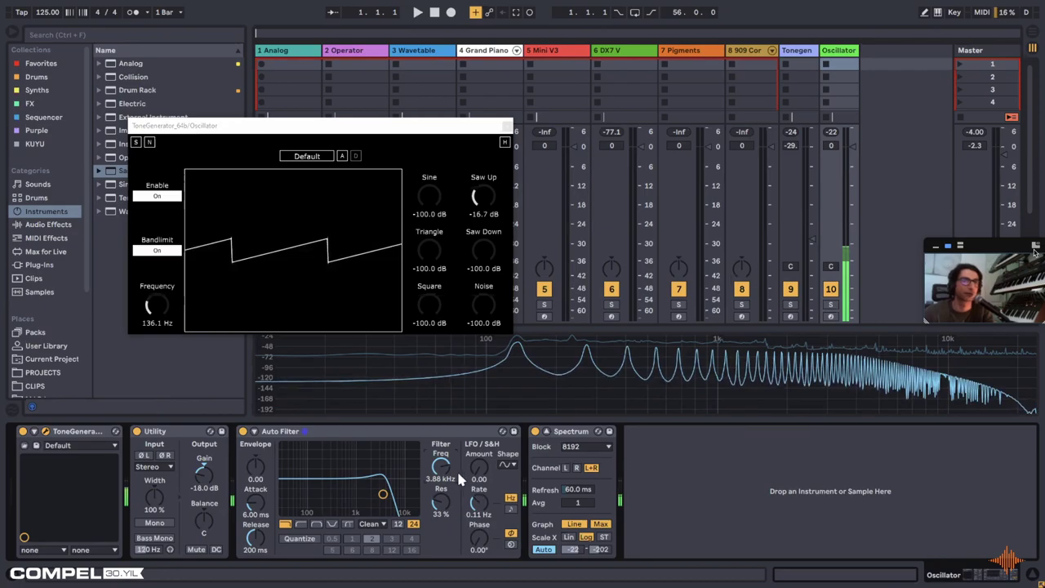
drag(456, 469, 456, 510)
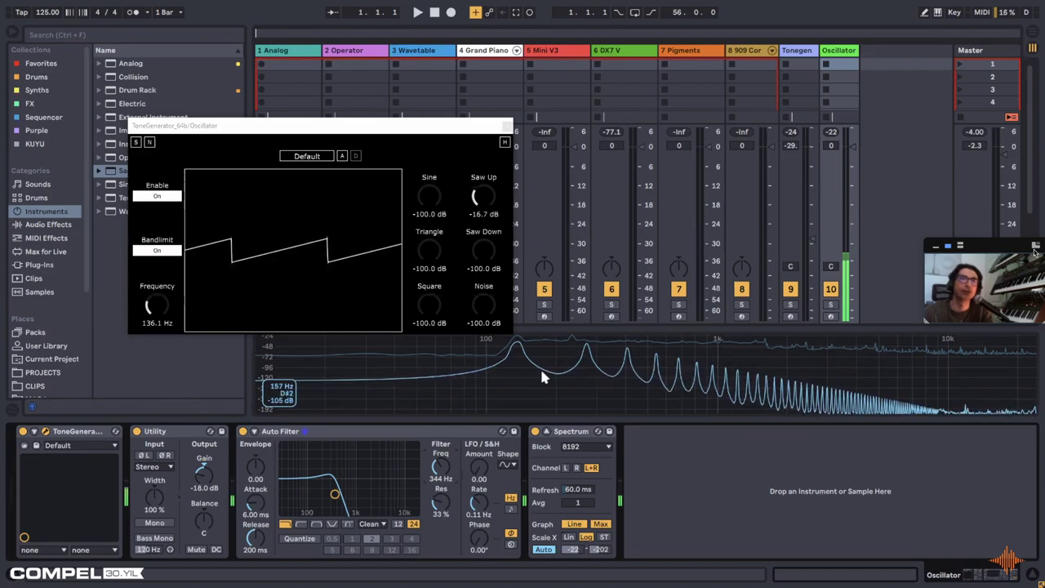
Step: Switch the Auto Filter to high-pass and sweep its cutoff from 2.98 kHz to 682 Hz
drag(441, 467, 441, 441)
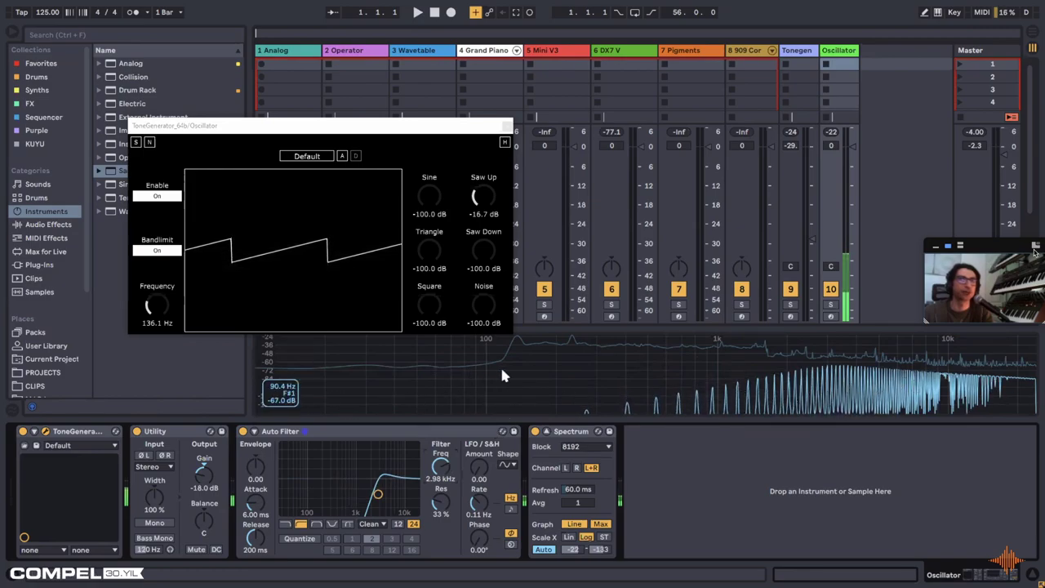
drag(442, 462, 443, 489)
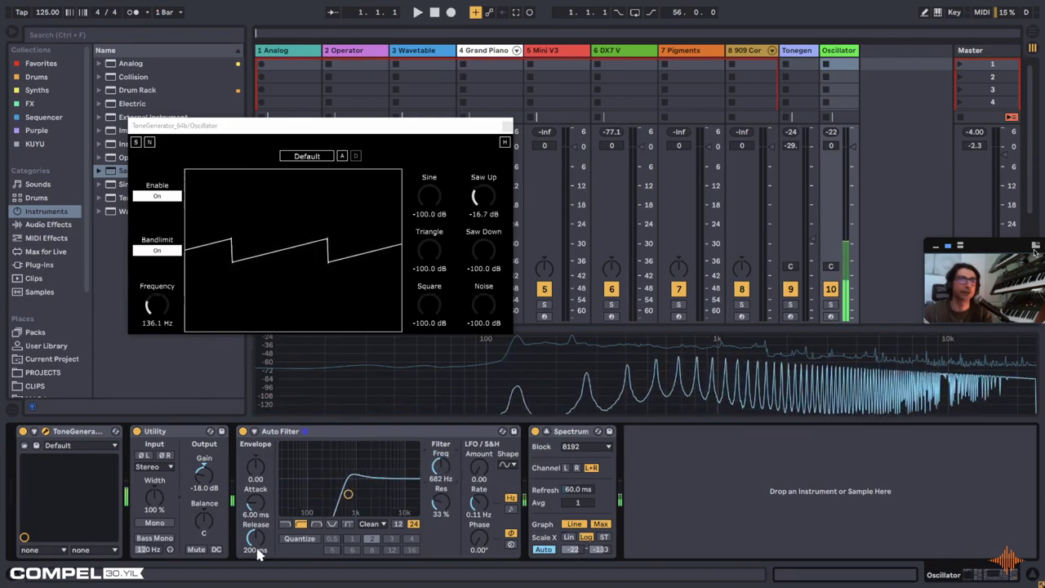
Step: Switch the Auto Filter to band-pass and sweep its frequency, ending at 192 Hz with 29% resonance
click(316, 524)
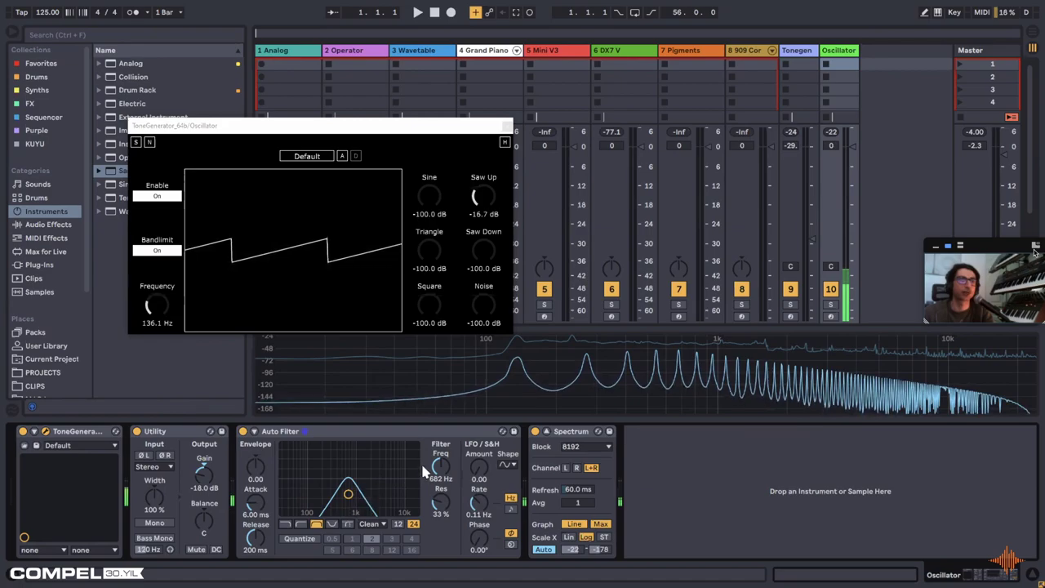
drag(445, 463, 445, 433)
mouse_move(441, 494)
mouse_down()
mouse_move(447, 477)
mouse_move(447, 518)
mouse_move(440, 511)
mouse_up()
Step: Switch the Auto Filter to notch, sweep it up to 12.1 kHz at 76% resonance, and return to 2.45 kHz at 24%
click(331, 524)
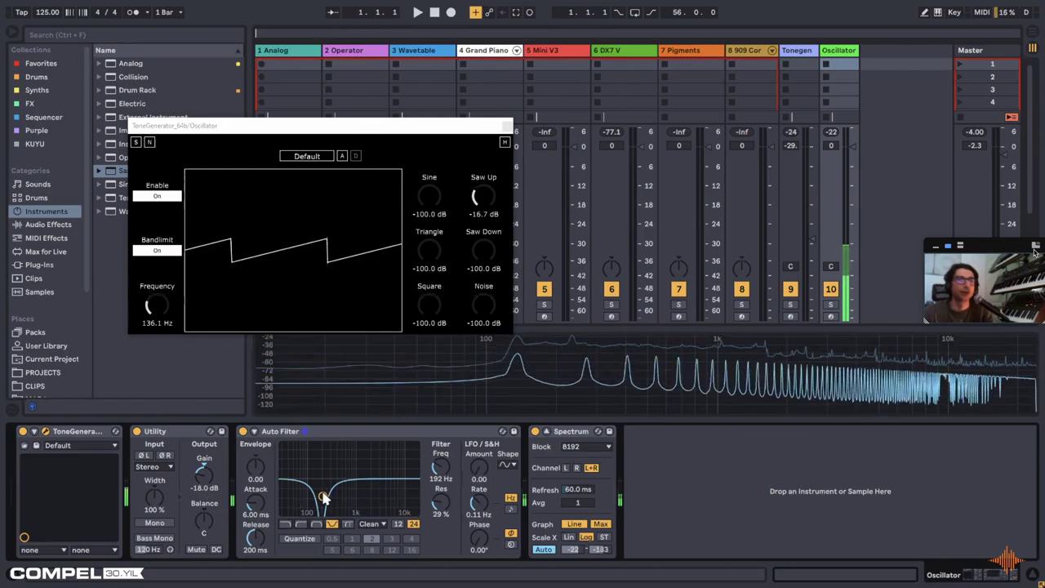
drag(323, 495, 352, 481)
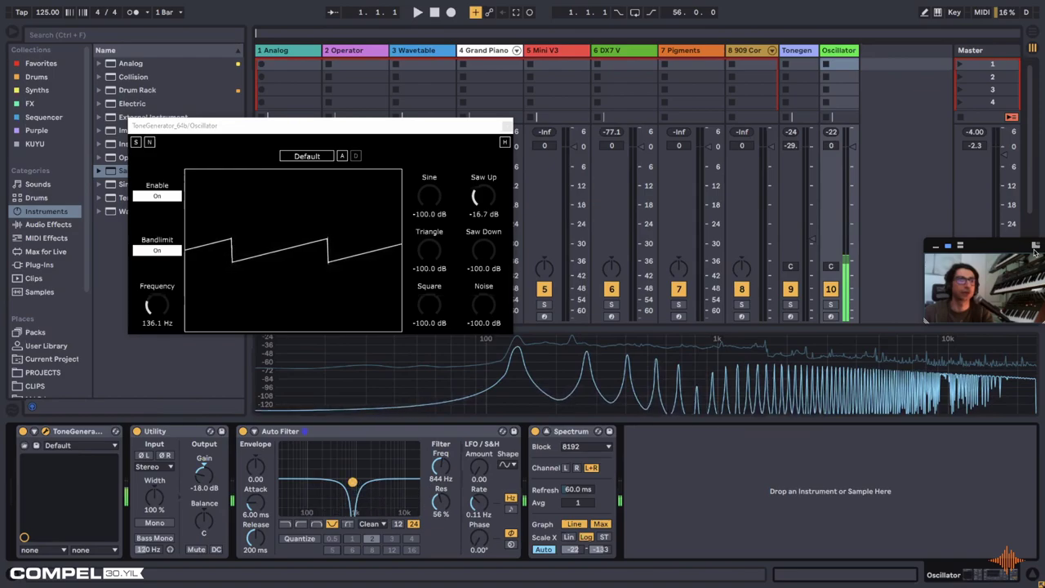
drag(352, 482, 405, 471)
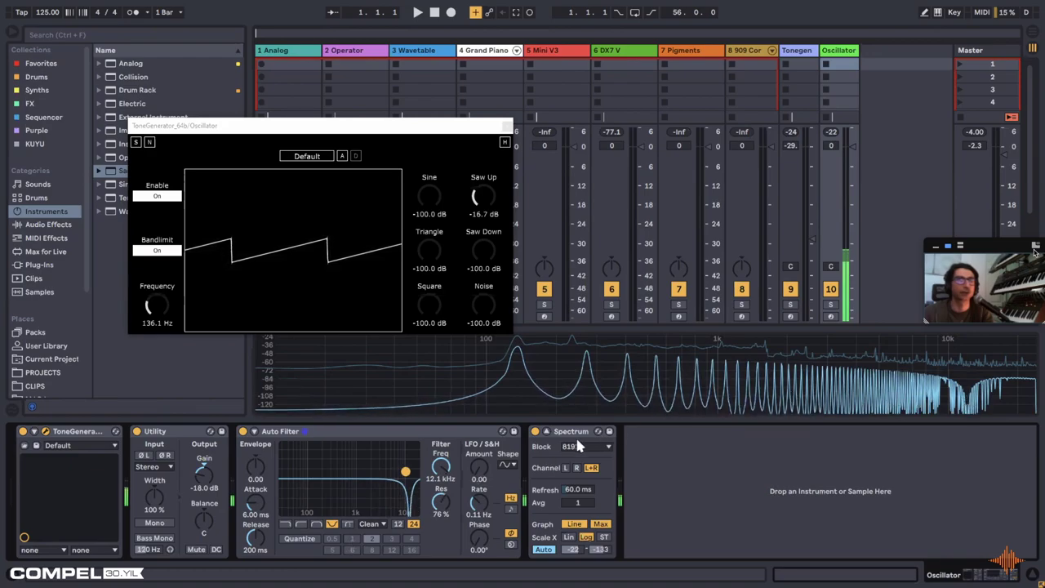
drag(405, 471, 373, 500)
Step: Switch the Auto Filter to the Morph type with Morph at 34 lp/bp and raise its frequency to 8.57 kHz
click(348, 523)
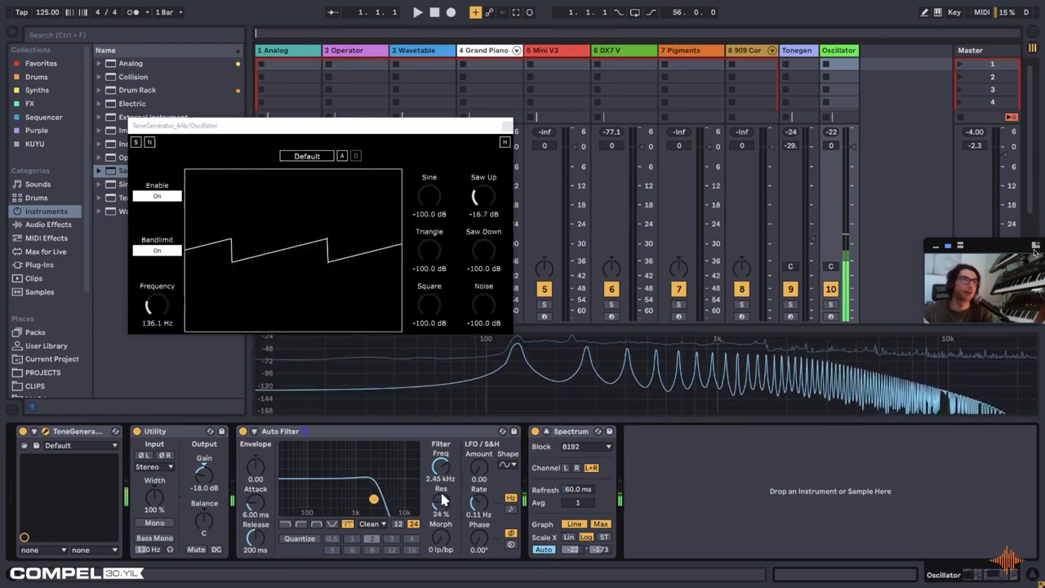
mouse_move(441, 537)
mouse_down()
mouse_move(441, 519)
mouse_move(440, 535)
mouse_up()
drag(373, 500, 398, 499)
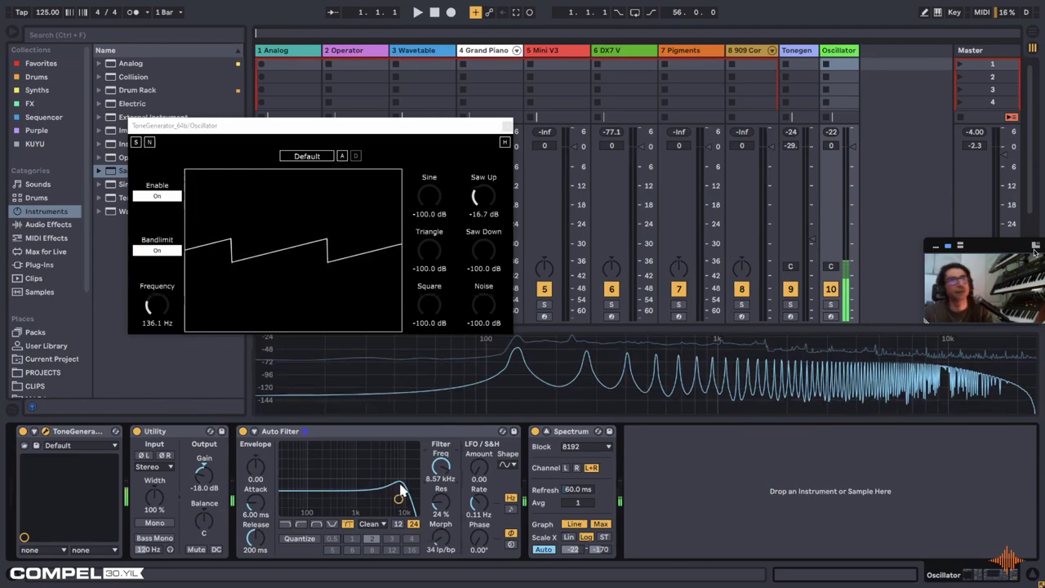
Step: Return the Auto Filter to low-pass and lower the ToneGenerator's Saw Up level to -21.4 dB
click(285, 523)
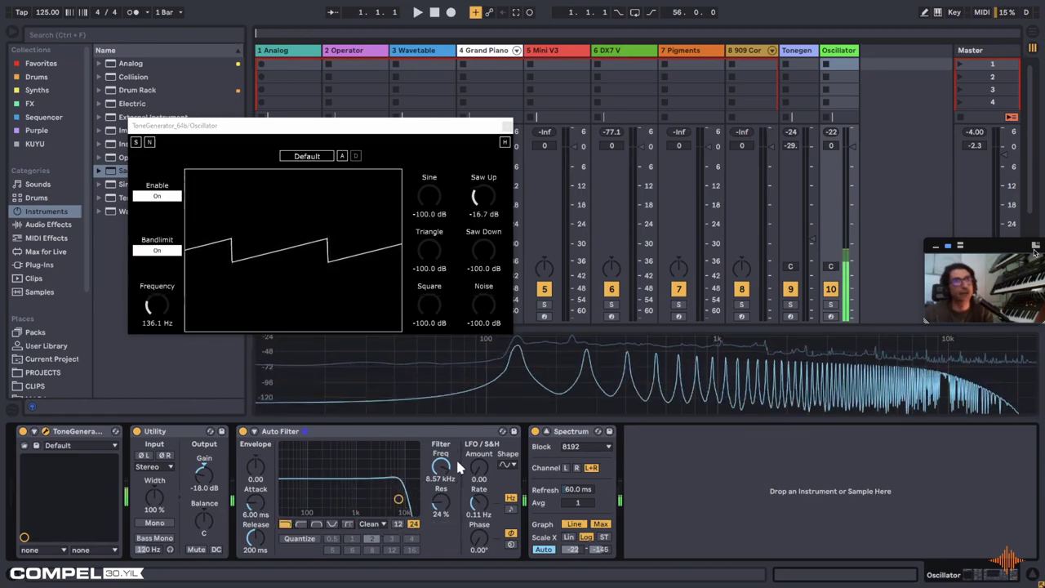
drag(484, 198, 462, 314)
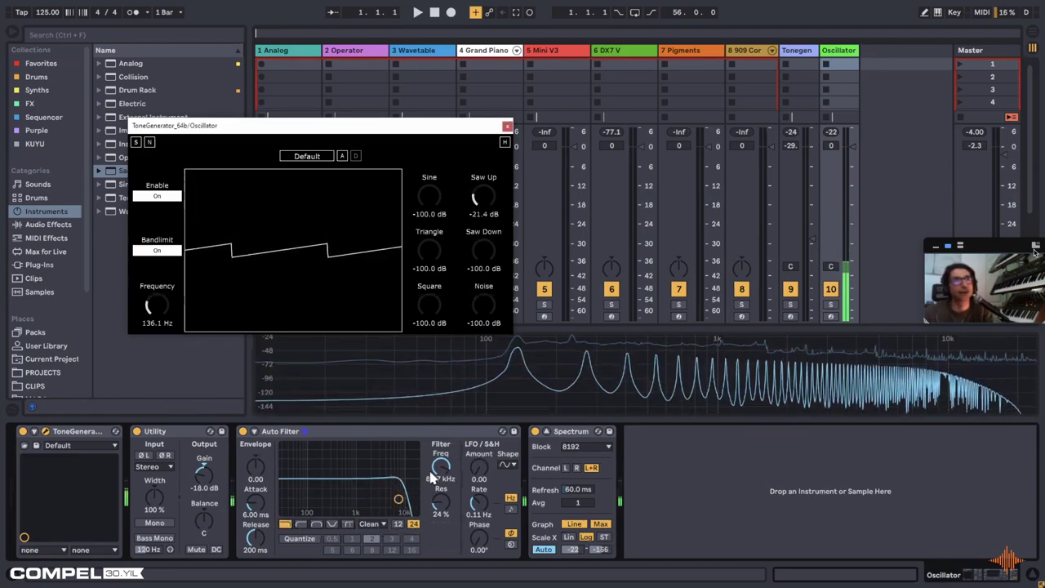
Step: Look at the Auto Filter's circuit type choices, keeping Clean
click(380, 502)
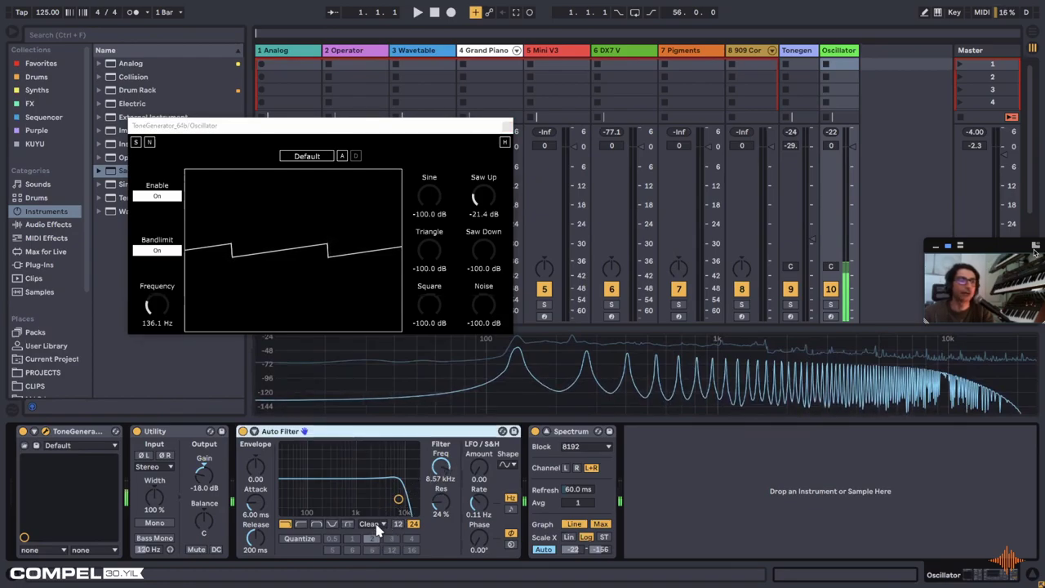
click(380, 529)
click(384, 526)
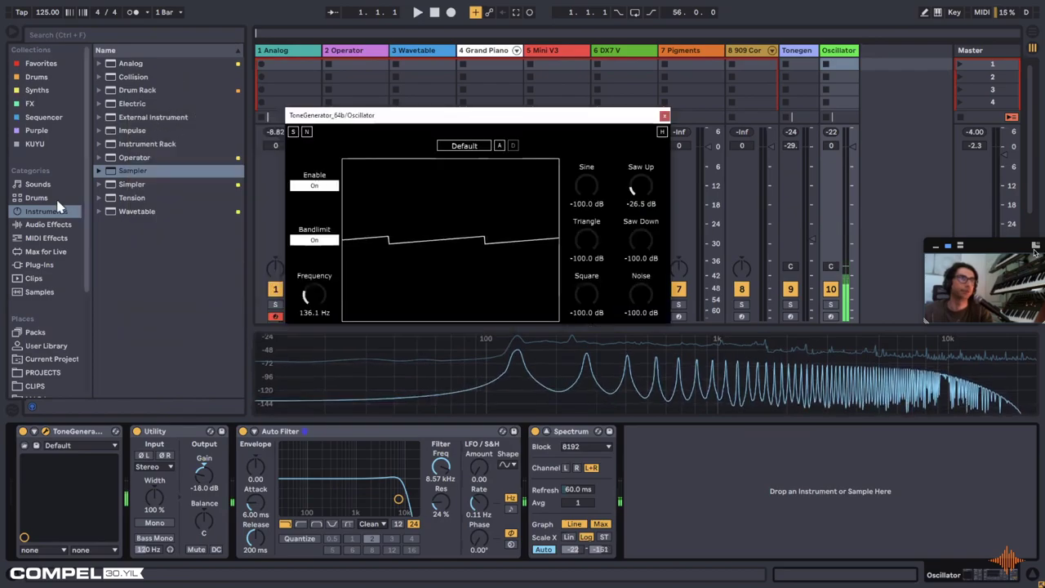
Step: Review the Auto Filter's circuit type choices and switch the circuit to OSR
click(382, 533)
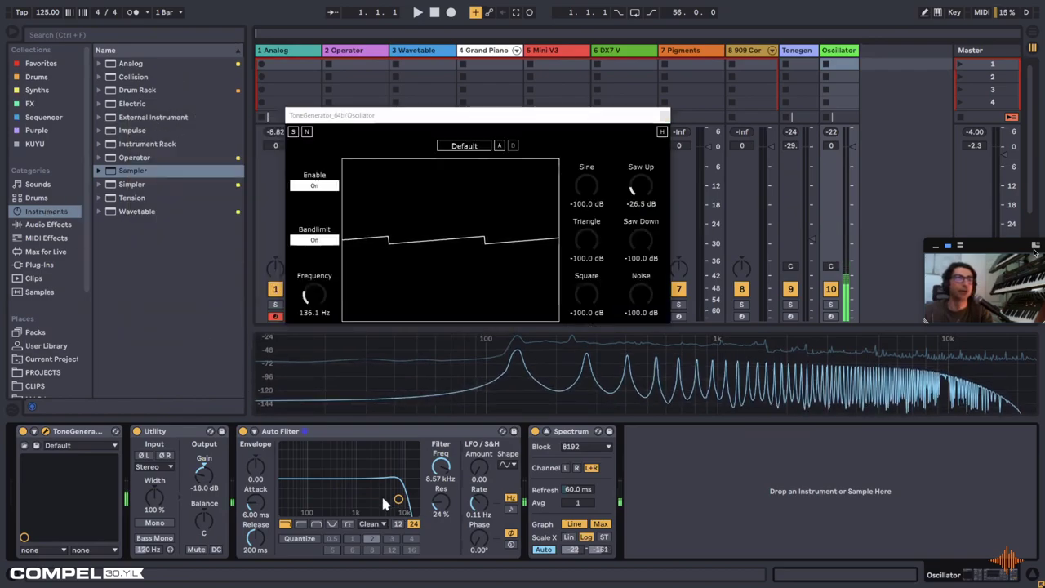
click(369, 523)
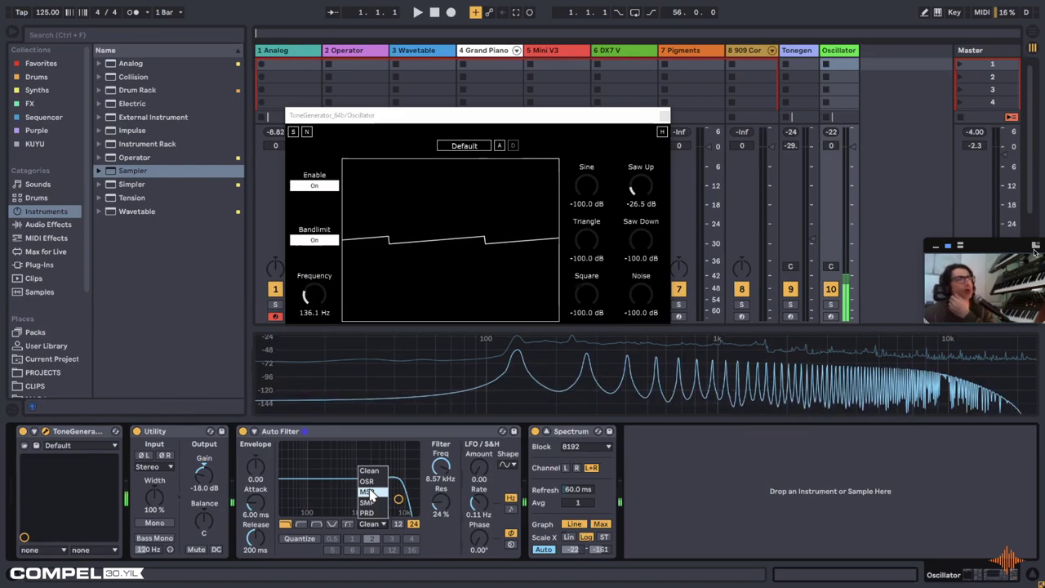
click(858, 151)
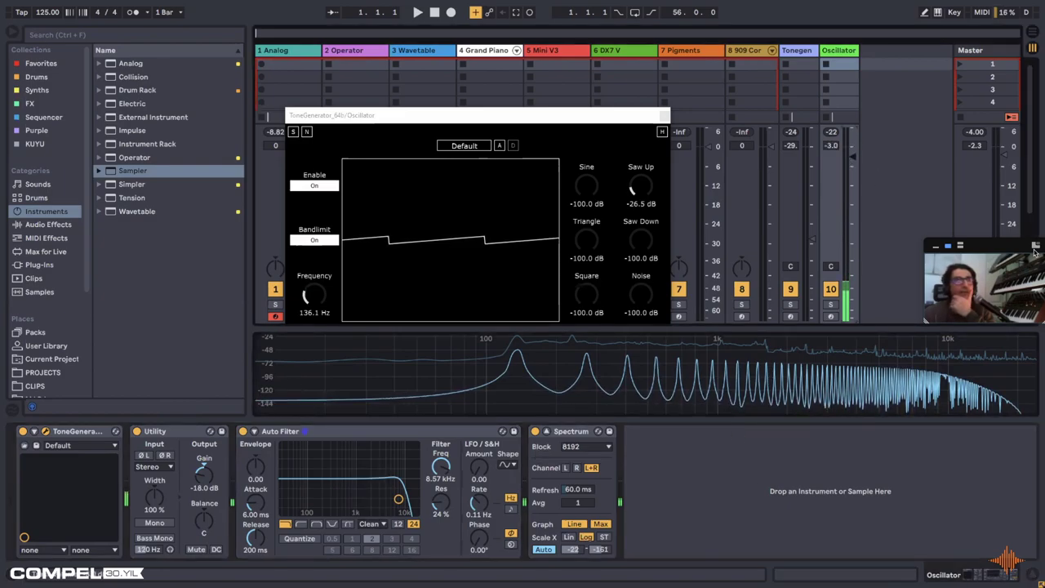
click(371, 523)
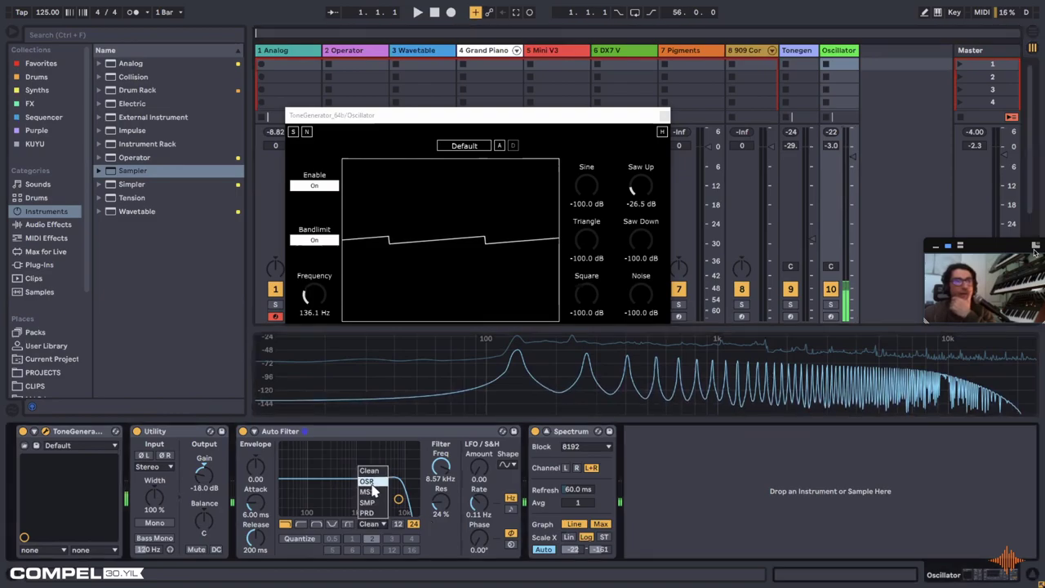
click(372, 482)
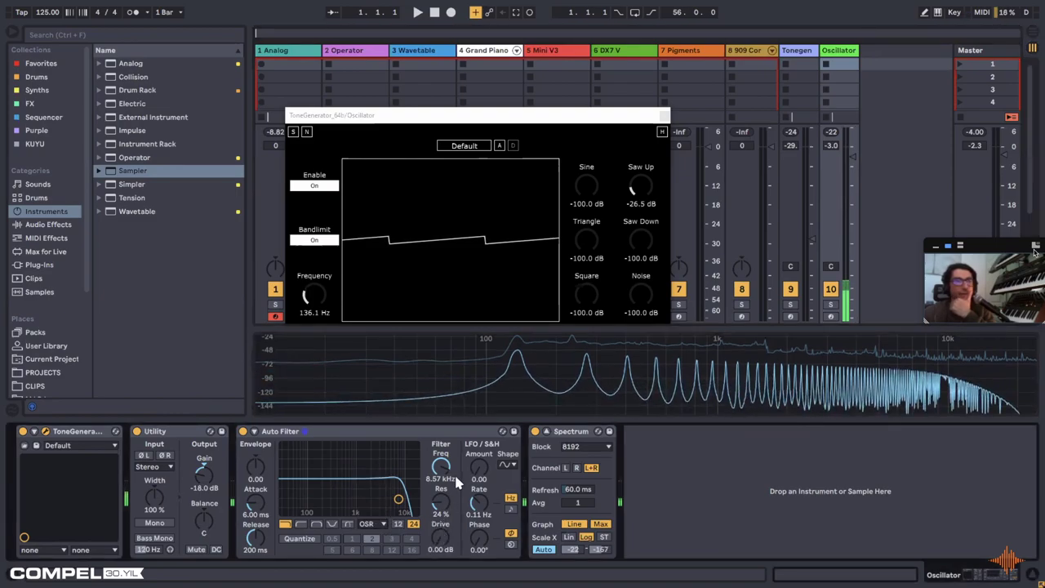
Step: Sweep the Auto Filter's low-pass frequency and settle it at 3.69 kHz with resonance at 74%
drag(448, 470, 328, 519)
drag(393, 499, 394, 471)
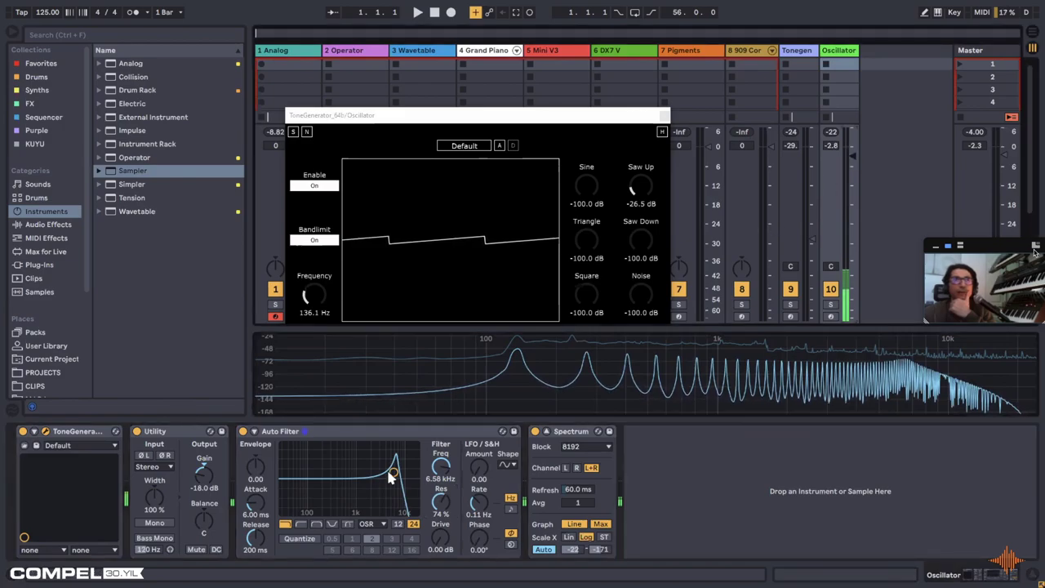
drag(389, 478, 383, 478)
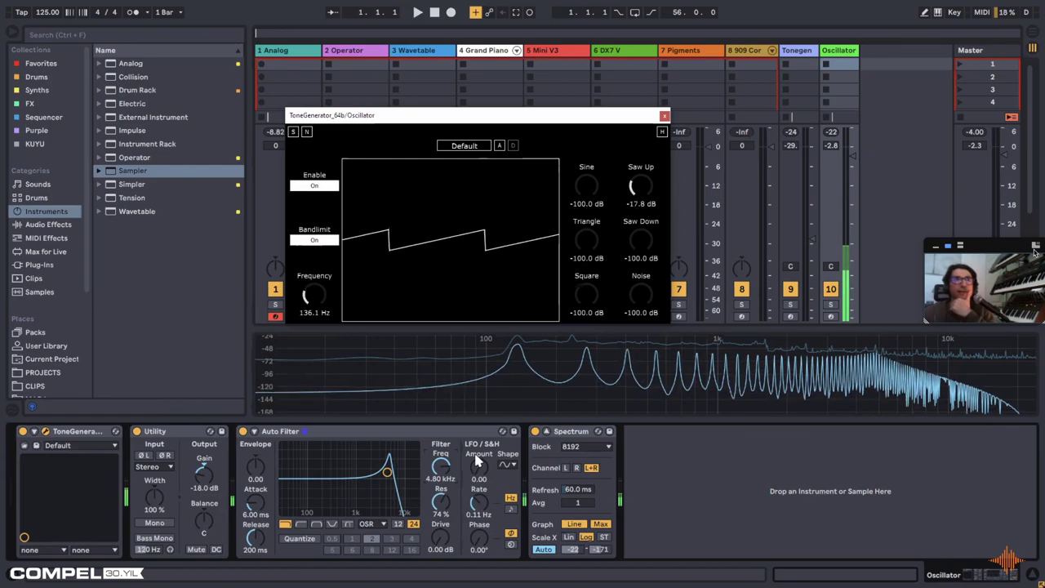
Step: Switch the Auto Filter's circuit to MS2 and sweep its frequency down to 682 Hz at 81% resonance
click(367, 524)
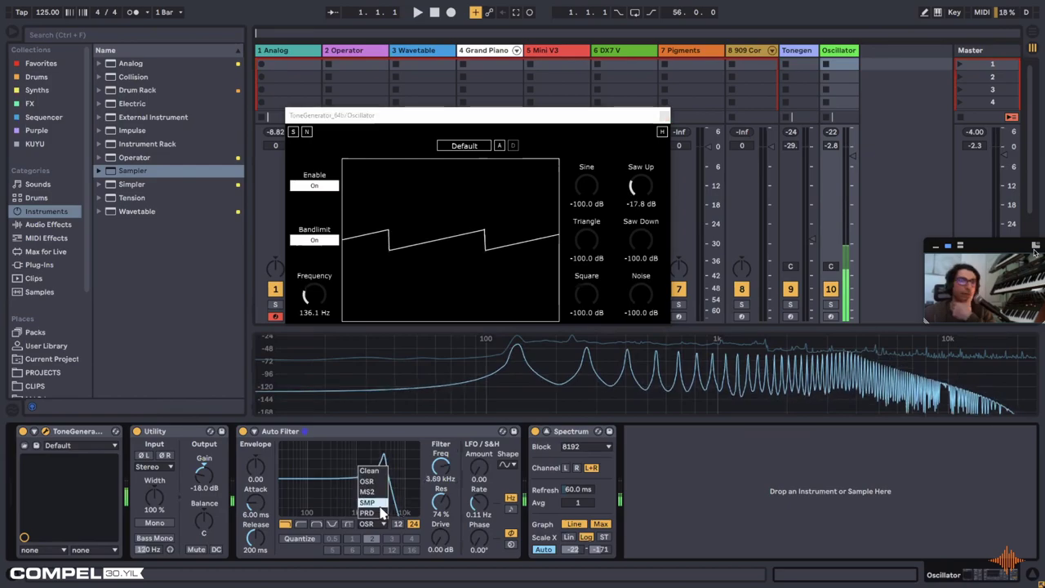
click(374, 532)
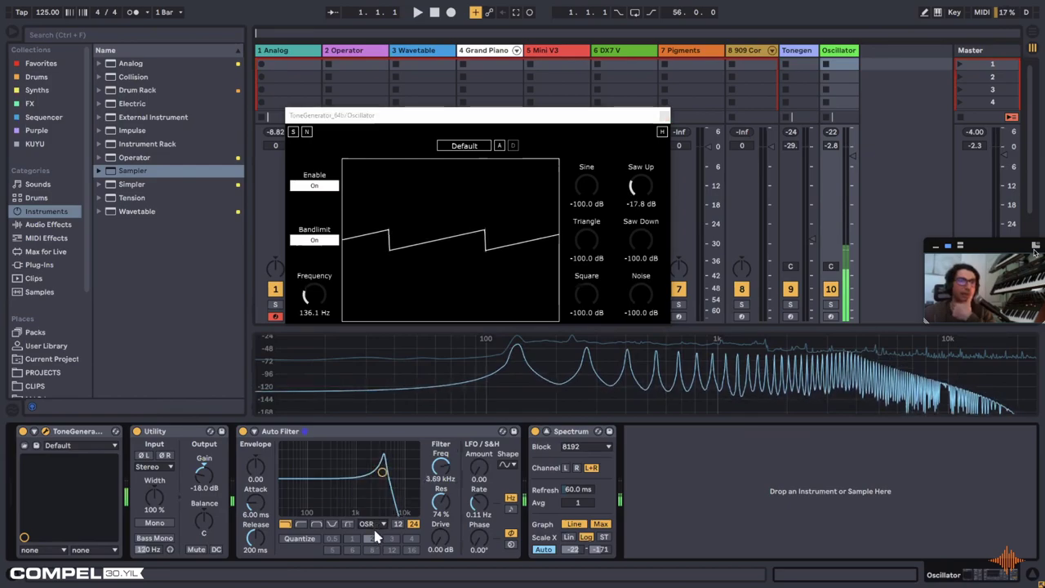
drag(447, 470, 447, 491)
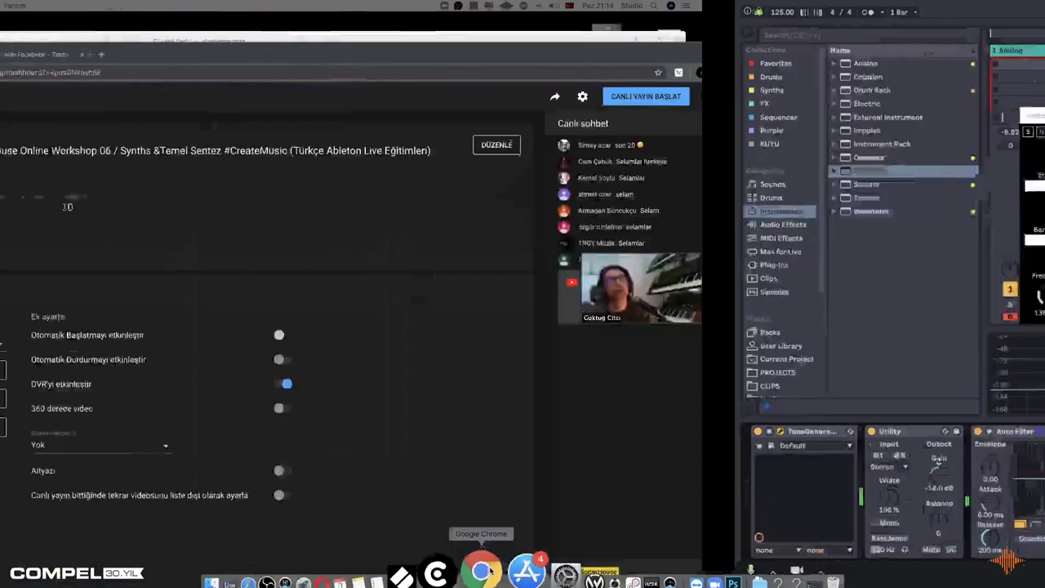
Step: Switch to Google Chrome, minimise its window, and return to the Zoom meeting
click(490, 571)
key(super+m)
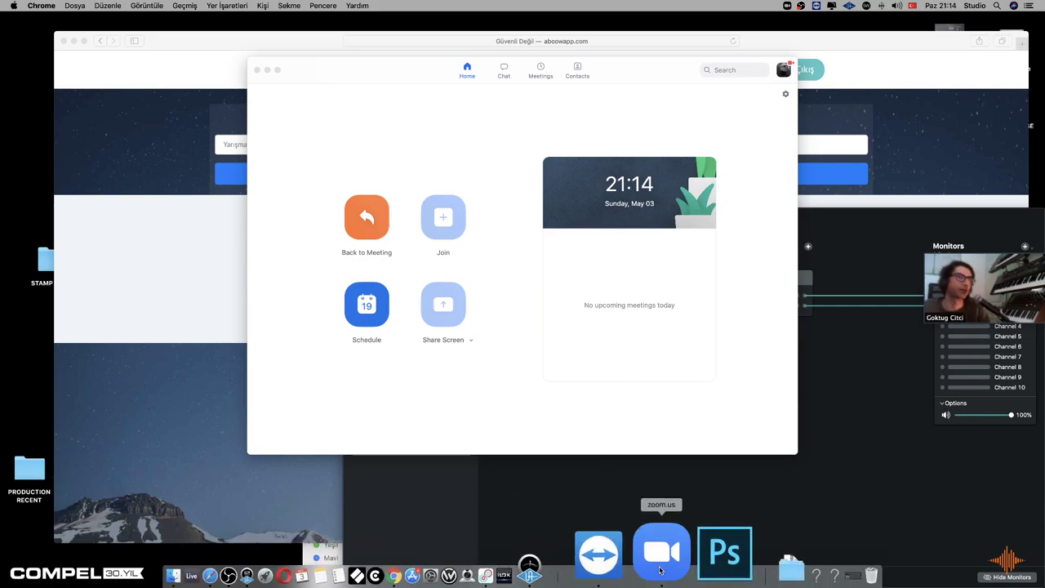
click(654, 572)
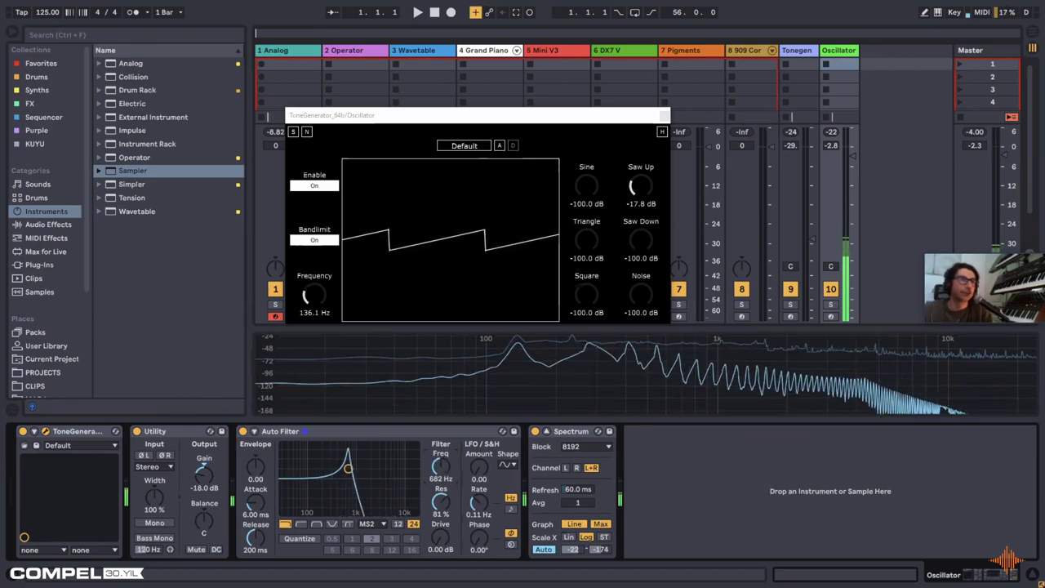
Step: Switch the Auto Filter's circuit to SMP with frequency at 1.28 kHz and resonance at 53%
click(369, 523)
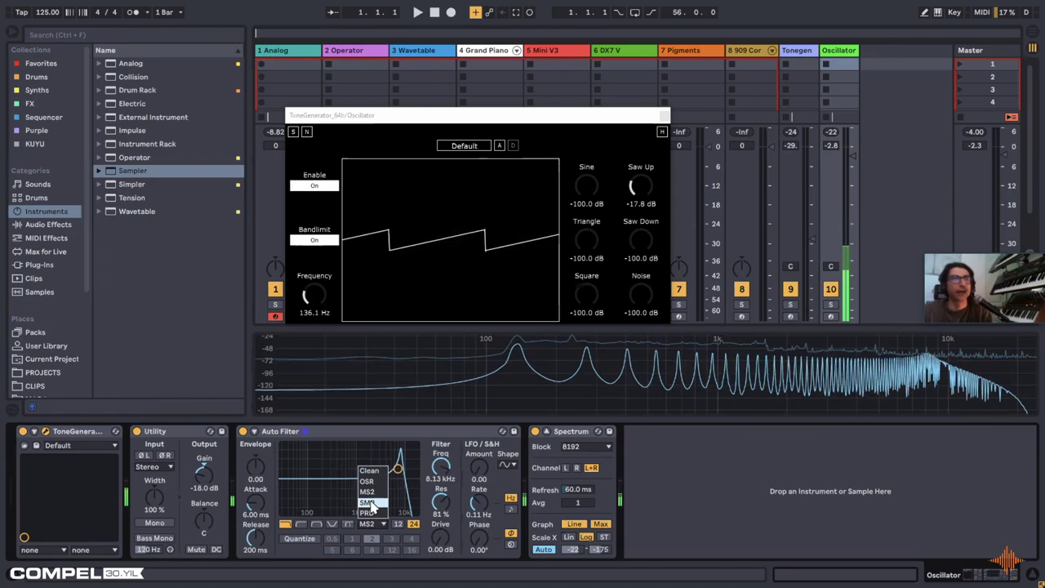
click(368, 503)
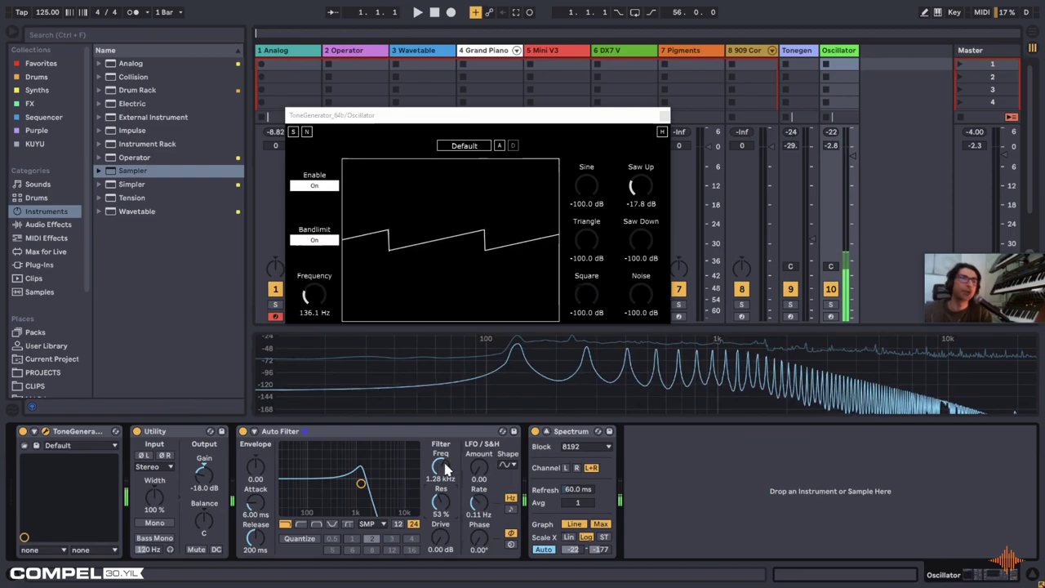
Step: Switch the Auto Filter's circuit to PRD and lower its frequency to 497 Hz at 54% resonance
click(381, 523)
click(381, 522)
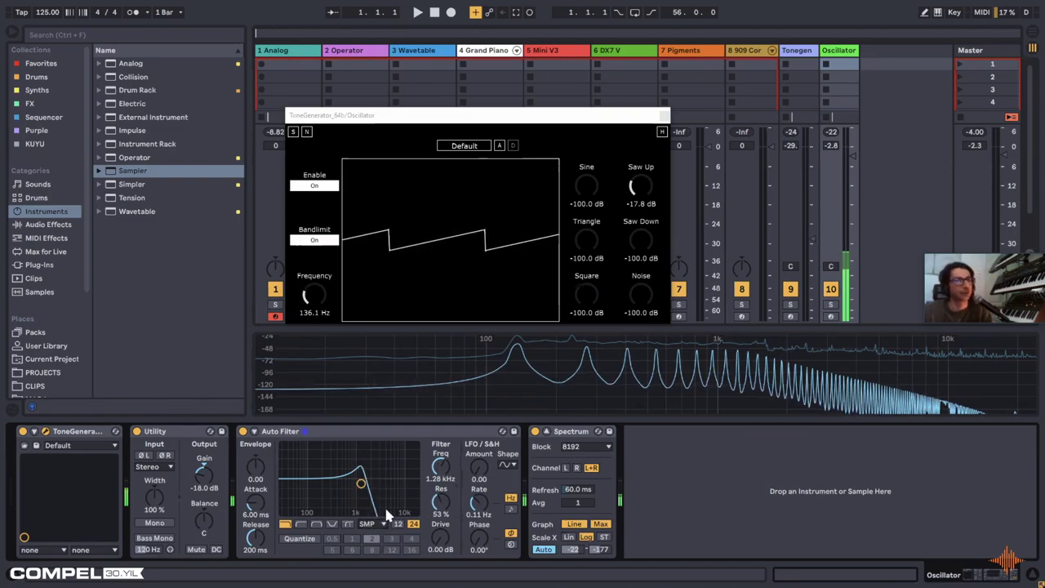
click(383, 524)
click(383, 525)
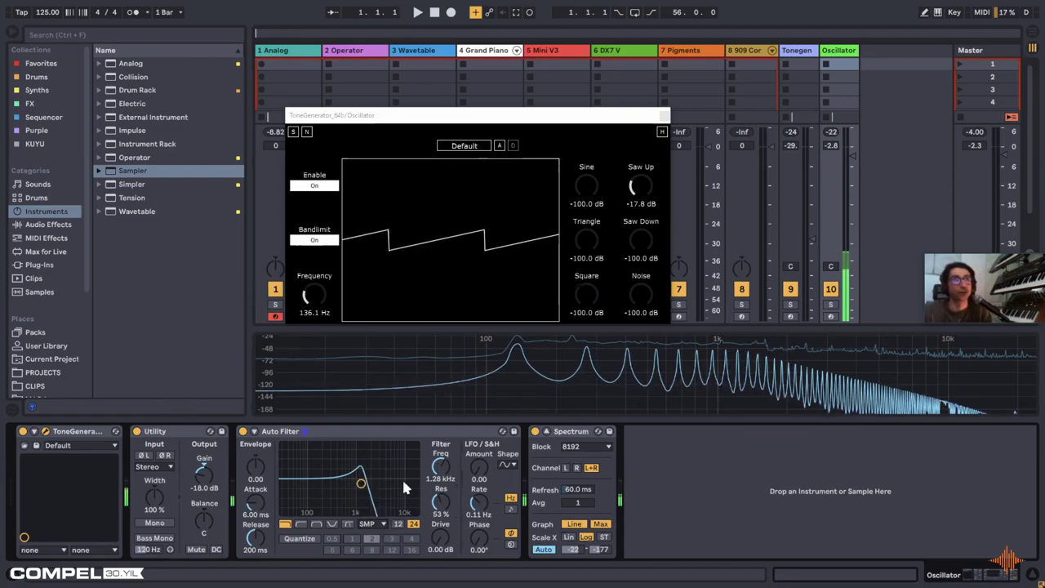
click(371, 526)
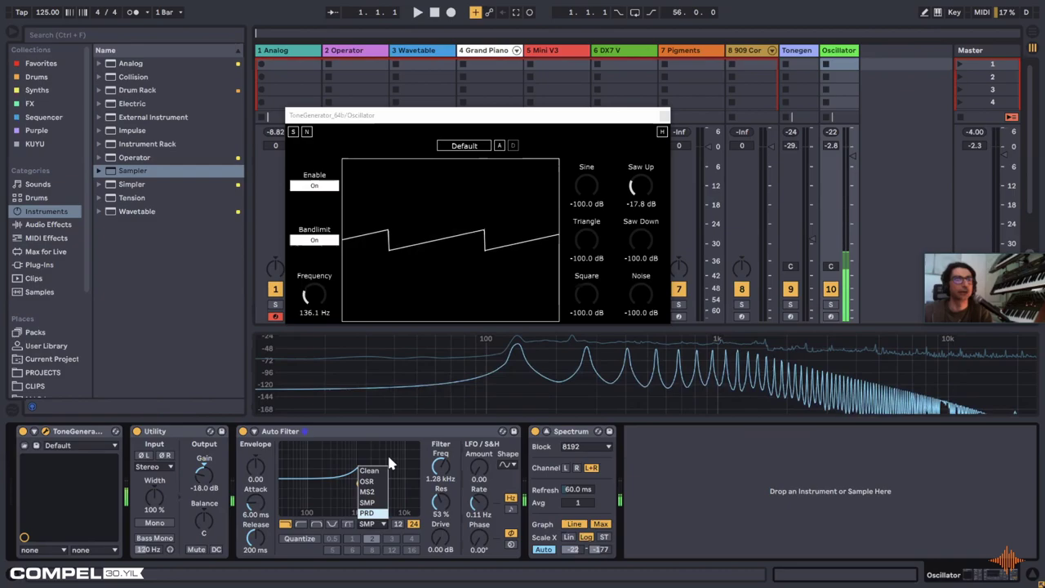
click(372, 515)
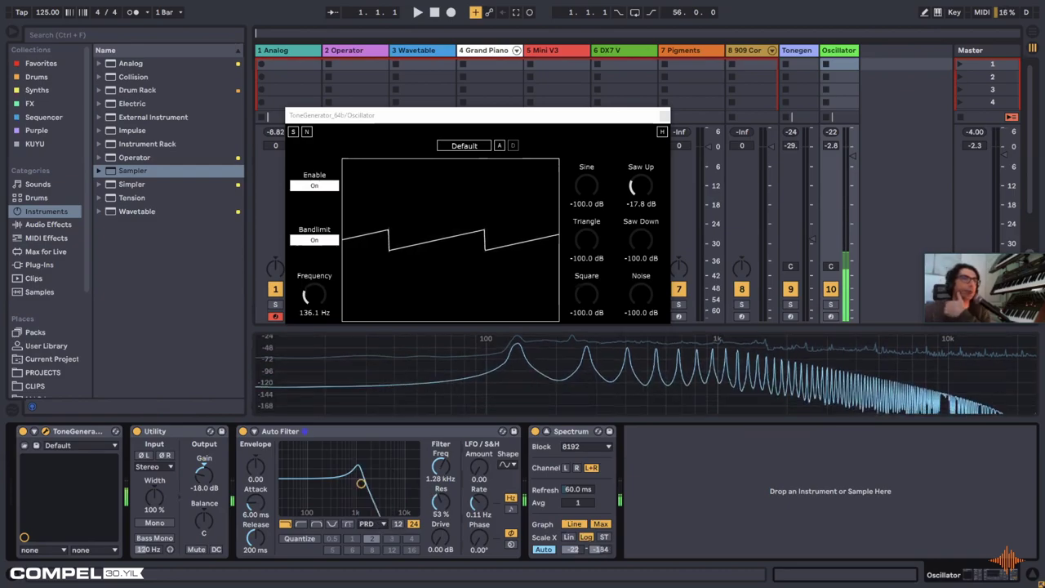
drag(441, 475, 421, 521)
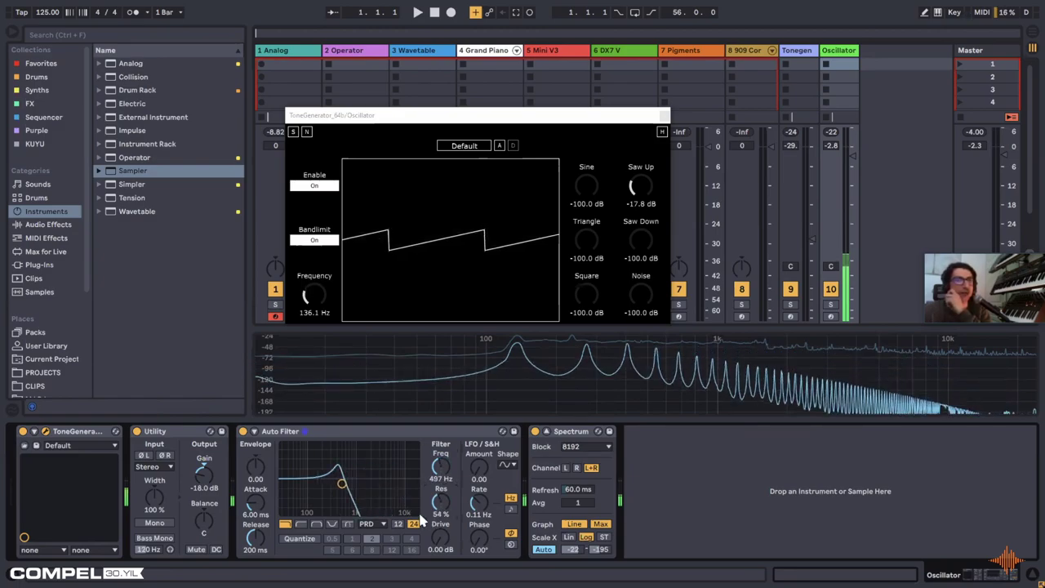
Step: Return the Auto Filter's circuit to Clean and sweep its frequency up to 6.70 kHz
click(382, 525)
mouse_move(440, 482)
mouse_down()
mouse_move(439, 465)
mouse_move(433, 480)
mouse_up()
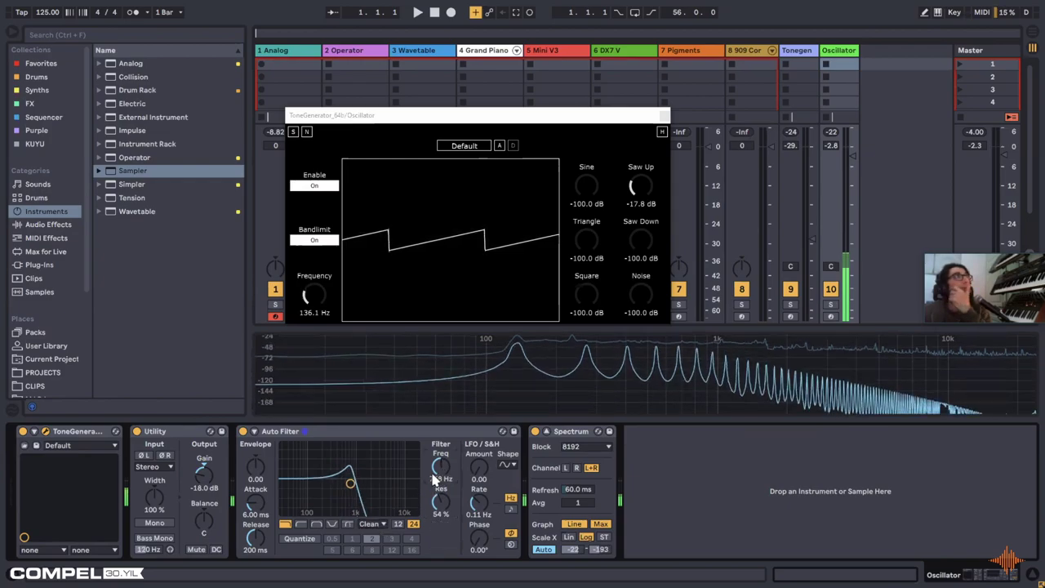
drag(350, 483, 393, 483)
Step: Switch the Auto Filter's circuit to MS2 and raise its Drive to 8.00 dB
click(373, 524)
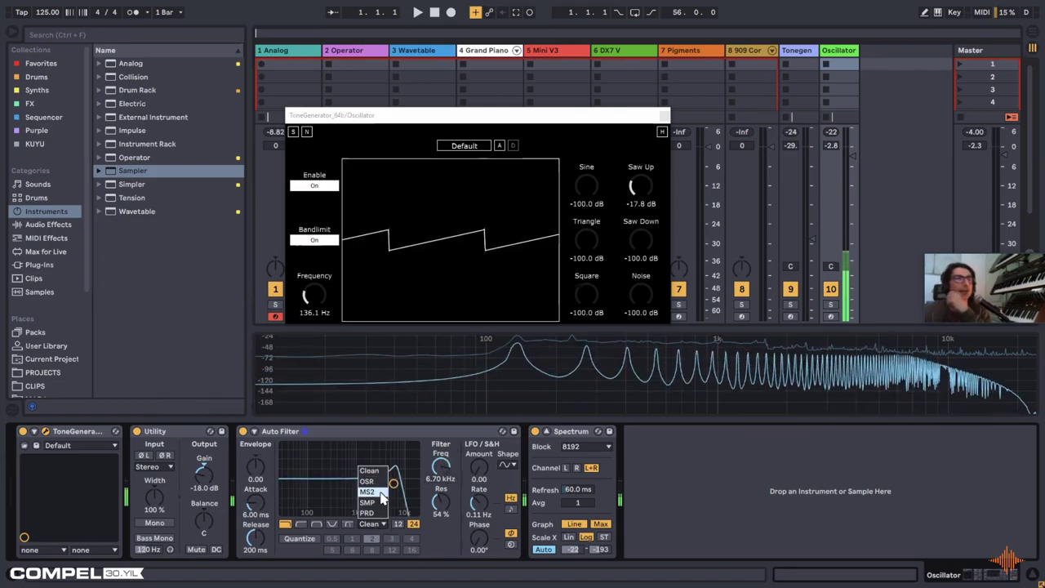
click(379, 495)
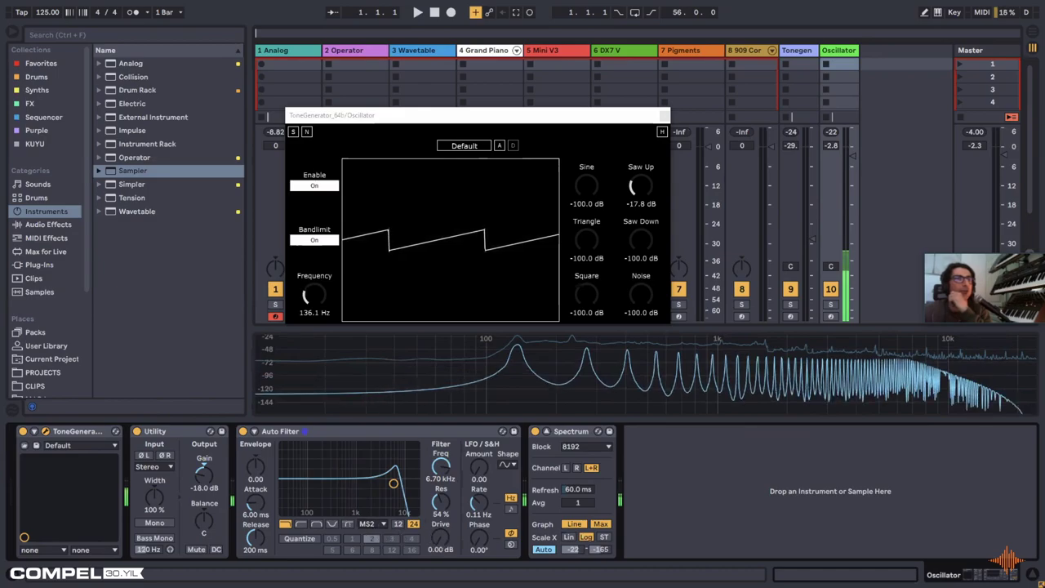
drag(440, 536, 440, 516)
Step: Sweep the driven MS2 filter down and settle it at 986 Hz with resonance at 47%
drag(440, 467, 440, 489)
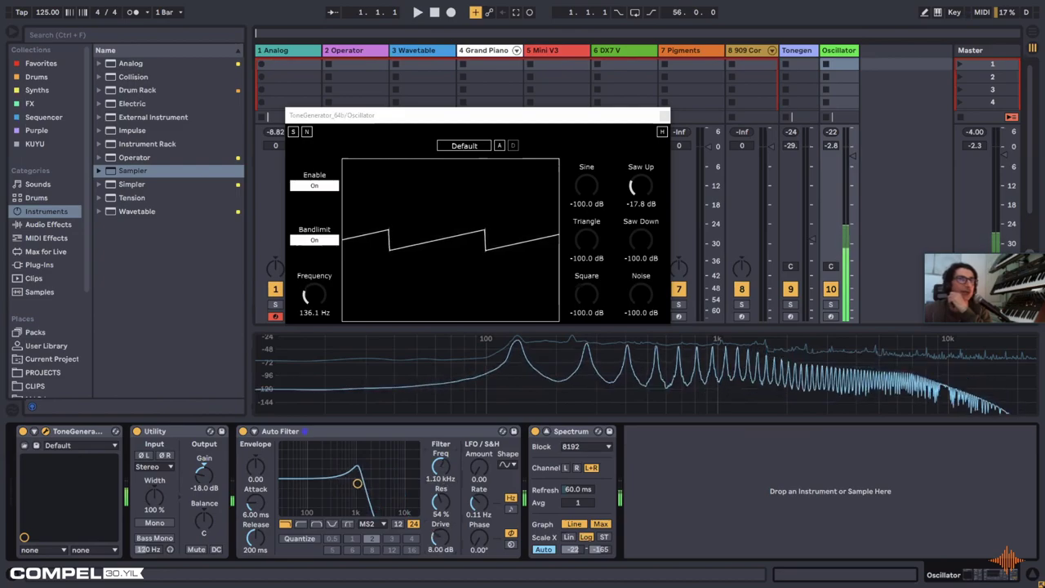
drag(357, 484, 350, 487)
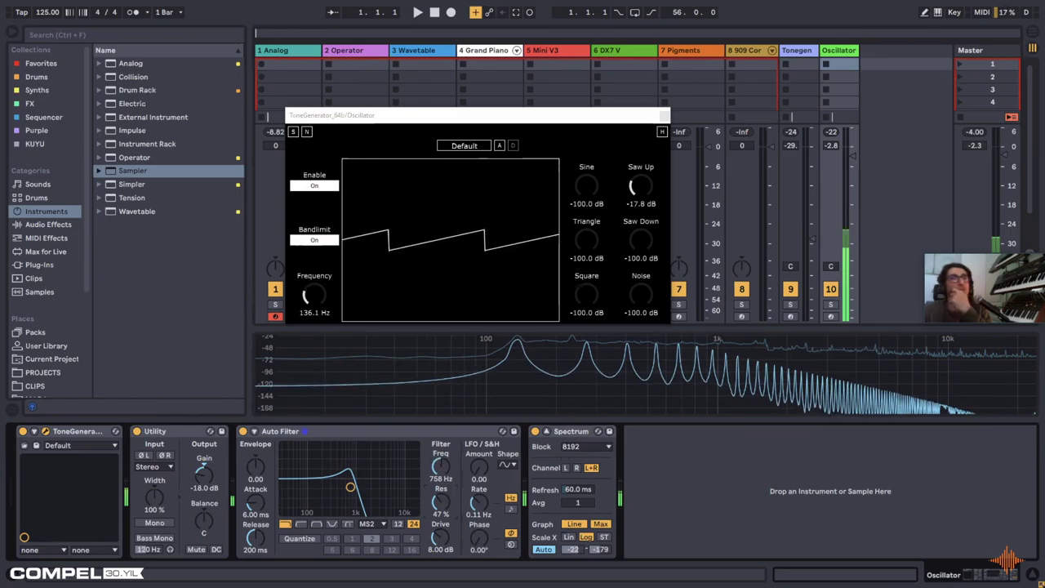
drag(440, 469, 439, 463)
click(347, 430)
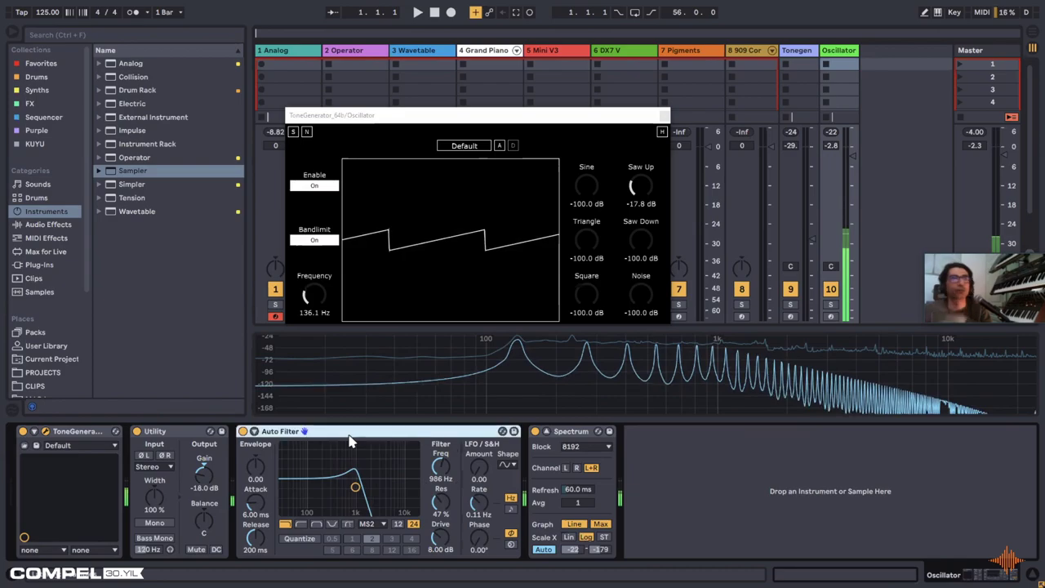
Step: Reset the ToneGenerator's Saw Up level to -100.0 dB and close its window
double_click(641, 187)
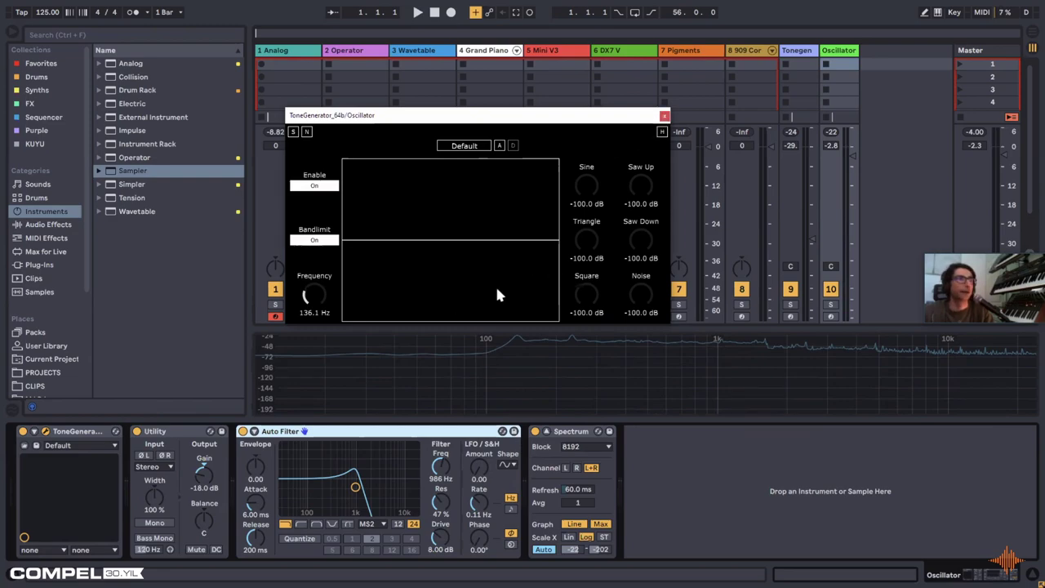
click(393, 425)
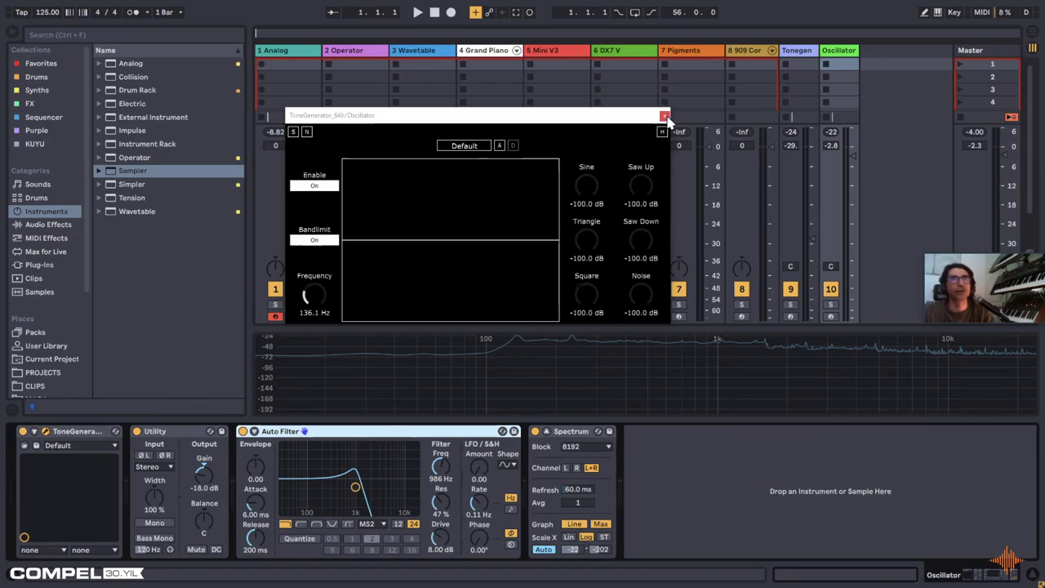
Step: View the Tonegen track's devices, then select the Grand Piano track and arm it for recording
click(793, 54)
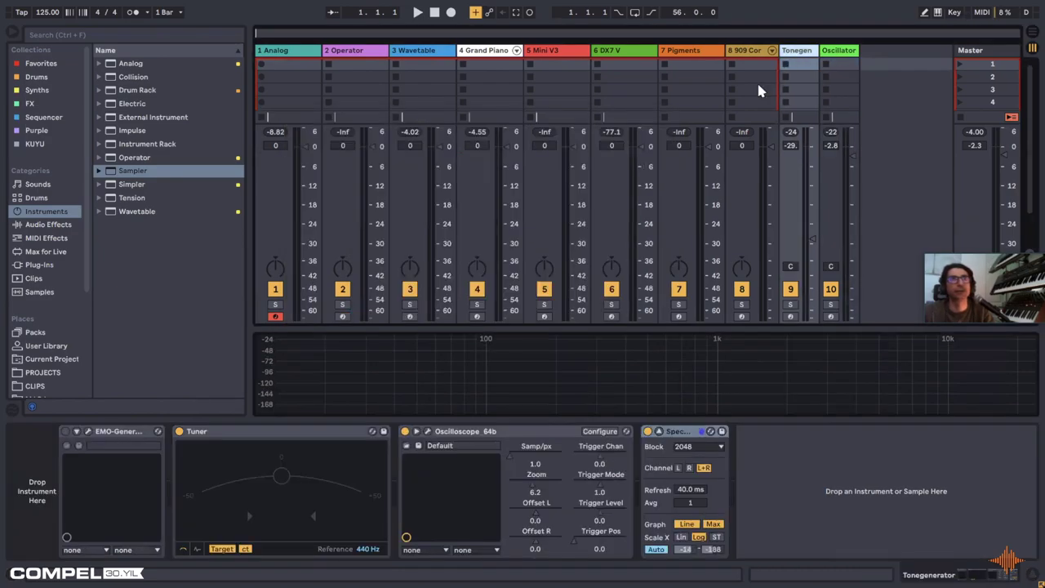
click(794, 478)
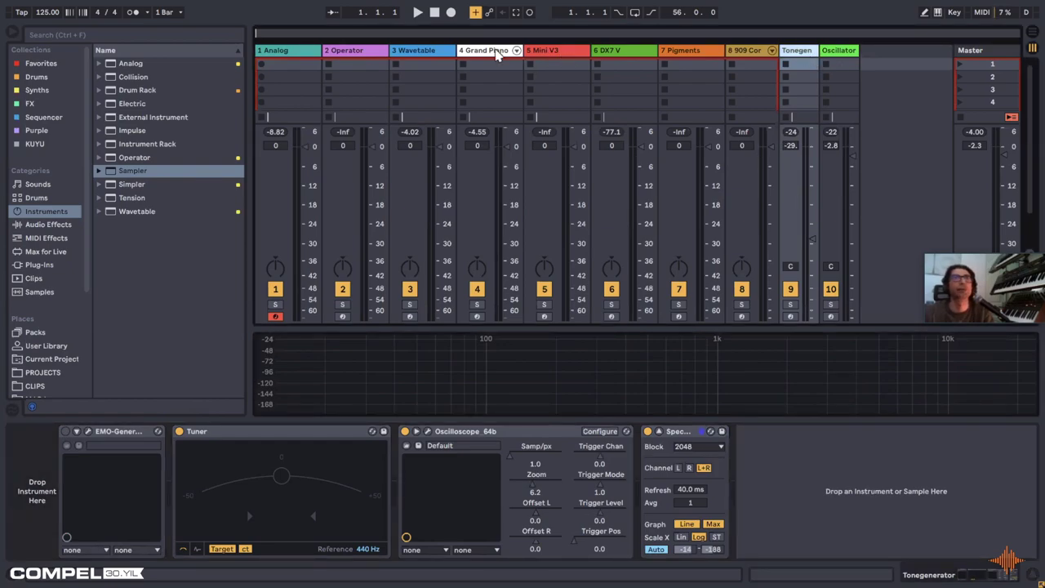
click(496, 52)
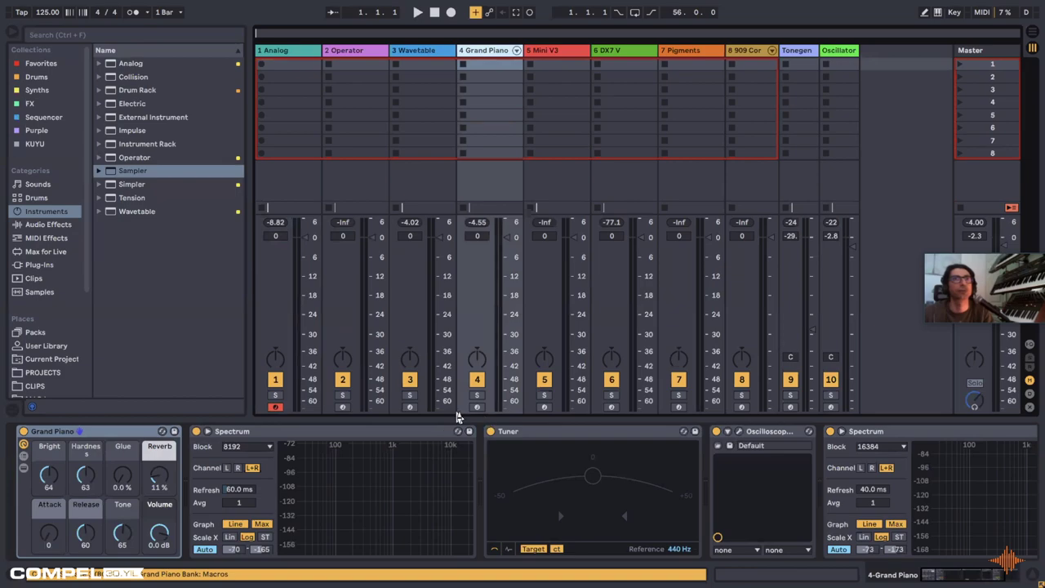
click(477, 408)
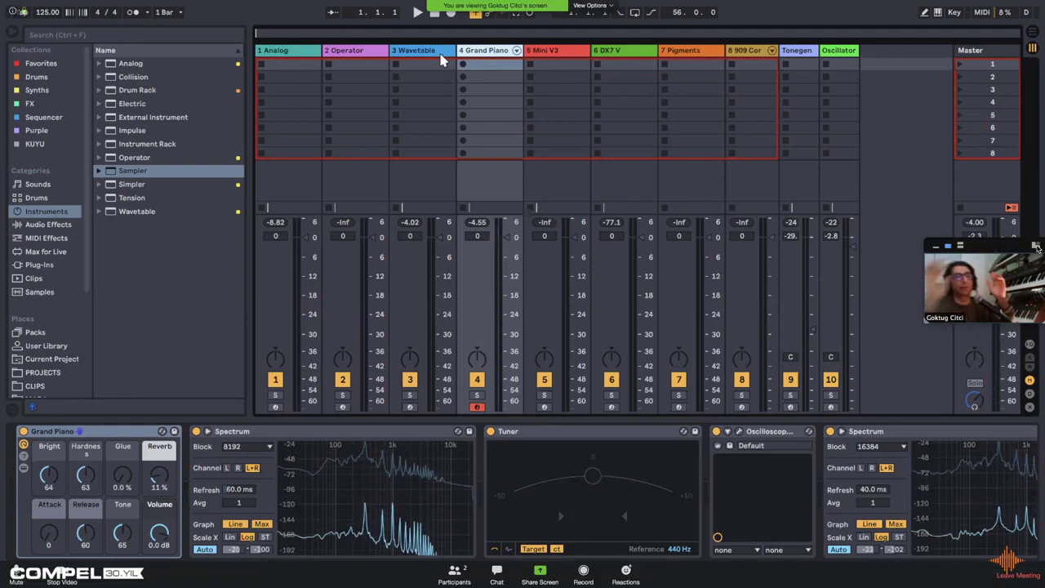
Step: Swap the Zoom meeting's main view from the shared screen to the presenter's video
click(1035, 247)
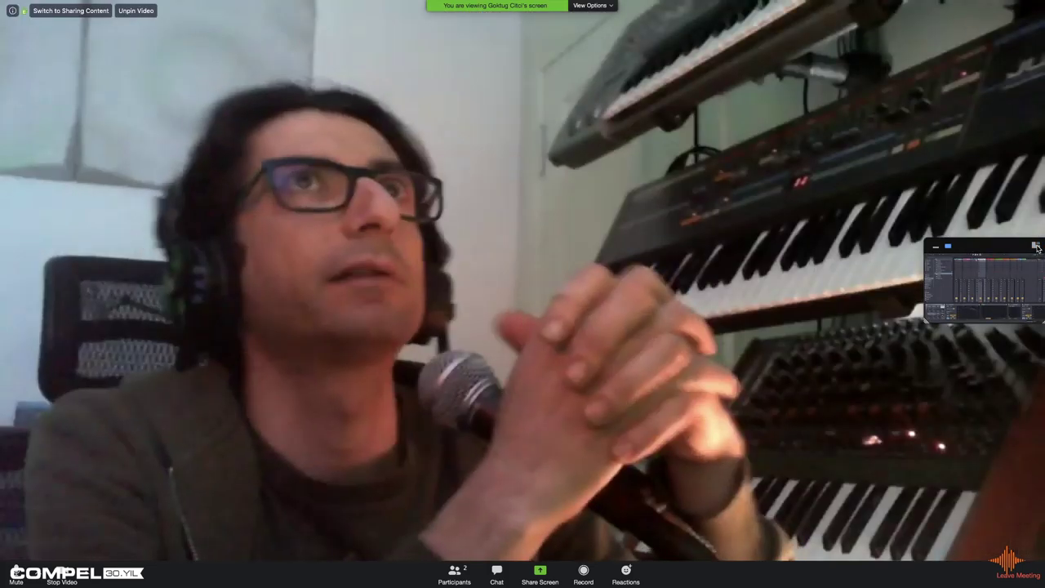
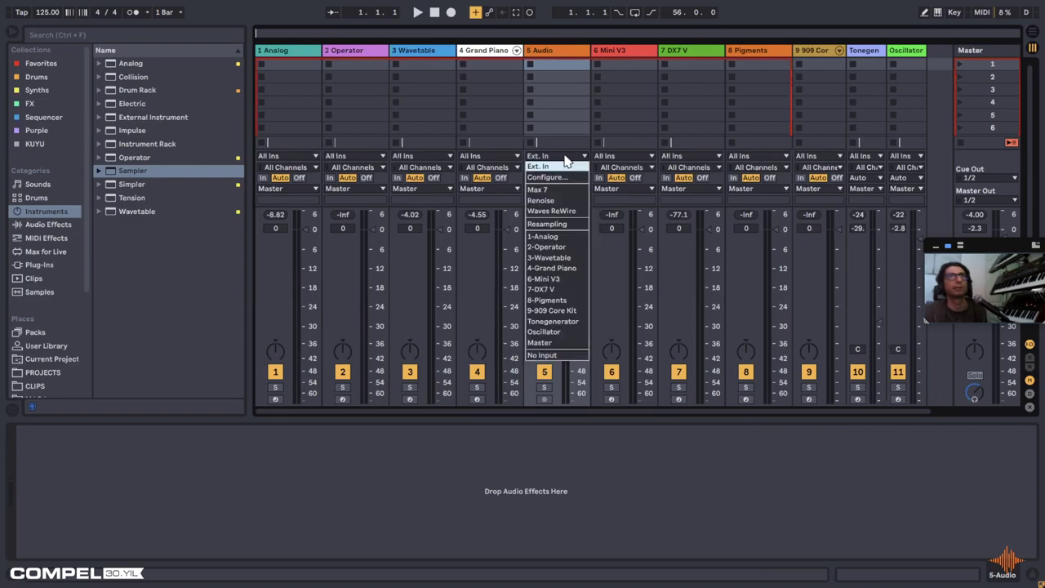
Step: Search the browser's Samples category for "piano"
click(562, 152)
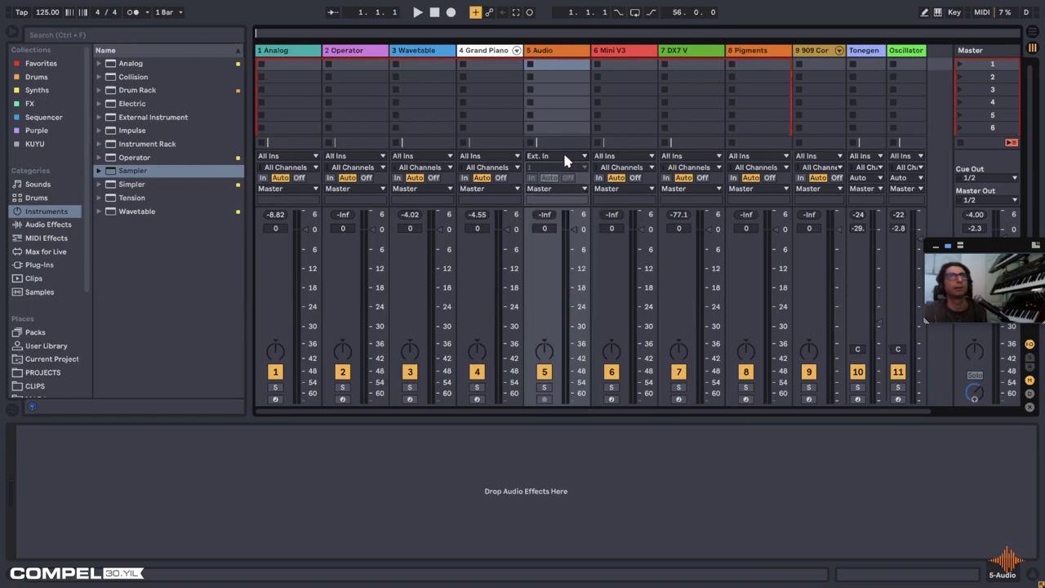
click(41, 292)
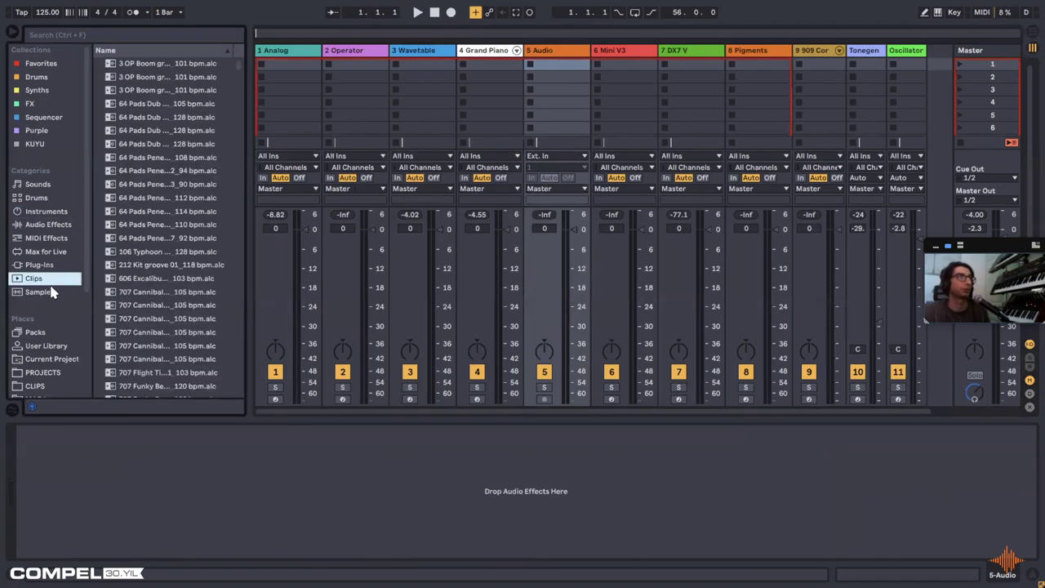
click(100, 35)
text(piano)
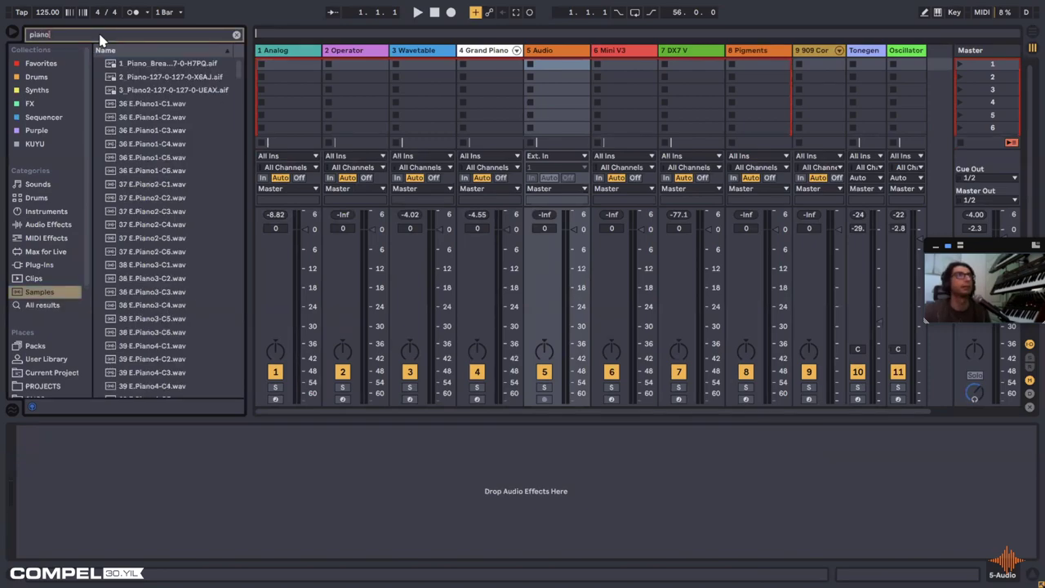
Step: Set the Audio track's input to Resampling, arm the track and start recording in its first clip slot
click(549, 155)
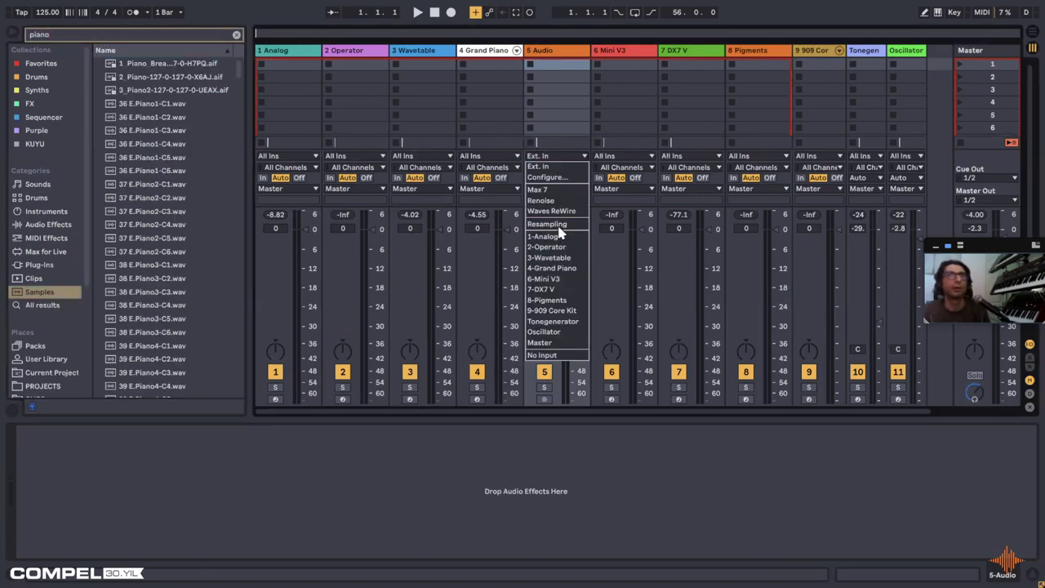
click(539, 167)
click(477, 399)
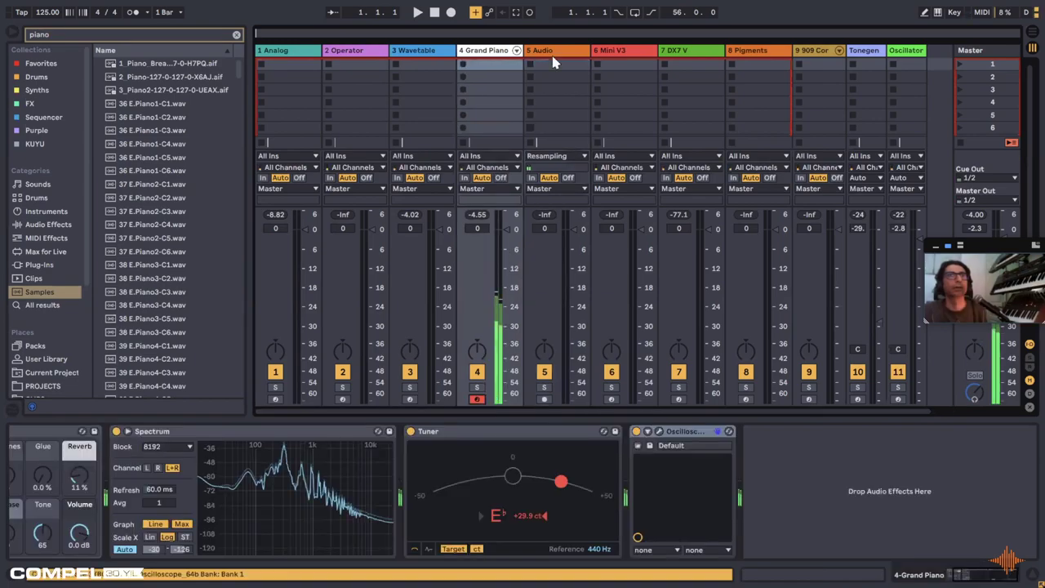
click(544, 399)
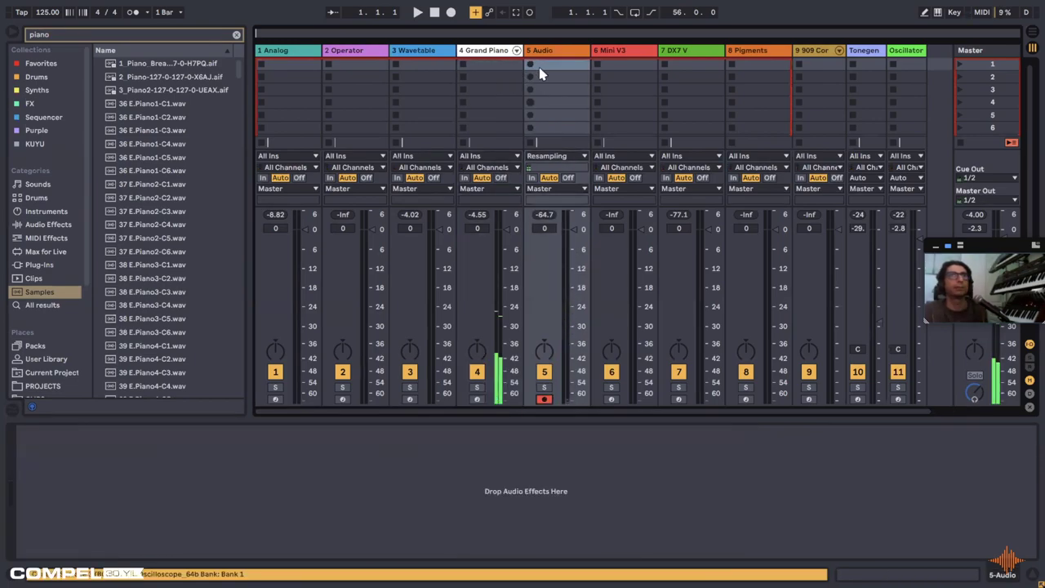
click(531, 66)
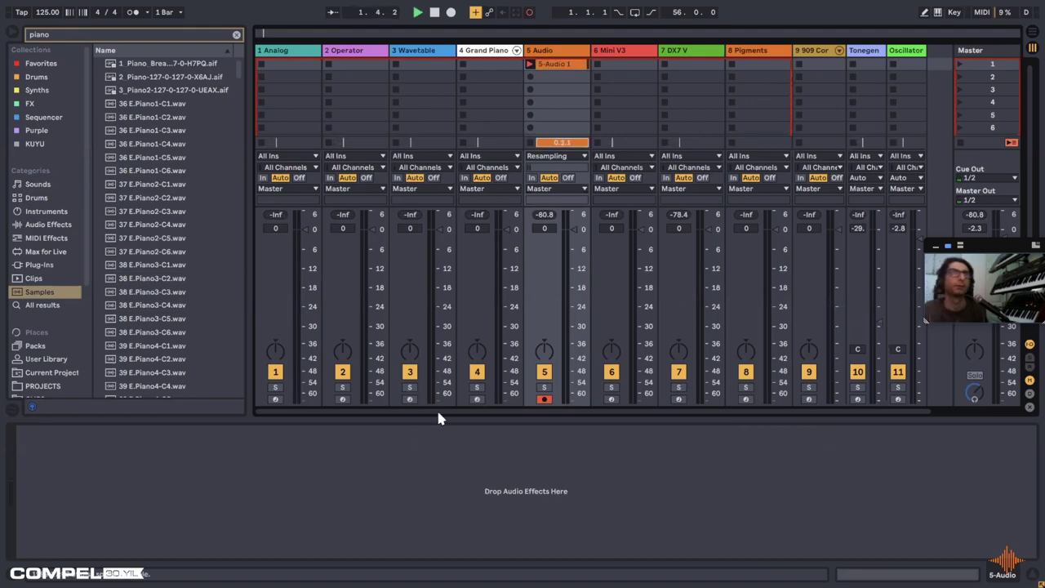
Step: Arm the Grand Piano and Audio tracks together and delete the first take from the Audio track
click(477, 400)
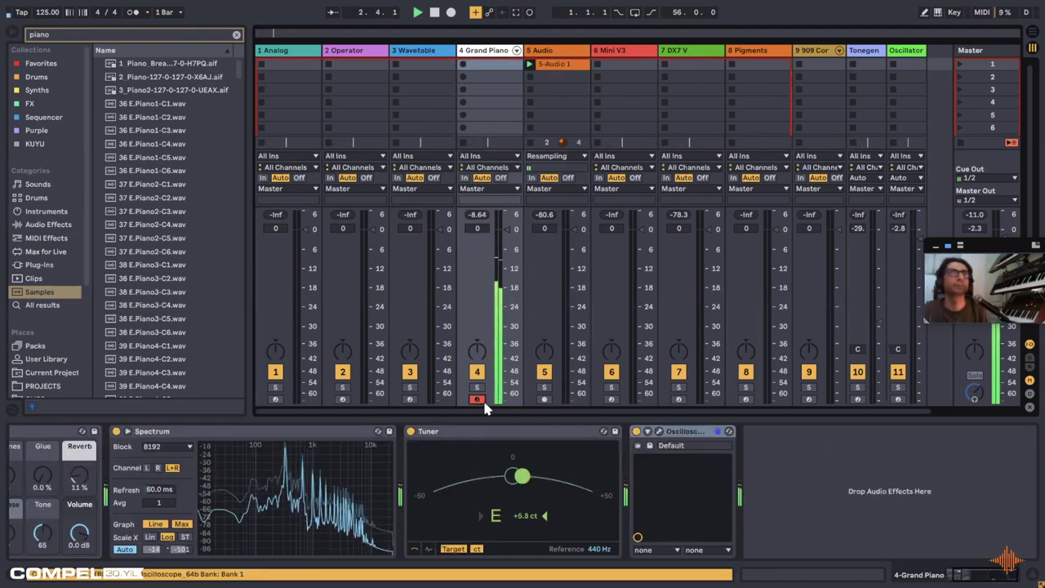
click(560, 68)
click(554, 68)
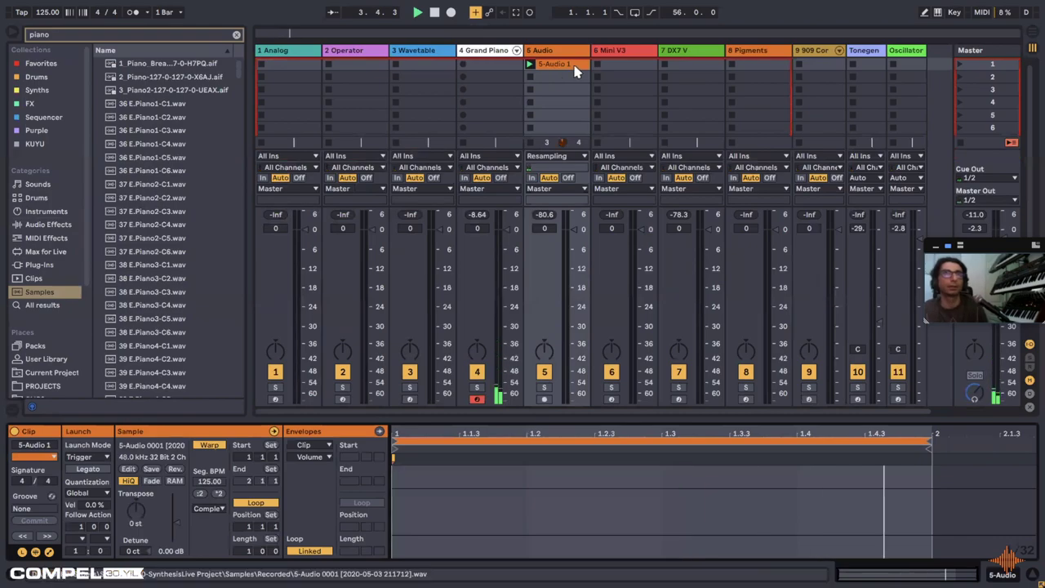
click(543, 399)
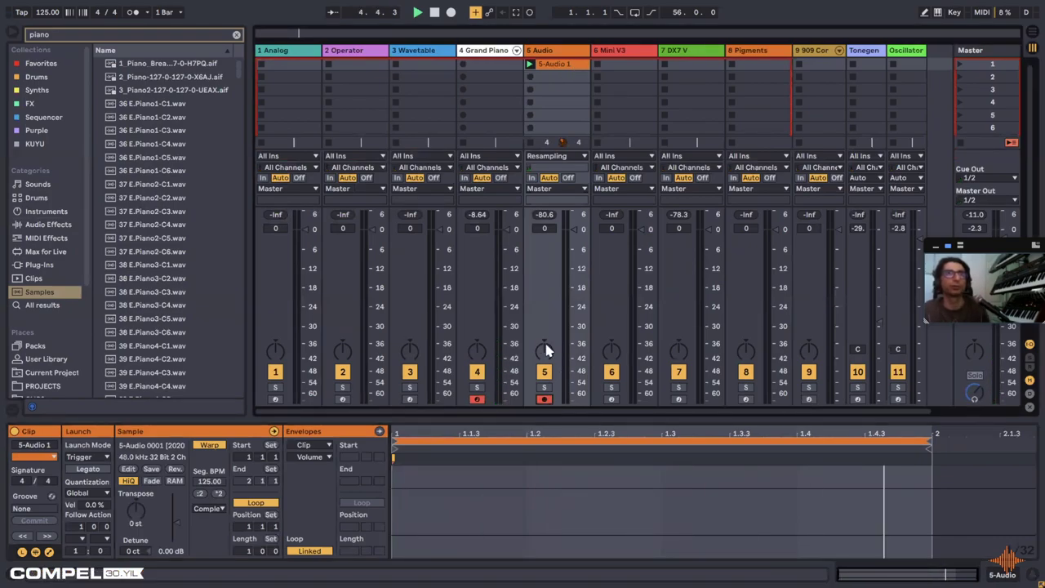
key(Delete)
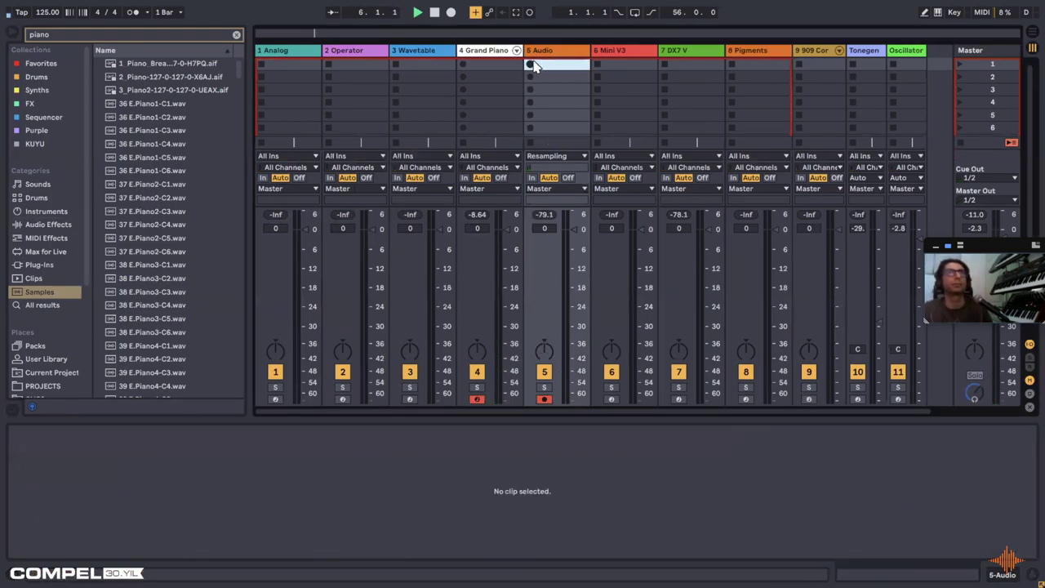
Step: Record a Grand Piano note into the Audio track's first slot and raise the clip's gain to 3.31 dB to inspect its waveform
click(530, 65)
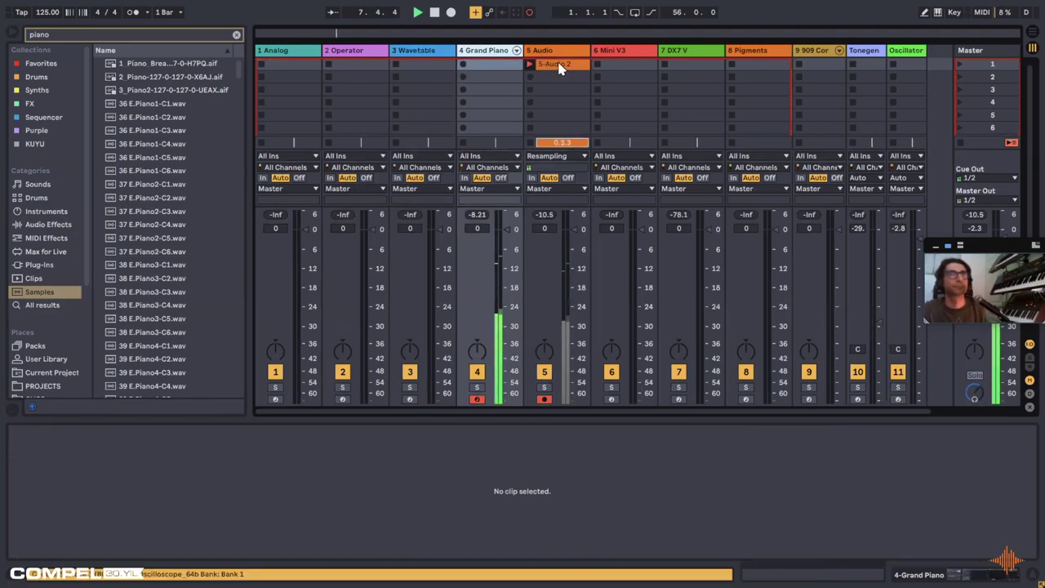
click(558, 67)
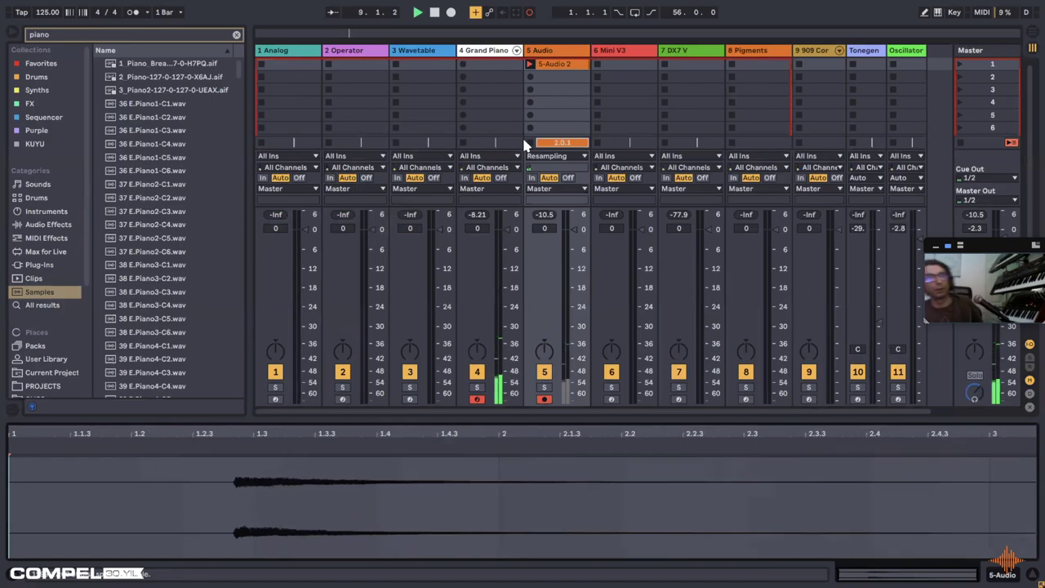
drag(539, 431, 462, 442)
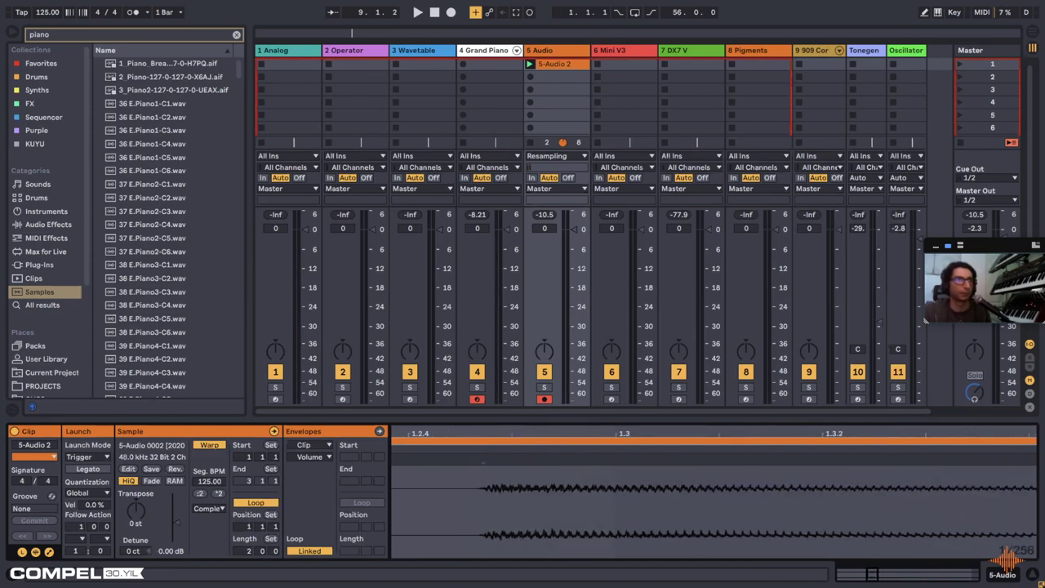
mouse_move(174, 524)
mouse_down()
mouse_move(174, 498)
mouse_move(174, 508)
mouse_up()
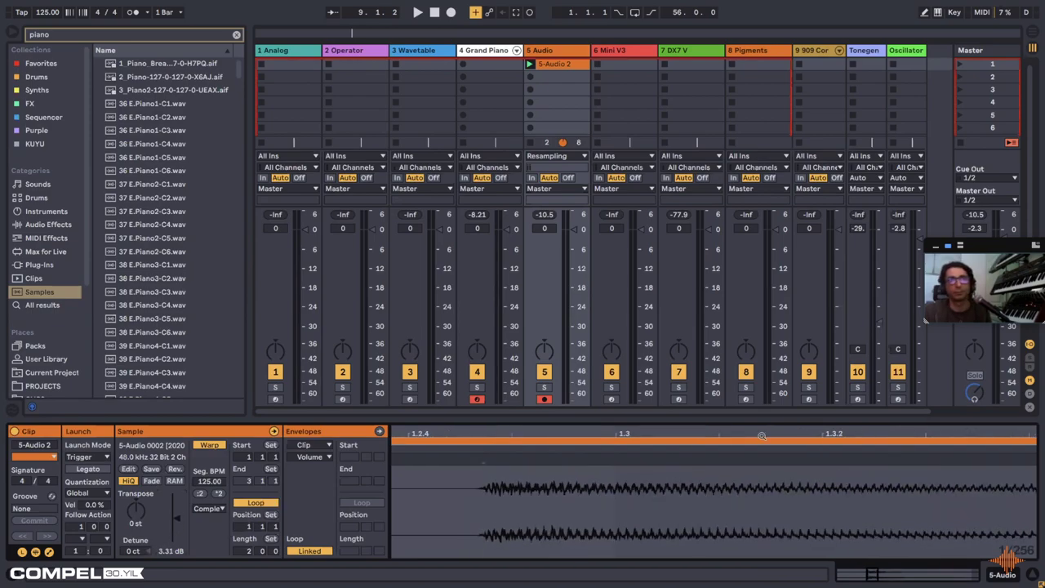
drag(761, 435, 578, 477)
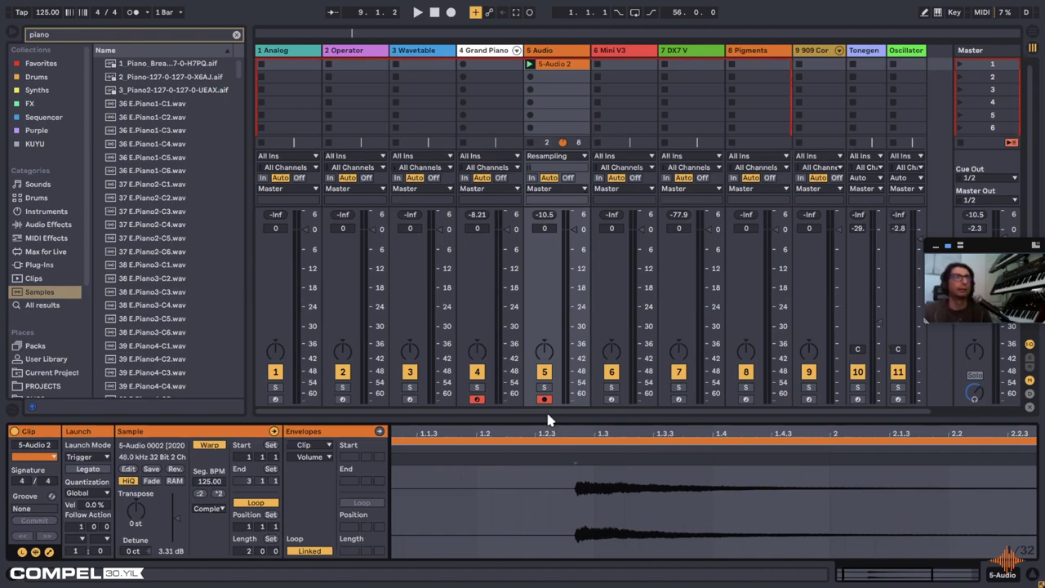
Step: Delete the recorded piano clip and remove the Audio track from the set
click(544, 63)
key(Delete)
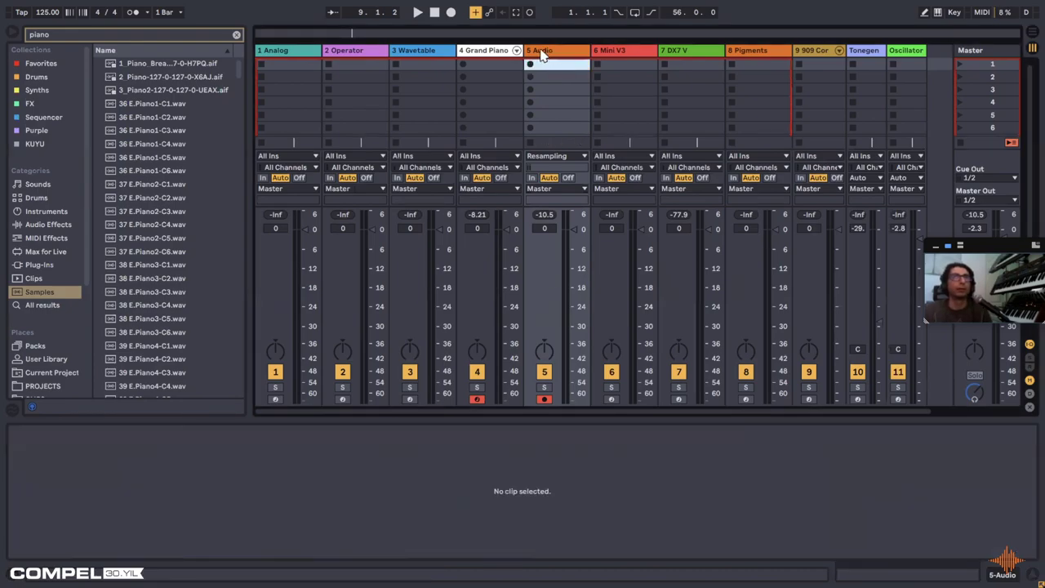
key(Delete)
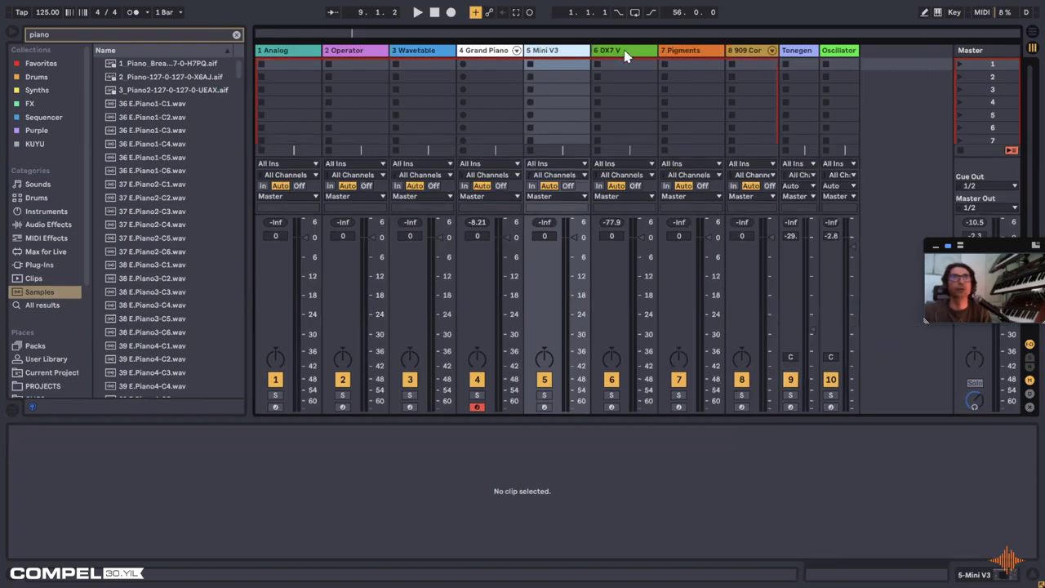
Step: Show the Pigments track's devices, open the Pigments synth window and position it over the mixer
click(705, 50)
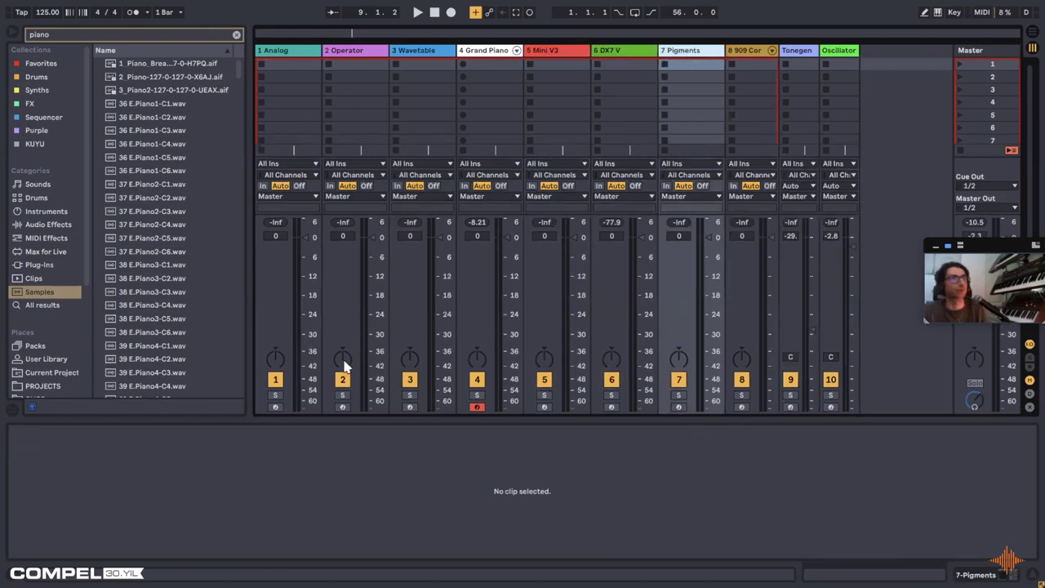
key(shift+Tab)
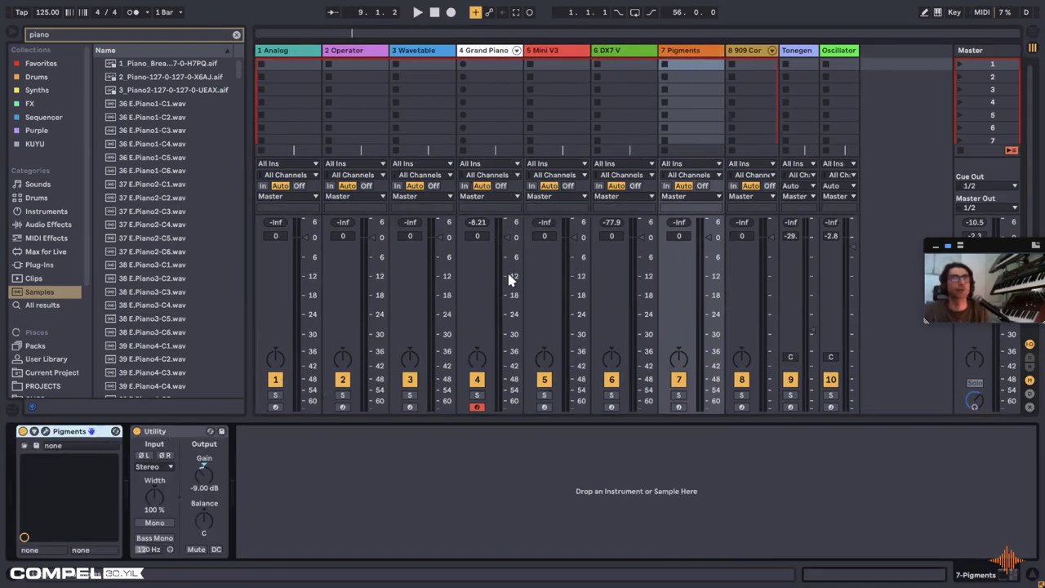
key(ctrl+alt+p)
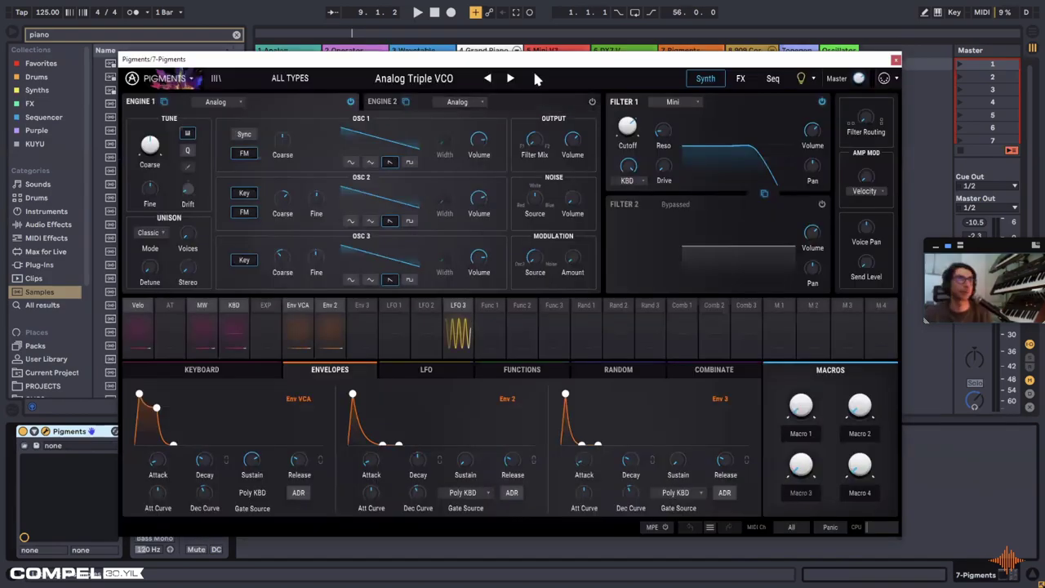
drag(535, 65, 585, 67)
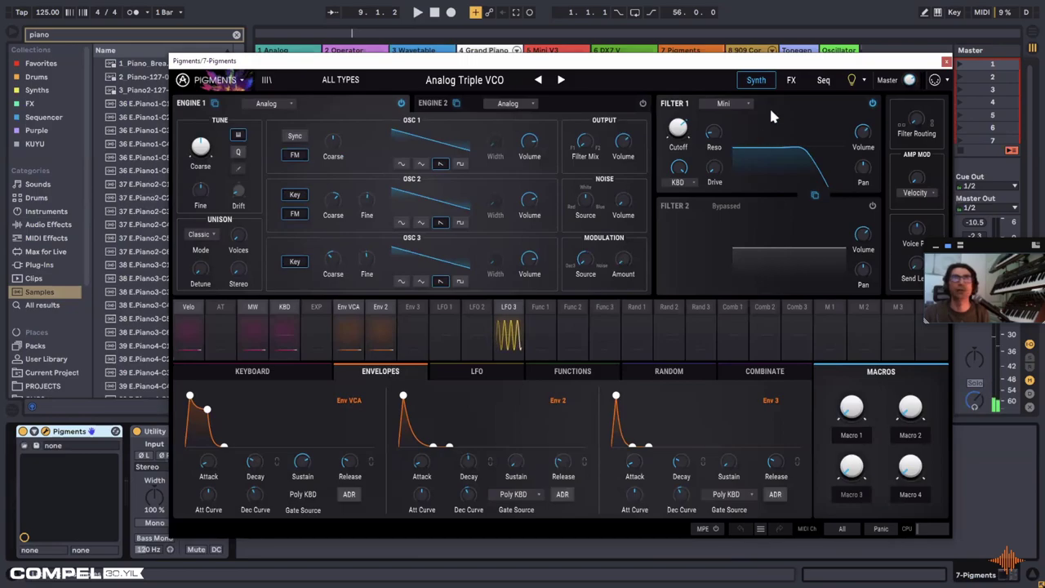
drag(559, 60, 537, 136)
click(562, 52)
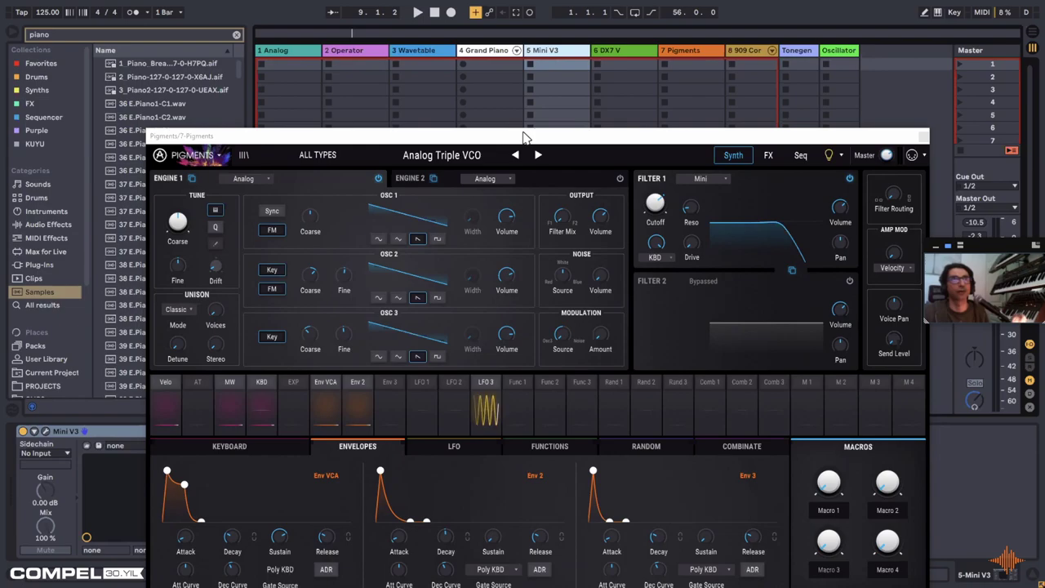
drag(525, 136, 528, 66)
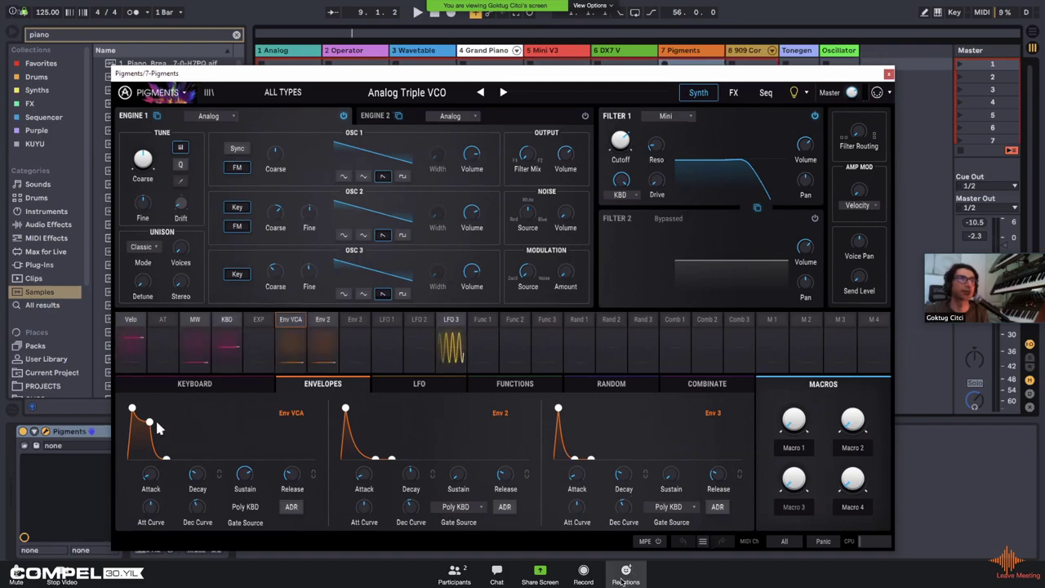
Step: Try a longer attack on the Env VCA envelope, return it to the minimum and lengthen the decay
drag(132, 408, 155, 408)
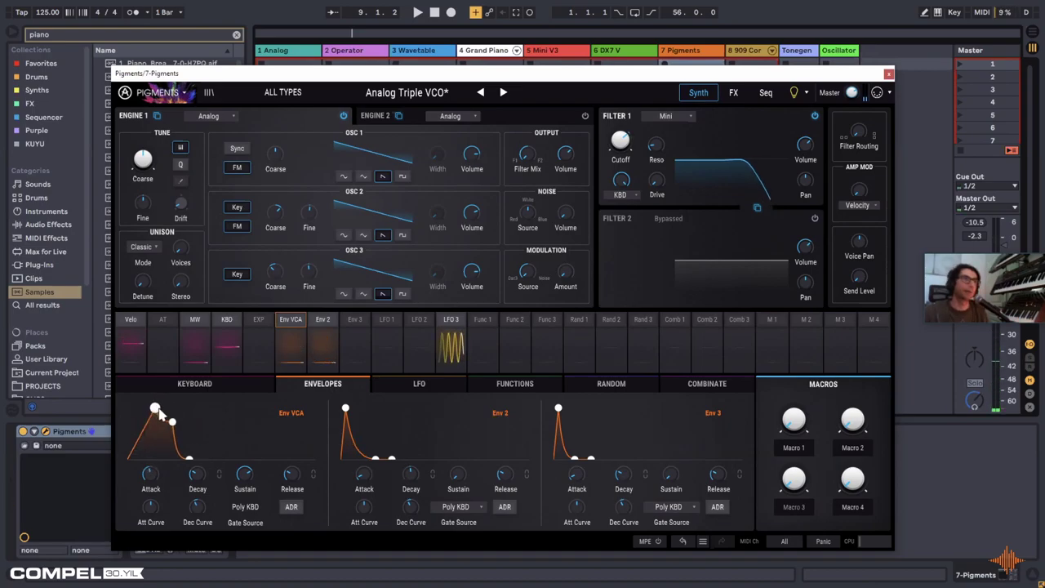
double_click(155, 410)
mouse_move(153, 424)
mouse_down()
mouse_move(164, 410)
mouse_move(162, 420)
mouse_up()
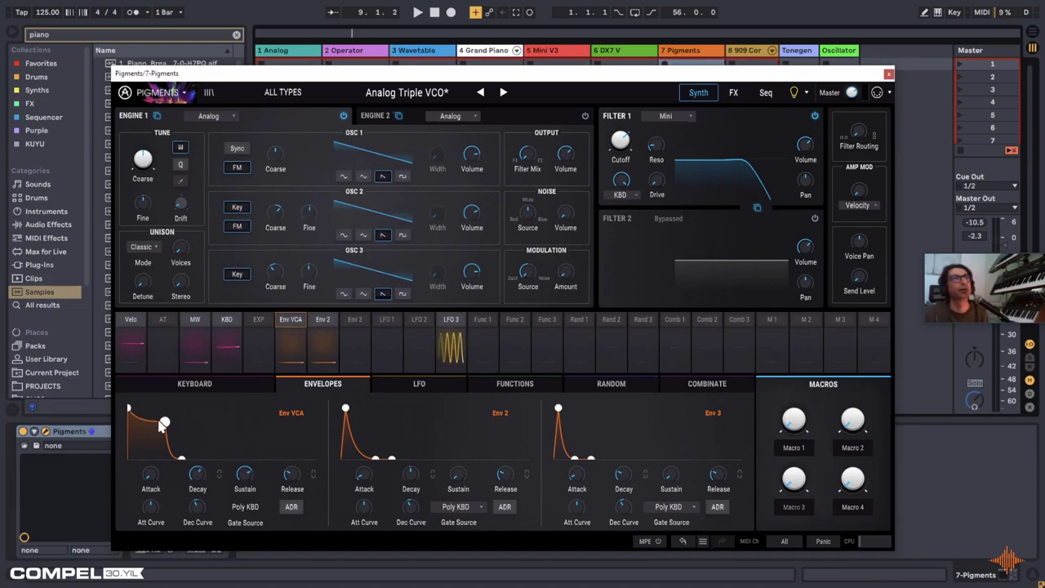
Step: Adjust the sustain of the Env VCA envelope and shorten its release
click(245, 472)
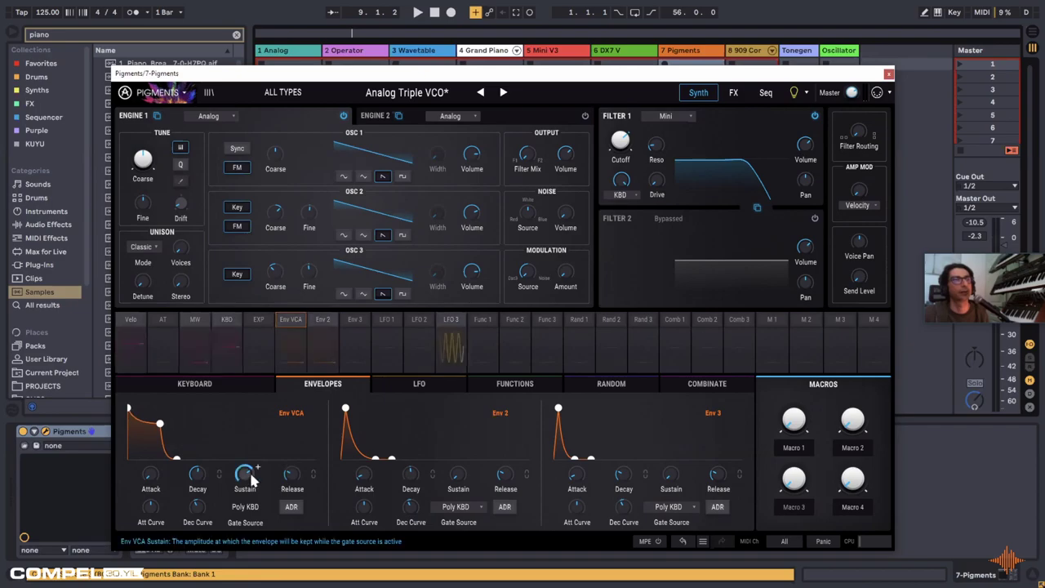
mouse_move(296, 479)
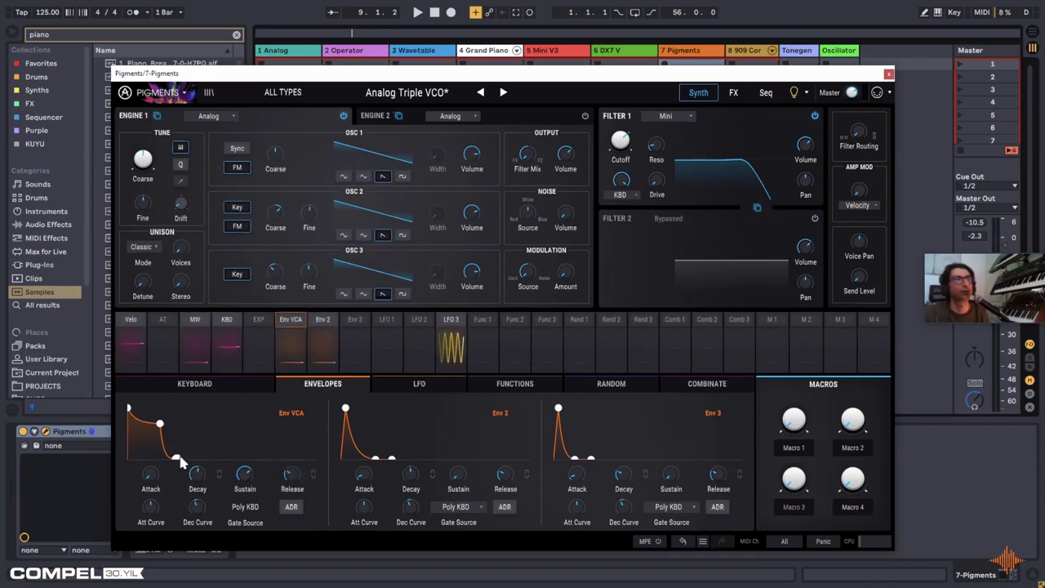
scroll(305, 467, down, 3)
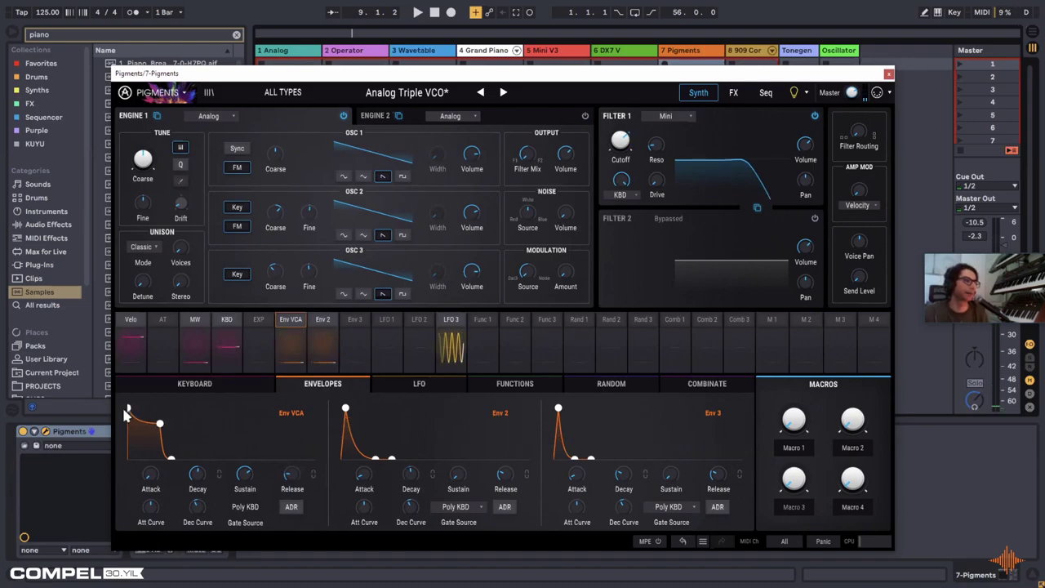
Step: Reshape the Env VCA envelope with a long attack, a slightly higher sustain and a longer release
drag(129, 411, 195, 423)
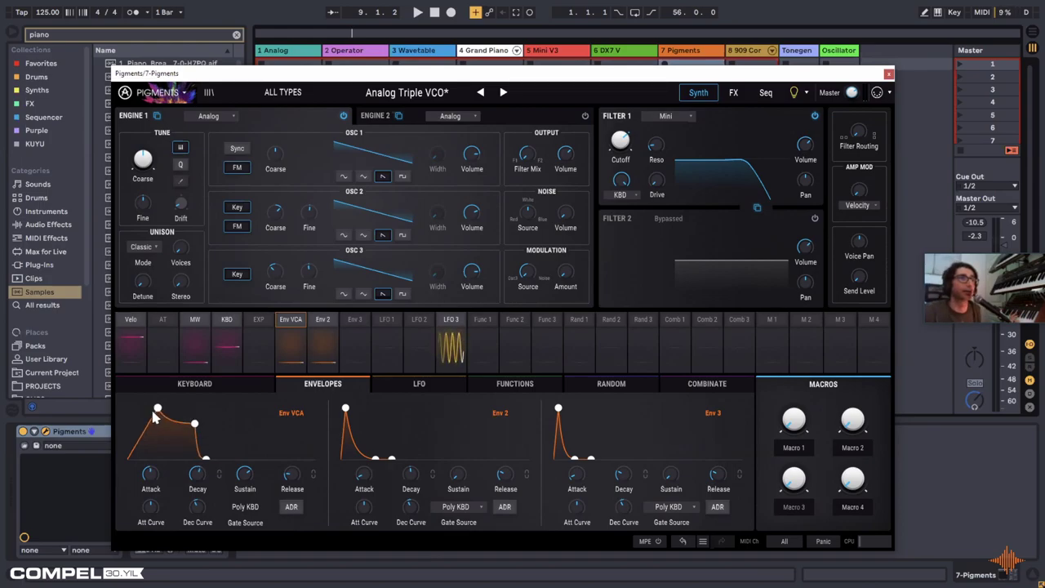
drag(192, 424, 199, 421)
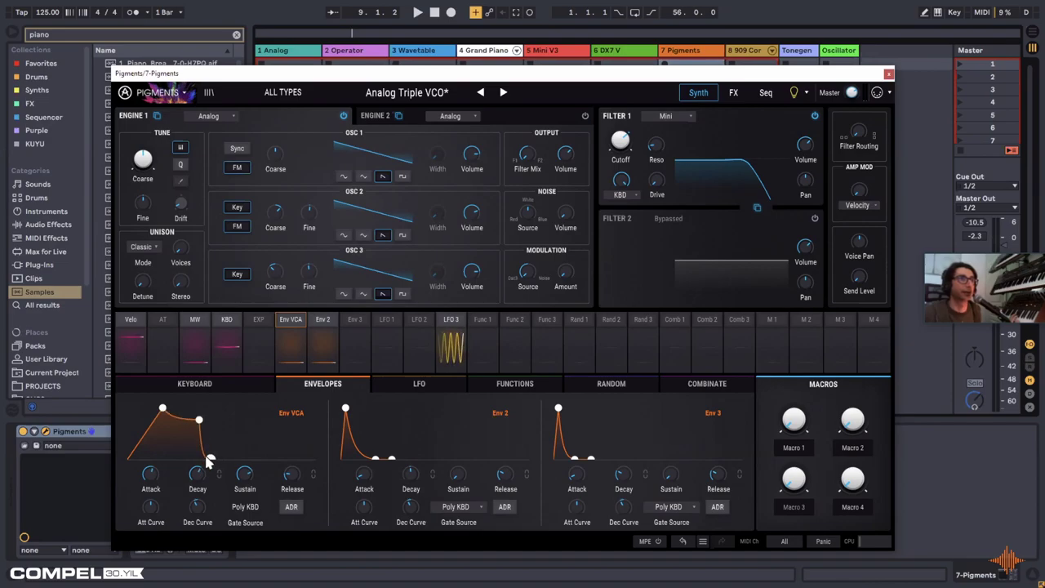
drag(245, 475, 245, 472)
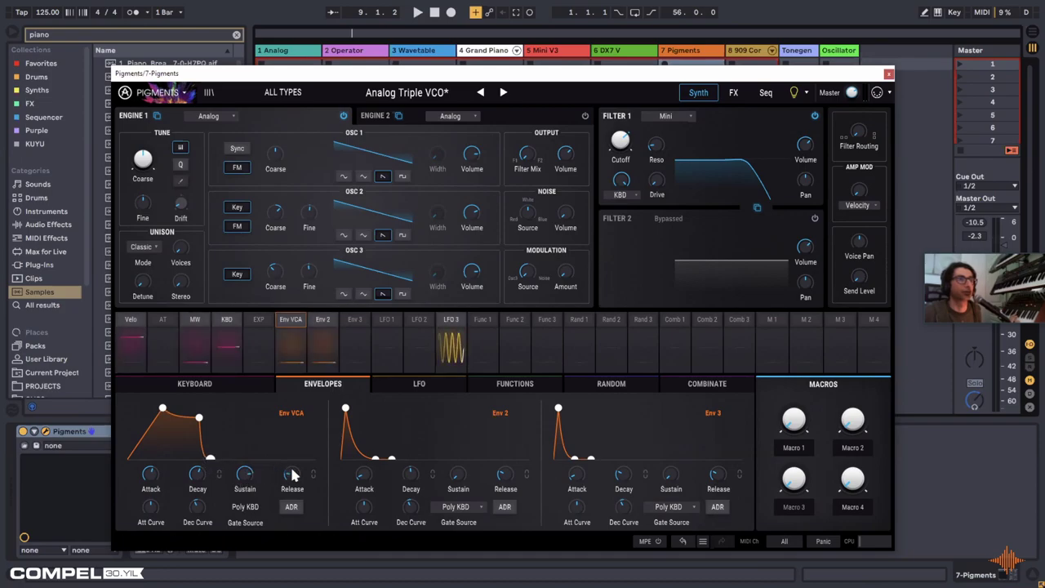
drag(306, 467, 305, 467)
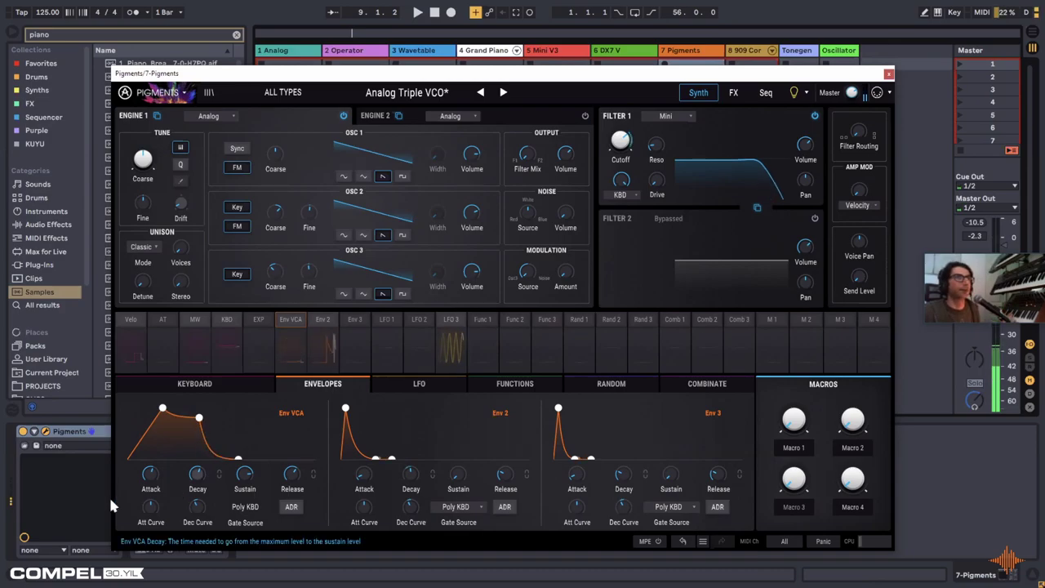
Step: Shorten the Env VCA attack and decay and drop its sustain to zero for a plucked shape
mouse_move(163, 407)
mouse_down()
mouse_move(138, 409)
mouse_move(149, 408)
mouse_up()
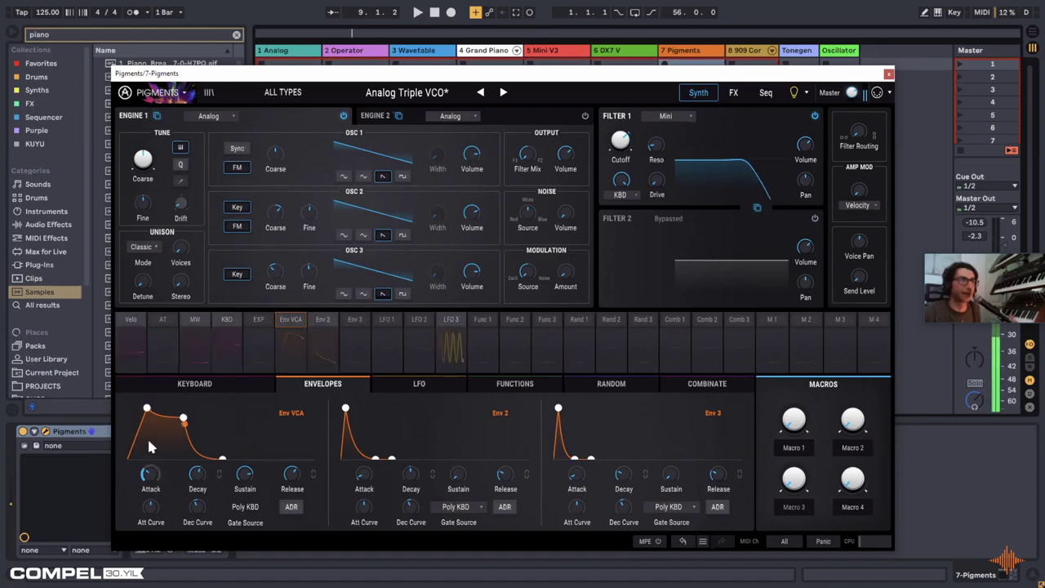
drag(147, 412, 152, 455)
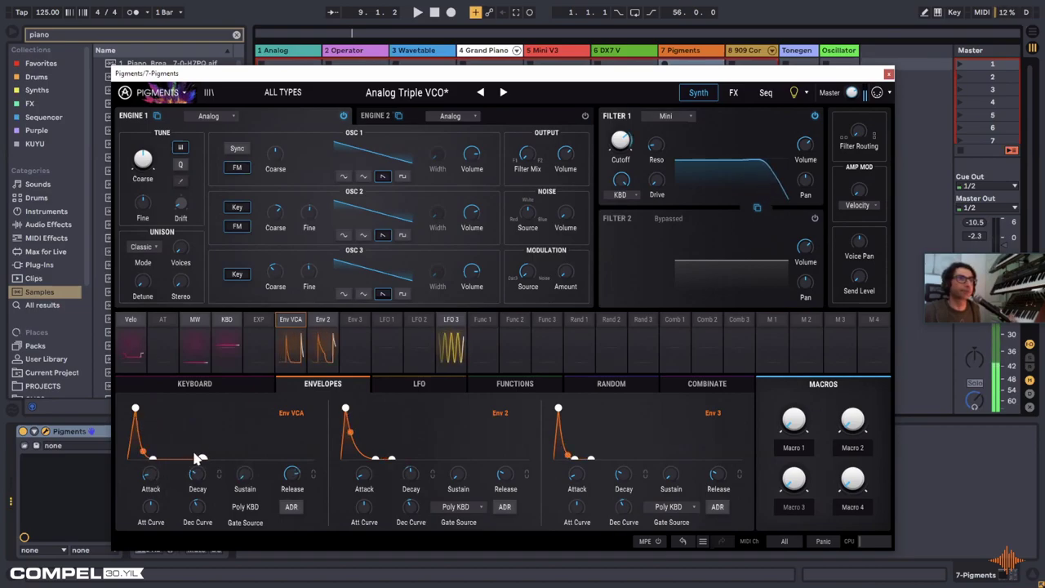
Step: Reshape the Env VCA envelope with a longer attack, a moderate sustain and a longer release
mouse_move(193, 461)
mouse_down()
mouse_move(204, 467)
mouse_move(187, 459)
mouse_up()
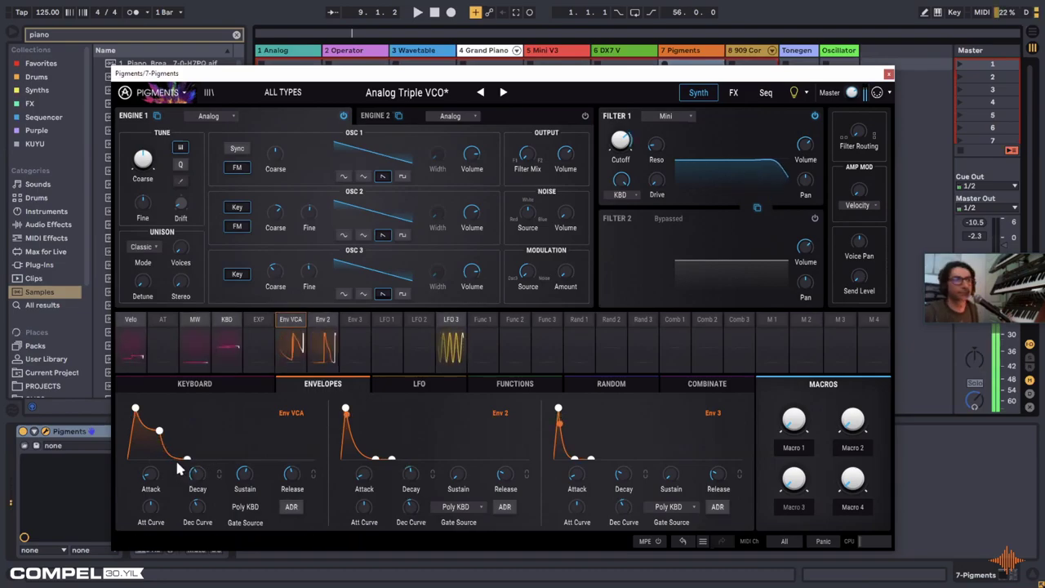
drag(159, 433, 153, 437)
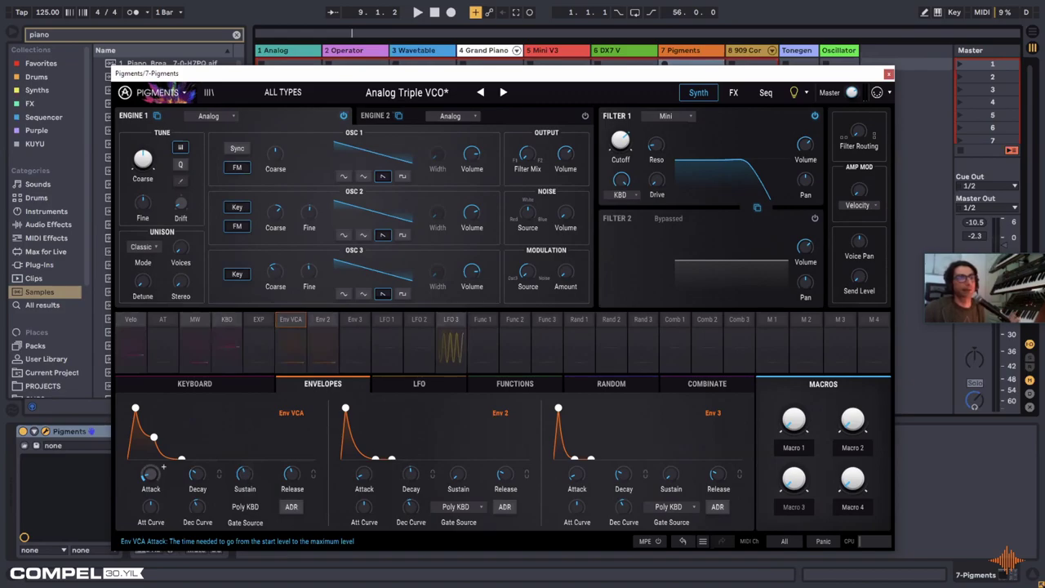
drag(149, 473, 151, 465)
drag(292, 478, 292, 471)
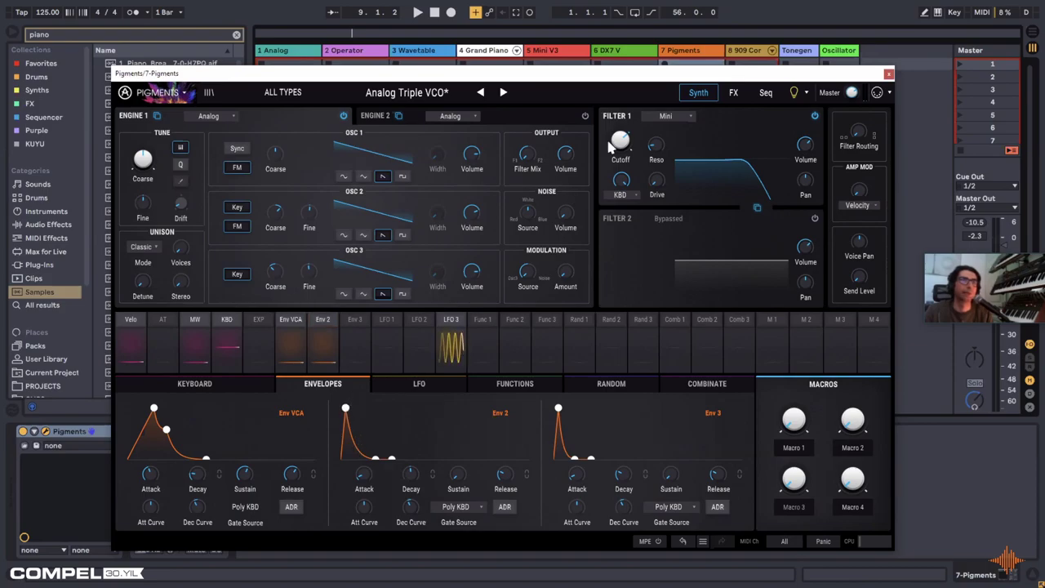
Step: Set the Env 2 modulation amount on the Filter 1 cutoff to 1.00
mouse_move(625, 137)
drag(622, 139, 620, 149)
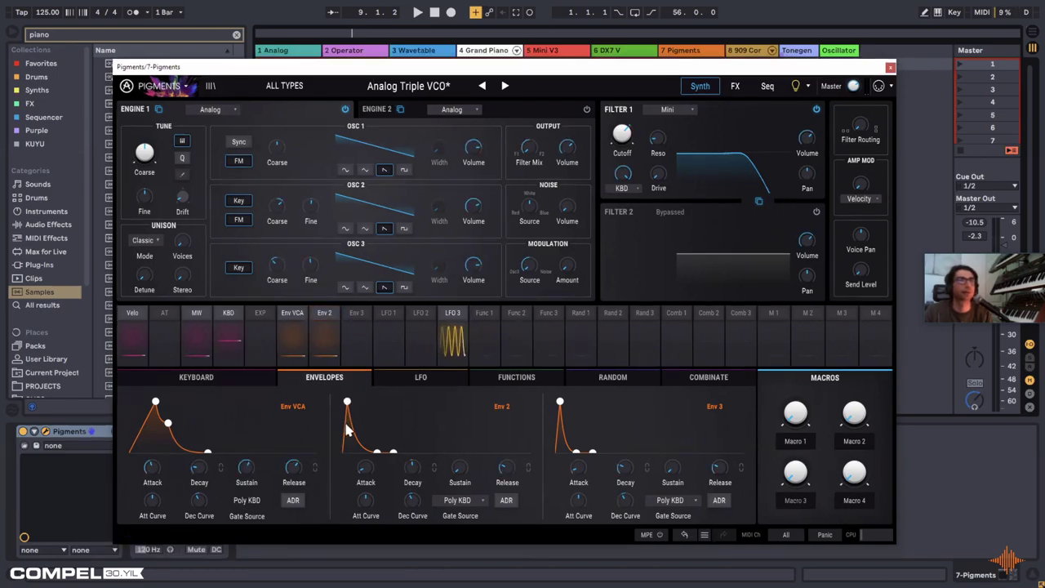
click(324, 315)
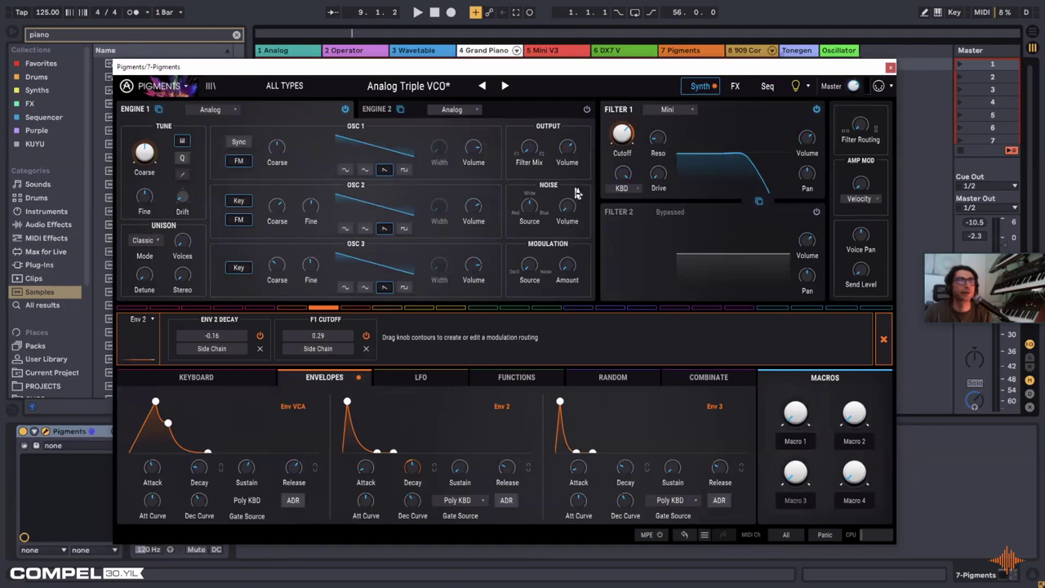
mouse_move(622, 133)
mouse_down()
mouse_move(622, 122)
mouse_move(622, 140)
mouse_up()
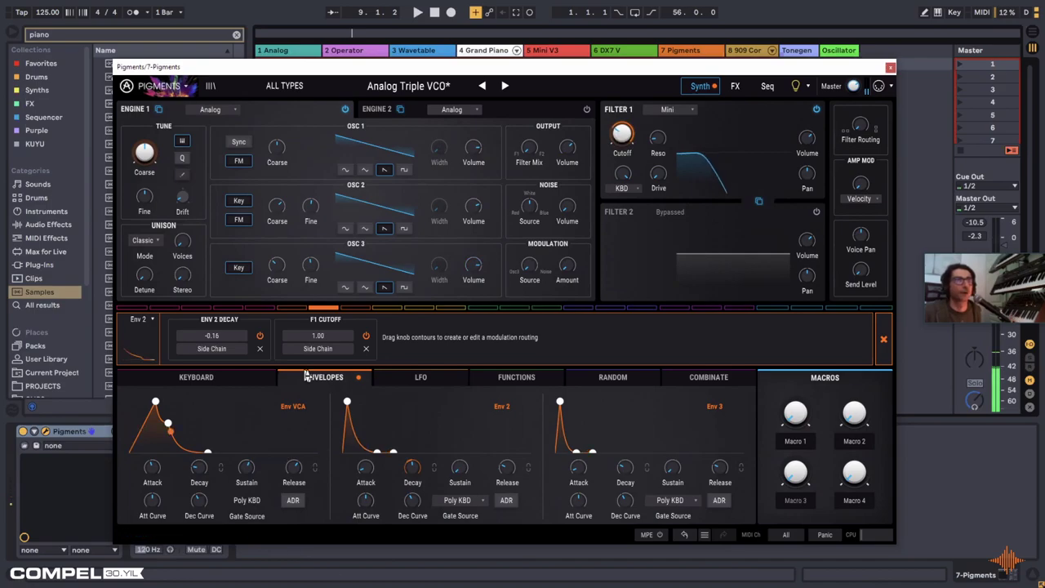
mouse_move(318, 335)
mouse_down()
mouse_move(317, 368)
mouse_move(302, 342)
mouse_up()
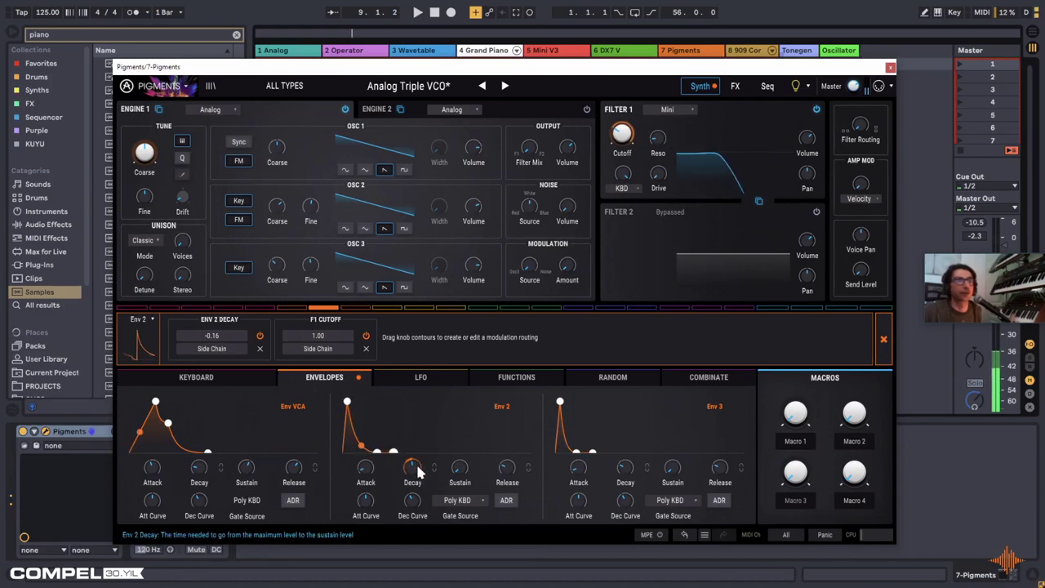
Step: Try an 8.92 s decay and a shorter decay on Env 2, and lengthen its attack for a slow filter opening
drag(414, 463, 414, 449)
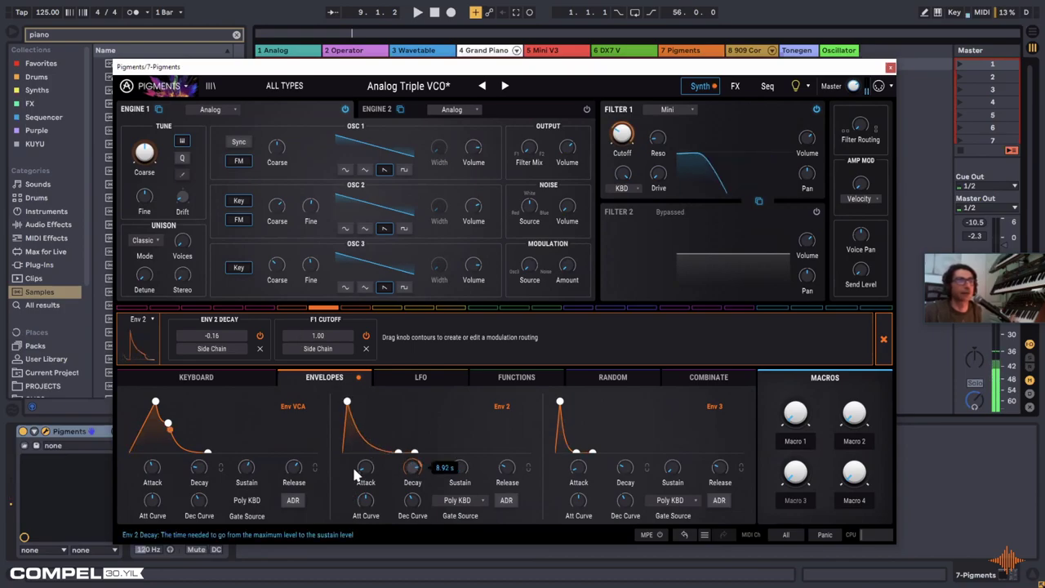
key(ctrl+z)
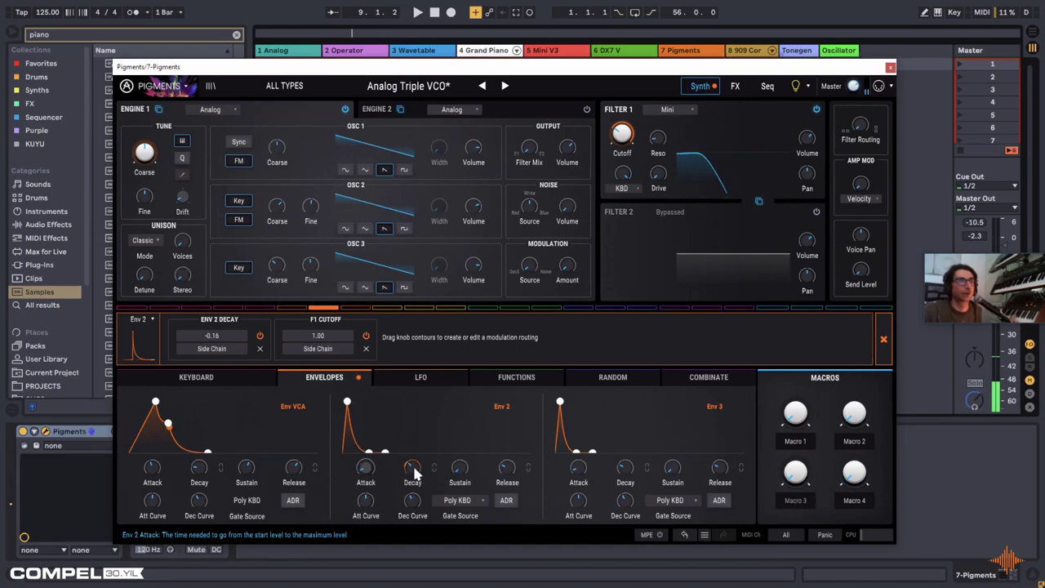
key(ctrl+z)
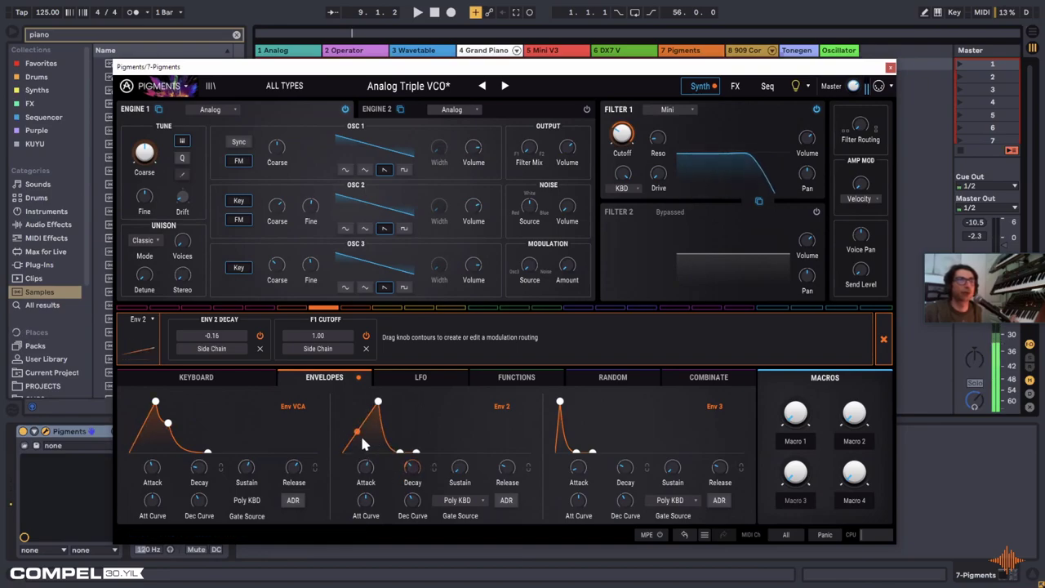
key(ctrl+z)
key(ctrl+z)
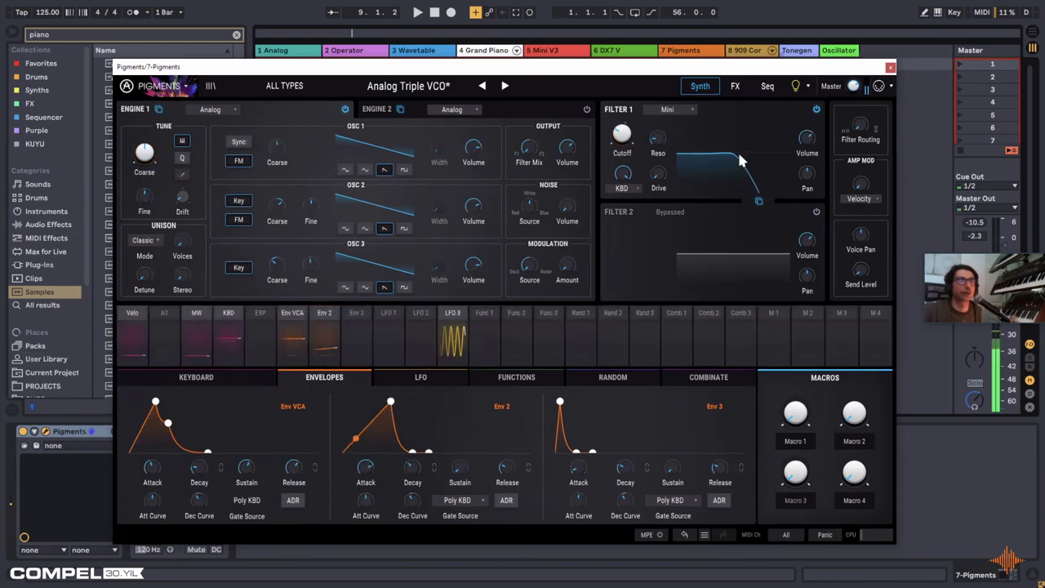
Step: Raise the Env 2 sustain to about 0.5 and lengthen its release
mouse_move(633, 151)
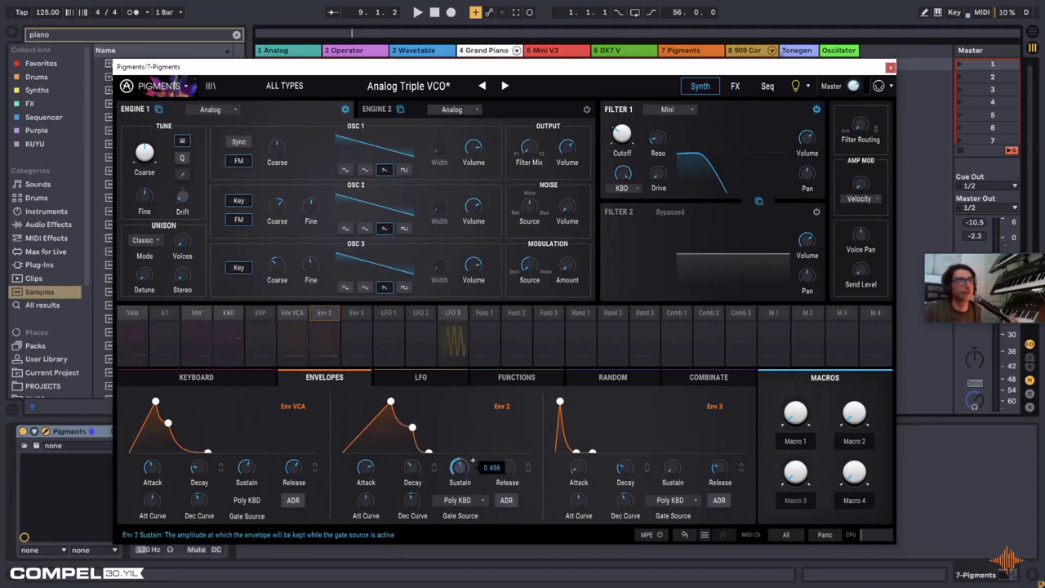
scroll(472, 461, up, 3)
scroll(365, 467, down, 2)
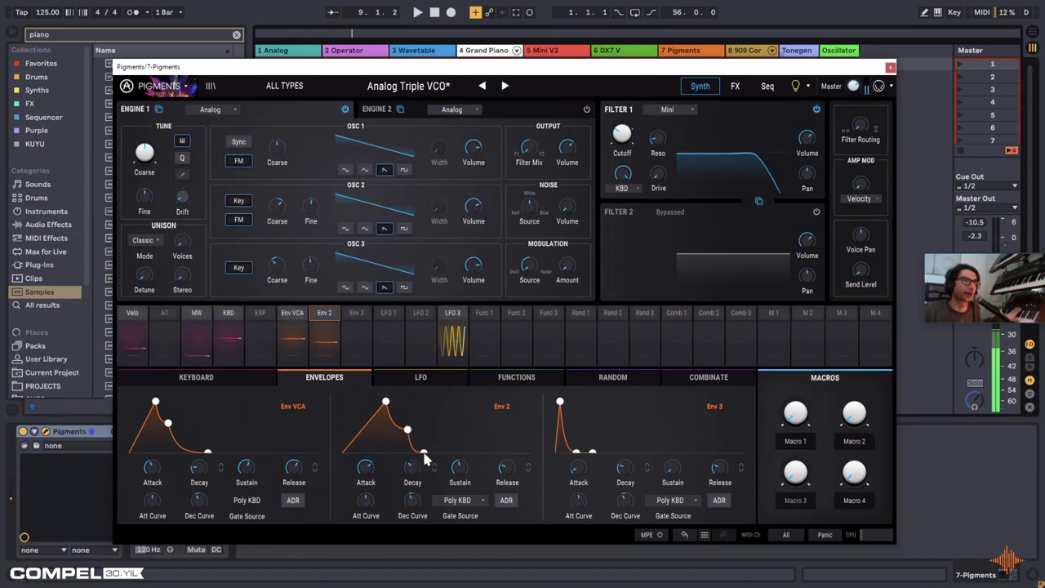
drag(424, 459, 439, 456)
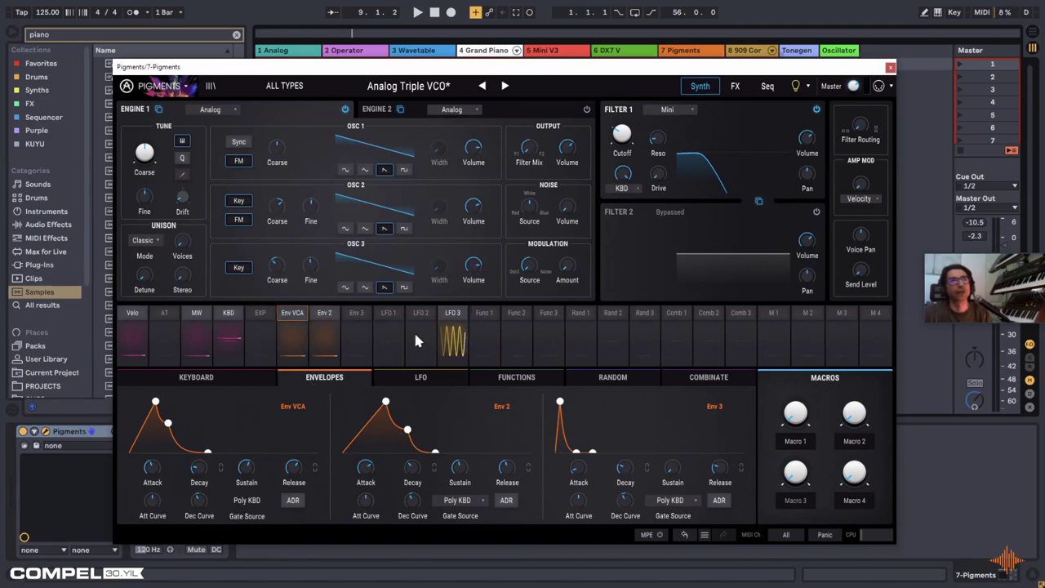
Step: Assign LFO 1 to modulate the Filter 1 cutoff with an amount of 0.48
click(417, 379)
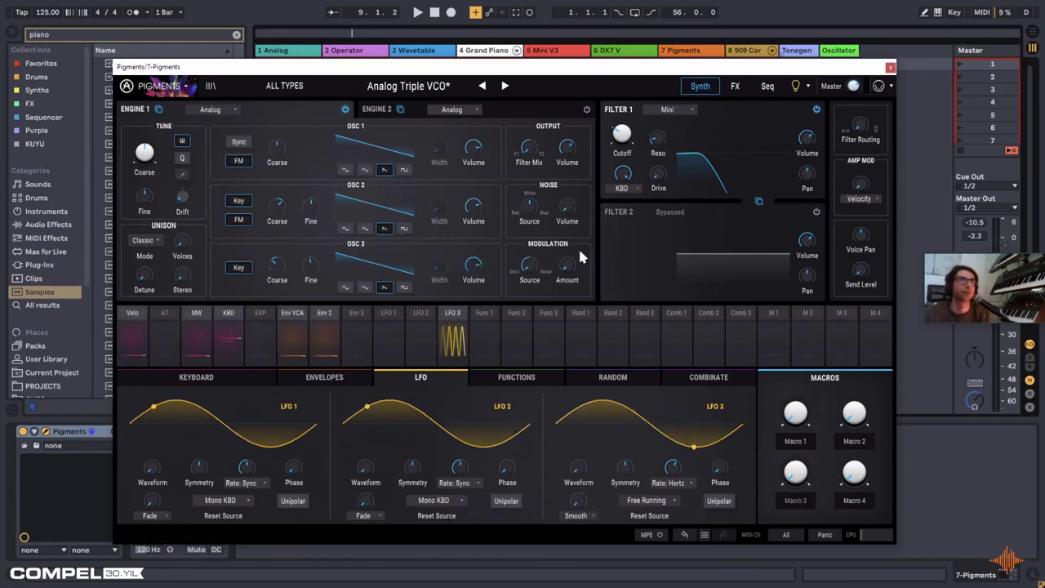
mouse_move(631, 142)
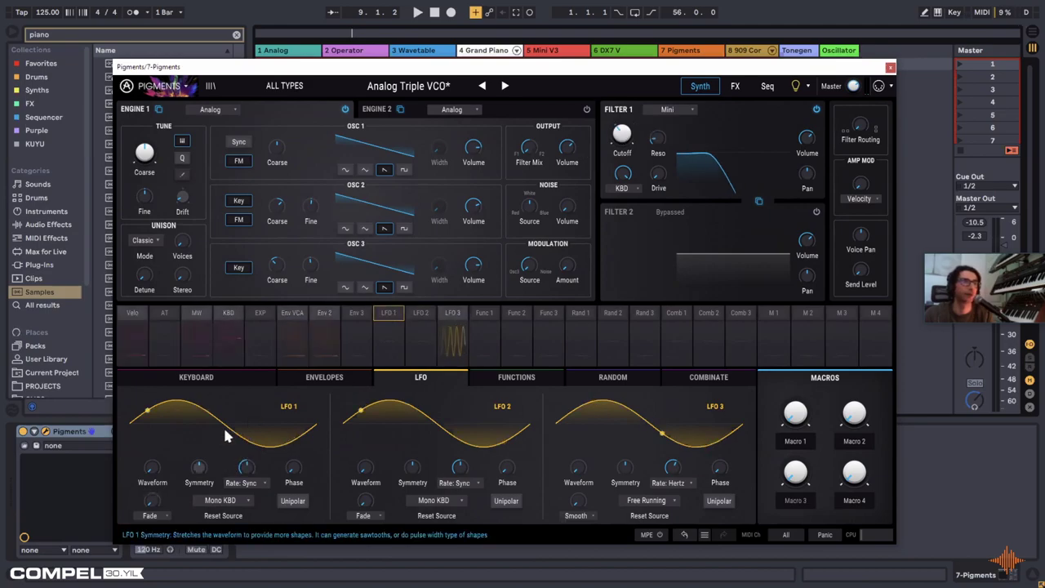
click(385, 326)
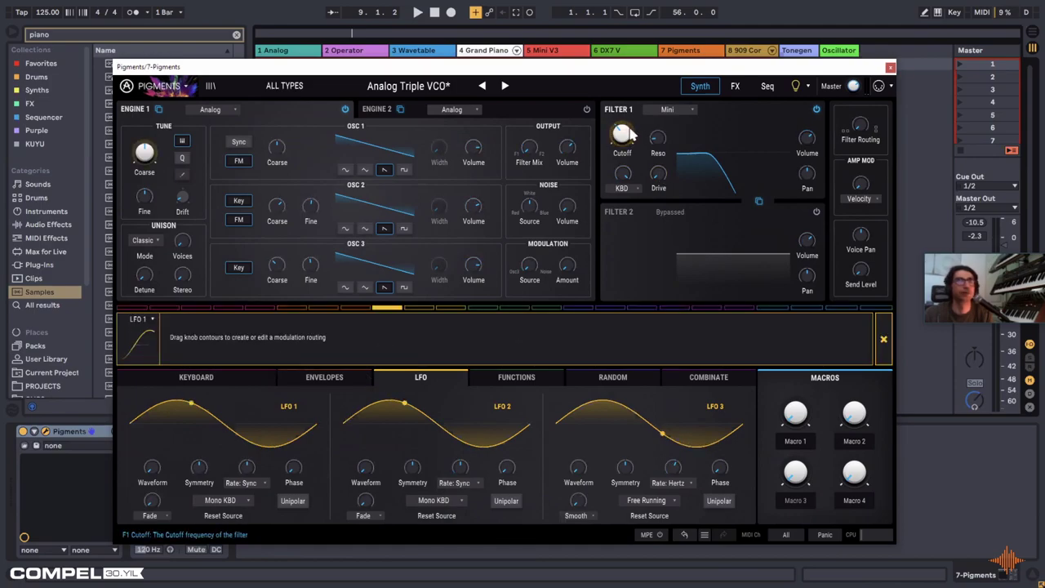
drag(627, 131, 633, 121)
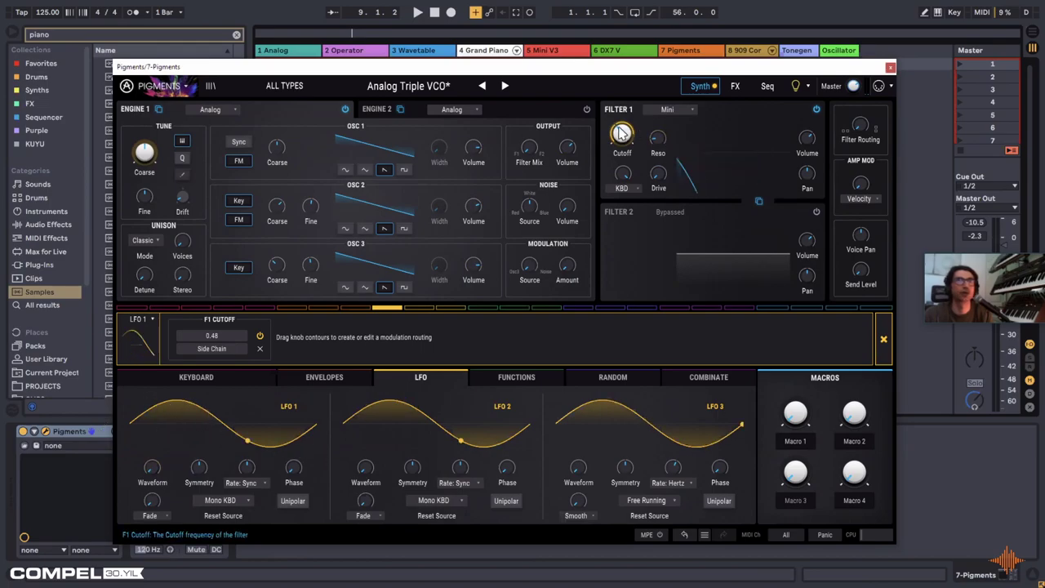
mouse_move(635, 134)
Step: Remove the Env 2 modulation routing from the Filter 1 cutoff
click(343, 380)
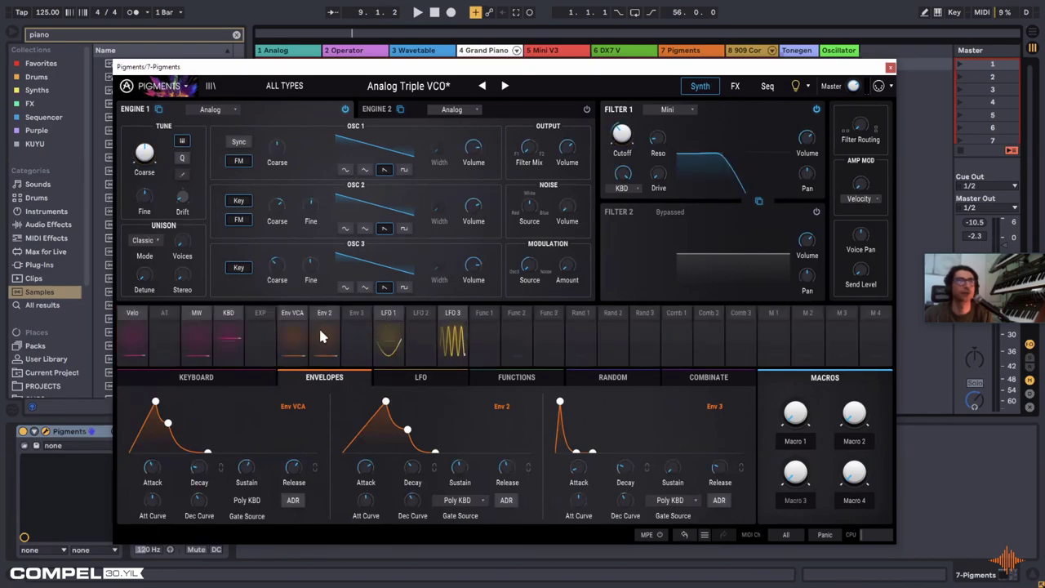
click(326, 333)
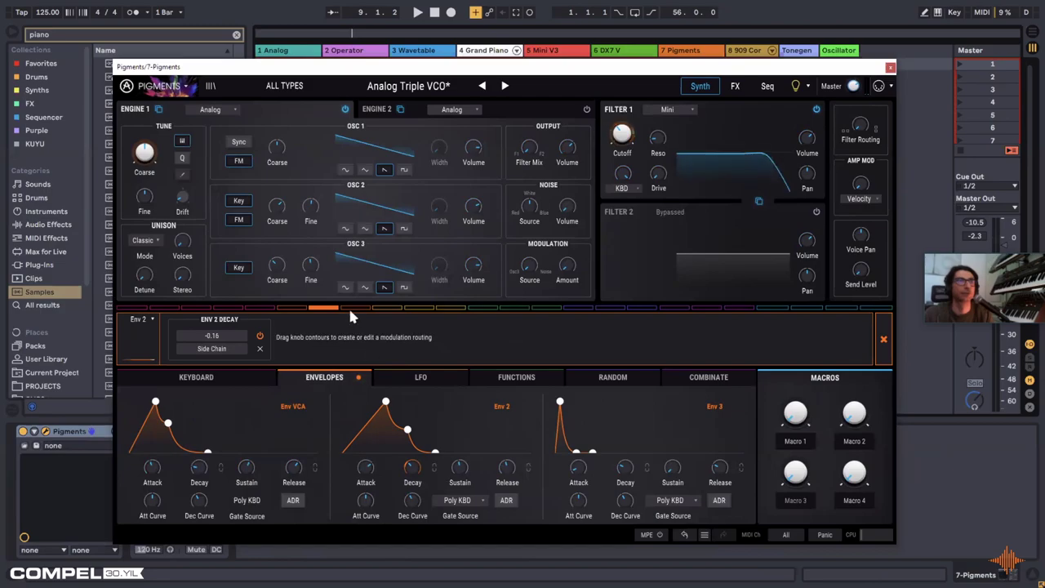
click(884, 338)
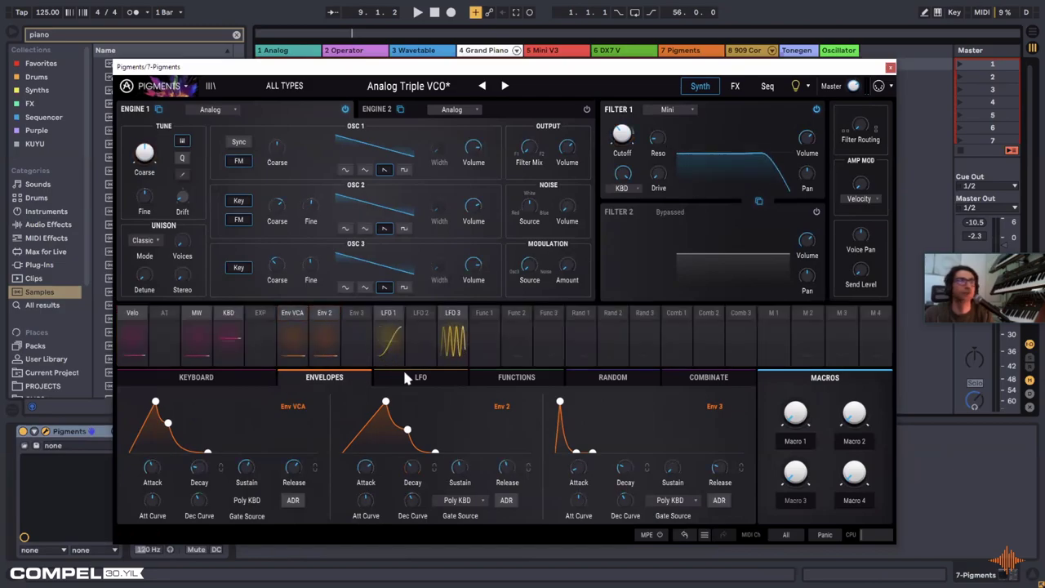
Step: Try LFO 1 modulation amounts of 0.12 and 0.65 on the Filter 1 cutoff, and settle on 0.24
click(386, 328)
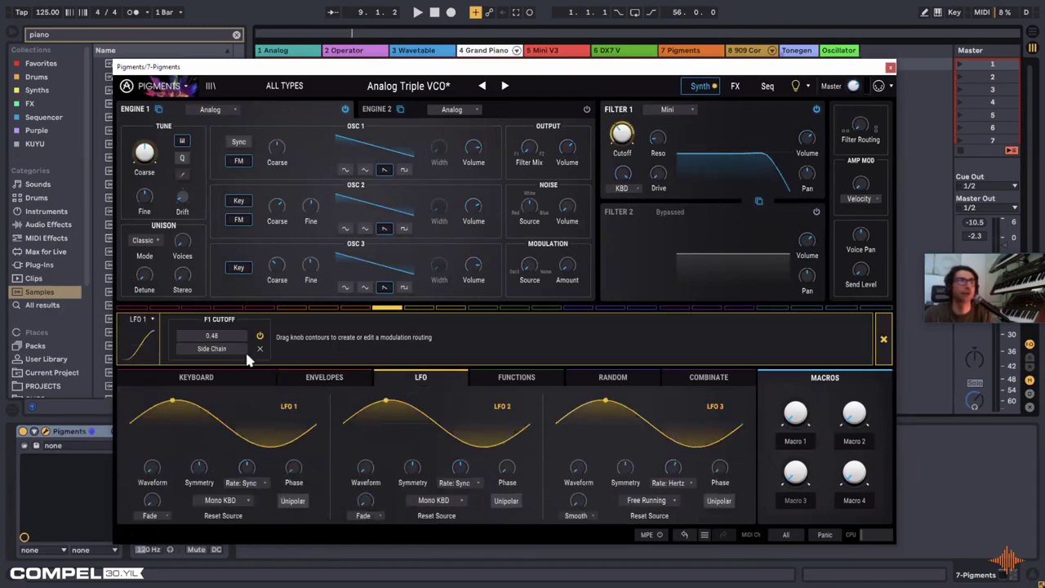
drag(211, 335, 165, 325)
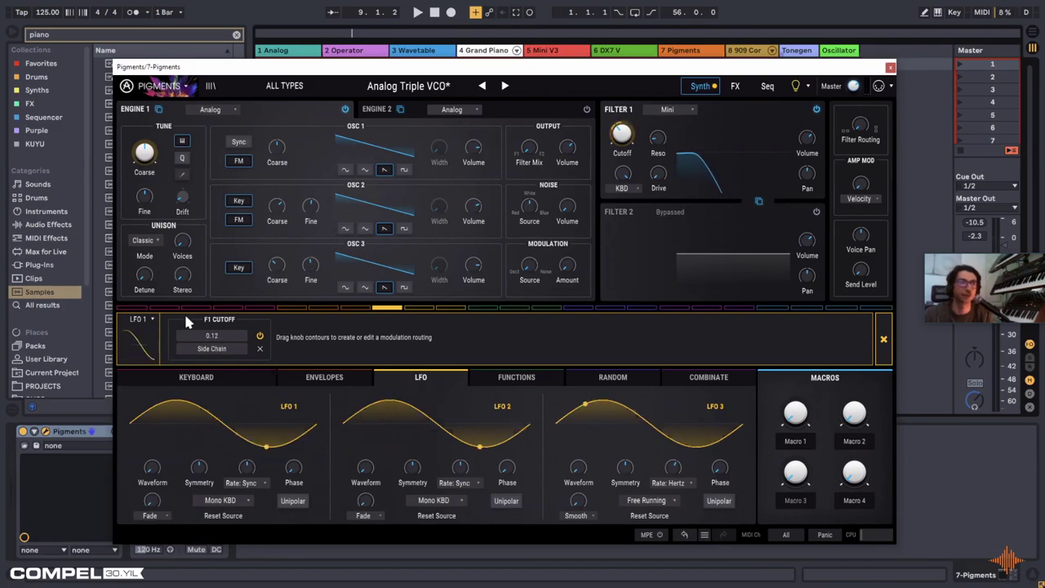
drag(218, 345, 219, 336)
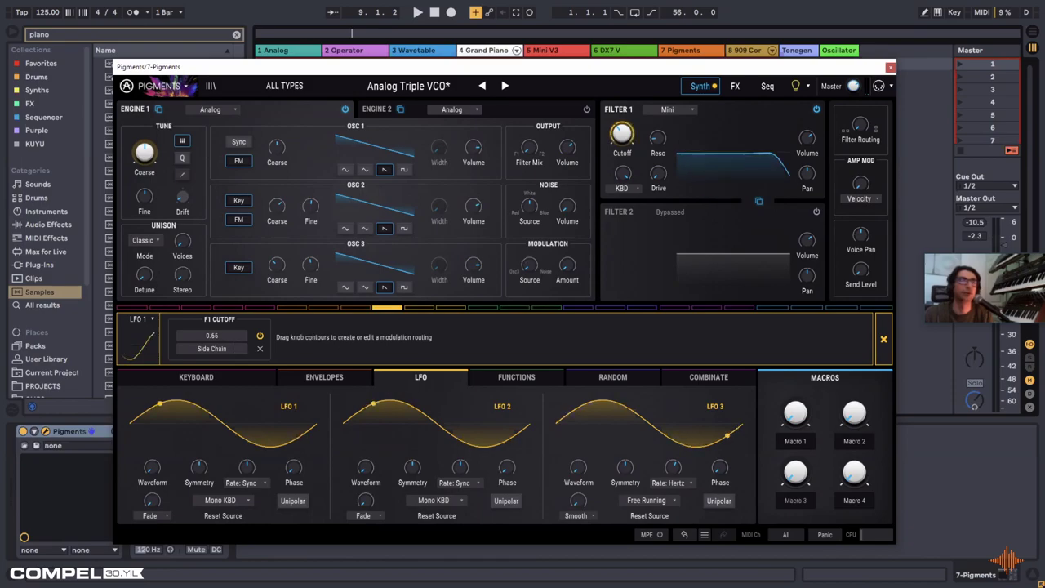
mouse_move(212, 336)
mouse_down()
mouse_move(212, 323)
mouse_move(211, 348)
mouse_up()
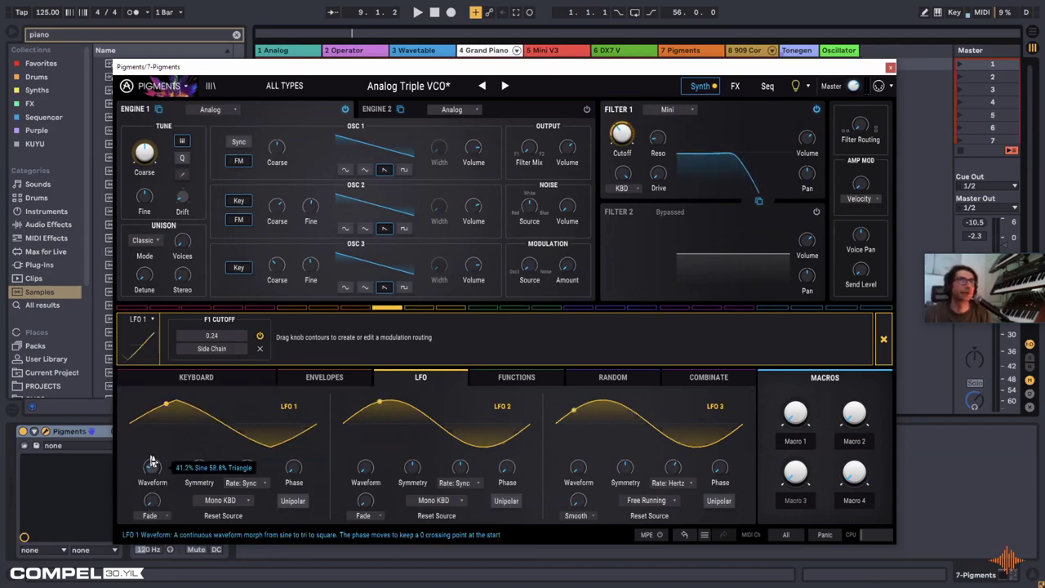
Step: Morph the LFO 1 waveform to about 40% sine and 60% triangle, and set its rate mode to Hertz
click(258, 480)
click(166, 461)
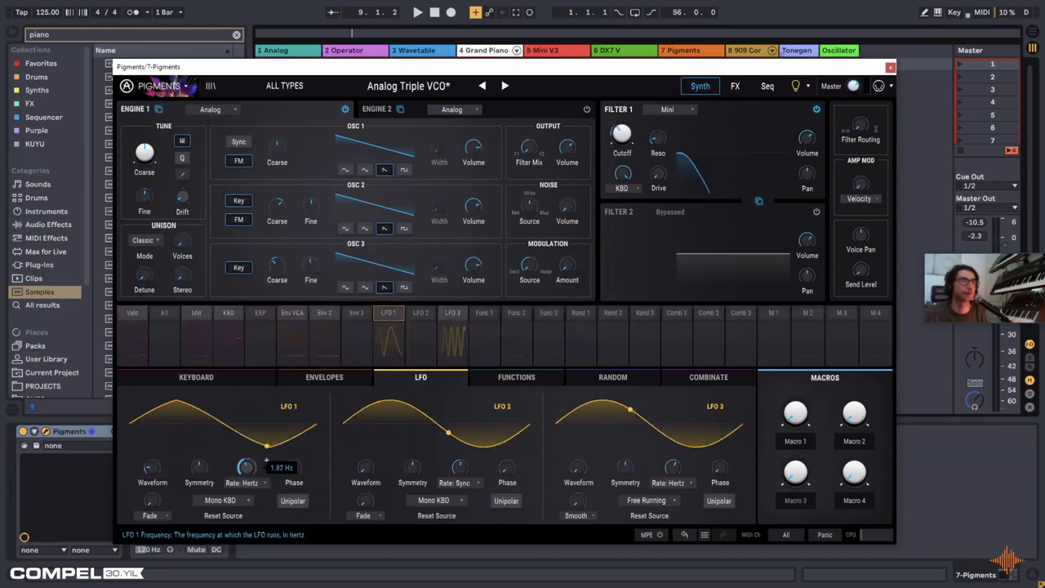
Step: Sweep the LFO 1 rate up to about 17.6 Hz and back several times, finishing at a slow rate
scroll(265, 462, up, 5)
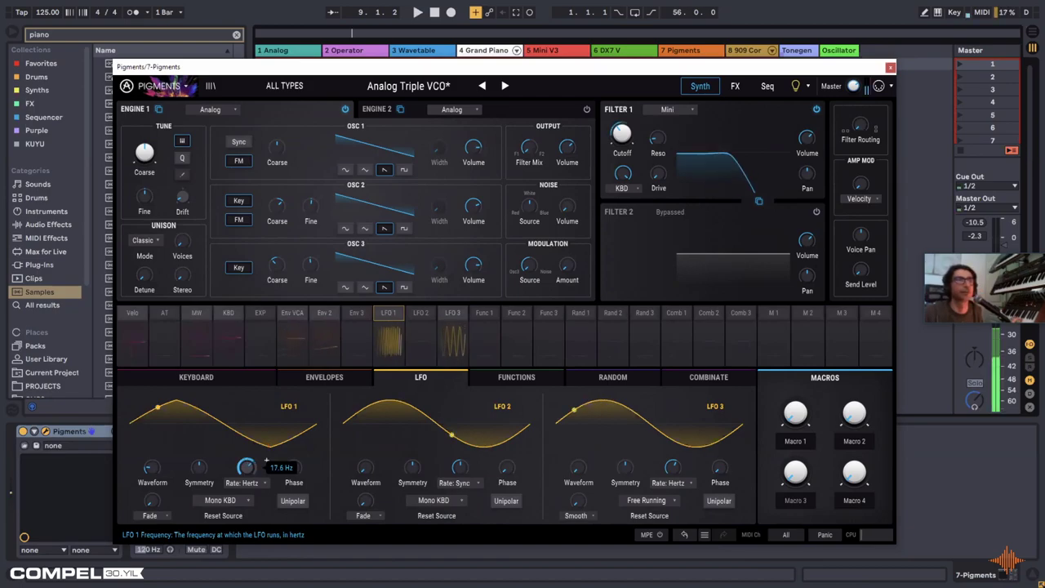
scroll(265, 461, down, 5)
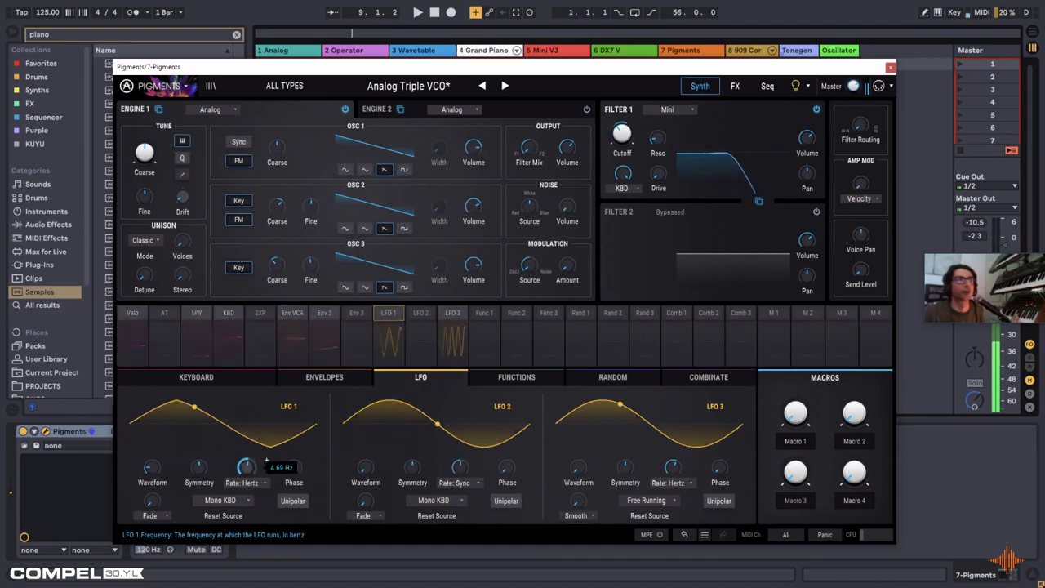
scroll(266, 462, up, 6)
scroll(267, 462, down, 5)
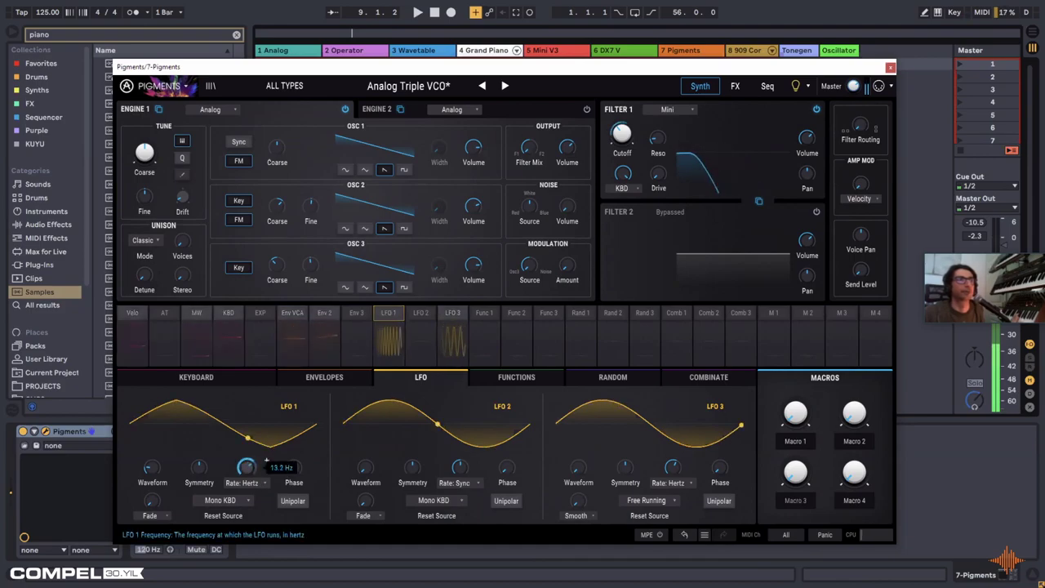
scroll(266, 462, down, 2)
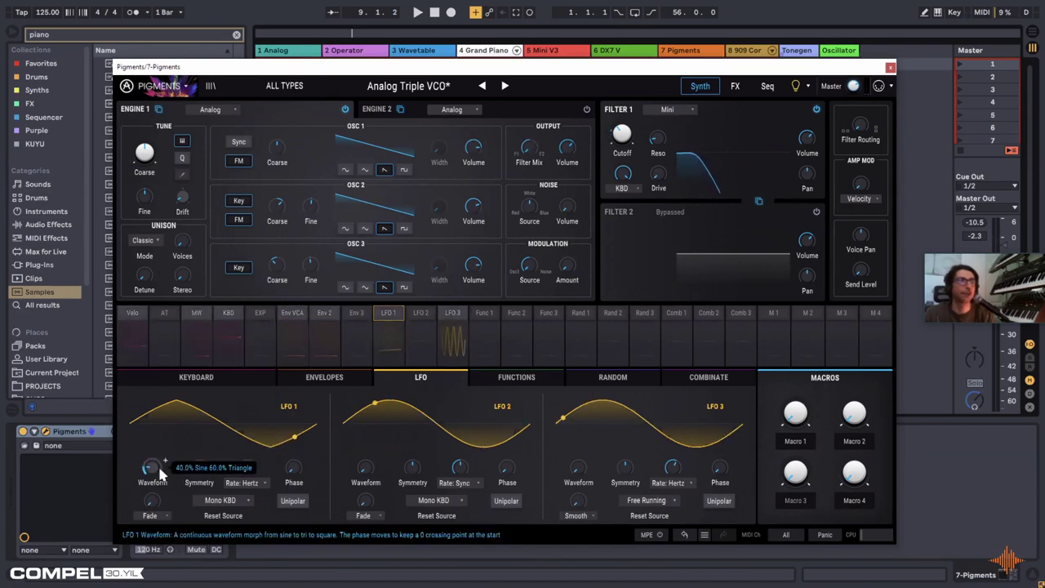
mouse_move(264, 460)
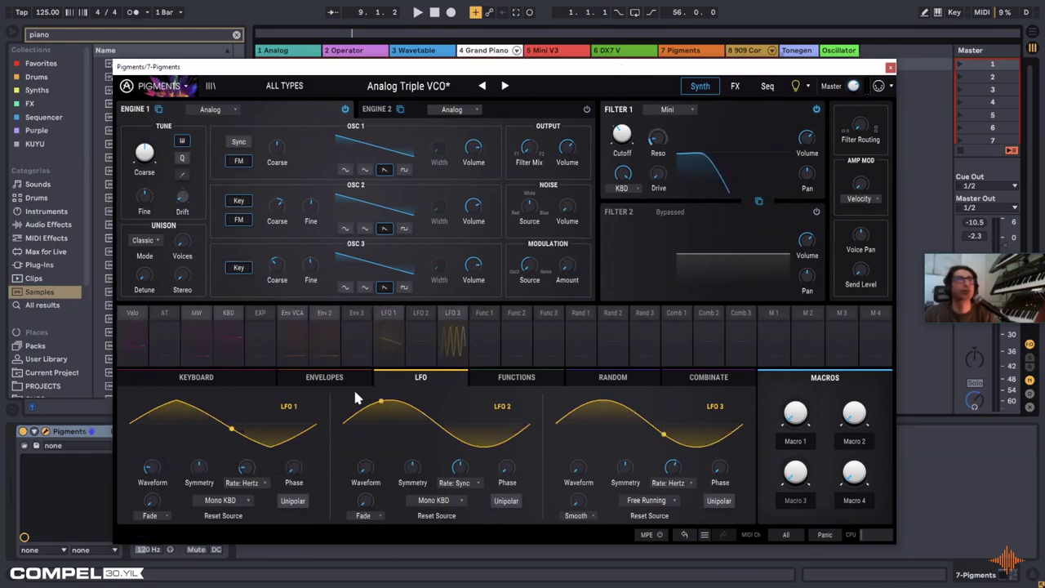
Step: Assign LFO 2 to modulate the Filter 1 resonance with an amount of 0.53
click(431, 331)
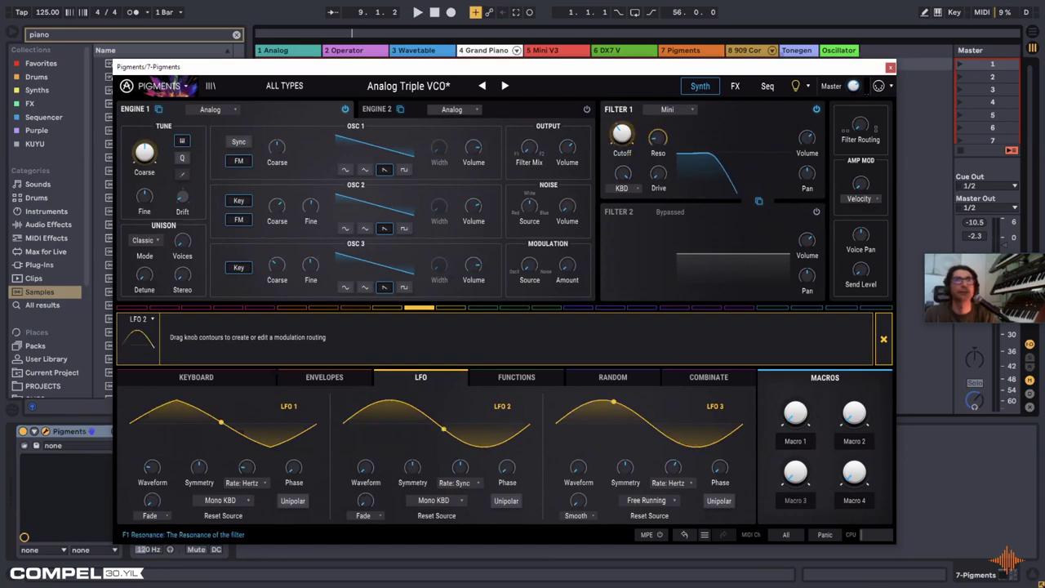
drag(658, 144, 663, 139)
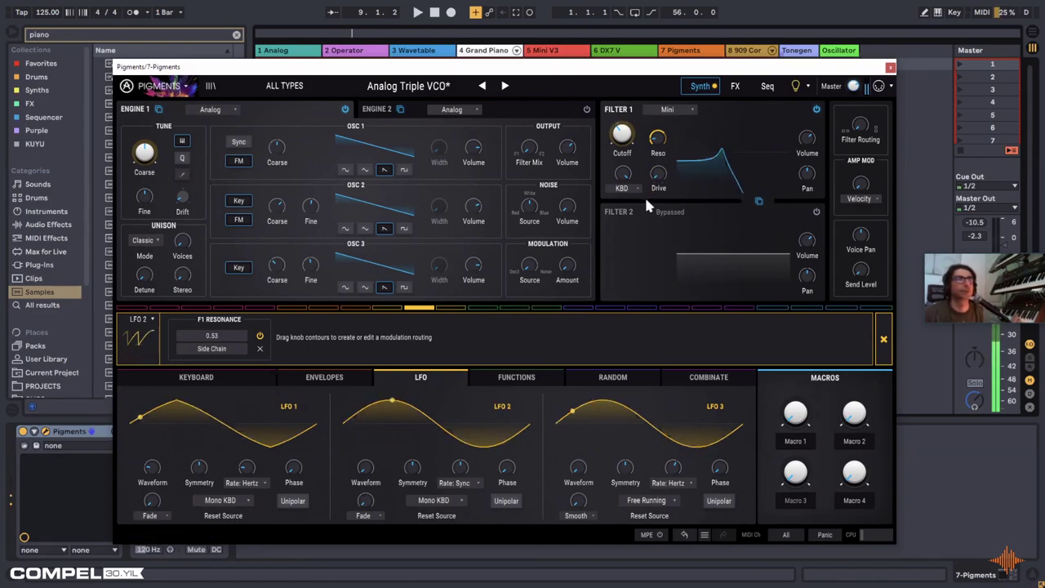
Step: Close the Pigments plug-in window and reopen it from the device on its track
click(888, 69)
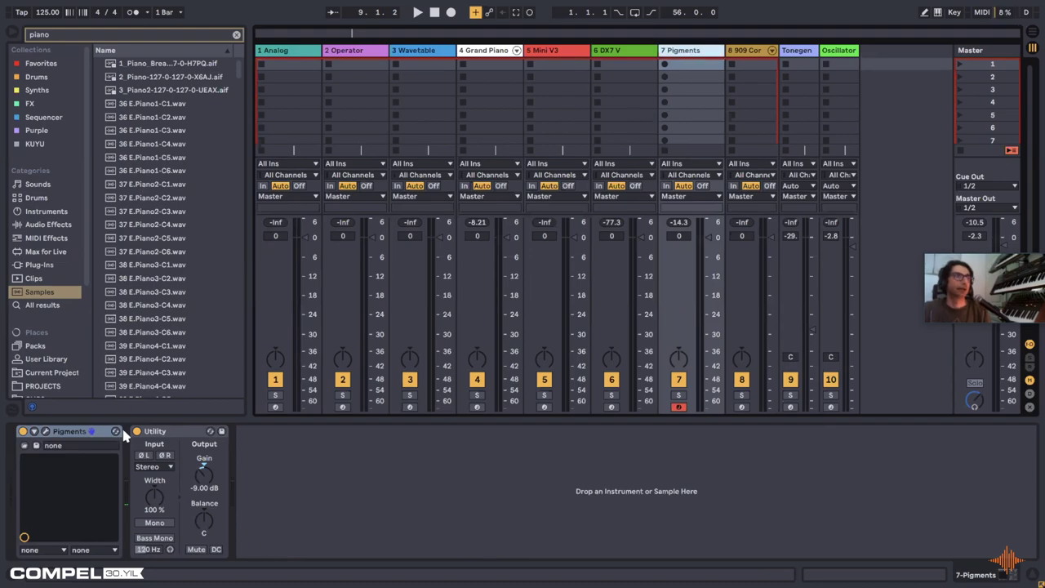
click(45, 434)
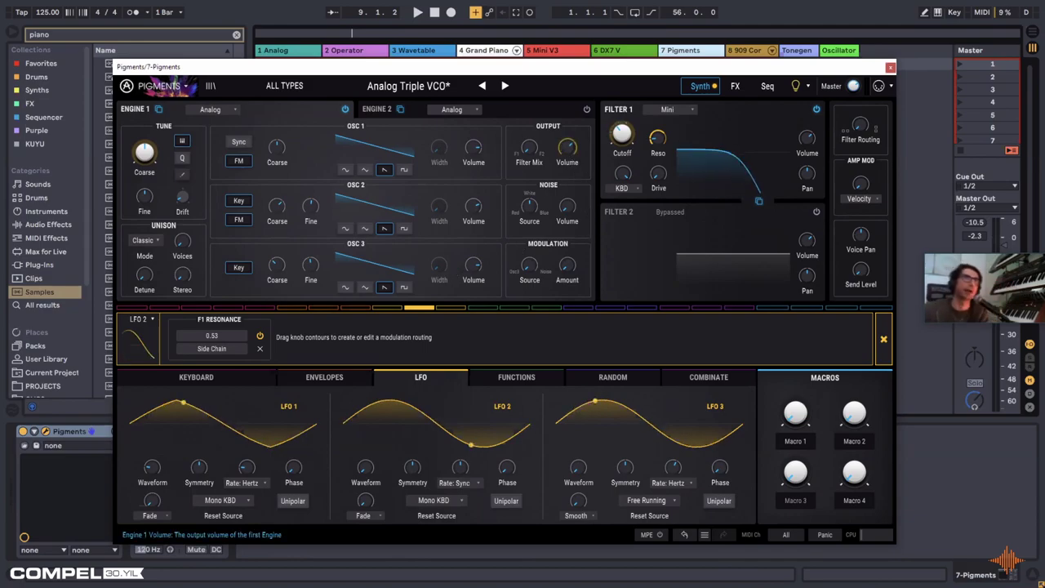
Step: Leave the LFO 2 modulation editing and sweep the Engine 1 output volume between about -24 dB and 6.8 dB
click(567, 147)
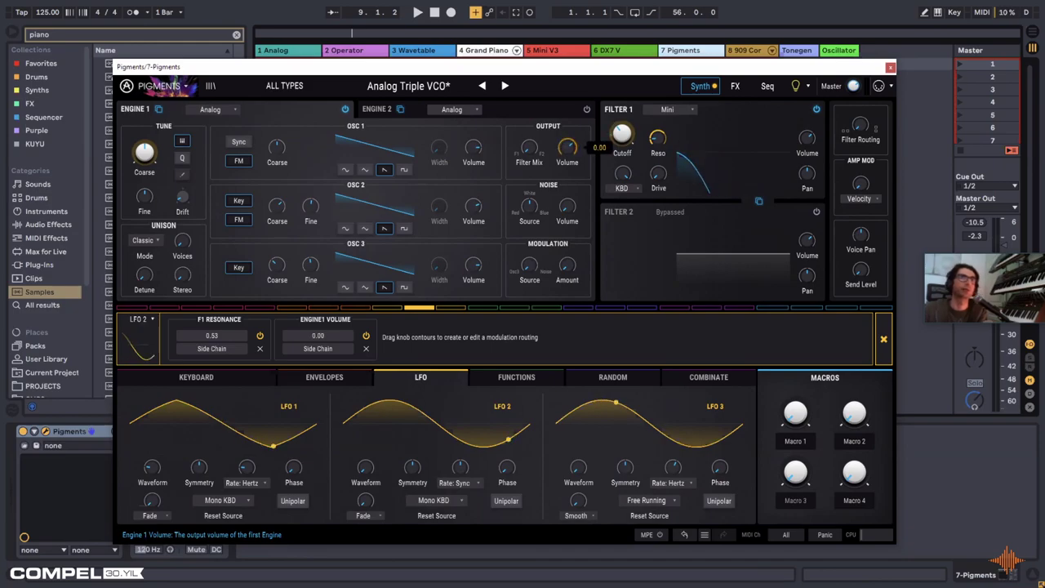
click(883, 337)
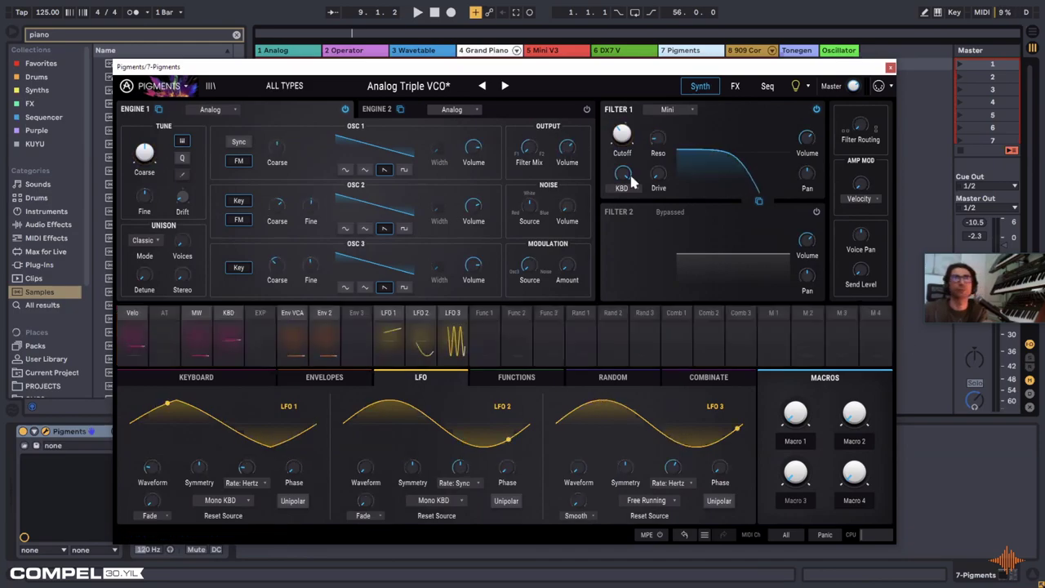
mouse_move(582, 141)
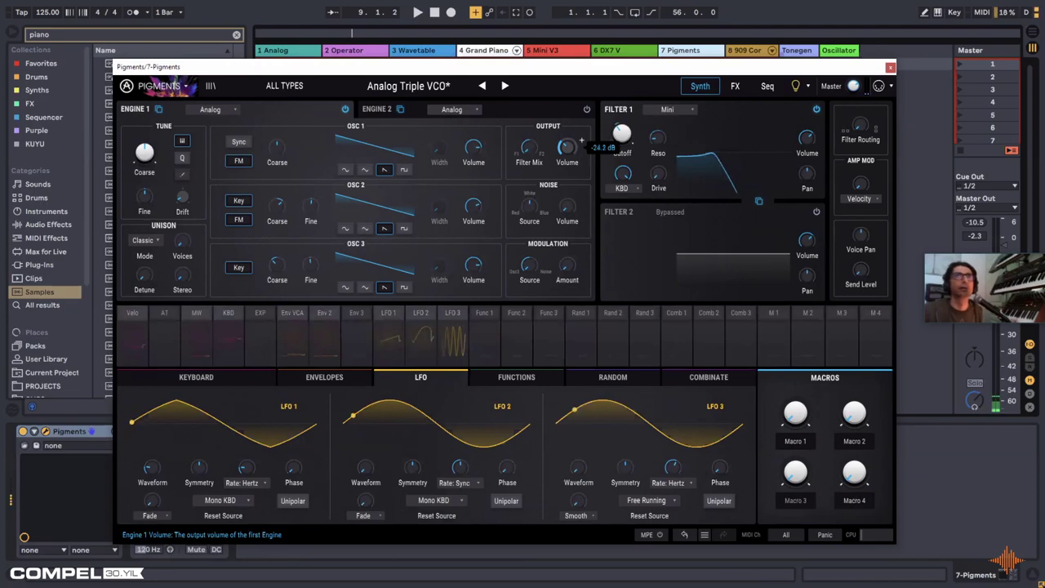
scroll(582, 140, up, 5)
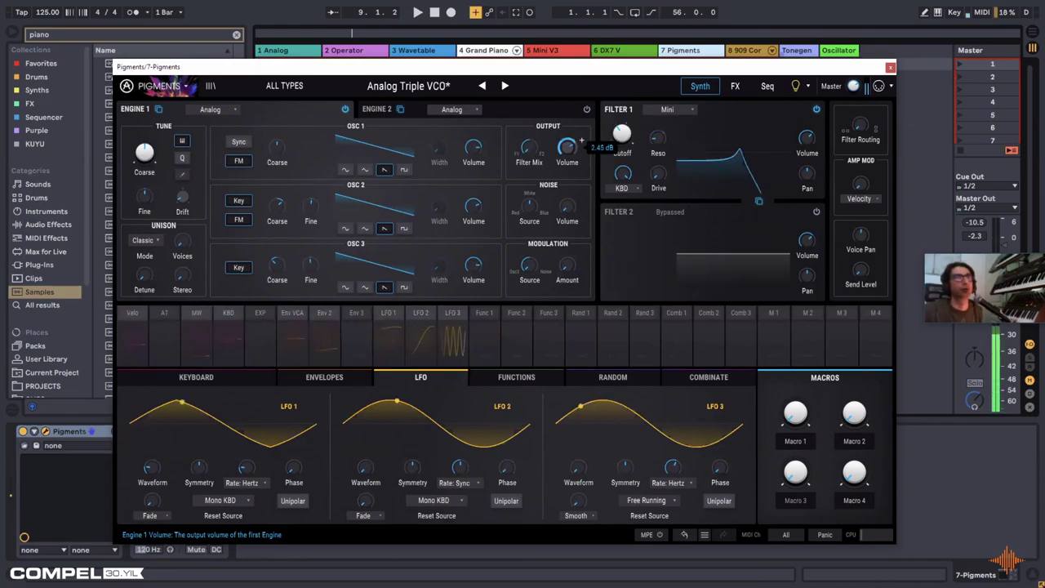
scroll(582, 140, down, 3)
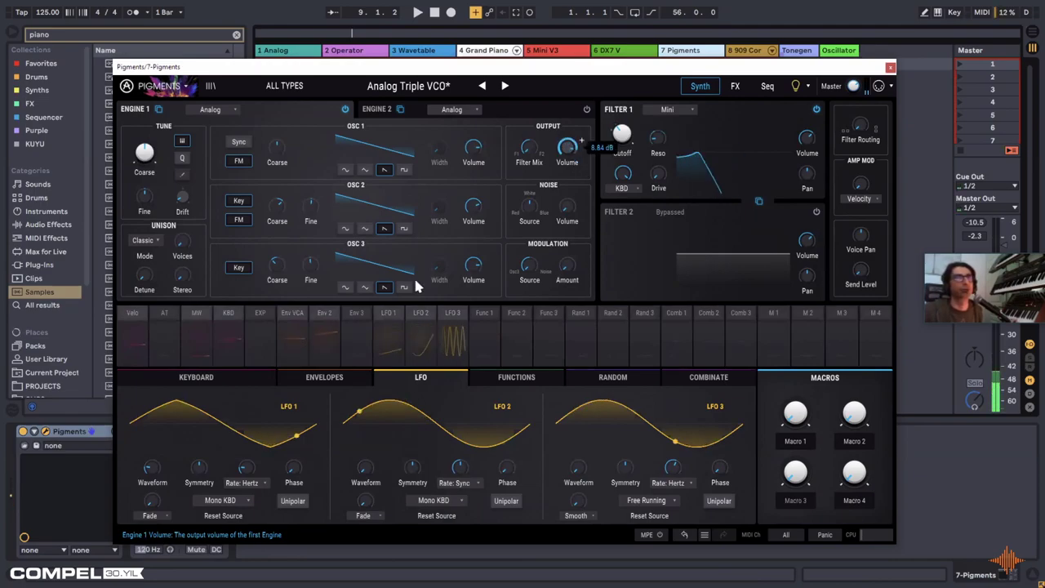
Step: Bring up the envelope settings in Pigments and close the plug-in window
click(309, 378)
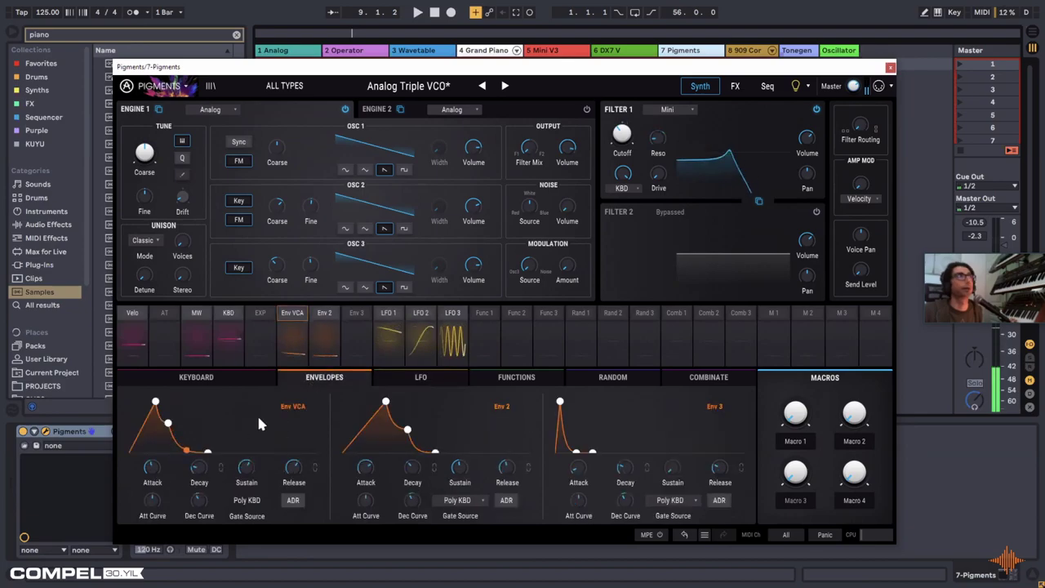
scroll(571, 149, up, 5)
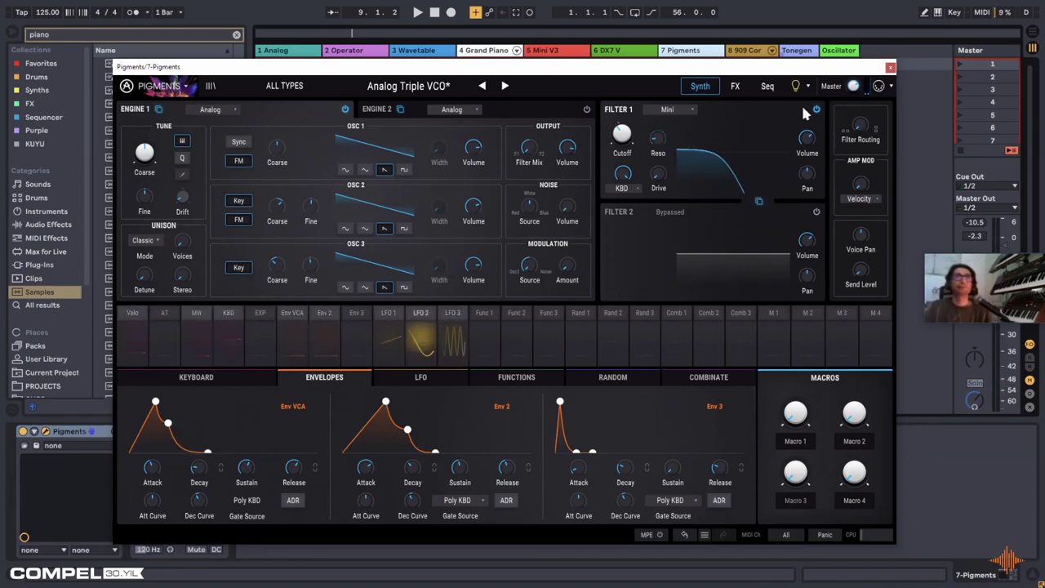
click(890, 68)
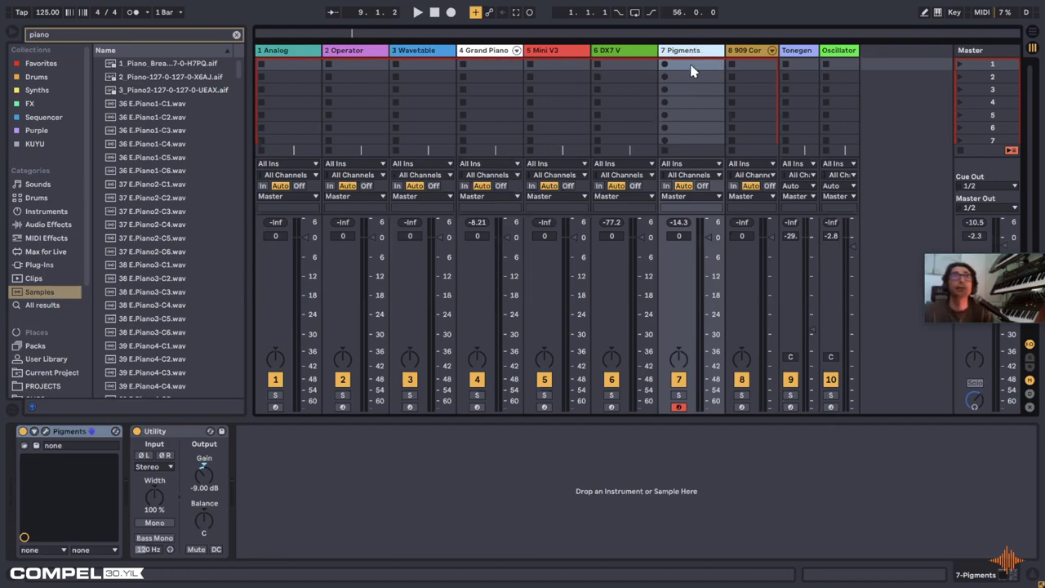
Step: Select the Mini V3 track and open its instrument's plug-in window
click(298, 62)
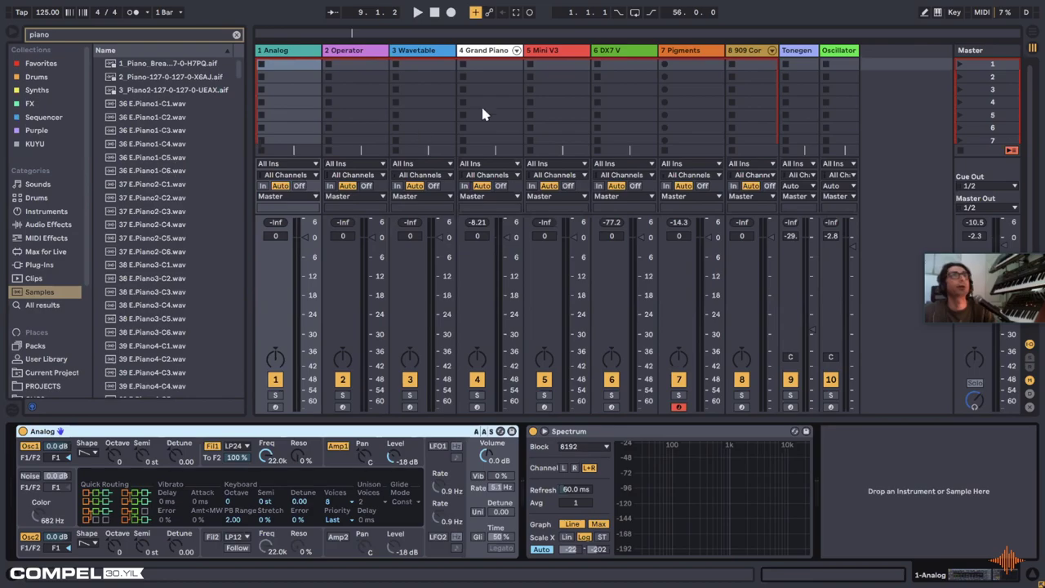
click(562, 52)
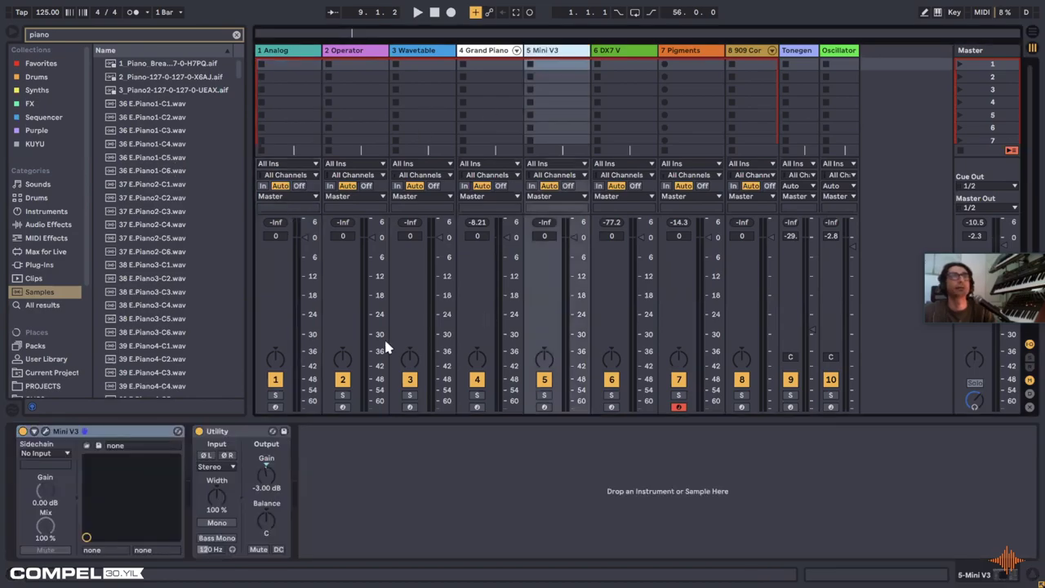
click(46, 431)
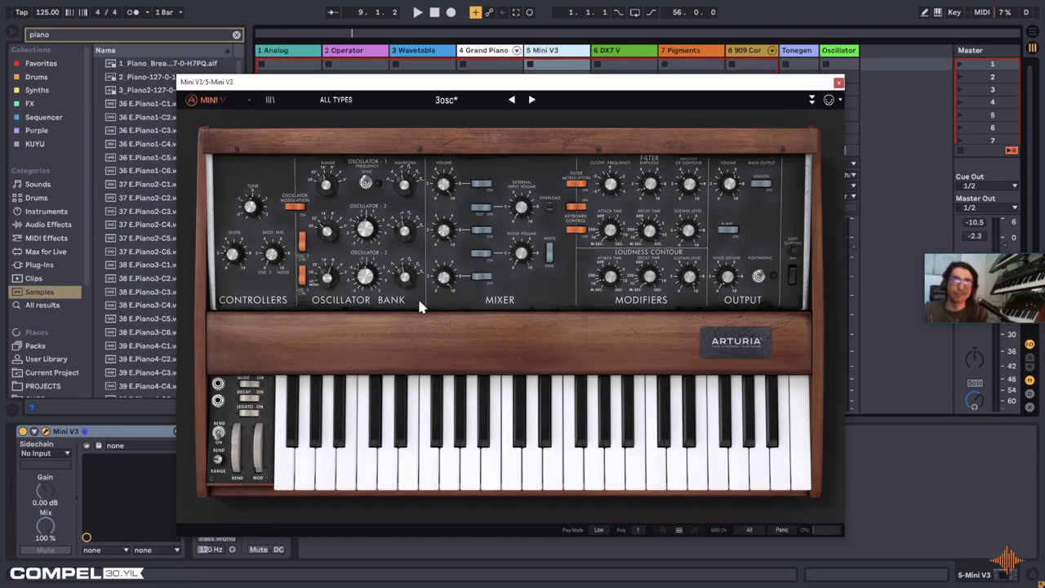
Step: Look through the modulation and LFO/arpeggiator pages of the Mini V3's upper section, fold it away and reposition the window
click(551, 319)
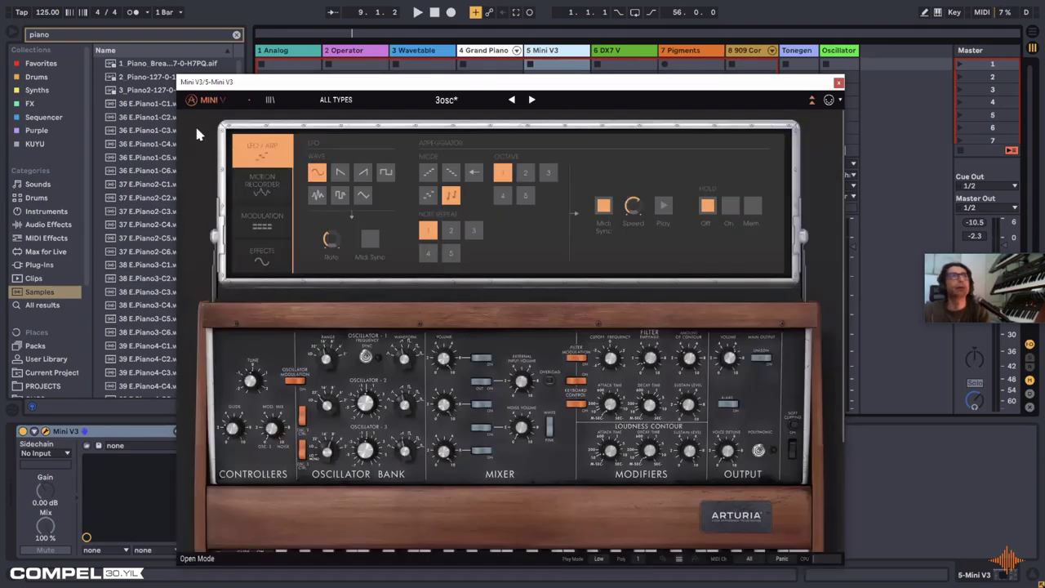
click(271, 242)
click(269, 209)
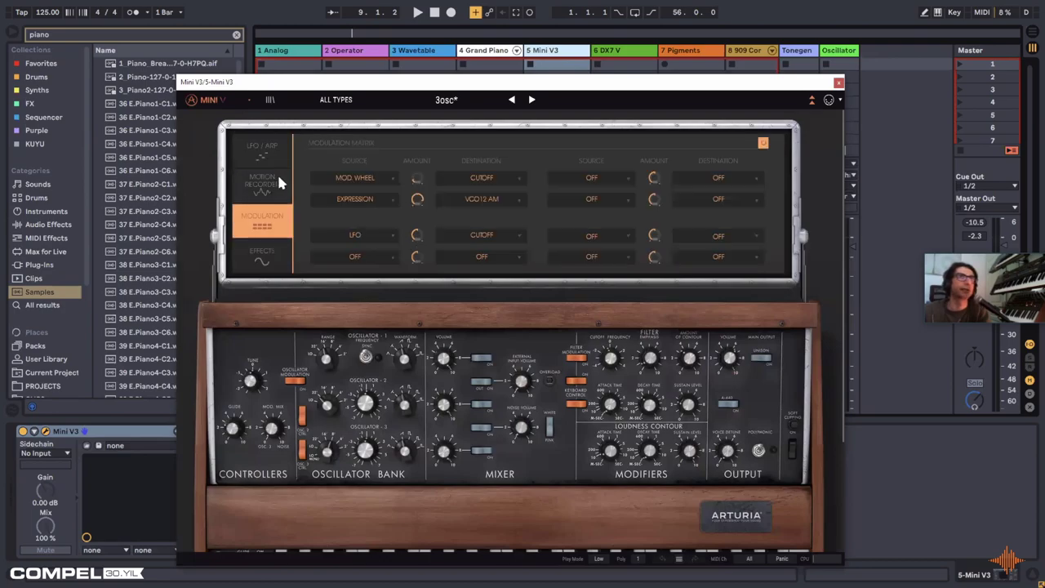
click(269, 145)
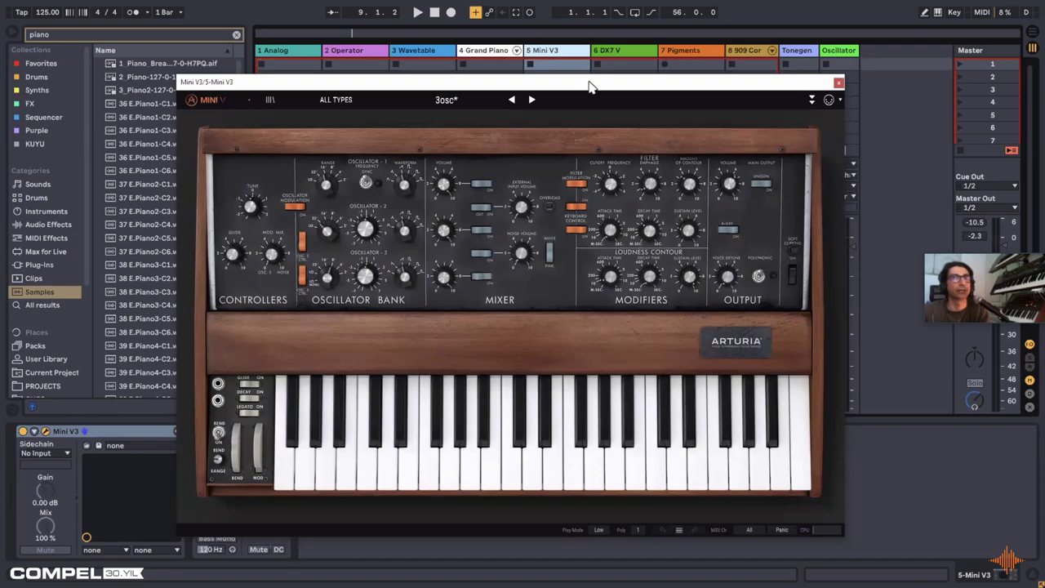
drag(591, 87, 619, 53)
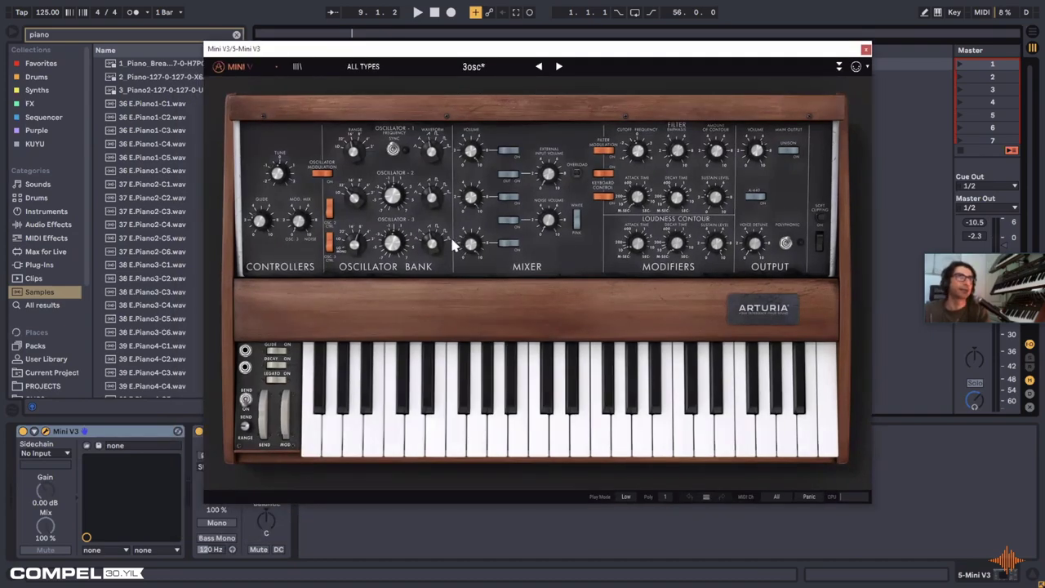
click(469, 108)
click(521, 279)
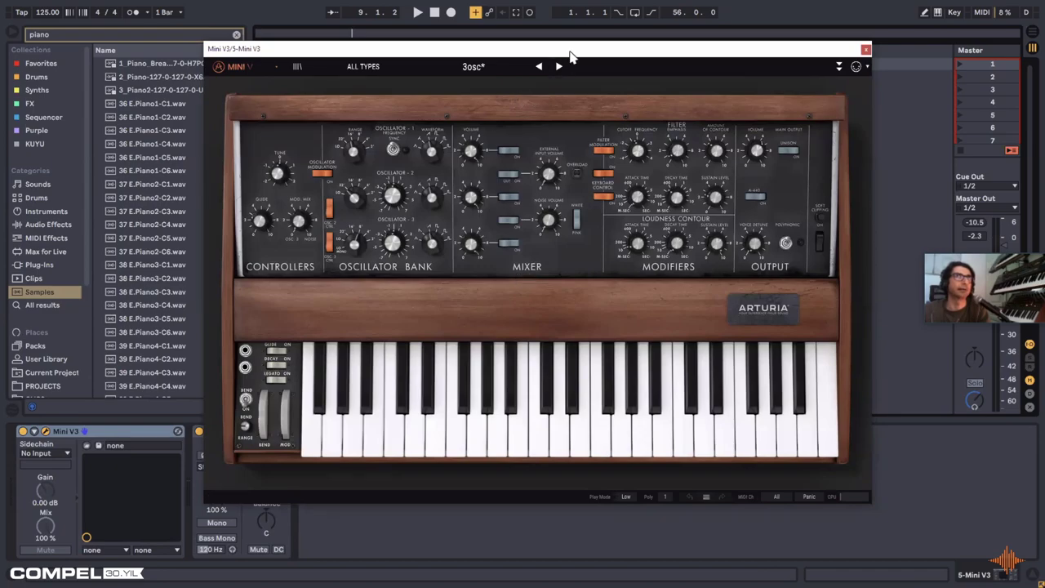
drag(569, 53, 590, 56)
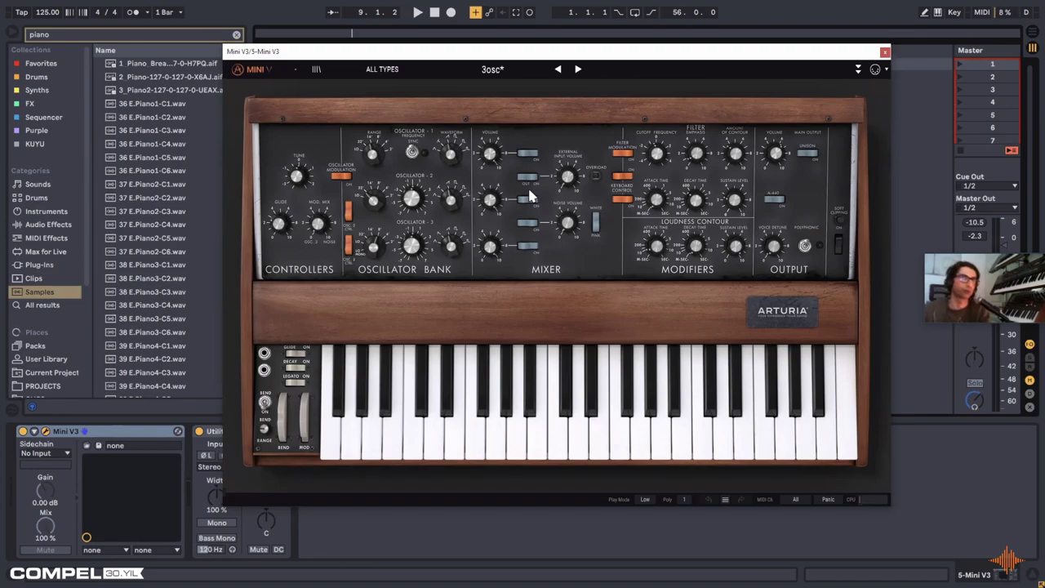
Step: Nudge the Oscillator 2 frequency on the Mini V3 and test the sound with a note on its on-screen keyboard
mouse_move(417, 194)
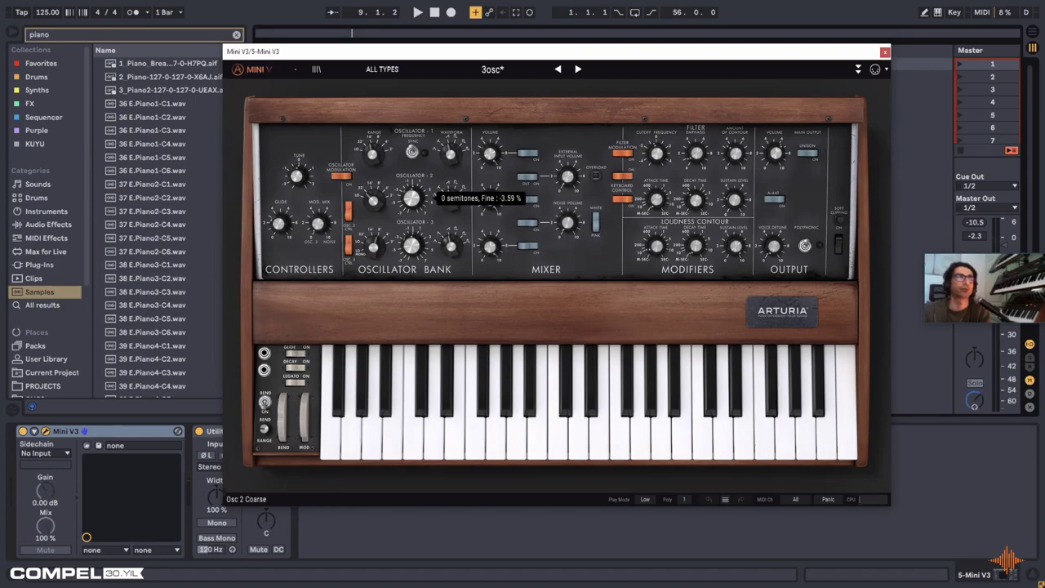
scroll(415, 204, up, 2)
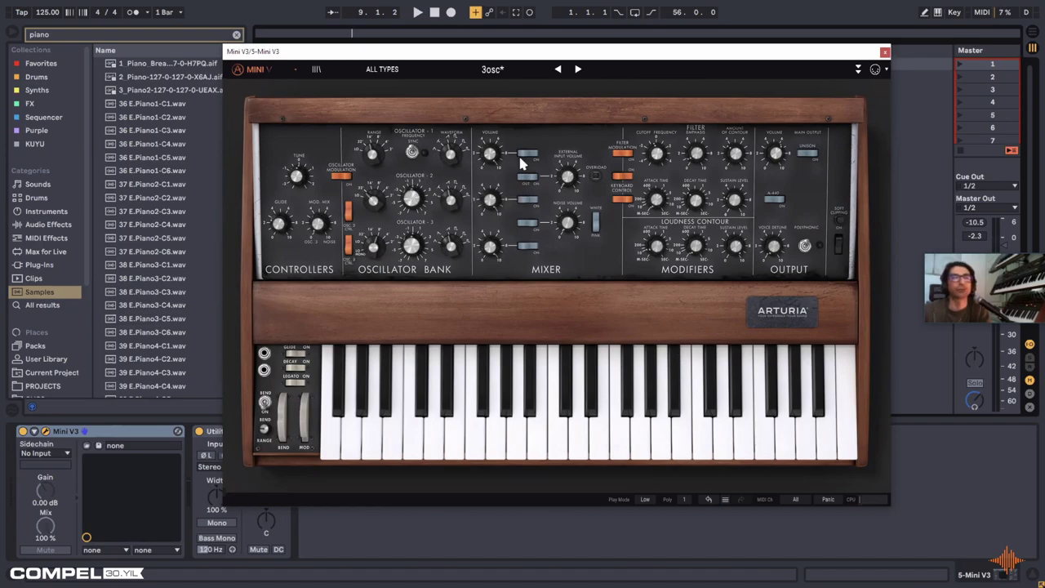
click(620, 434)
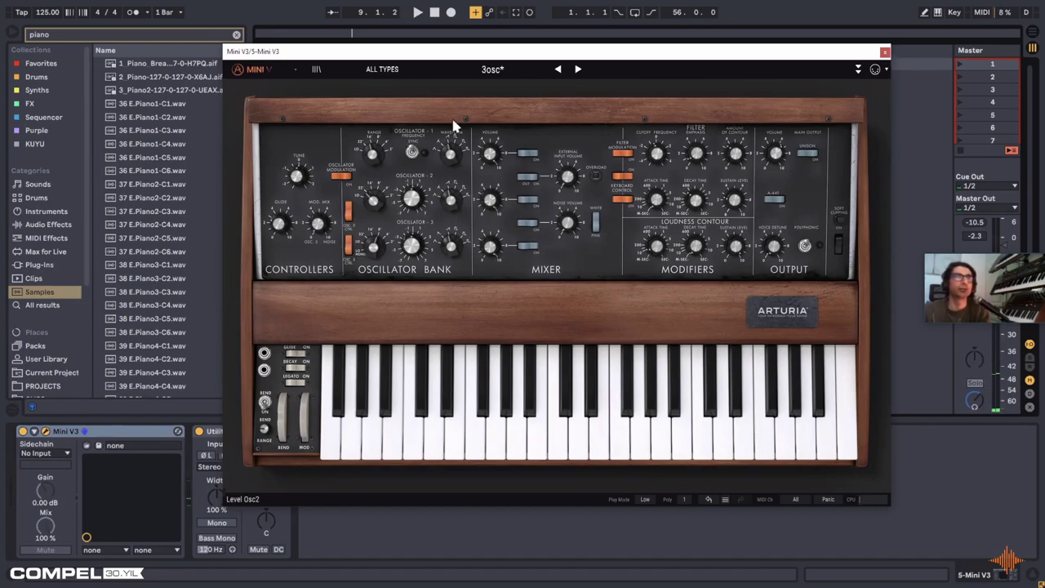
click(374, 157)
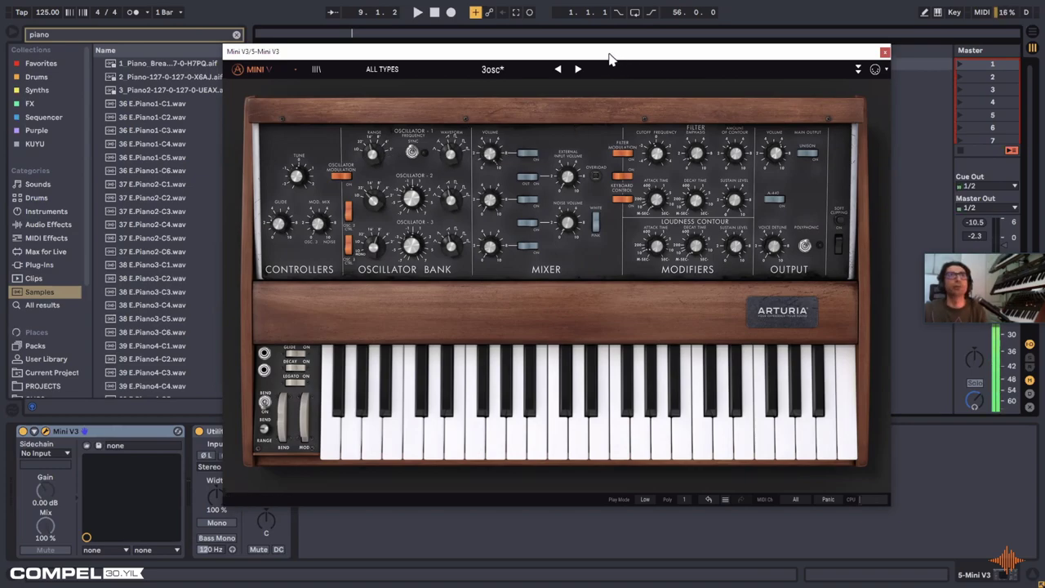
Step: Arm the Mini V3 track for recording, moving the plug-in window out of the way and back
drag(609, 59, 790, 472)
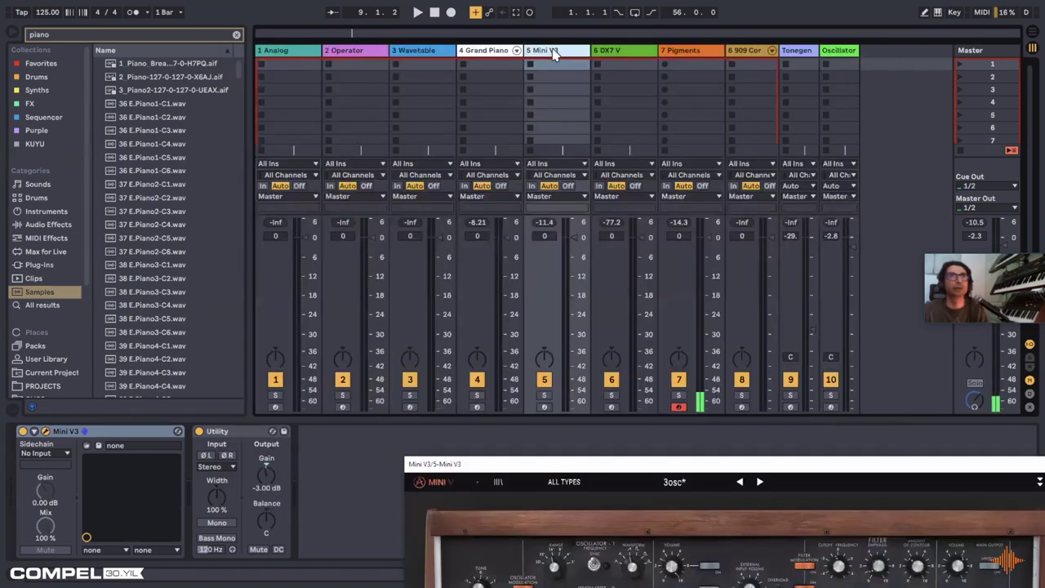
click(542, 407)
drag(735, 467, 513, 67)
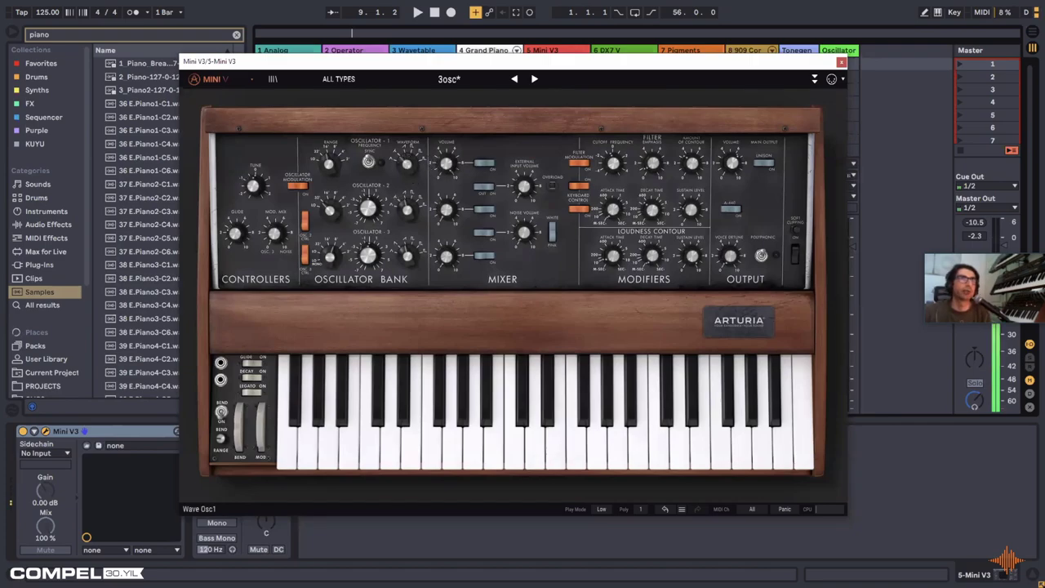
Step: Set the Oscillator 1 waveform to triangular on the Mini V3
drag(406, 163, 407, 160)
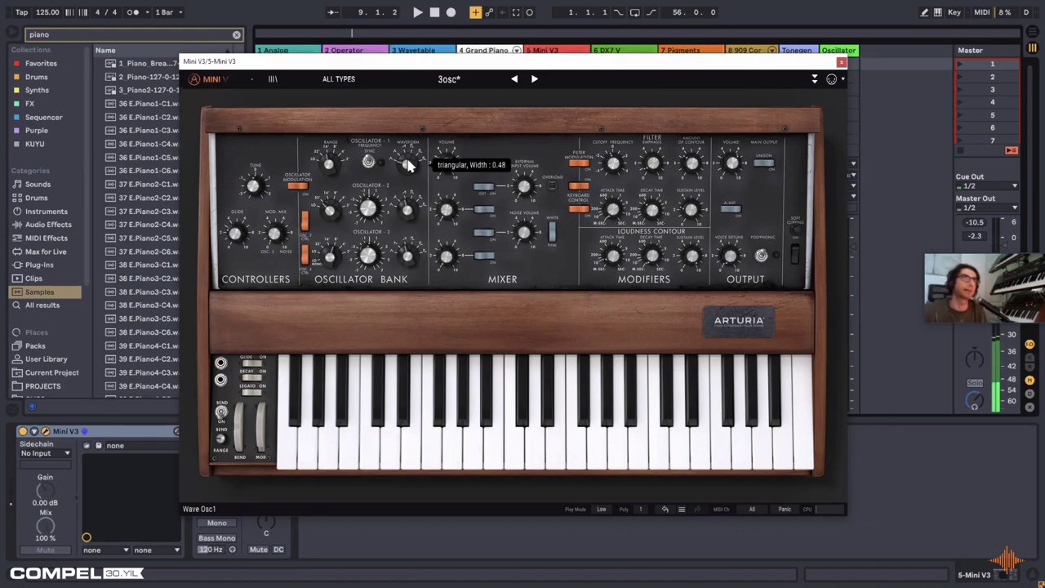
mouse_move(406, 168)
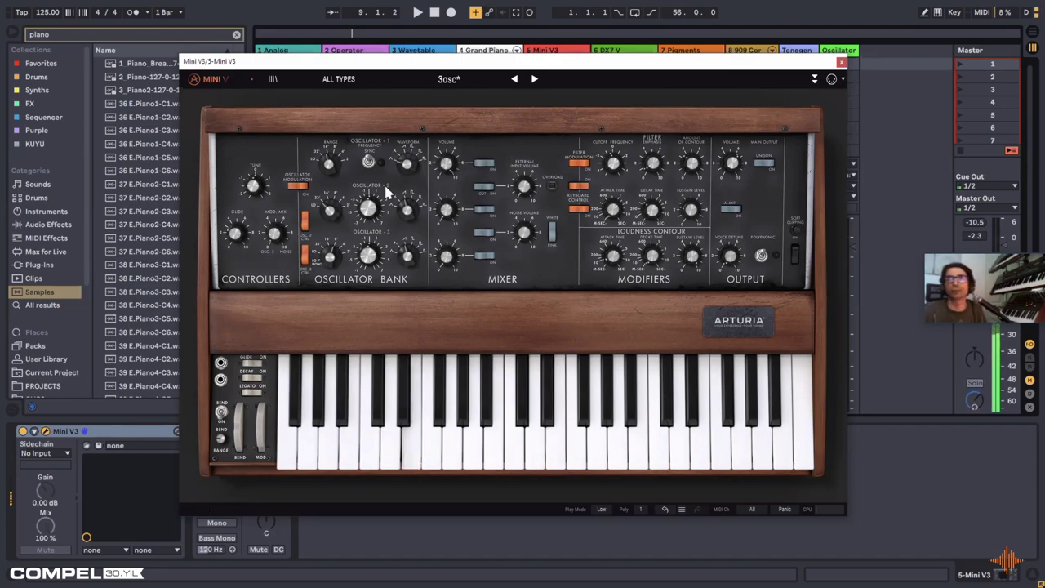
Step: Set the master track volume to 0 dB and reposition the Mini V3 window
click(976, 237)
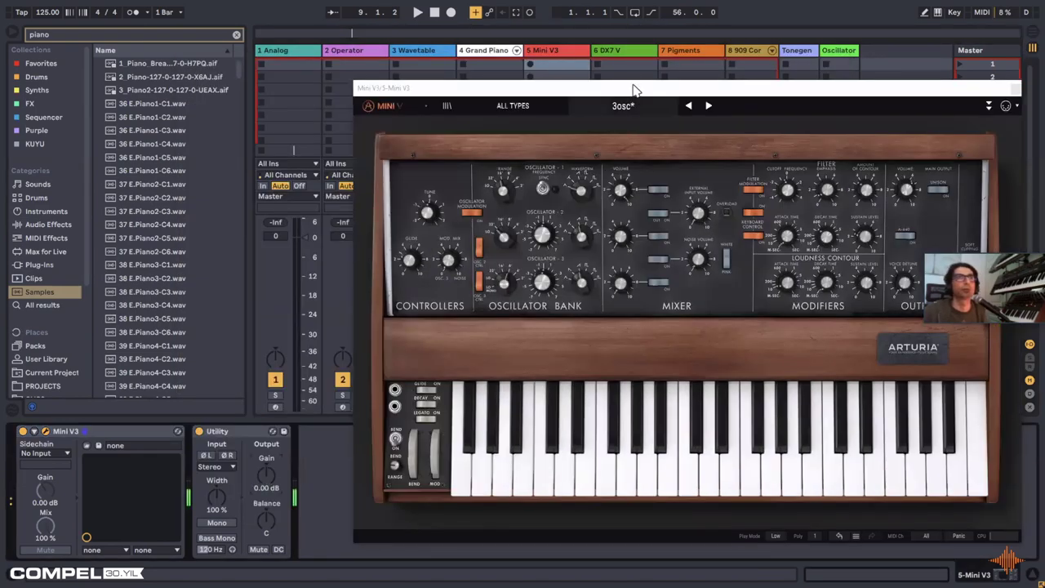
drag(635, 90, 710, 113)
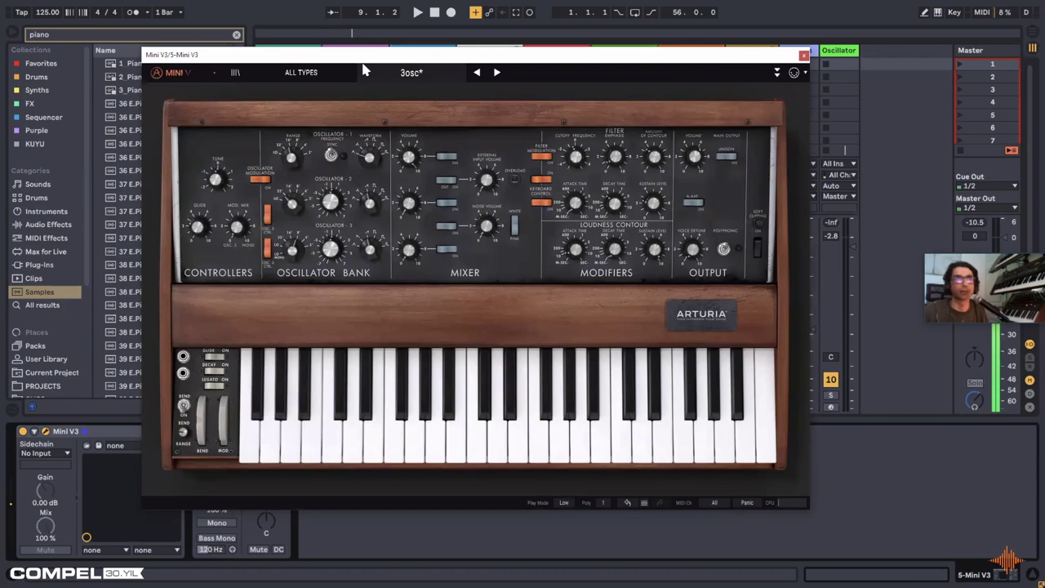
Step: Check the Oscillator 1 waveform, vary the oscillator's octave range and reposition the Mini V3 window
mouse_move(368, 156)
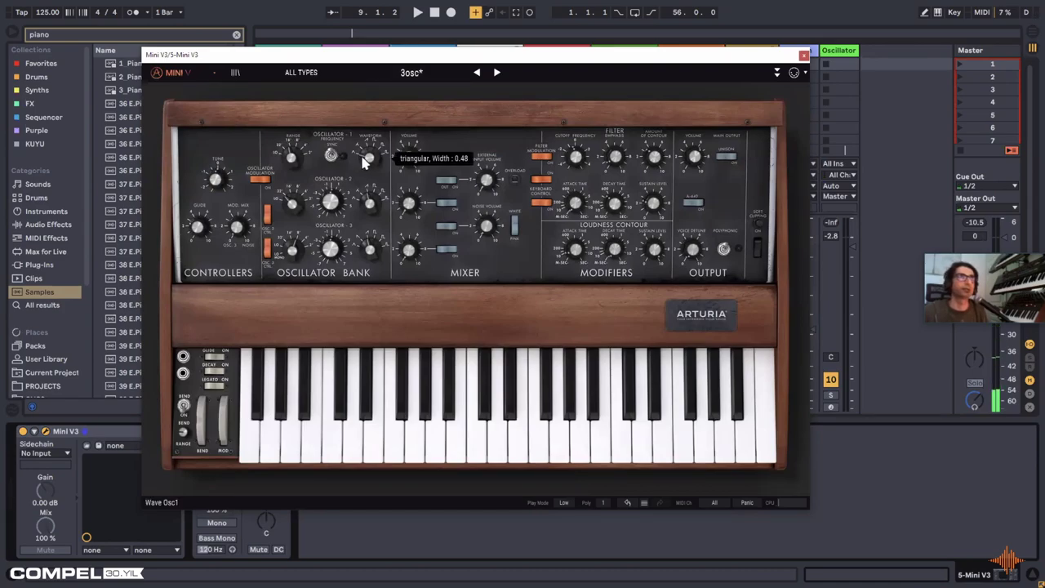
click(510, 113)
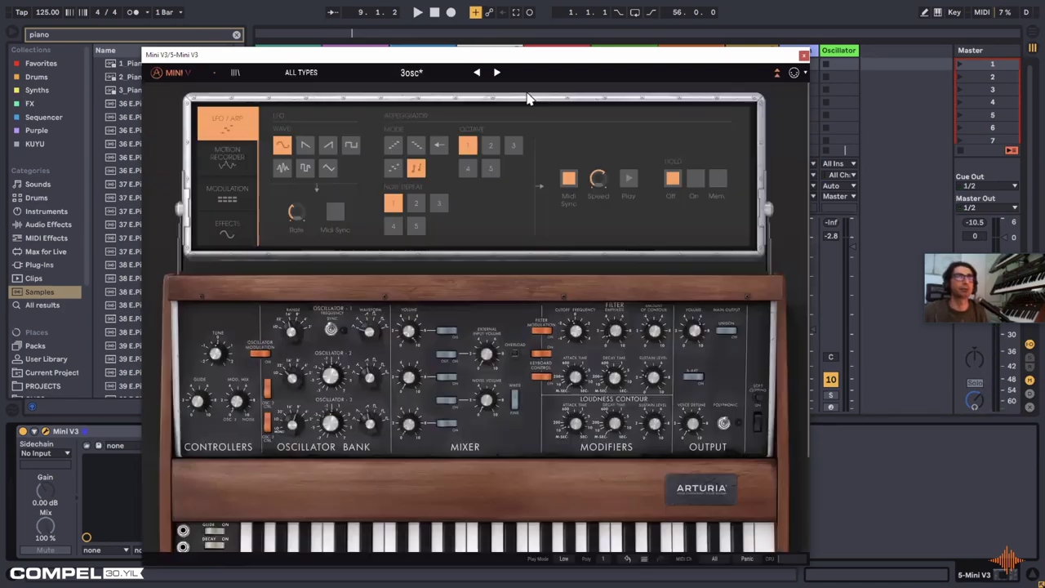
click(662, 293)
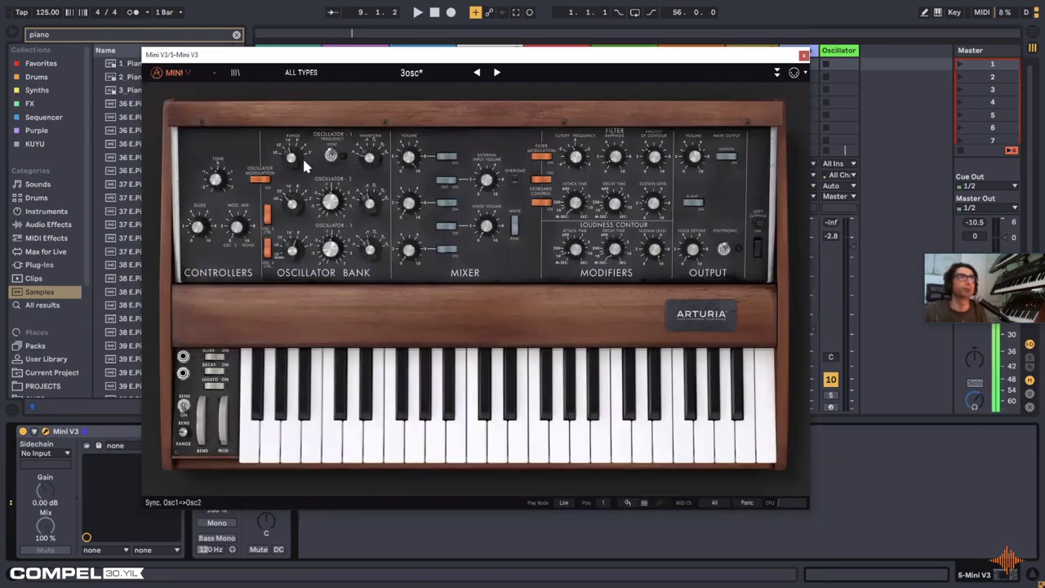
drag(291, 158, 318, 150)
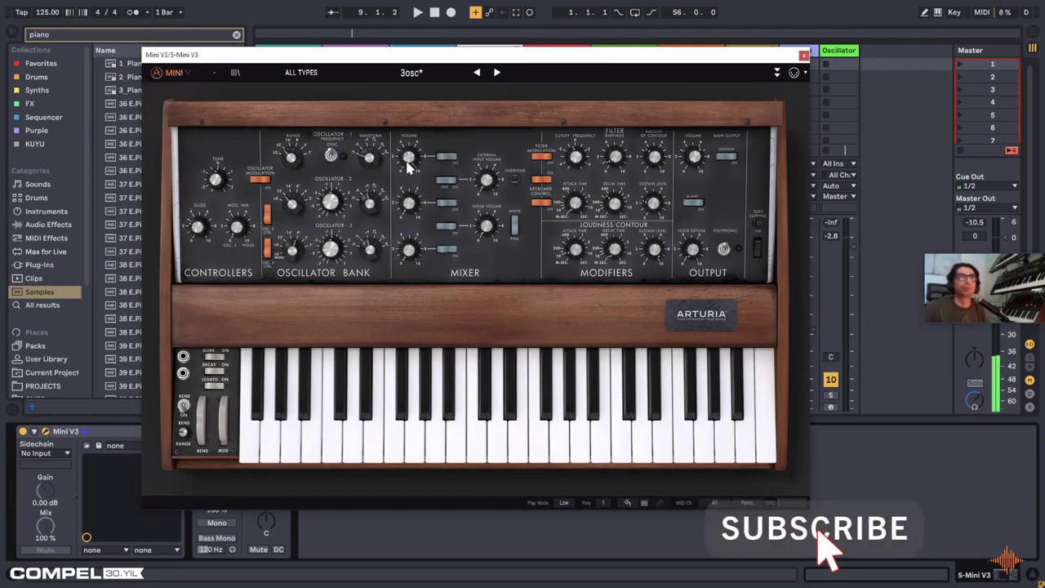
drag(442, 56, 489, 65)
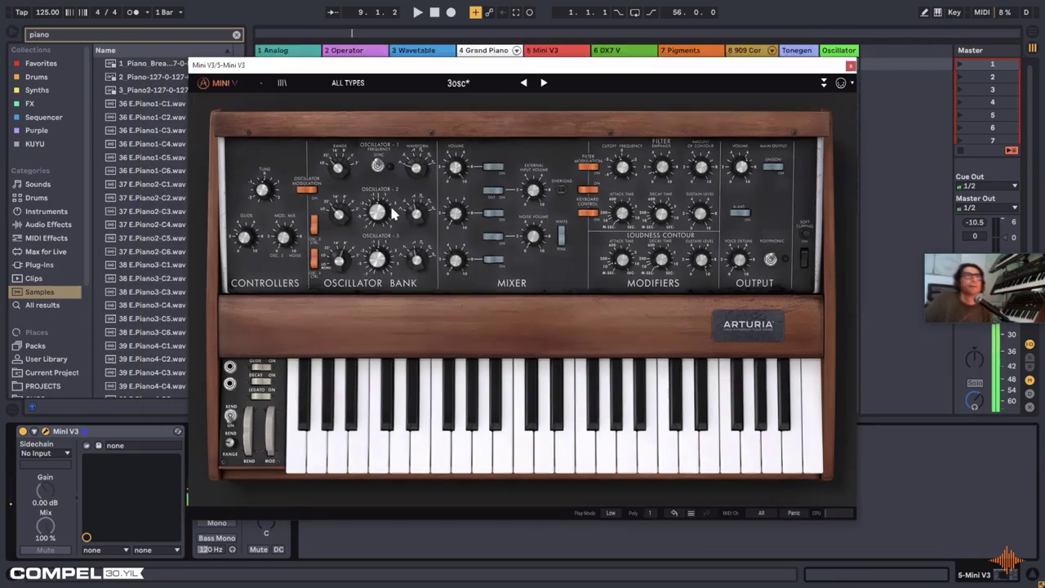
Step: Balance the mixer towards Oscillator 2 by raising its volume and lowering Oscillator 1 to -200 dB, and adjust Oscillator 2's waveform
click(456, 214)
drag(457, 215, 456, 188)
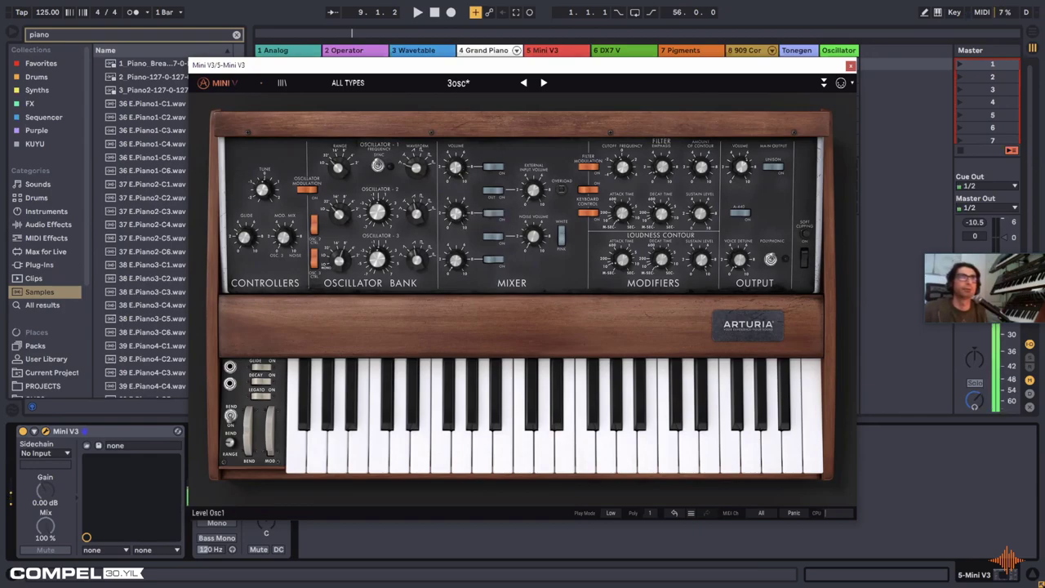
click(457, 167)
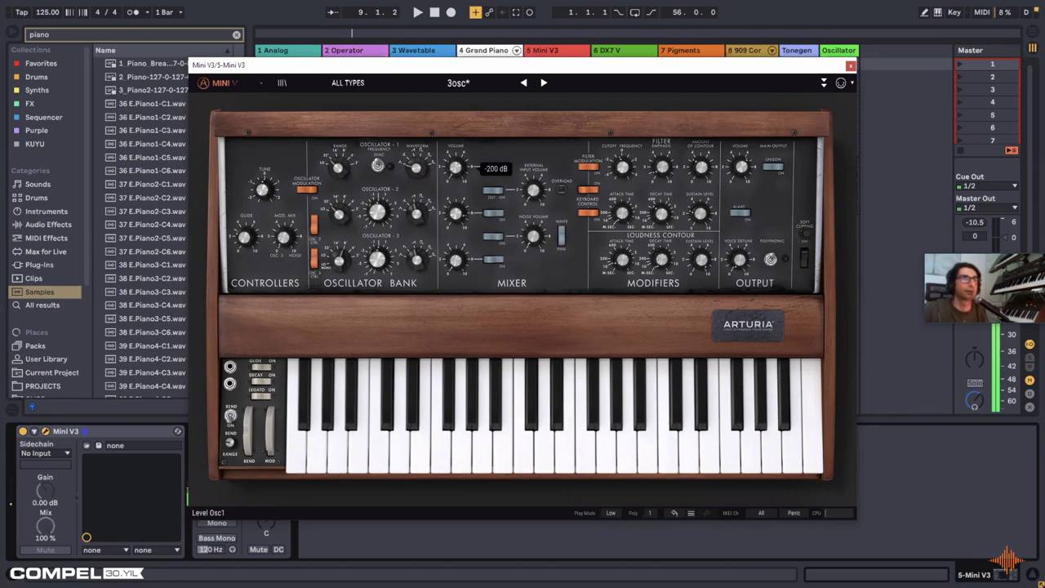
click(418, 212)
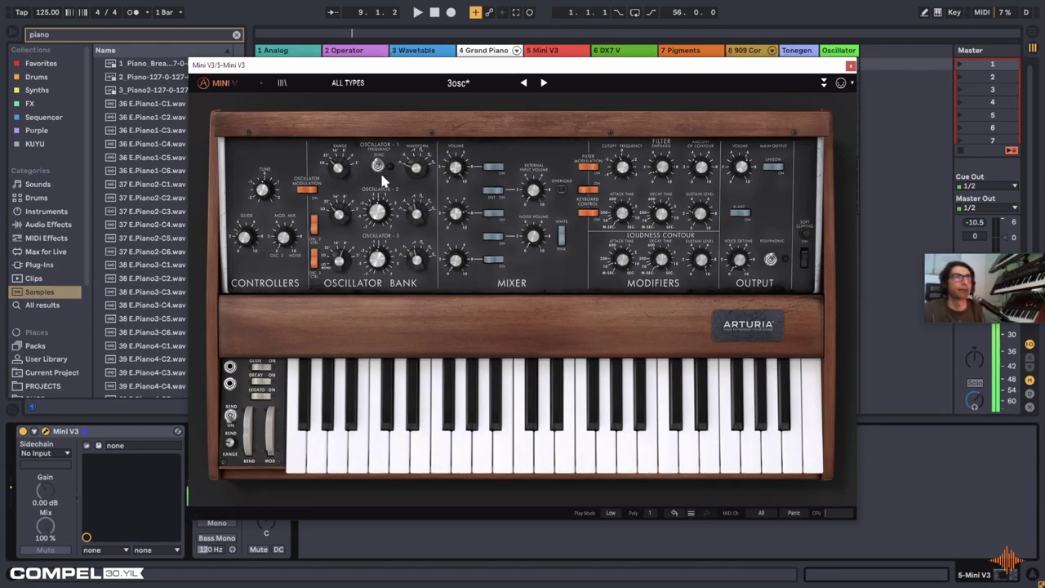
Step: Check Oscillator 2's tuning and Oscillator 3's waveform and range, and reposition the Mini V3 window
click(380, 214)
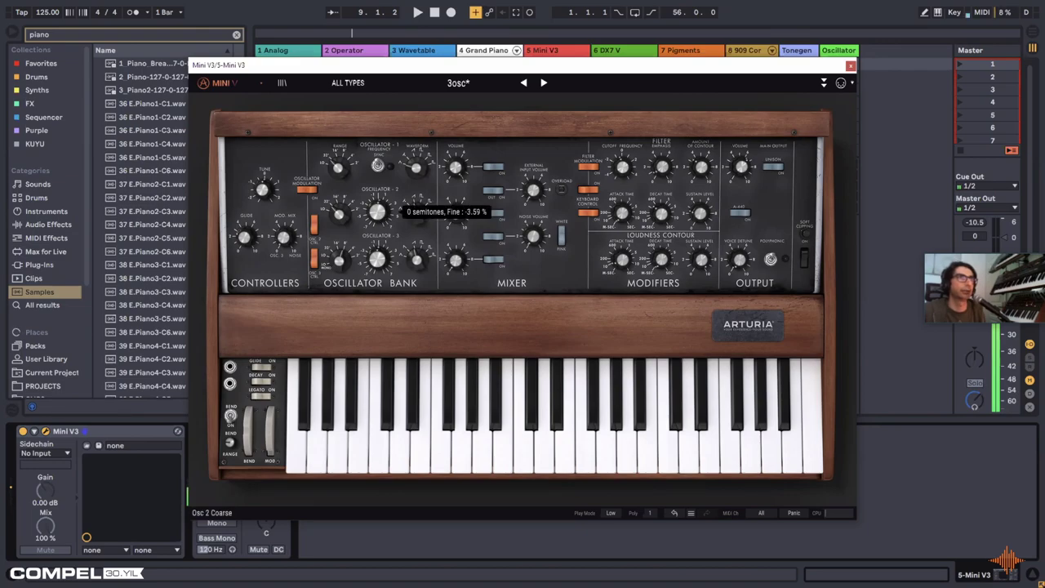
drag(380, 214, 349, 219)
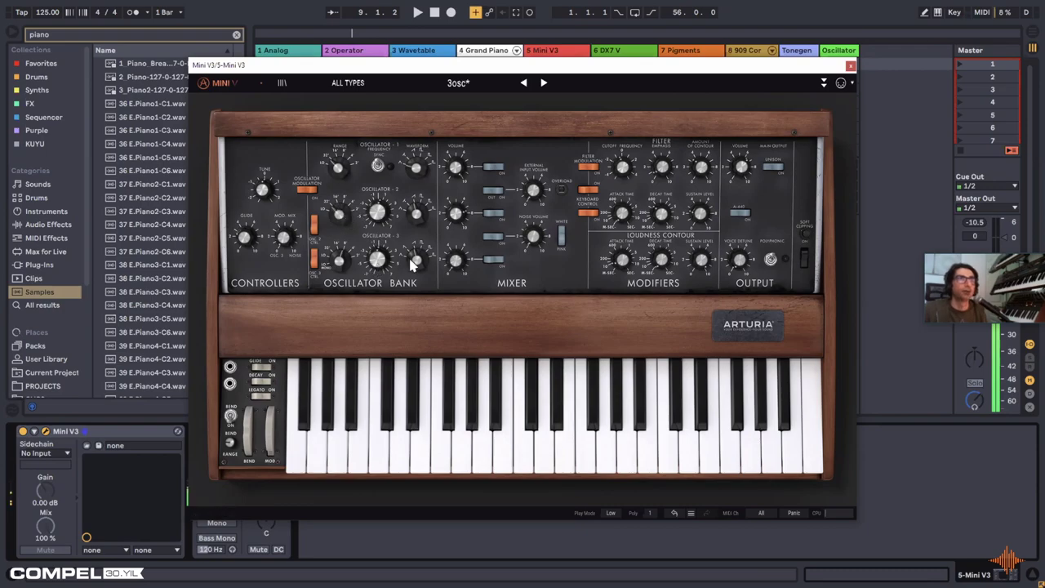
mouse_move(416, 260)
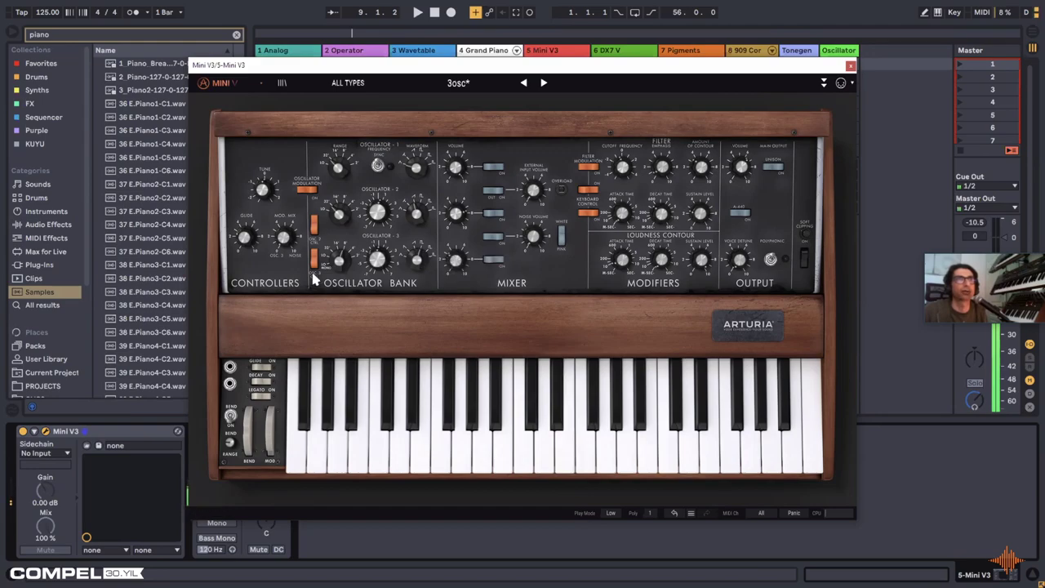
mouse_move(340, 259)
drag(339, 260, 331, 282)
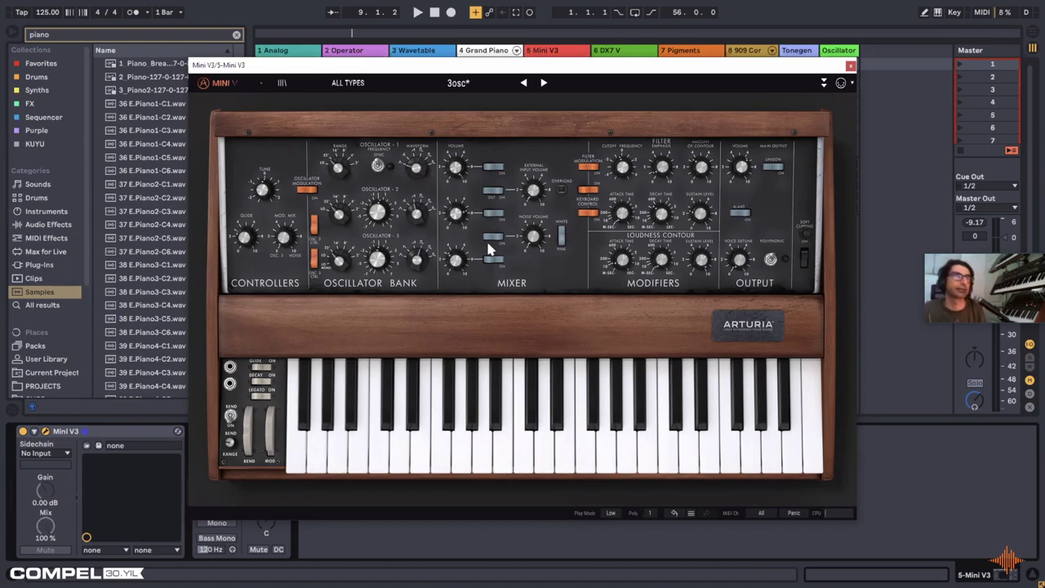
drag(505, 74, 522, 81)
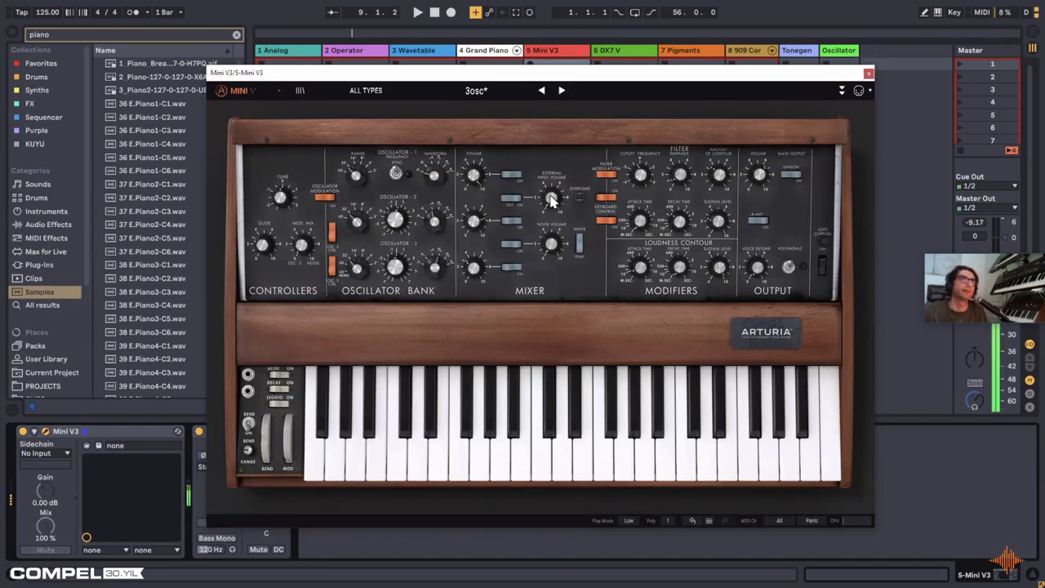
Step: Examine the Mini V3's external input, Oscillator 3 frequency, filter controls, filter and loudness contours, and main output volume
mouse_move(552, 201)
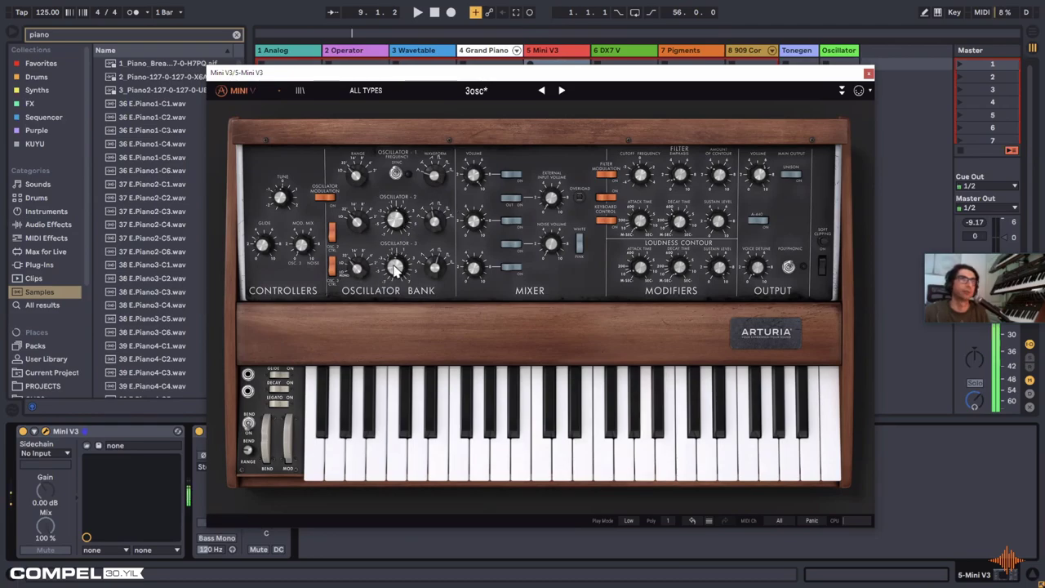
drag(395, 267, 396, 261)
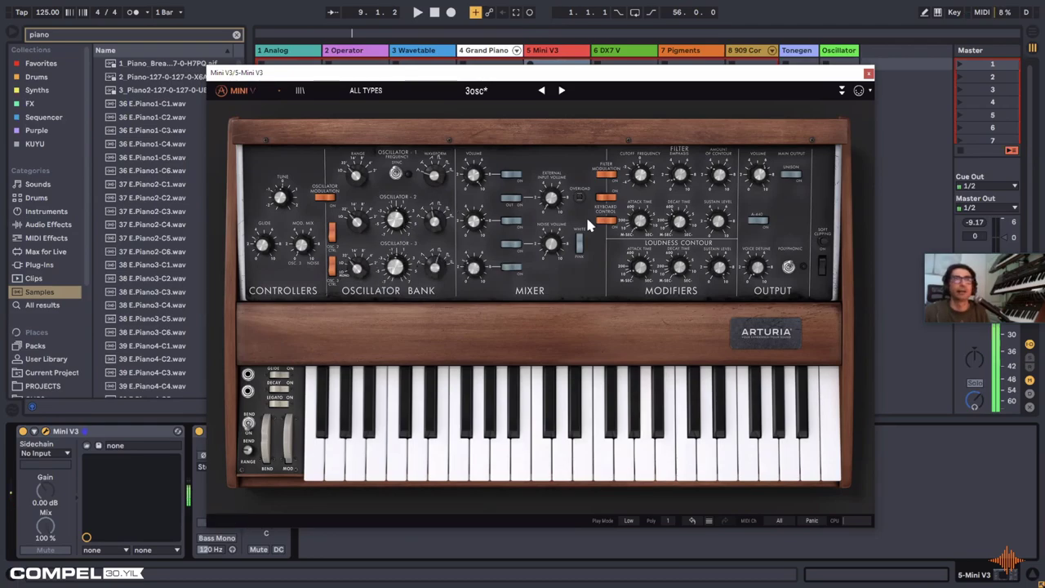
drag(641, 175, 640, 167)
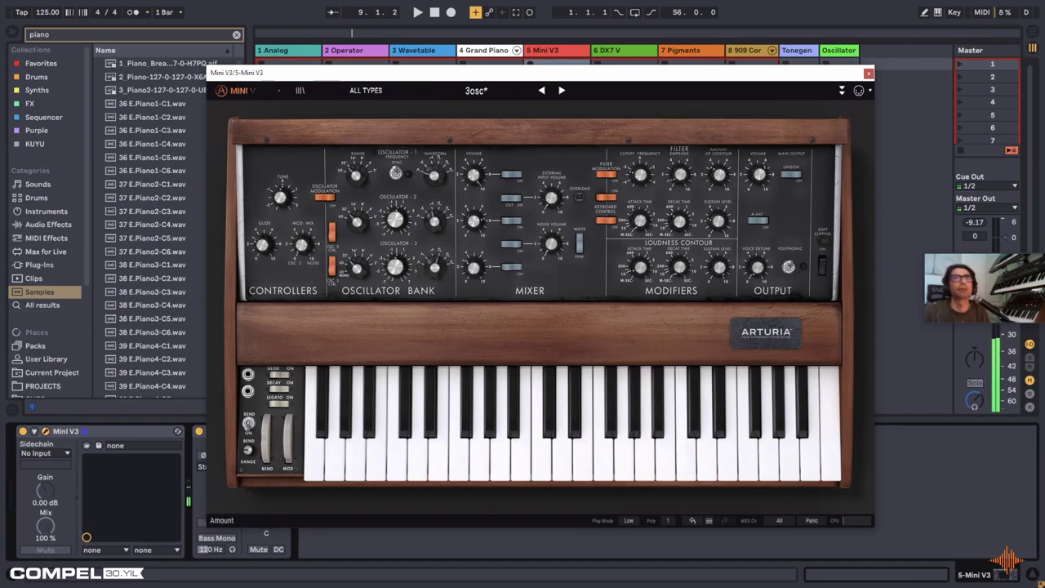
drag(716, 182, 640, 172)
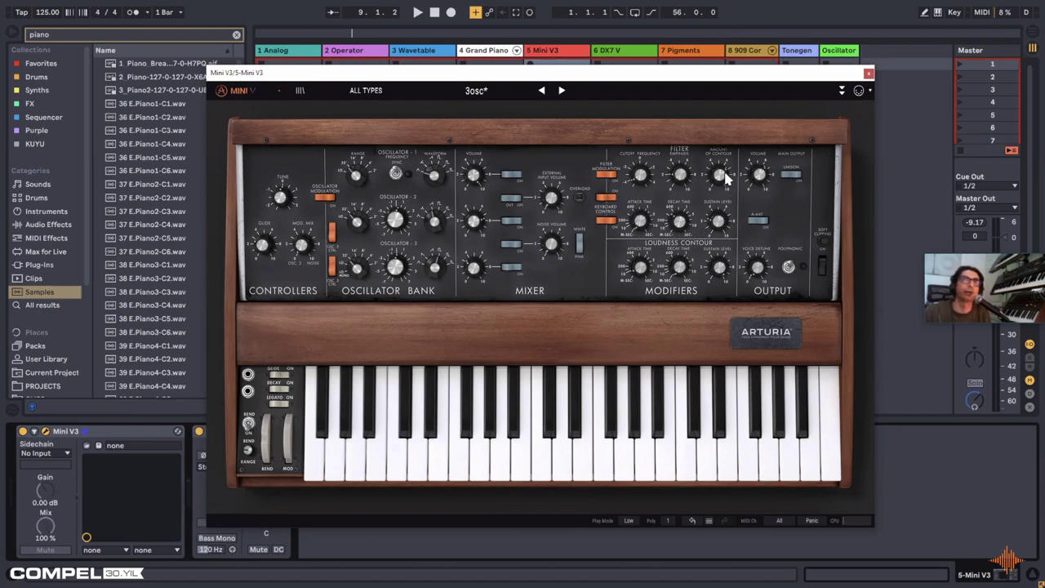
mouse_move(725, 174)
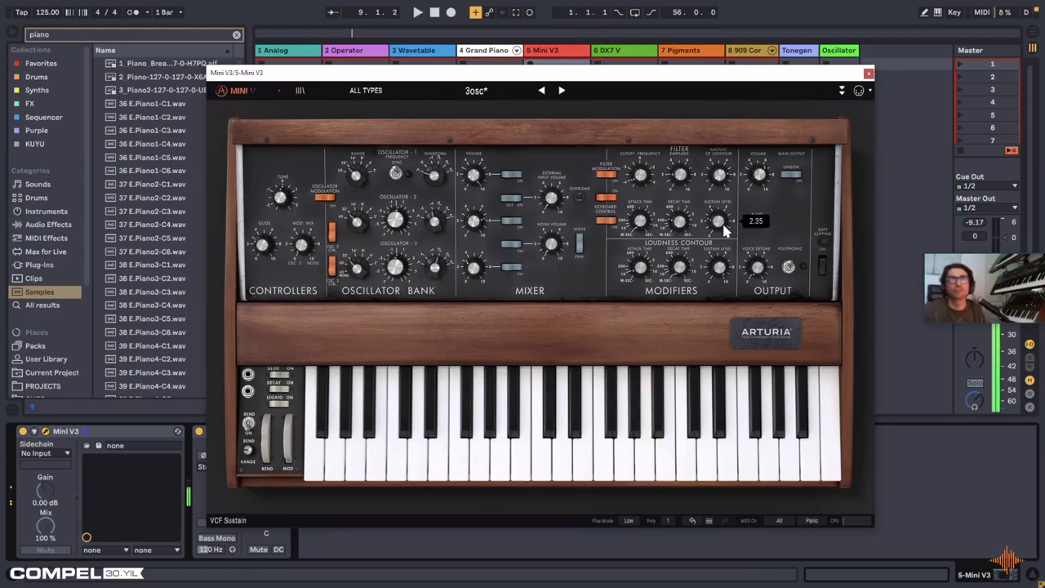
mouse_move(657, 268)
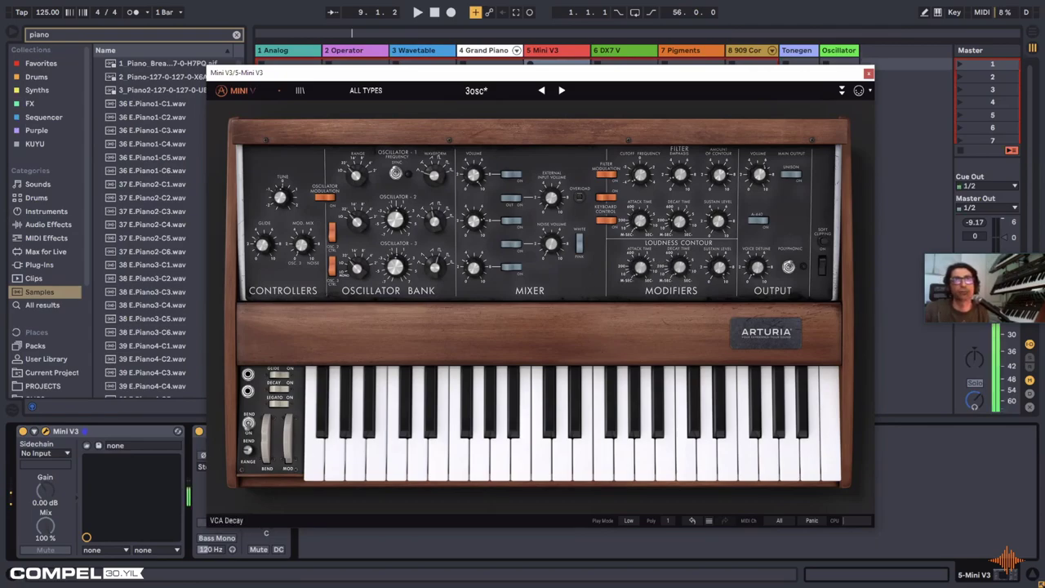
mouse_move(719, 268)
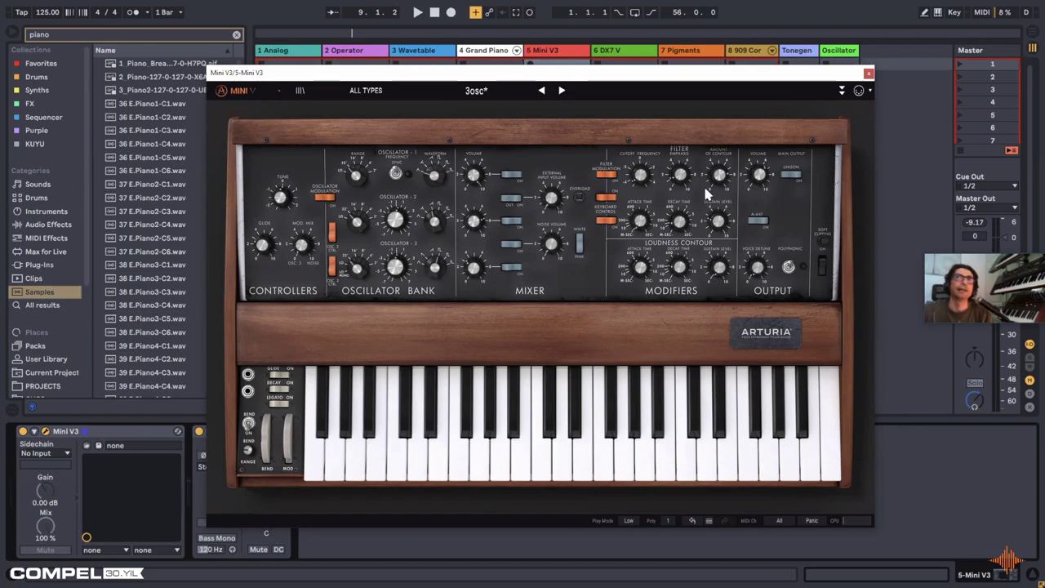
drag(759, 176, 760, 167)
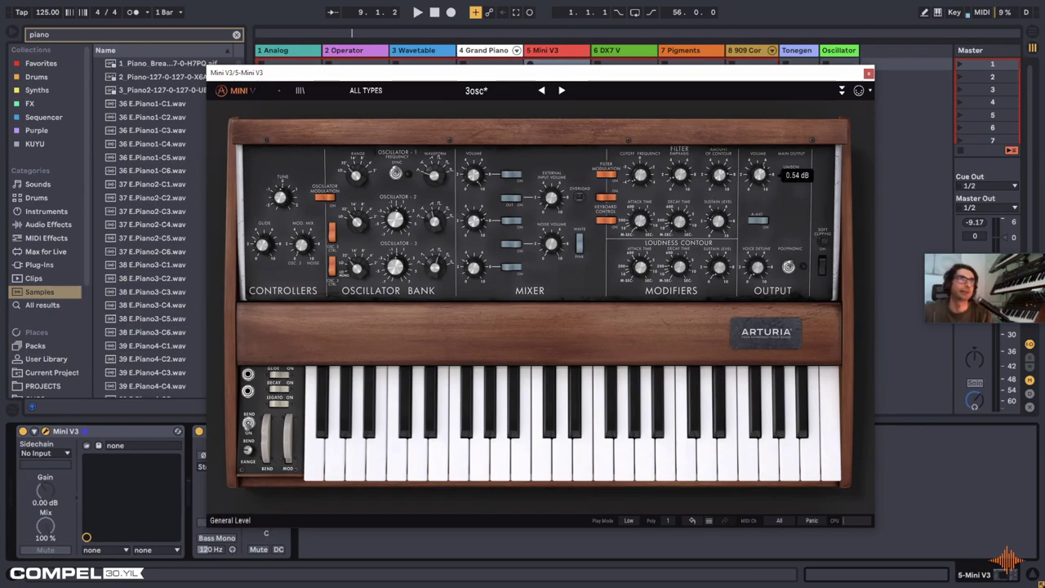
Step: Close the Mini V3 window and show the Analog track's devices
click(869, 73)
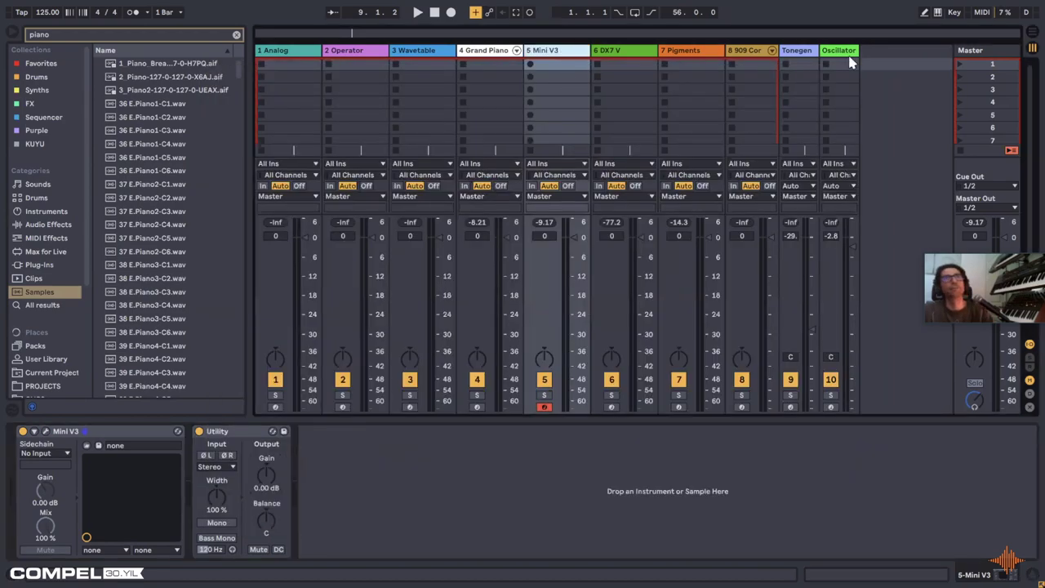
click(823, 69)
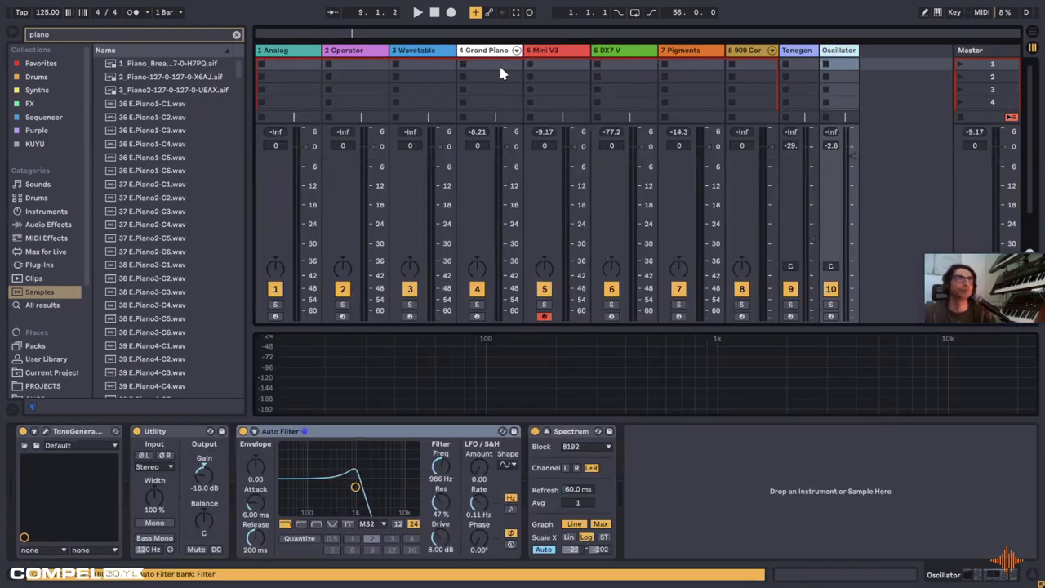
click(289, 65)
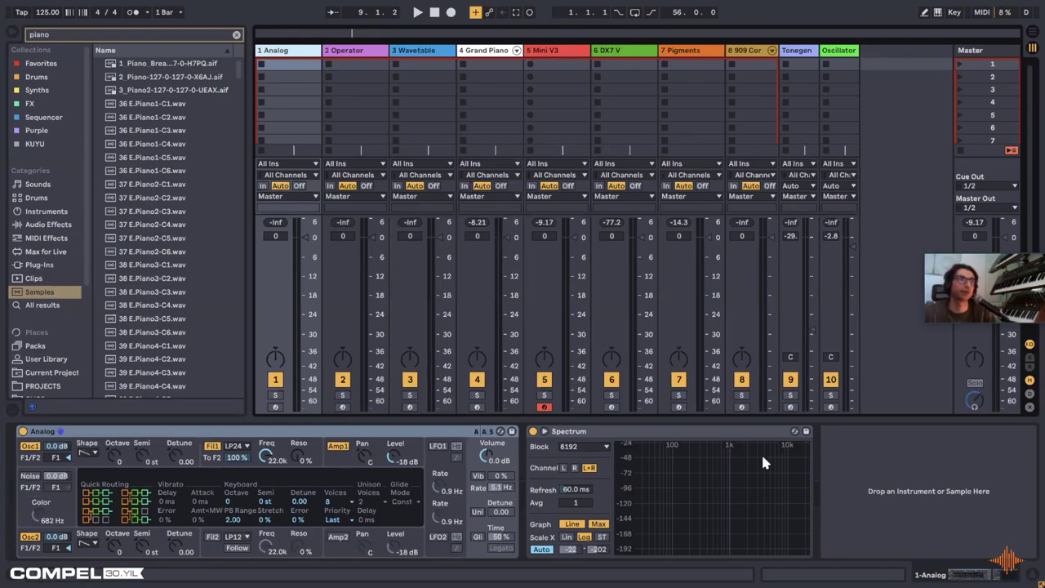
click(604, 433)
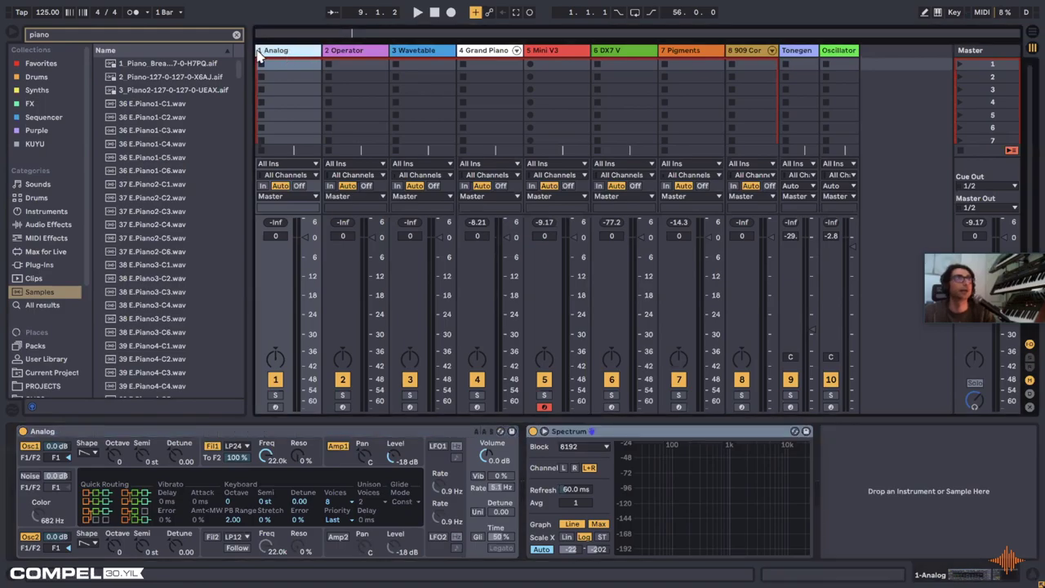
Step: Clear the browser's "piano" search and bring the Analog track's synth into focus
click(236, 34)
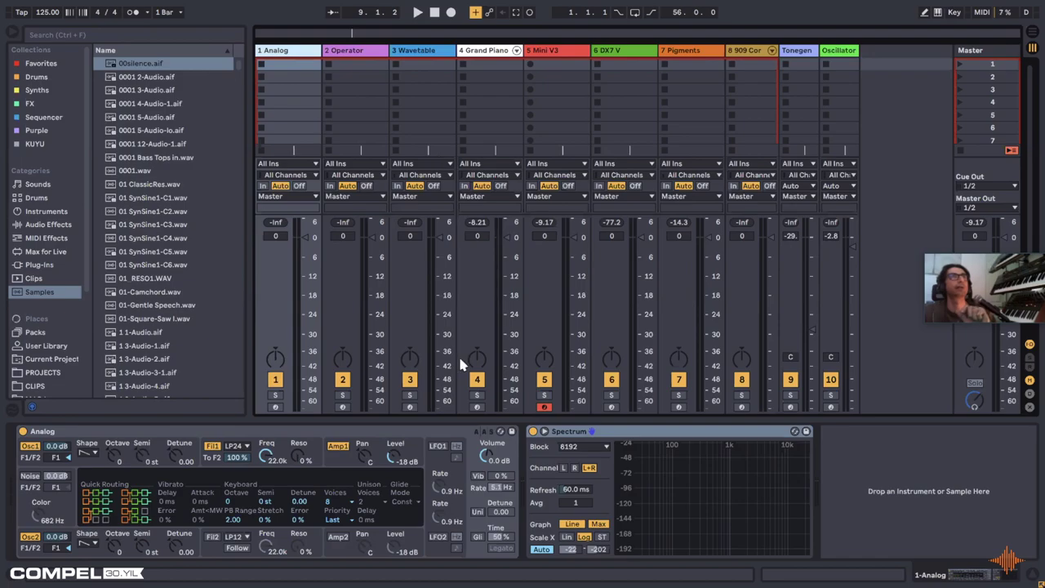
click(282, 439)
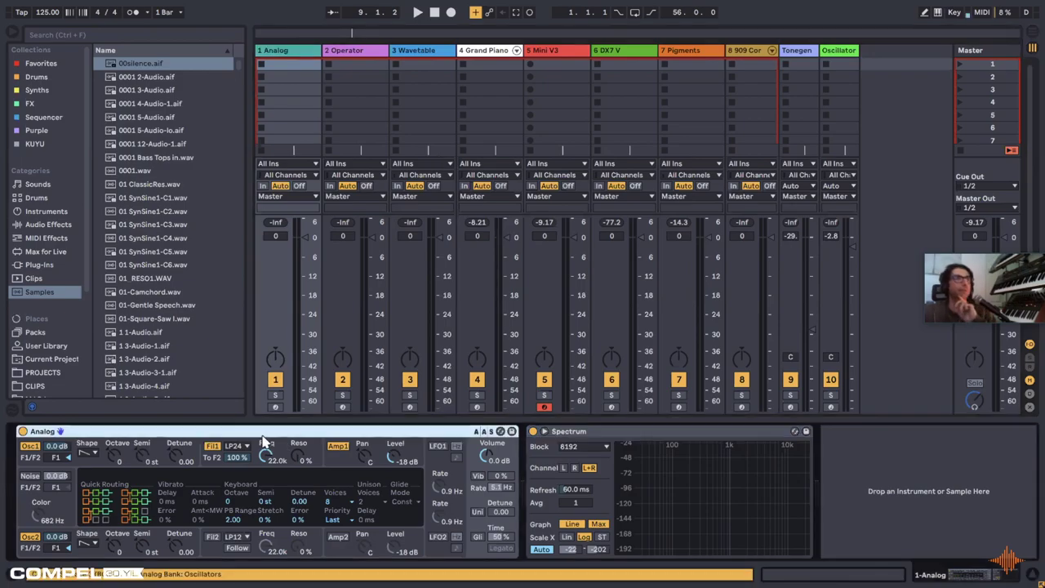
click(351, 51)
click(296, 54)
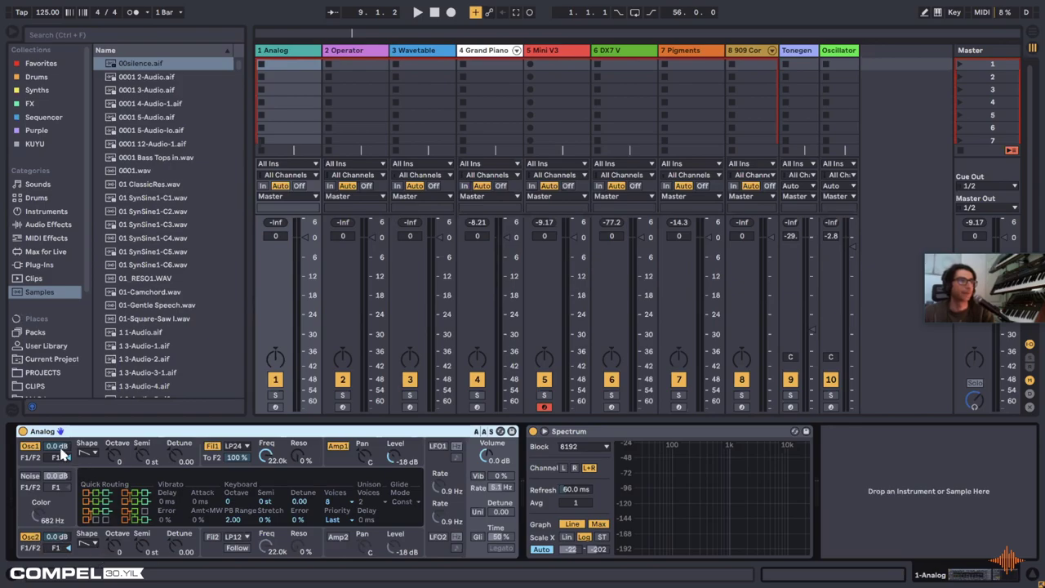
Step: Vary Analog's Osc1 level, return it to 0.0 dB, and set the oscillator's shape to sine after trying another waveform
drag(56, 446, 56, 482)
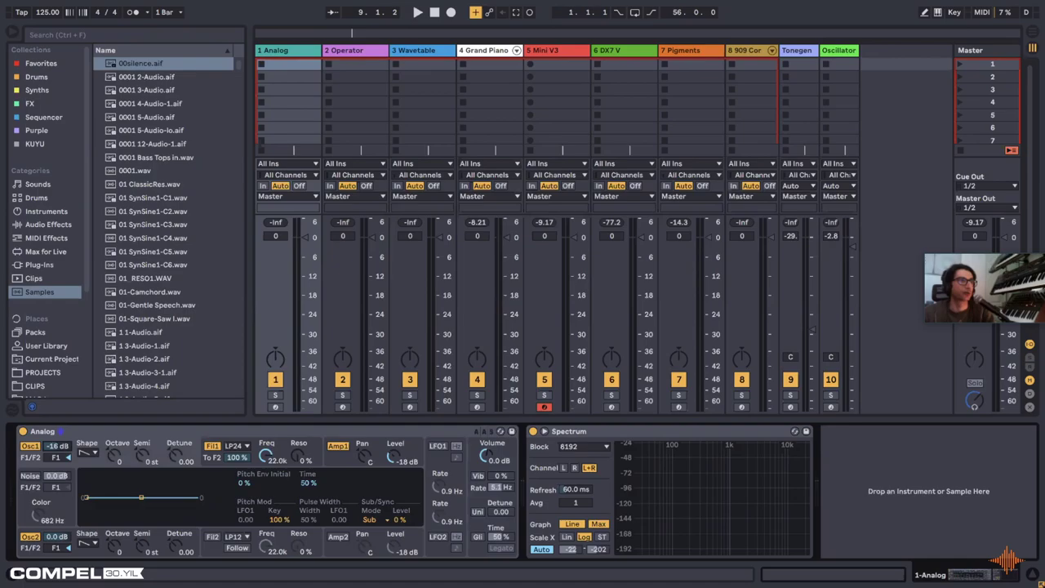
drag(57, 457, 56, 446)
click(88, 452)
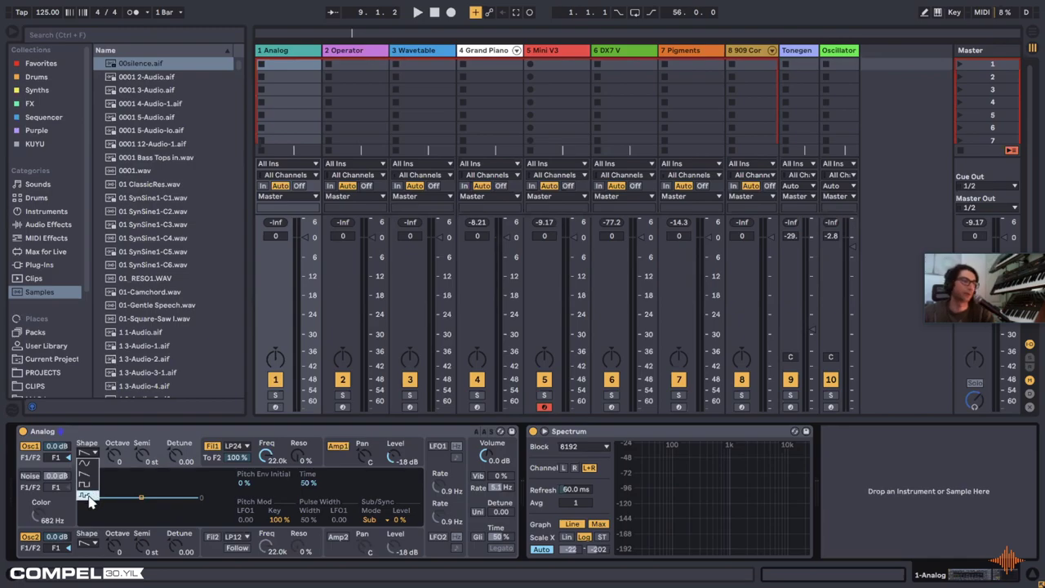
click(90, 500)
click(86, 453)
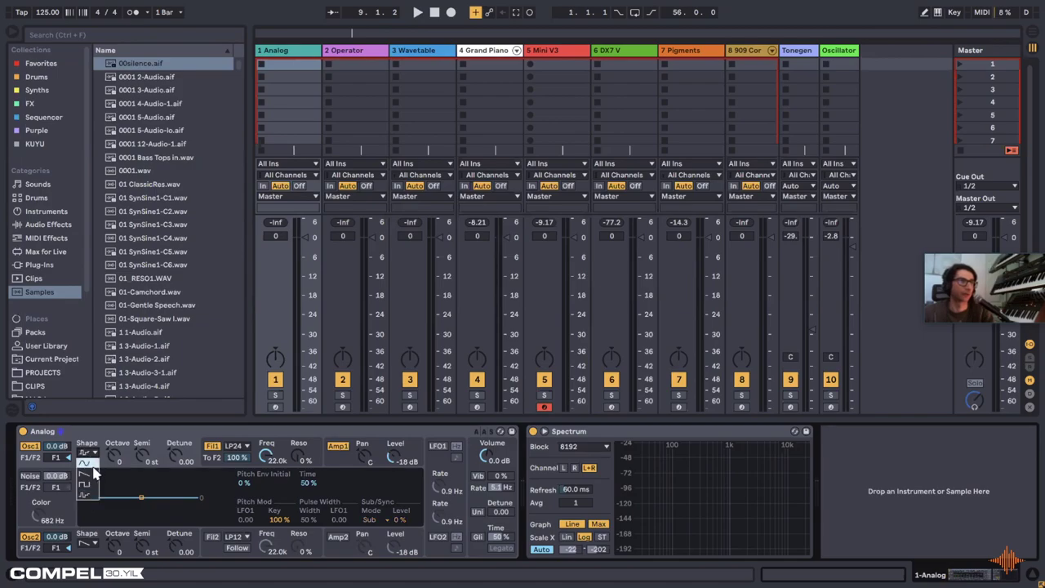
click(88, 463)
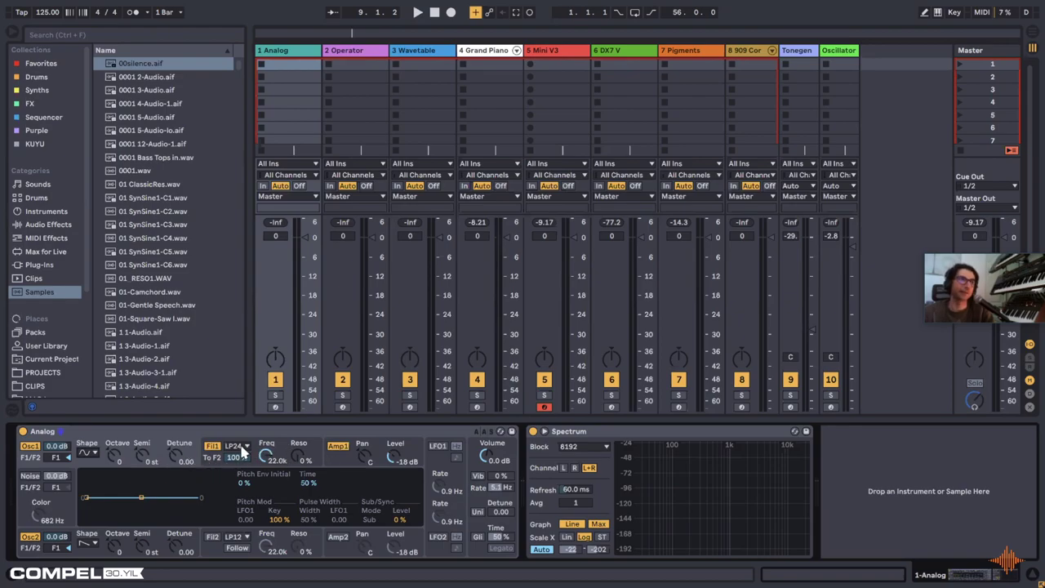
Step: Keep Analog's Fil1 on low-pass 24dB/oct, and set its frequency to 11.2k and resonance to 2 %
click(243, 448)
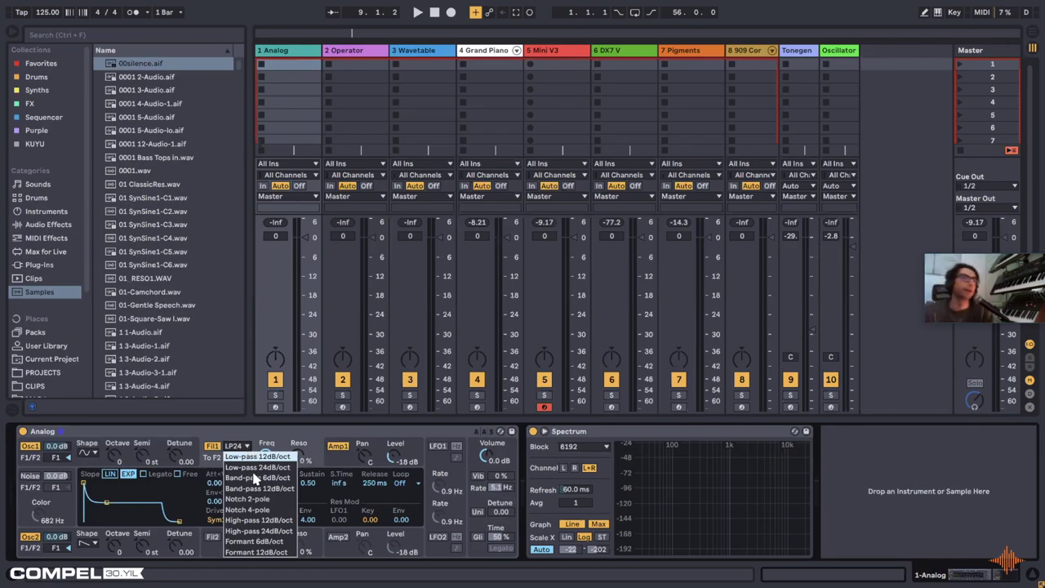
click(262, 466)
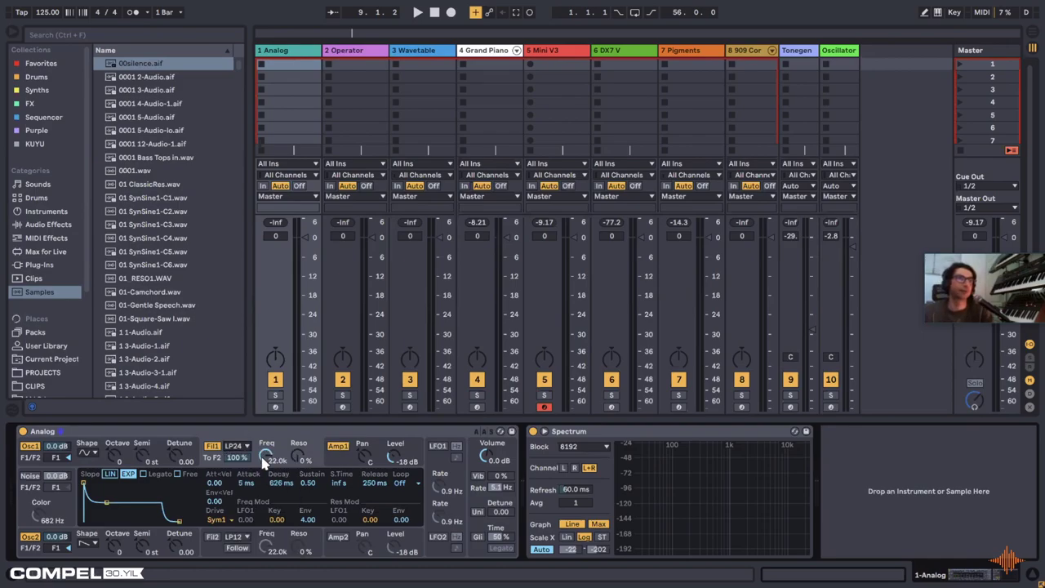
drag(265, 461, 309, 448)
Step: Examine Analog's Amp1 and Fil1 envelopes, the Osc1 pitch modulation settings and the LFO1 section
click(340, 461)
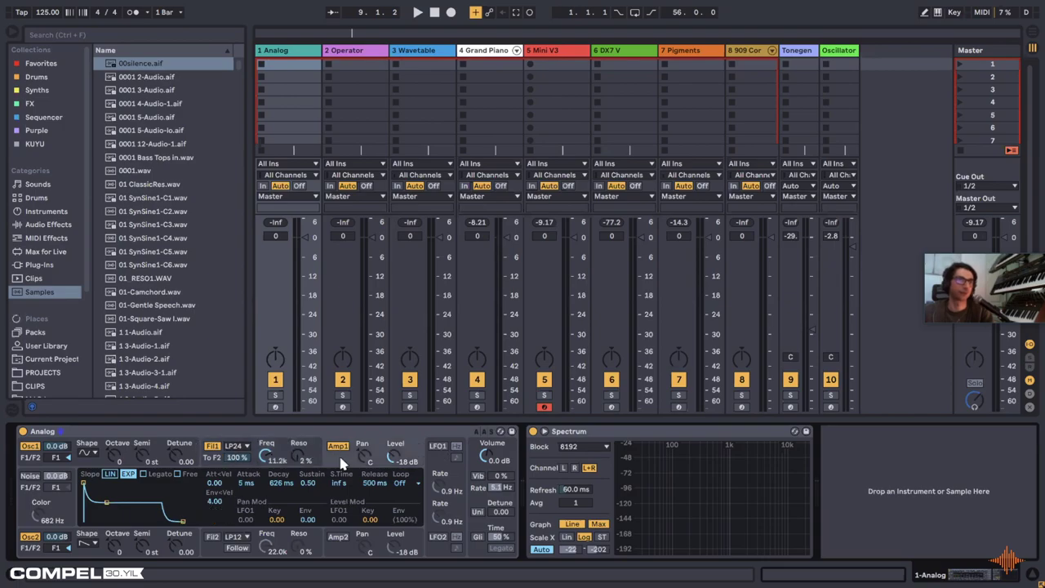
click(216, 463)
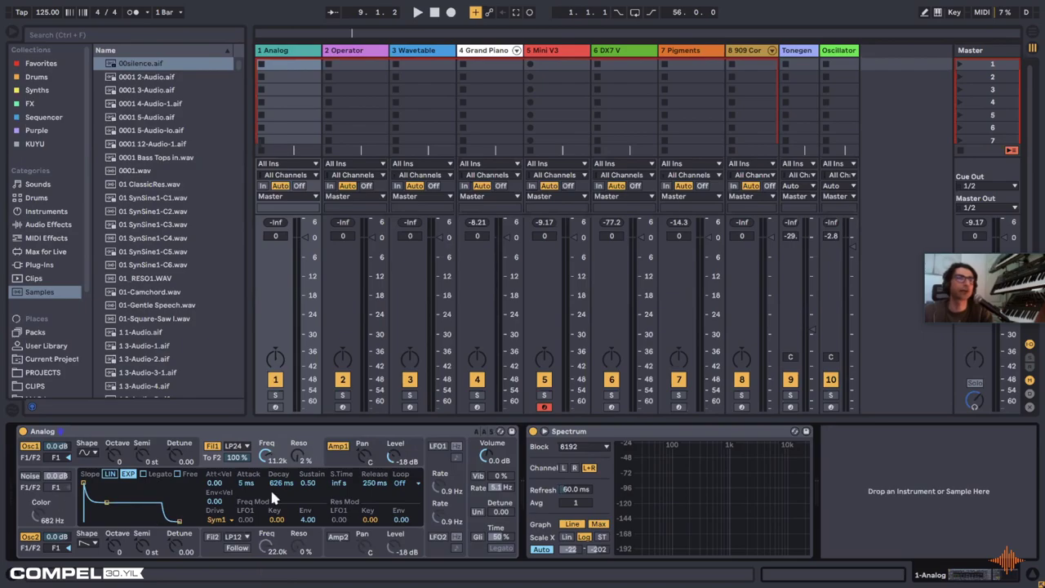
click(113, 463)
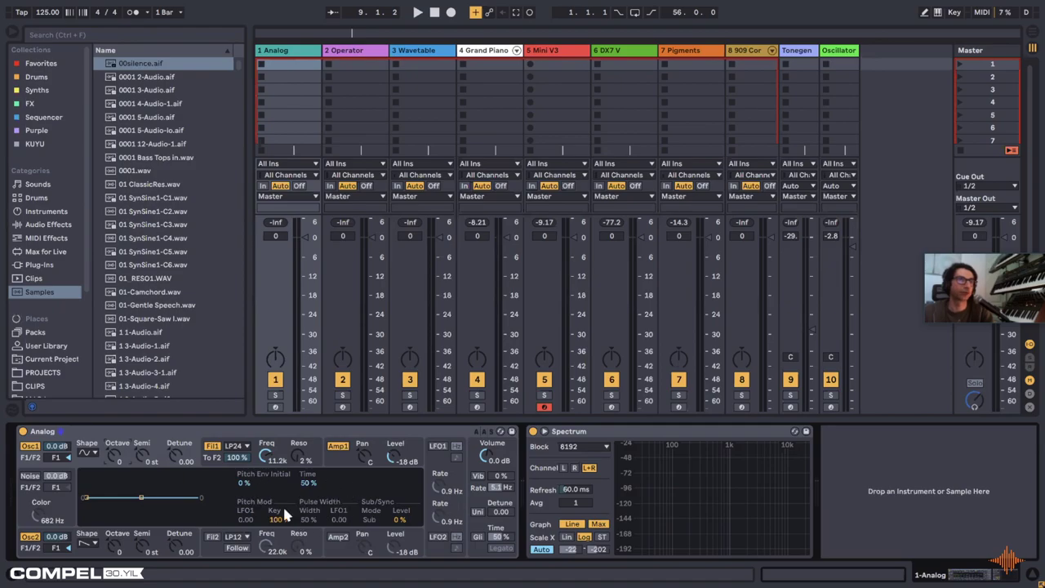
click(218, 462)
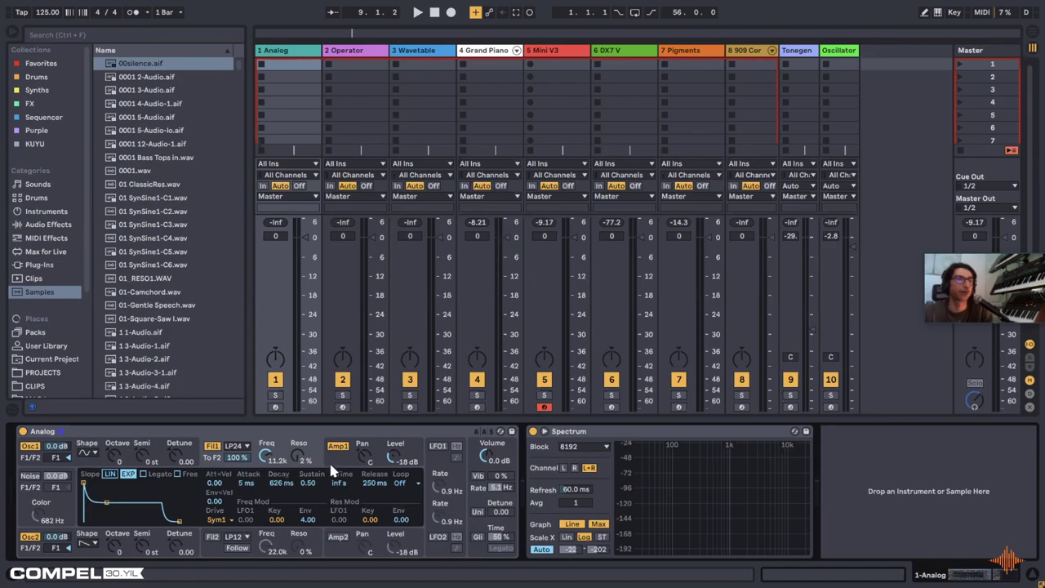
click(357, 464)
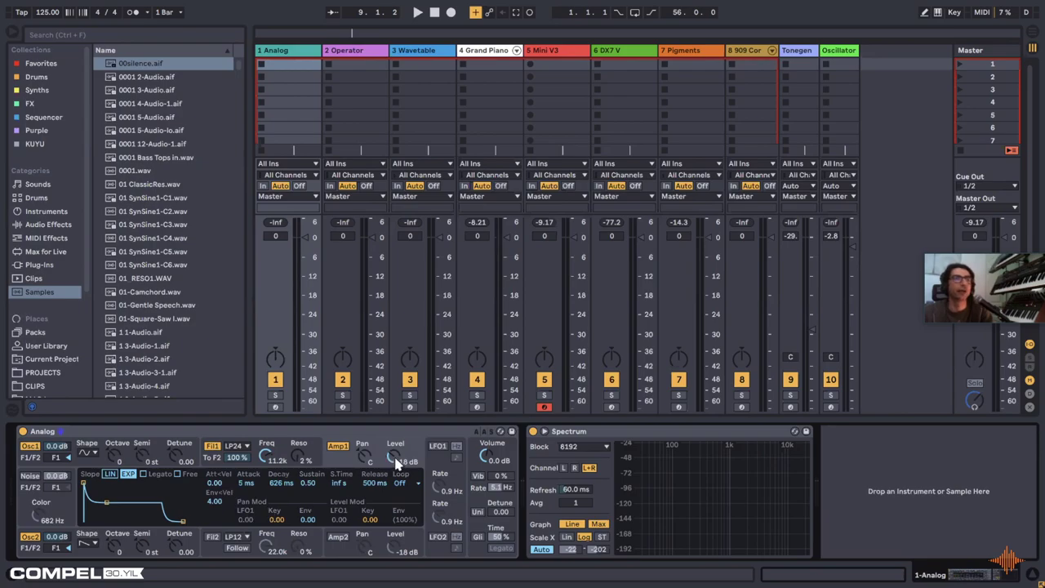
click(443, 462)
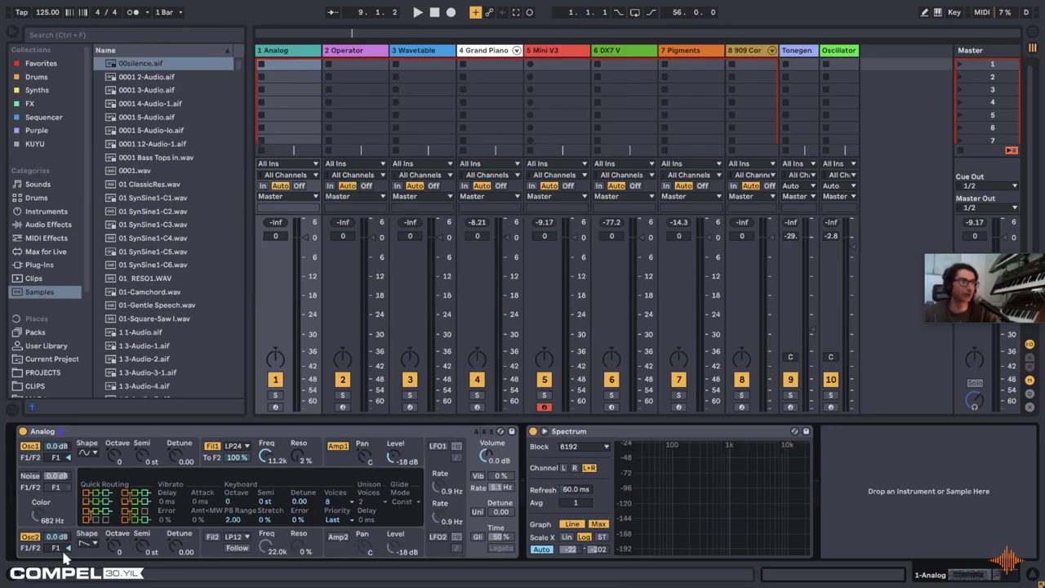
Step: Examine the settings of Analog's second signal path: Osc2, Fil2, Amp2 and LFO2
click(153, 557)
click(277, 554)
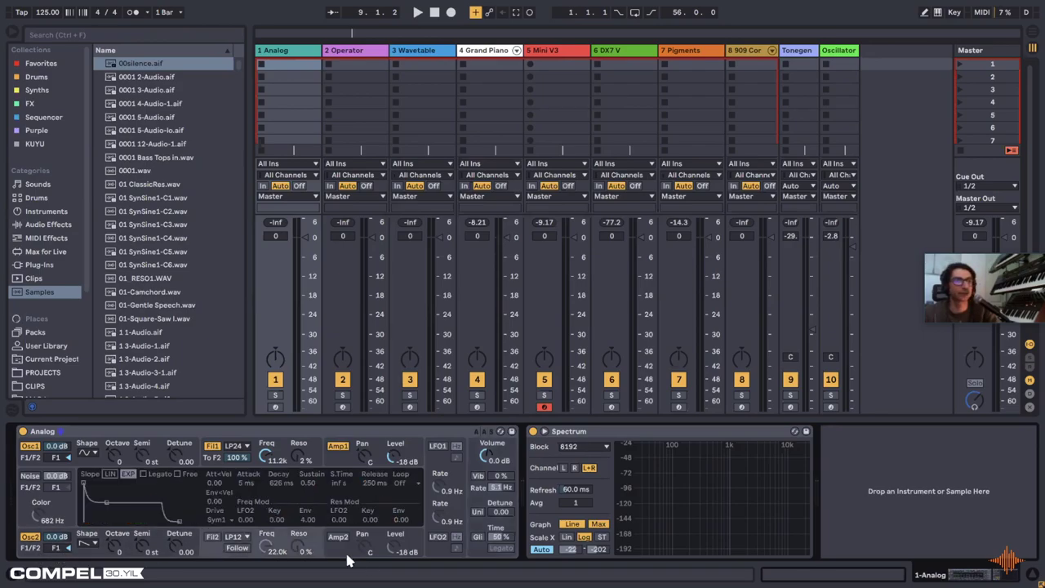
click(359, 557)
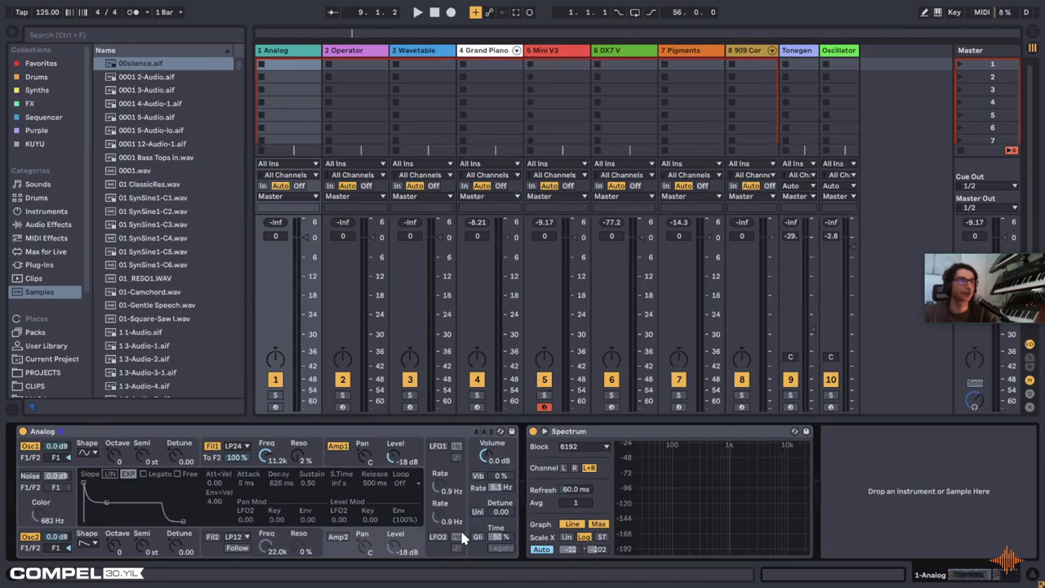
click(452, 555)
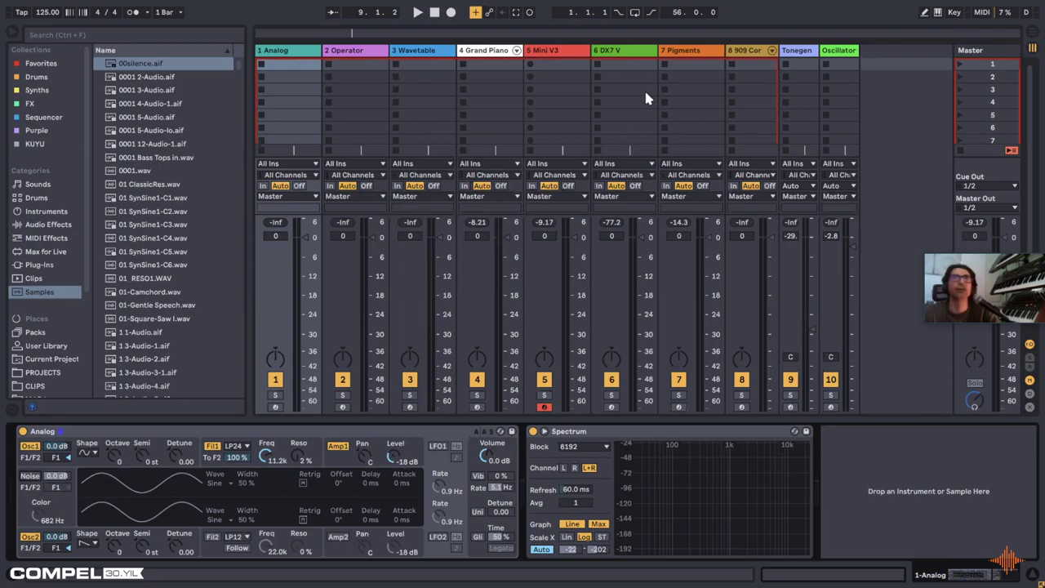
Step: Arm the Analog track for playing and keep the sine waveform selected as Osc1's shape
click(294, 55)
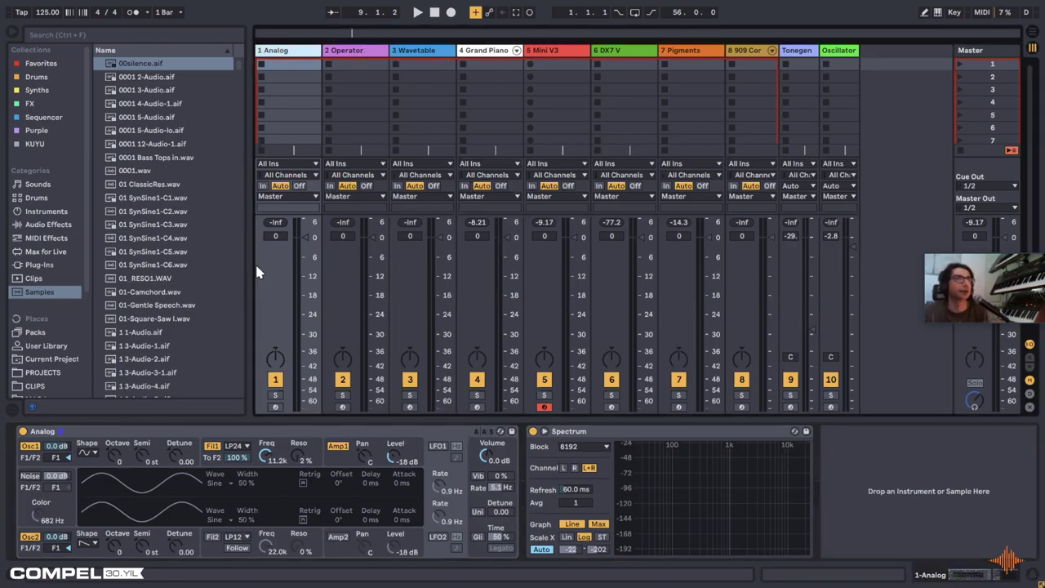
click(279, 407)
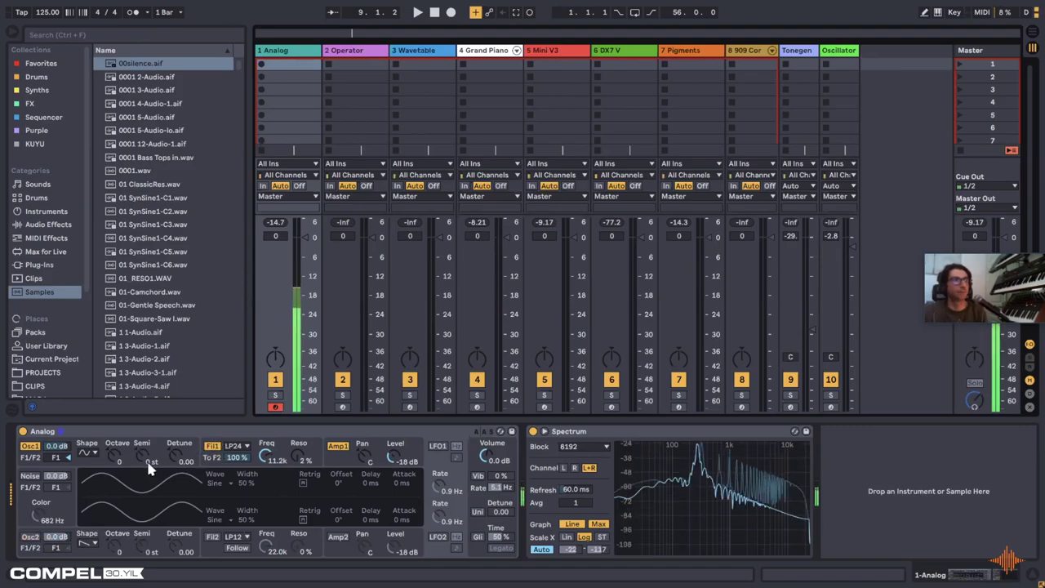
click(87, 454)
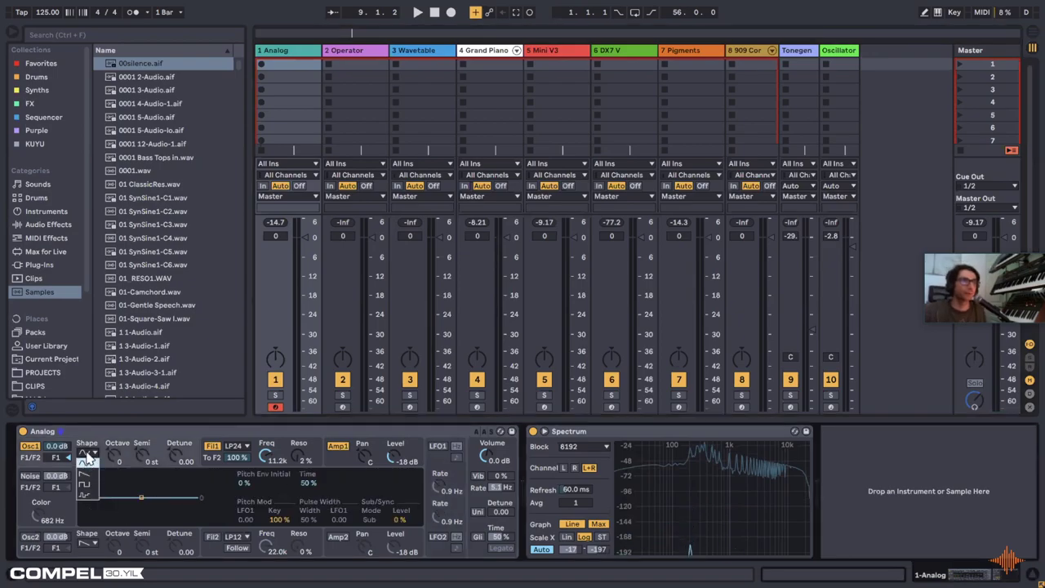
click(85, 463)
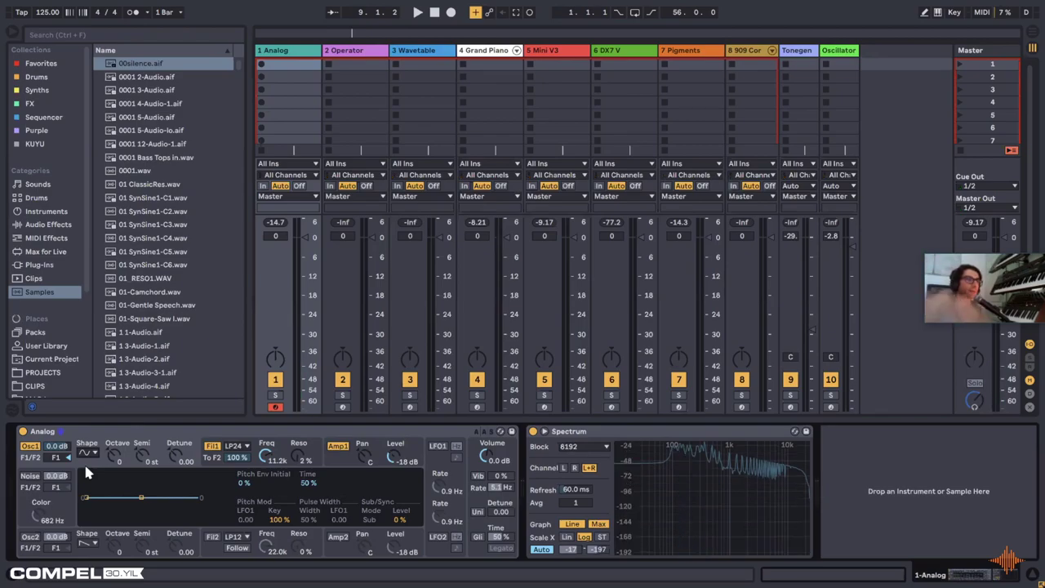
Step: Examine the waveforms available for Analog's Osc1 shape and the synth's quick routing, vibrato and keyboard settings
click(97, 455)
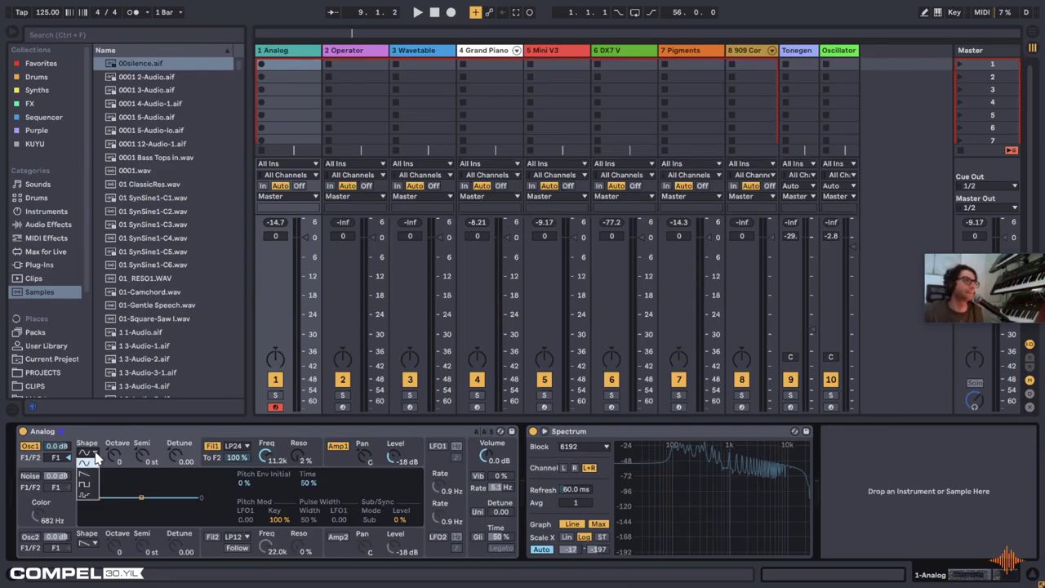
click(95, 459)
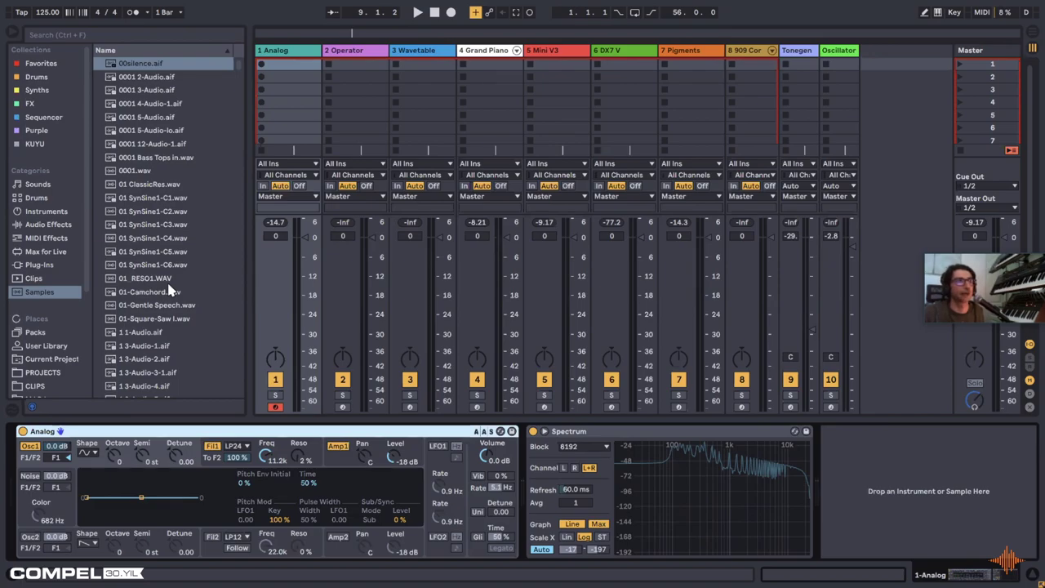
click(95, 454)
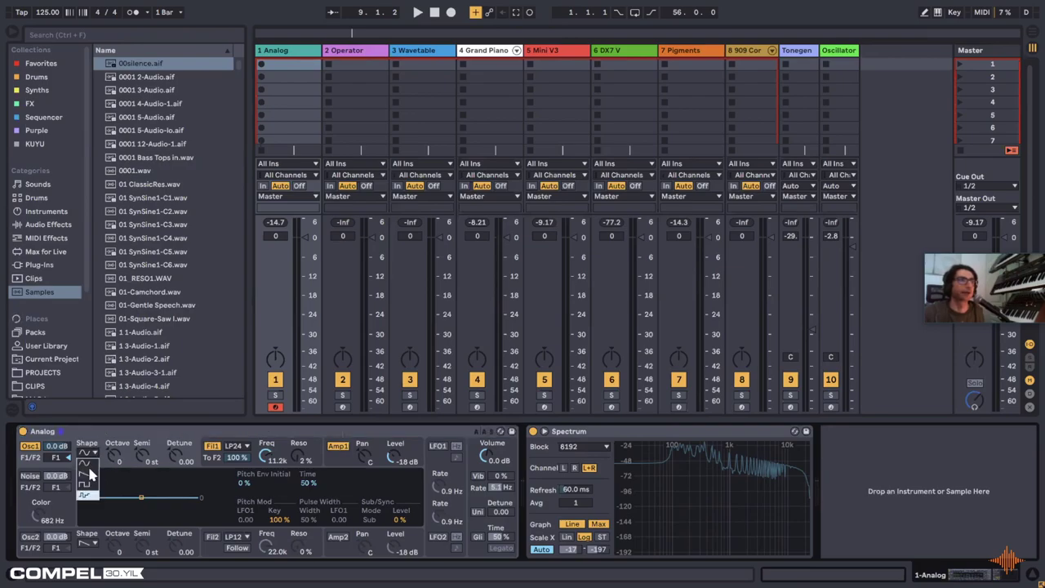
click(103, 443)
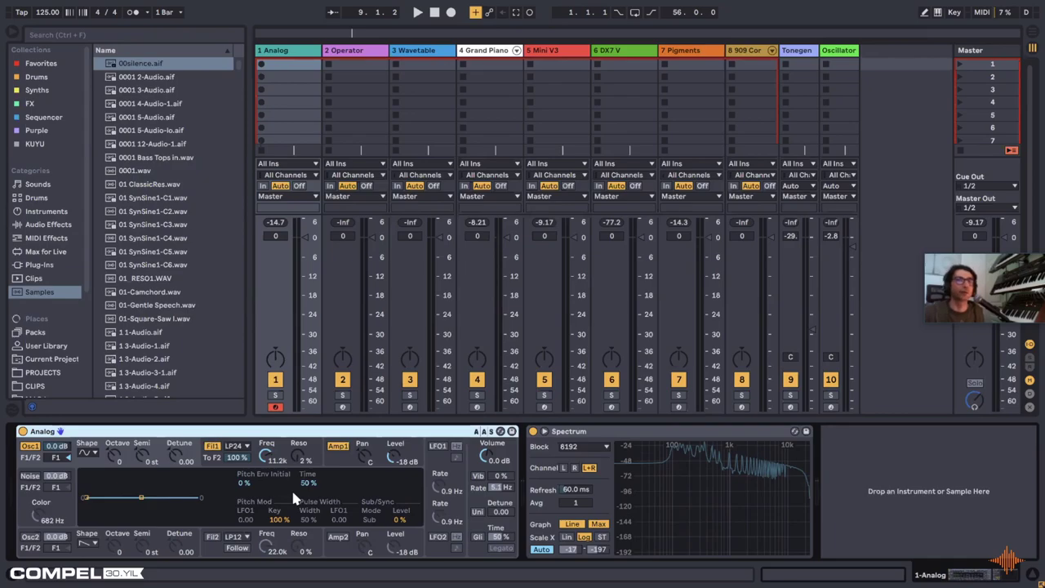
click(87, 459)
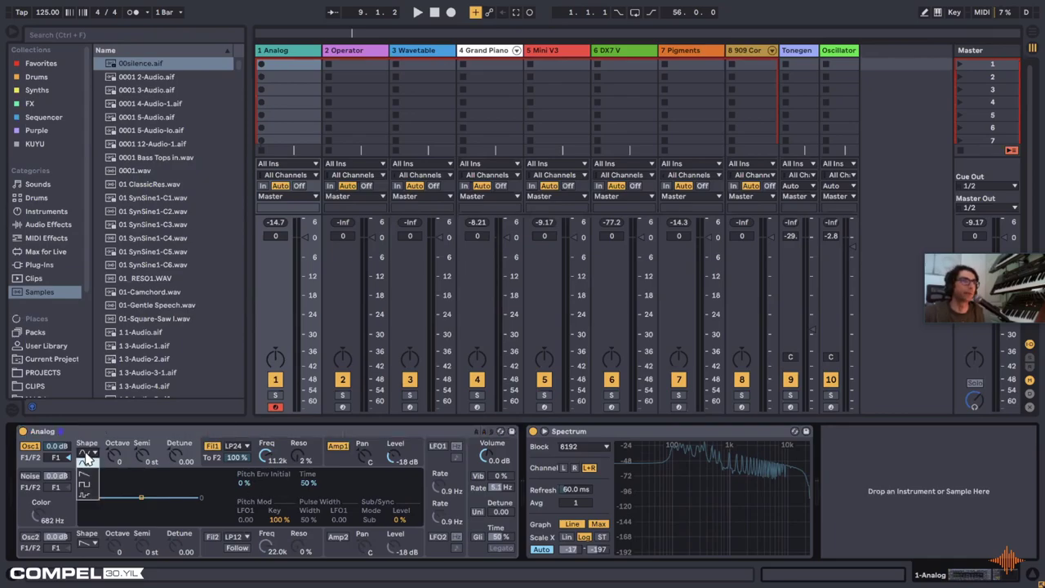
click(92, 451)
click(105, 432)
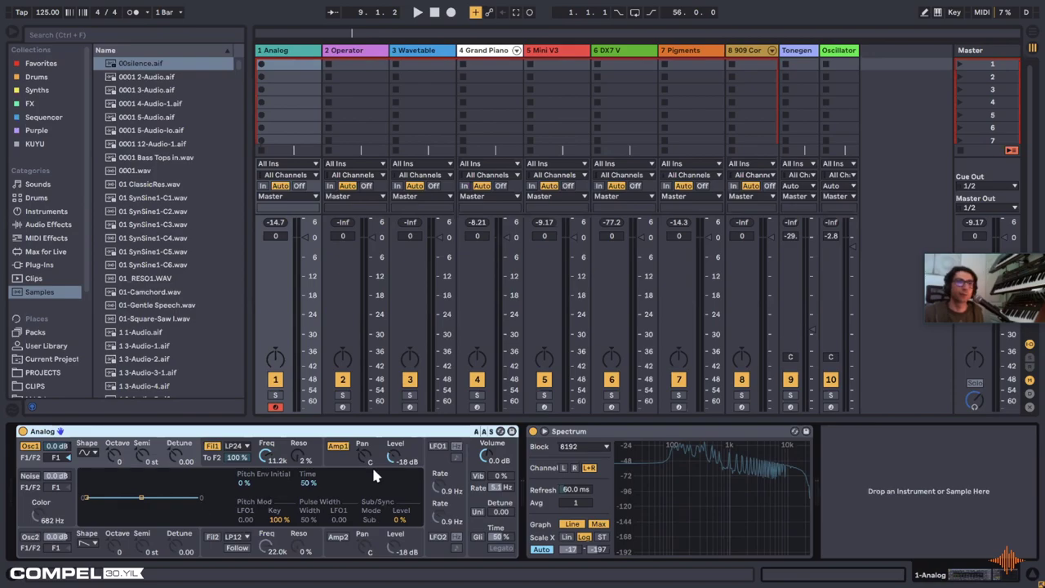
click(506, 465)
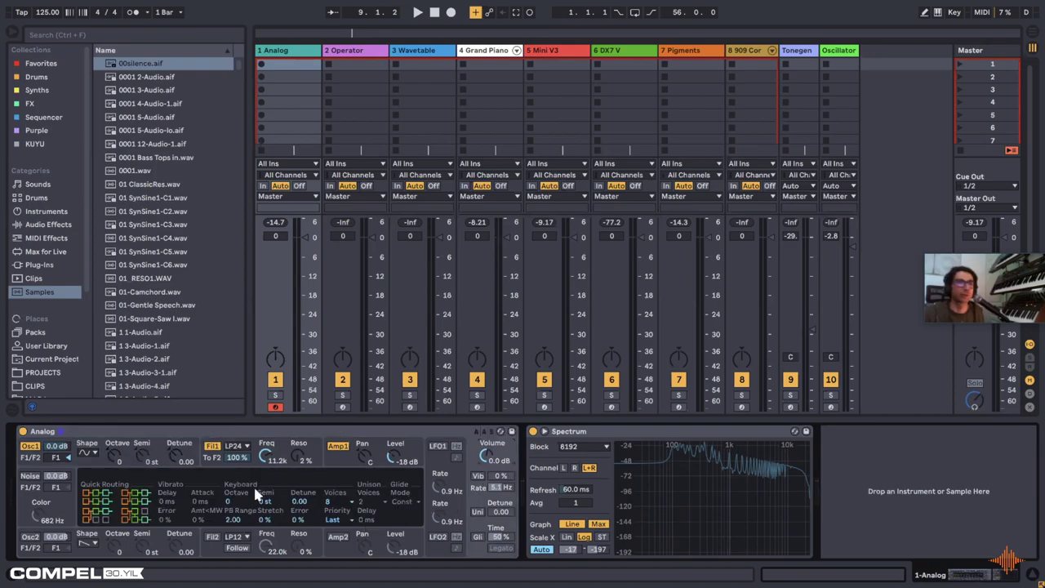
Step: Keep Analog's Osc1 on sine with its octave set to -1, and raise Amp1's level to -11 dB
click(85, 462)
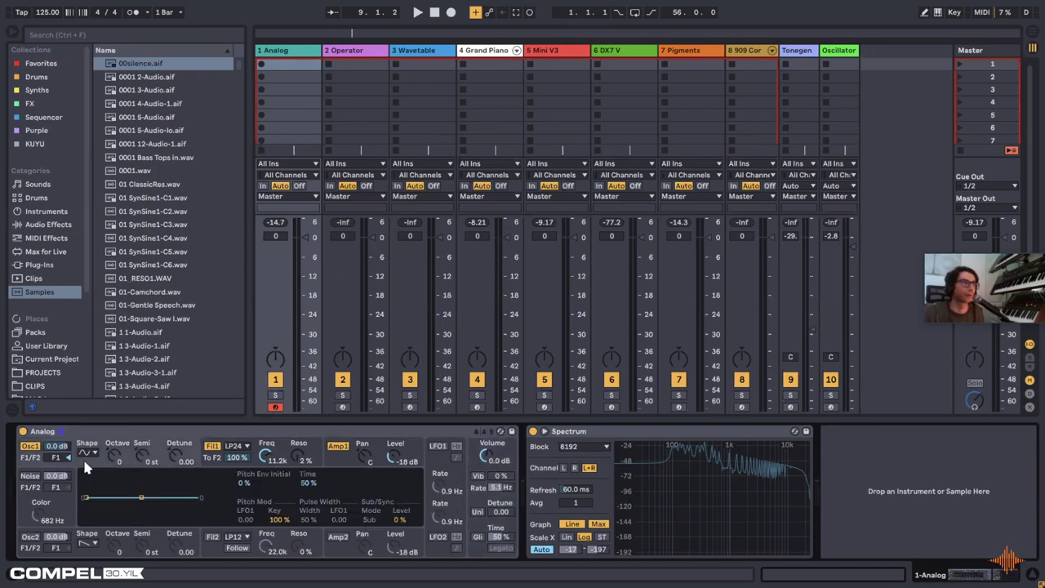
click(95, 455)
click(93, 464)
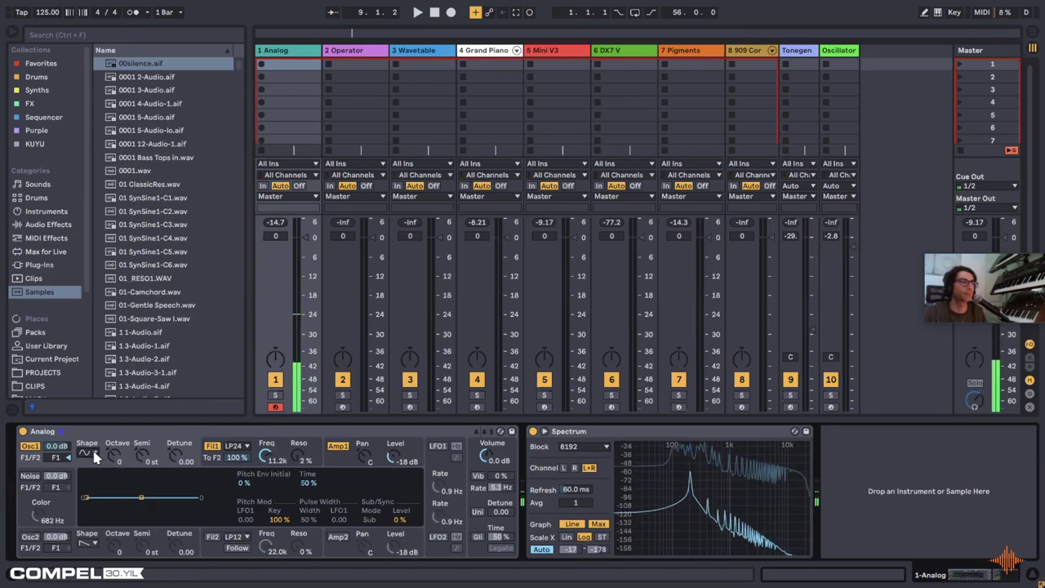
drag(116, 454, 116, 467)
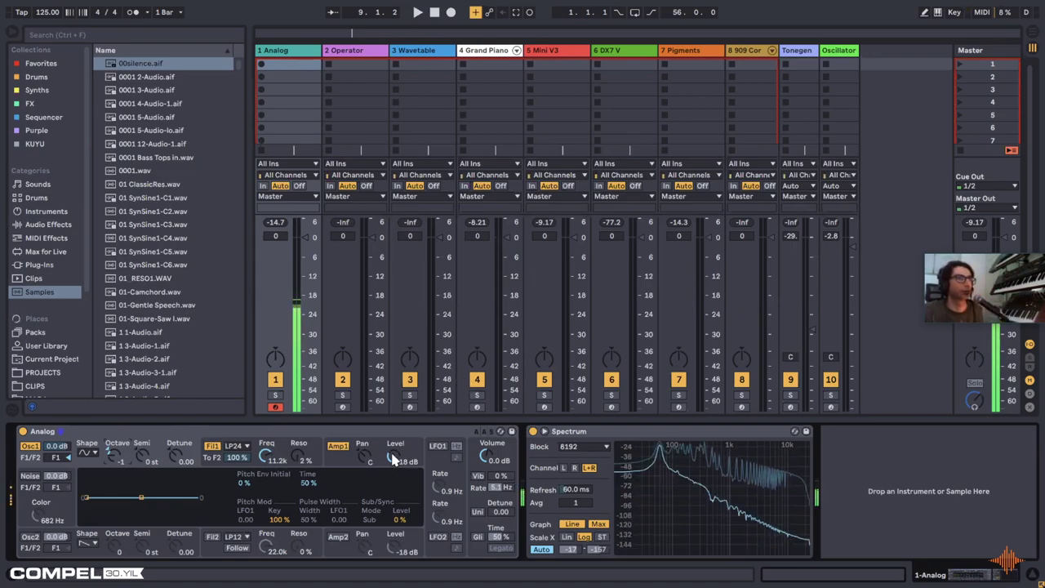
drag(392, 459, 392, 441)
mouse_move(669, 448)
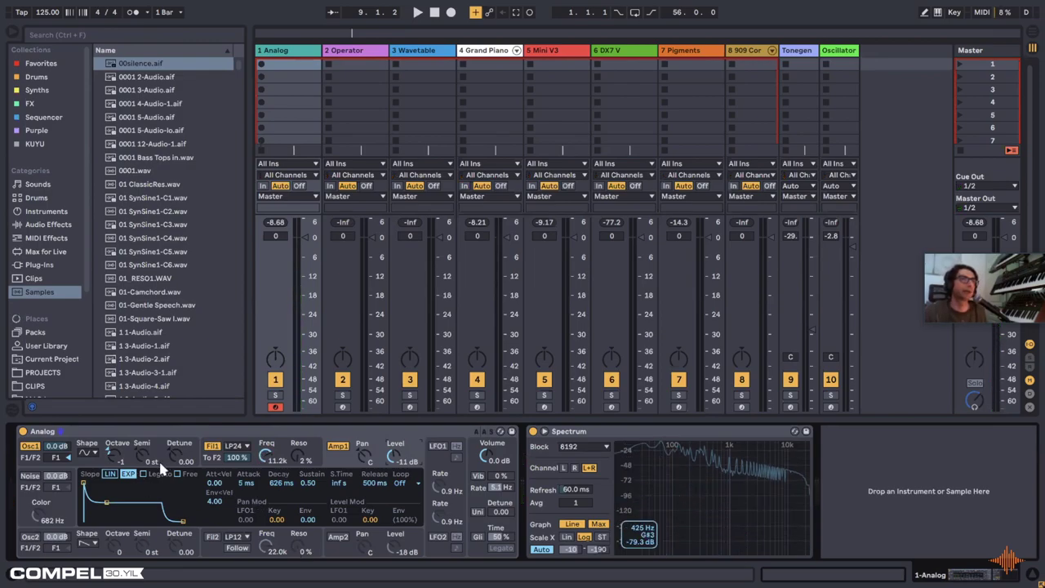
Step: Turn off Analog's Fil1 and enable Osc2 with a sawtooth shape
click(213, 447)
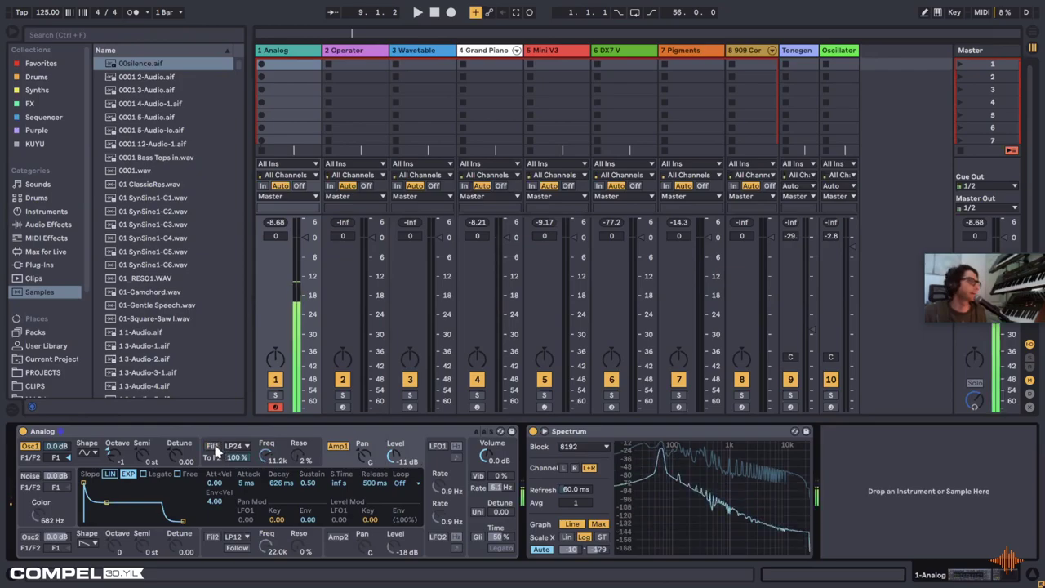
click(29, 539)
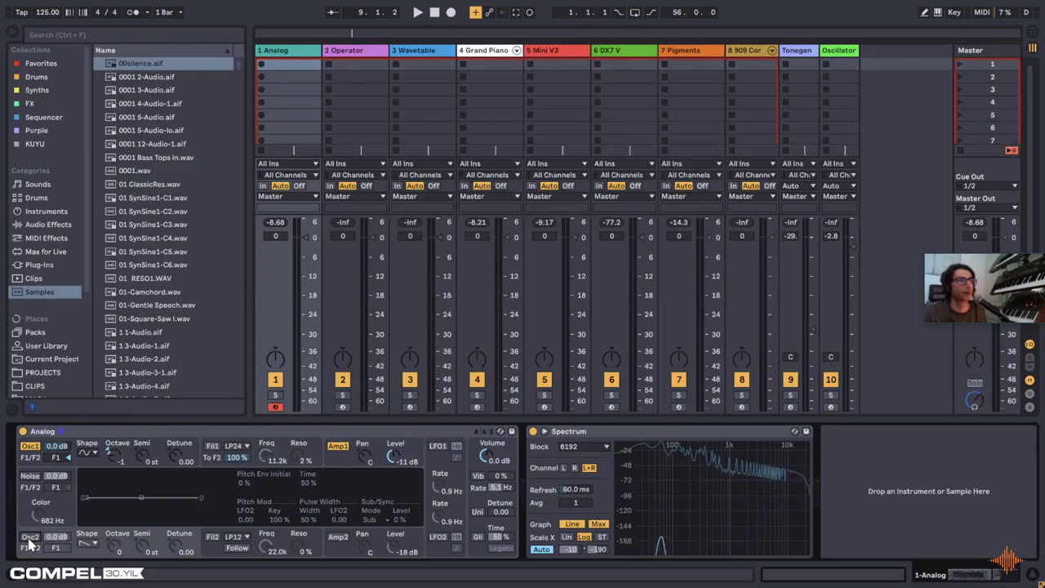
click(86, 543)
click(84, 511)
click(85, 543)
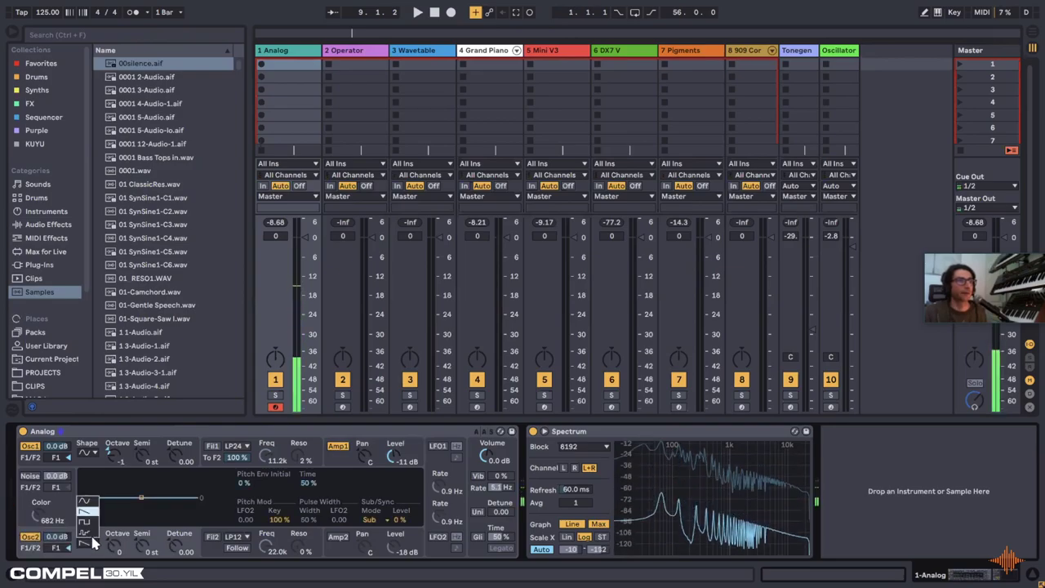
click(86, 543)
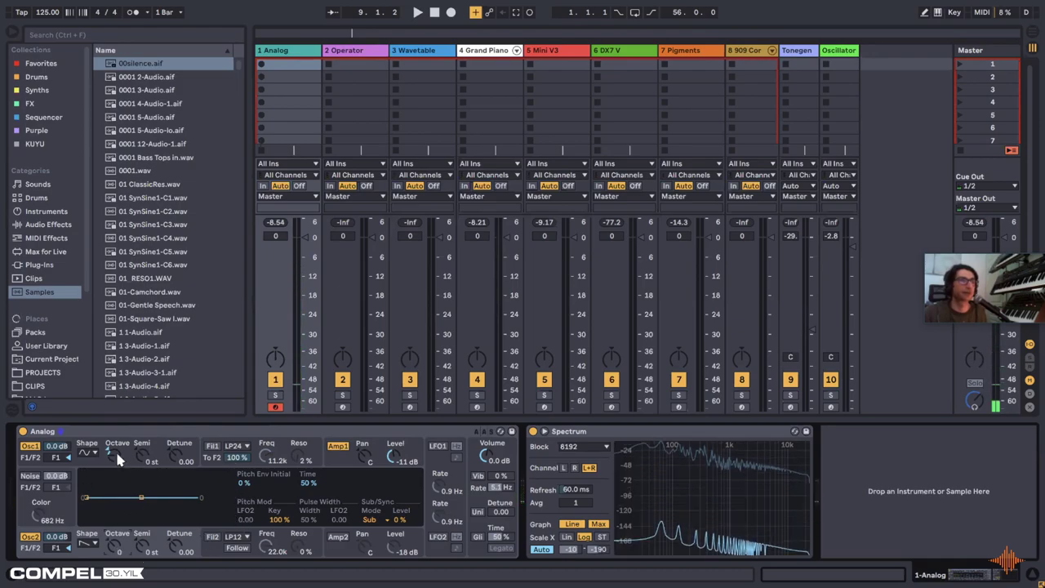
drag(118, 458, 105, 470)
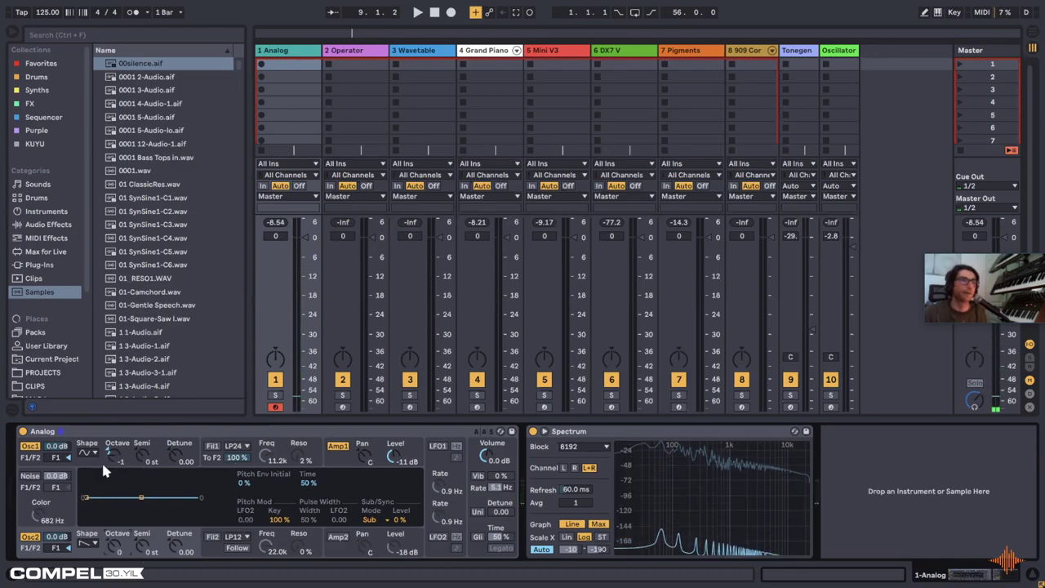
Step: Compare the sound with Analog's Fil1 switched on and off, leaving the filter enabled
click(216, 460)
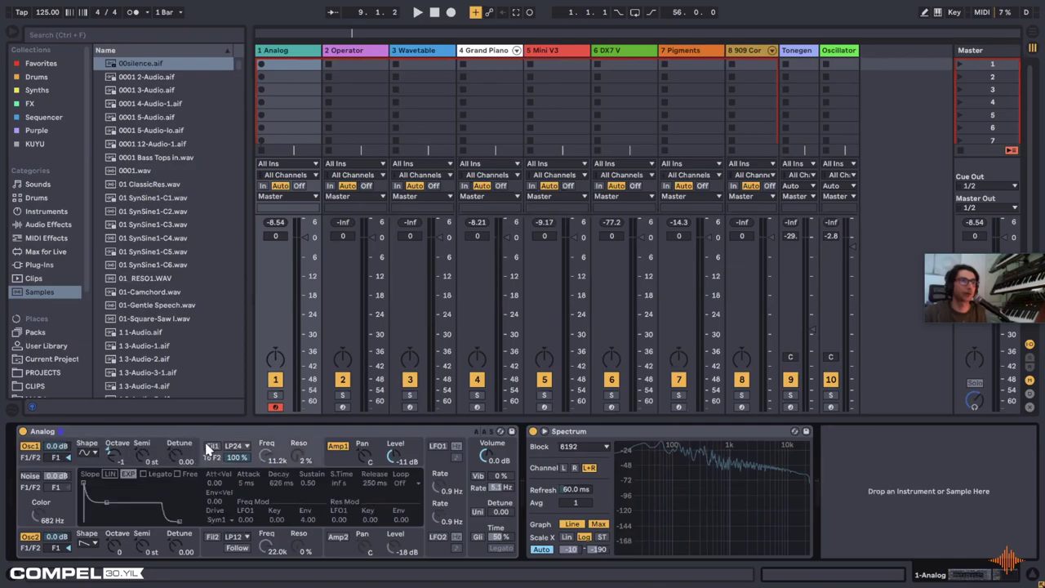
click(212, 447)
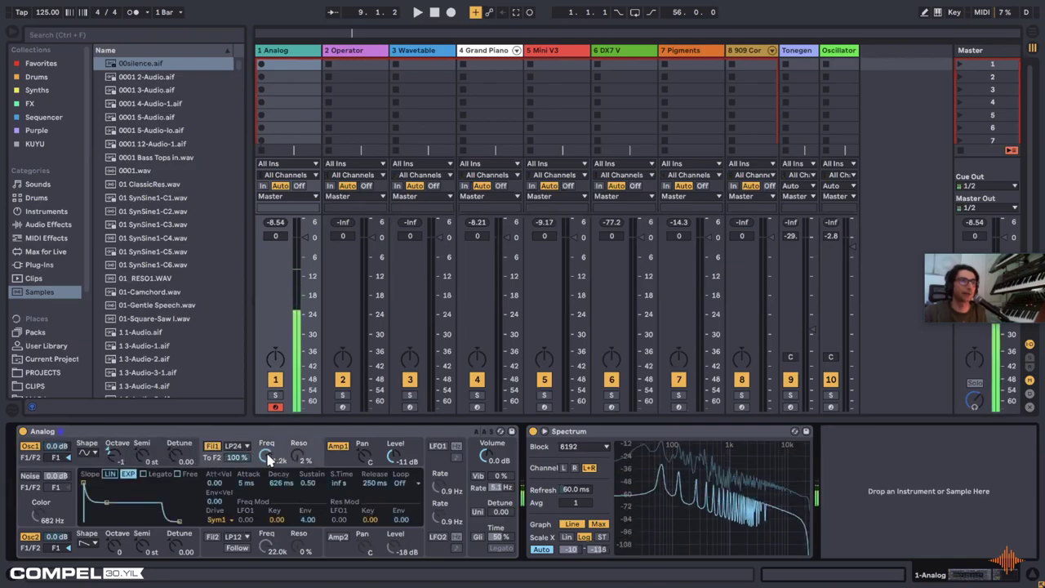
click(214, 451)
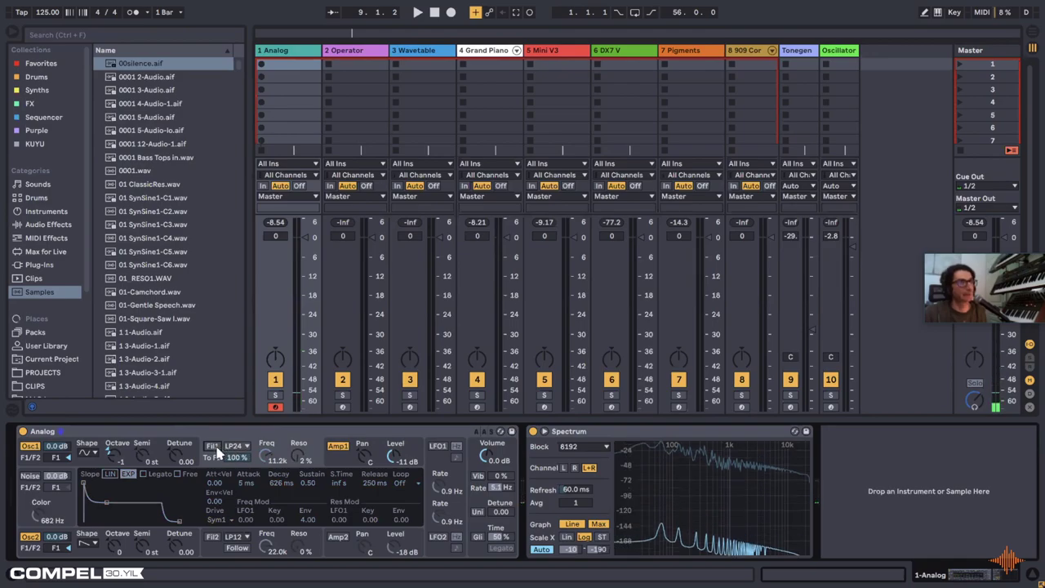
click(212, 448)
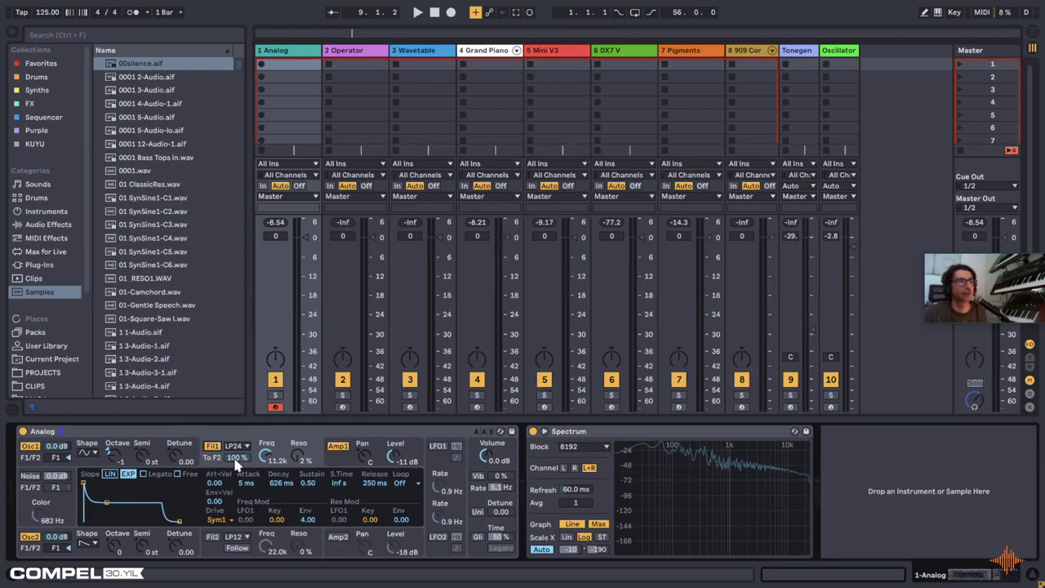
Step: Sweep Fil1's cutoff and resonance, setting the frequency to 576 and the resonance to 23 %
click(237, 458)
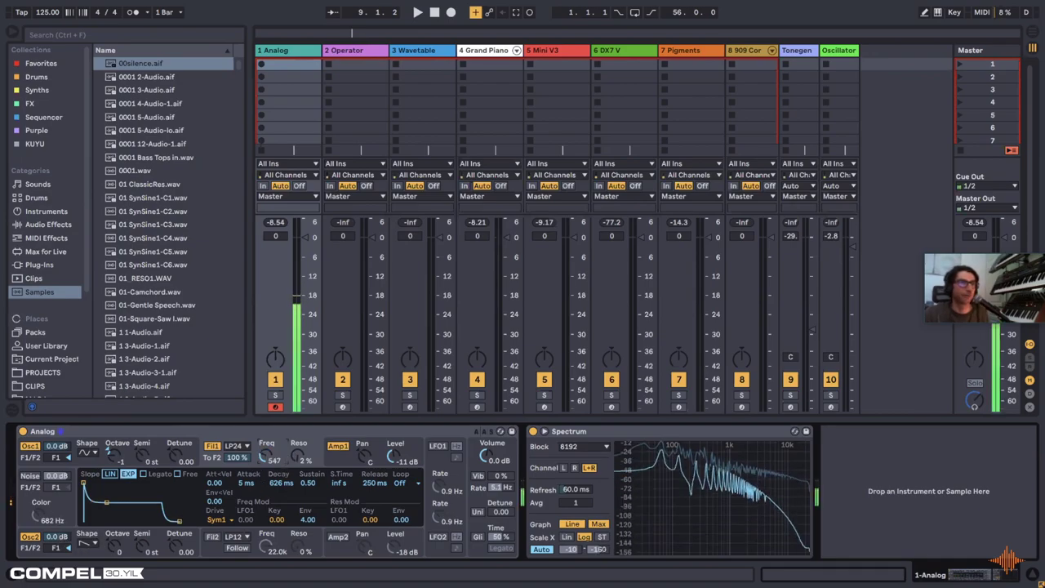
drag(271, 455, 272, 424)
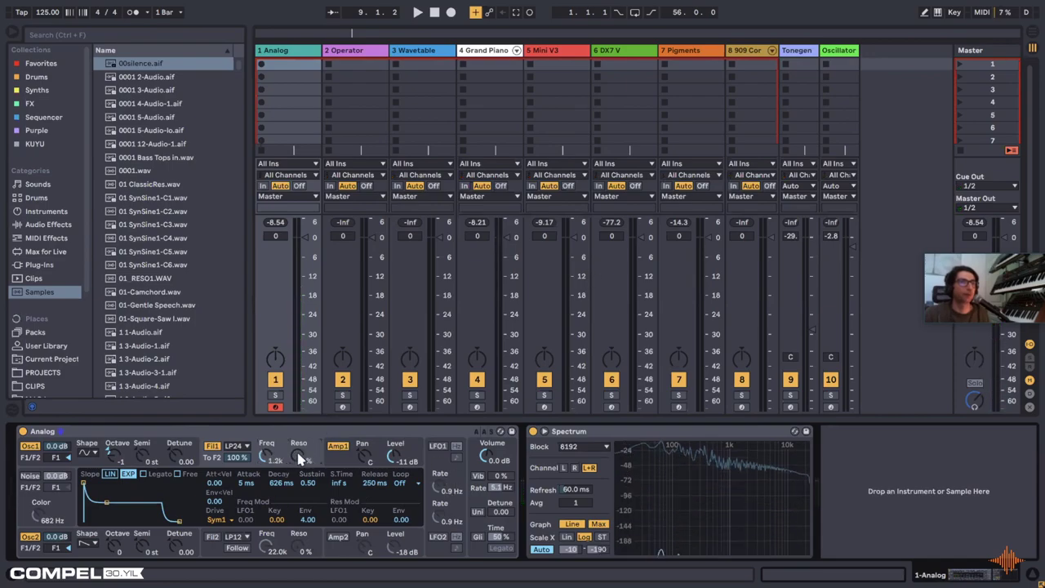
drag(299, 454, 297, 459)
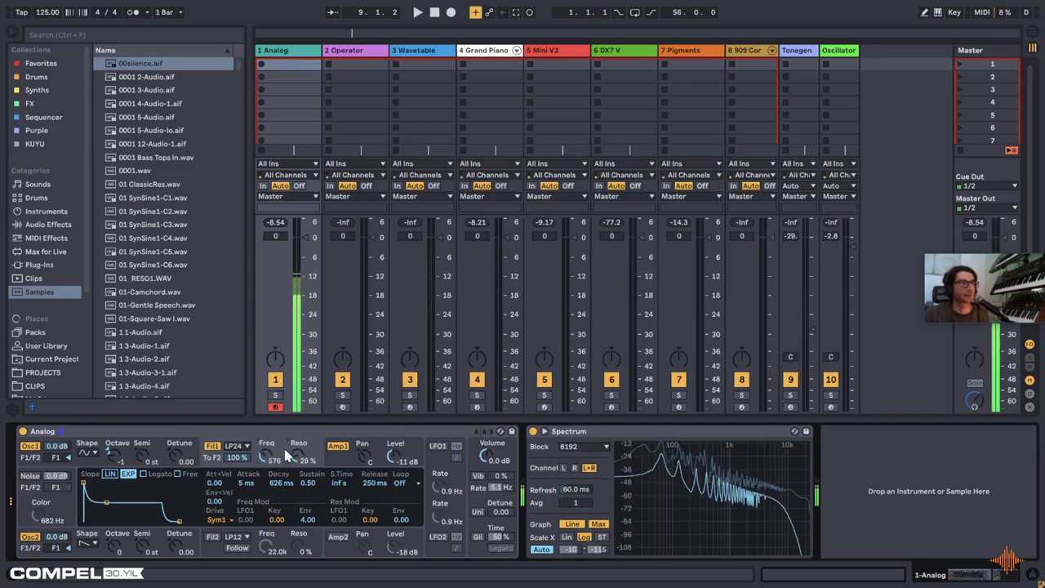
drag(266, 454, 298, 464)
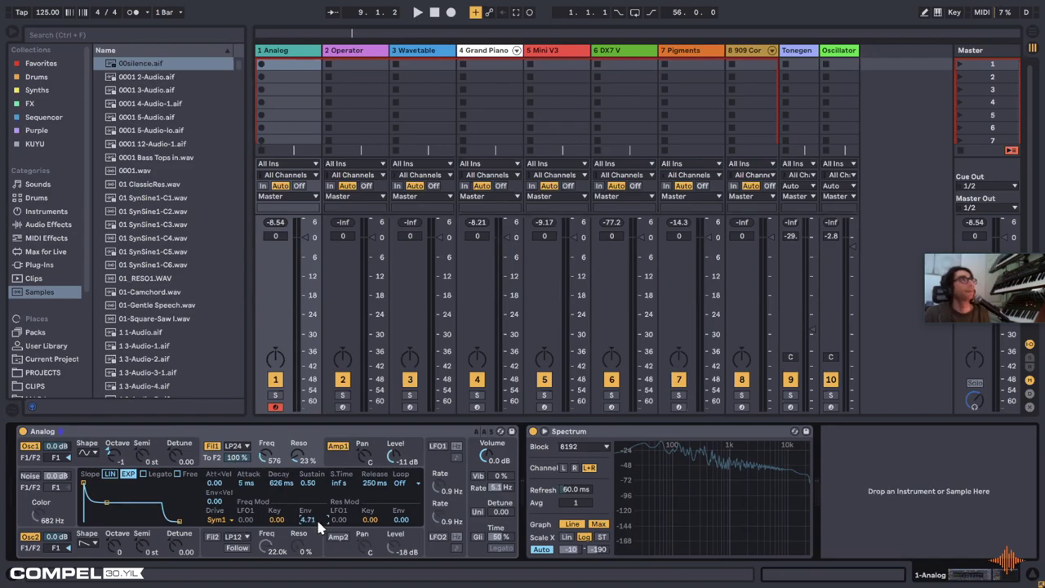
Step: Try different envelope amounts for Fil1's frequency modulation, up to 16.00
drag(316, 519, 323, 548)
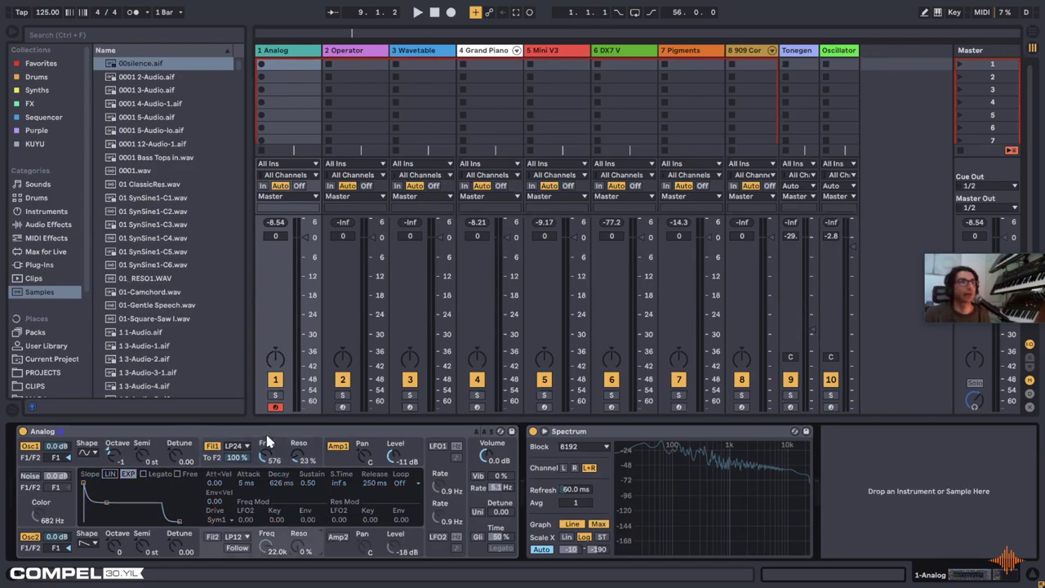
key(ctrl+z)
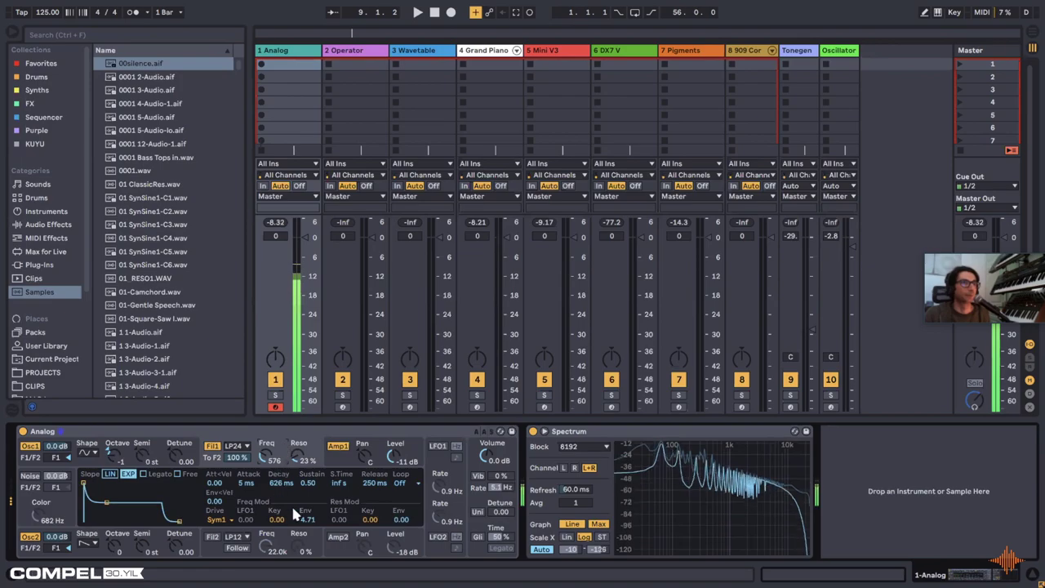
drag(308, 519, 308, 457)
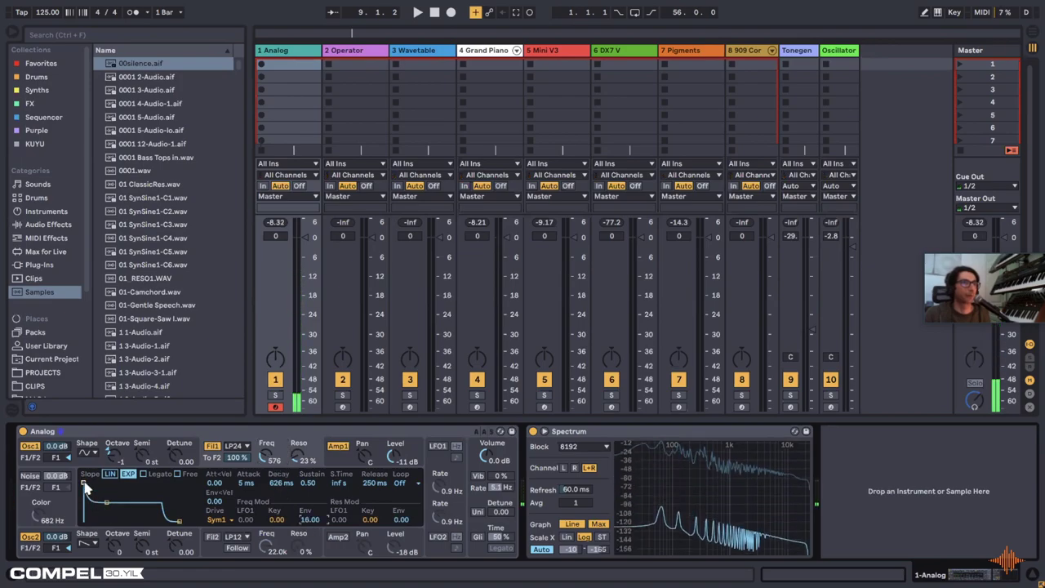
Step: Set Fil1's envelope to 169 ms decay and 0.00 sustain, its envelope frequency modulation to 7.02, and the filter frequency to 547
drag(84, 482, 102, 513)
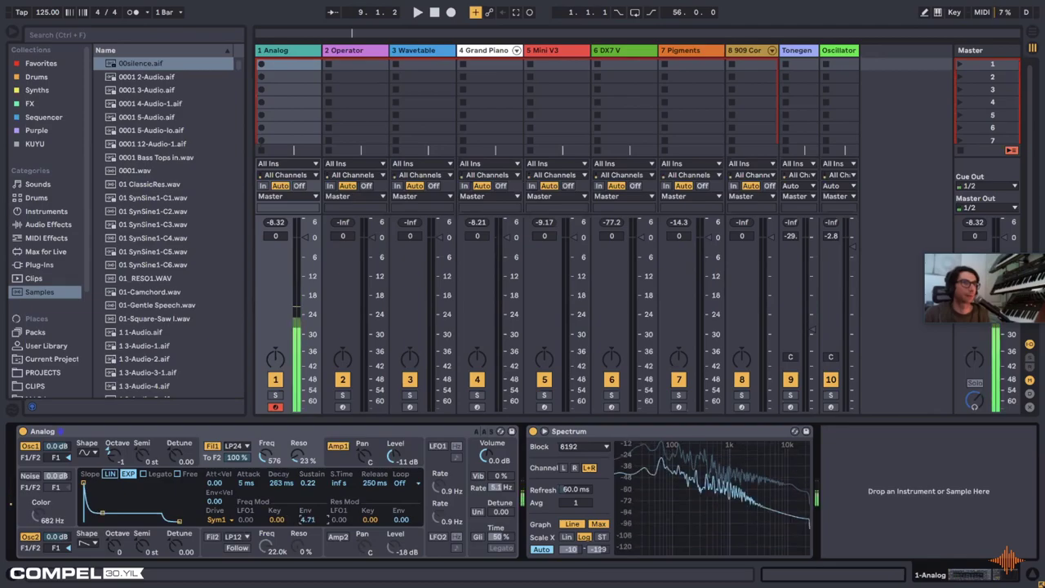
drag(309, 519, 318, 523)
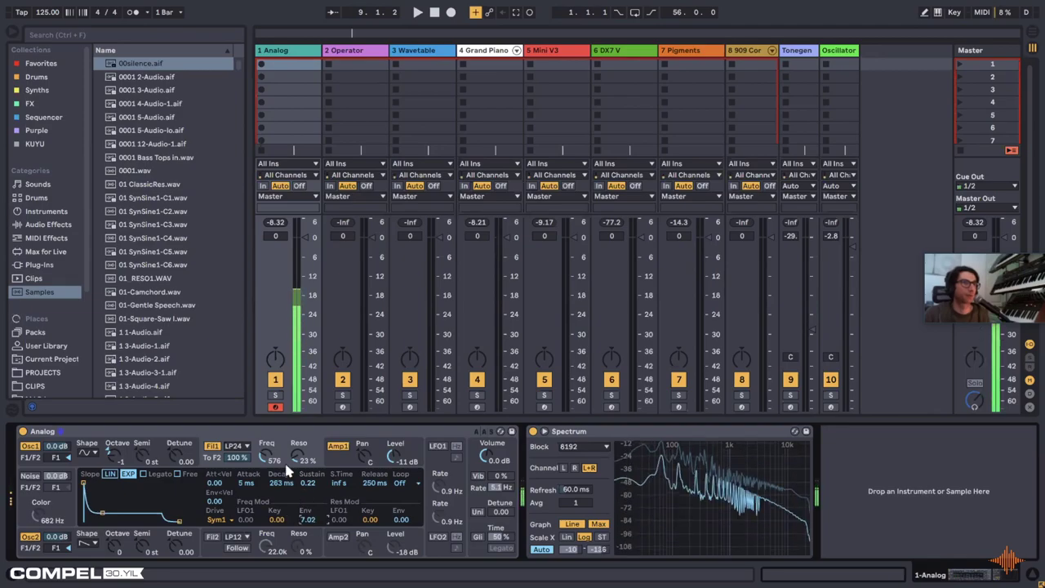
scroll(271, 458, down, 2)
drag(102, 517, 104, 522)
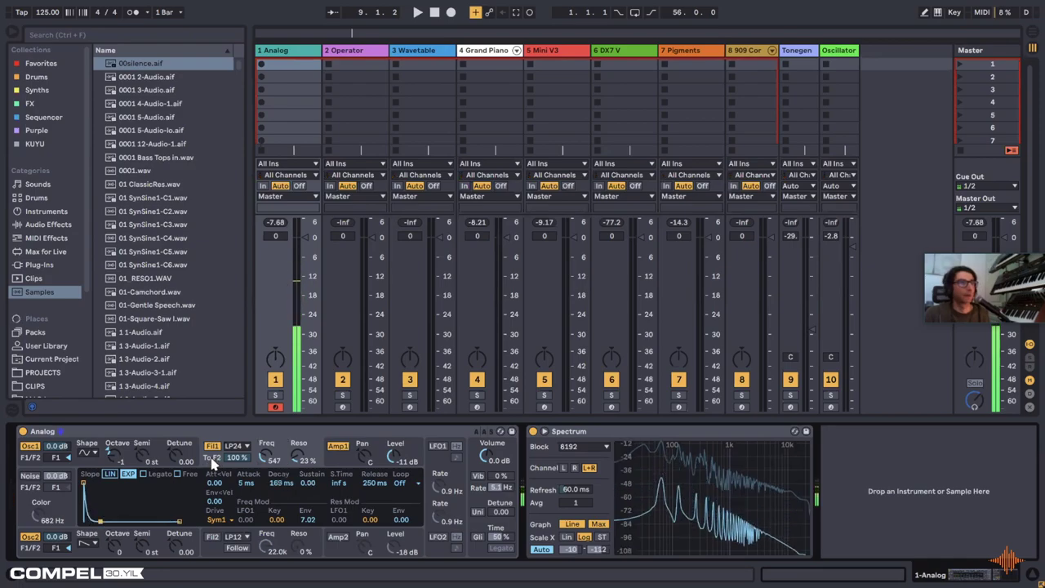
click(107, 443)
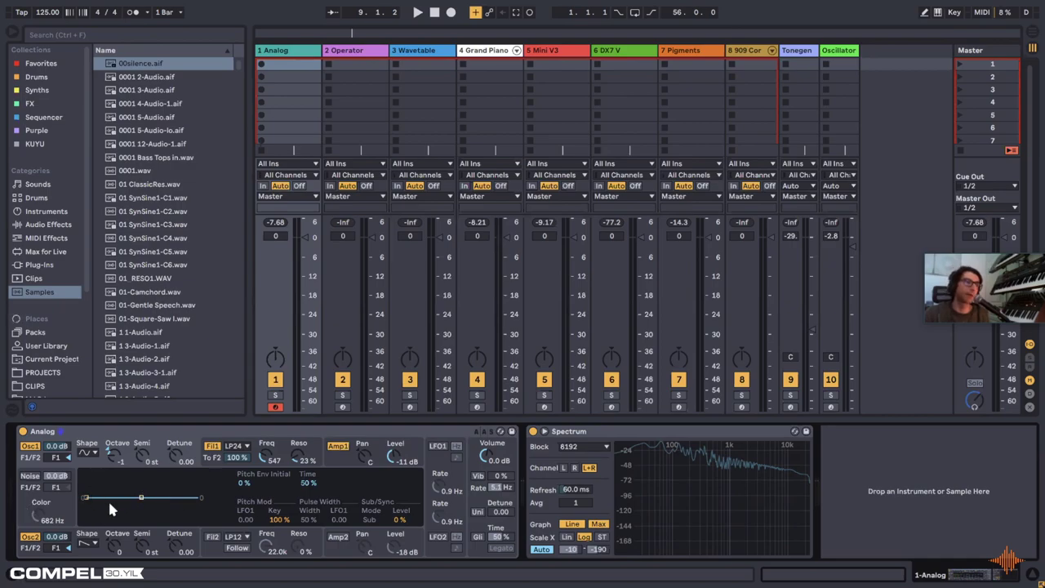
Step: Try Osc1 pitch envelope initial amounts such as 100 % and -6 %, and return the amount to 0 %
drag(88, 502, 86, 476)
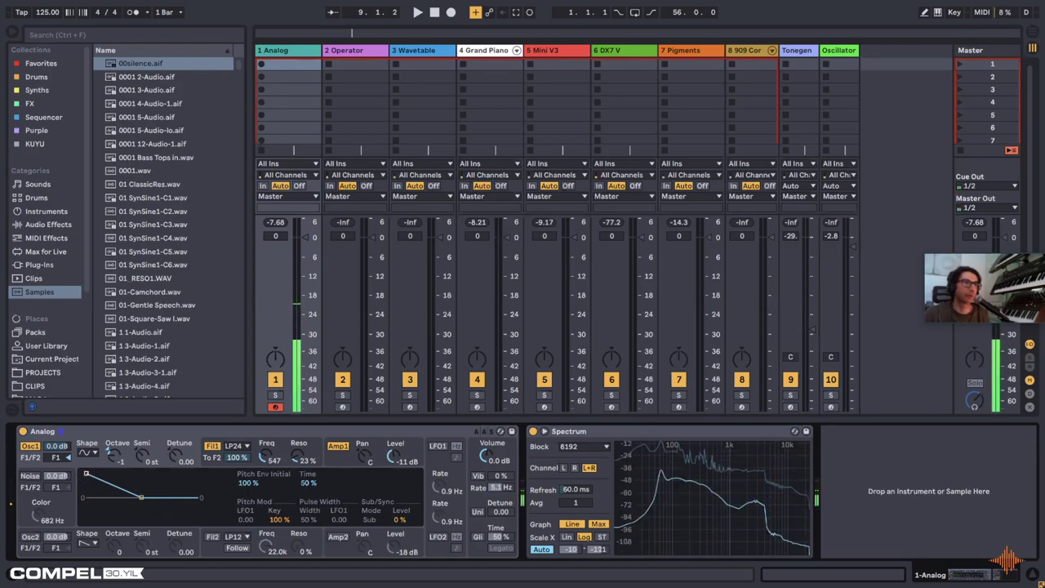
drag(87, 475, 85, 497)
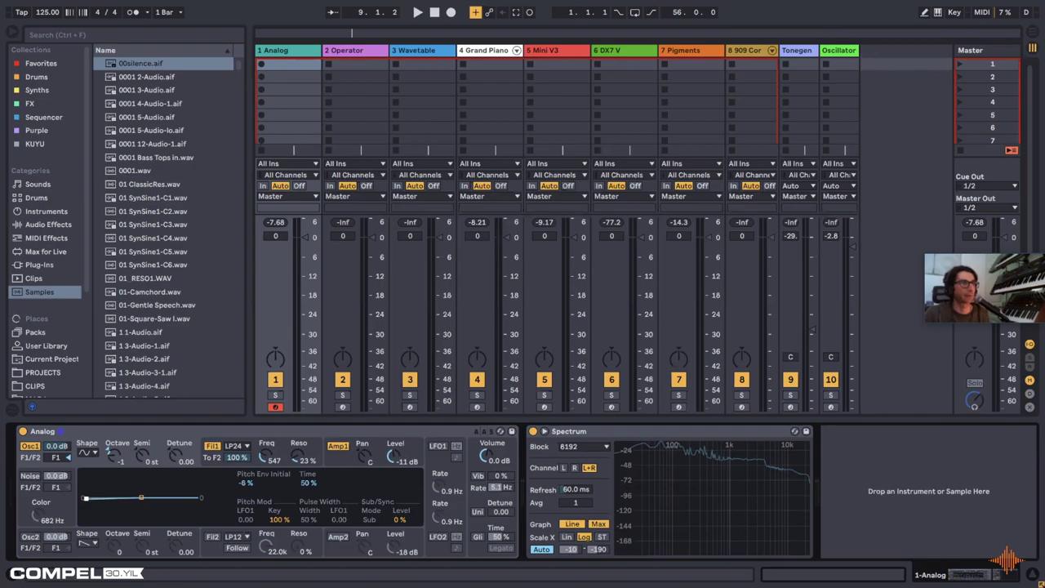
drag(85, 497, 87, 500)
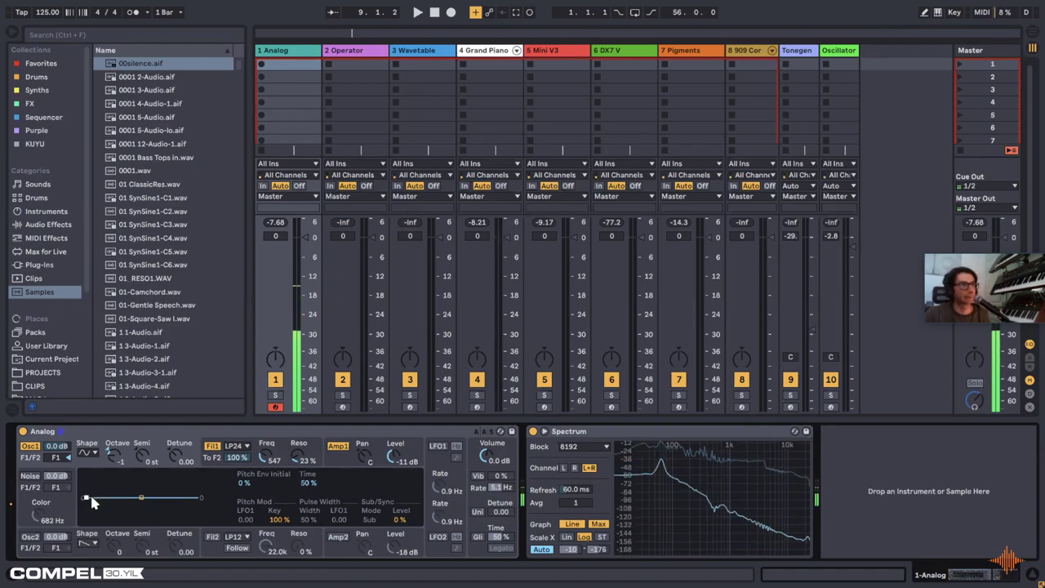
drag(86, 496, 89, 499)
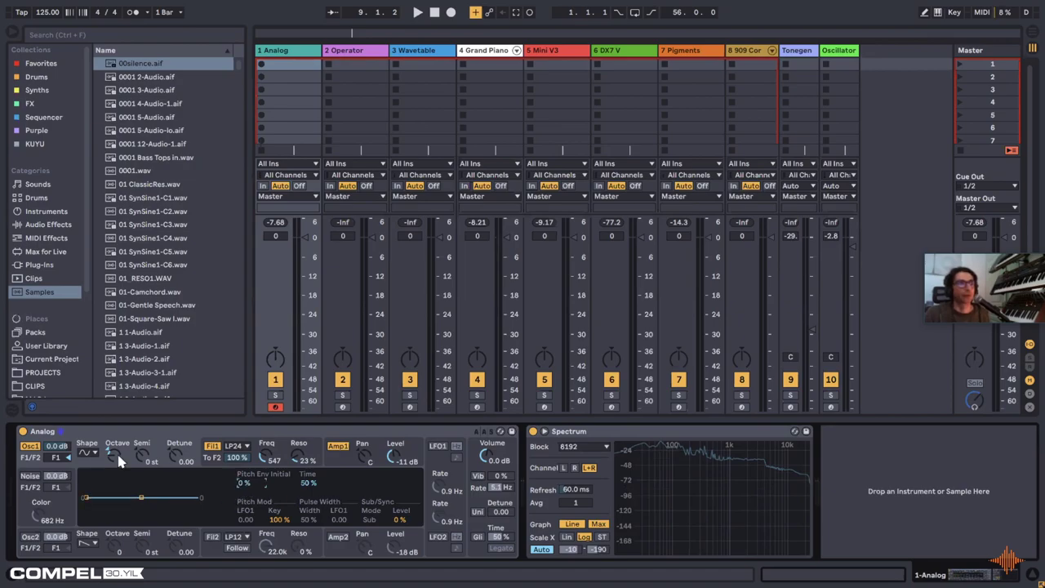
Step: Switch on Osc2 and bring Fil1's frequency to 447
click(261, 447)
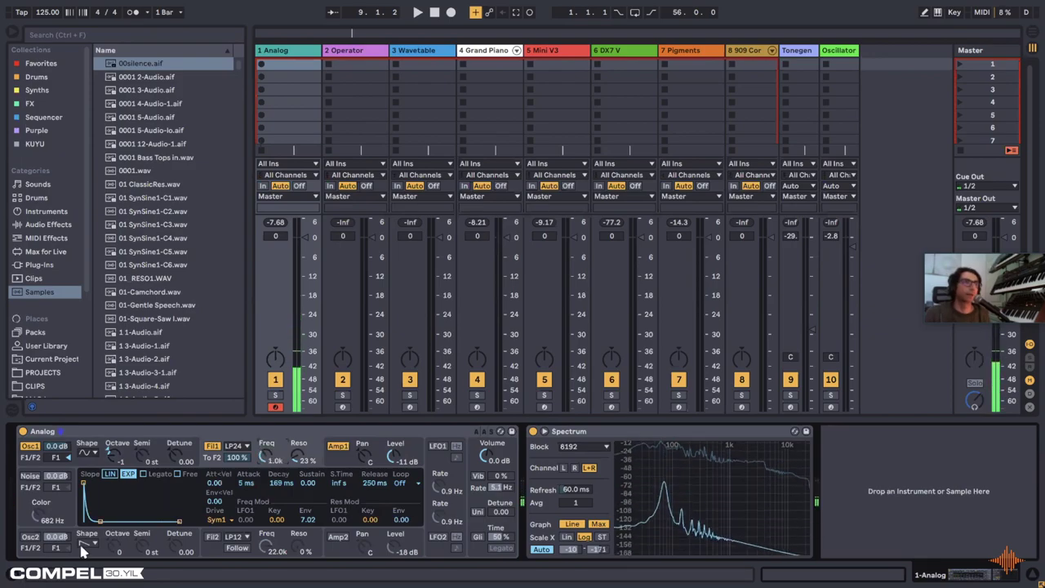
click(32, 538)
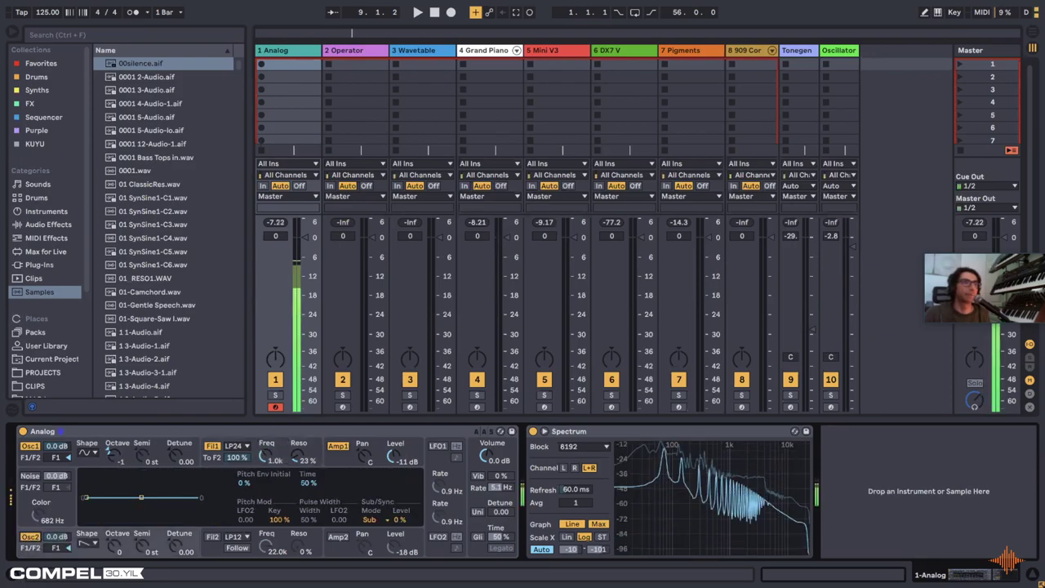
click(261, 454)
Step: Set Fil1's envelope to 723 ms decay, 0.00 sustain and 5 ms release, and the filter frequency to 424
click(343, 459)
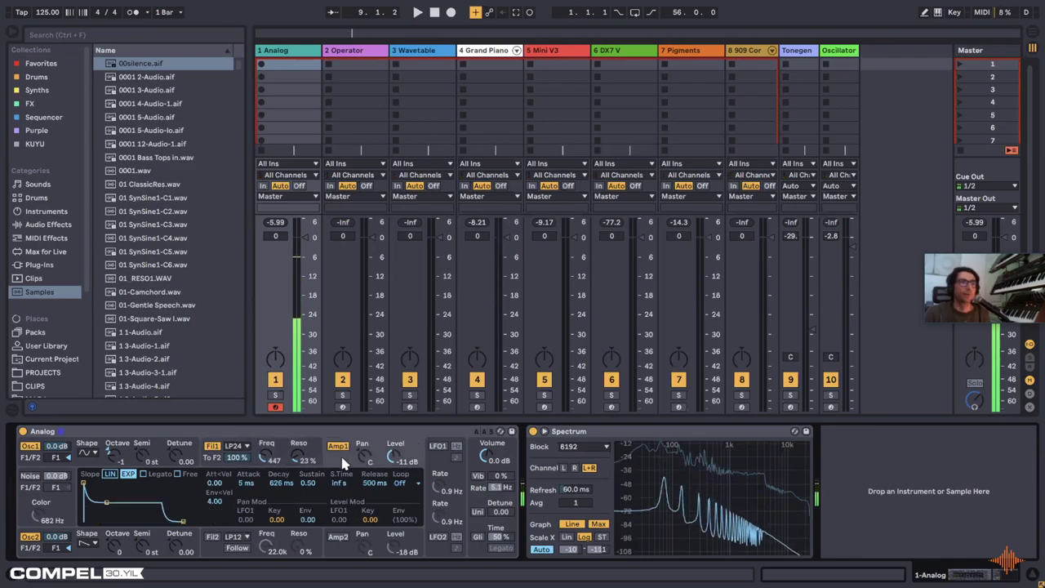
click(250, 461)
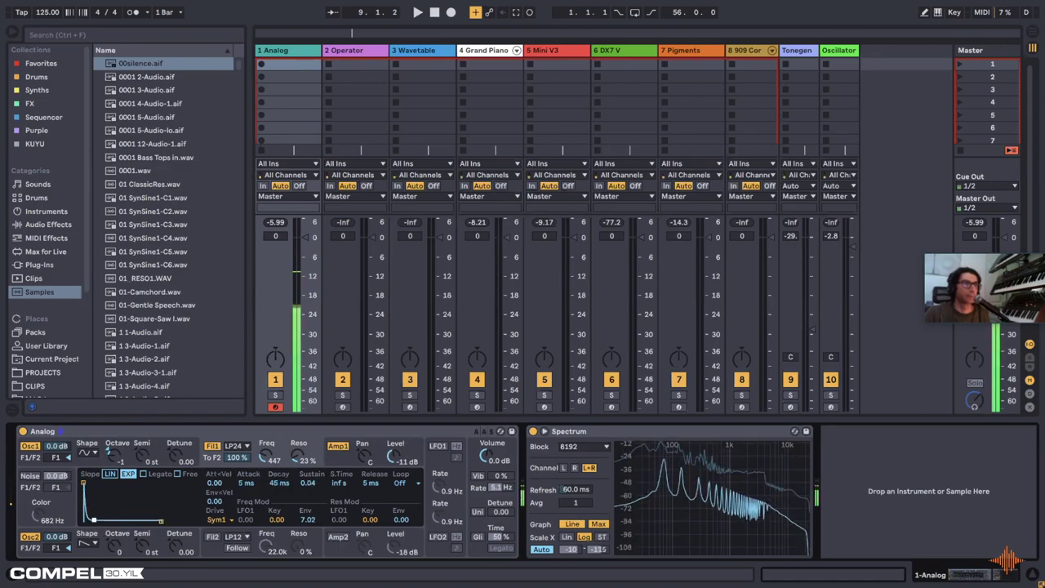
drag(308, 484, 307, 481)
drag(99, 519, 107, 528)
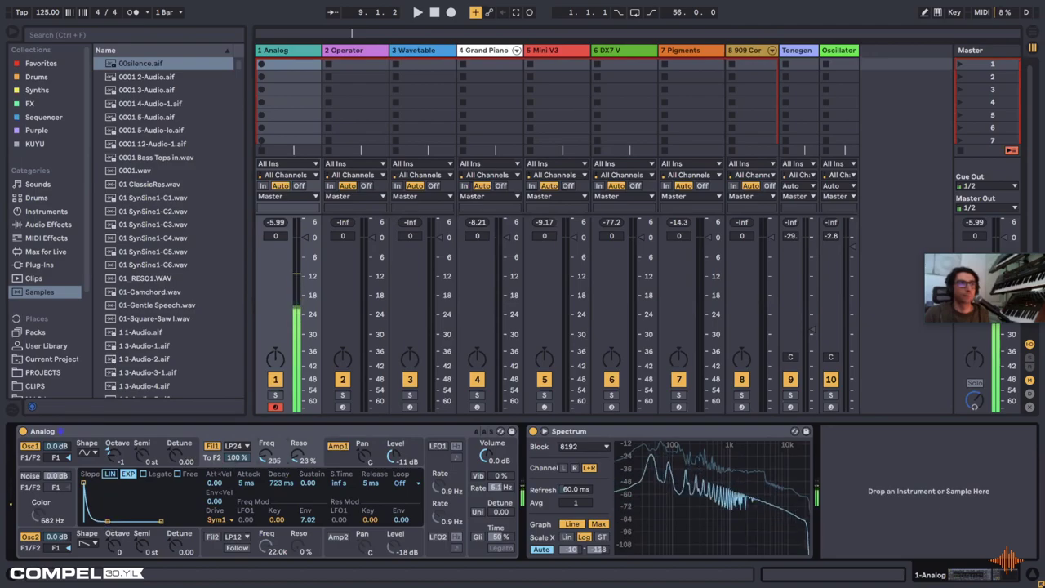
drag(271, 459, 271, 445)
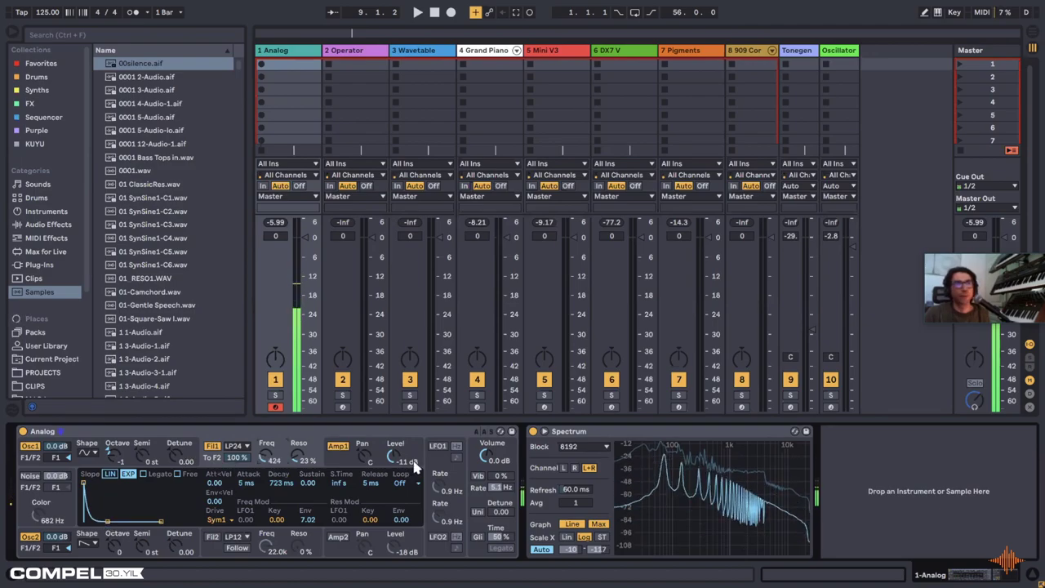
Step: Try a 15.0 s attack on Amp1's envelope, and set it to 5 ms attack, 70 ms decay, 0.16 sustain and 5 ms release
click(344, 463)
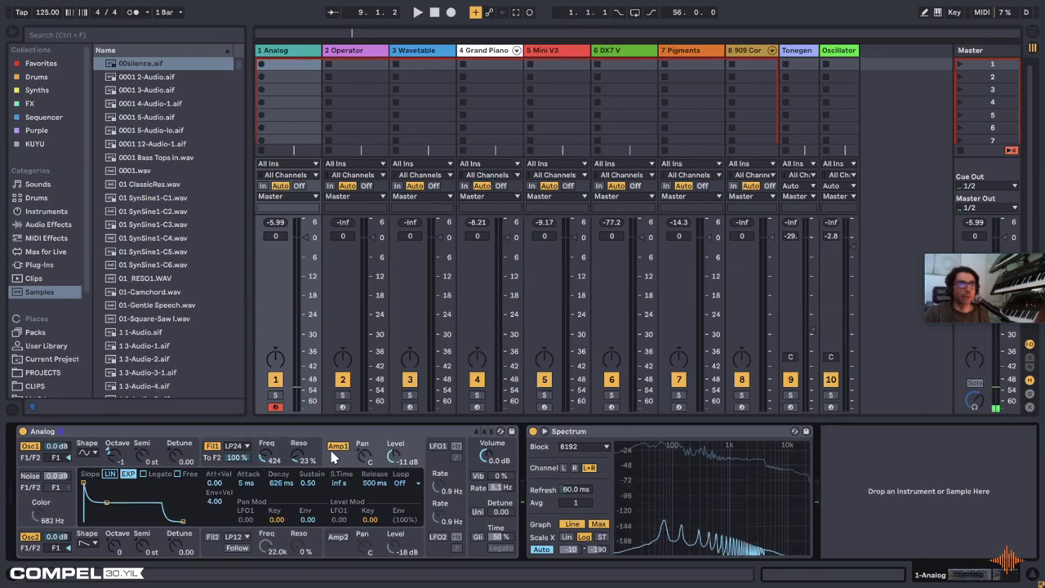
drag(84, 483, 423, 462)
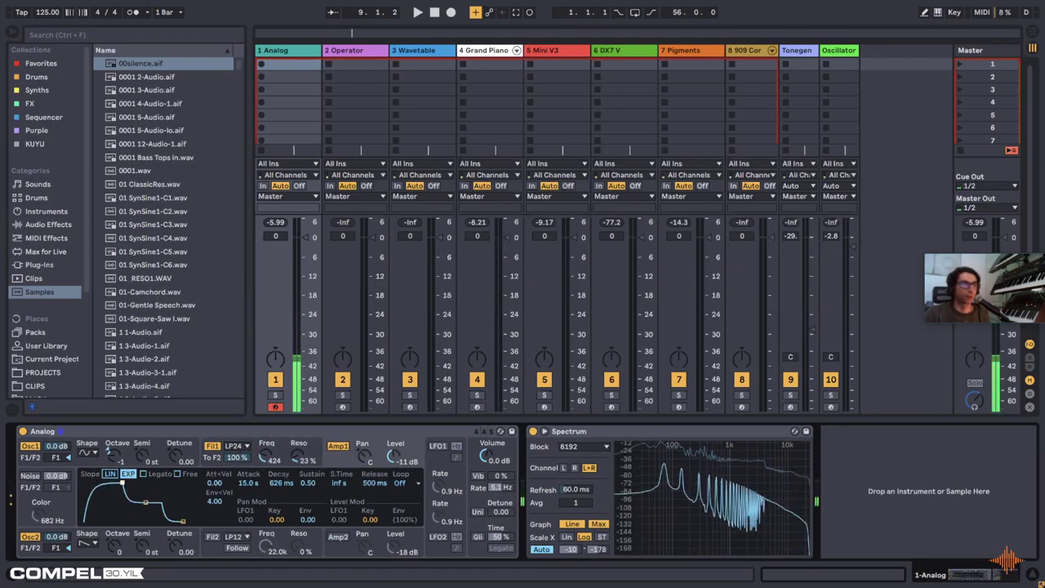
drag(124, 484, 83, 483)
drag(183, 520, 99, 515)
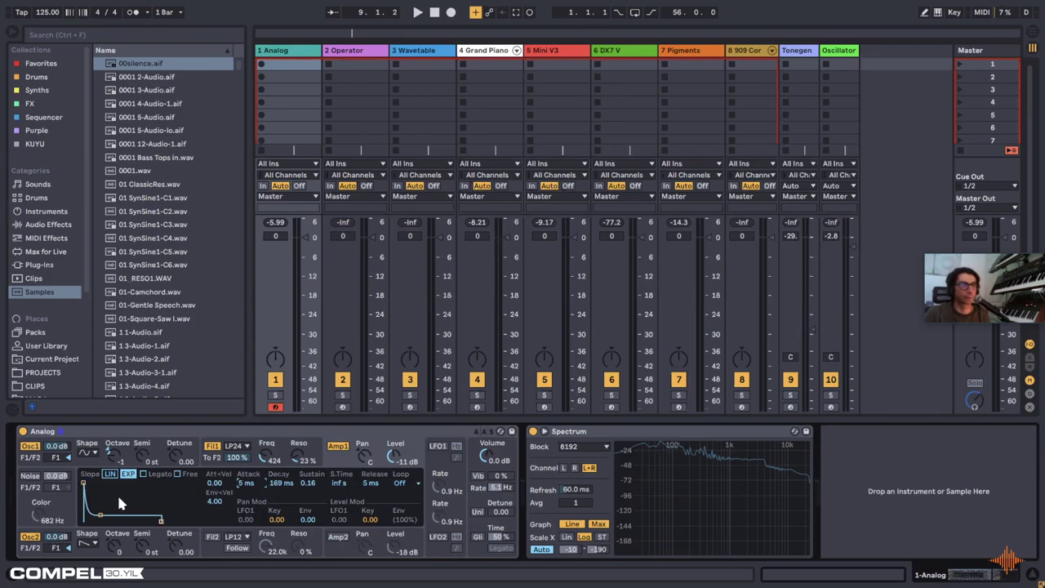
drag(102, 517, 94, 516)
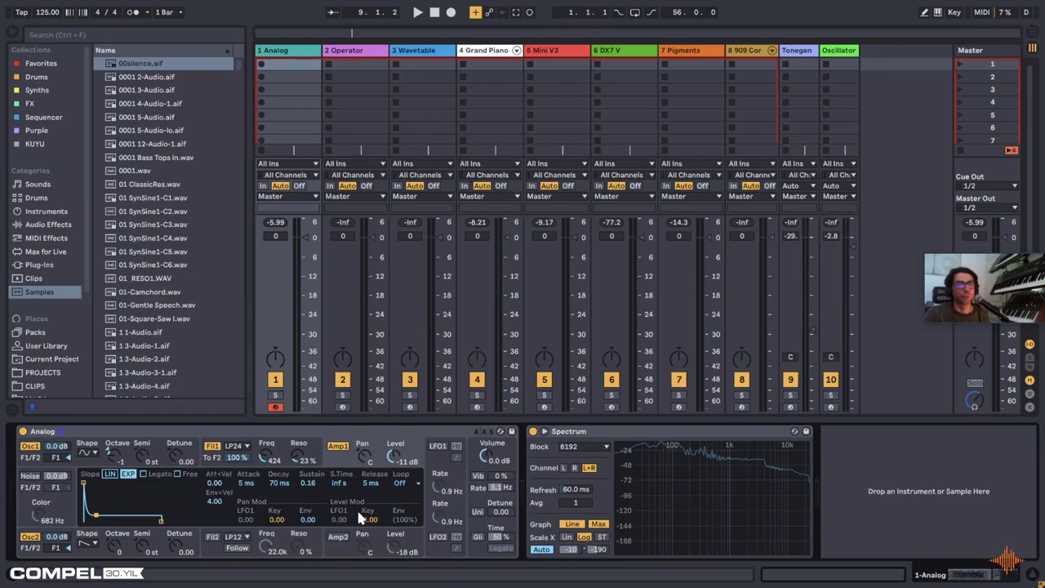
Step: Enable LFO1 at 3.9 Hz and modulate Amp1's level with it by 0.83, with the amp level at -2.3 dB
click(437, 447)
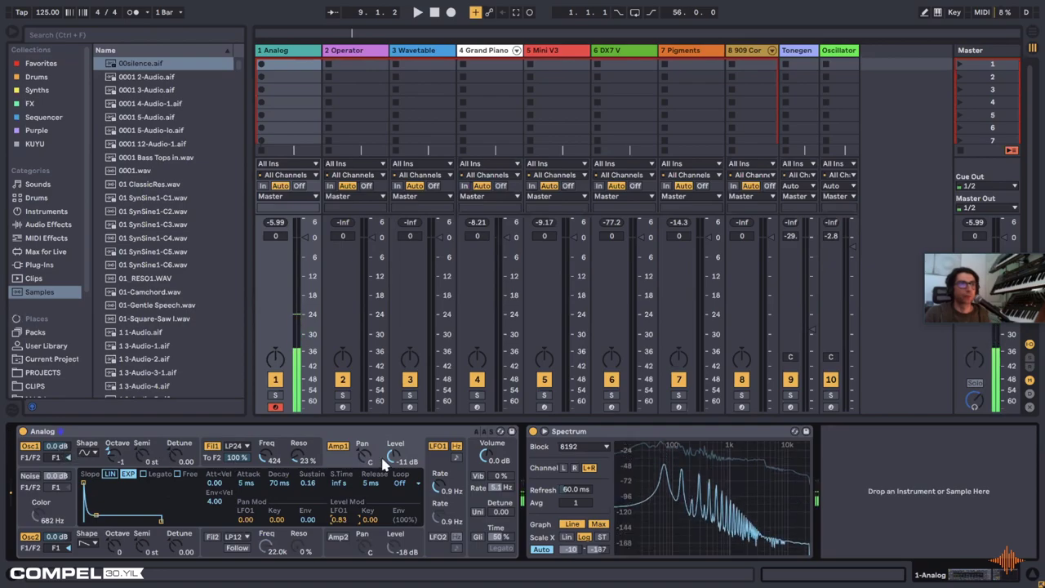
drag(392, 458, 392, 433)
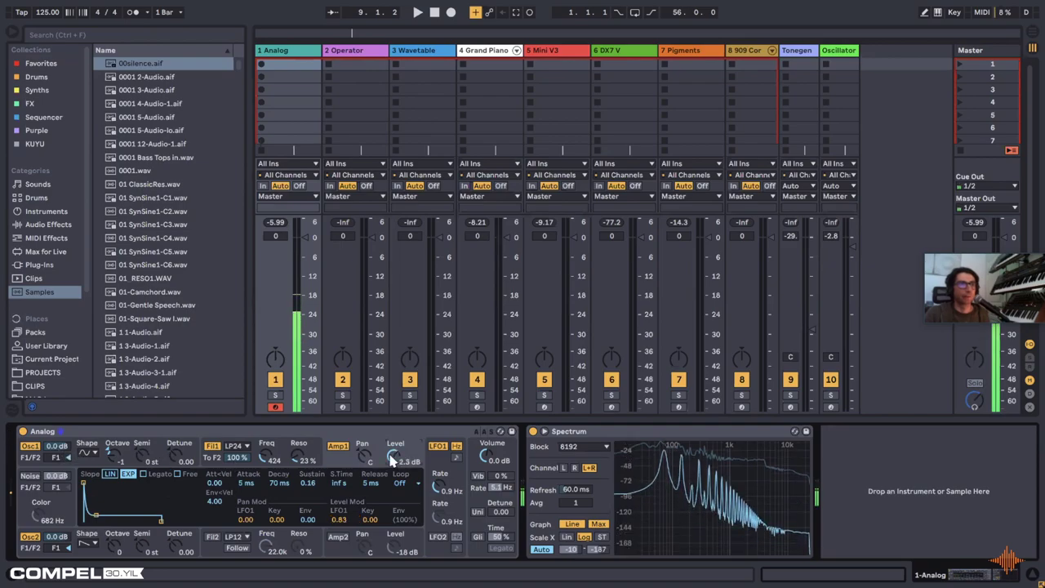
drag(446, 483, 445, 472)
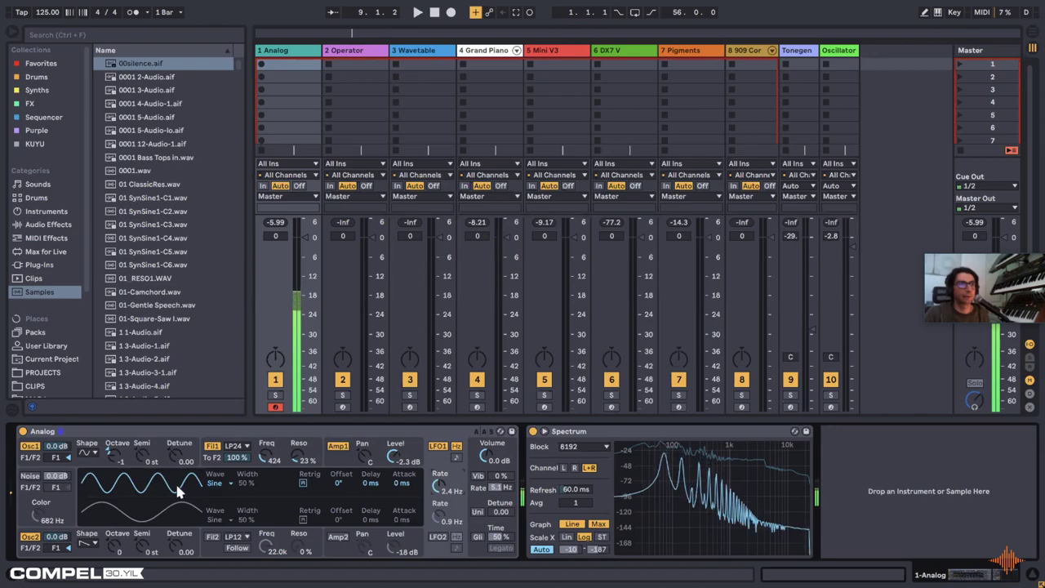
click(415, 460)
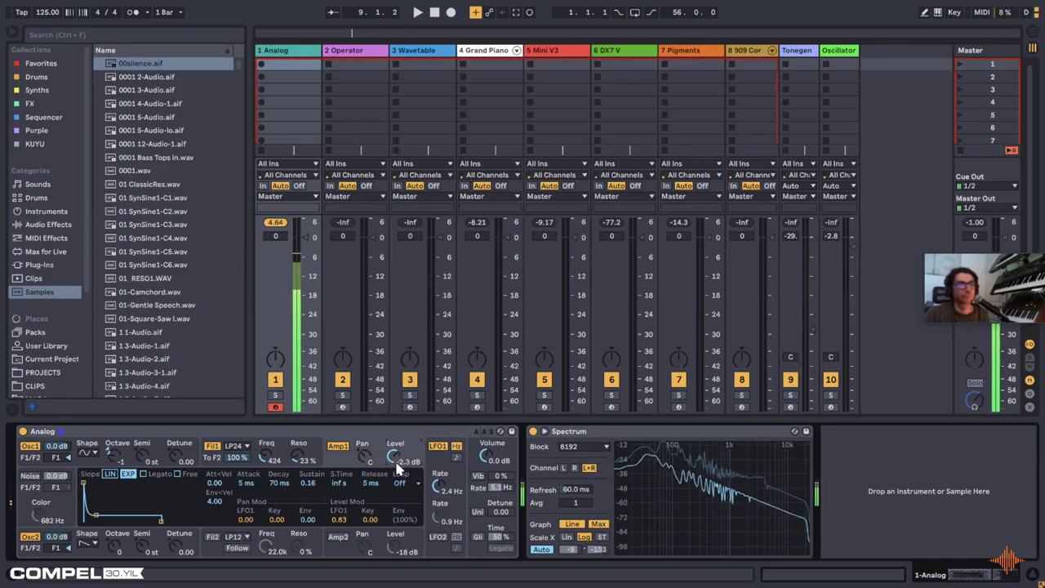
mouse_move(443, 492)
mouse_down()
mouse_move(444, 515)
mouse_move(443, 490)
mouse_up()
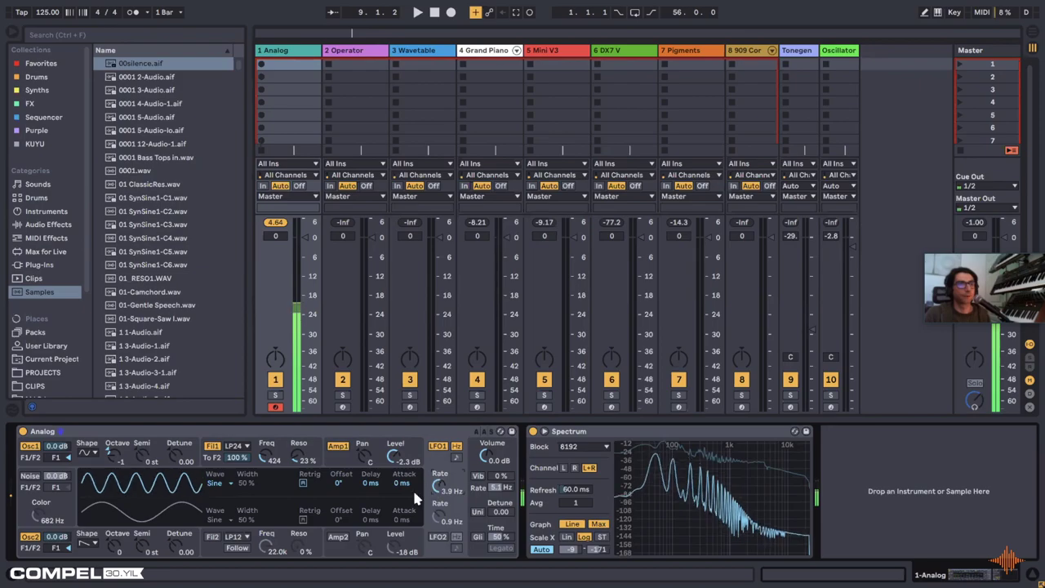
click(365, 455)
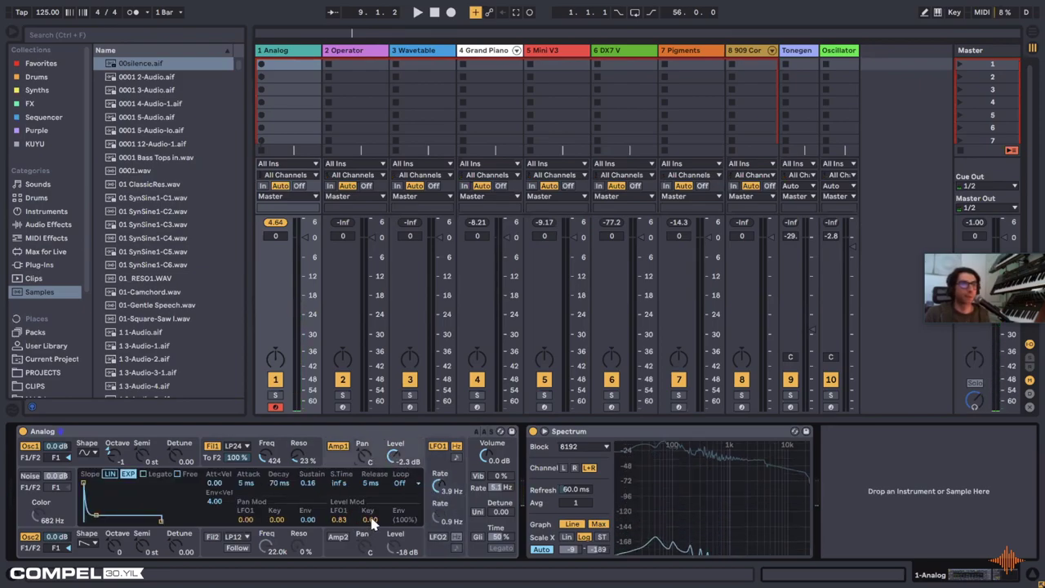
Step: Try key modulation of Amp1's level, return it to 0.00, and set the amp's LFO1 pan modulation to 0.71
drag(369, 519, 366, 527)
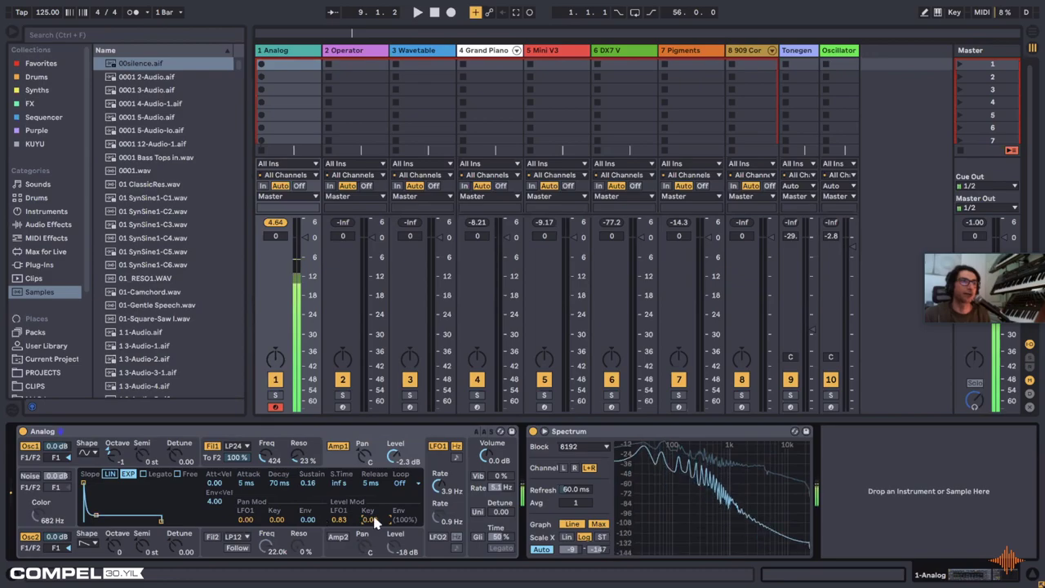
drag(372, 521, 373, 482)
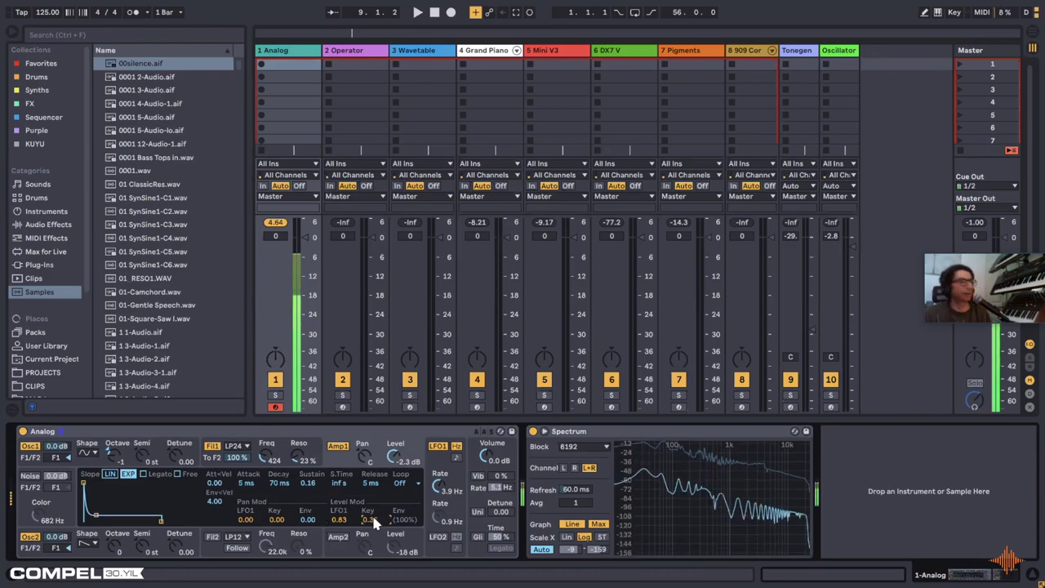
mouse_move(371, 519)
mouse_down()
mouse_move(371, 478)
mouse_move(372, 519)
mouse_up()
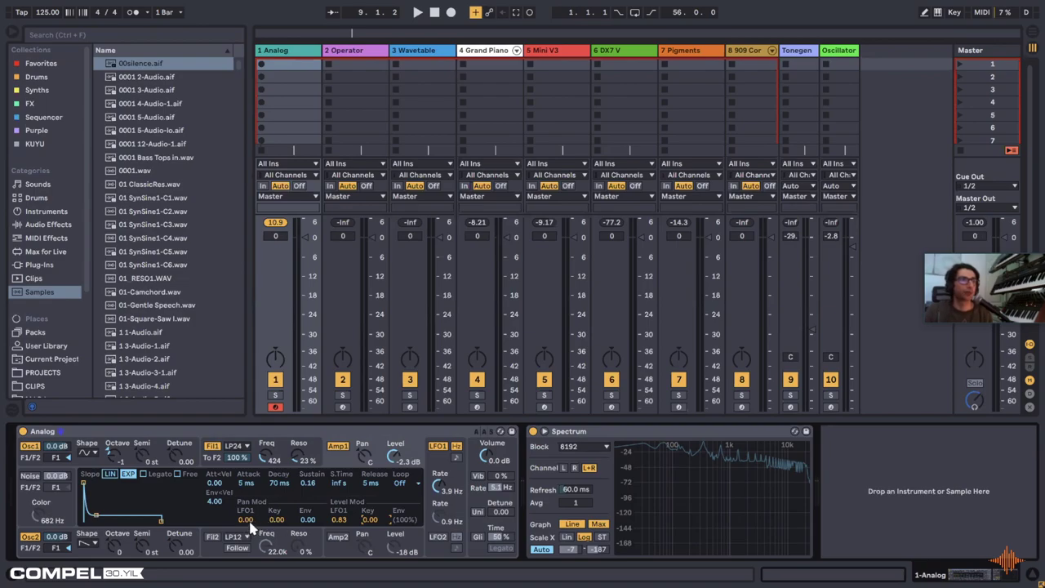
drag(245, 519, 245, 482)
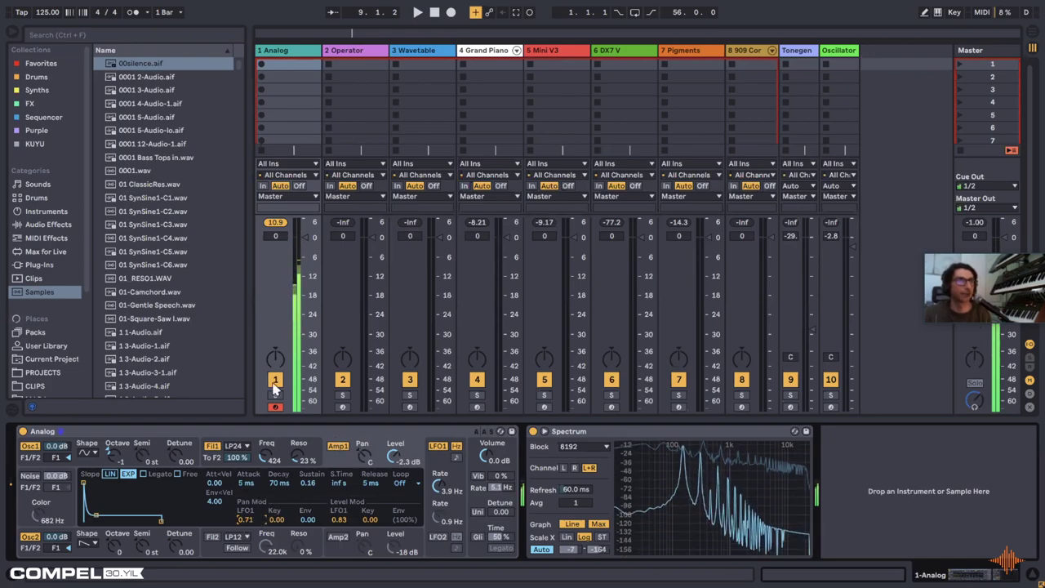
Step: Switch on Fil2 with its frequency at 3.4k, and enable Amp2 while trying its level at -15 dB
click(345, 543)
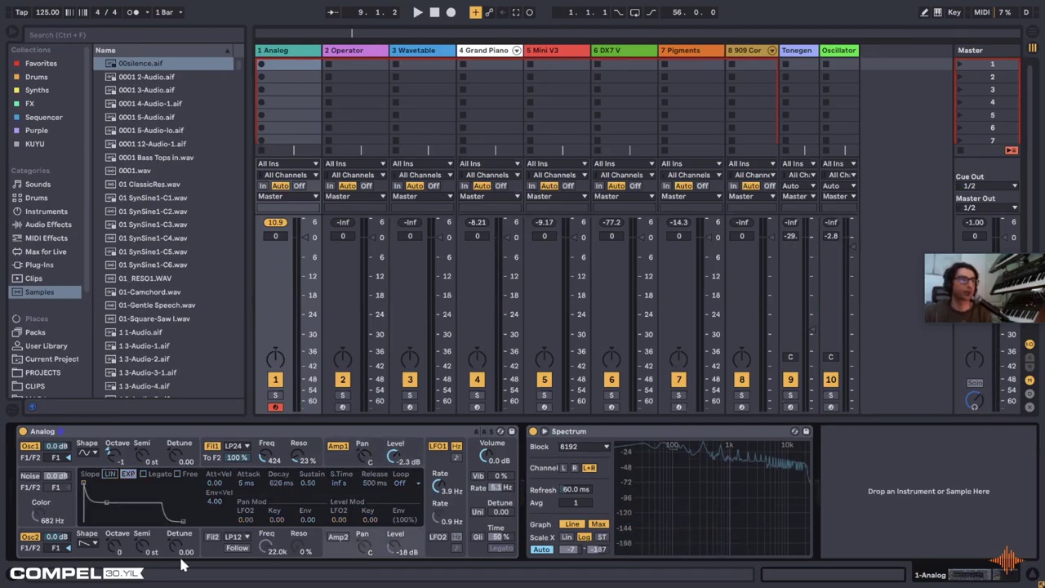
click(214, 538)
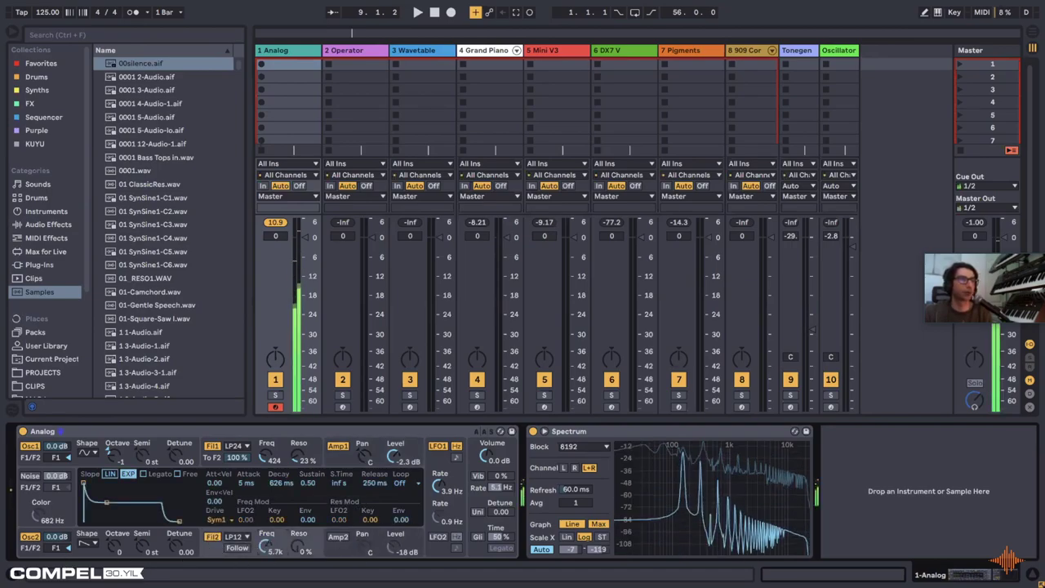
click(339, 446)
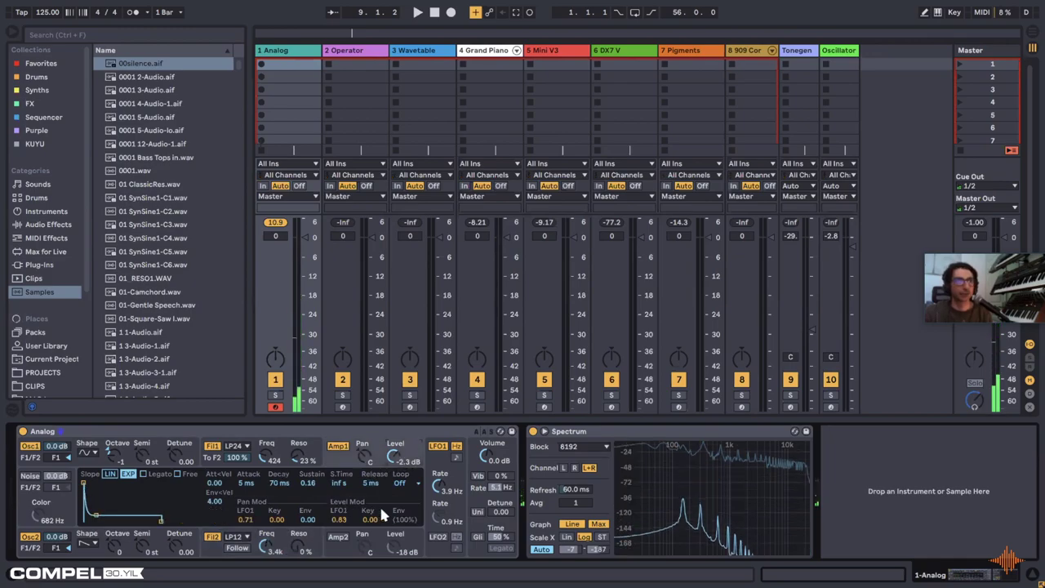
click(343, 539)
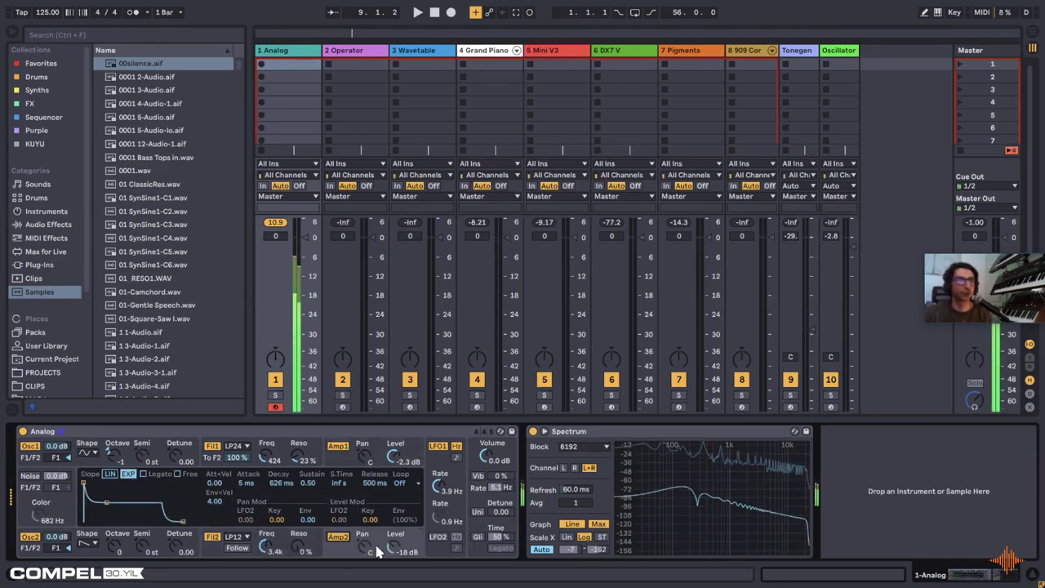
mouse_move(394, 545)
mouse_down()
mouse_move(395, 534)
mouse_move(395, 555)
mouse_up()
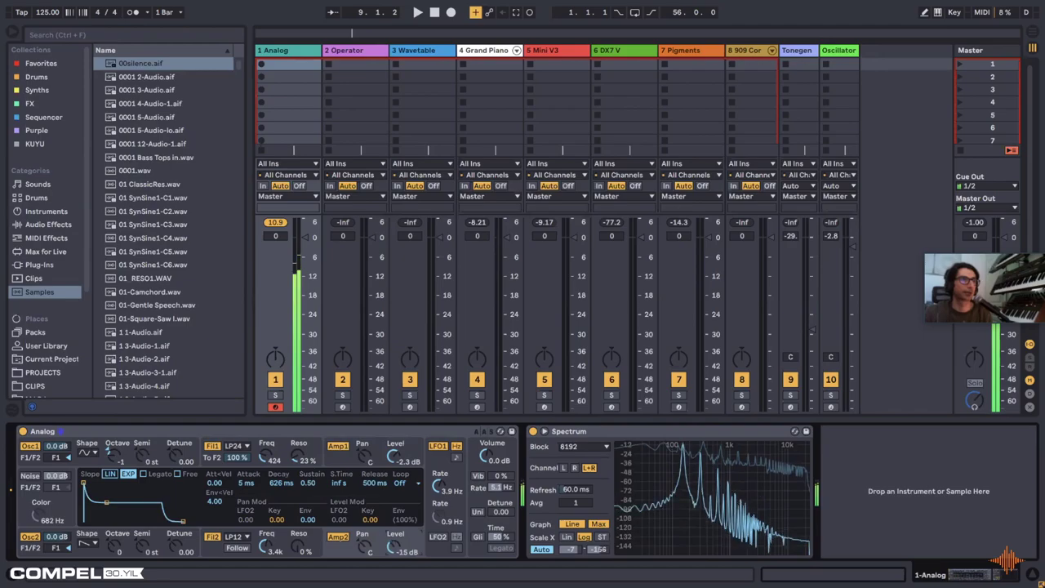
Step: Set Fil2's frequency to 1.3k with Follow enabled, and raise Fil1's frequency to 2.6k
click(308, 555)
click(231, 549)
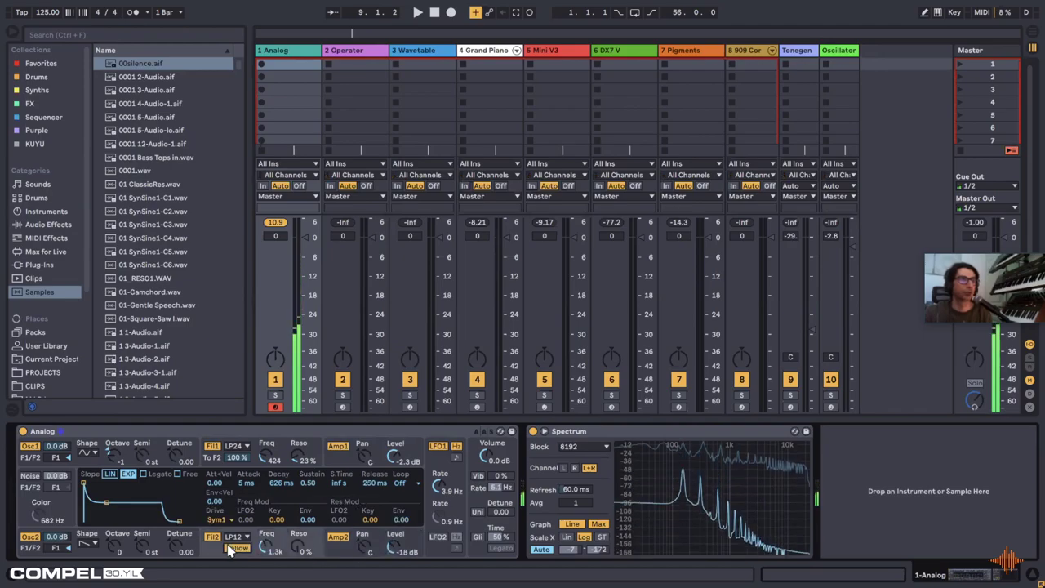
mouse_move(266, 456)
mouse_down()
mouse_move(266, 428)
mouse_move(259, 452)
mouse_up()
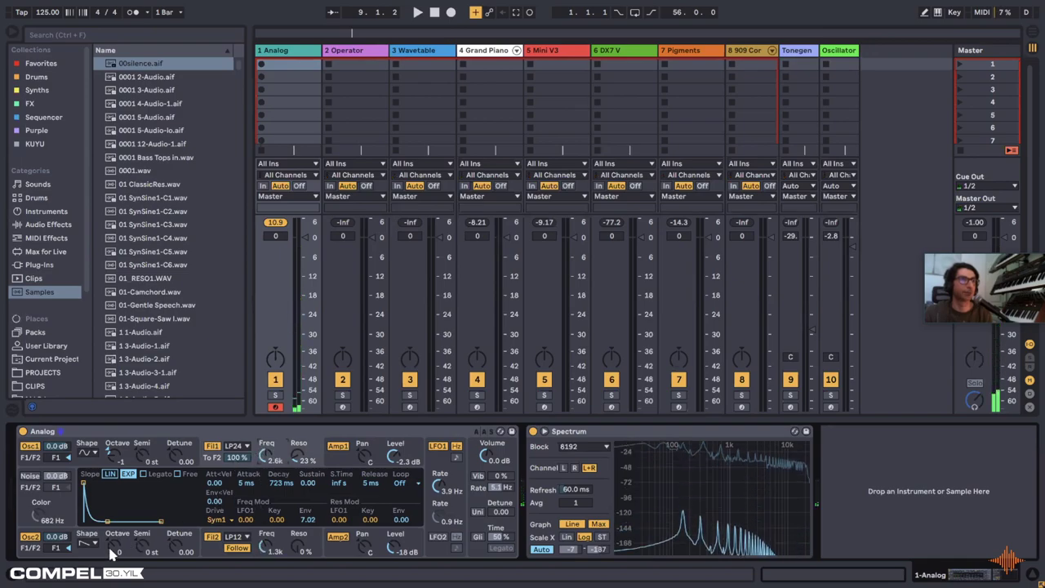
Step: Transpose Osc2 to octave -1 and 5 semitones, and lower Amp1's level to -10 dB
drag(118, 543, 118, 556)
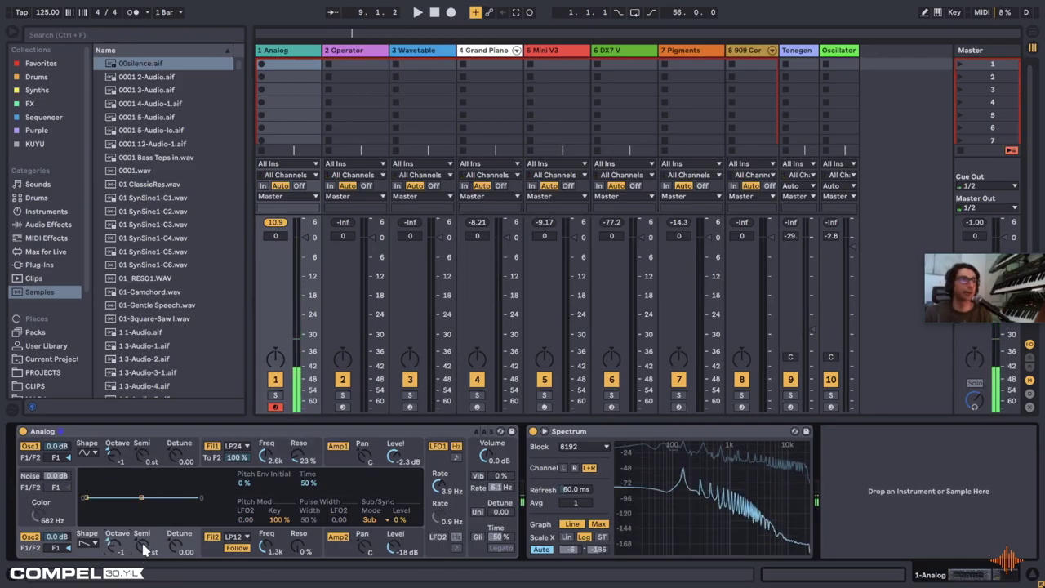
drag(142, 546, 142, 535)
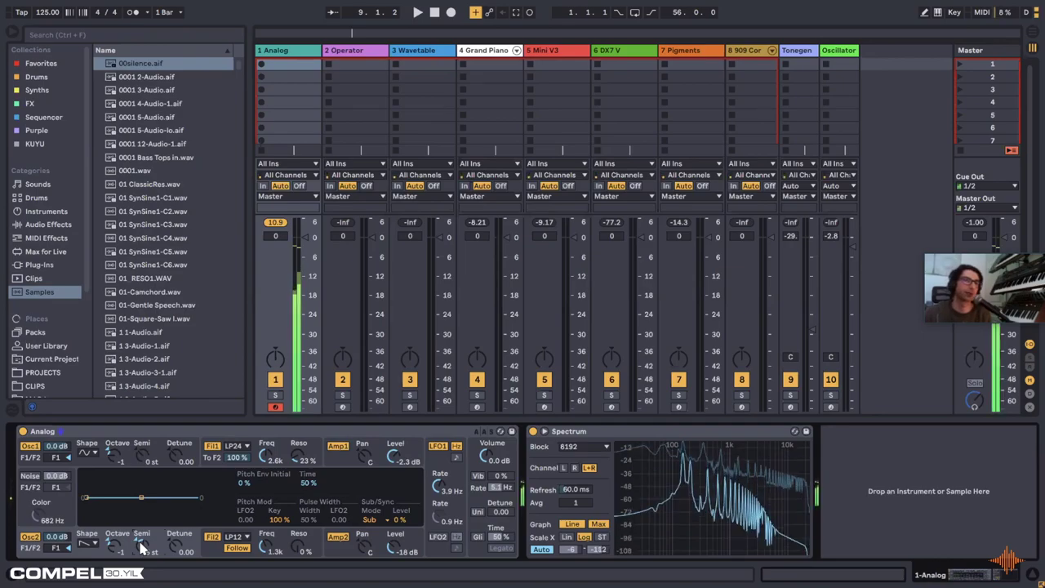
drag(141, 548, 143, 544)
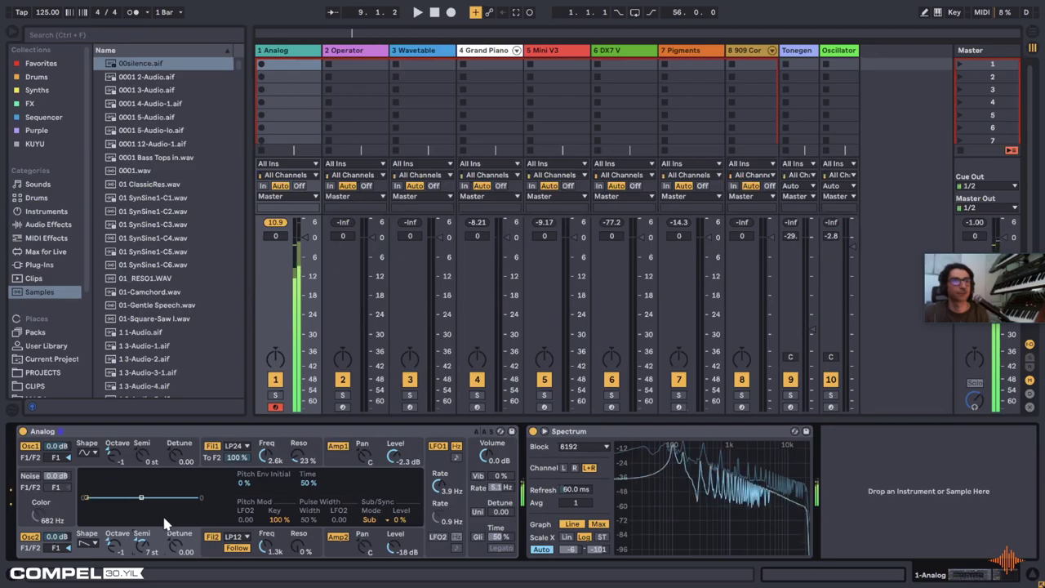
drag(142, 546, 146, 570)
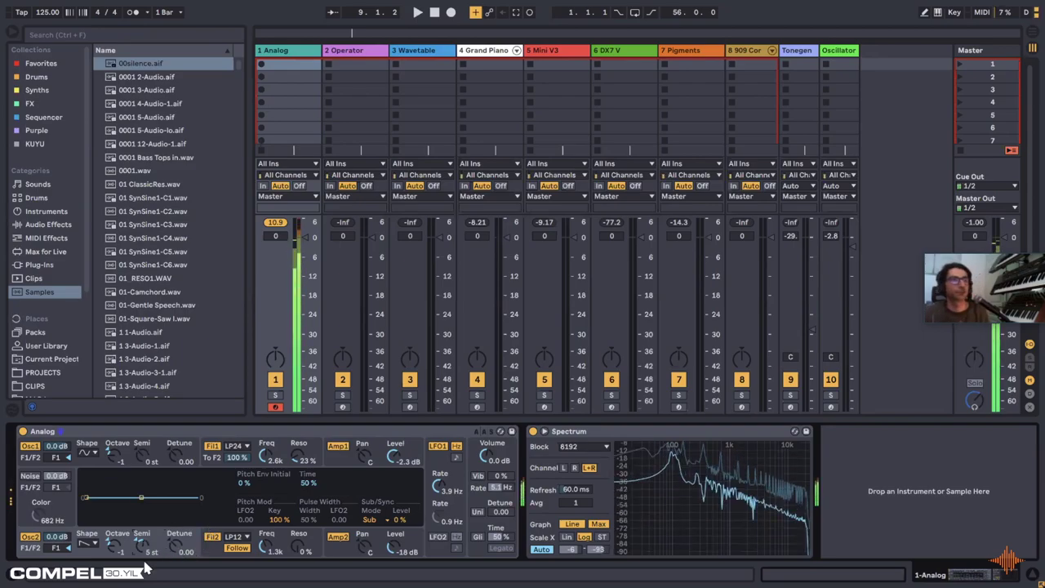
drag(393, 459, 393, 490)
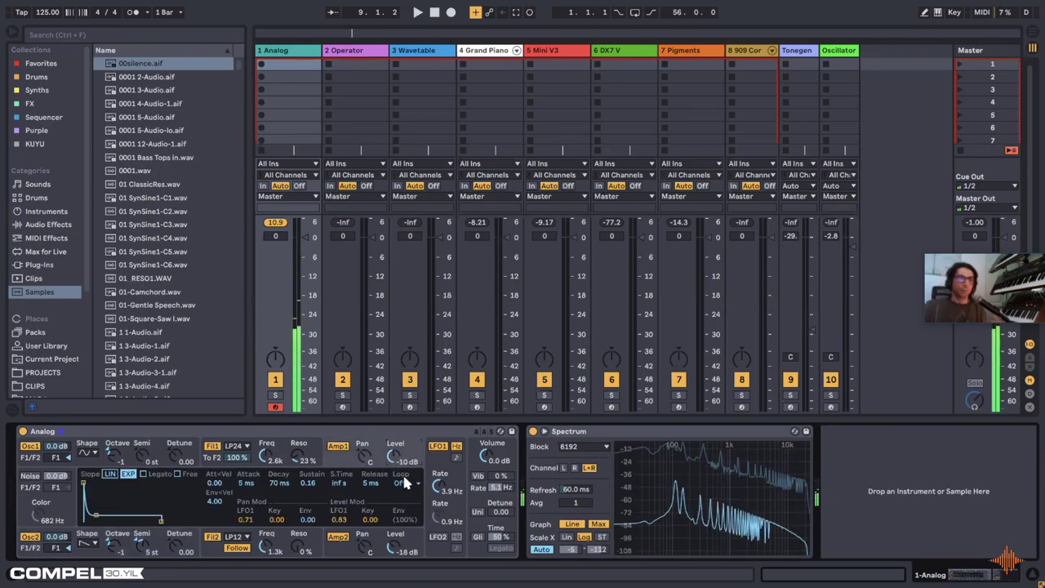
Step: Set Amp1's envelope to 11.2 s attack, 4.73 s decay and 0.95 sustain, and switch Osc1 to a sawtooth wave
click(319, 431)
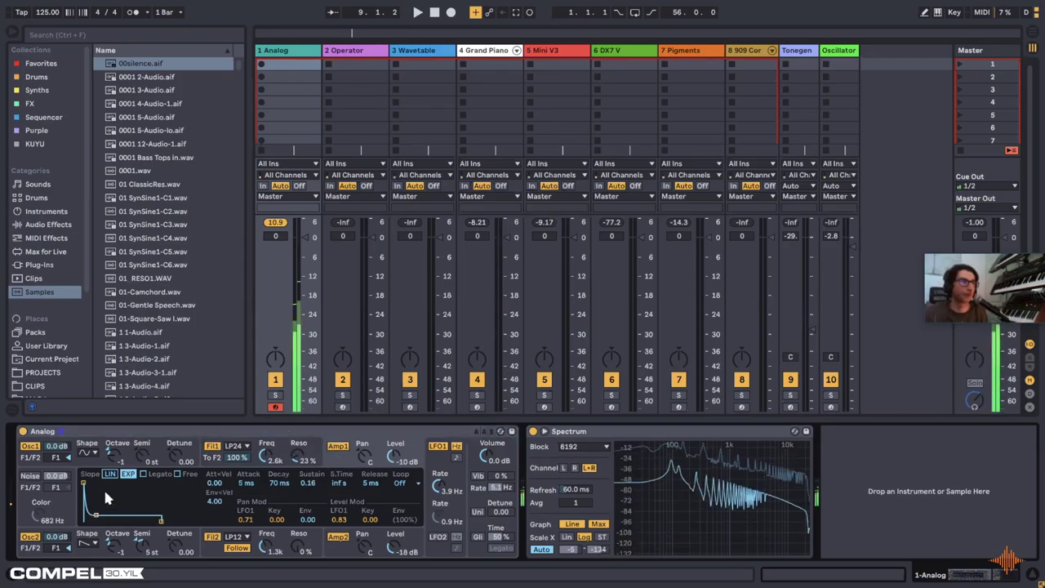
drag(83, 482, 153, 484)
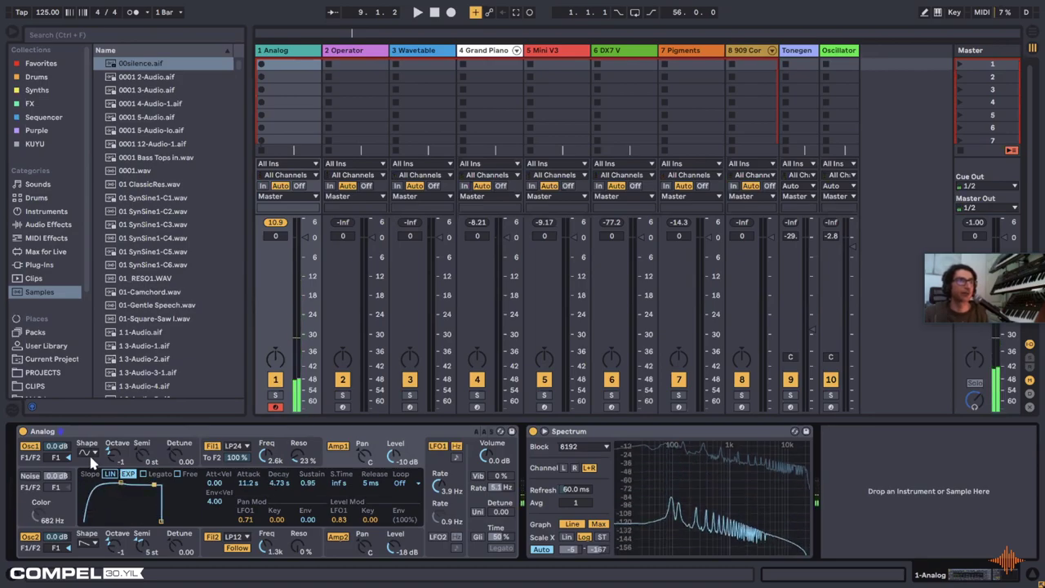
click(87, 453)
click(88, 471)
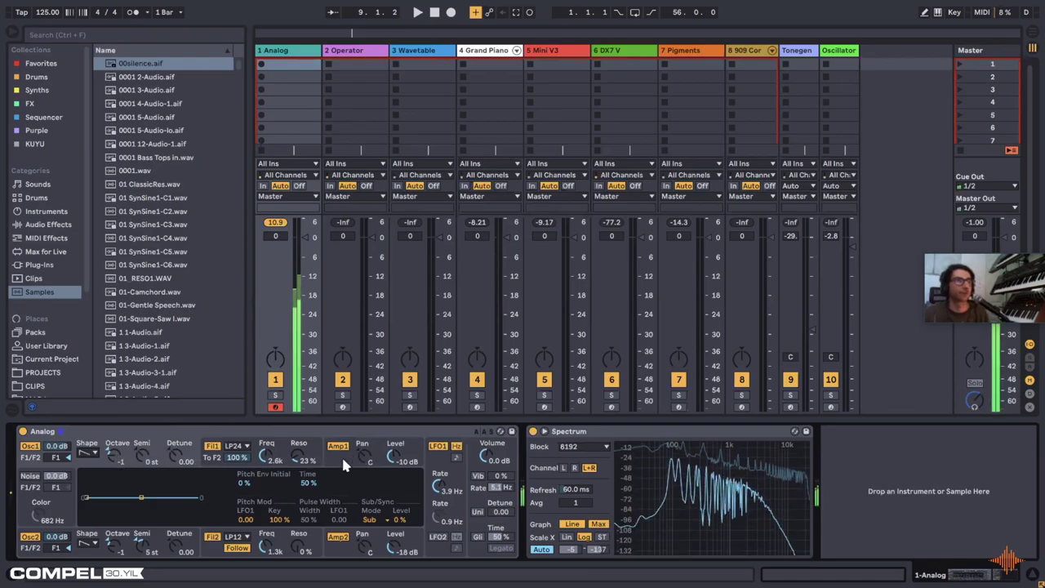
Step: Set Osc2 to 0 semitones and -0.06 detune, Osc1's detune to 0.17, and Amp1's level to -14 dB
drag(395, 461, 395, 469)
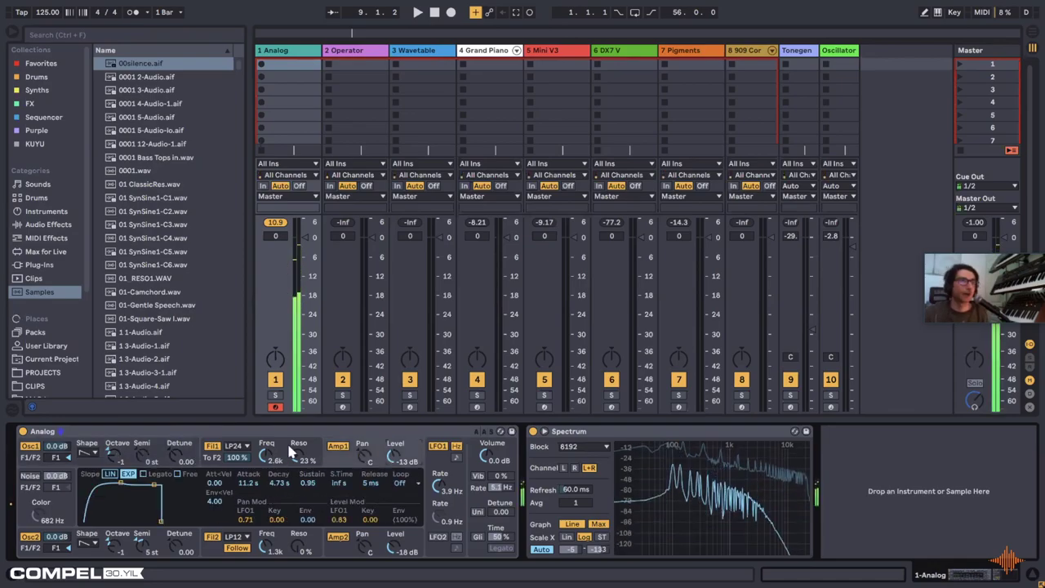
click(115, 547)
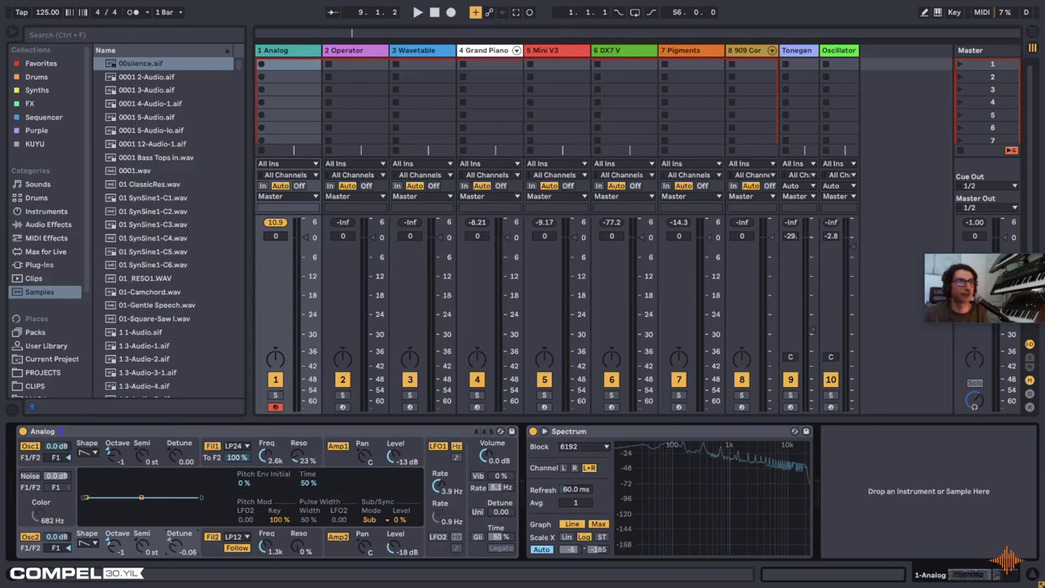
drag(183, 467, 183, 457)
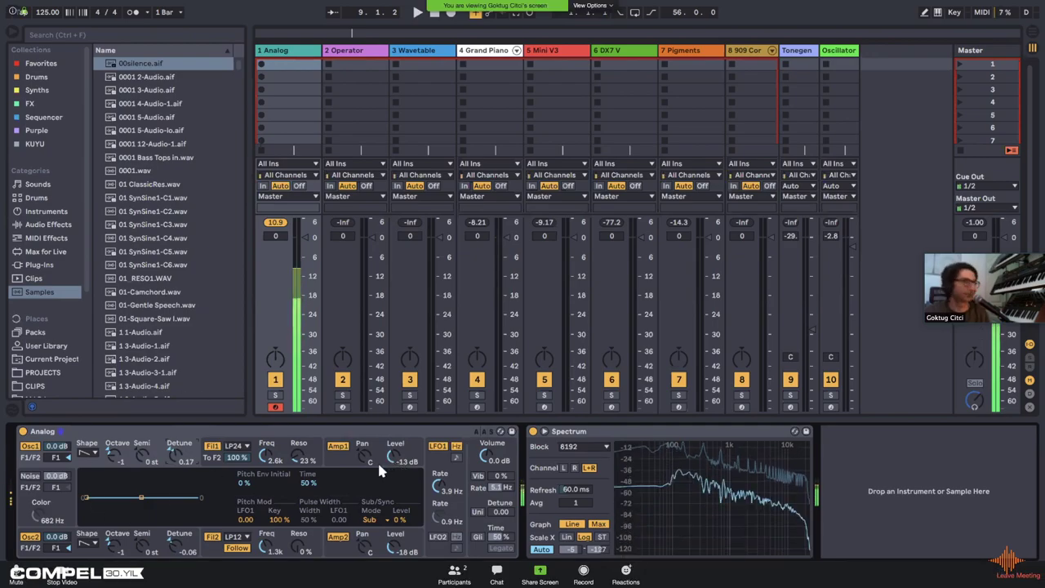
mouse_move(267, 456)
mouse_down()
mouse_move(267, 425)
mouse_move(273, 460)
mouse_up()
drag(398, 458, 400, 461)
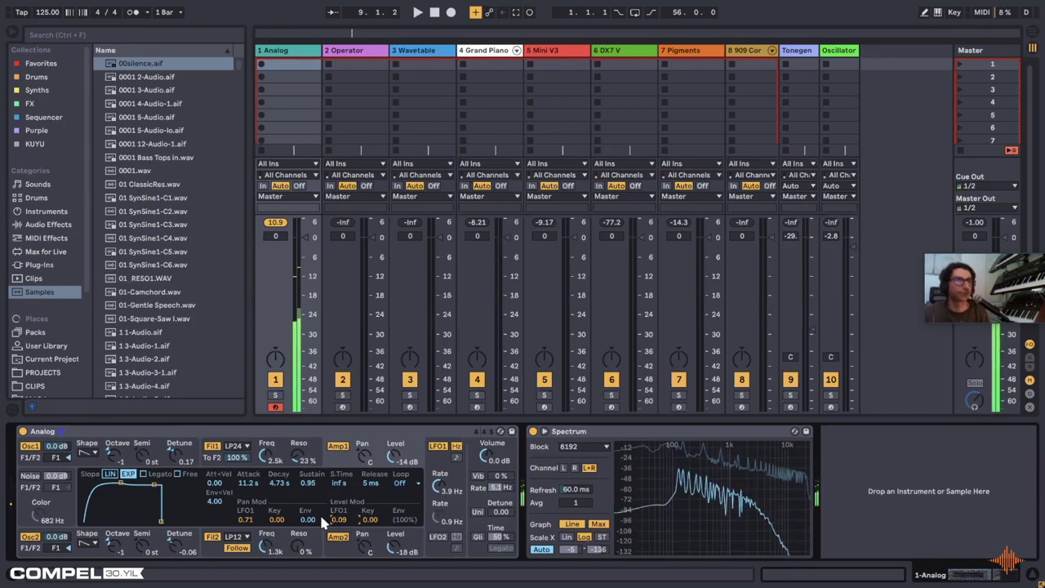
Step: Set Filter 1's cutoff frequency to 3.2k and its envelope frequency modulation to 1.16
drag(268, 458, 267, 478)
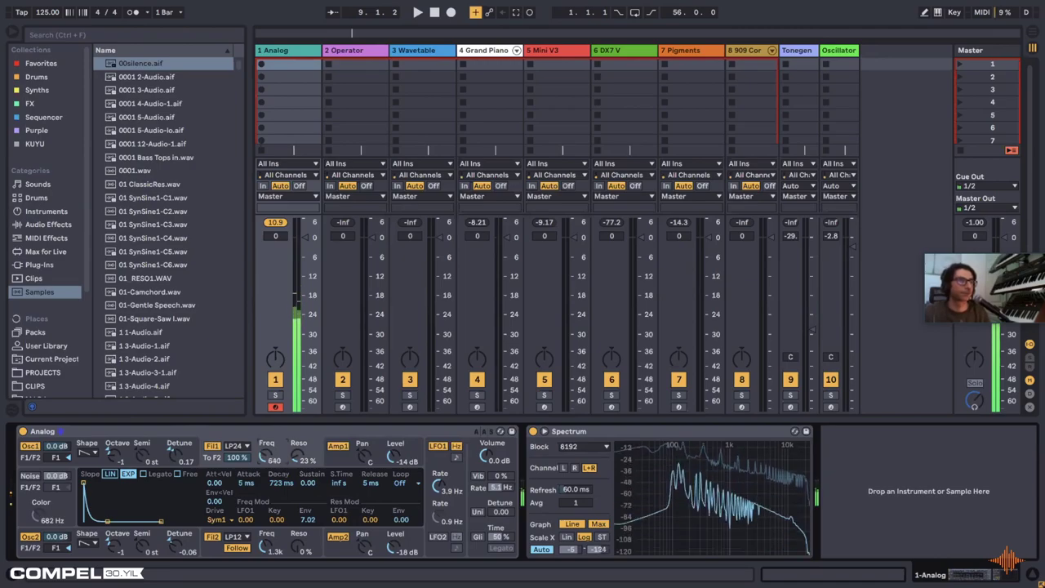
drag(265, 457, 285, 460)
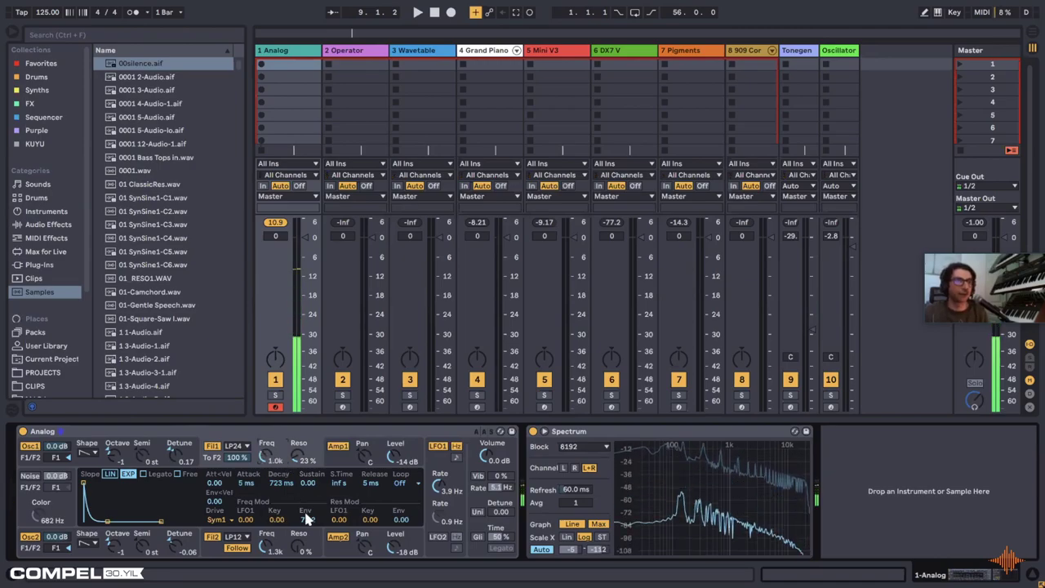
mouse_move(307, 519)
mouse_down()
mouse_move(307, 530)
mouse_move(307, 510)
mouse_up()
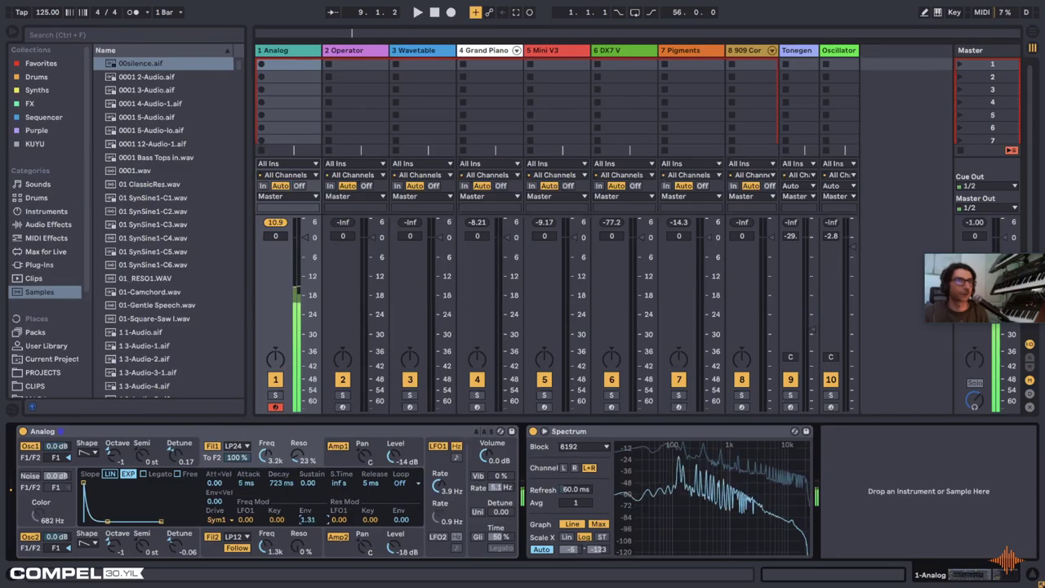
click(286, 546)
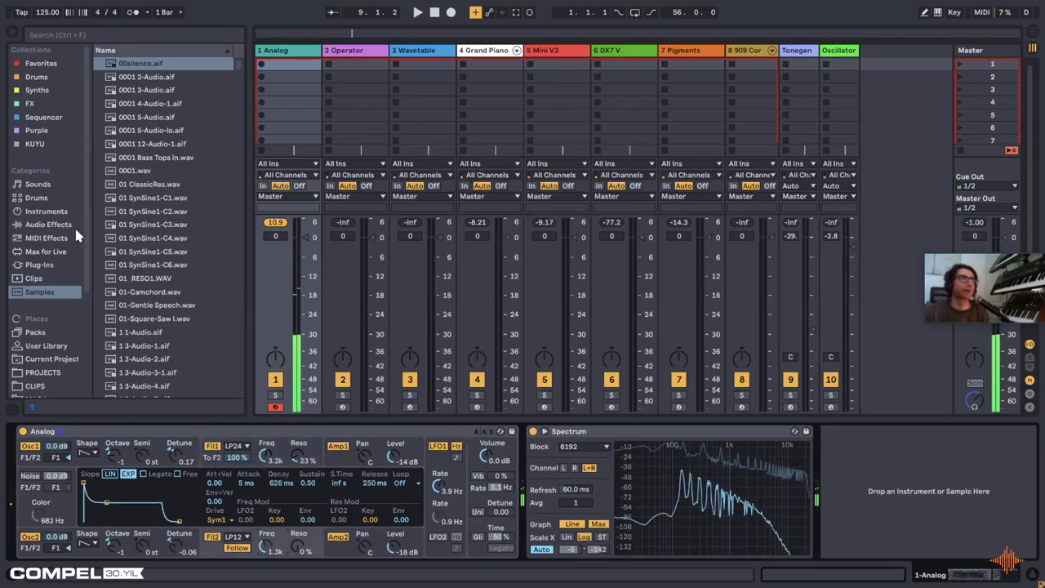
Step: Insert a Reverb between Analog and Spectrum, and an Echo between Analog and the Reverb
click(43, 225)
scroll(169, 256, down, 5)
click(168, 256)
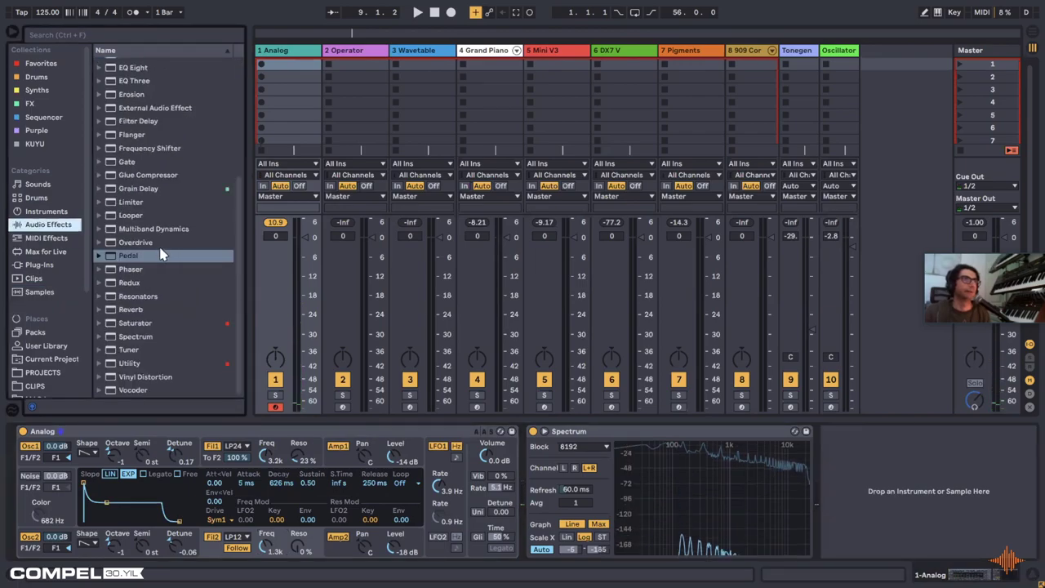
drag(135, 312, 507, 487)
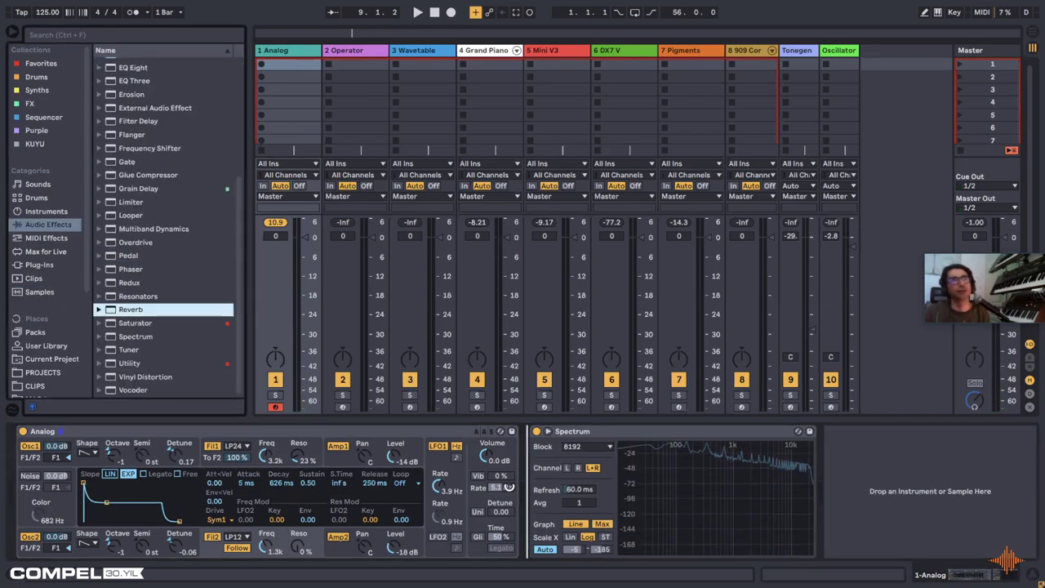
scroll(148, 113, up, 3)
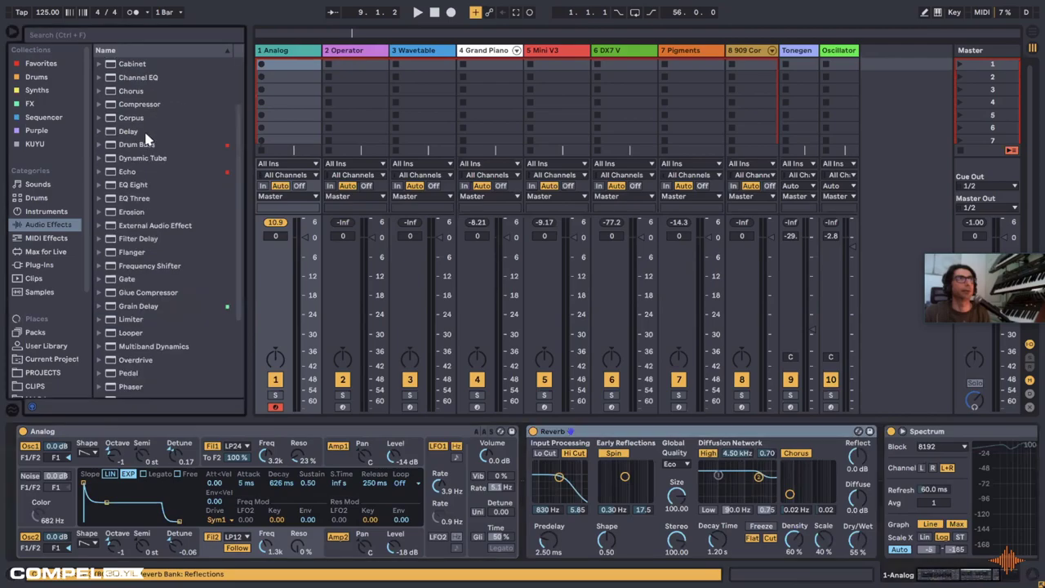
drag(126, 172, 539, 516)
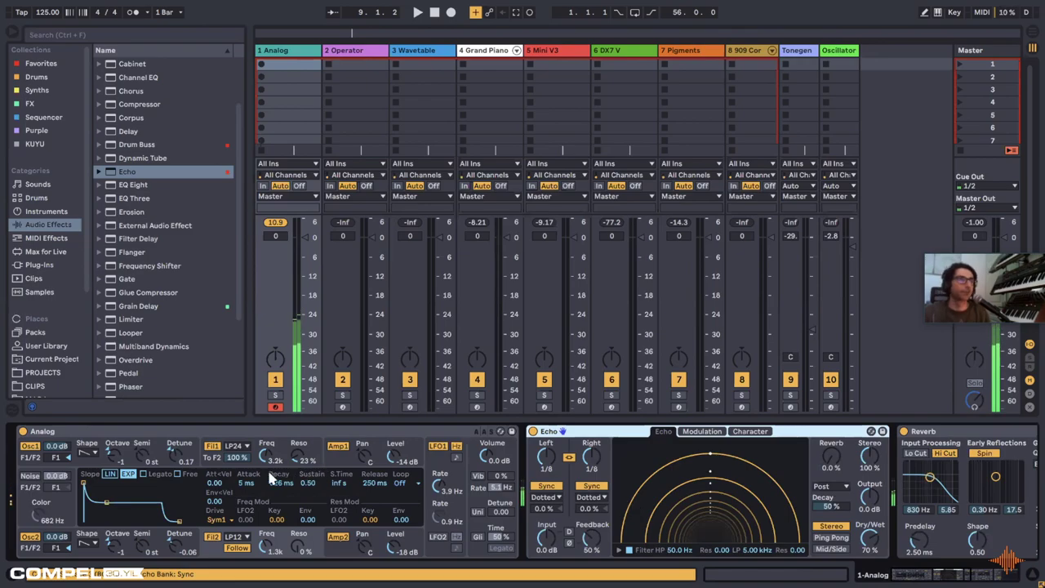
Step: Raise Filter 1's cutoff frequency to 11.8k and lower the Echo's Dry/Wet to 34%
drag(271, 457, 266, 446)
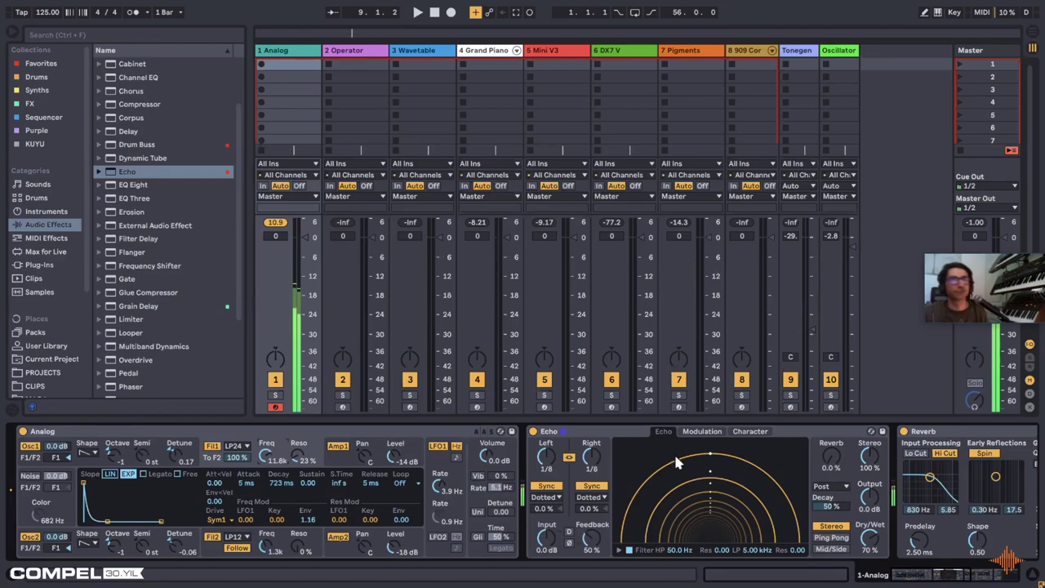
drag(870, 541, 870, 570)
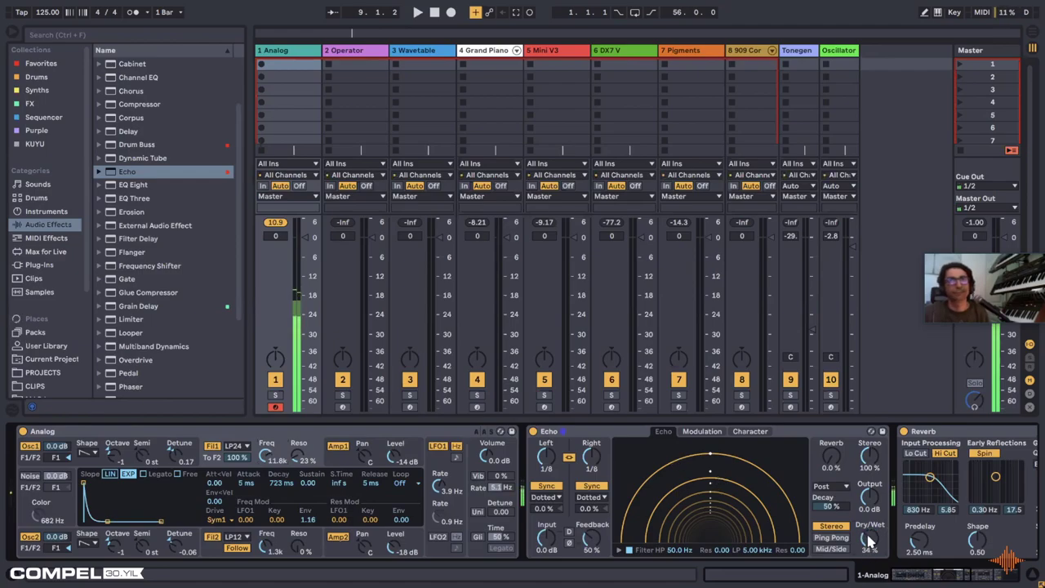
Step: Set the Reverb's Decay Time to 10.3 s and Reflect to 2.6 dB, and Filter 1's cutoff frequency to 9.2k
click(1006, 578)
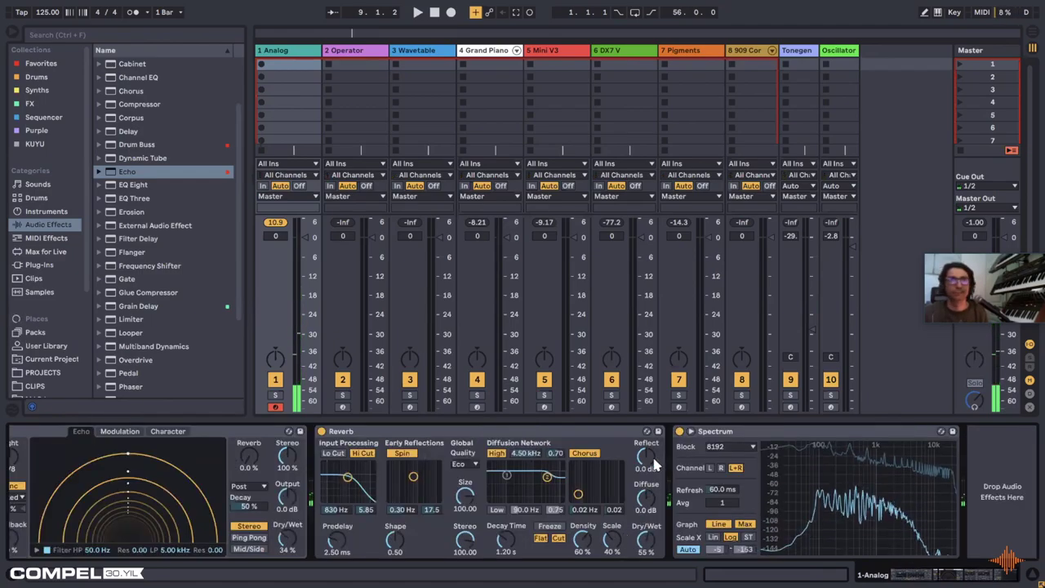
drag(506, 541, 506, 498)
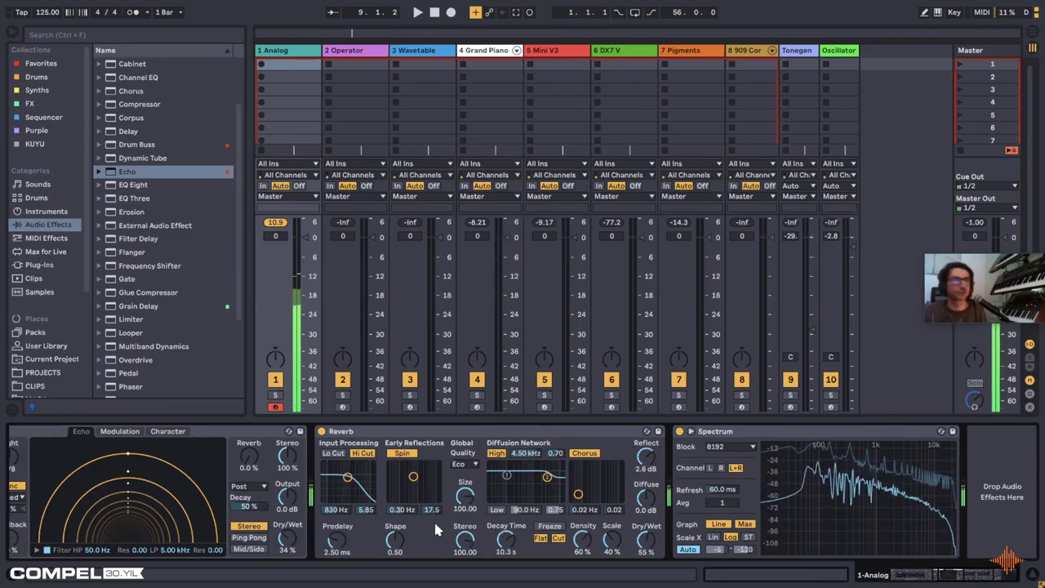
click(886, 576)
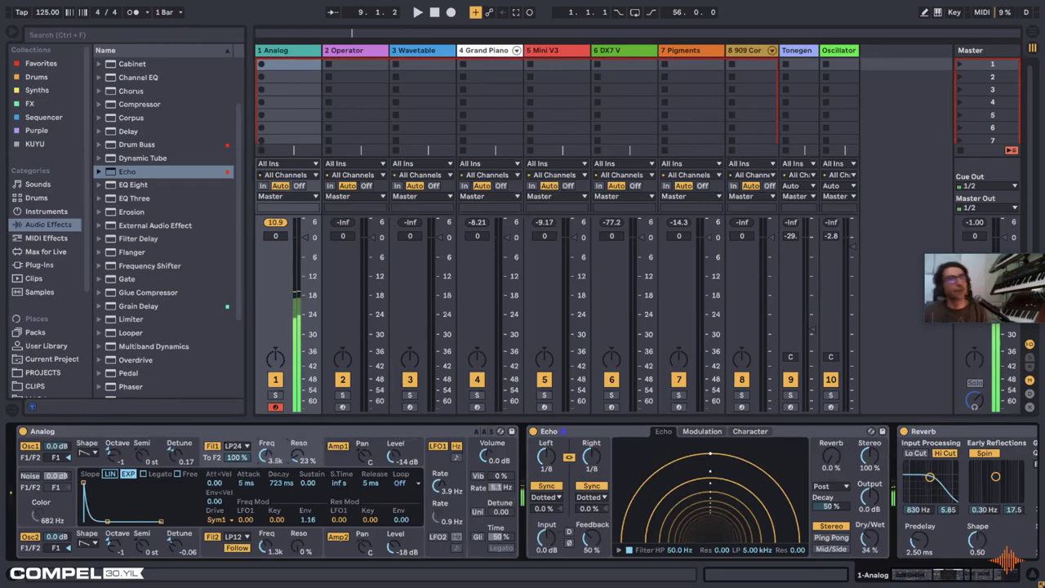
click(131, 448)
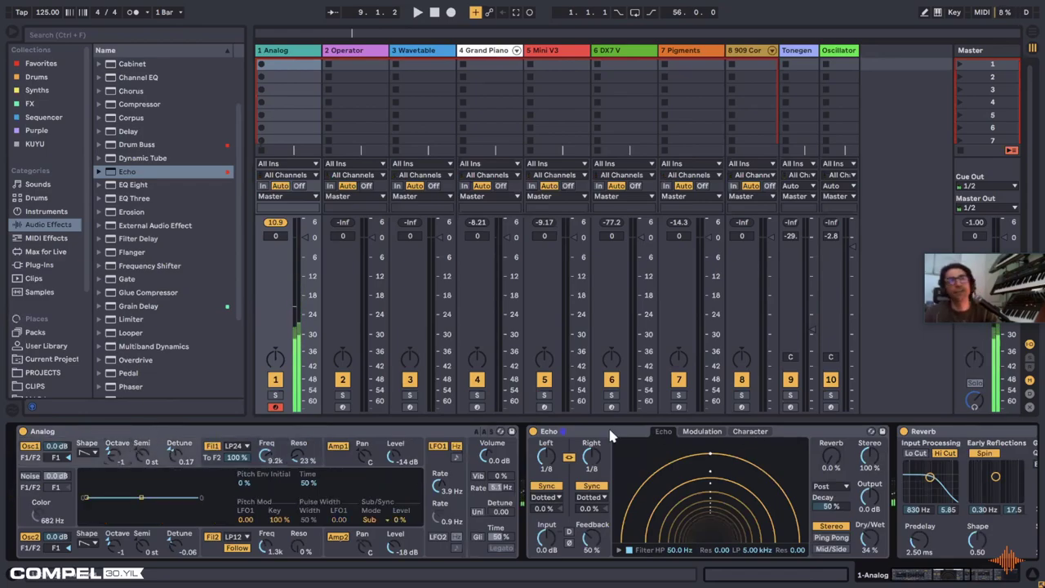
Step: Delete the Echo, deactivate the Reverb, and turn on Analog's noise generator
scroll(778, 451, right, 5)
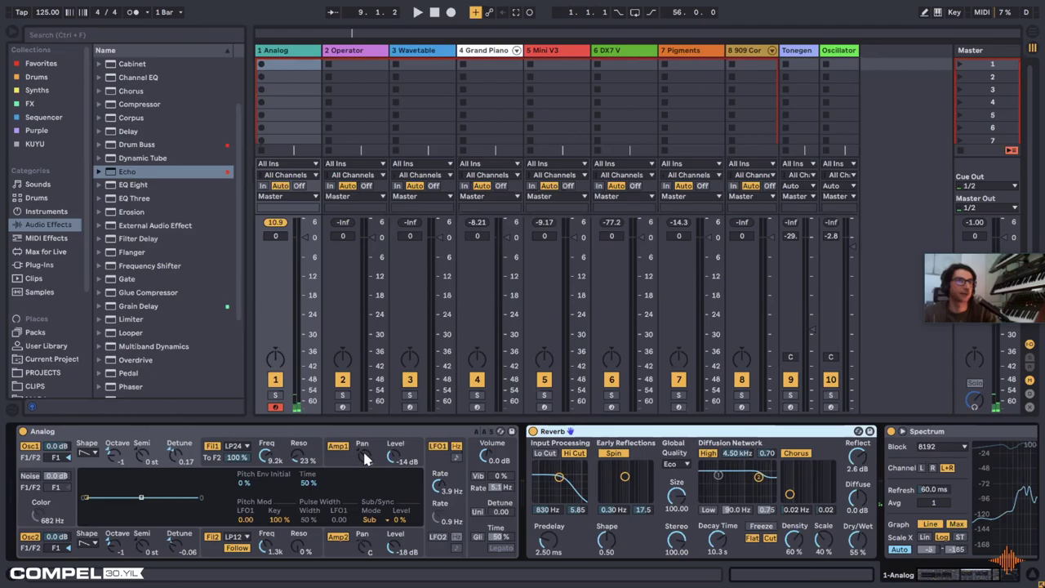
key(0)
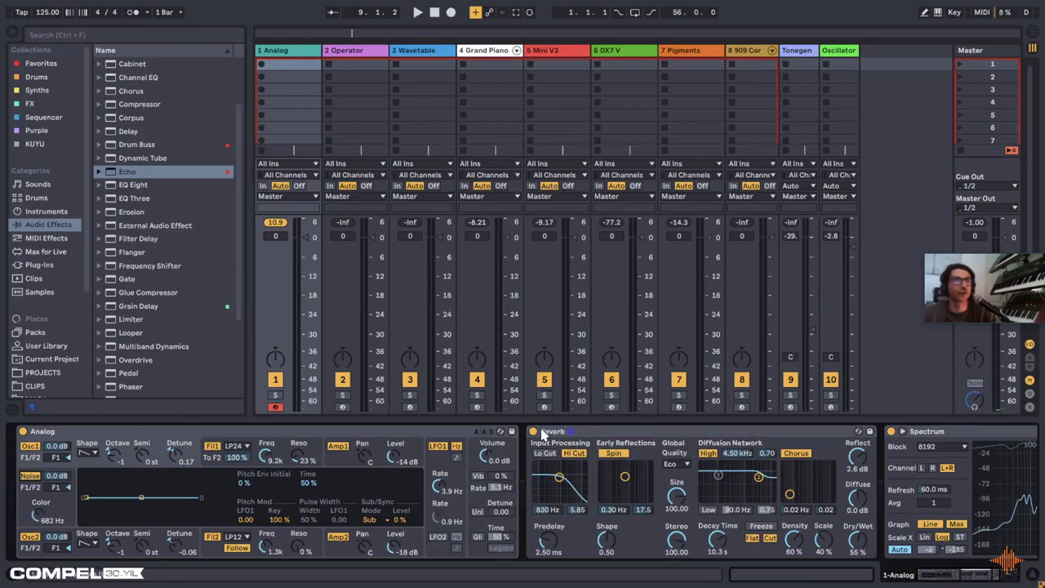
click(92, 476)
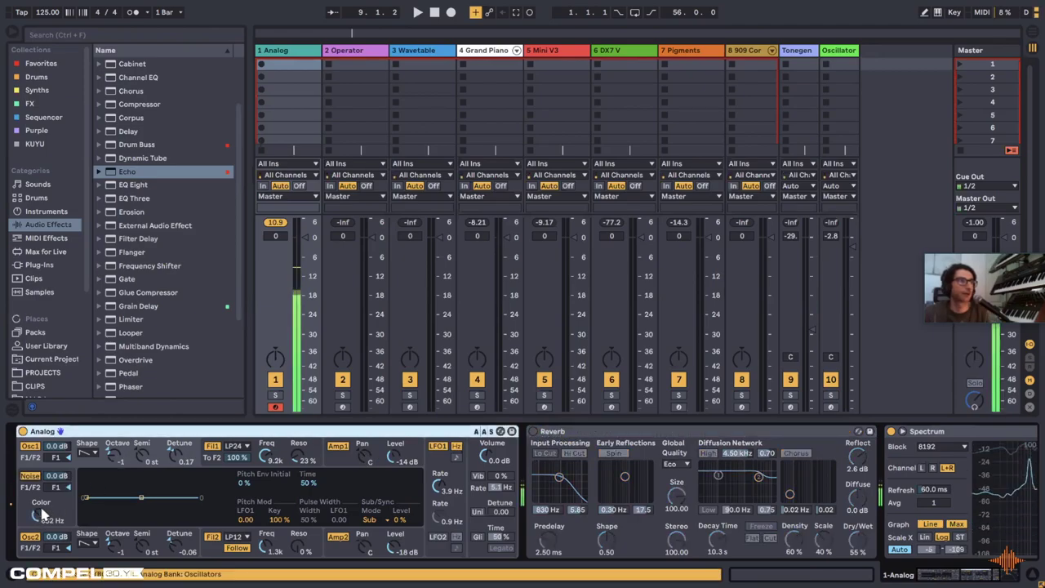
Step: Set the noise color to 4.0 kHz, and sweep Filter 1's cutoff frequency down to 1.6k and up to 20.9k
drag(37, 516, 37, 494)
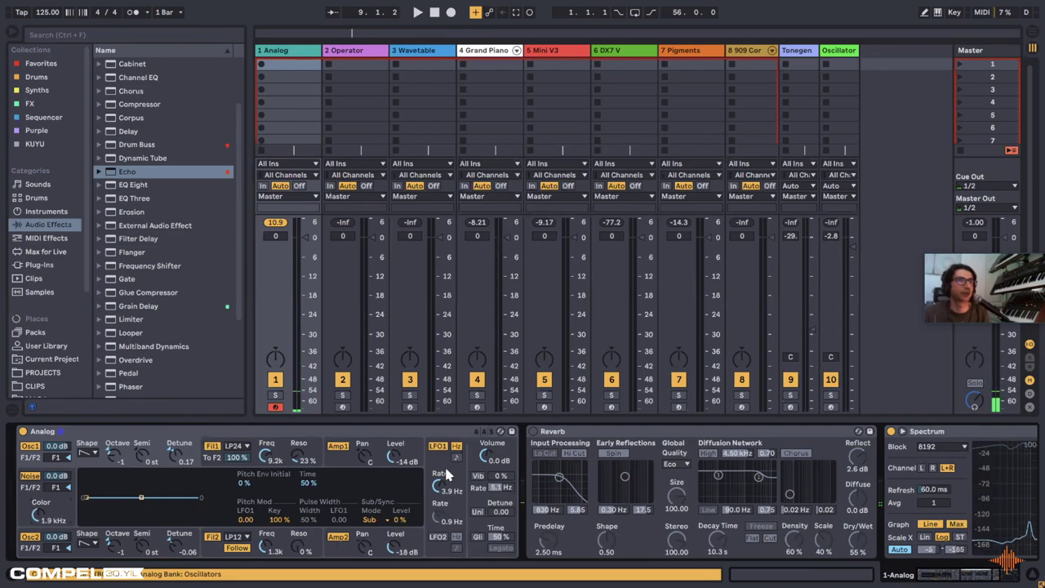
drag(69, 519, 69, 500)
drag(271, 454, 271, 488)
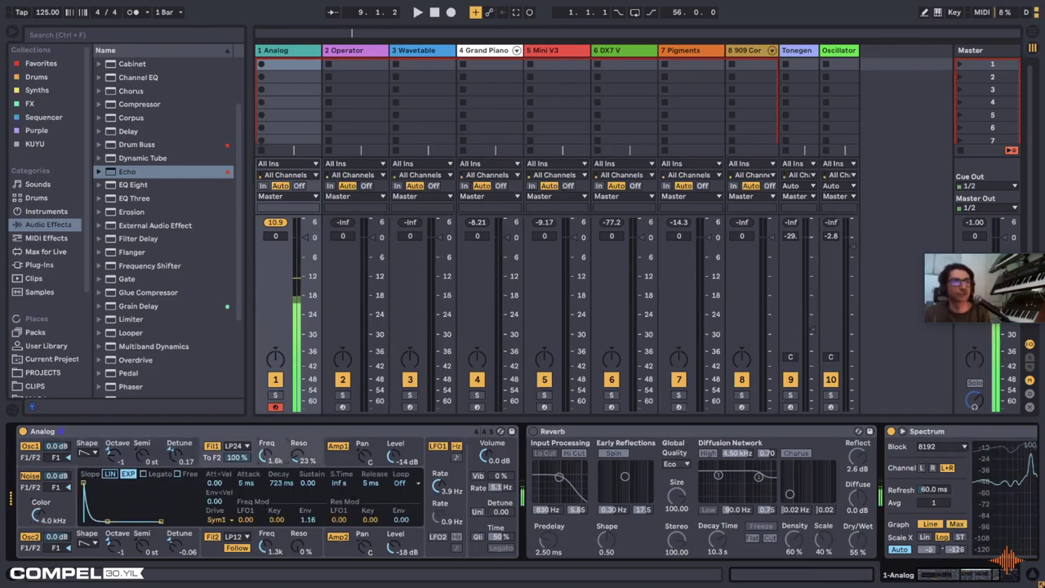
drag(271, 466, 271, 441)
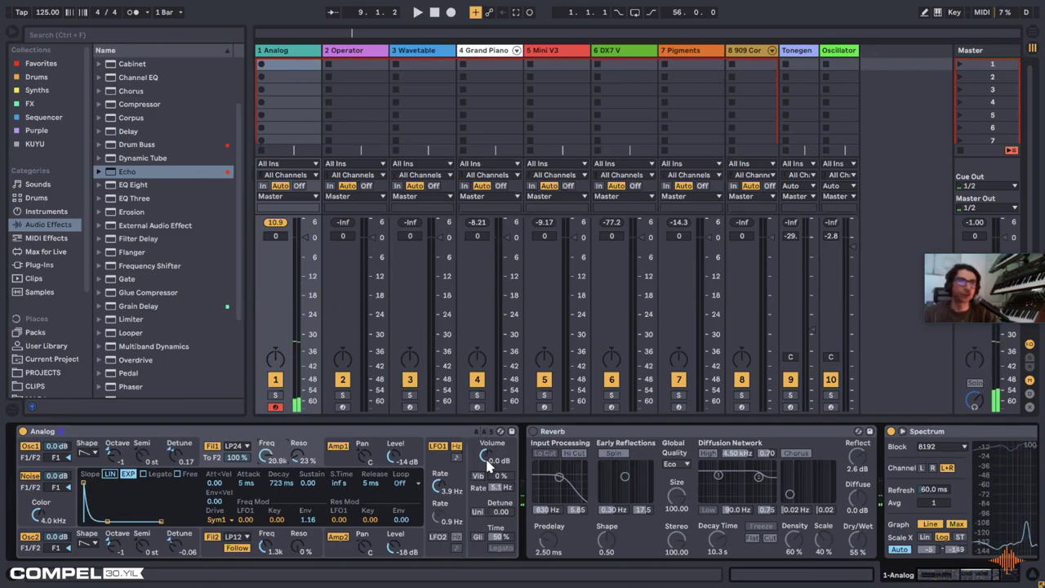
Step: Enable vibrato at 44% amount and 1.9 Hz rate in Analog, and turn off its noise generator
click(479, 478)
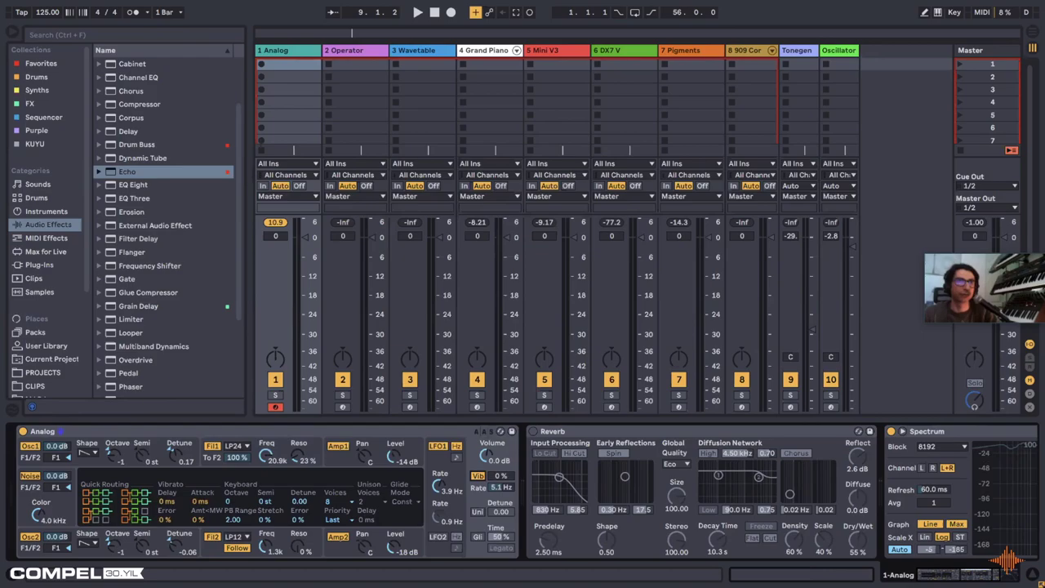
drag(499, 475, 499, 469)
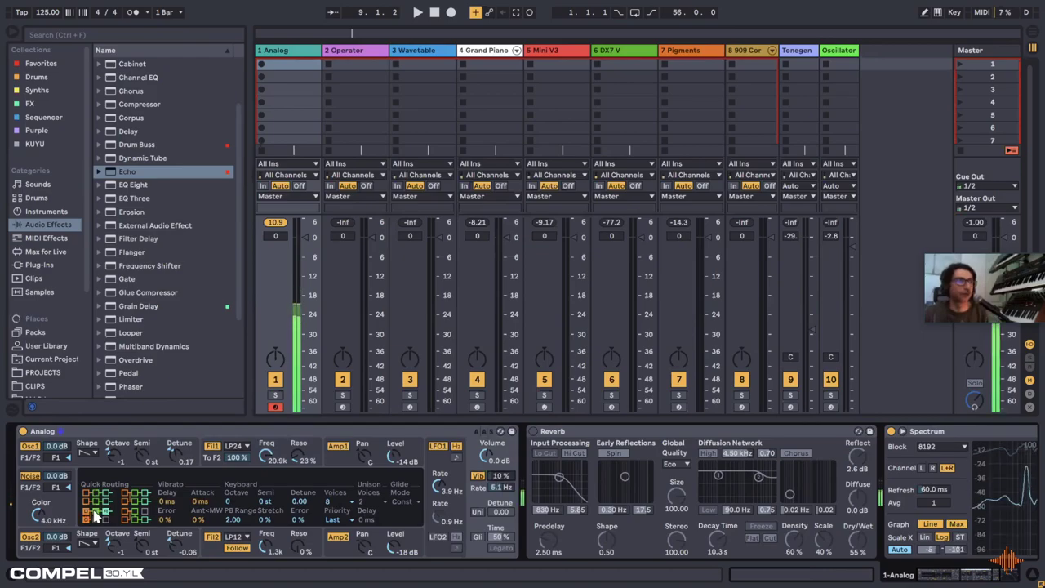
click(31, 475)
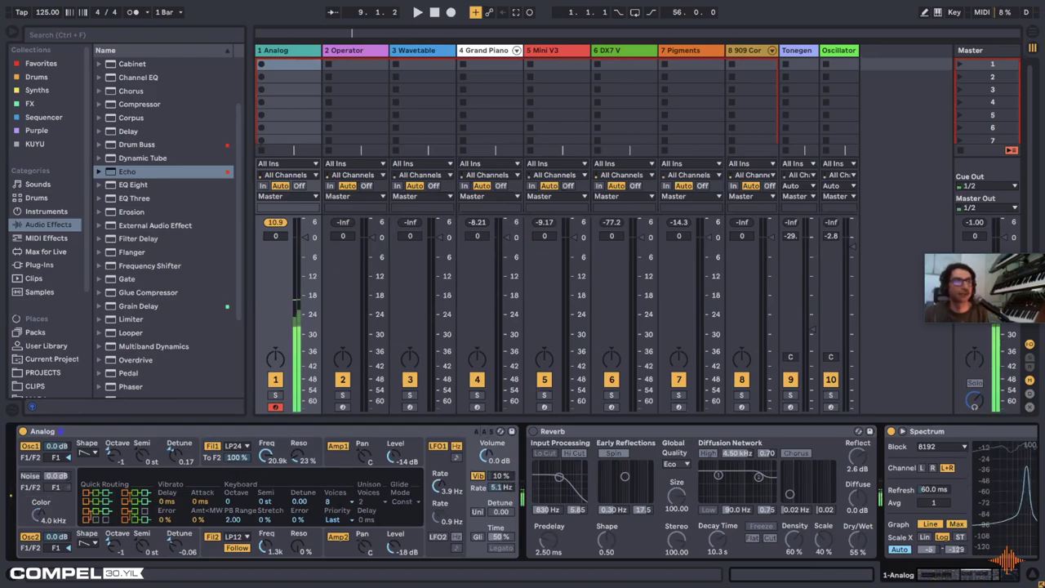
mouse_move(499, 476)
mouse_down()
mouse_move(500, 454)
mouse_move(490, 494)
mouse_up()
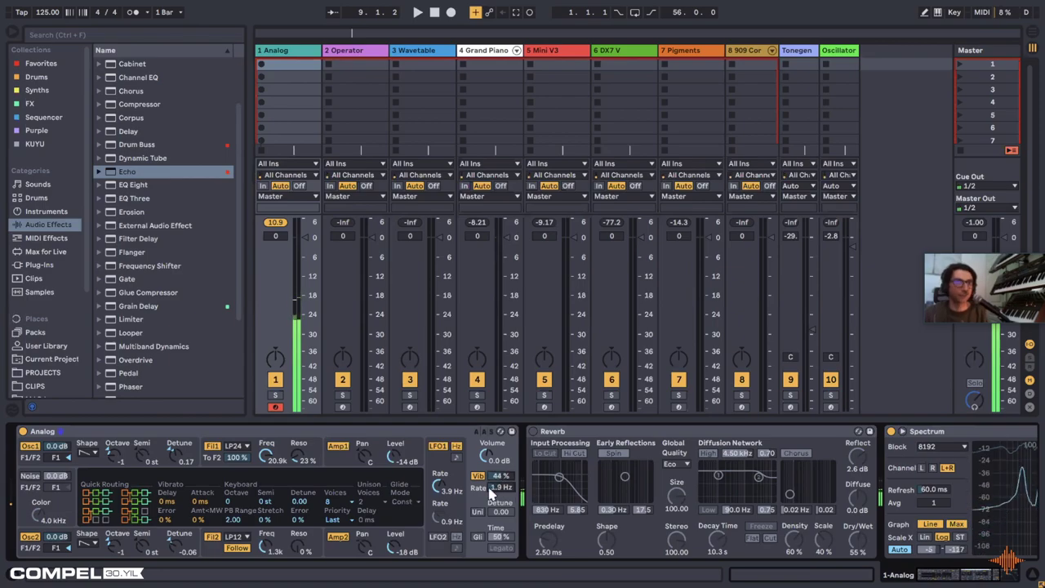
Step: Enable unison in Analog and set its detune to 7.81
click(478, 511)
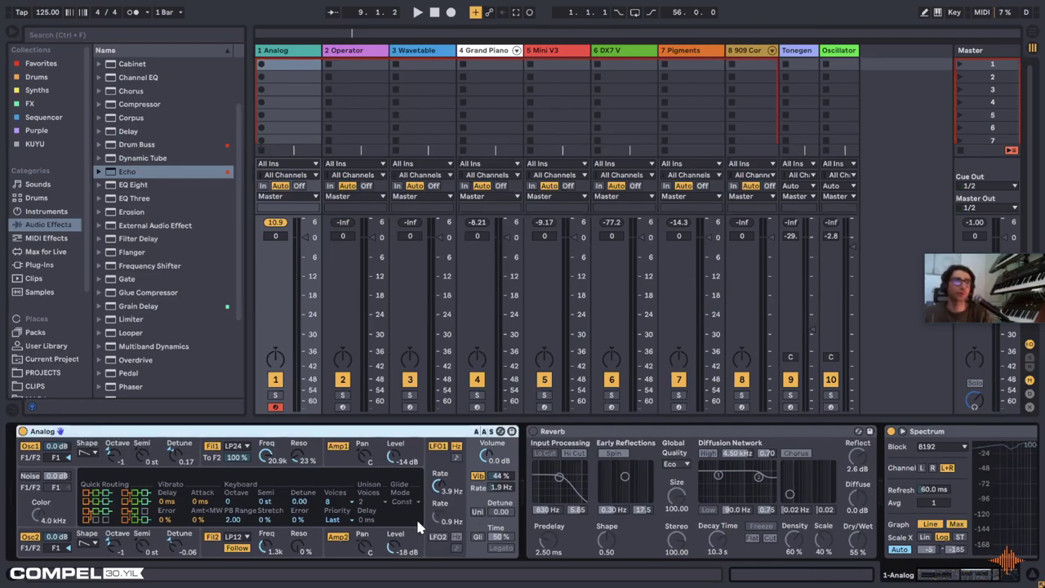
click(482, 511)
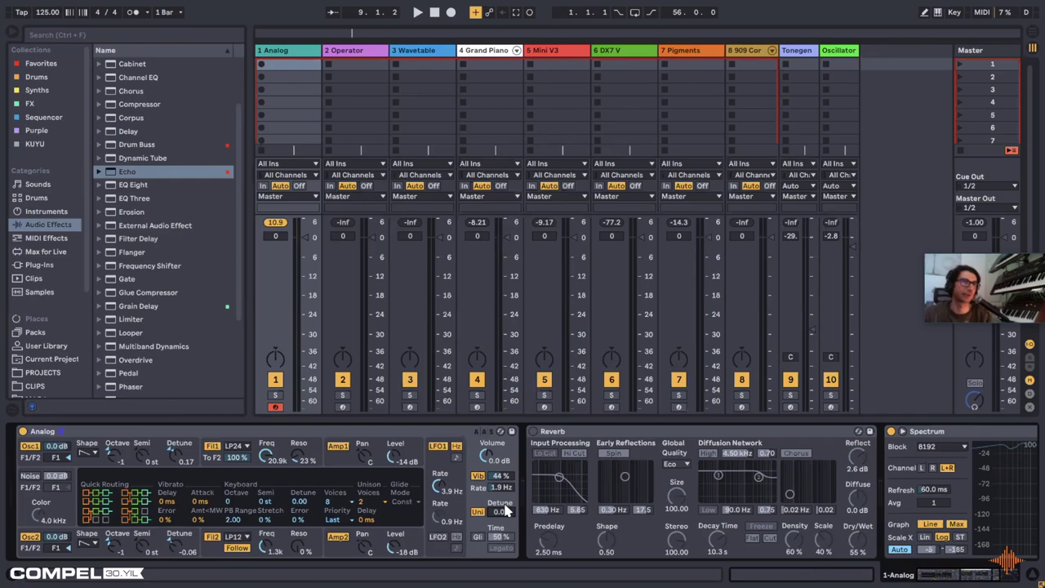
drag(505, 509, 505, 489)
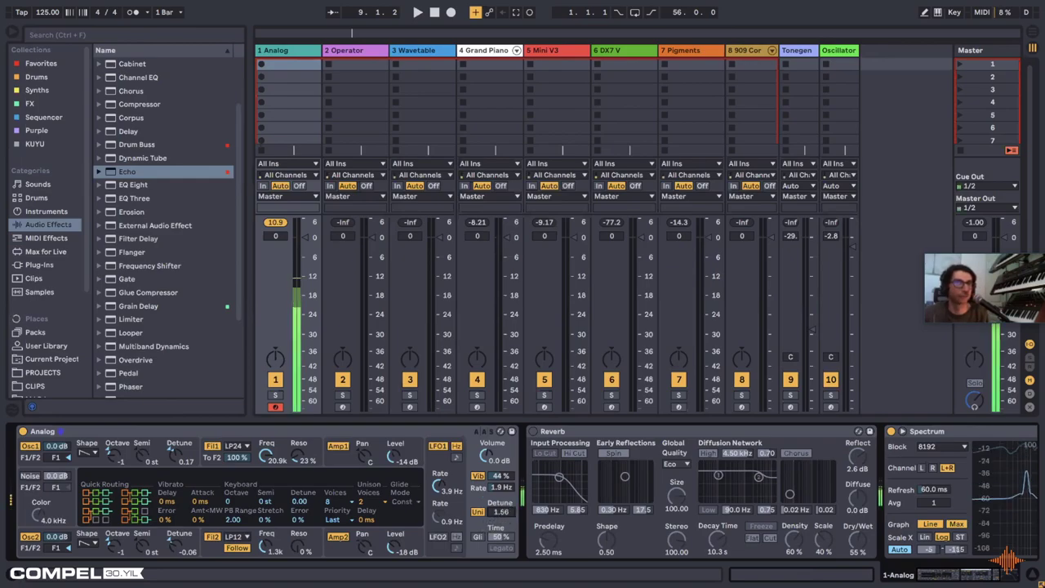
drag(505, 489, 505, 465)
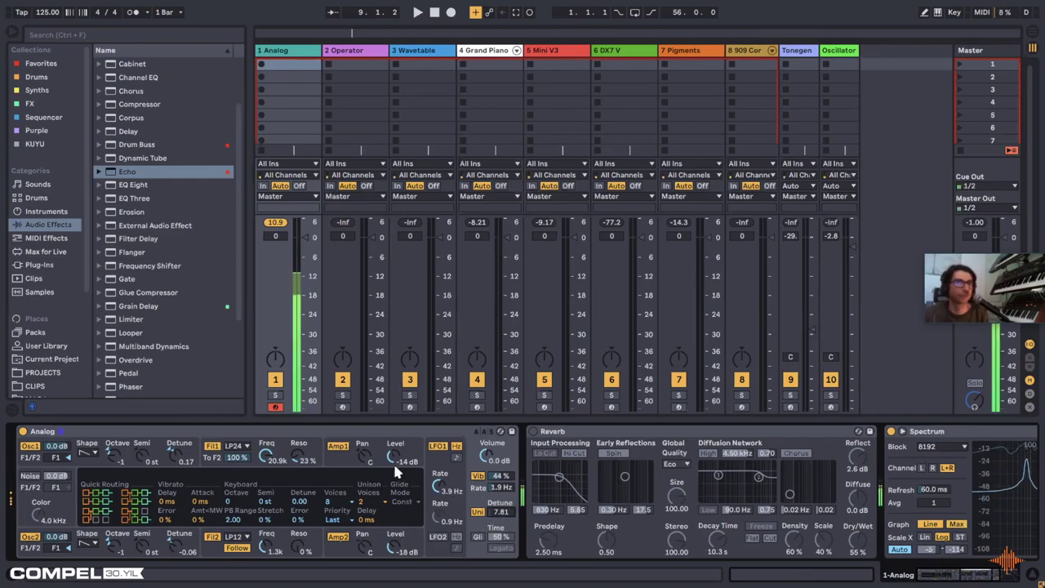
Step: Set Analog's unison voices to 4 and compare the sound with unison off and back on
click(366, 502)
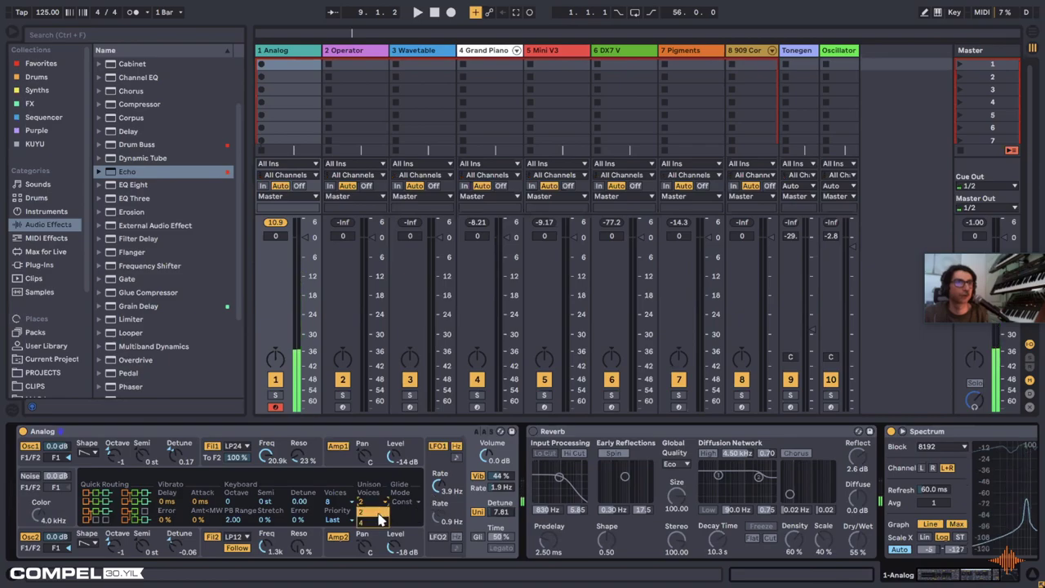
click(378, 520)
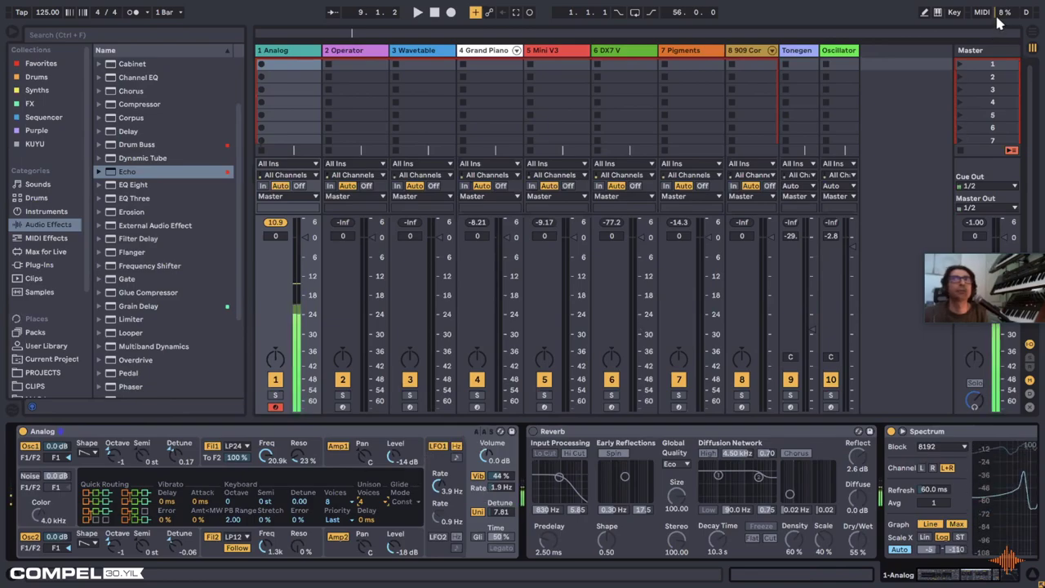
click(478, 513)
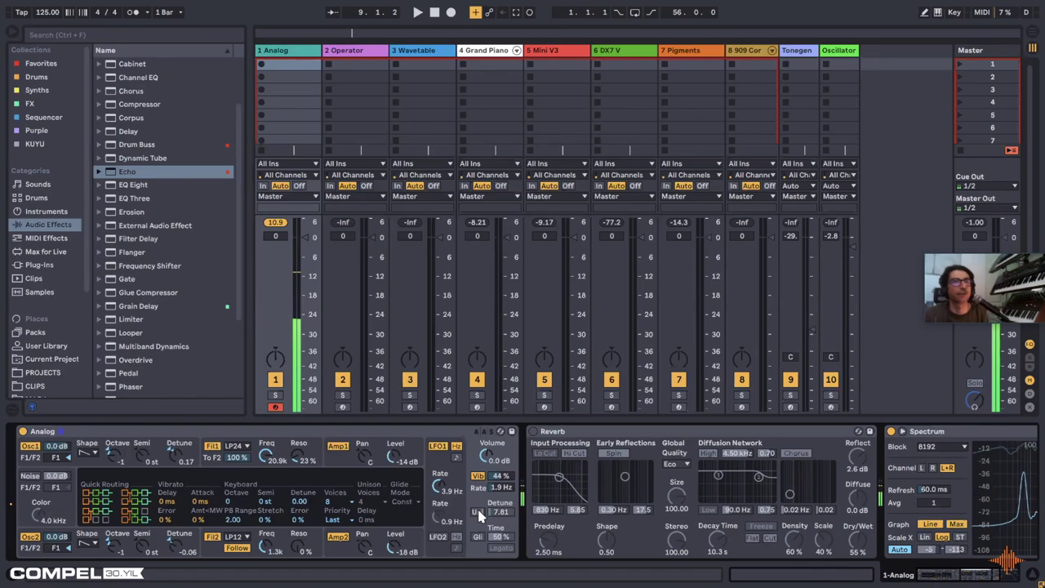
click(477, 512)
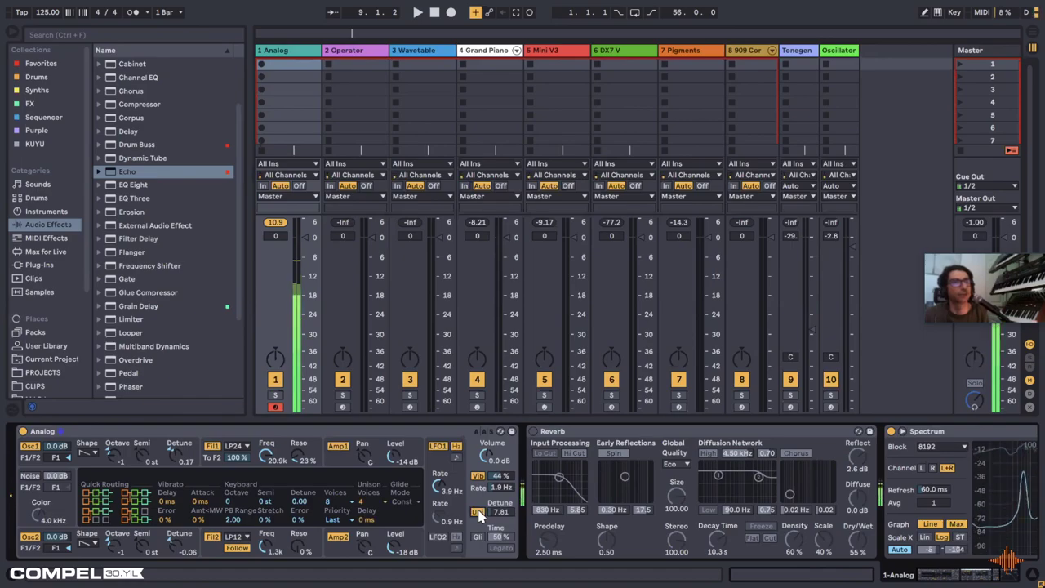
Step: Lower Filter 1's cutoff frequency to 1.2k, toggle unison for comparison, and leave unison off
click(361, 458)
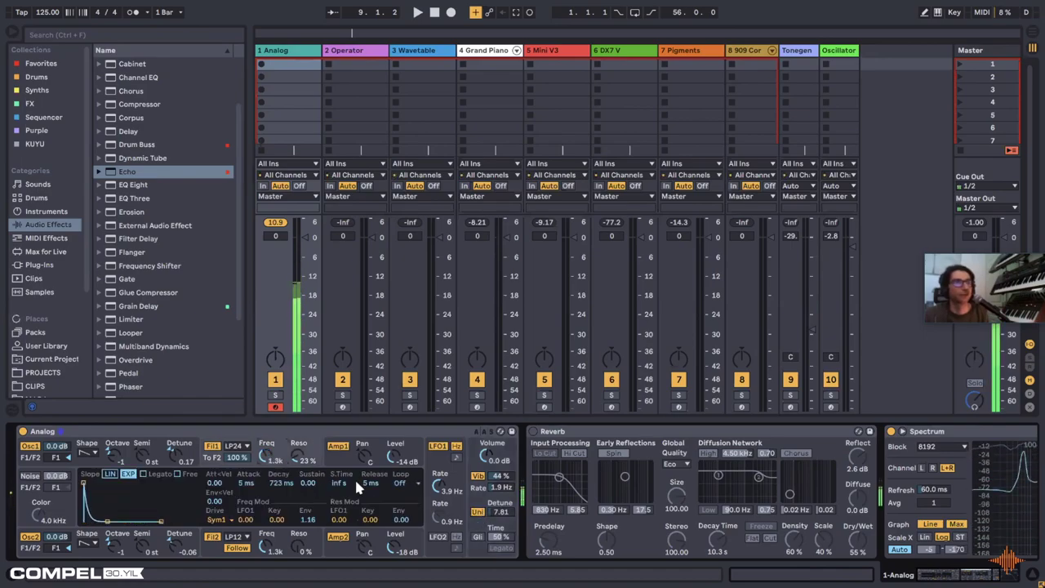
click(477, 512)
click(480, 512)
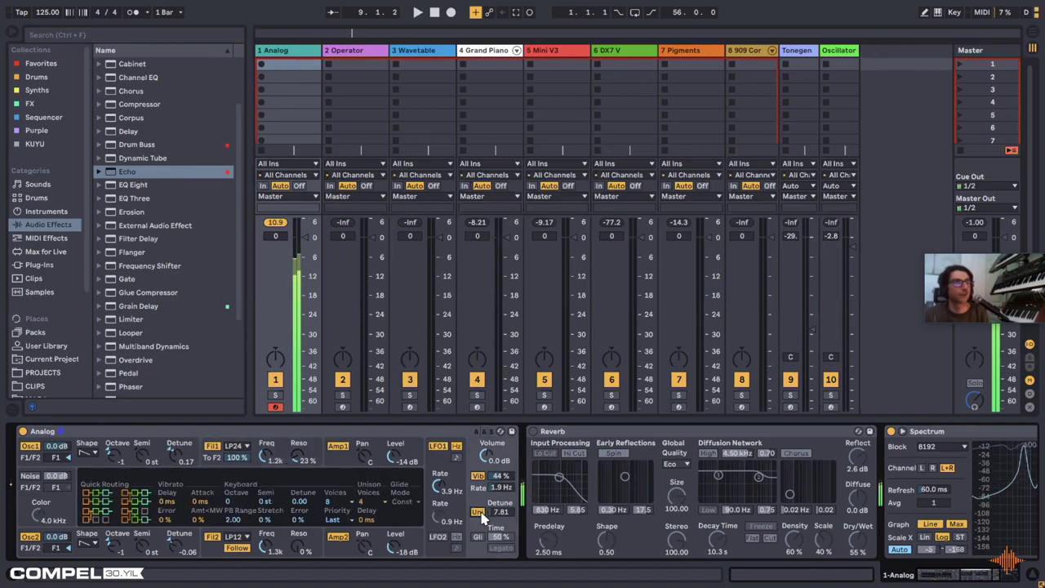
click(478, 512)
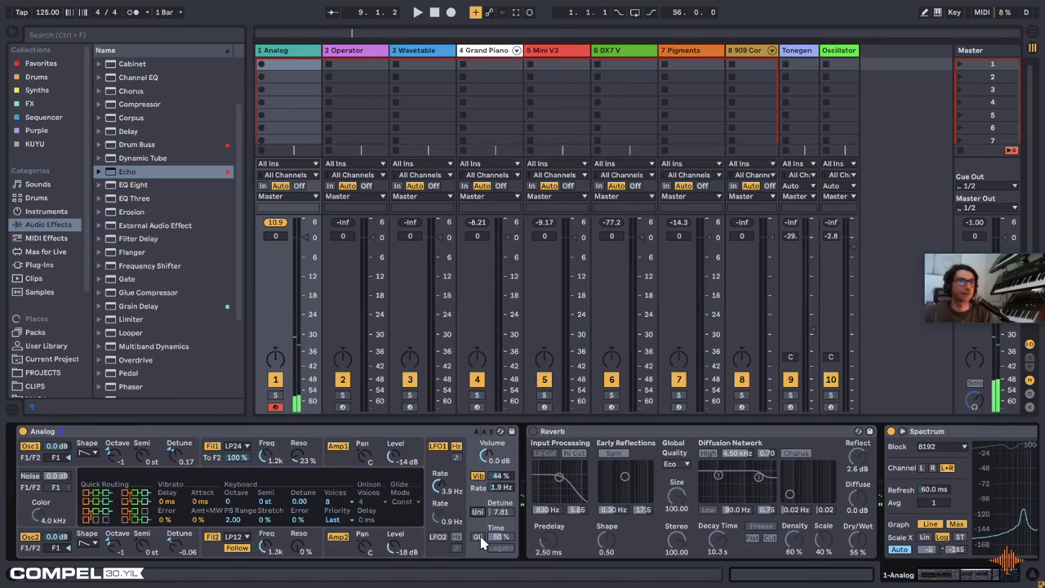
Step: Enable glide in Analog and set the glide time to 84%
click(479, 536)
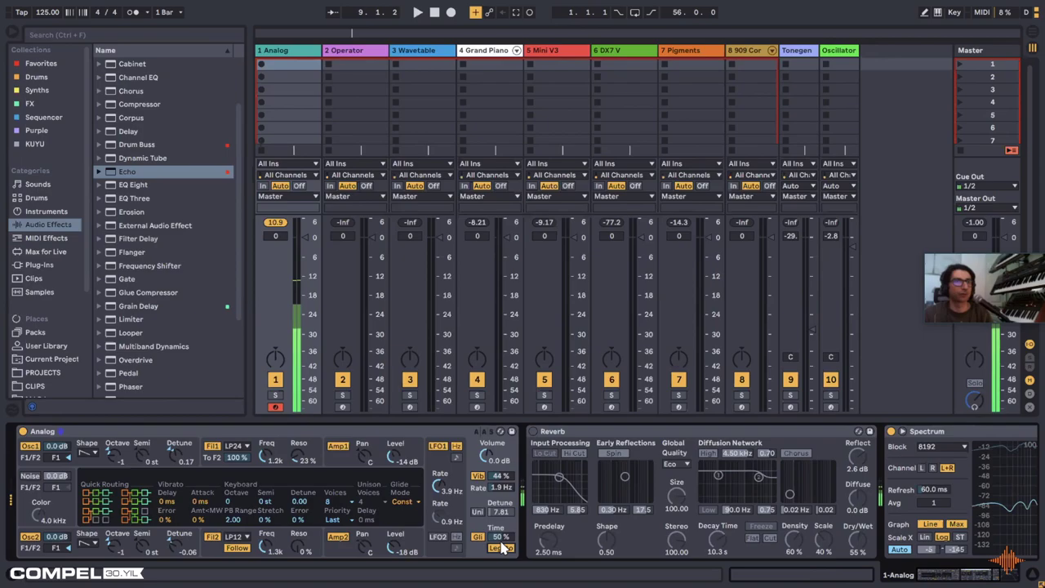
drag(506, 540, 507, 522)
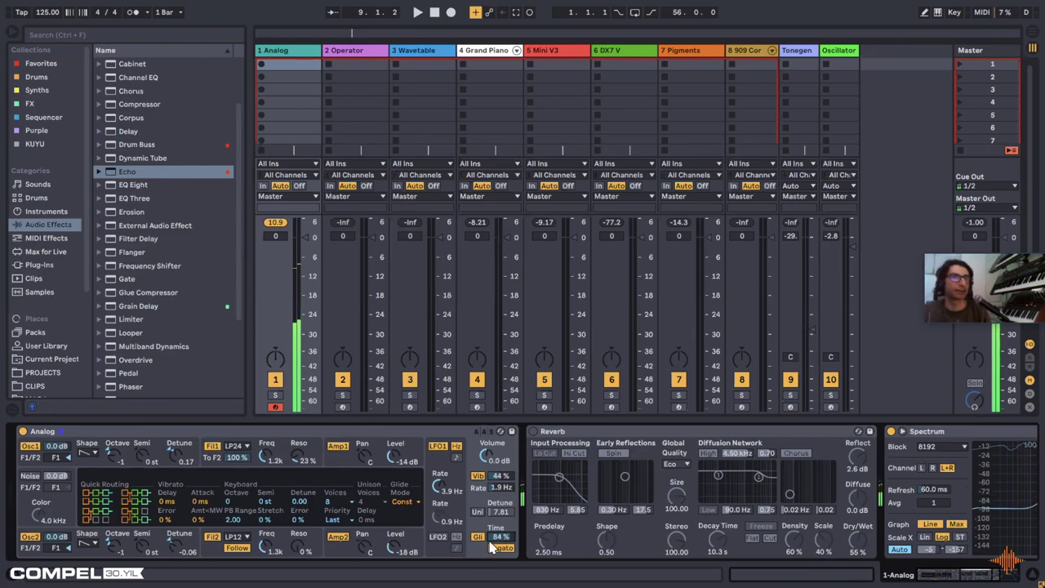
click(498, 548)
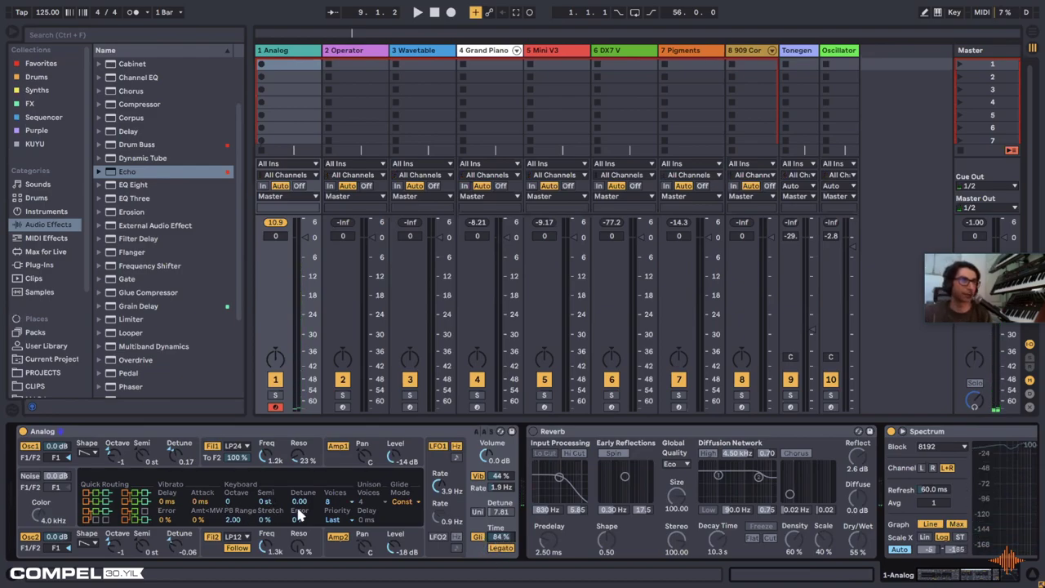
Step: Set Analog's keyboard voices to Mono
click(348, 504)
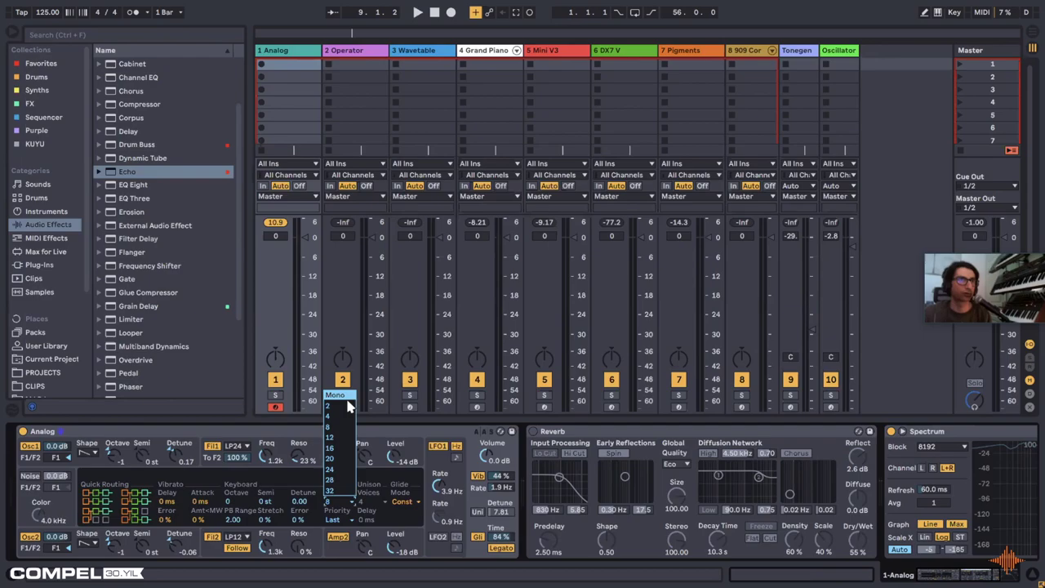
click(343, 500)
click(340, 398)
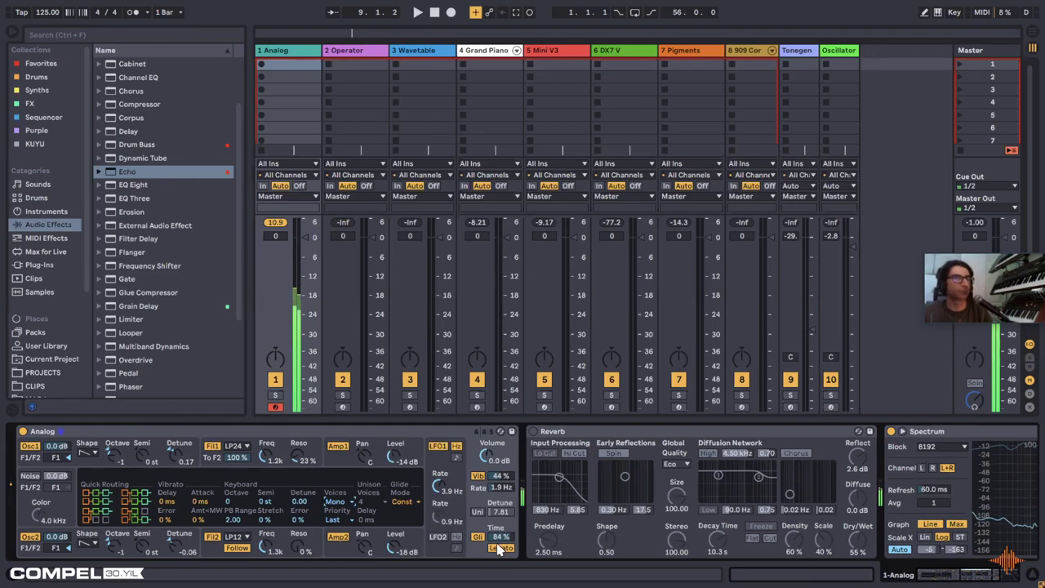
Step: Try glide times of 31% and 70%, settle on 66%, and turn glide off
drag(500, 538, 500, 571)
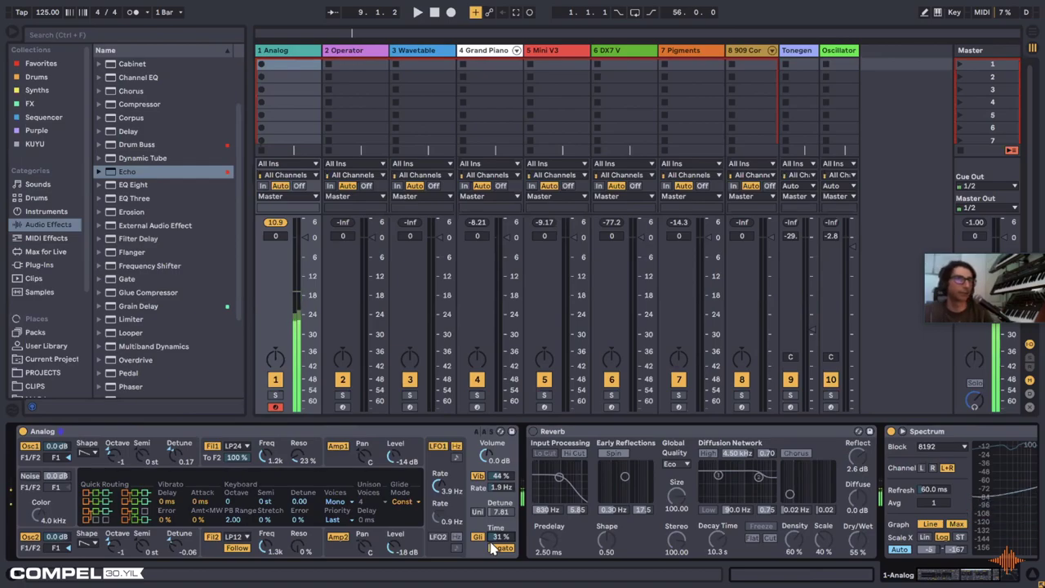
drag(497, 537, 496, 514)
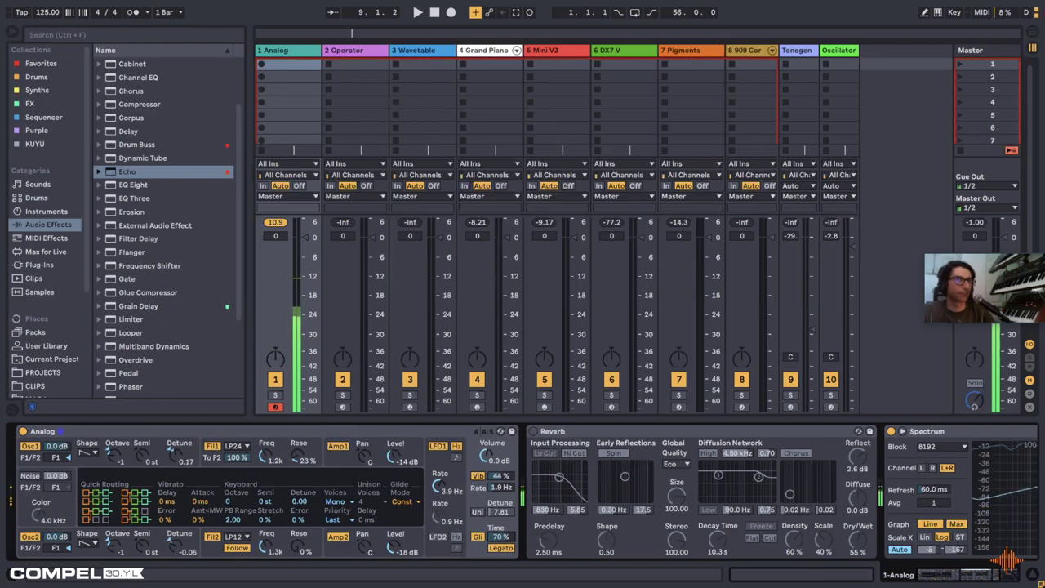
drag(496, 513, 497, 516)
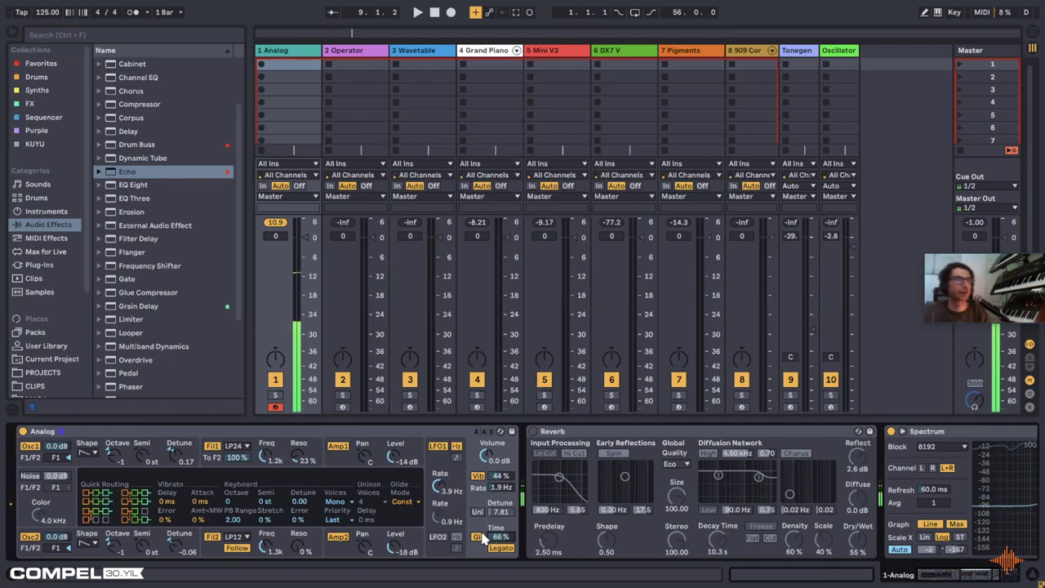
click(478, 537)
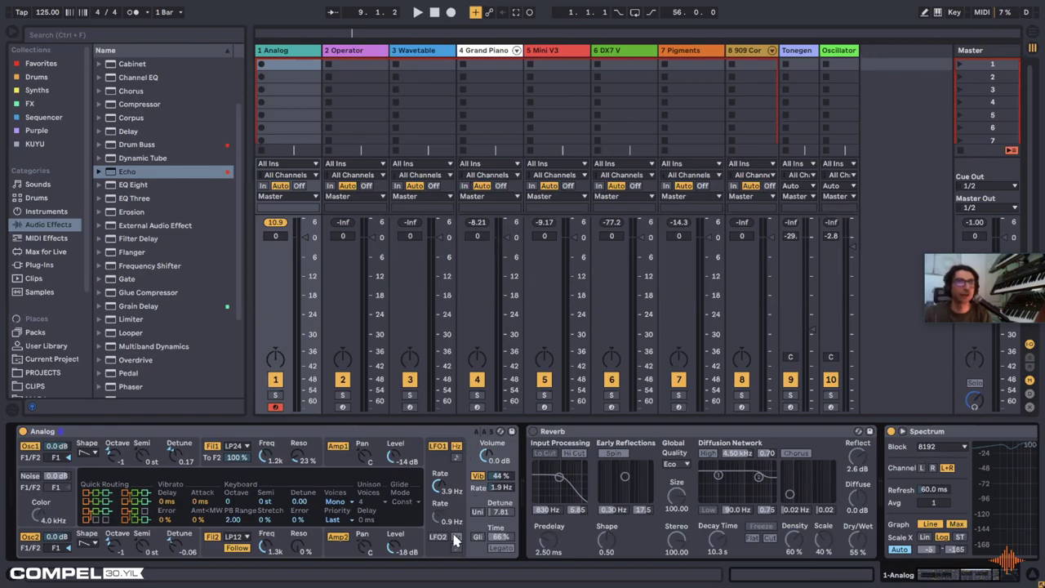
Step: Set Analog's keyboard voices to 8 for polyphonic playing
click(337, 501)
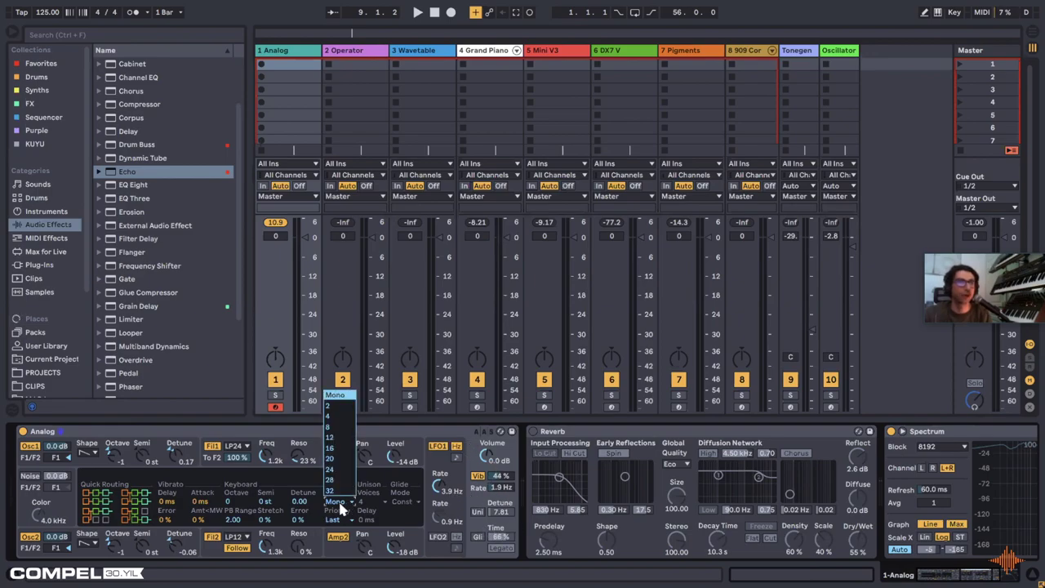
click(332, 404)
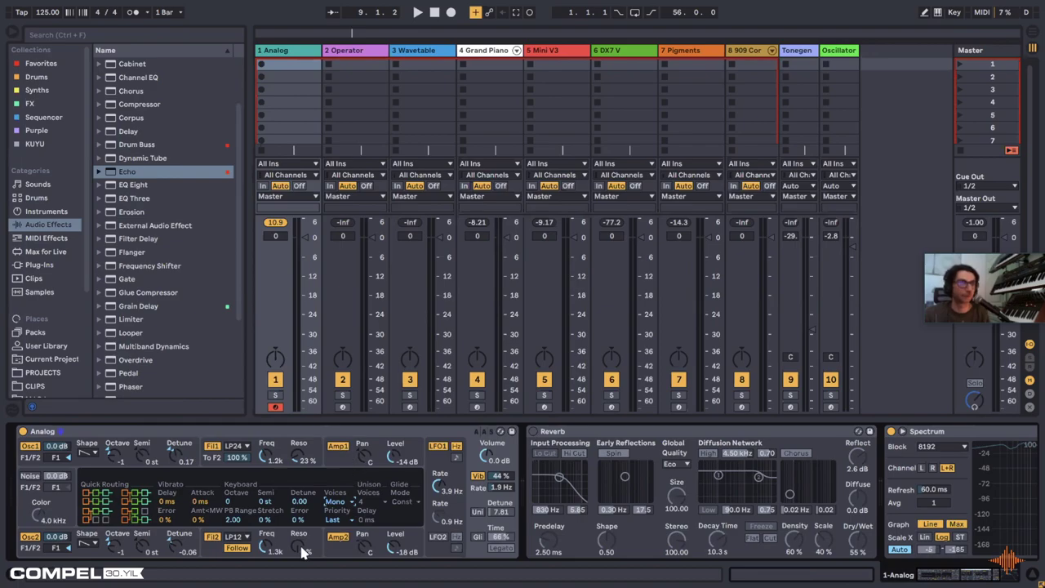
click(351, 501)
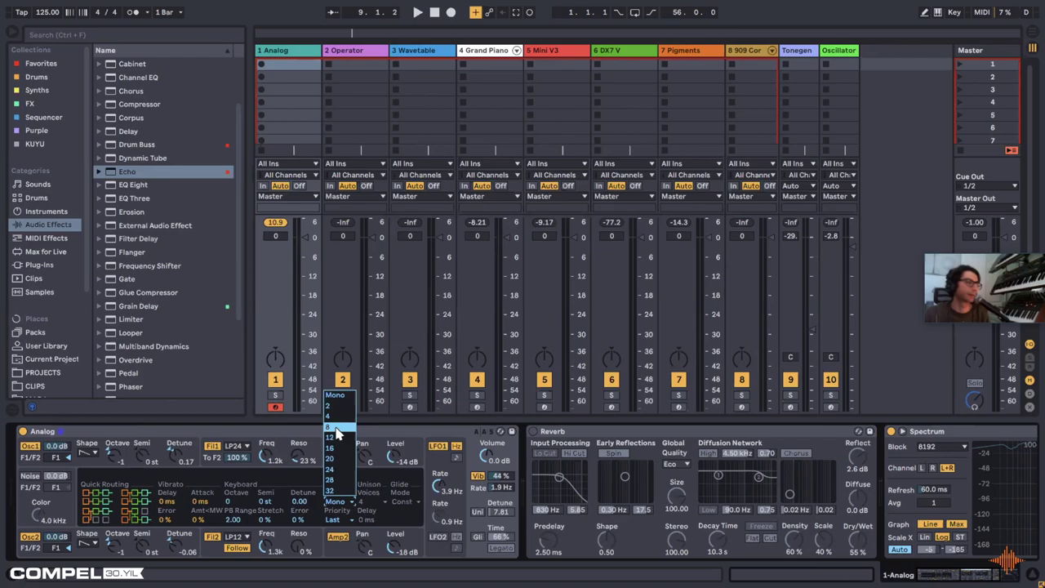
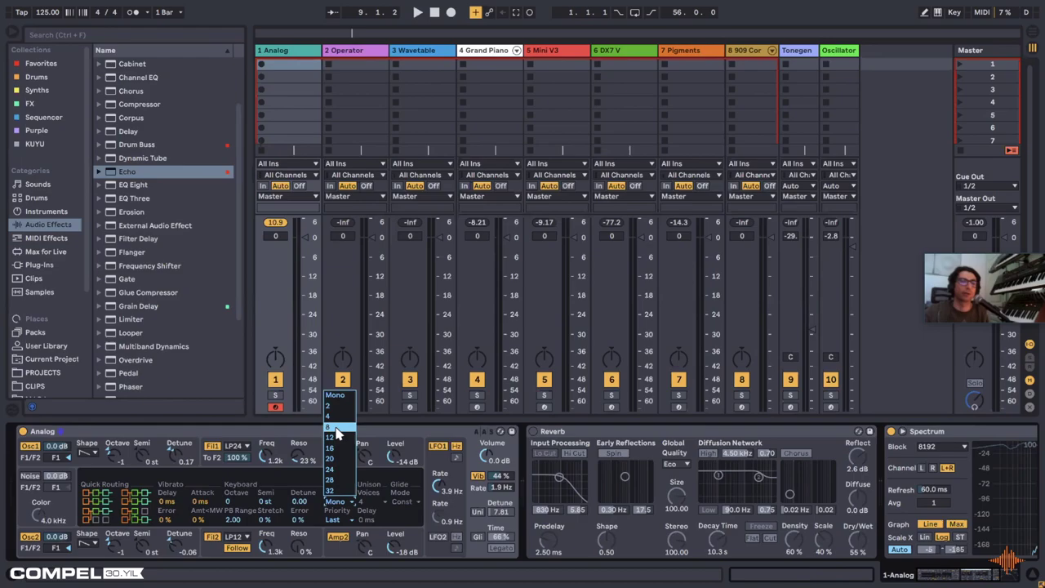
click(337, 428)
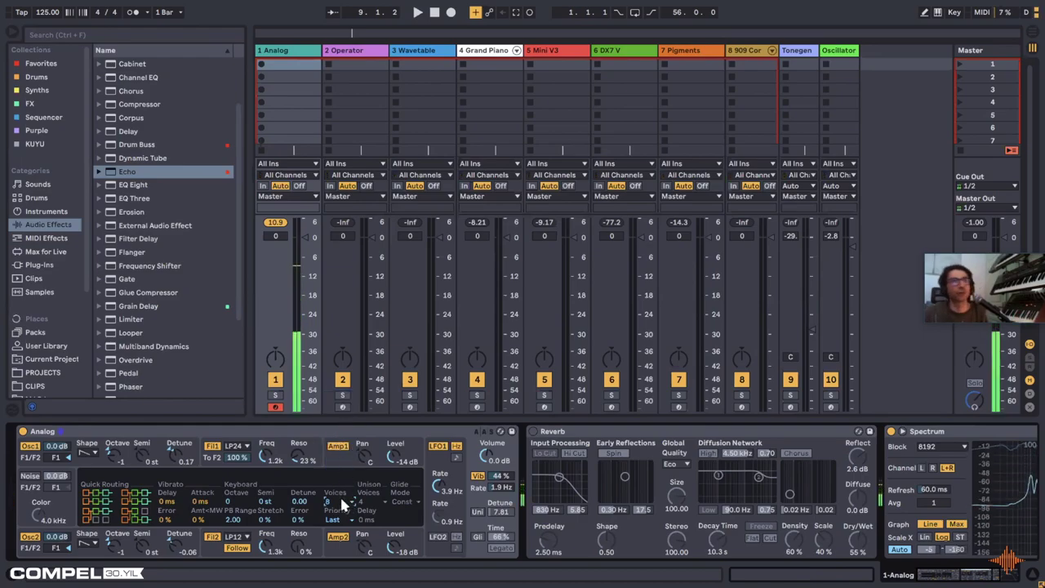
click(338, 498)
click(346, 428)
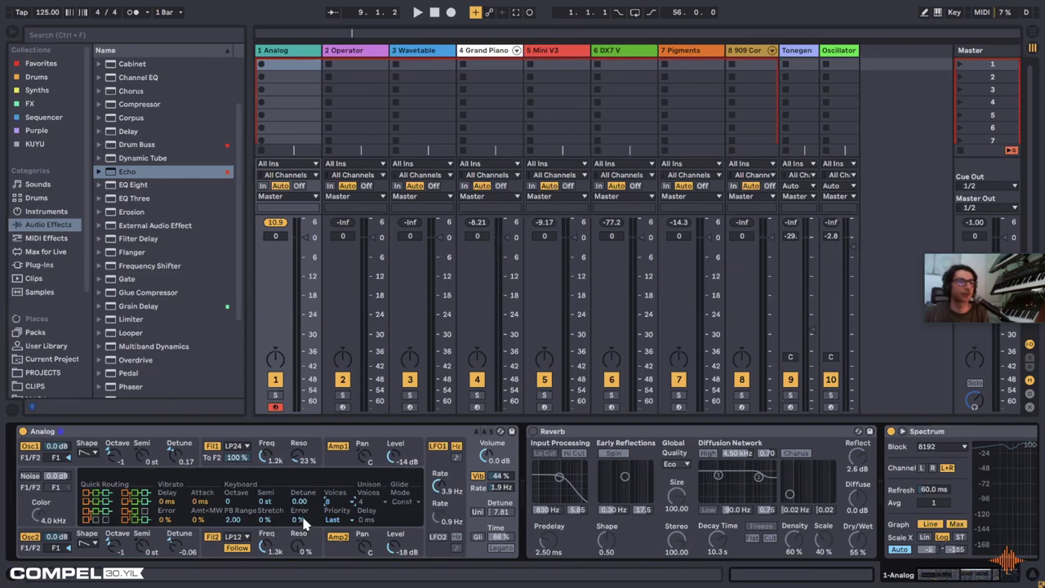
Step: Set the keyboard tuning error to 15% and reset Amp 1's LFO1 level modulation to 0.00
drag(307, 522, 306, 513)
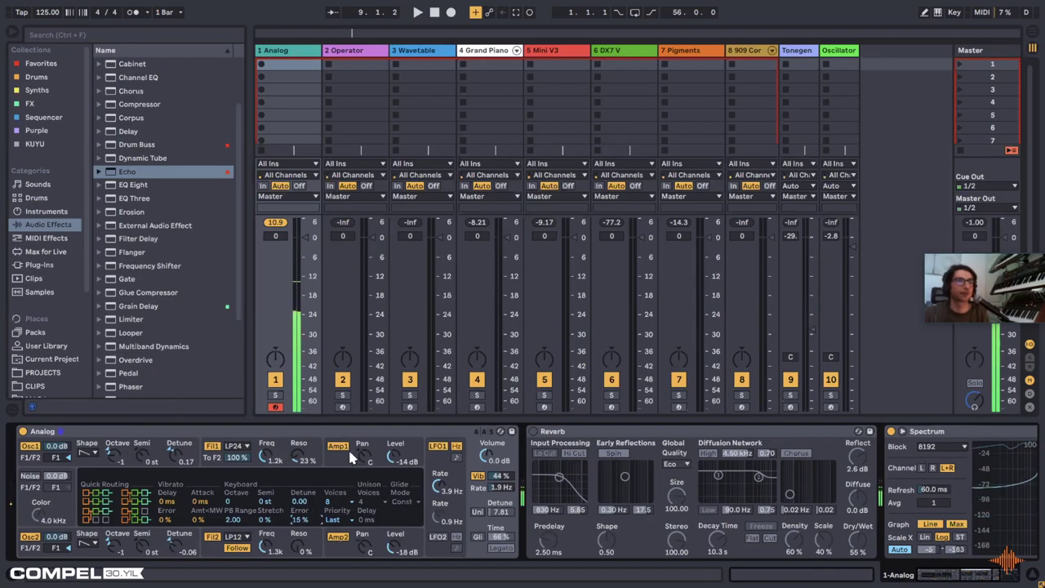
click(439, 478)
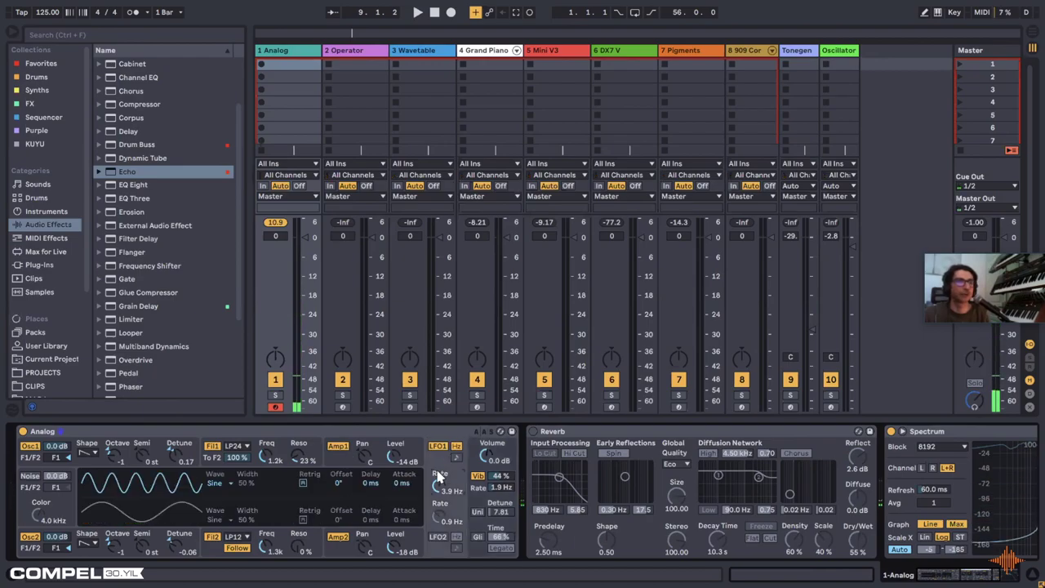
click(359, 466)
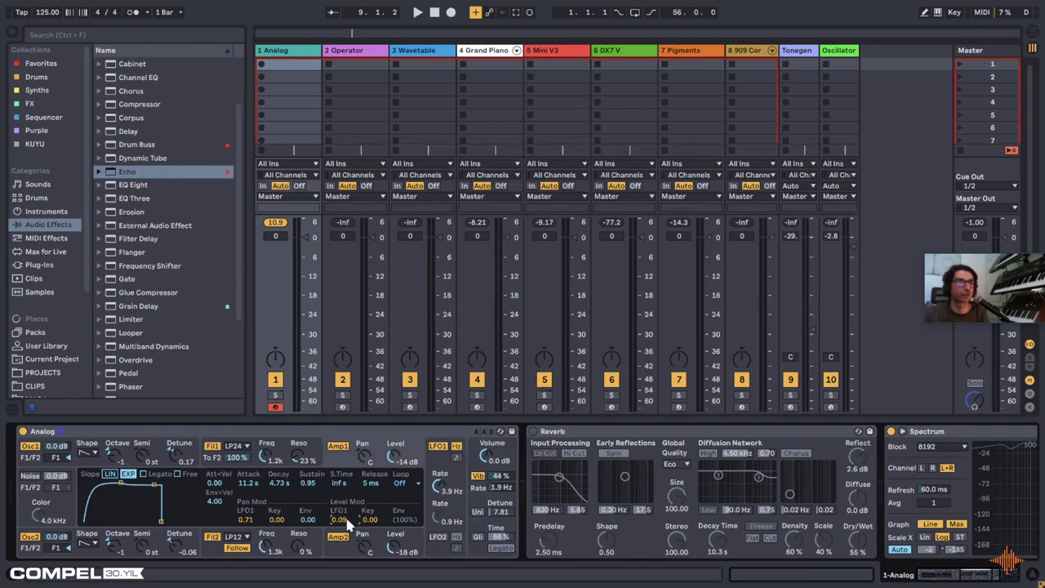
key(Delete)
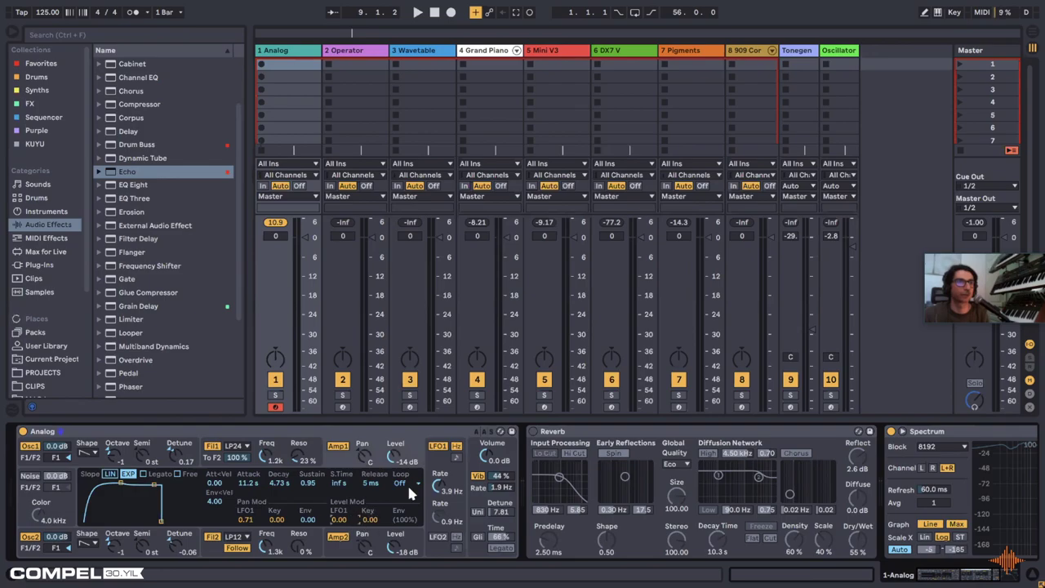
Step: Turn off Analog's vibrato and raise the keyboard tuning error to 73%, with the synth volume at -0.4 dB
click(481, 478)
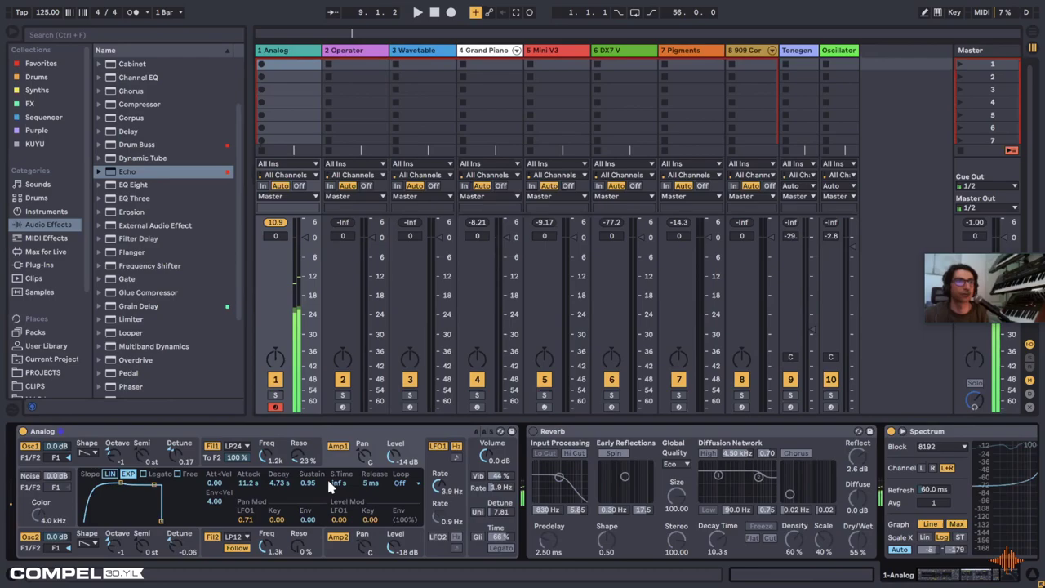
click(494, 464)
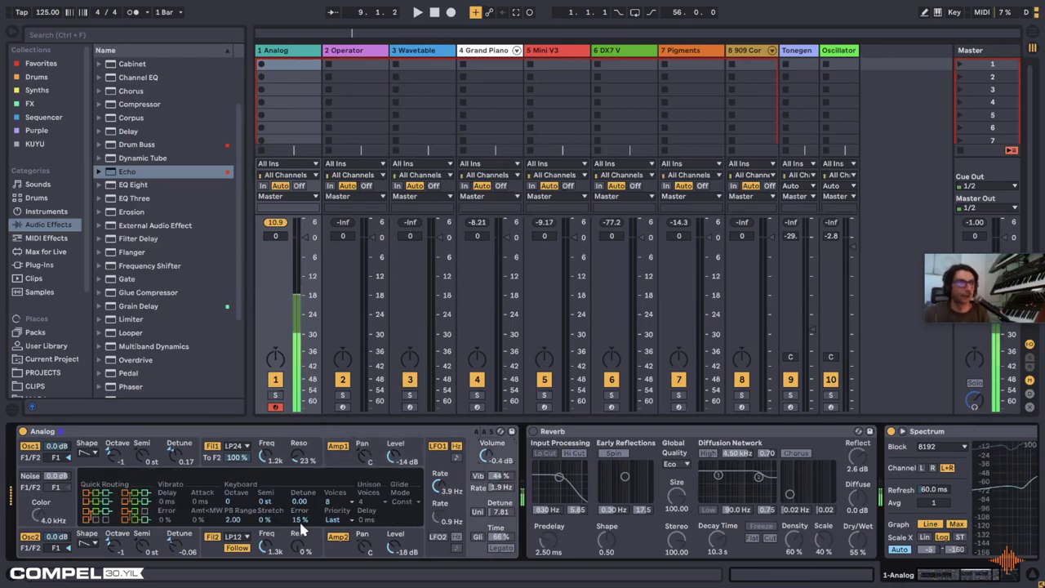
drag(300, 523, 300, 496)
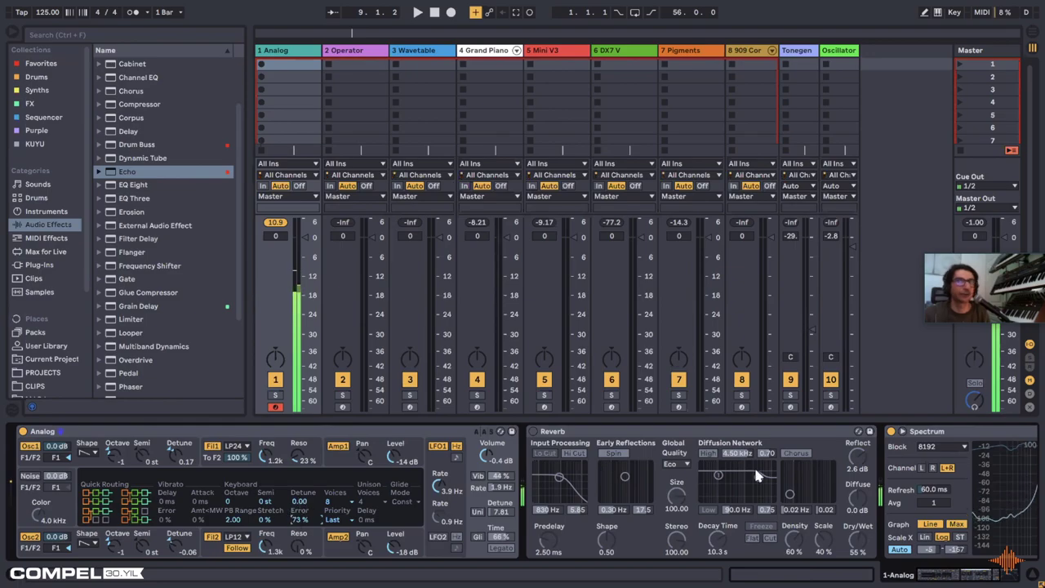
Step: Insert the Tuner audio effect between Reverb and Spectrum on the Analog track
scroll(753, 464, right, 3)
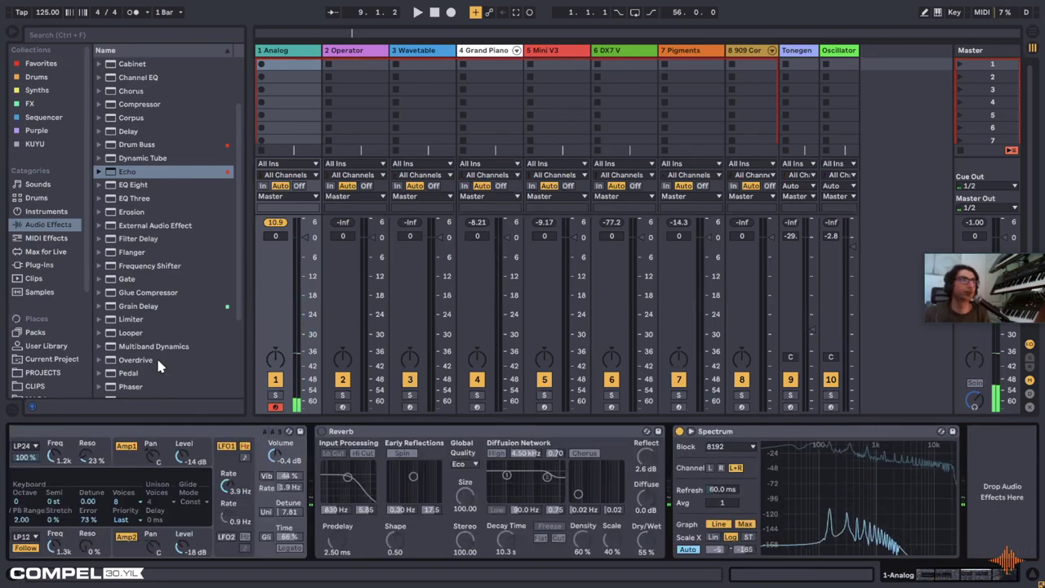
scroll(159, 366, down, 3)
drag(135, 350, 692, 506)
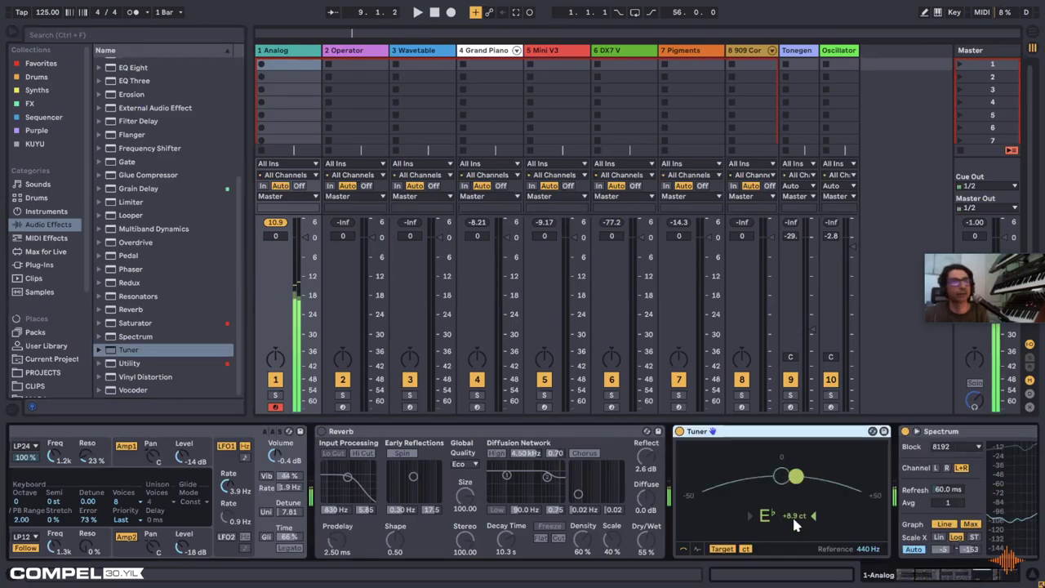
Step: Reset Analog's keyboard tuning error to 0% and oscillator 1's detune to 0.00
drag(87, 519, 88, 522)
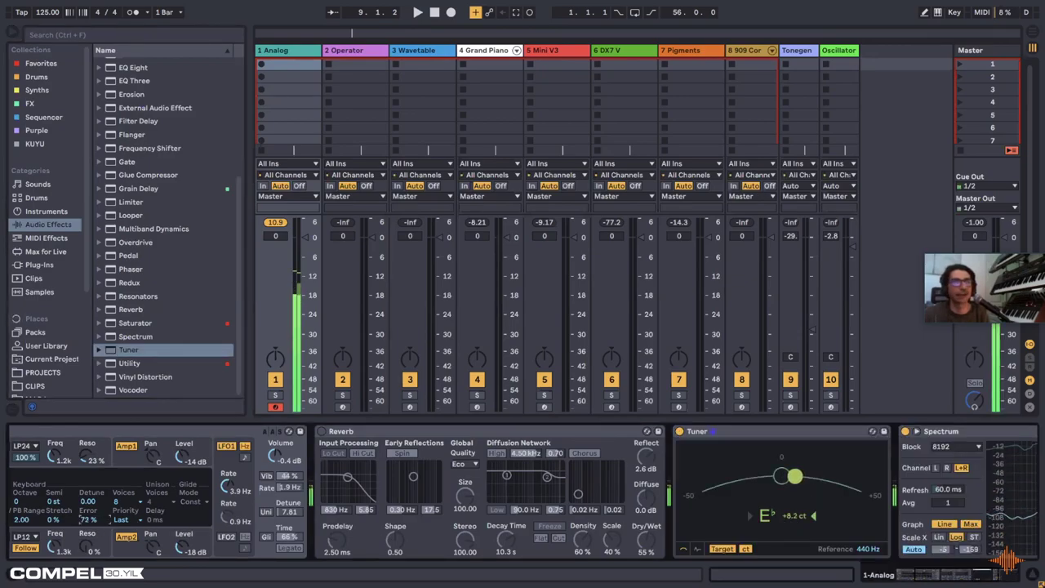
key(Delete)
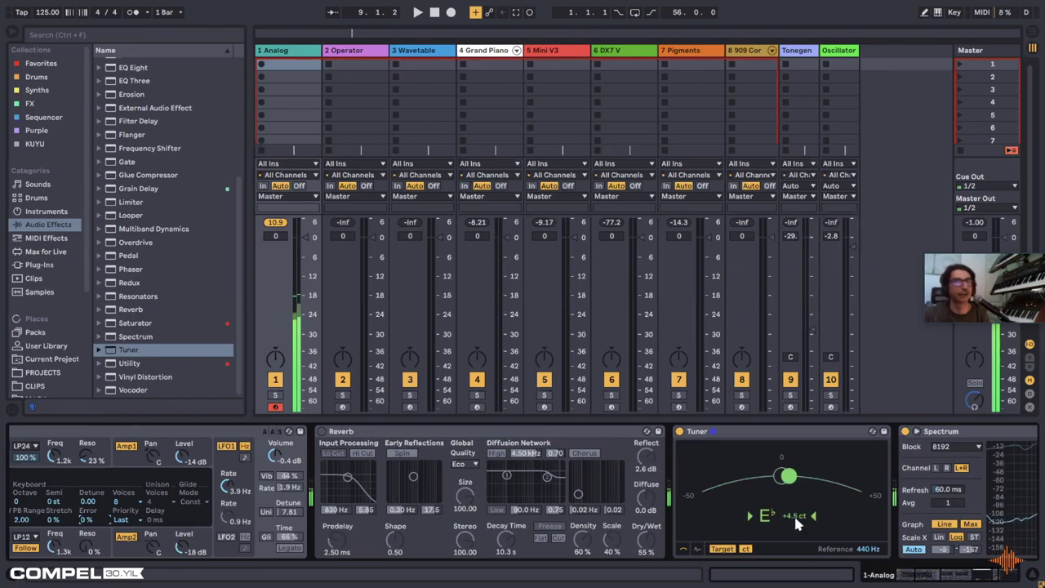
click(298, 504)
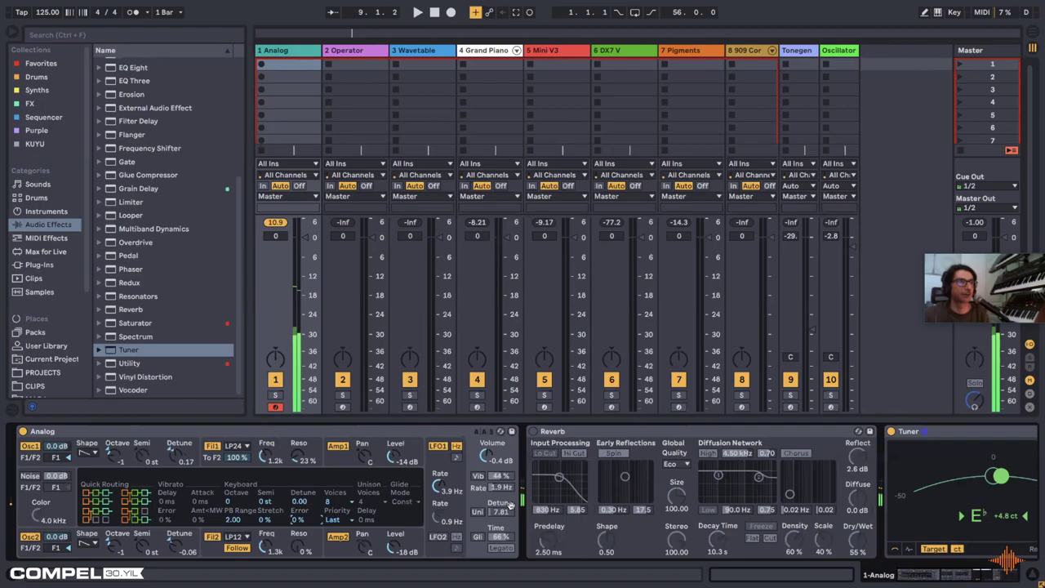
click(178, 455)
key(Delete)
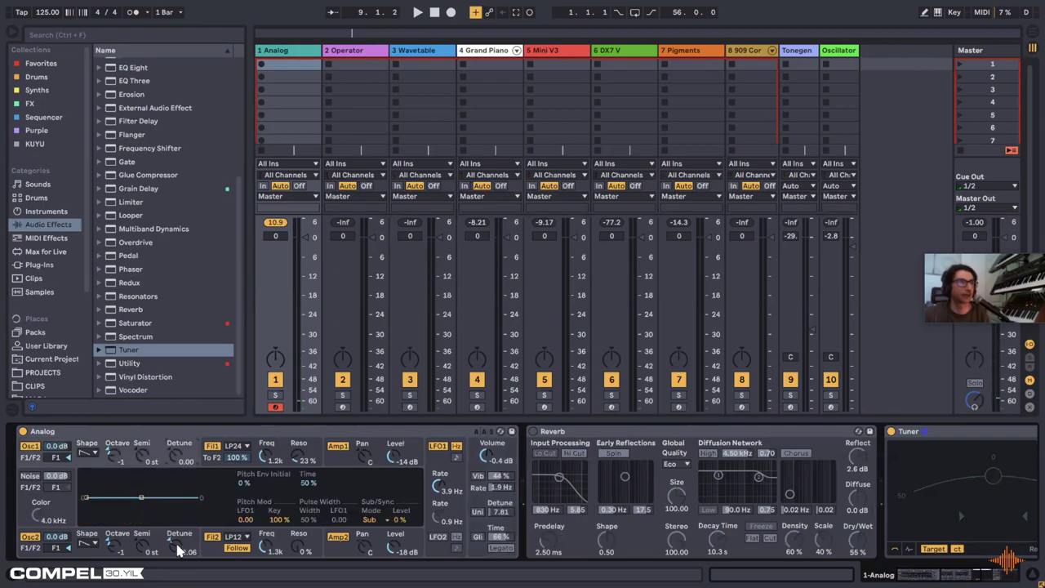
Step: Reset oscillator 2's detune to 0.00 and set the keyboard tuning to 48% error with 0% stretch
click(179, 547)
key(Delete)
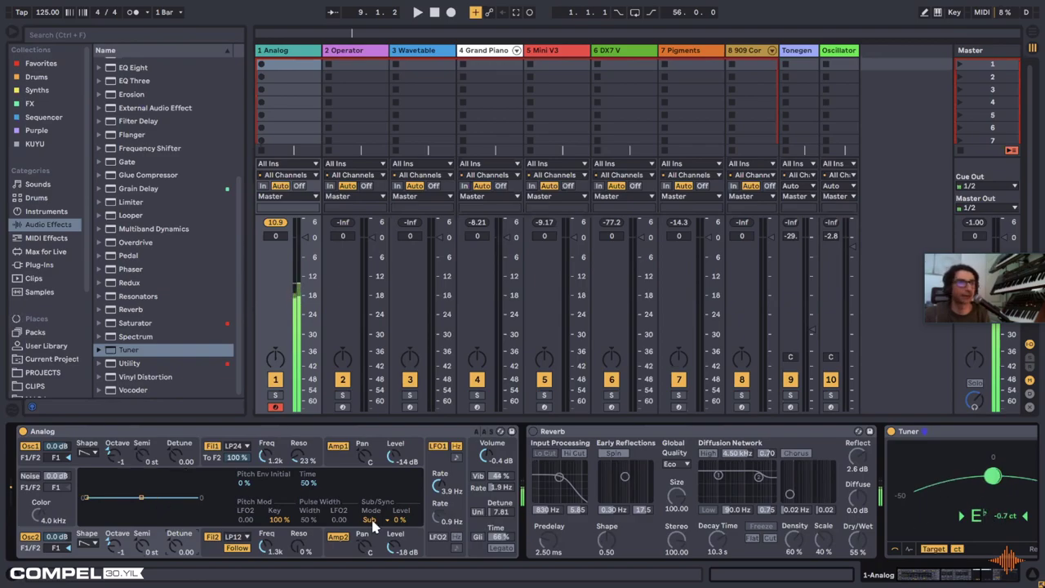
click(478, 499)
drag(302, 521, 302, 441)
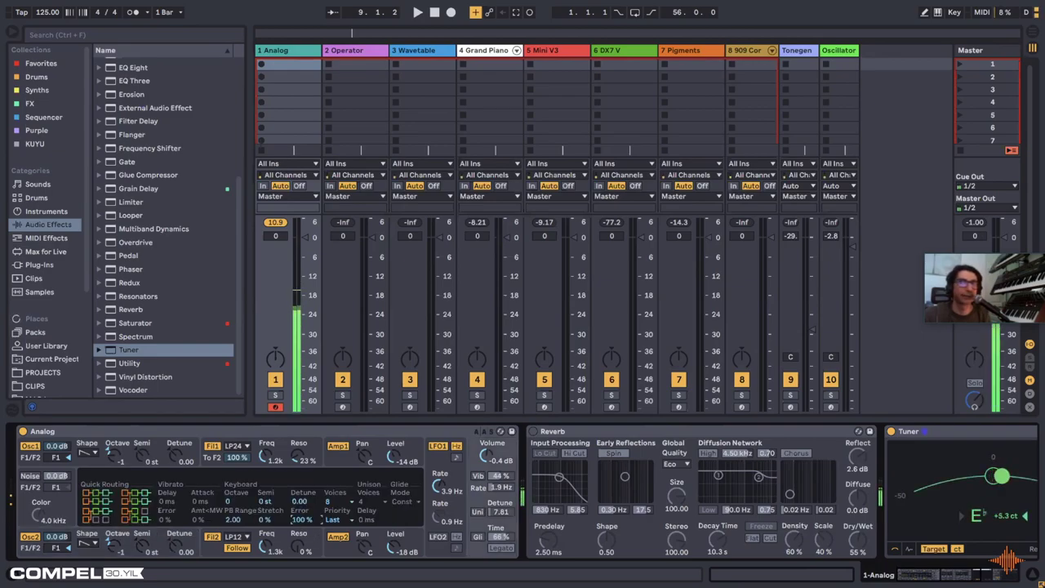
drag(302, 441, 302, 483)
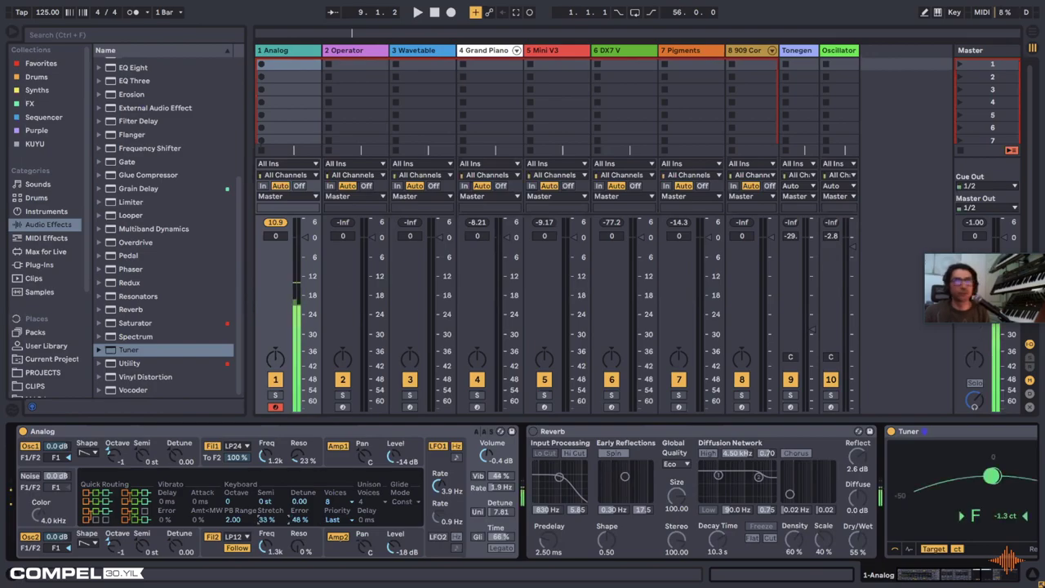
drag(266, 519, 270, 506)
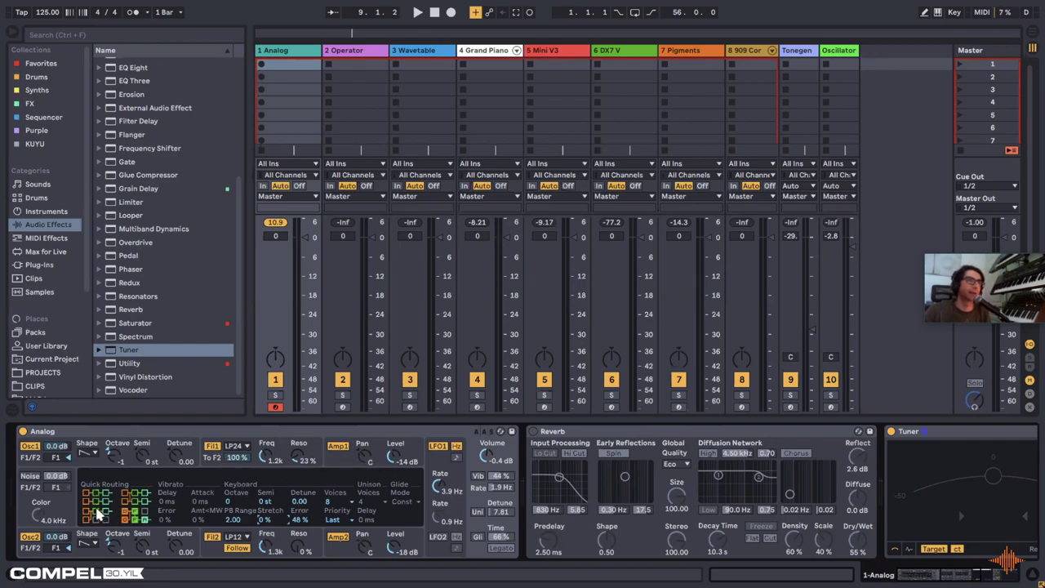
Step: Try the quick routing presets and settle on the parallel one that sends oscillator 1 to F1 and oscillator 2 to F2
click(147, 499)
click(130, 511)
click(103, 504)
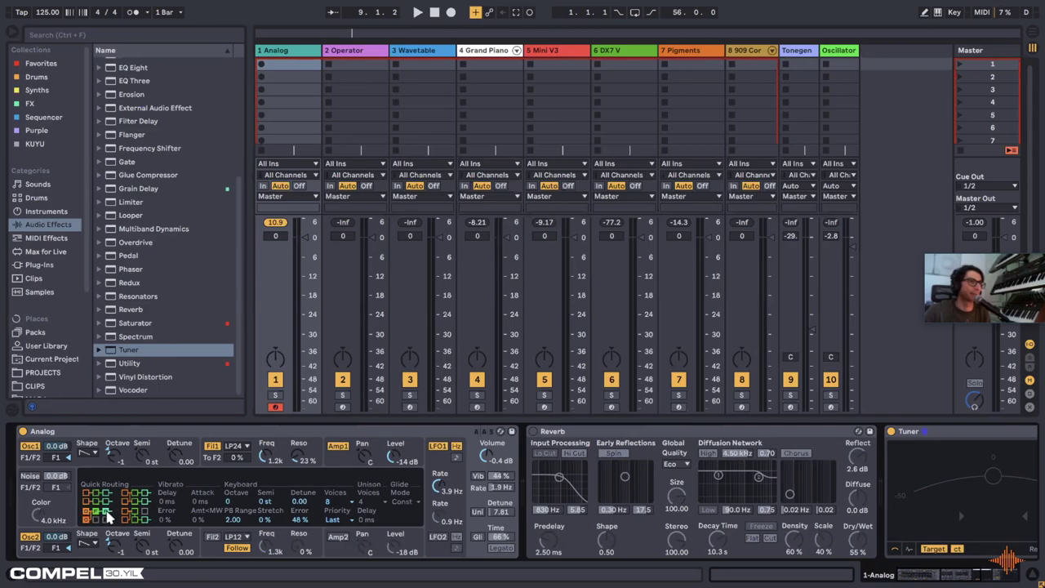
click(134, 517)
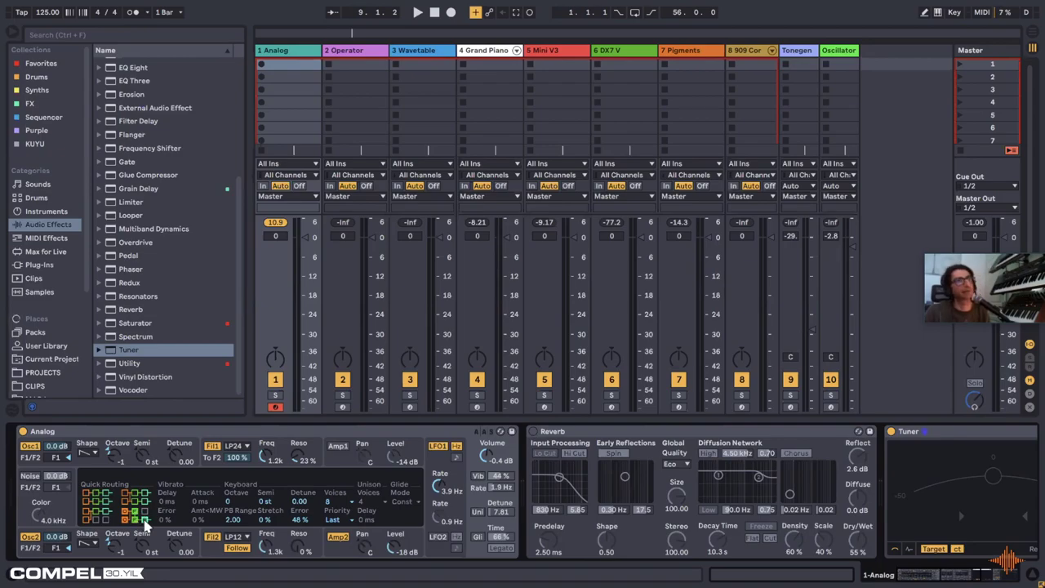
click(103, 500)
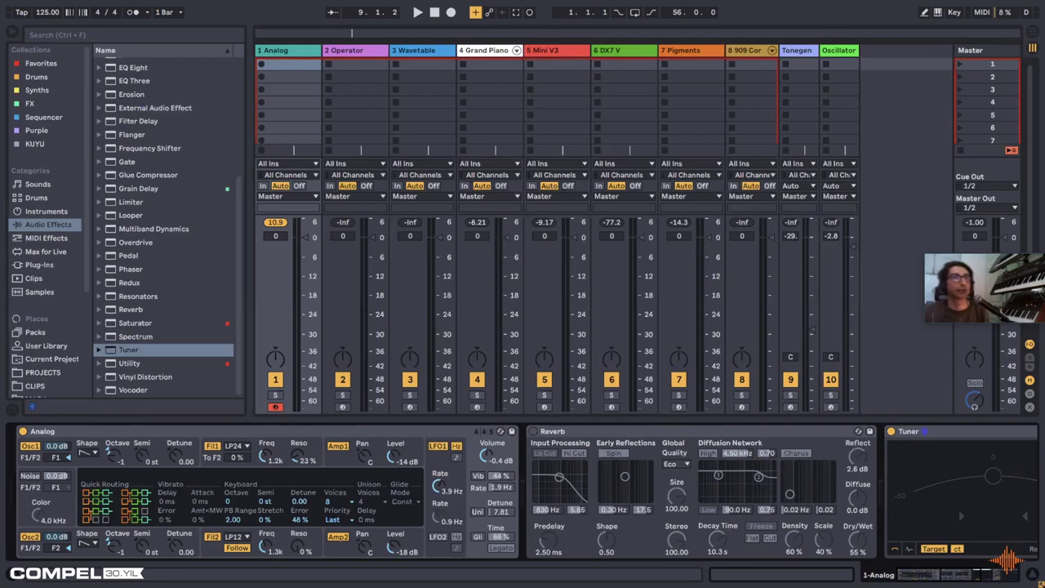
Step: Save the Analog instrument's sound to the User Library as a preset named "sesi kaydet"
click(112, 435)
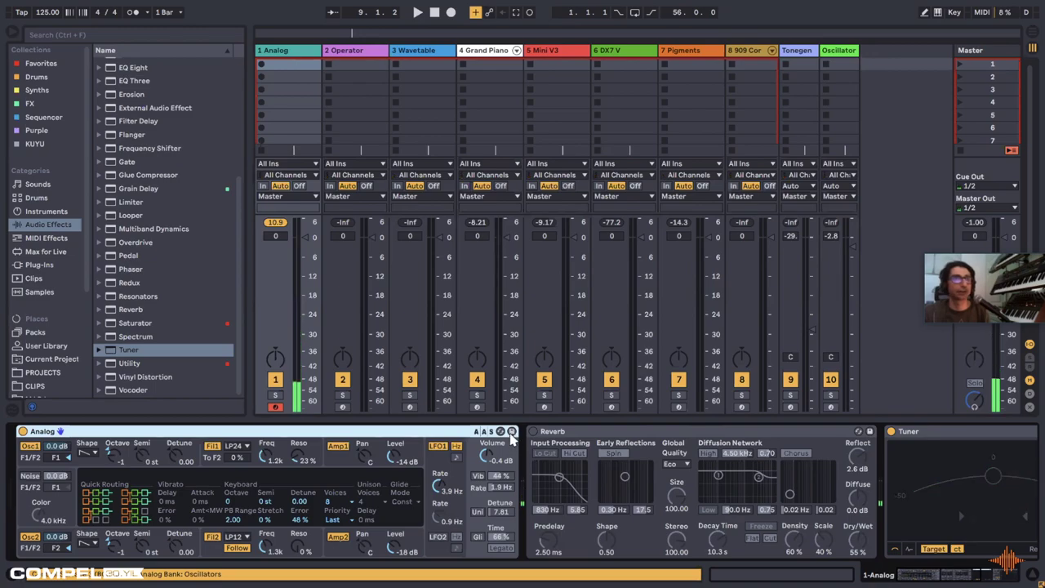
click(512, 432)
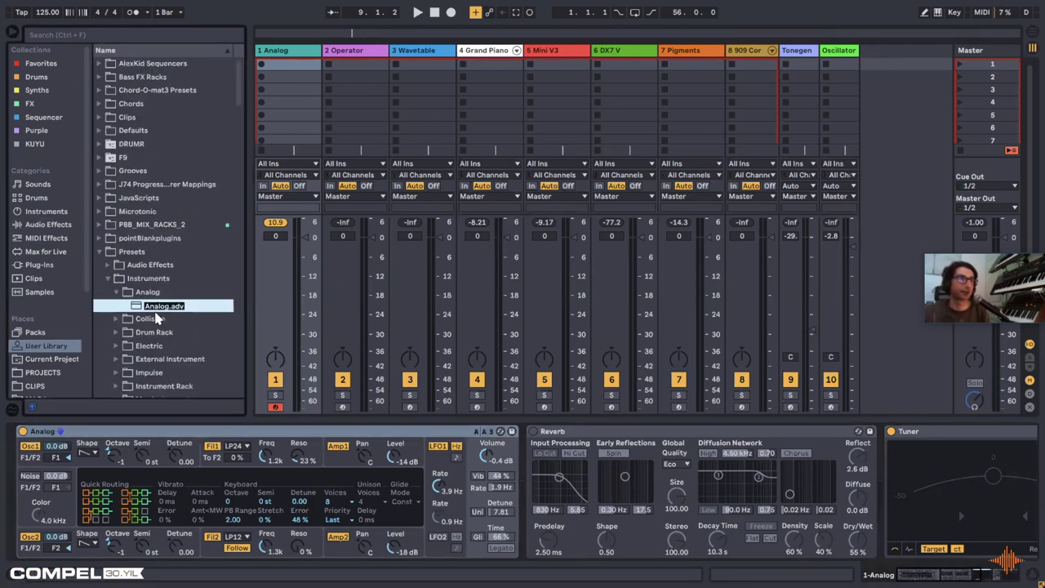
text(det)
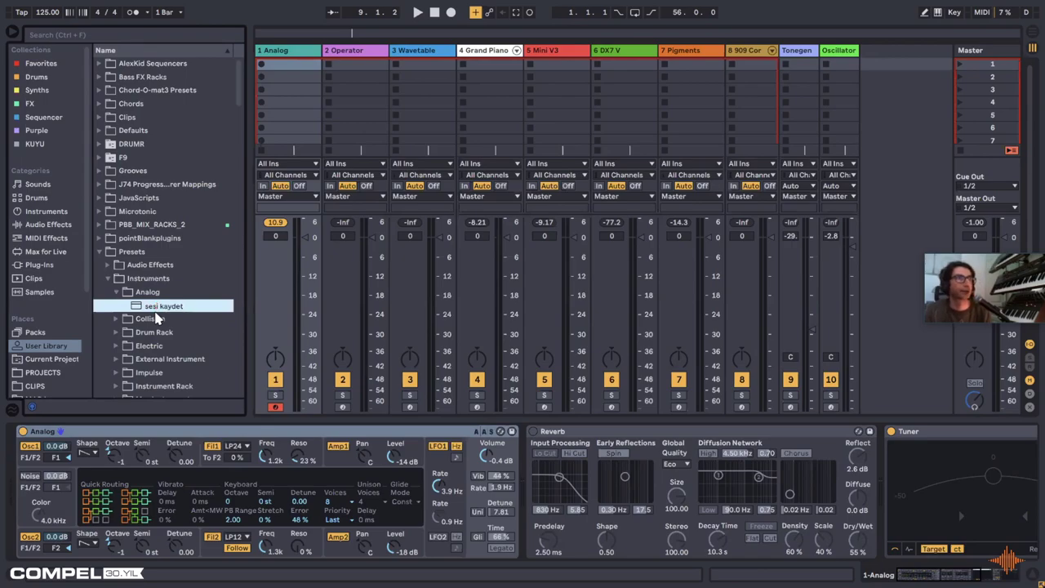
key(Return)
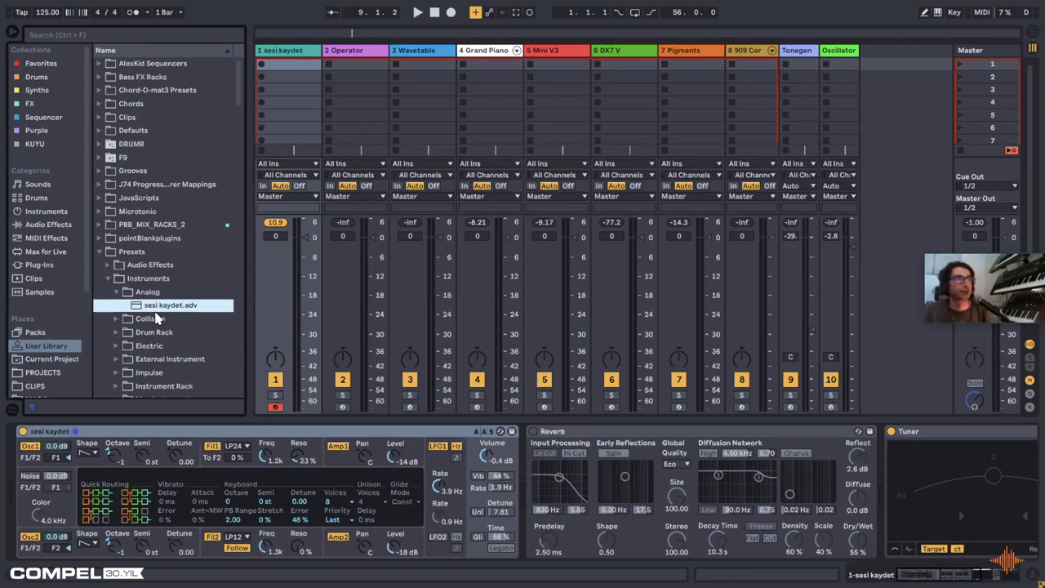
Step: Delete the instrument from track 1 and load the saved sesi kaydet preset in its place
click(139, 433)
key(Delete)
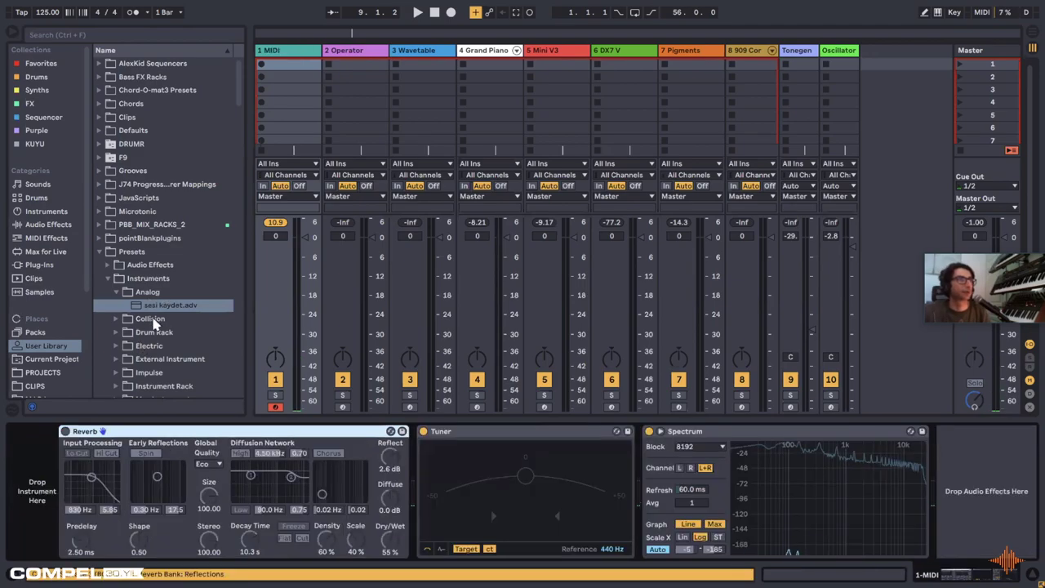
drag(163, 306, 122, 478)
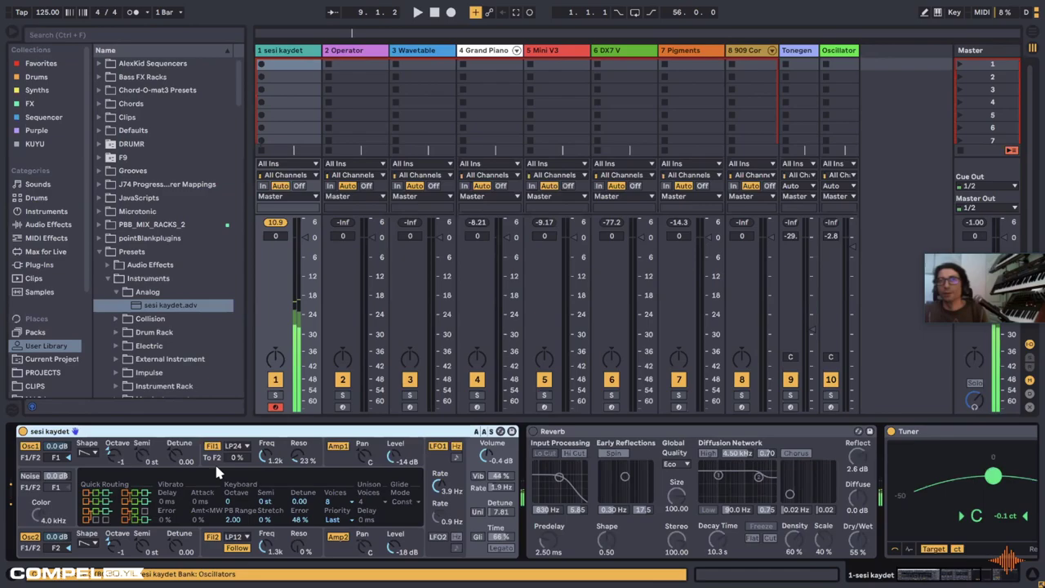
Step: Turn on hot-swap for the sesi kaydet instrument and view its Filter 1 and Amp 1 settings
click(918, 434)
click(458, 438)
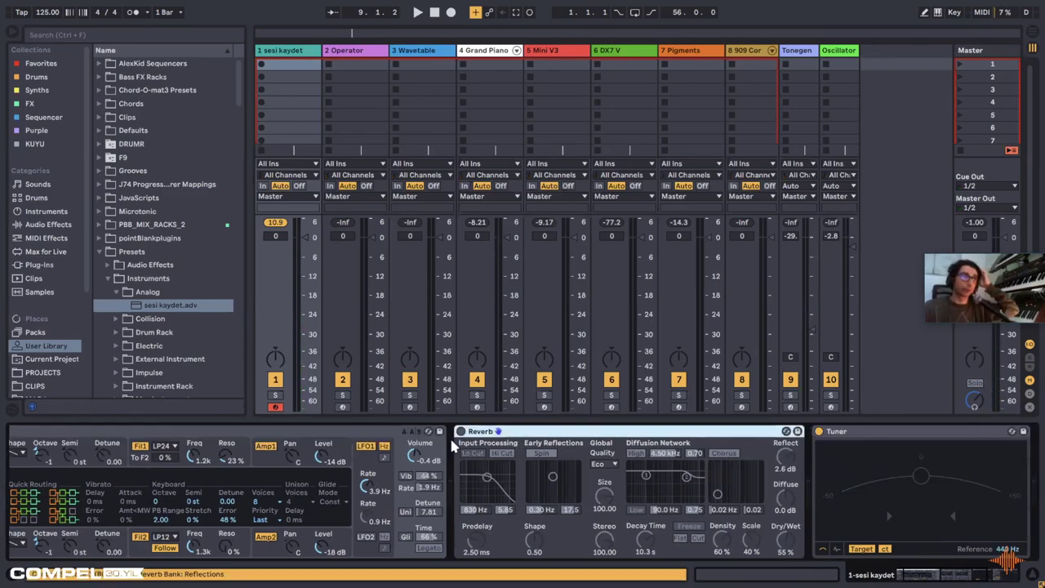
scroll(532, 460, left, 3)
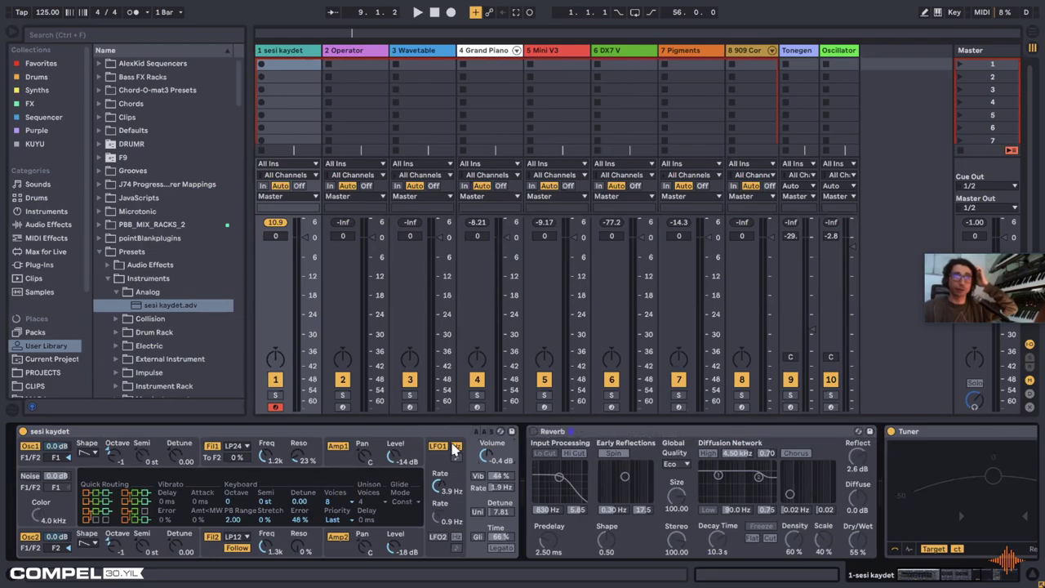
click(502, 433)
click(500, 431)
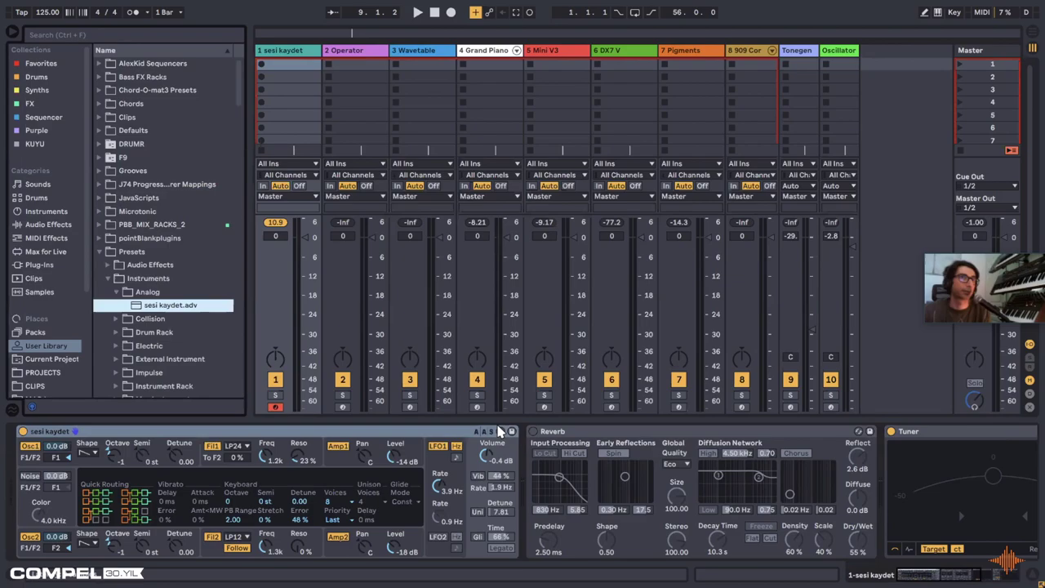
click(469, 433)
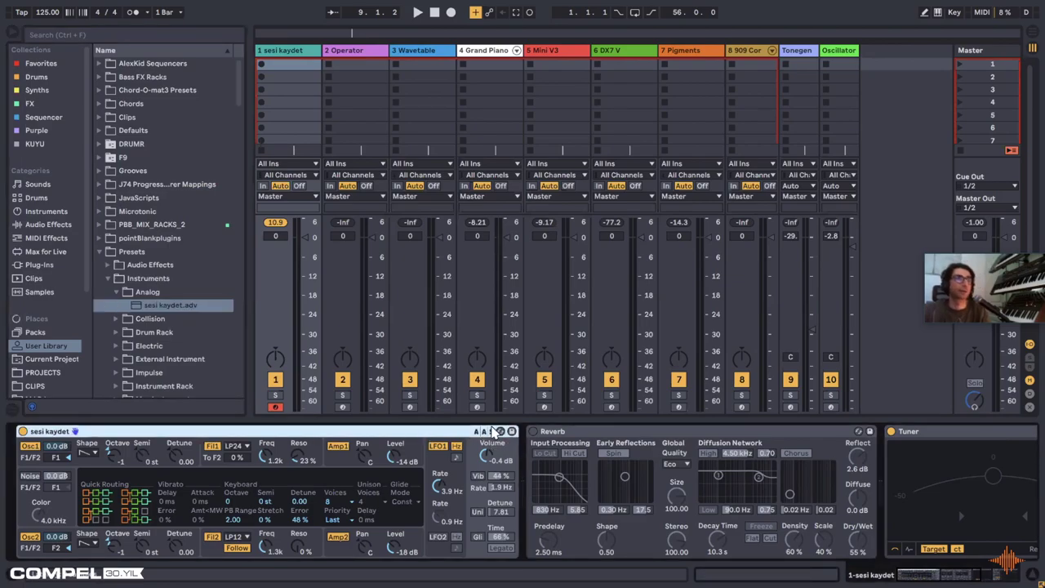
click(501, 431)
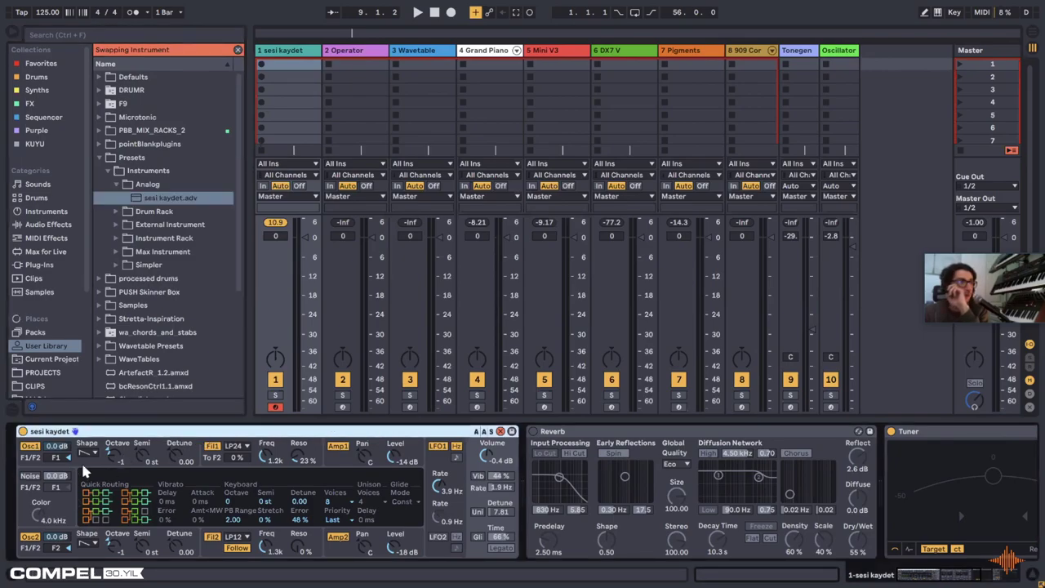
click(222, 459)
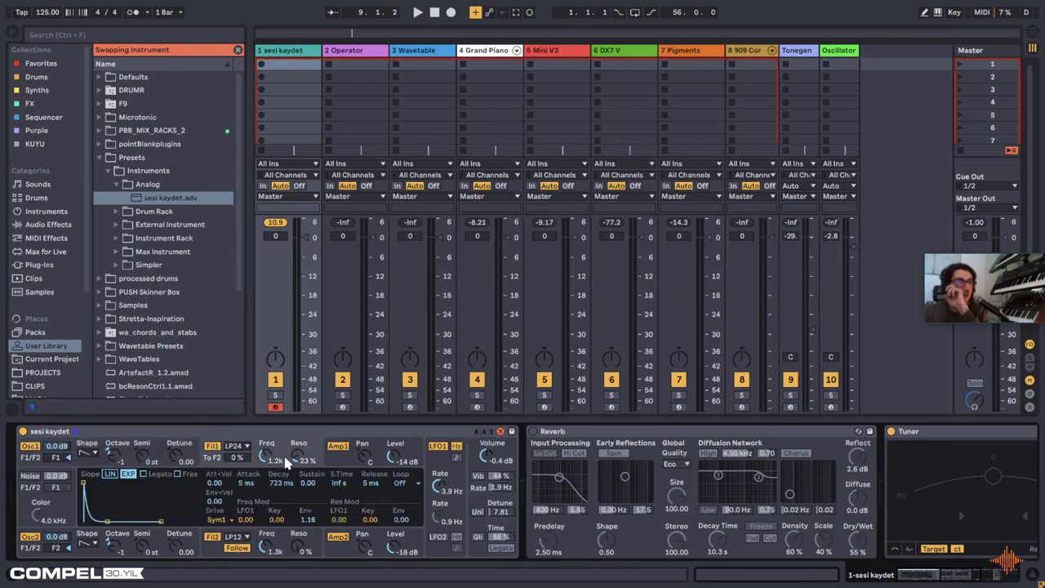
click(340, 458)
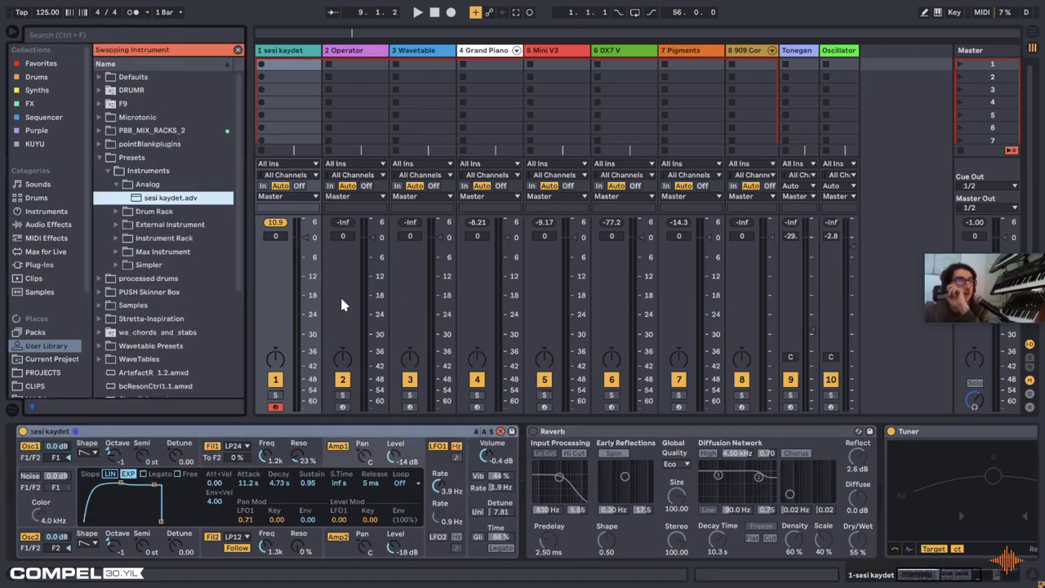
click(500, 432)
click(501, 432)
click(117, 184)
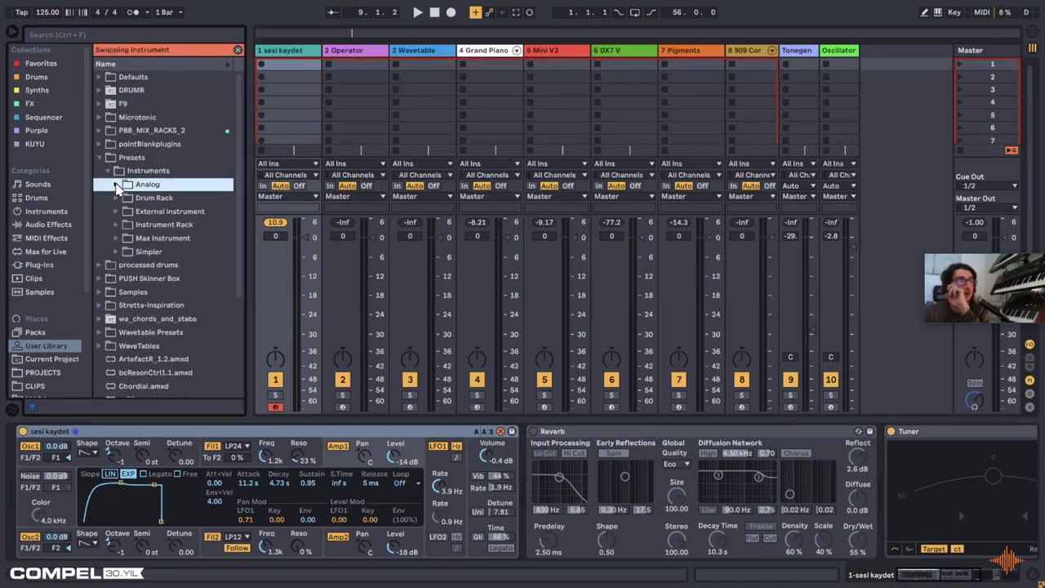
click(238, 51)
click(116, 291)
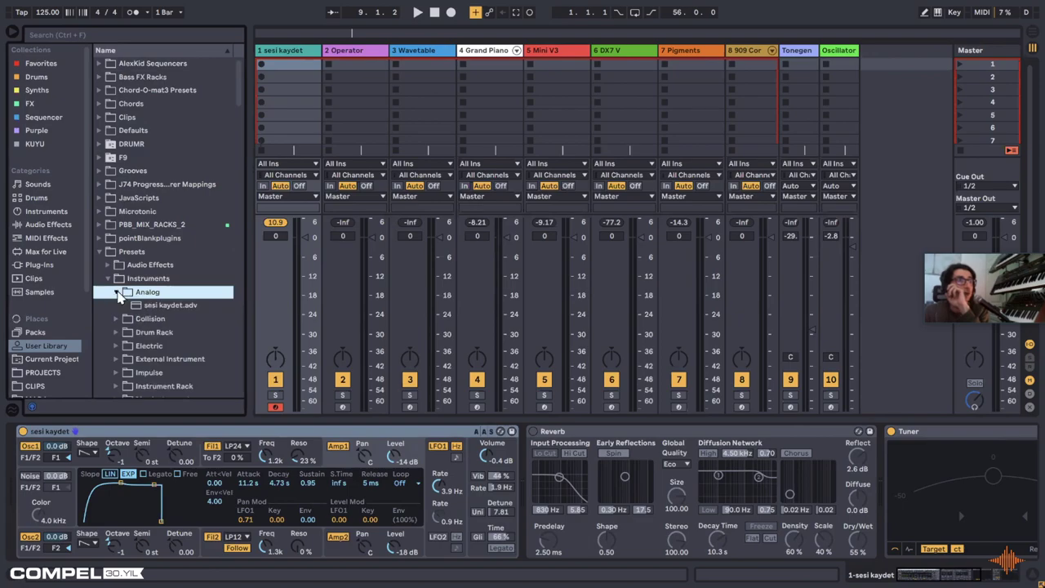
click(501, 432)
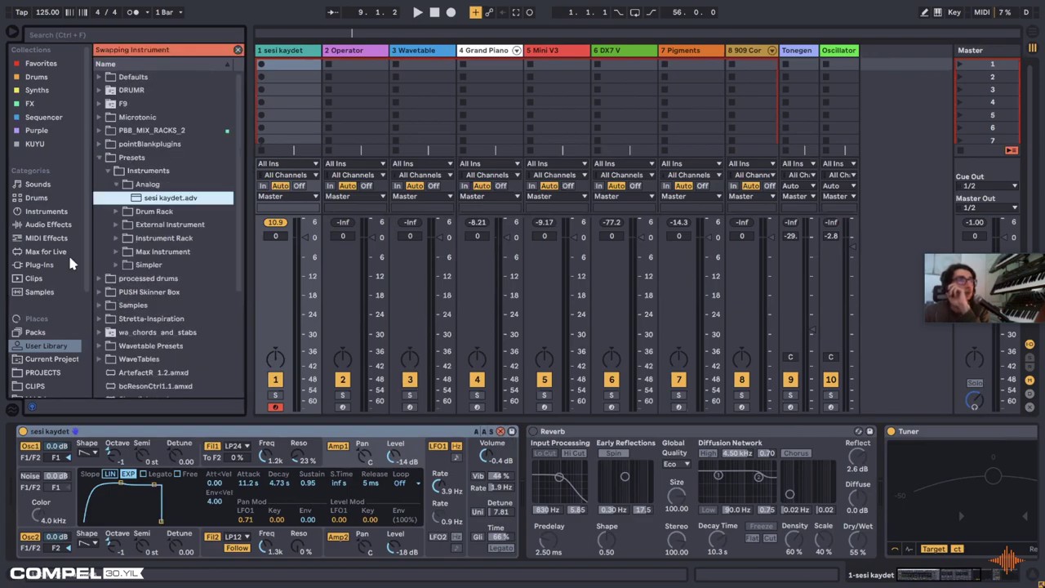
click(47, 211)
click(500, 431)
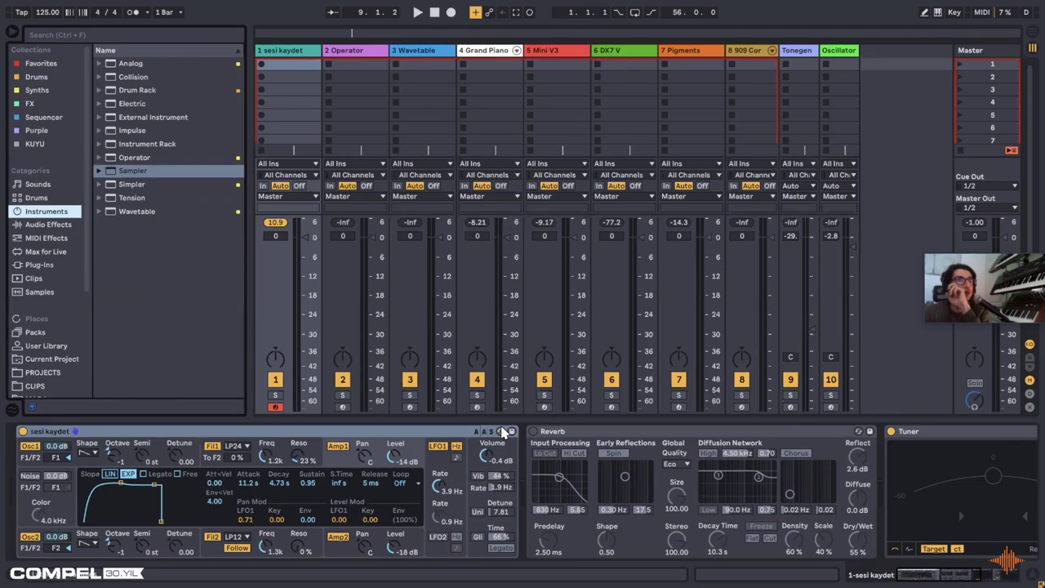
Step: Turn on hot-swap for the sesi kaydet instrument and open Analog's Bass presets in Instruments, selecting Analog Buzz Bass
click(500, 431)
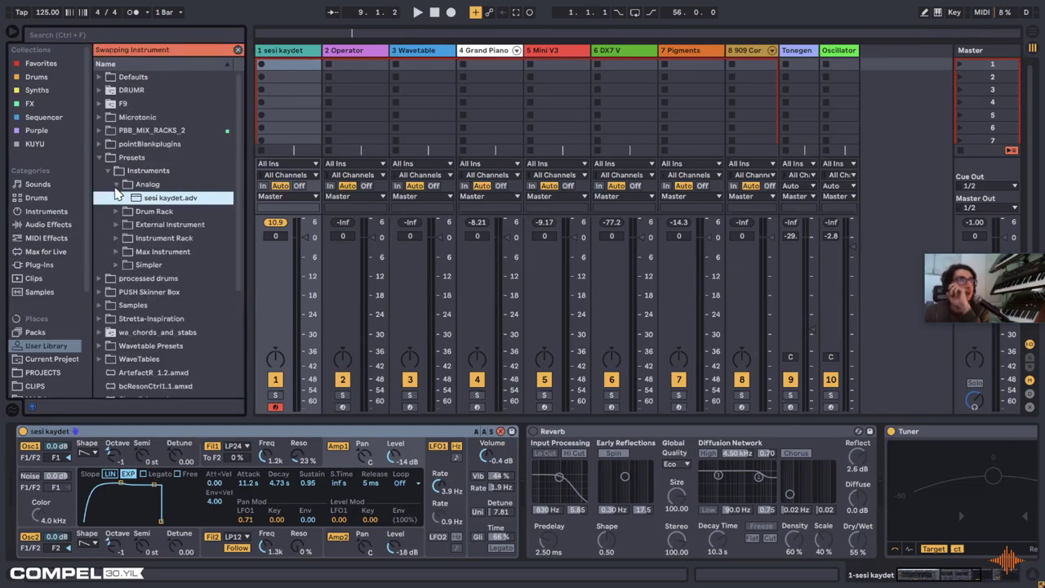
click(52, 213)
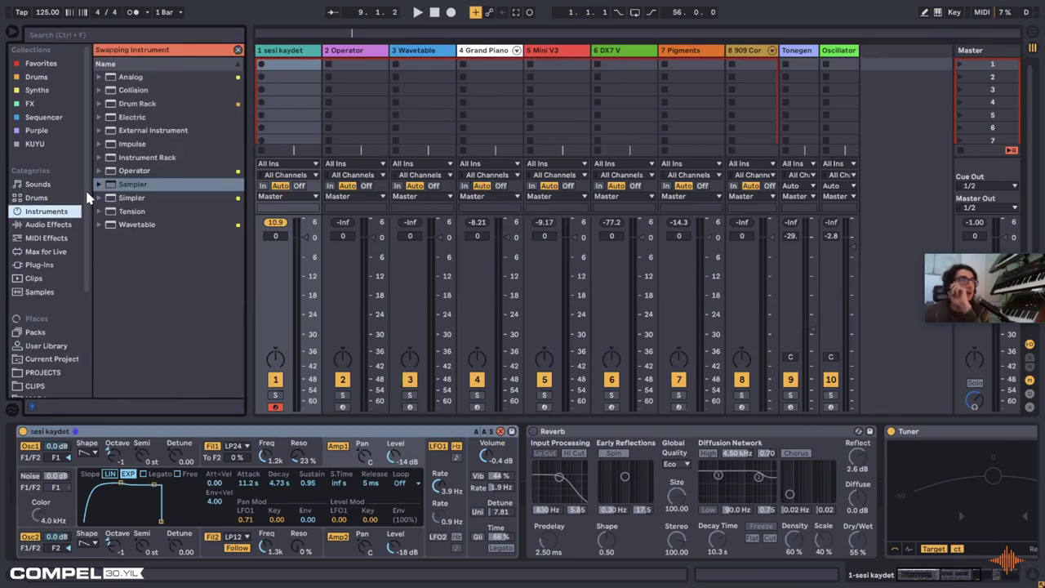
click(104, 77)
click(106, 104)
click(164, 161)
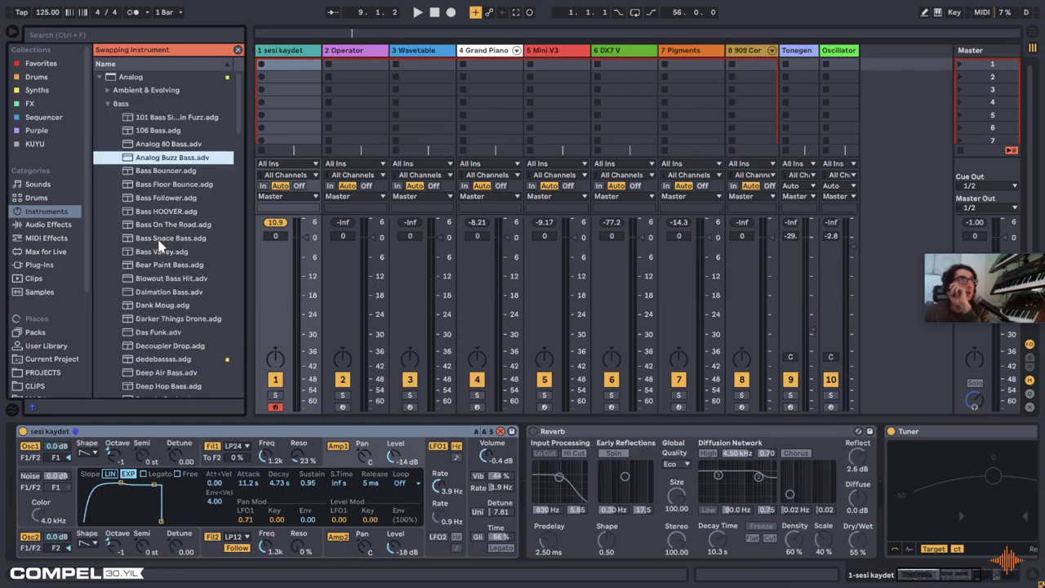
Step: Preview the Bass Space Bass, Bass Valley and Deep Air Bass presets
click(159, 238)
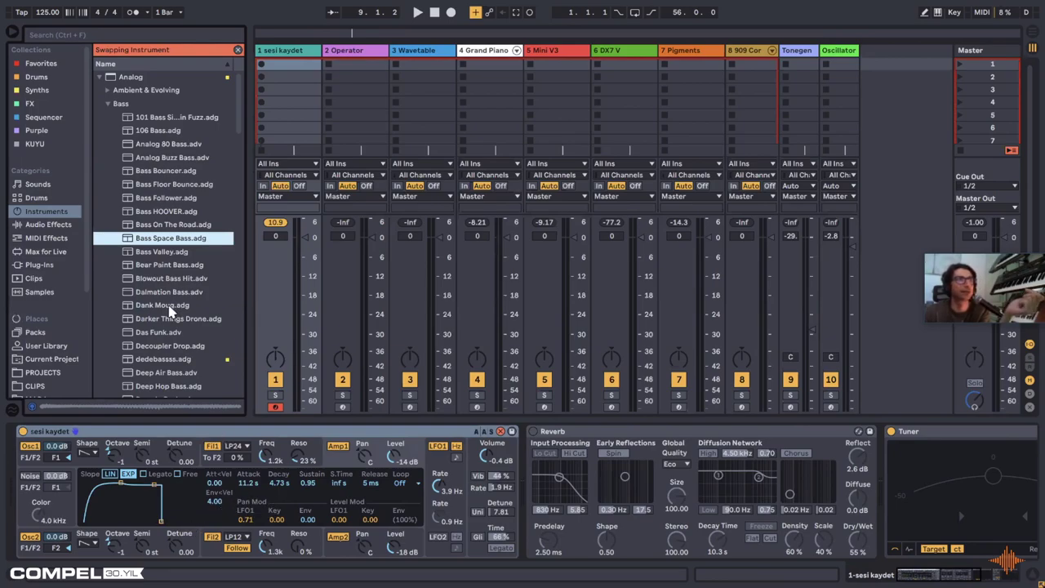
click(162, 253)
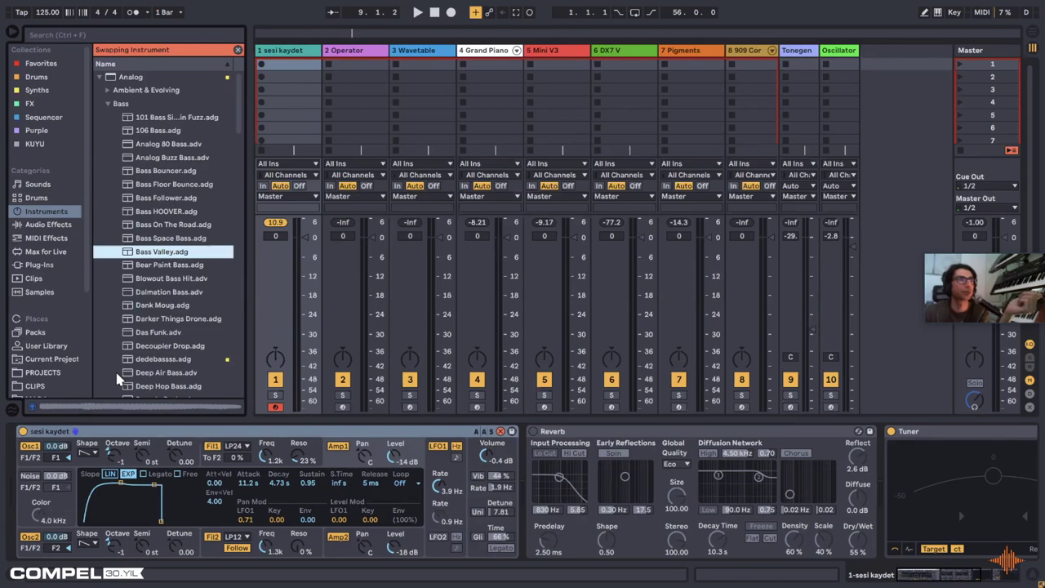
click(146, 374)
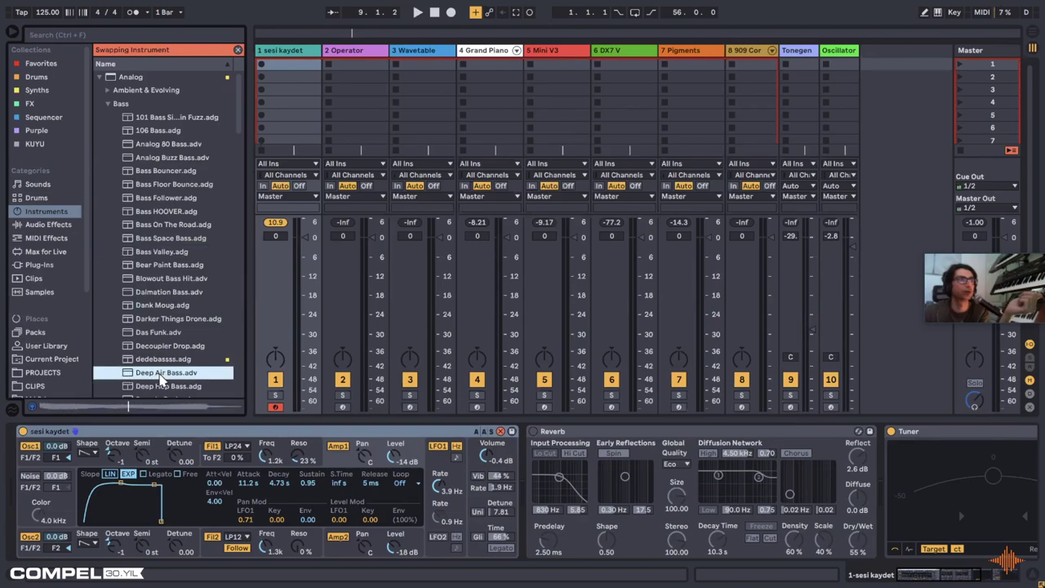
Step: Swap the track 1 instrument for the Deep Air Bass preset and replace that with Deep Hop Bass
double_click(167, 374)
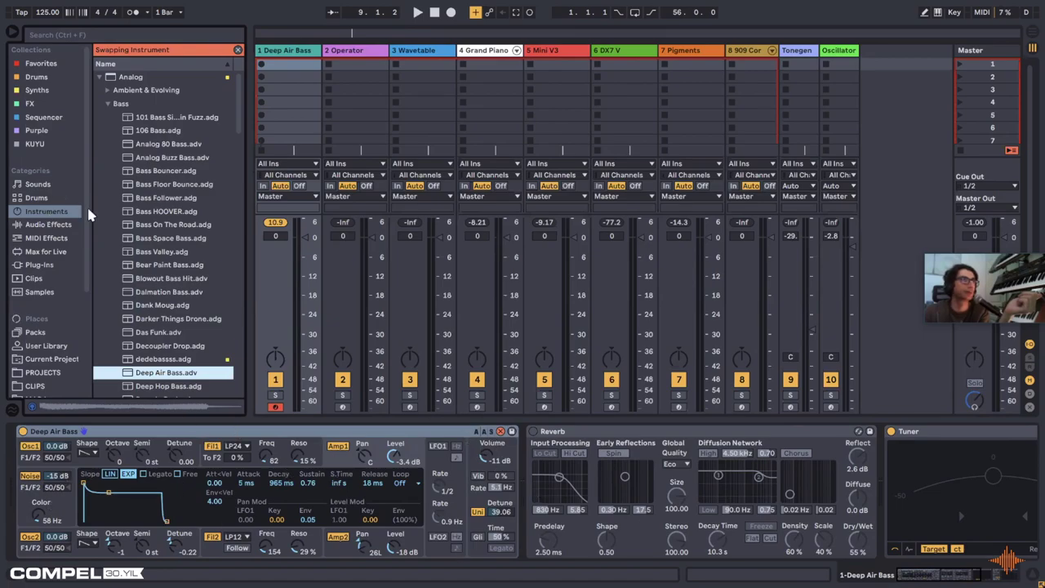
click(269, 435)
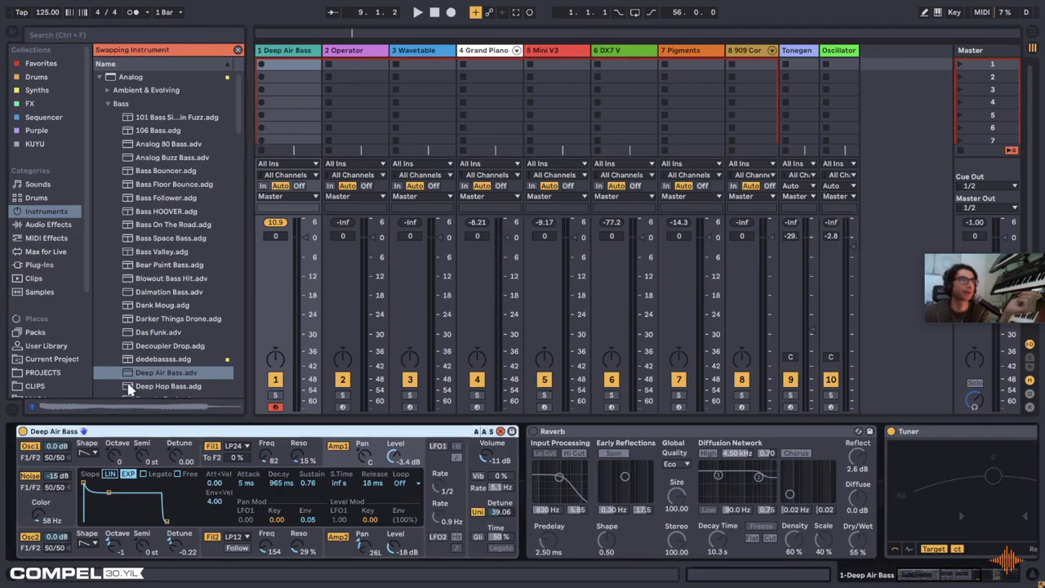
click(137, 387)
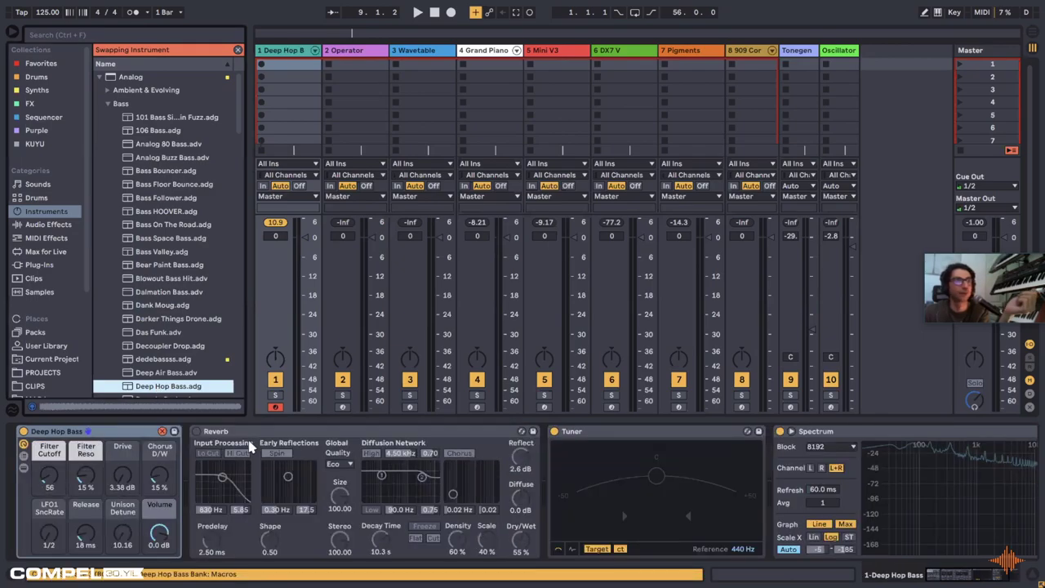
Step: Switch hot-swapping to the Reverb effect following the Deep Hop Bass instrument
click(261, 440)
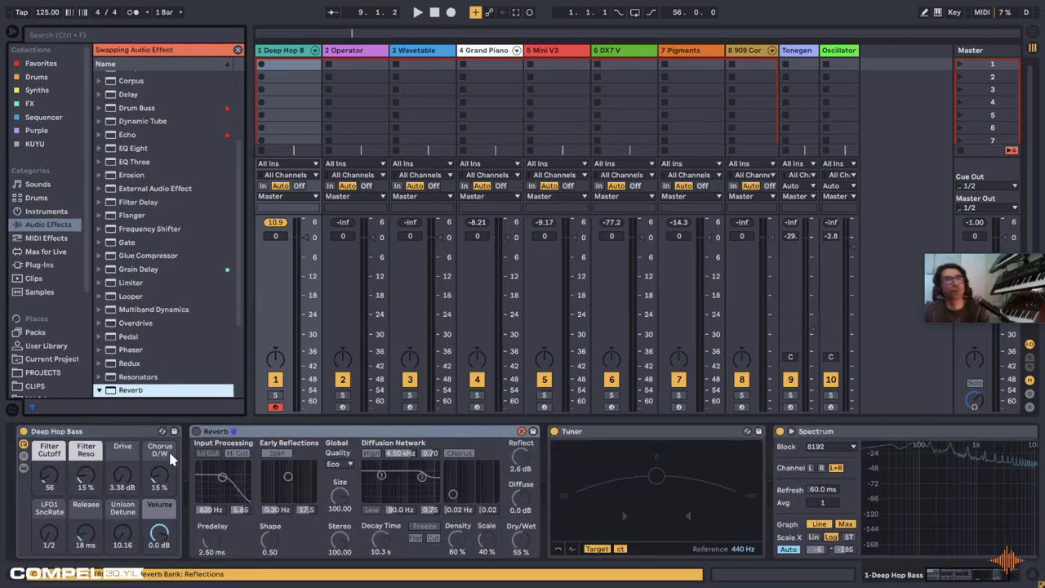
click(287, 431)
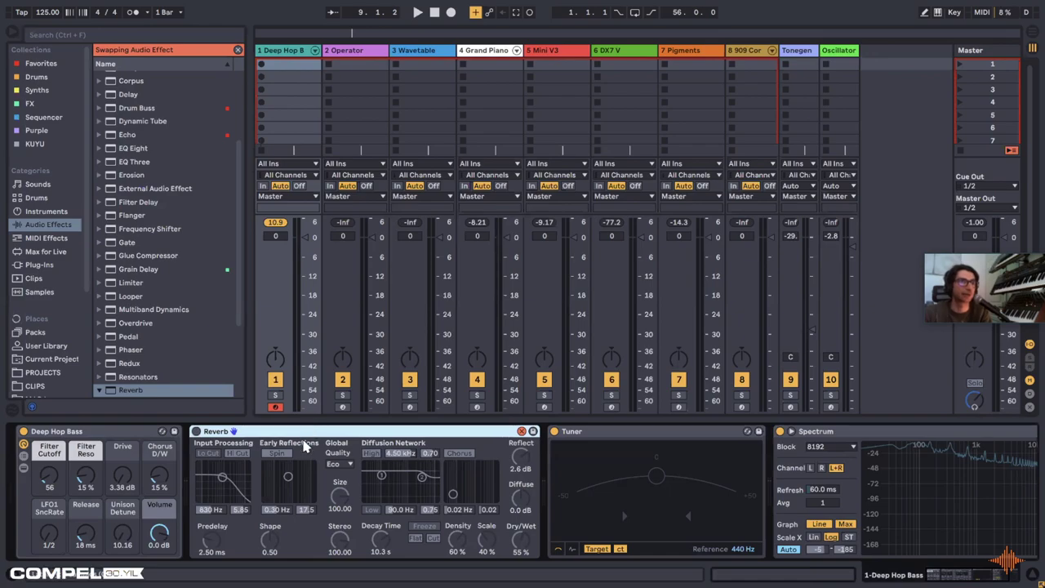
Step: Delete the Reverb, Tuner and Spectrum devices that follow the Deep Hop Bass rack on track 1
key(Delete)
click(295, 431)
key(Delete)
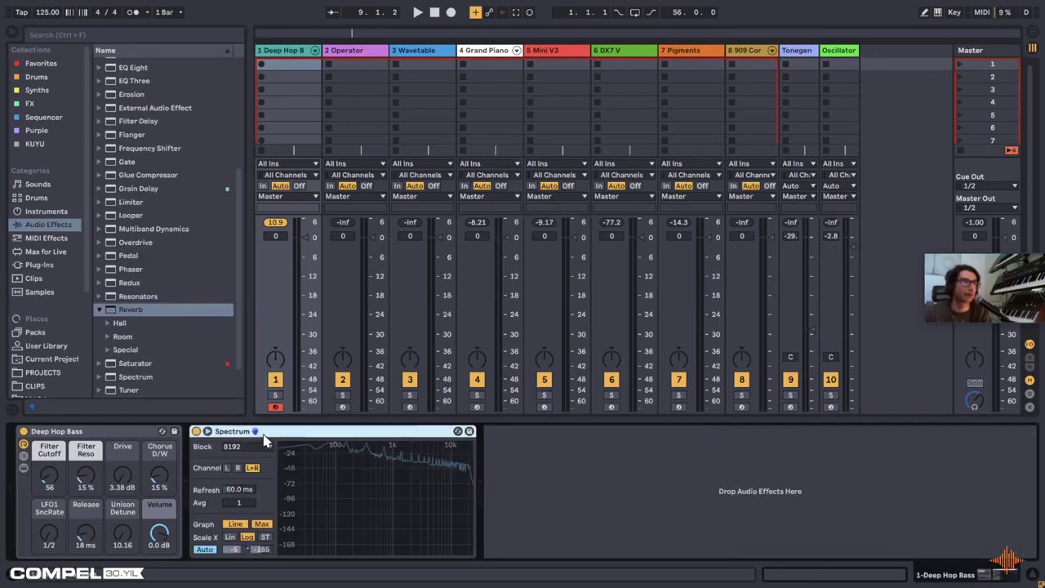
click(266, 431)
key(Delete)
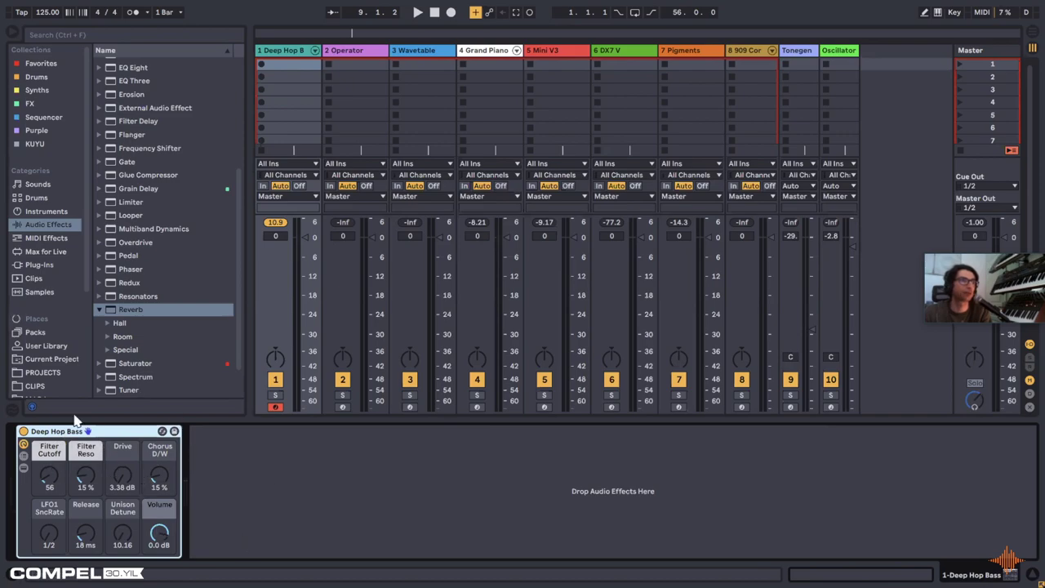
Step: Show the chains and devices inside the Deep Hop Bass rack and raise its Filter Cutoff macro to 370
click(23, 456)
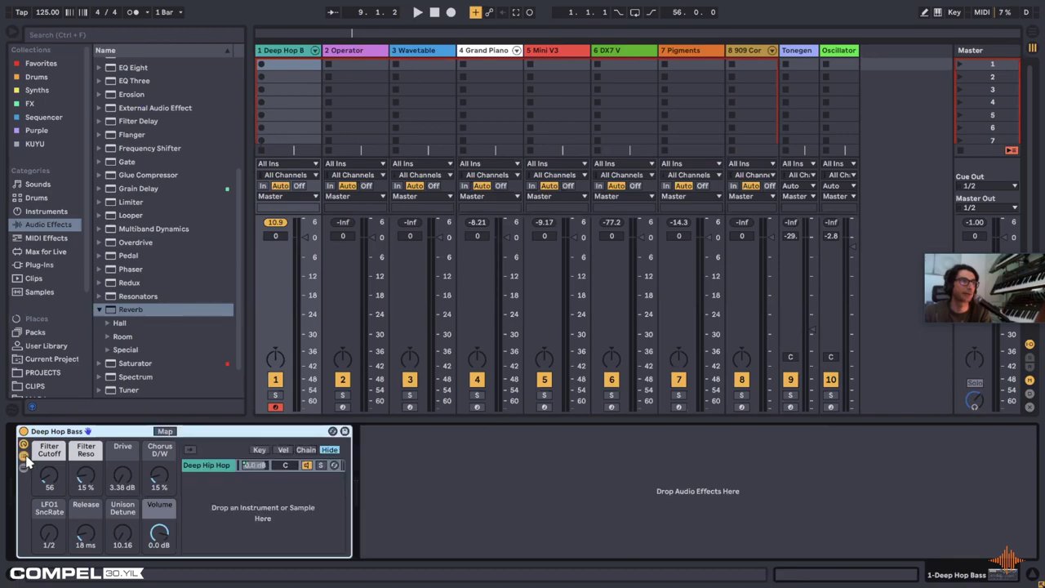
click(24, 468)
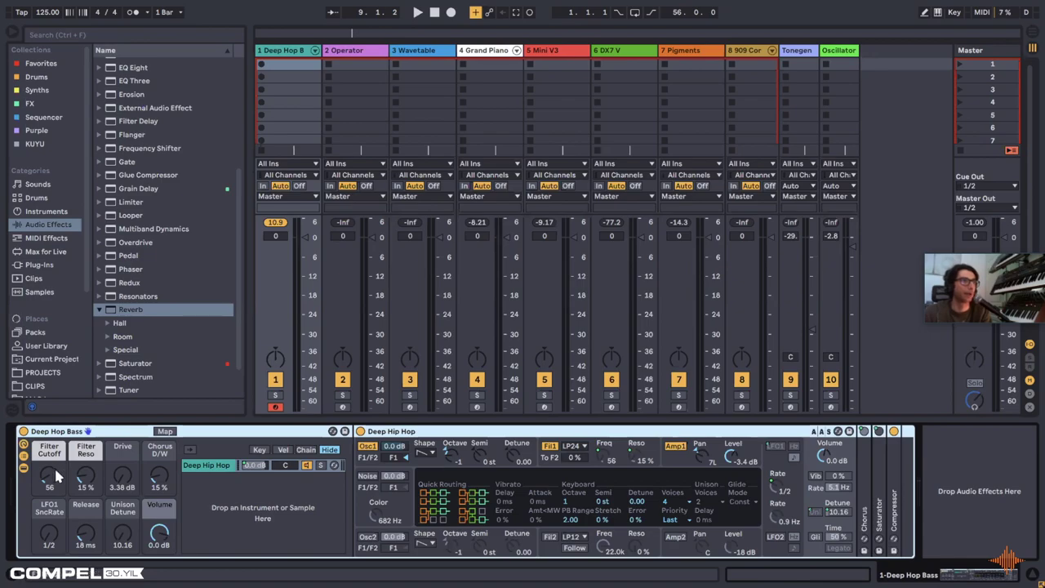
drag(54, 465, 54, 440)
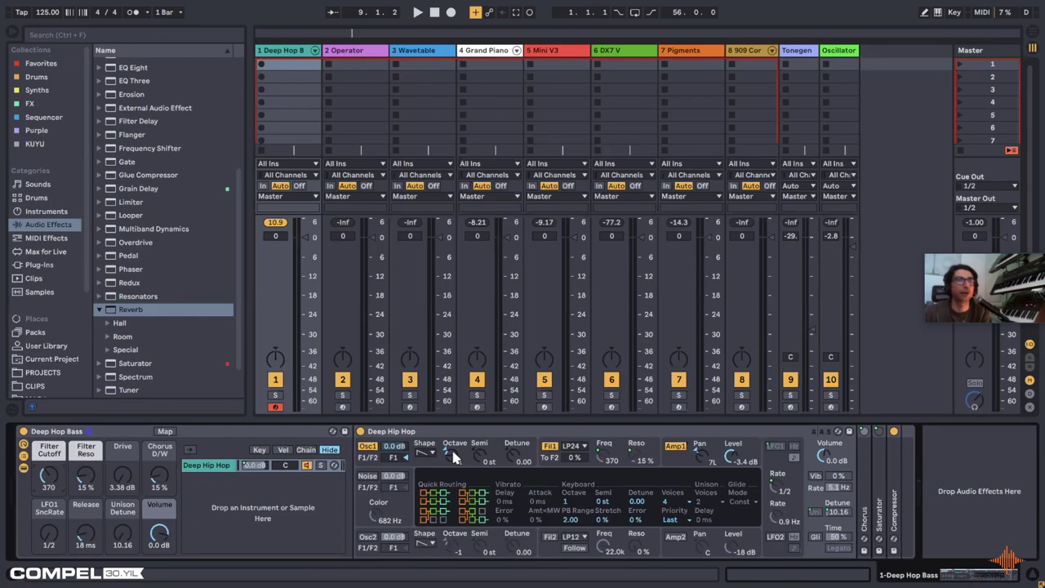
Step: Cut the Deep Hip Hop Analog instrument out of the Deep Hop Bass rack
right_click(614, 439)
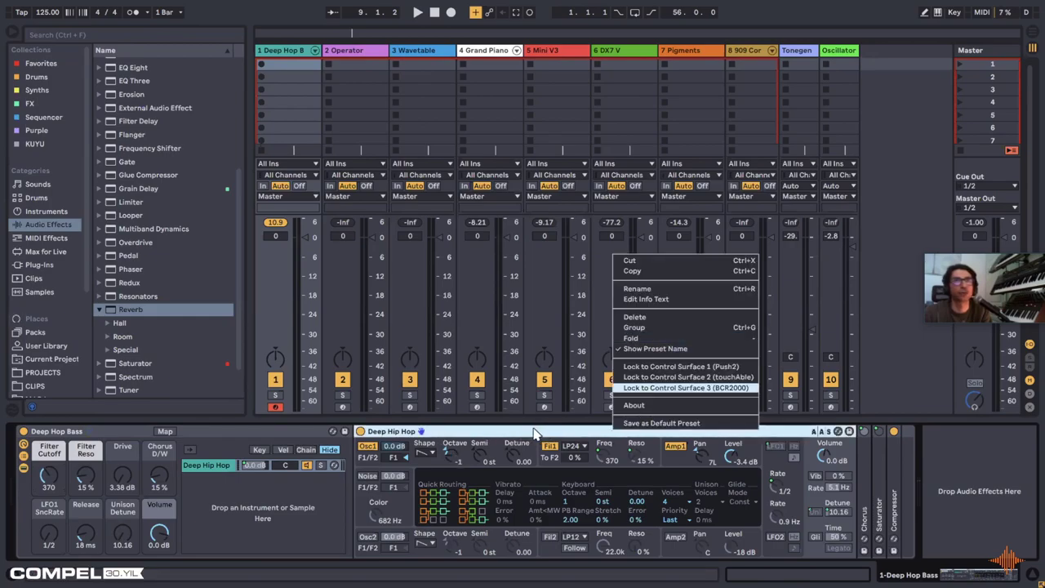
click(897, 446)
right_click(725, 434)
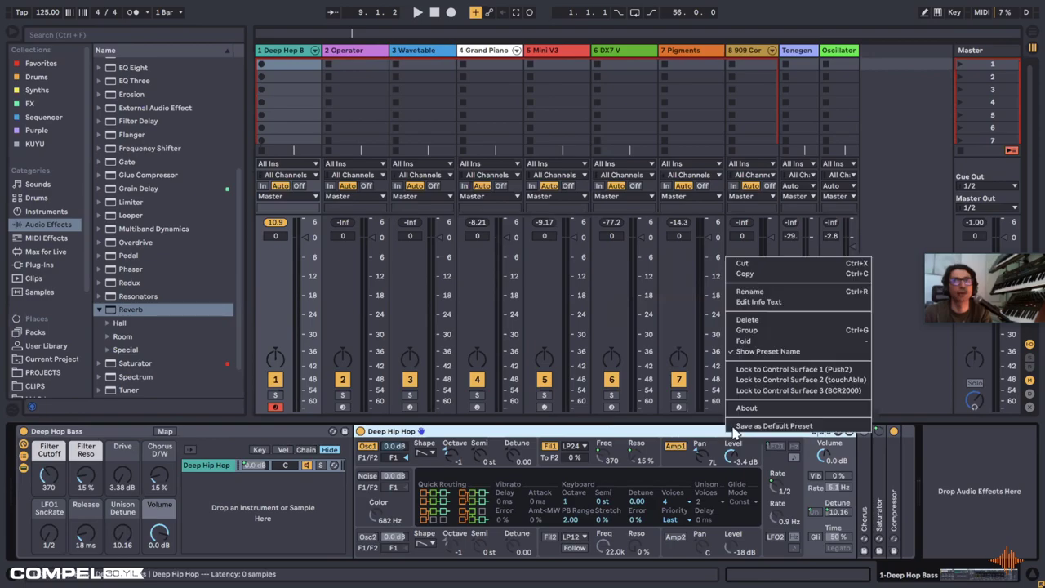
click(753, 270)
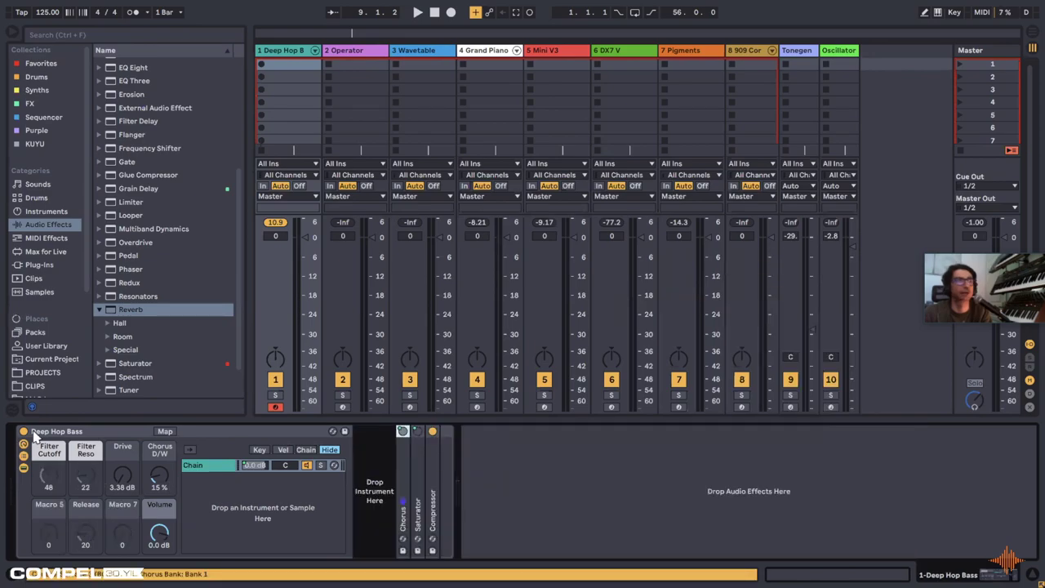
Step: Delete the remaining Deep Hop Bass rack and paste the cut Analog instrument onto the empty track 1
click(65, 437)
key(Delete)
right_click(214, 481)
key(Escape)
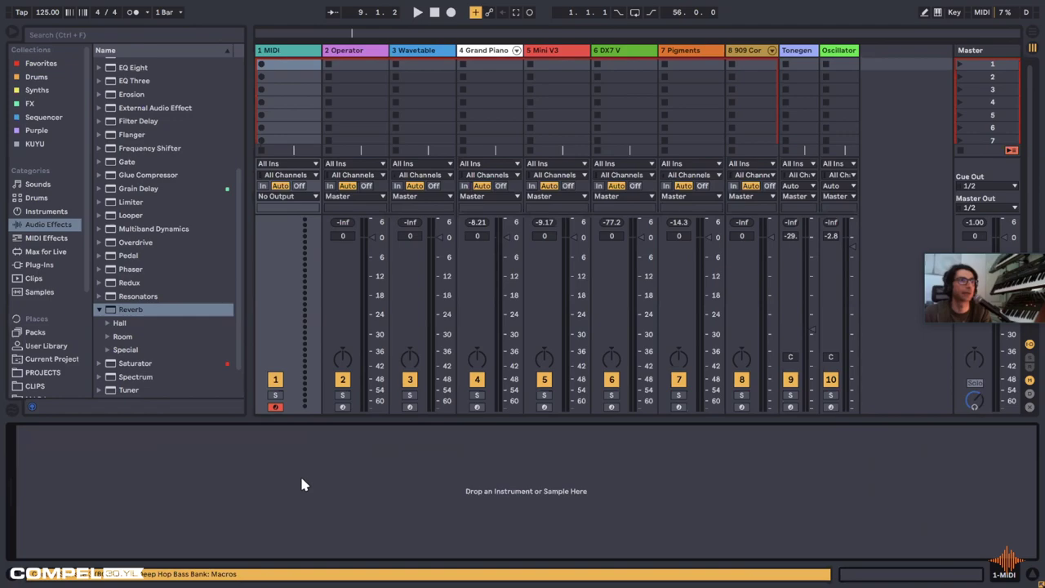
key(ctrl+v)
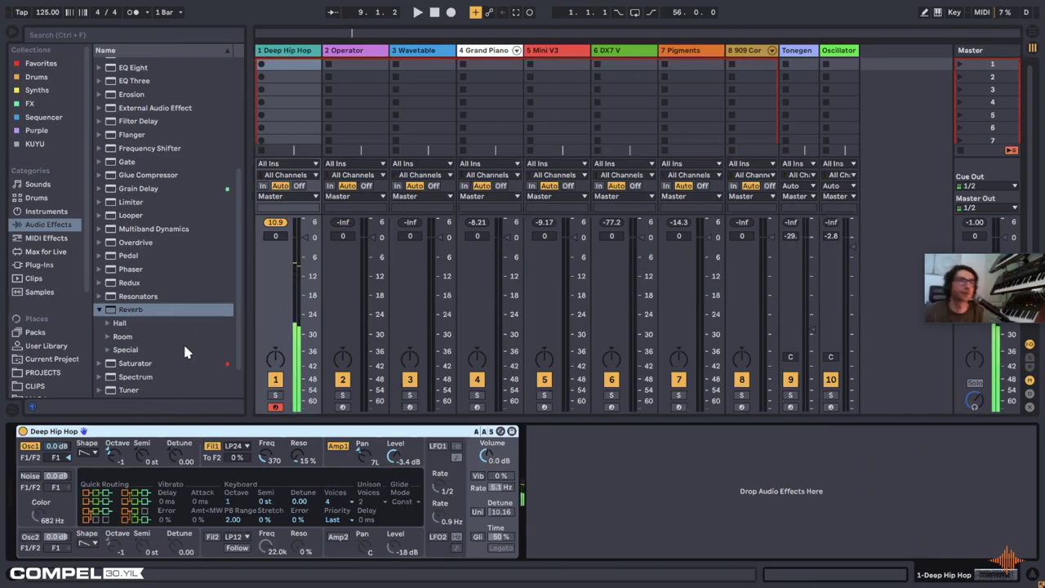
Step: Show Analog's filter 1 settings and lower the filter 1 frequency to 30
click(337, 446)
mouse_move(274, 460)
mouse_down()
mouse_move(275, 482)
mouse_move(258, 470)
mouse_up()
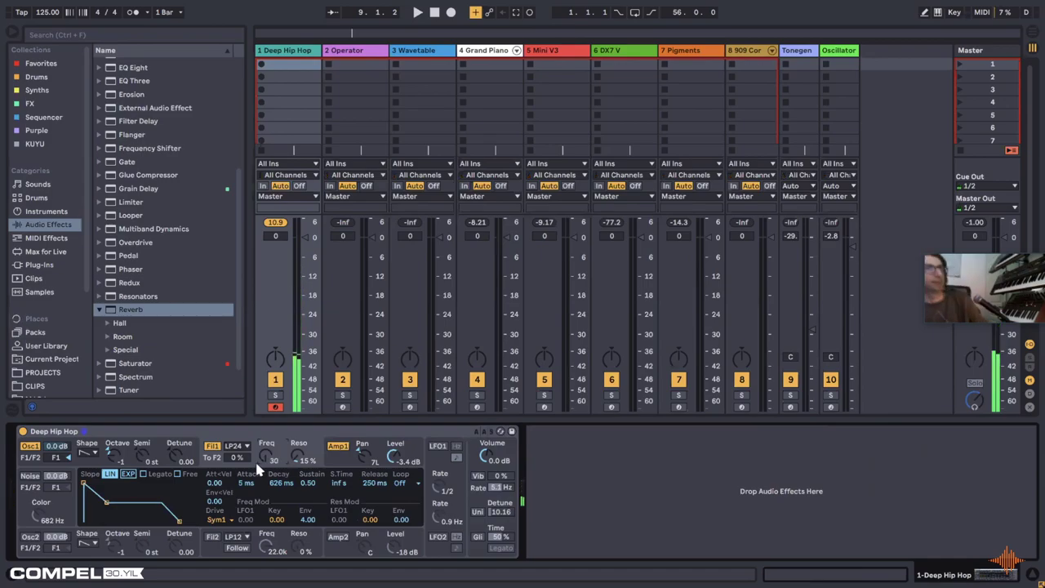
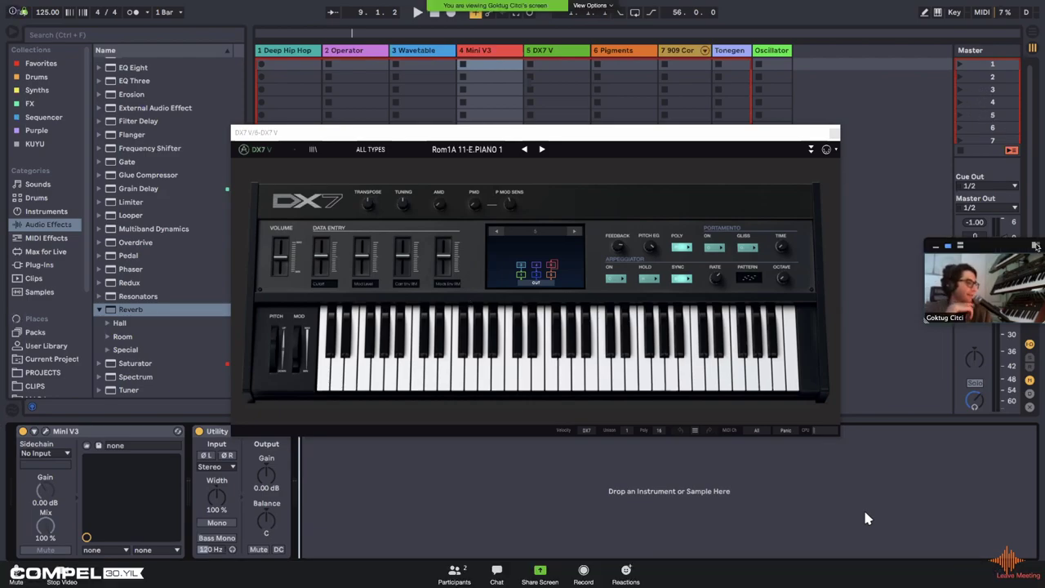
click(1035, 246)
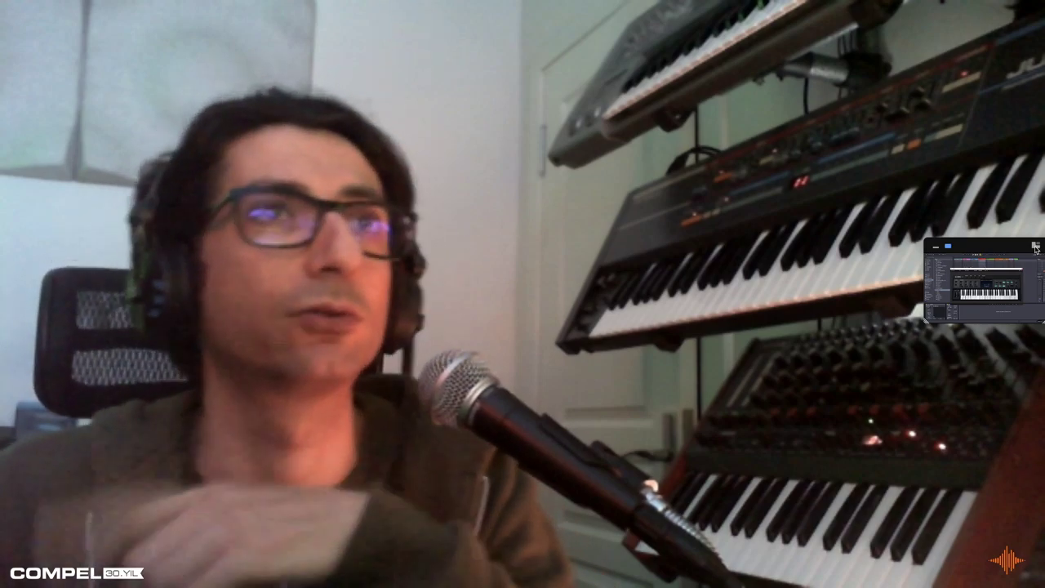
click(1035, 248)
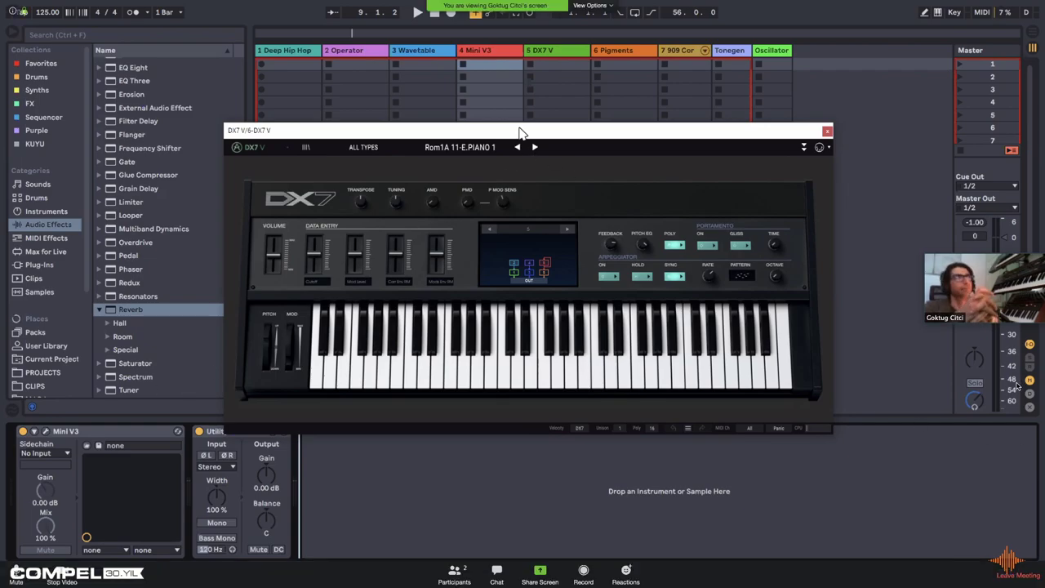
drag(925, 323, 853, 372)
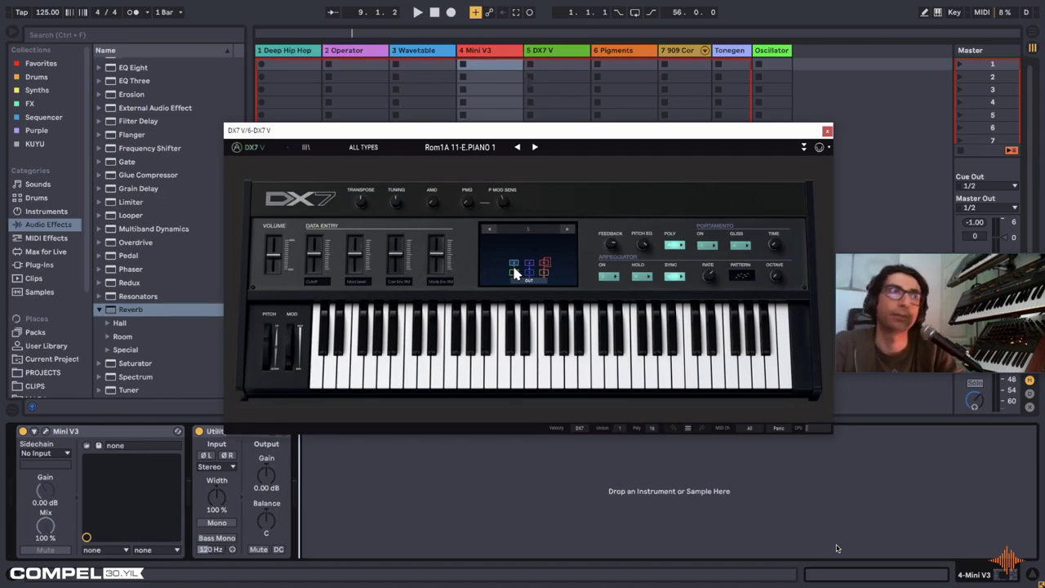
mouse_move(627, 569)
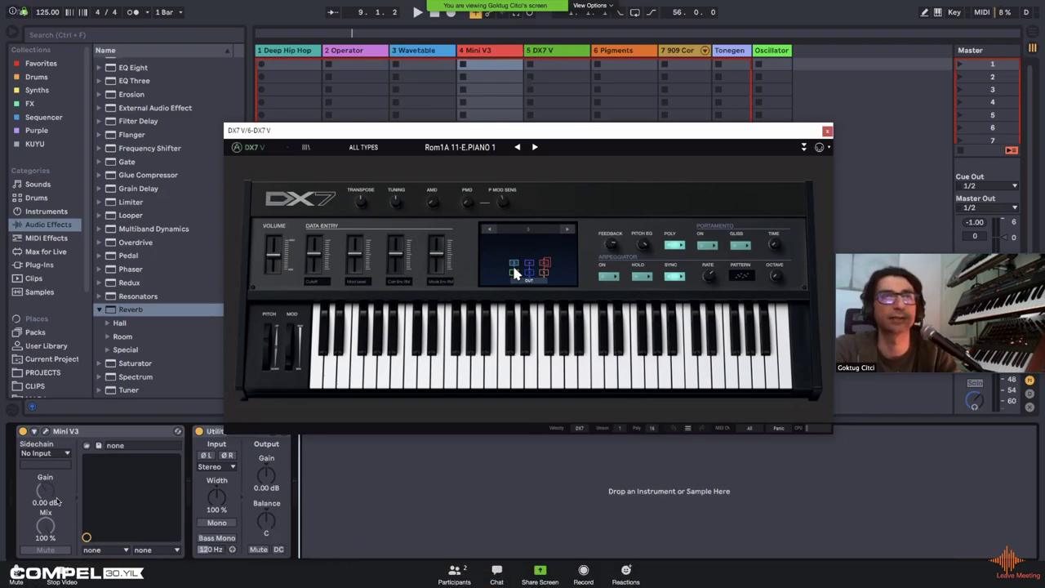
mouse_move(39, 581)
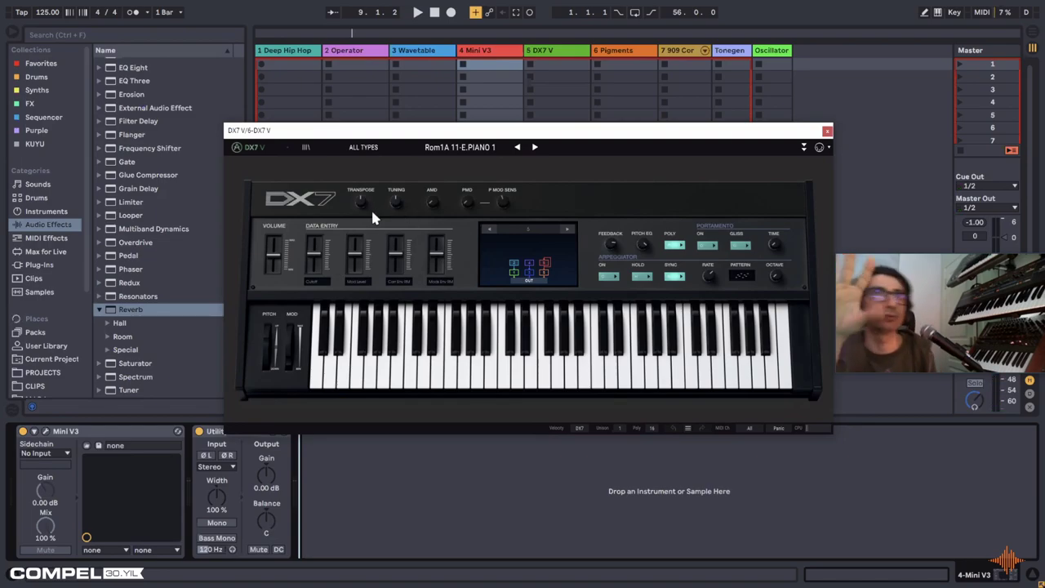
Step: Load the Rom1A 02-BRASS 2 preset in DX7 V and compare it with Rom1A 03-BRASS 3
click(461, 151)
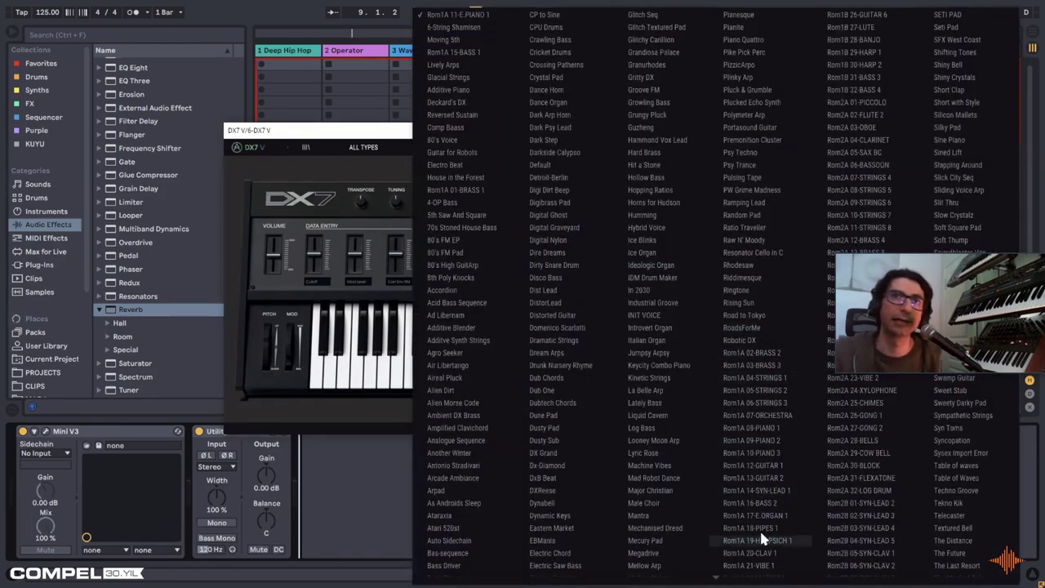
click(783, 351)
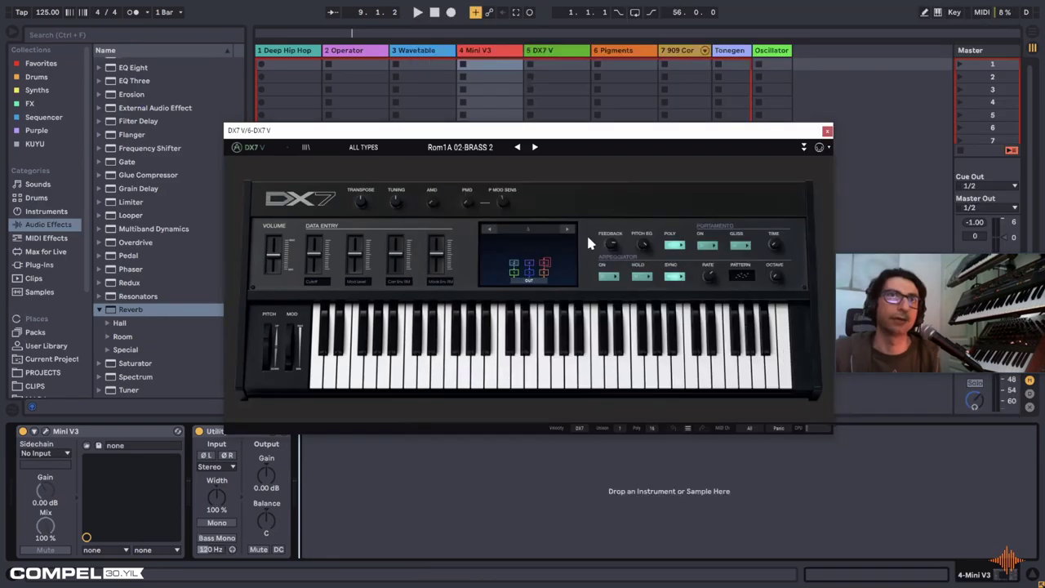
click(518, 147)
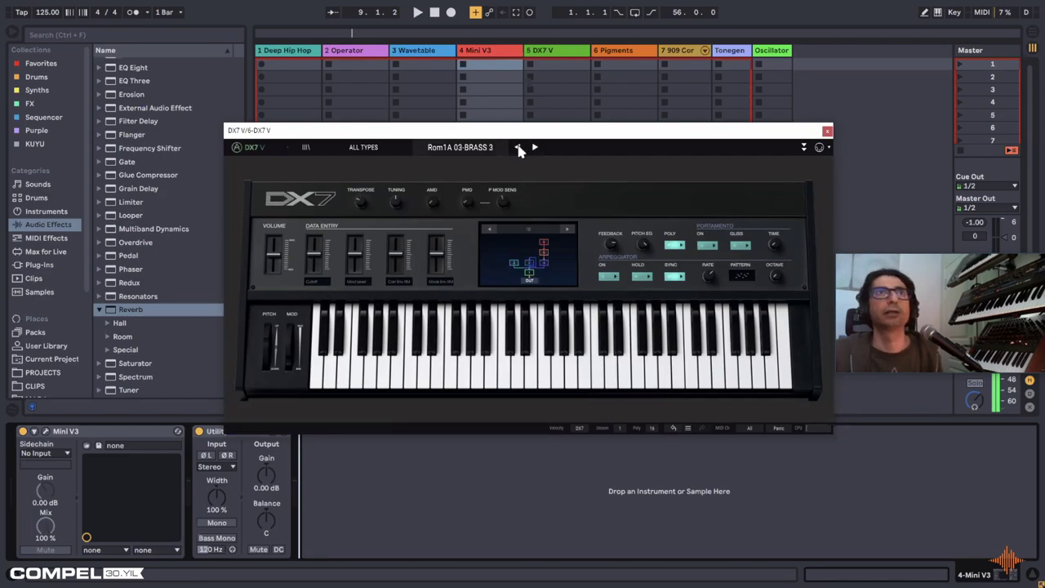
Step: Select the DX7 V track, recentre its plugin window and step the presets on to Rom1A 03-BRASS 3 and Rom1A 04-STRINGS 1
click(553, 54)
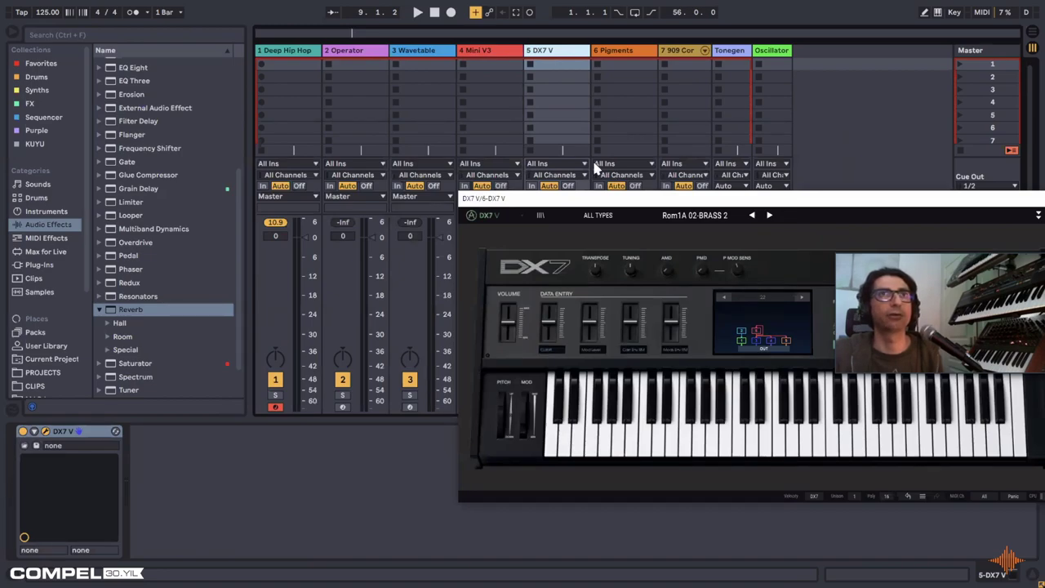
drag(490, 200, 274, 128)
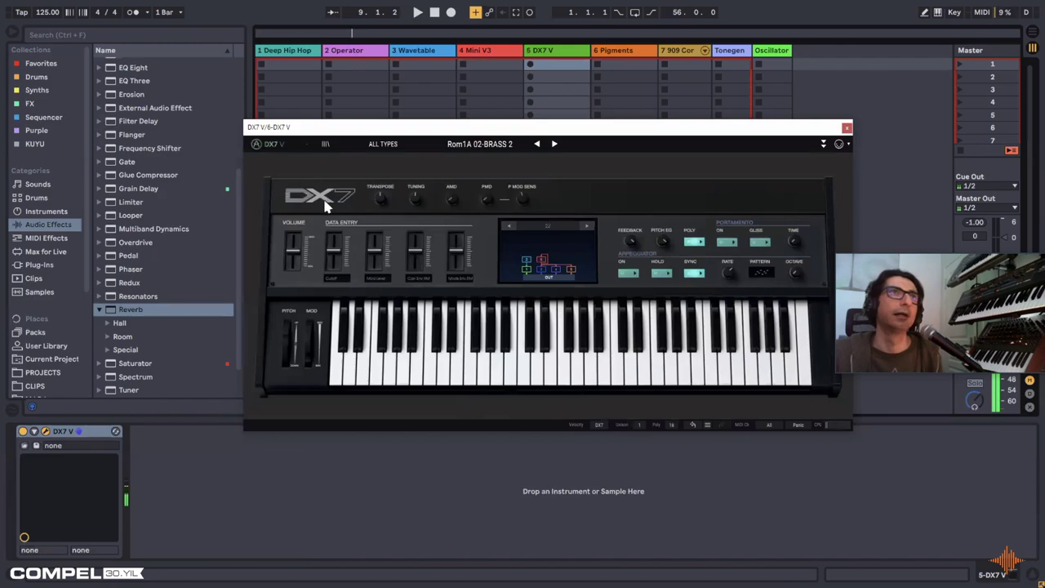
mouse_move(420, 269)
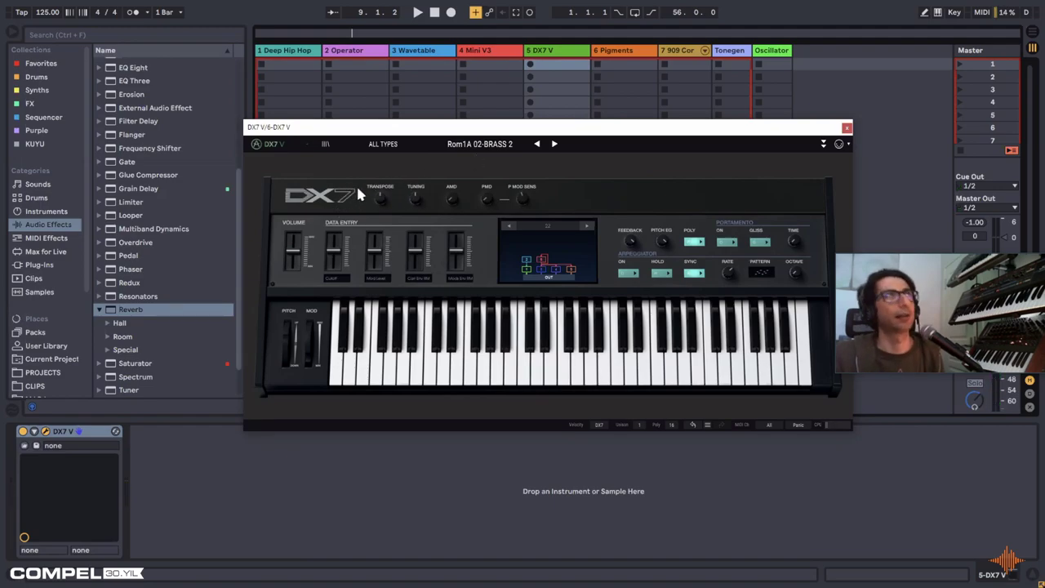
click(557, 144)
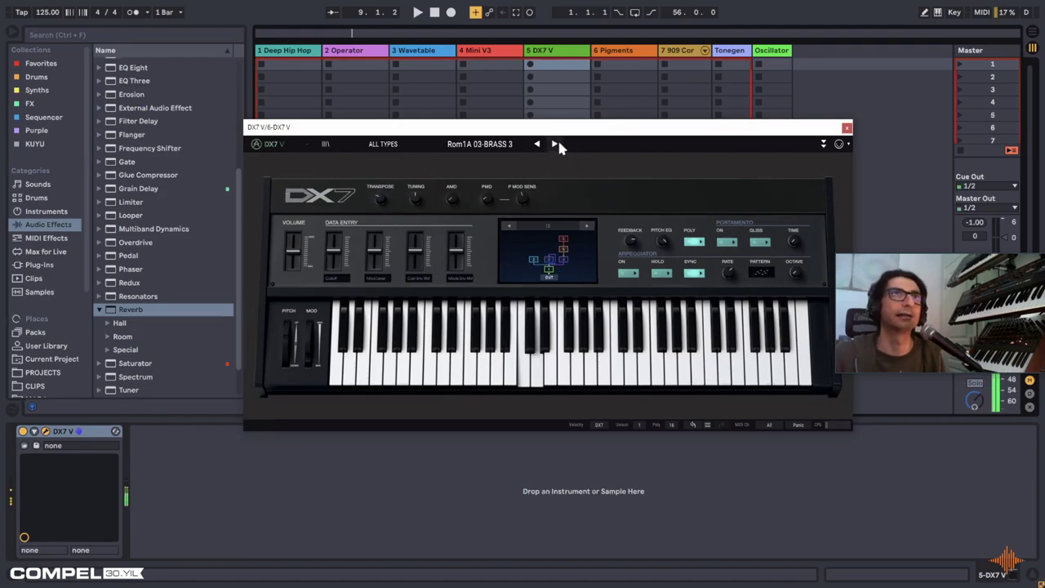
click(554, 144)
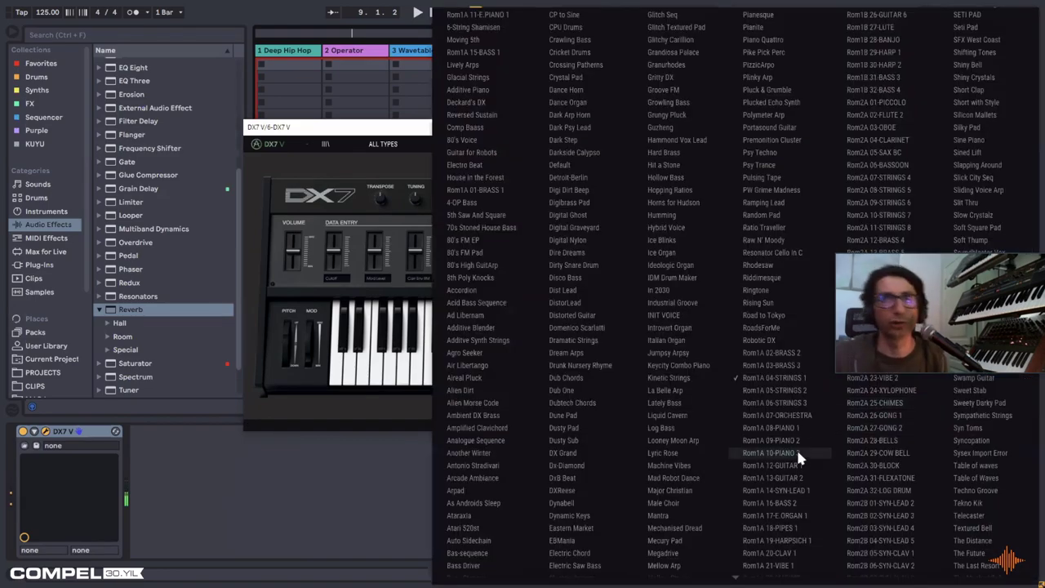
Step: Browse the DX7 V preset list, load Rom1B 23-GUITAR 3 and advance to Rom1B 24-GUITAR 4
scroll(770, 499, down, 1)
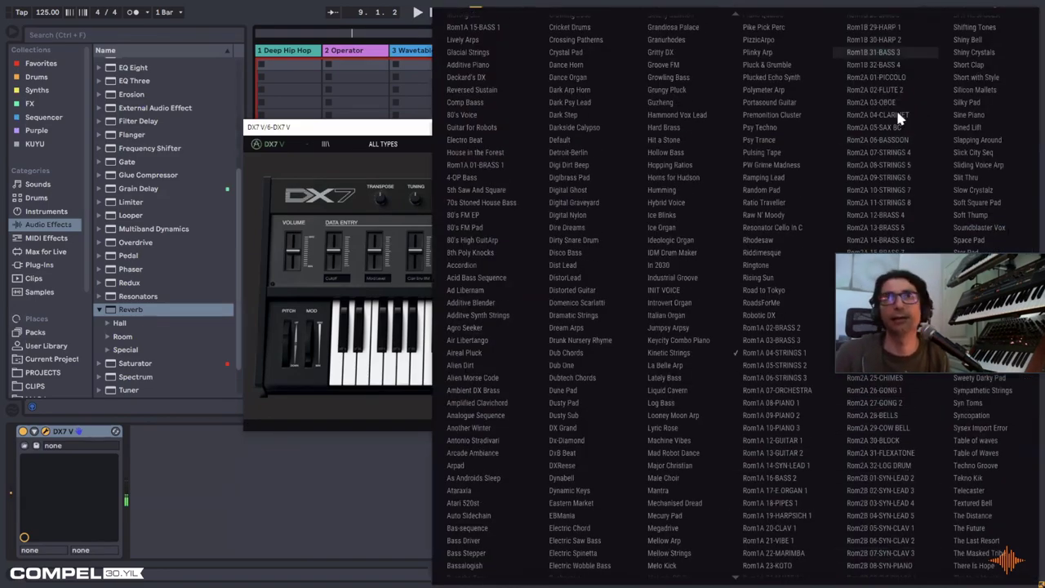
scroll(899, 98, up, 1)
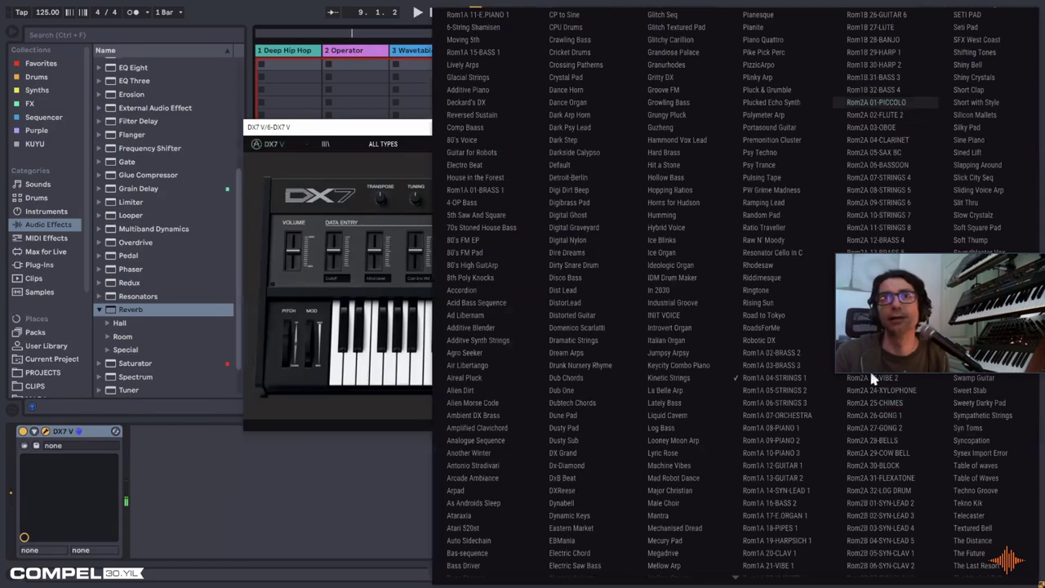
scroll(869, 367, down, 15)
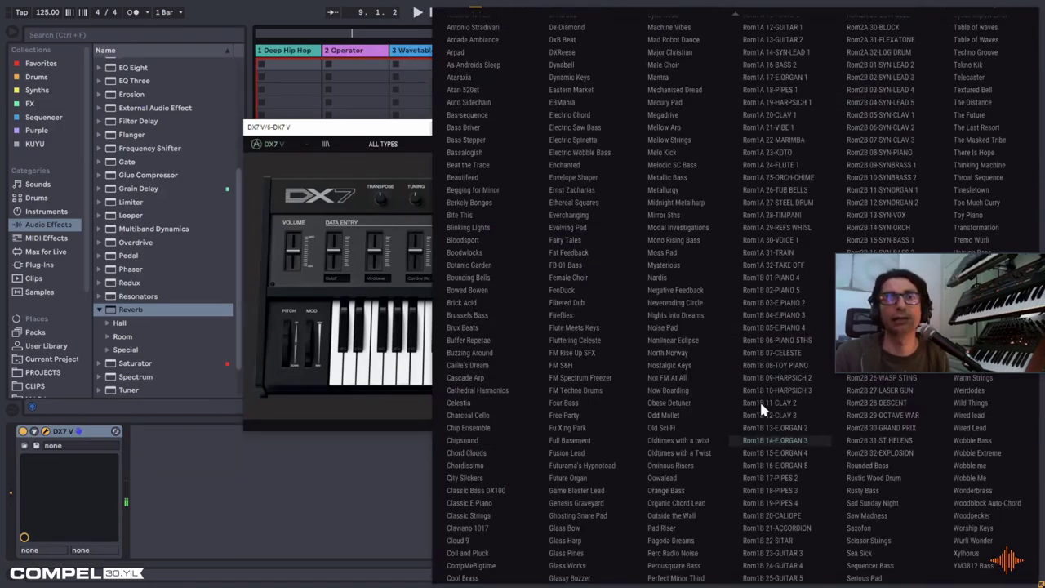
click(786, 553)
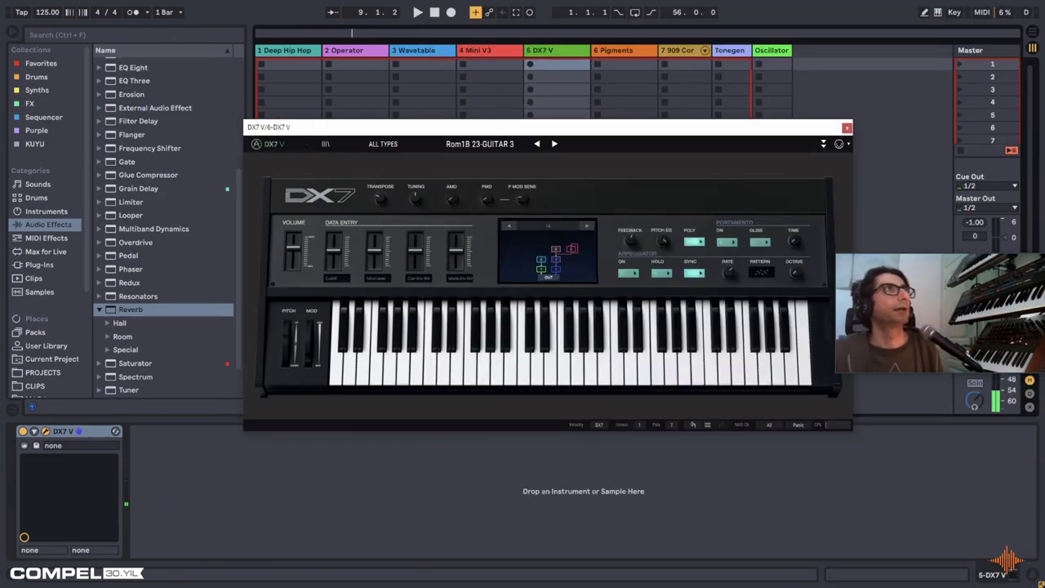
click(555, 143)
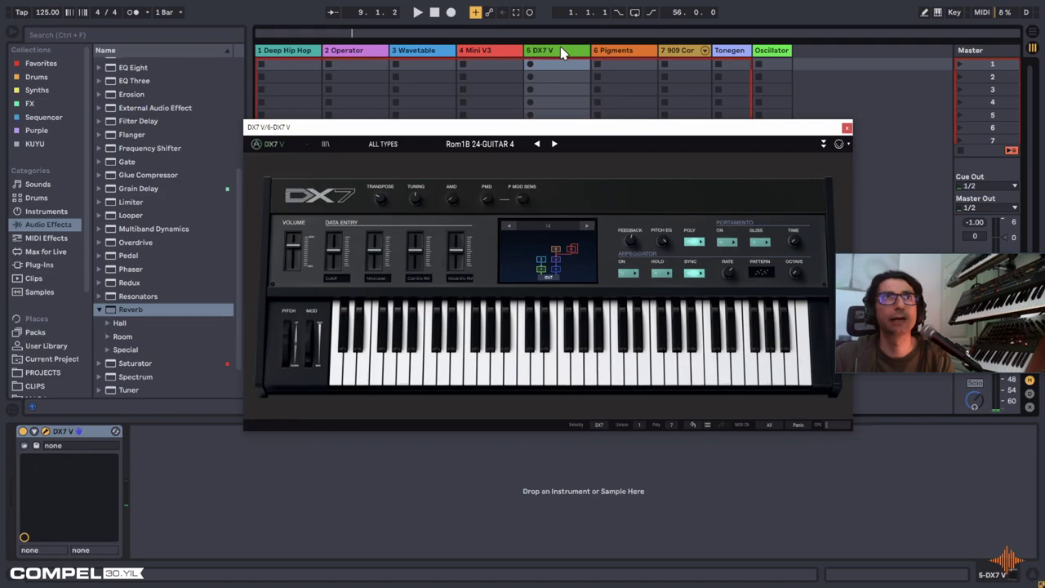
Step: Close the DX7 V plugin window and select the Operator track
click(847, 129)
key(ctrl+alt+p)
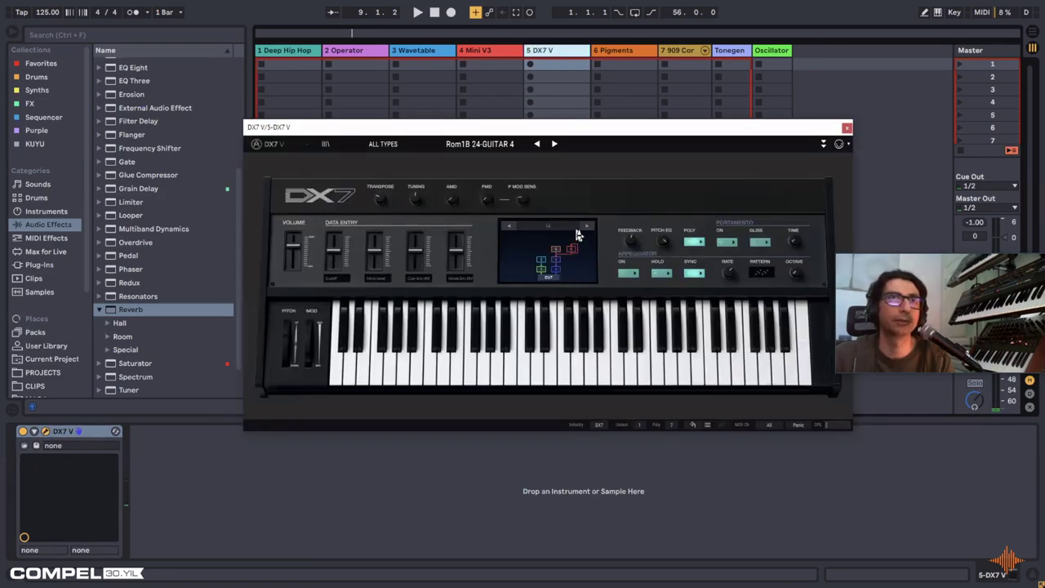
click(395, 144)
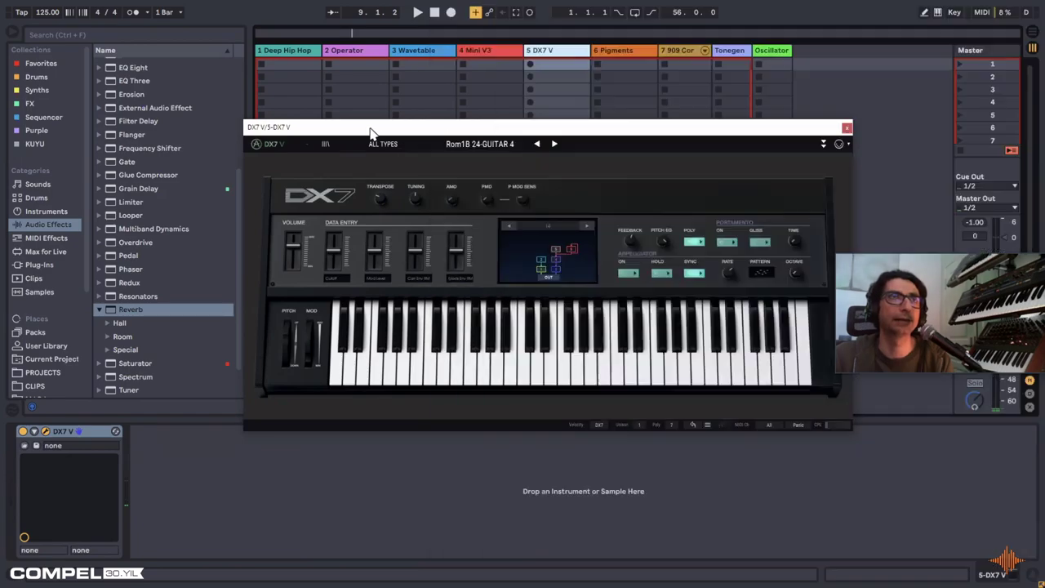
click(370, 133)
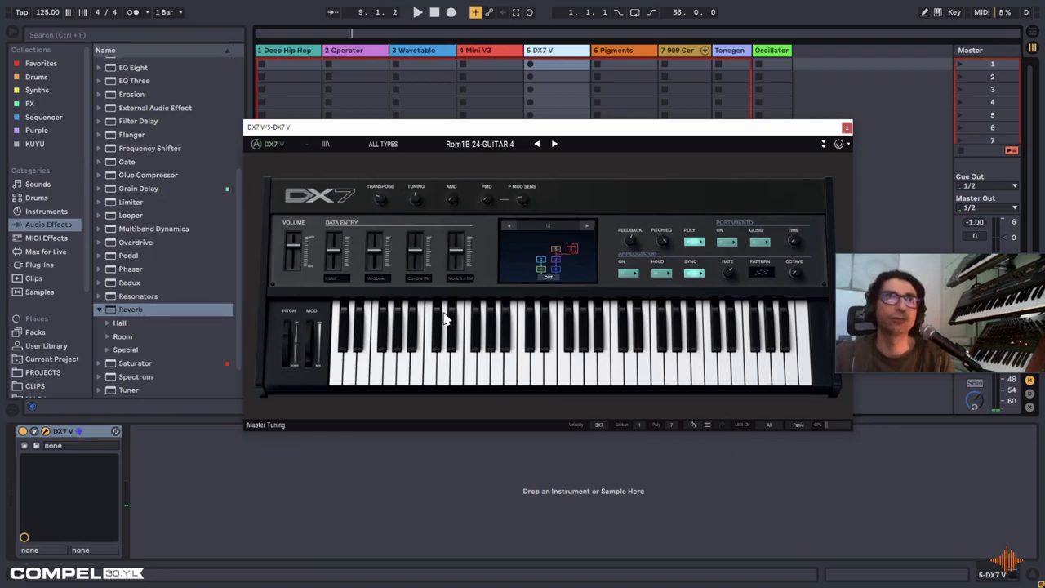
click(847, 127)
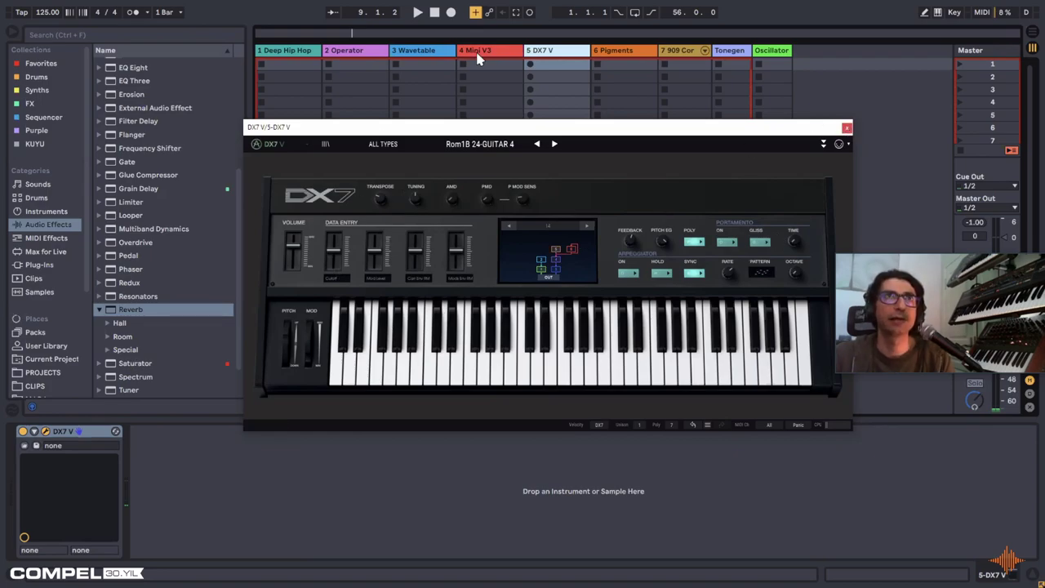
click(367, 53)
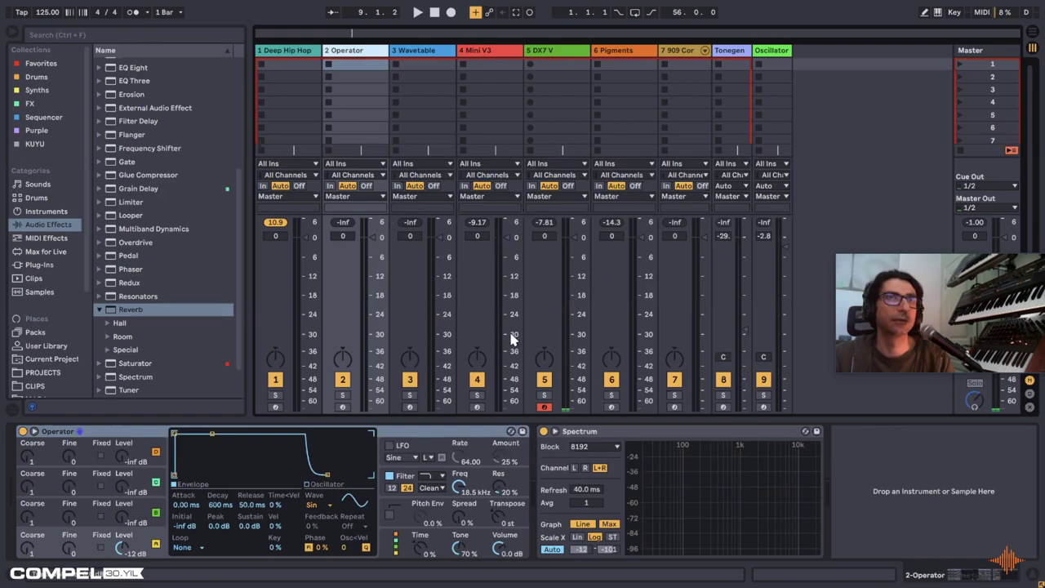
Step: Examine the Operator and Spectrum devices, going through Operator's oscillator rows
click(436, 433)
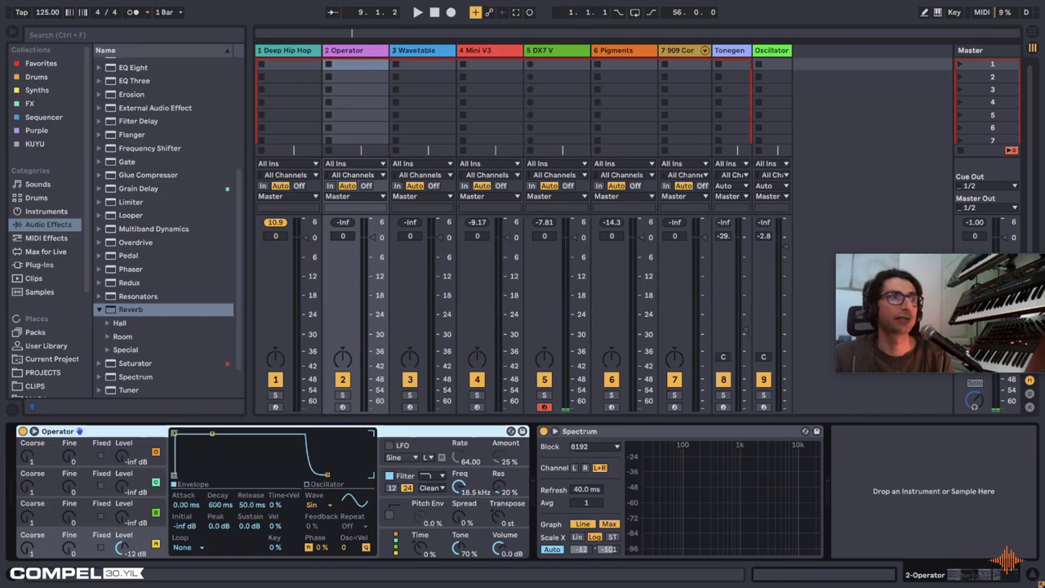
click(694, 435)
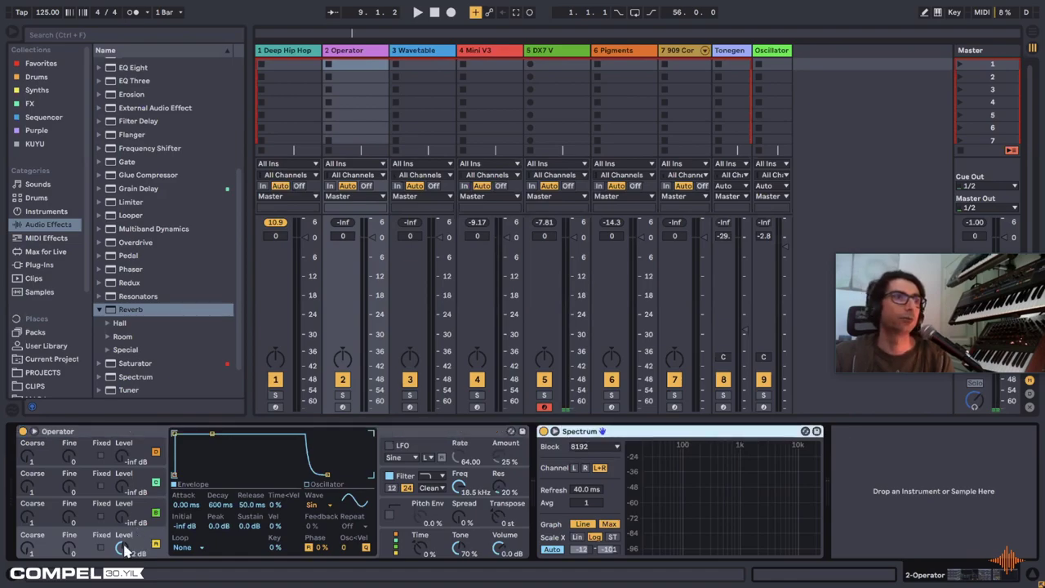
click(142, 484)
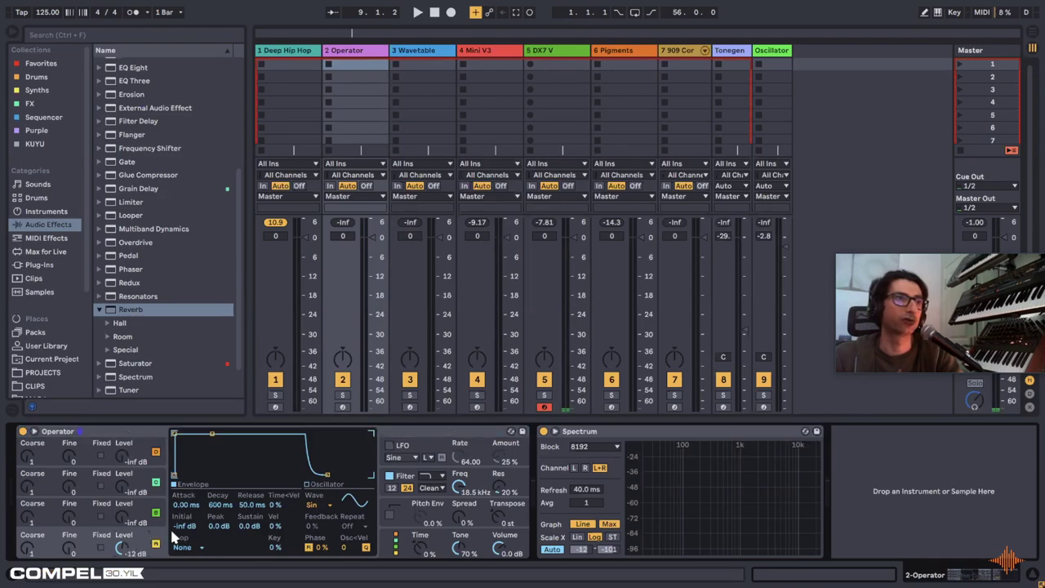
click(147, 508)
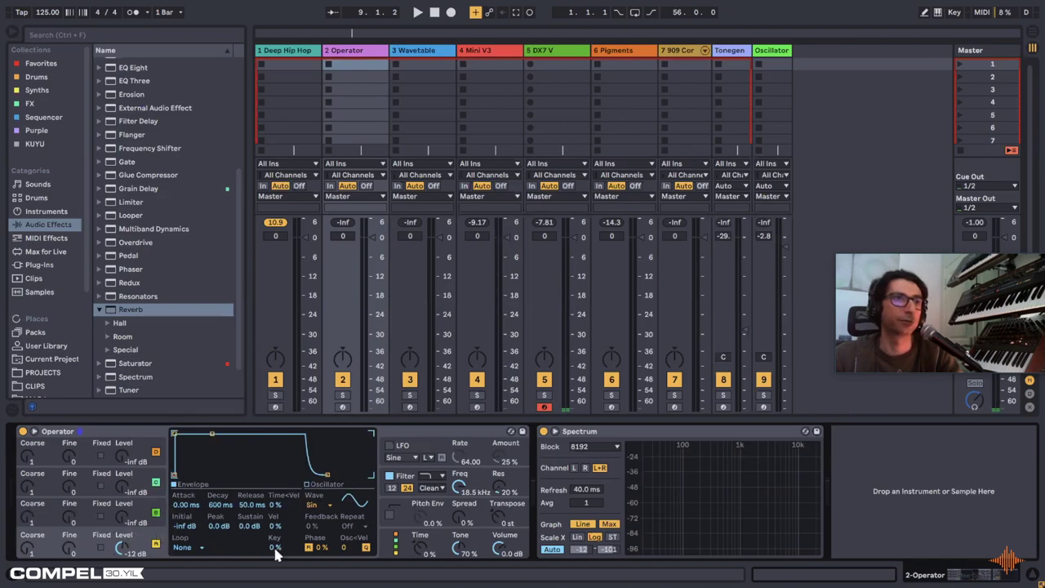
click(148, 517)
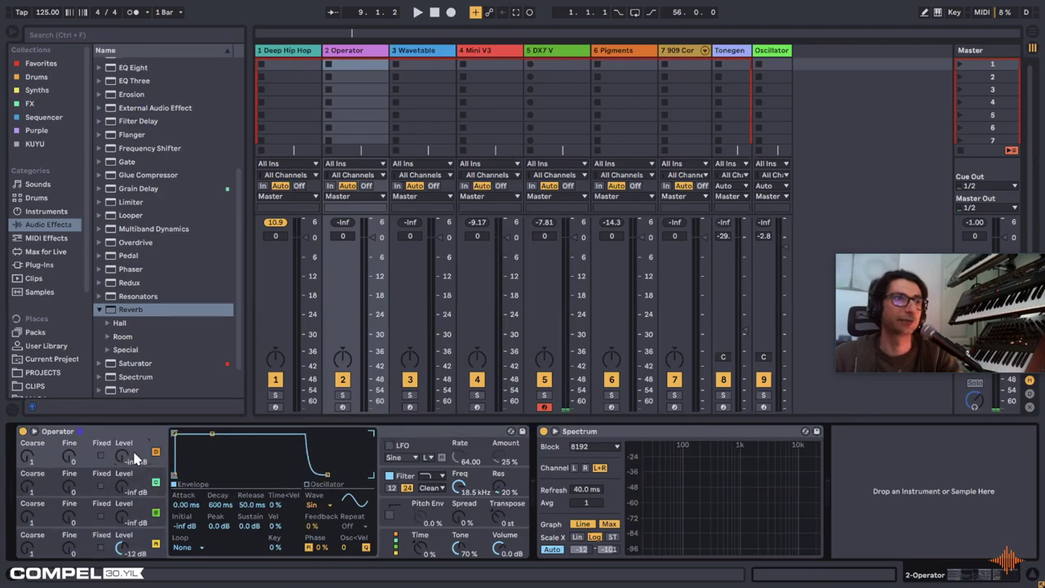
click(133, 481)
click(139, 513)
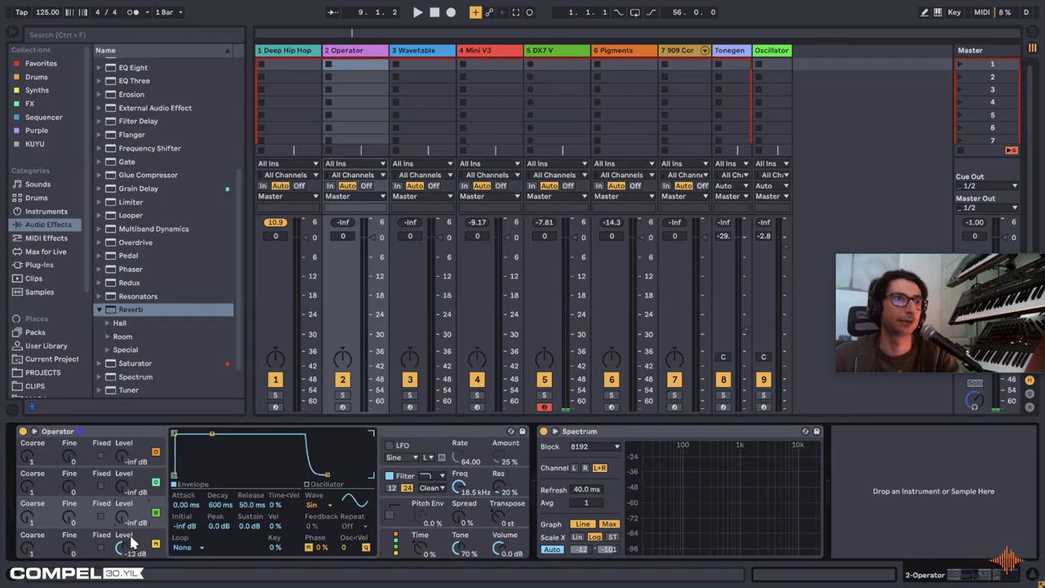
click(134, 543)
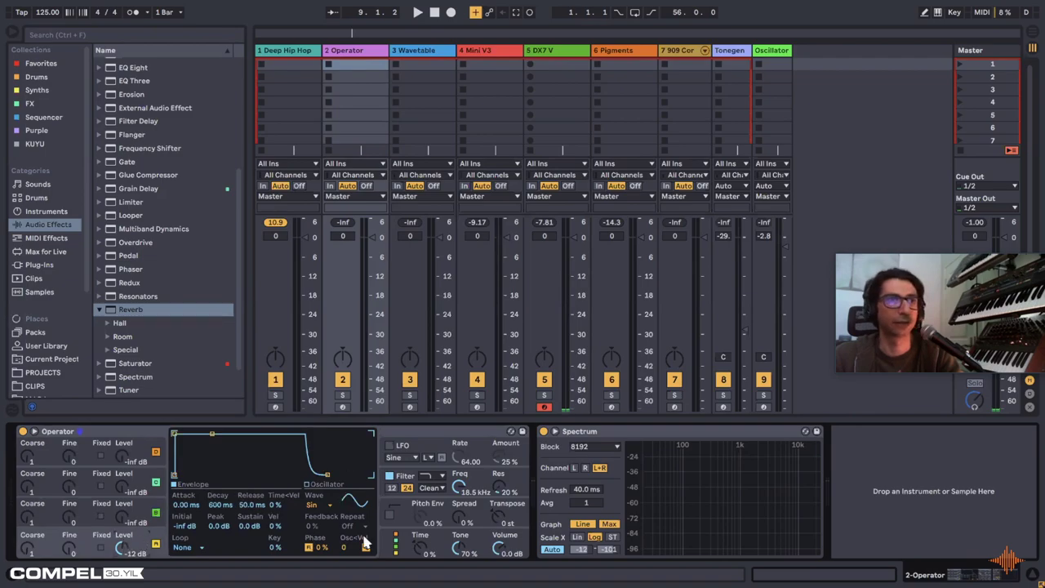
Step: Display the settings of Operator's LFO, filter, pitch envelope and global algorithm section in turn
click(429, 441)
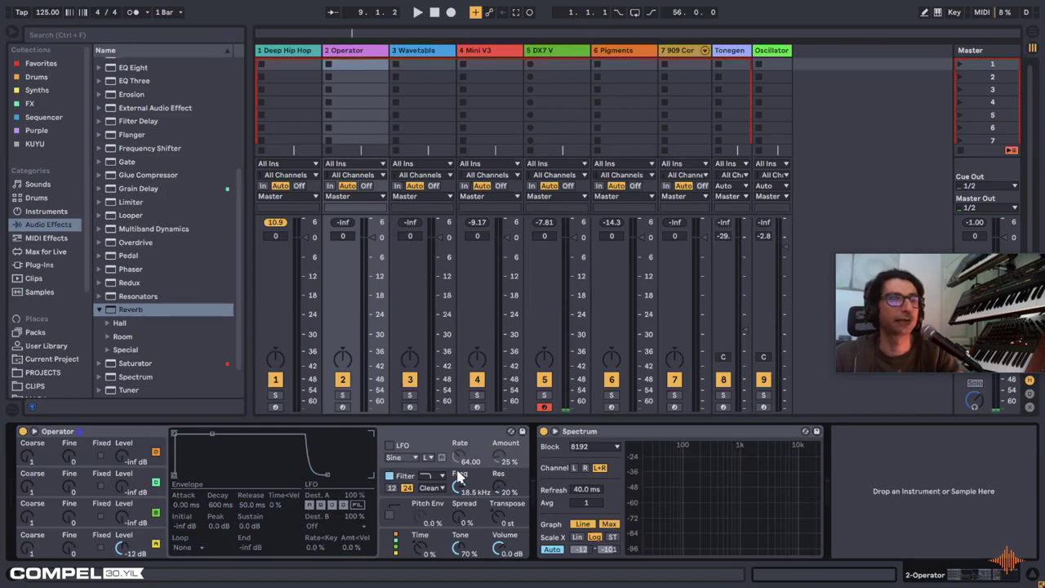
click(414, 481)
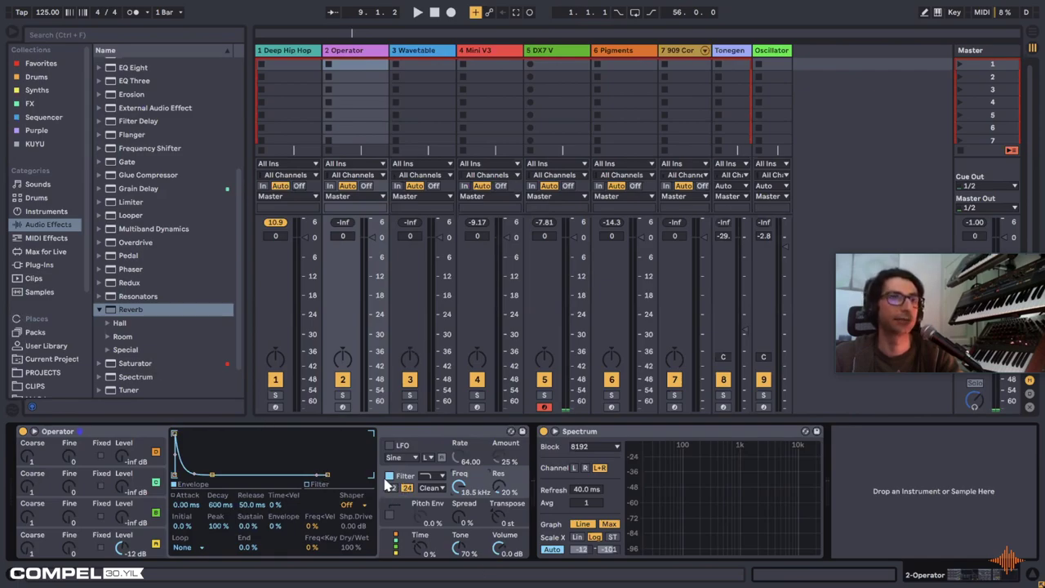
click(419, 509)
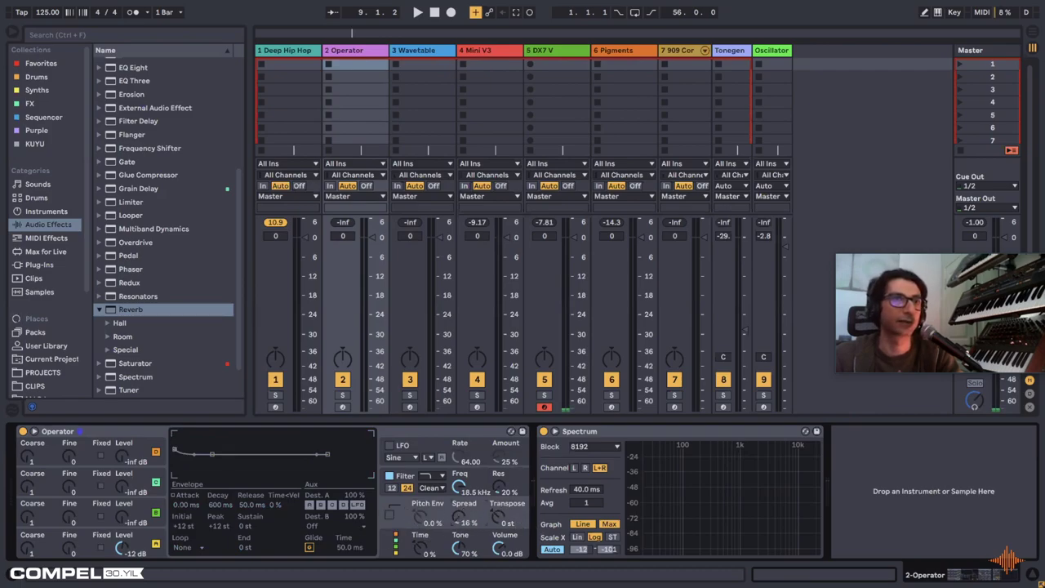
click(398, 541)
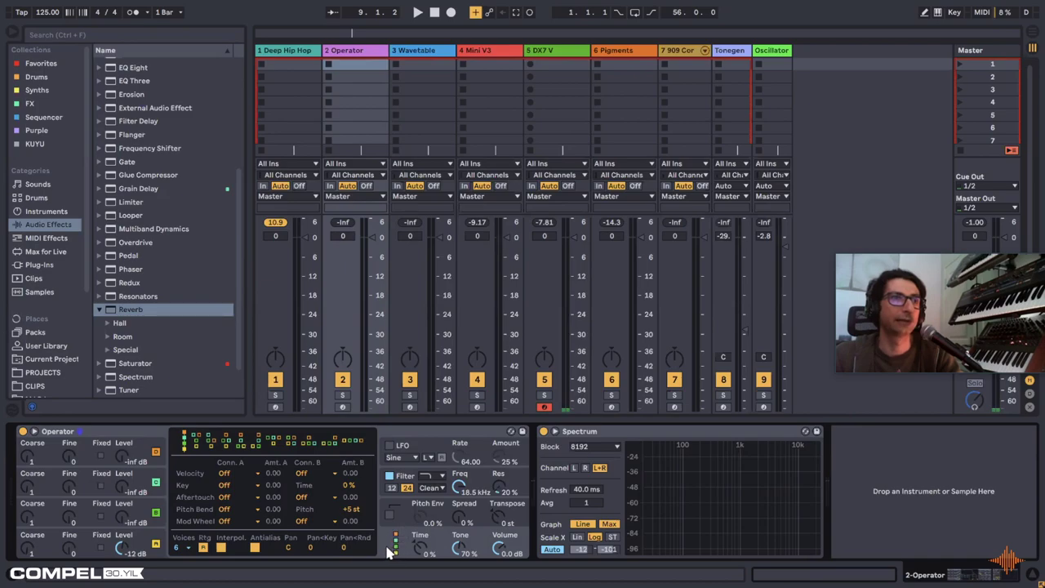
Step: Show the oscillator A settings in Operator and look through its waveform list, leaving the sine selected
click(354, 51)
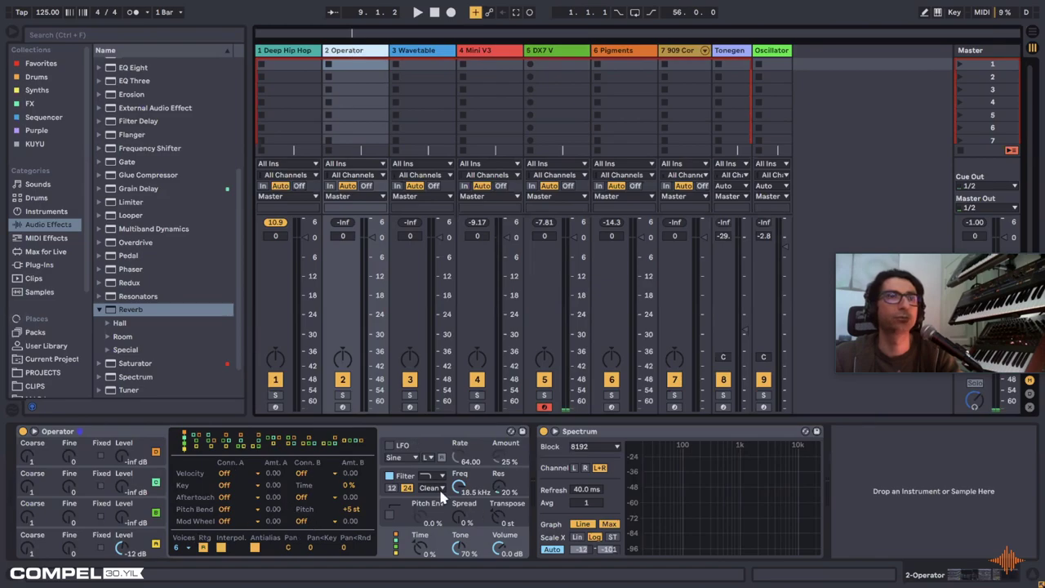
click(605, 432)
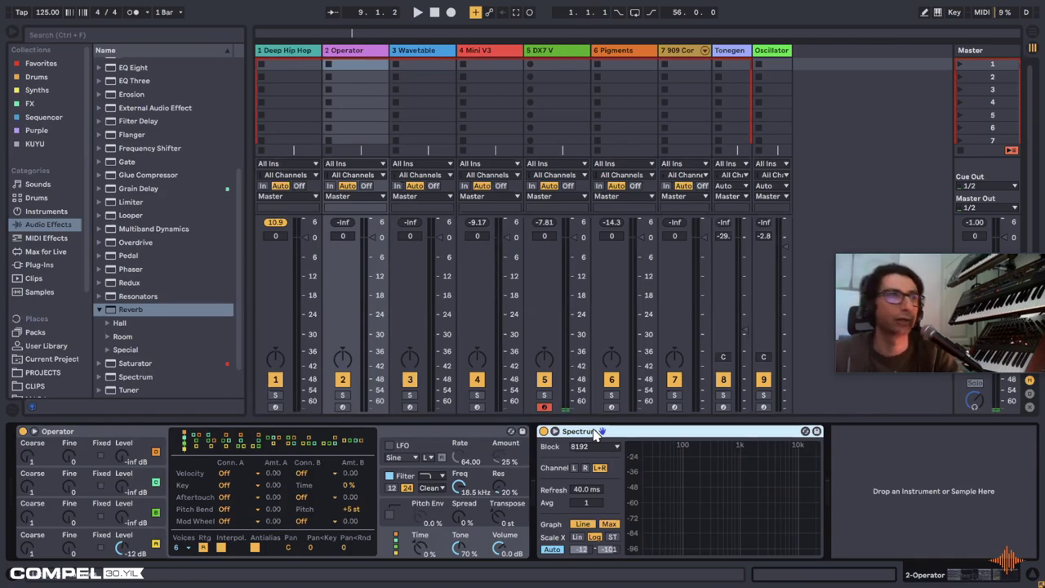
click(143, 437)
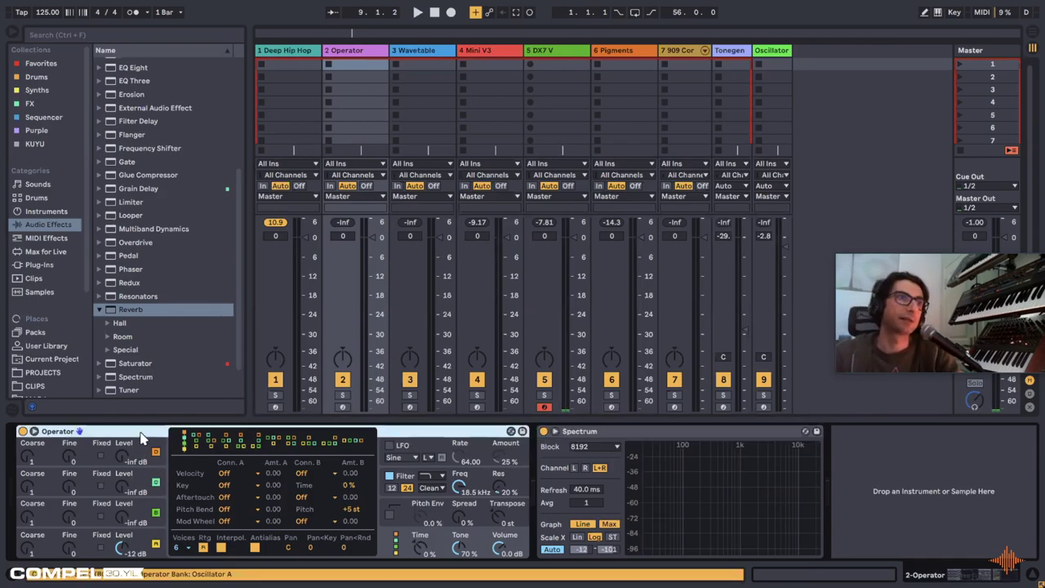
click(149, 541)
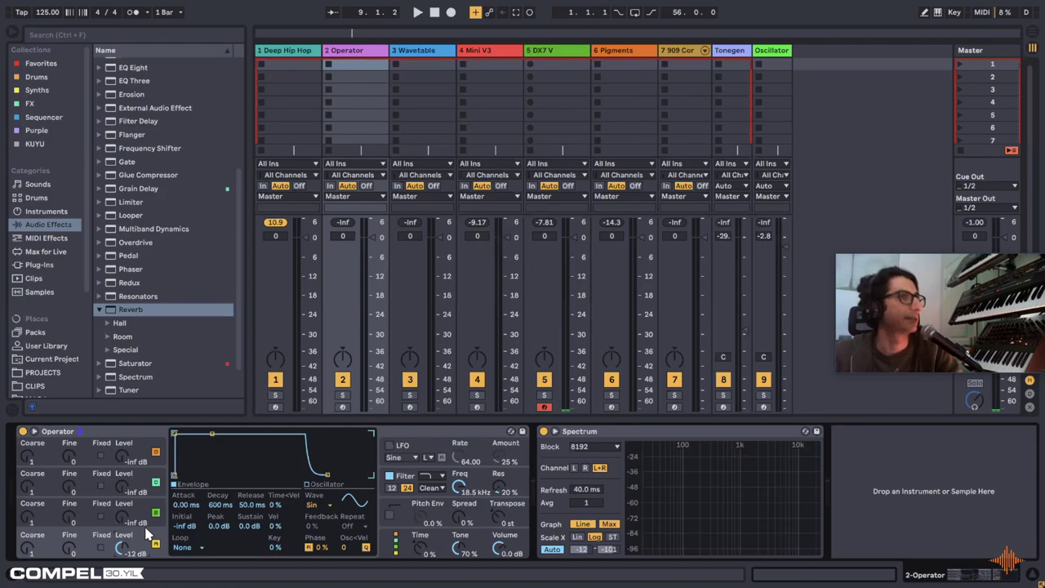
click(326, 505)
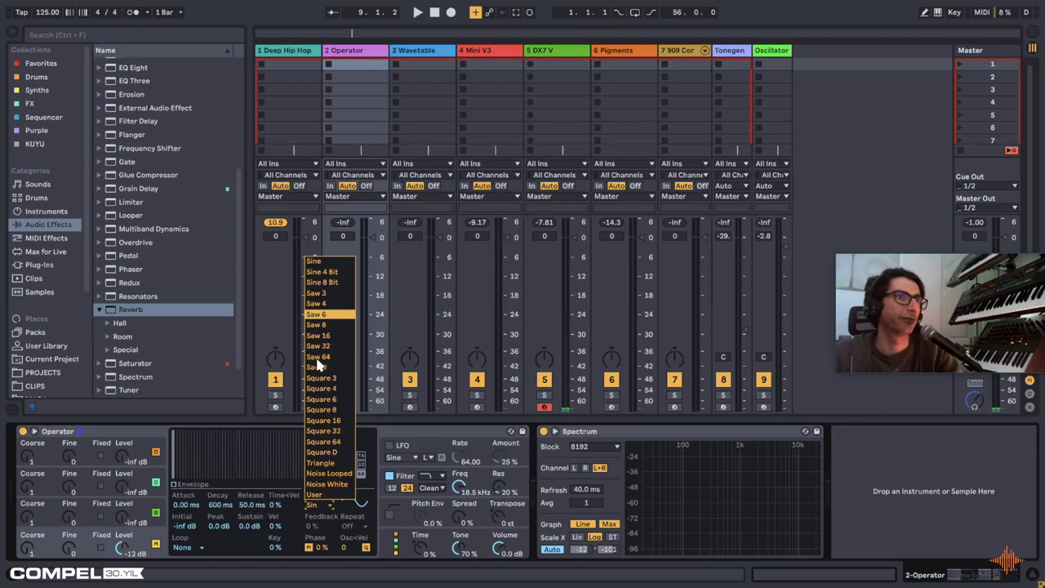
click(330, 501)
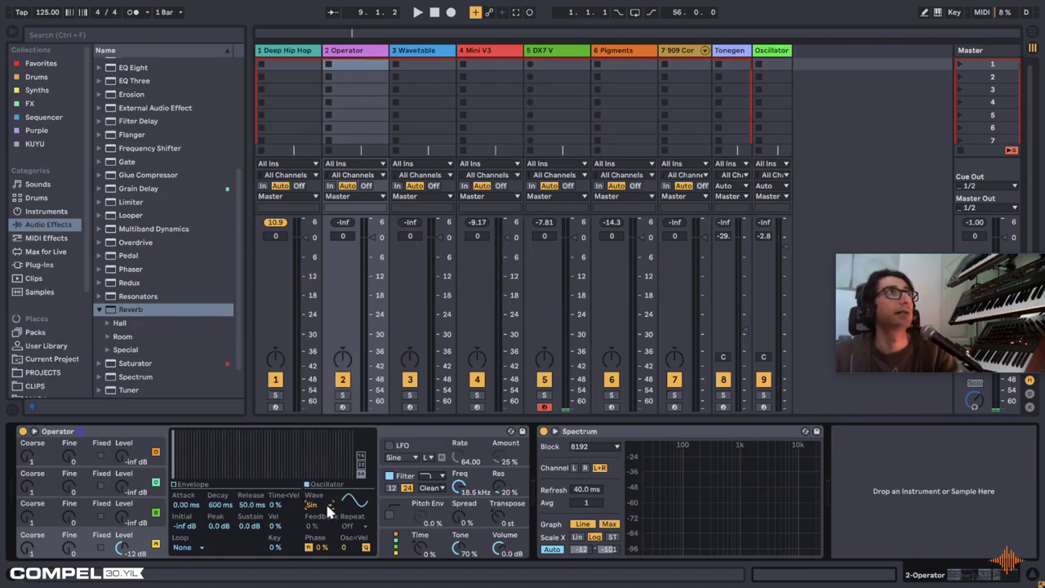
click(58, 430)
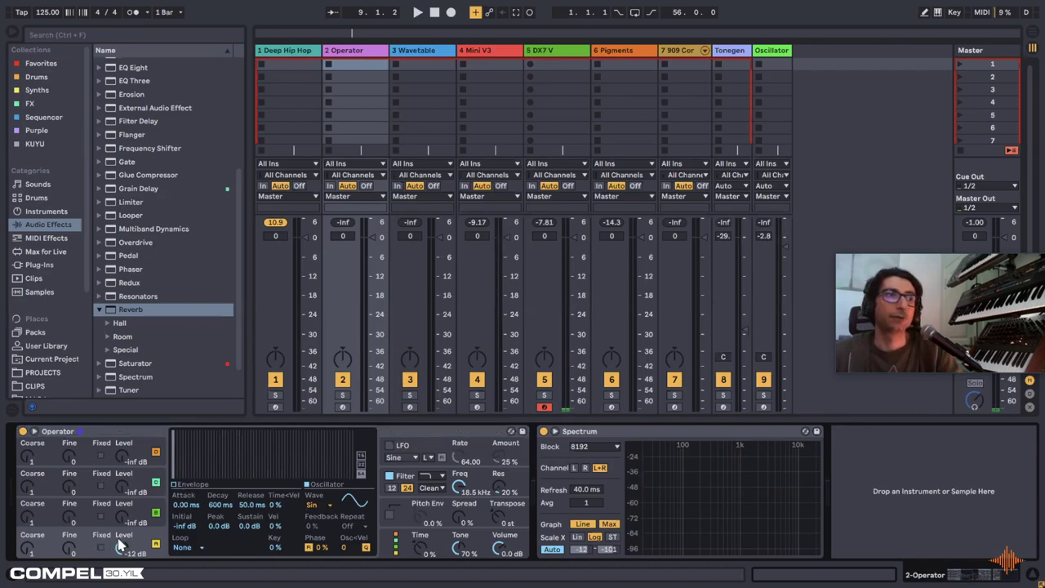
Step: Delete the DX7 V track and arm the Operator track for playing
click(545, 54)
key(Delete)
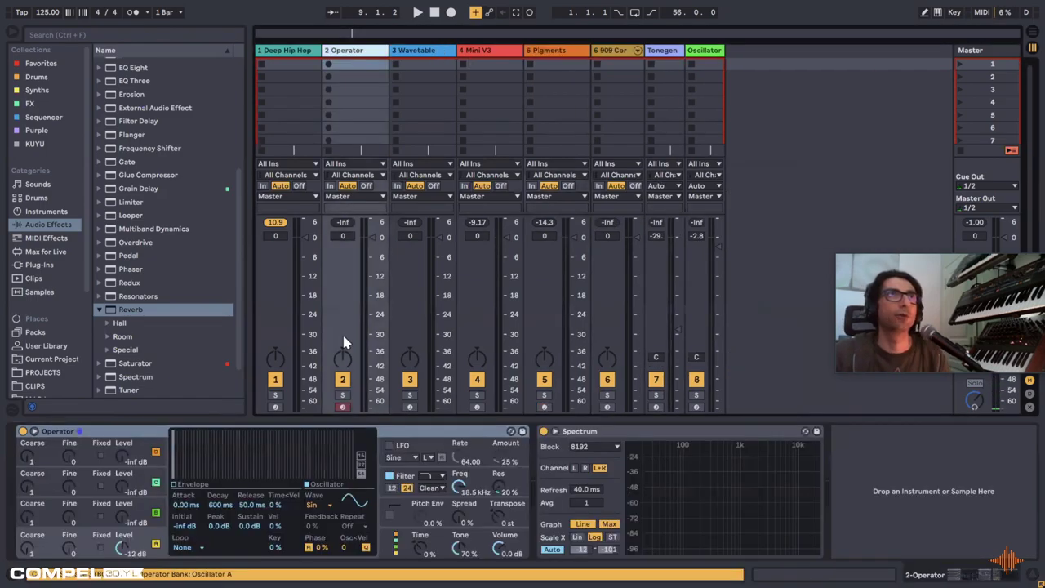
click(342, 407)
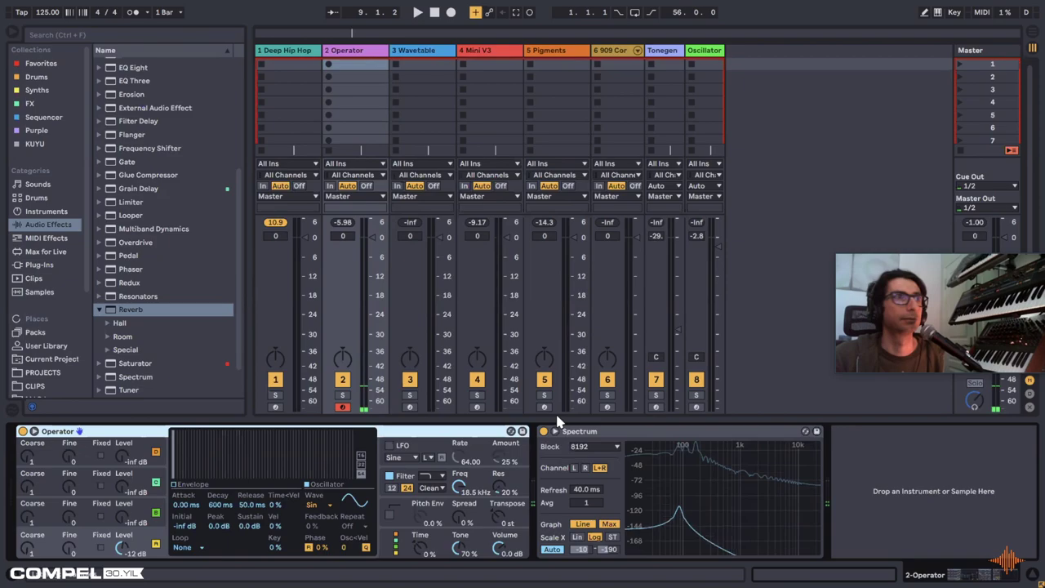
Step: Add the Oscilloscope_64b VST plug-in after Spectrum on the Operator track and return the browser to Favorites
scroll(128, 226, up, 4)
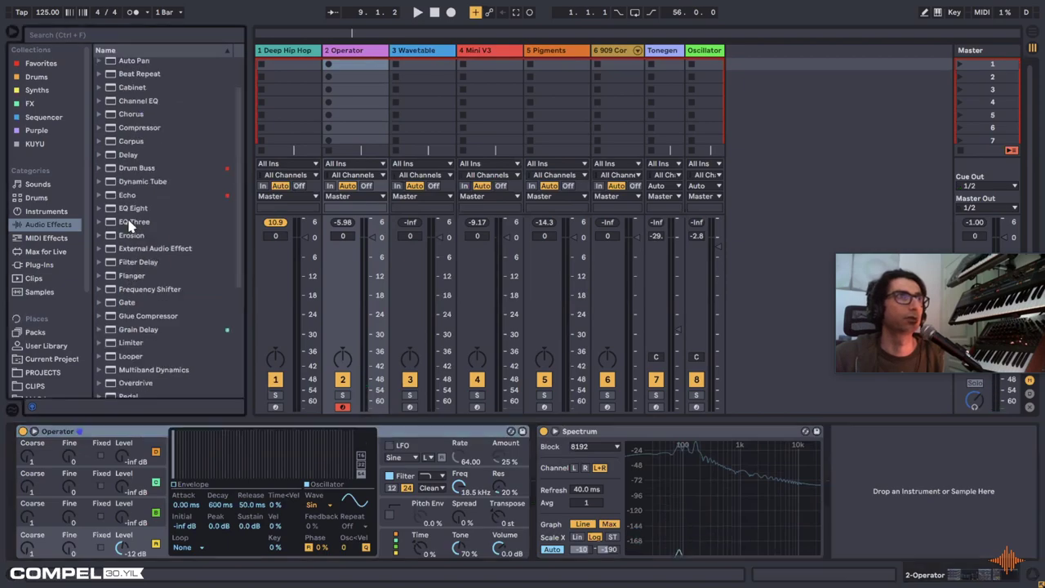
click(47, 212)
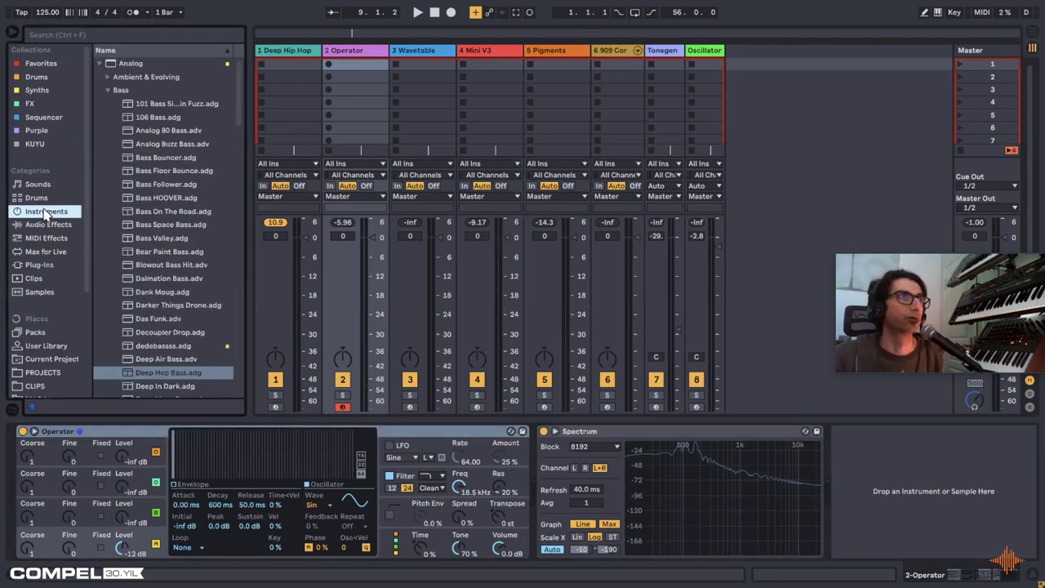
click(49, 265)
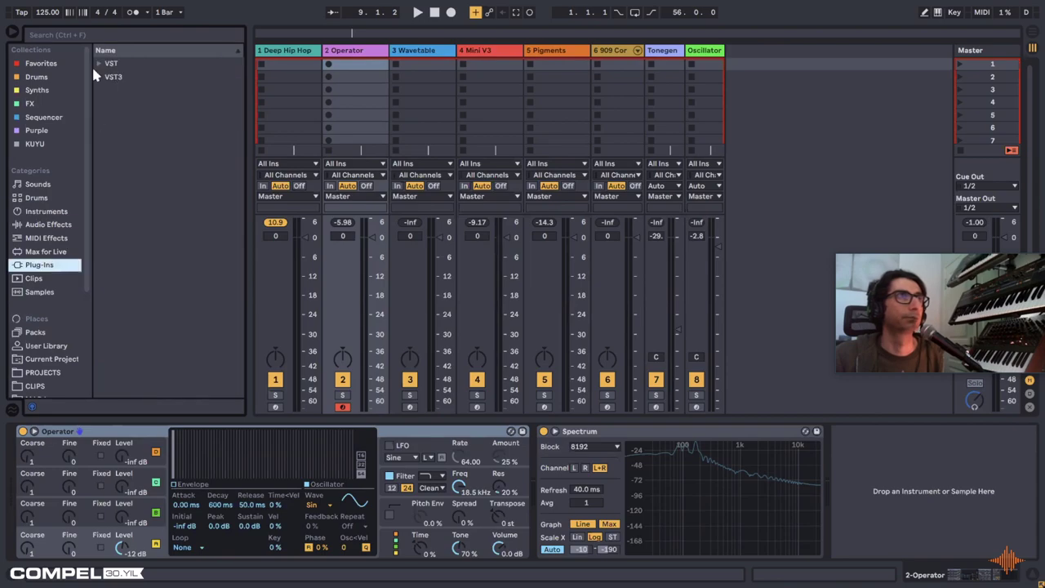
click(96, 64)
drag(242, 75, 213, 334)
scroll(221, 310, down, 1)
scroll(233, 277, up, 10)
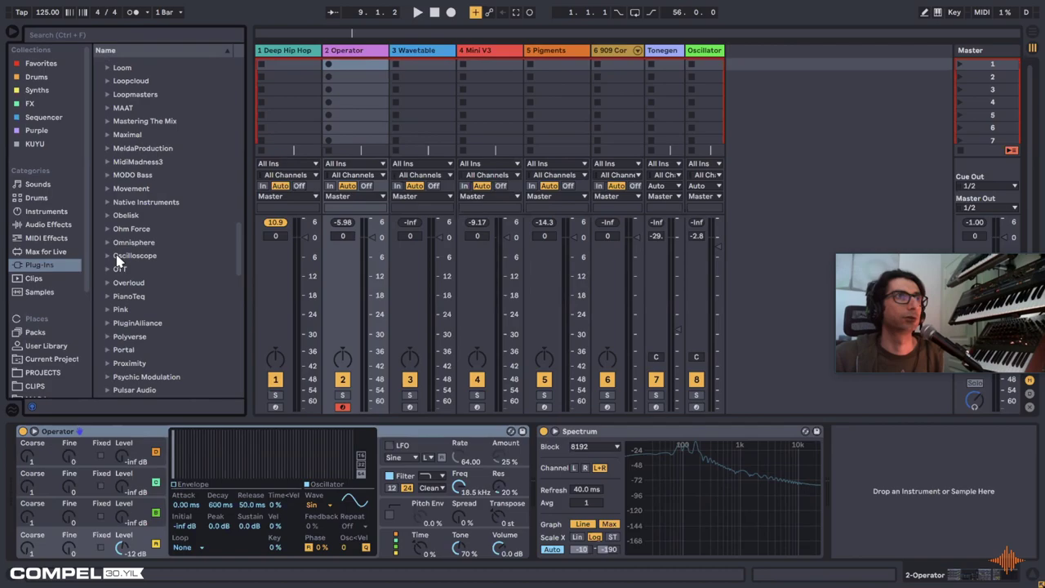
click(116, 257)
click(107, 256)
drag(155, 269, 769, 471)
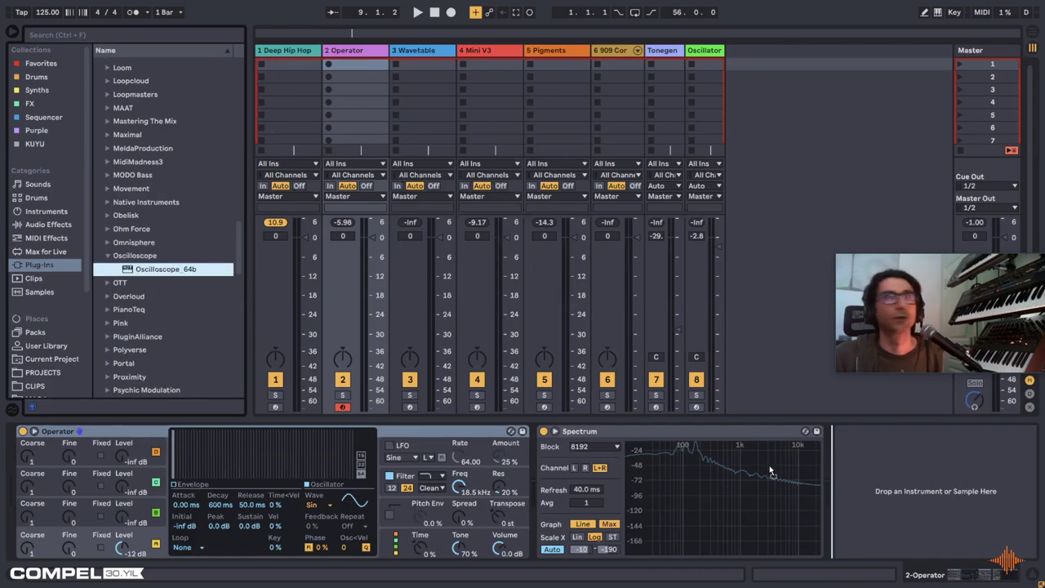
click(43, 65)
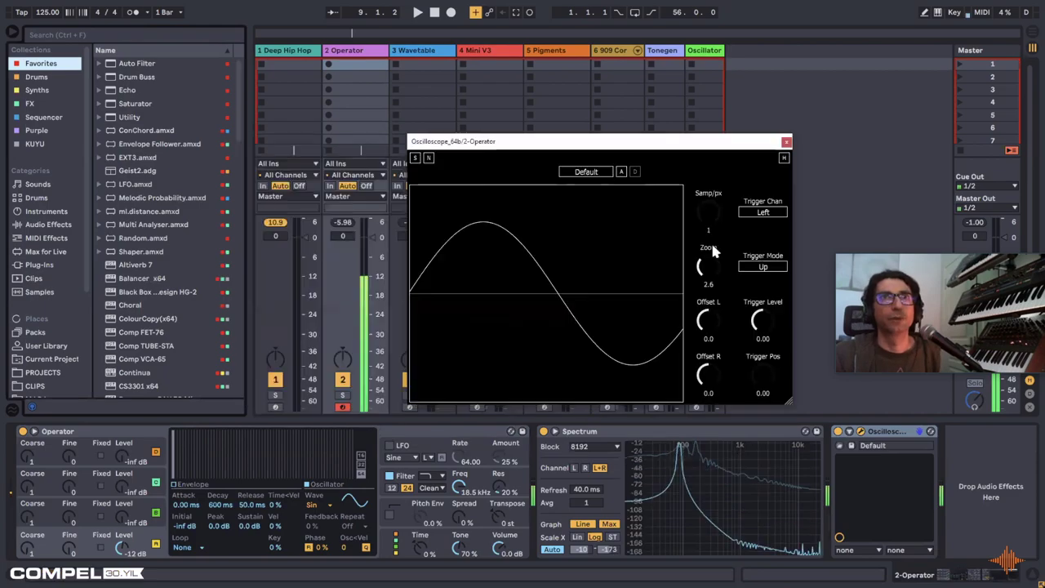
Step: Show Operator's algorithm choices, return to the oscillator A settings and select the Spectrum device
click(404, 555)
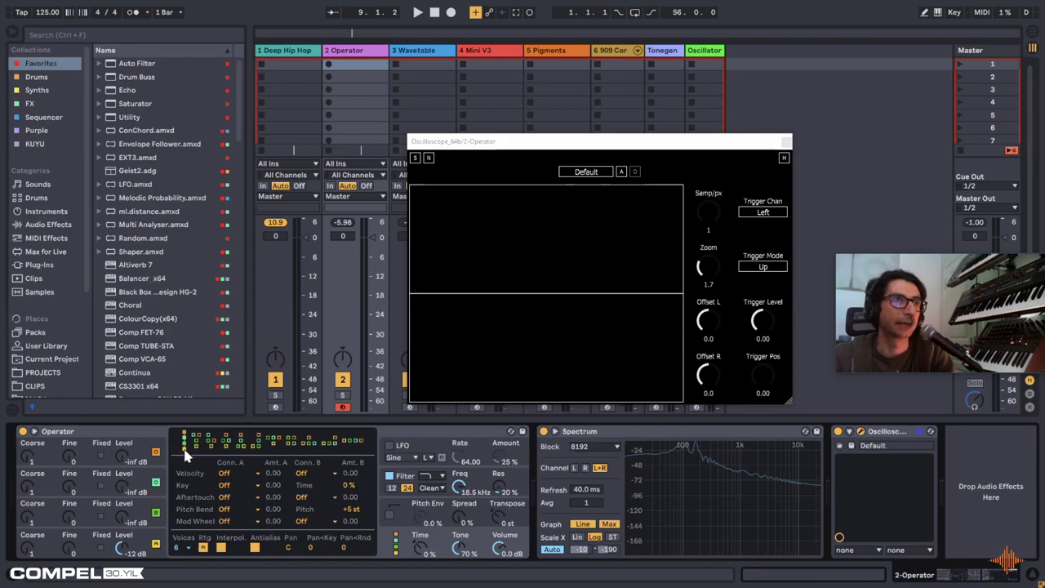
click(151, 553)
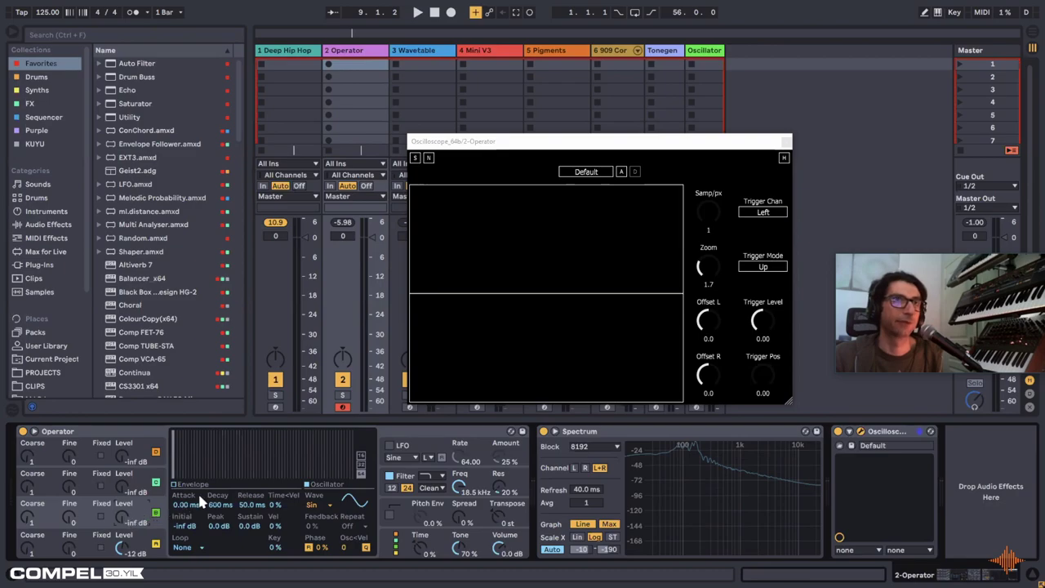
click(706, 445)
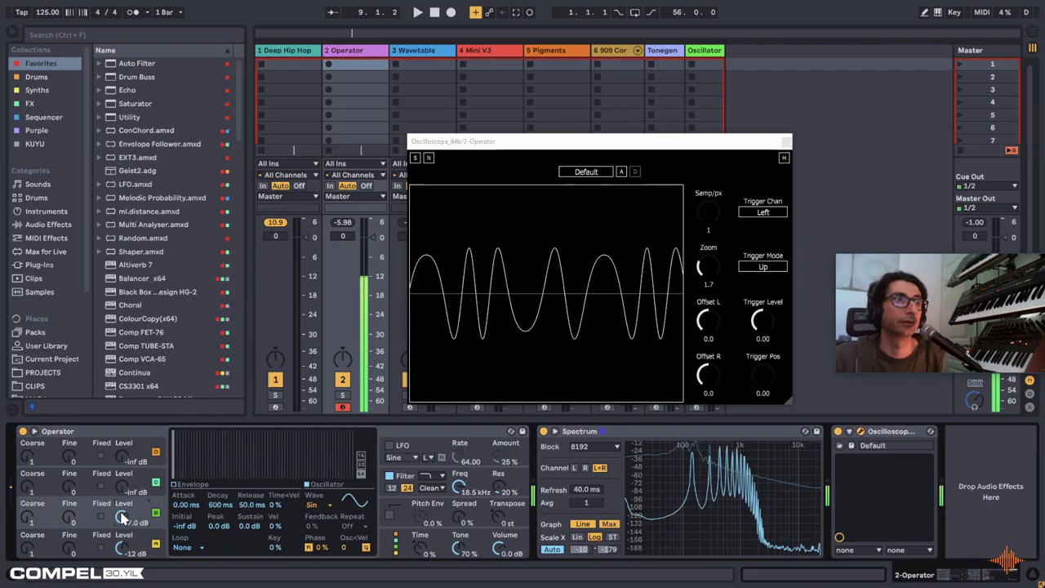
Step: Raise Operator's oscillator B level to 0.0 dB and oscillator C level to about -11 dB to hear the modulation
drag(122, 516, 123, 502)
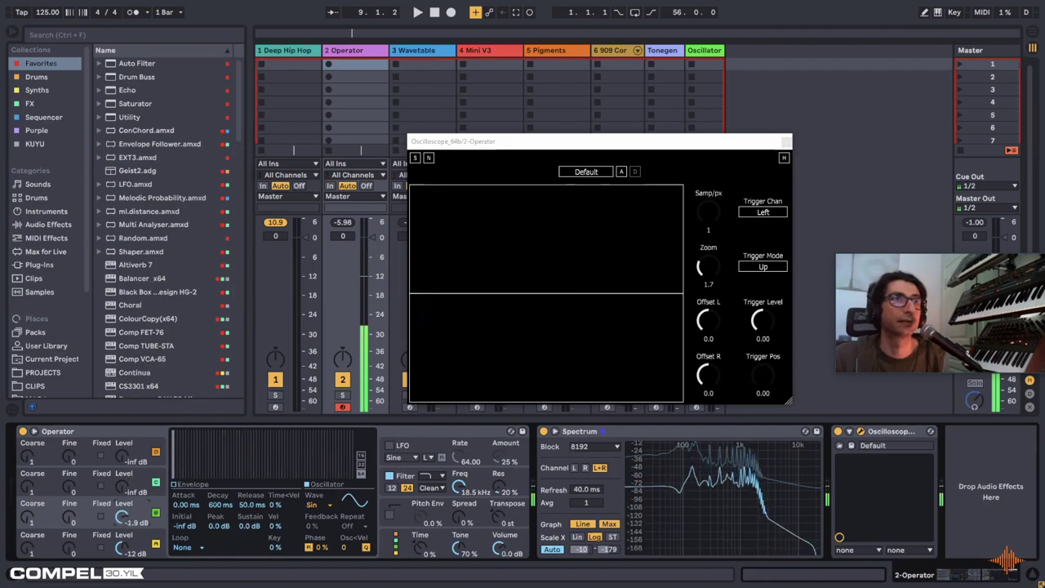
mouse_move(123, 515)
mouse_down()
mouse_move(122, 526)
mouse_move(122, 513)
mouse_up()
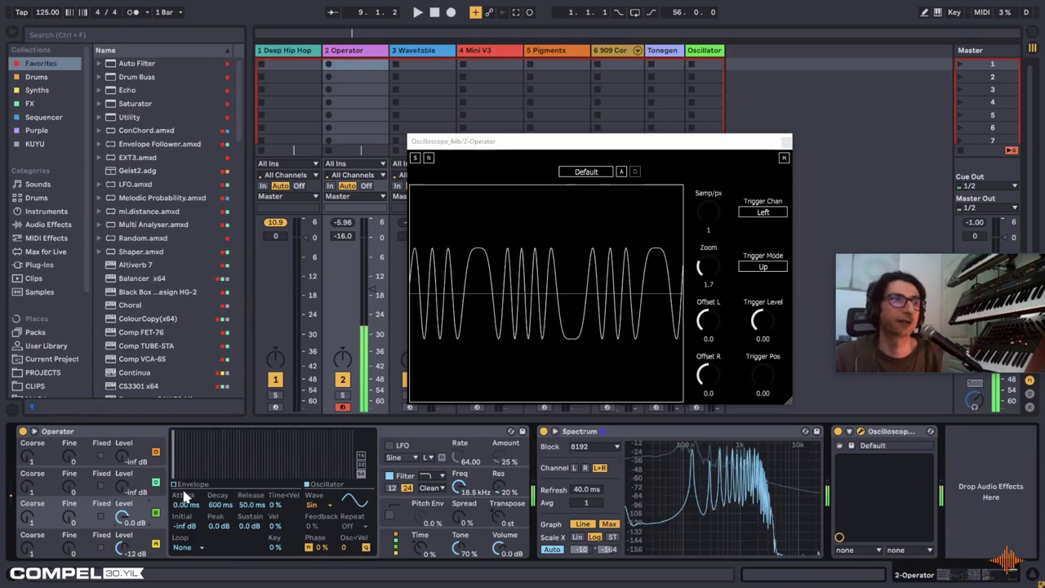
drag(123, 488, 123, 478)
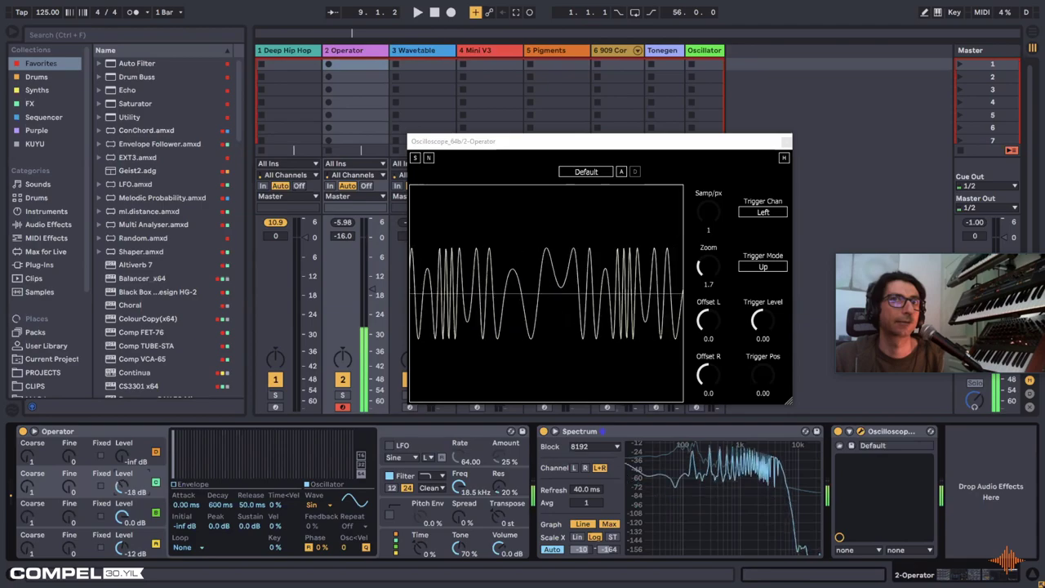
drag(123, 487, 114, 503)
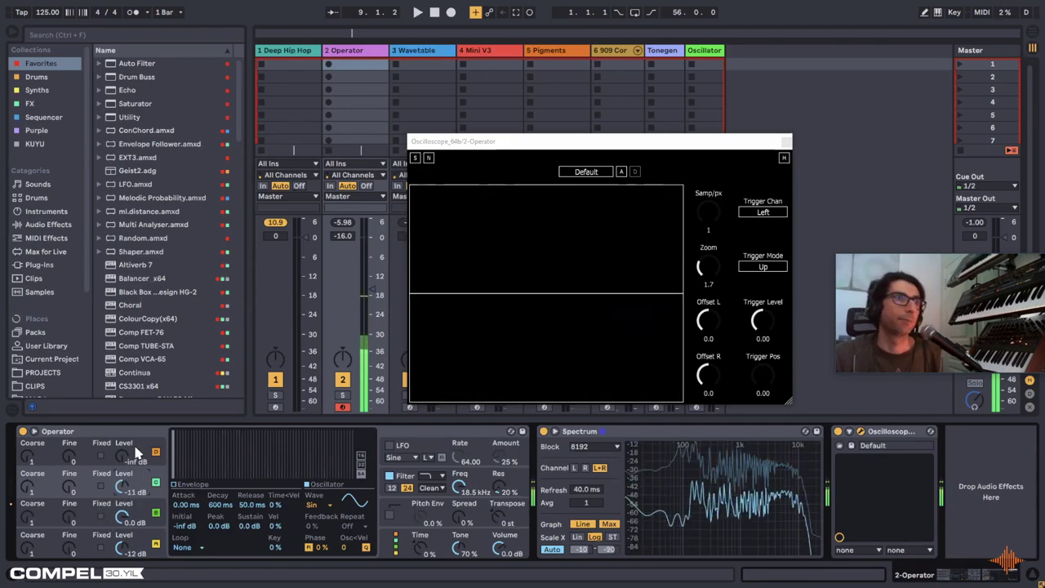
Step: Try modulation from oscillator D and bring the levels of oscillators D, C and B back down to -inf dB
mouse_move(137, 450)
mouse_down()
mouse_move(137, 412)
mouse_move(116, 460)
mouse_move(124, 530)
mouse_up()
drag(123, 457, 122, 473)
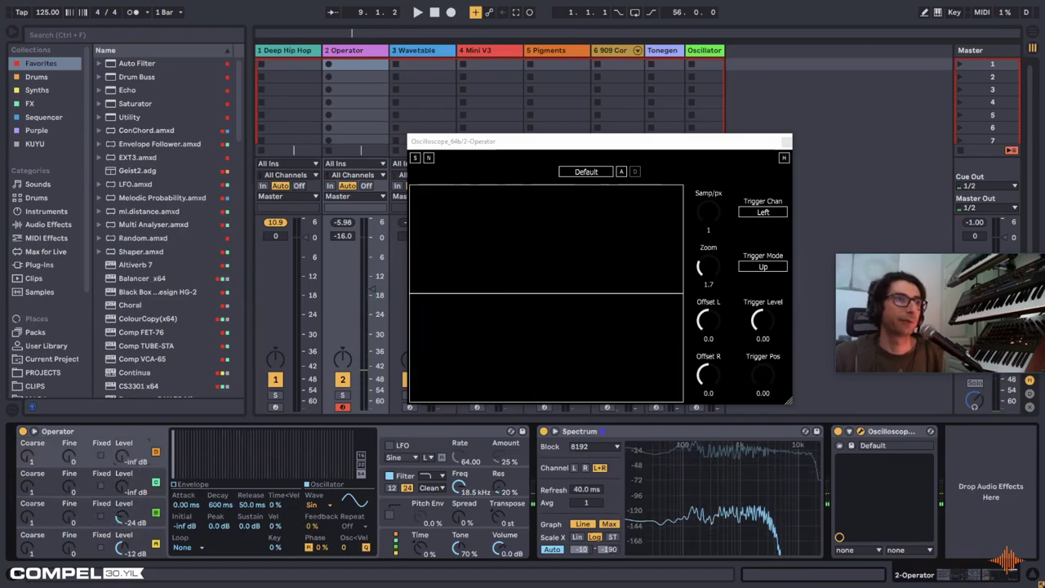
drag(123, 519, 122, 535)
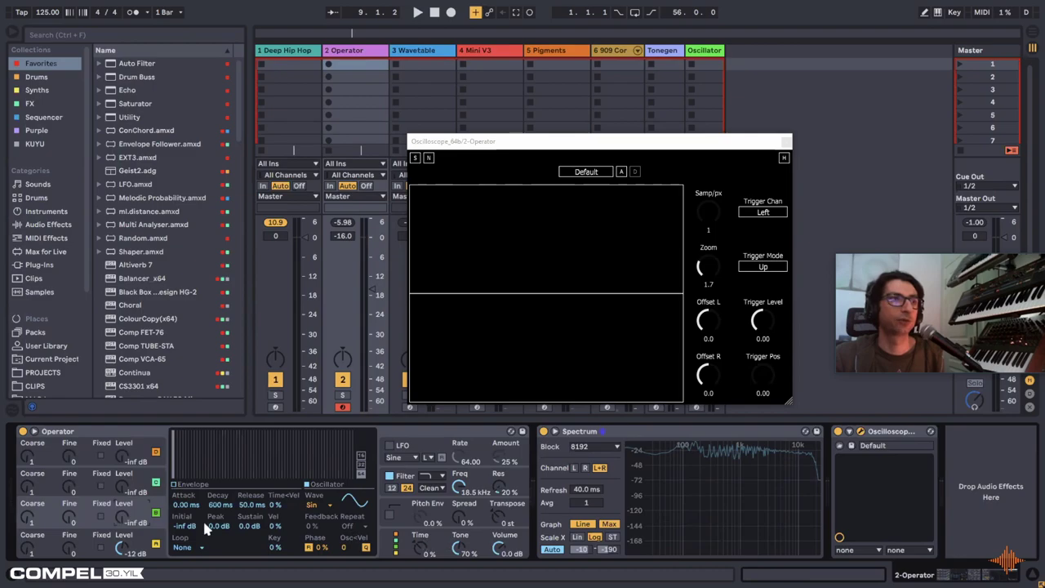
Step: Raise oscillator B's level to about -12 dB and oscillator C's to about -20 dB, and show Operator's filter envelope
drag(121, 492, 121, 482)
drag(27, 553, 31, 516)
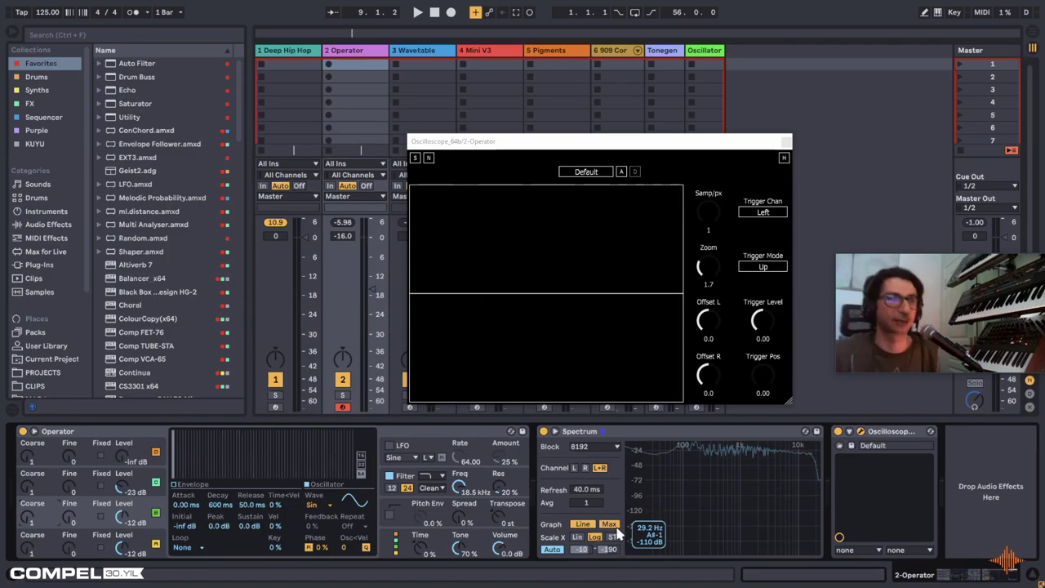
click(82, 482)
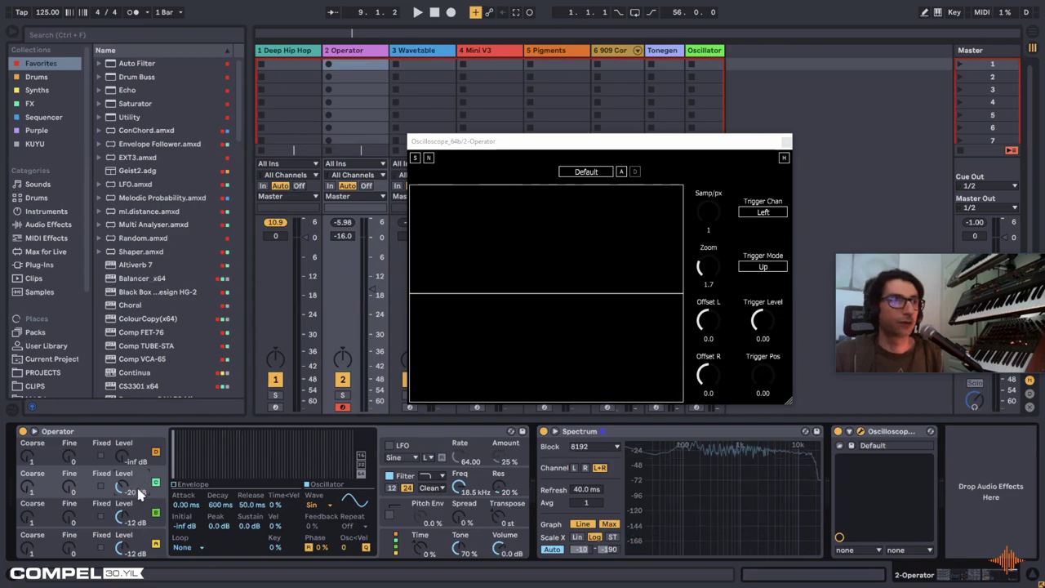
click(447, 486)
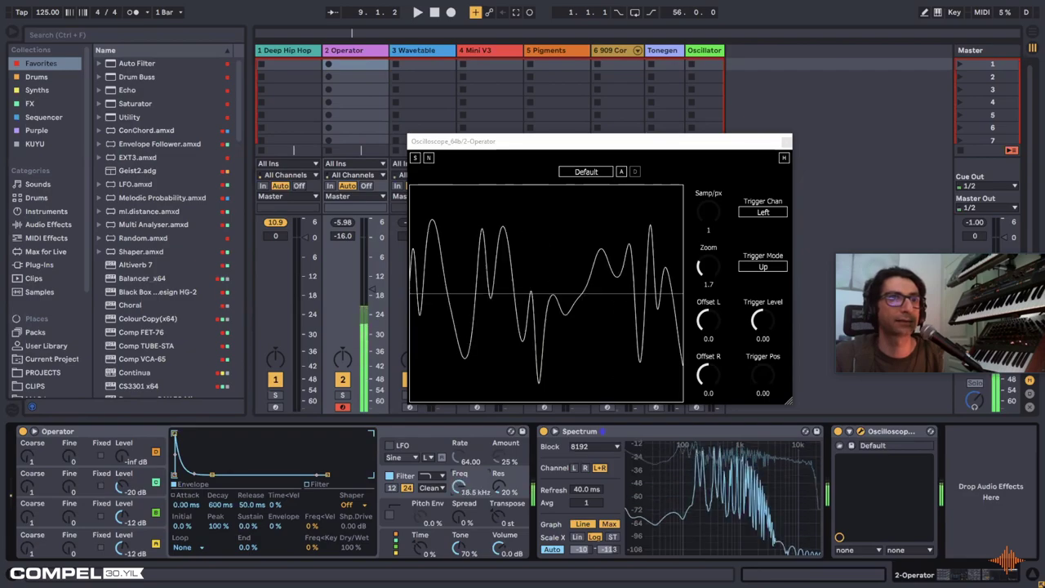
drag(479, 487, 457, 453)
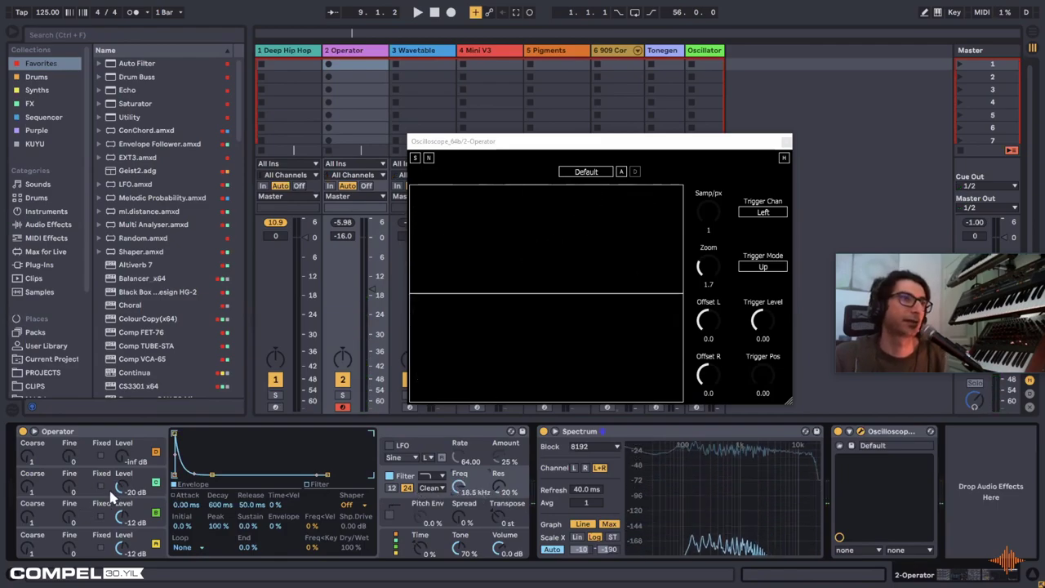
Step: Try different modulation levels, ending with oscillator C at about -28 dB, B at about -30 dB and A at about -17 dB
drag(120, 488, 119, 545)
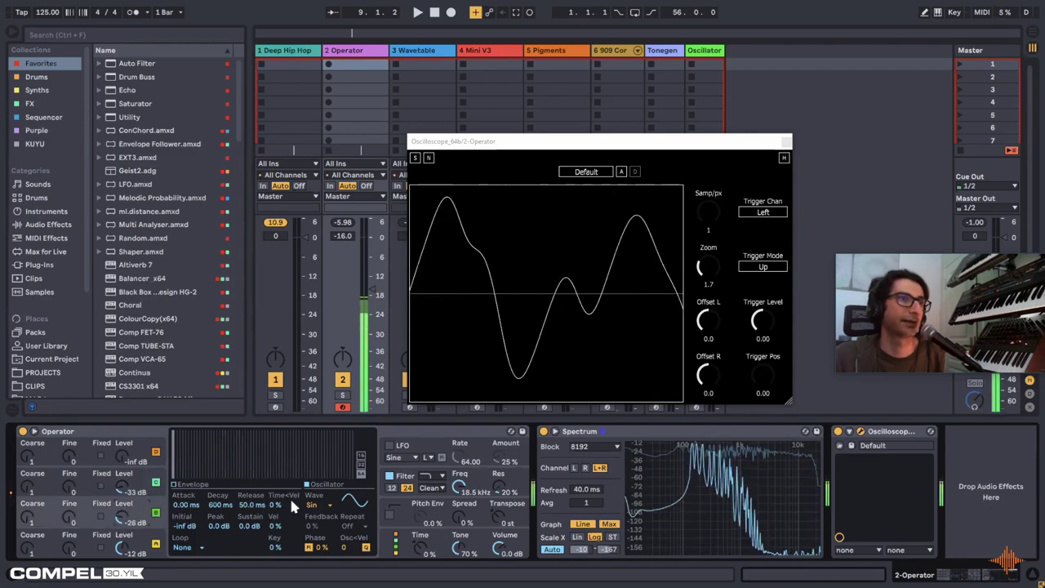
click(124, 490)
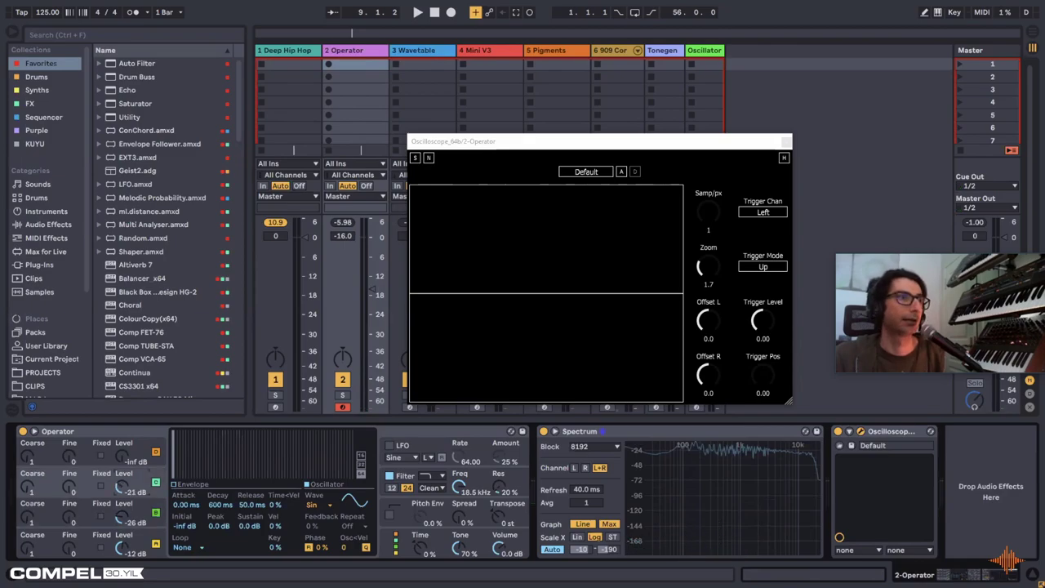
click(117, 521)
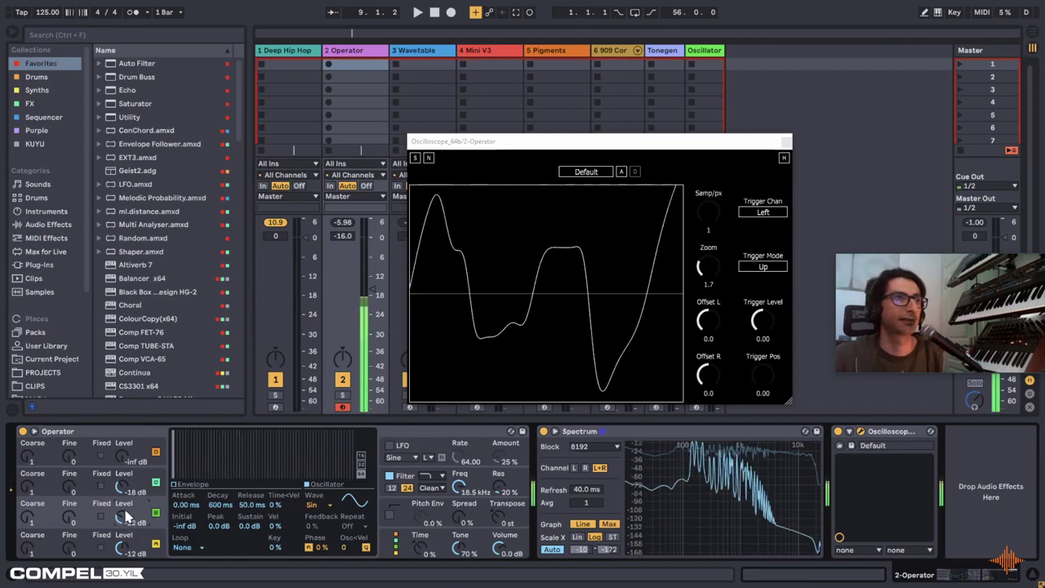
click(124, 485)
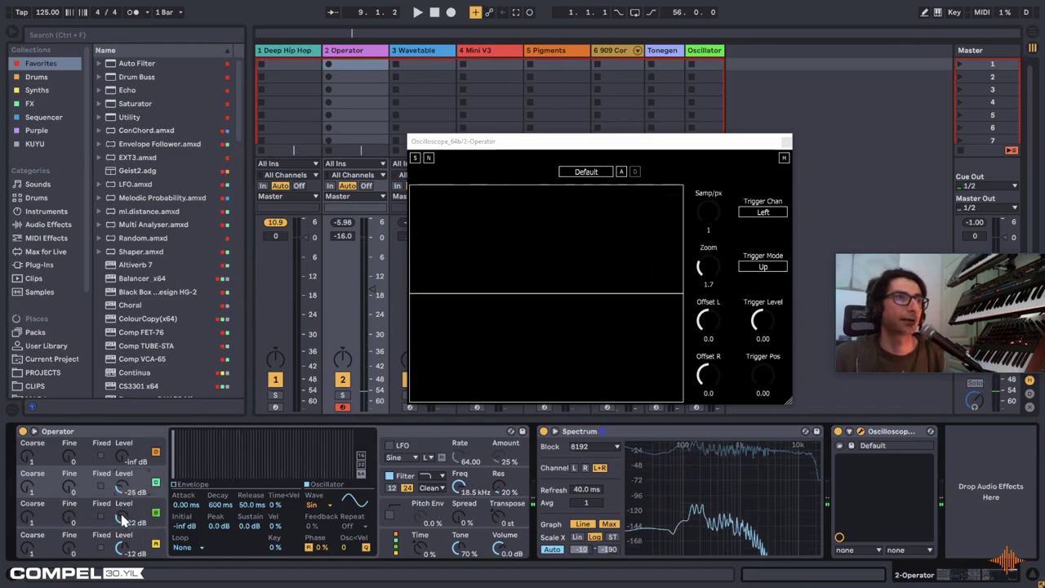
drag(124, 519, 124, 531)
drag(123, 488, 123, 492)
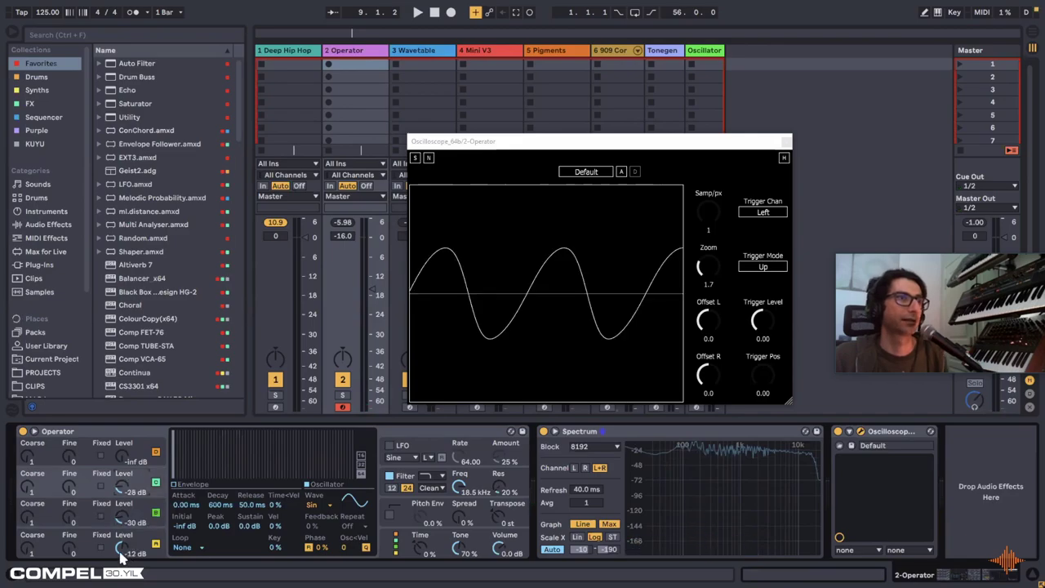
drag(123, 547, 123, 552)
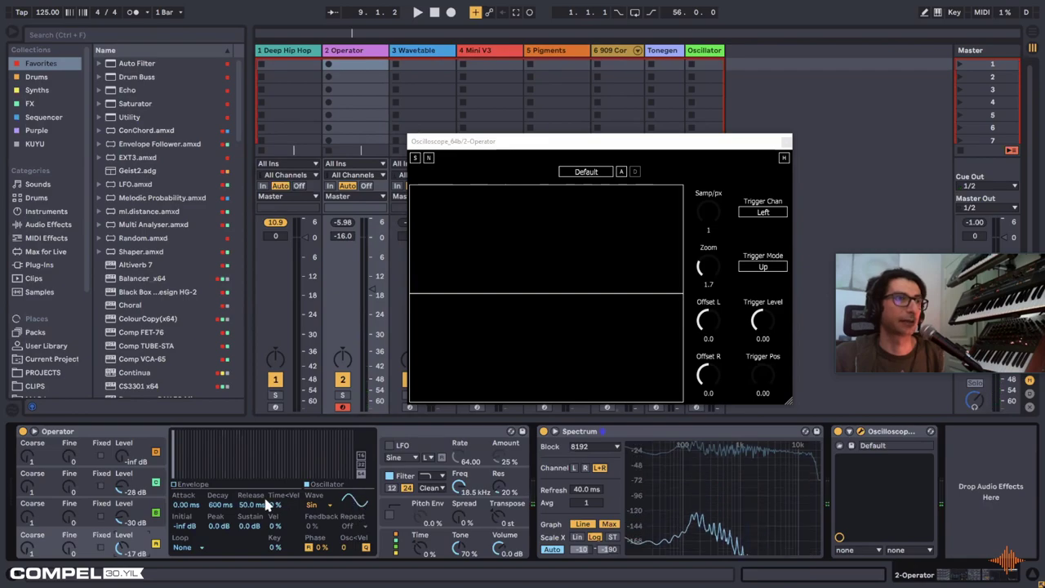
Step: Set oscillator C to about -11 dB, B to -16 dB and A to -13 dB, and reduce the oscilloscope's zoom to 0.2
drag(123, 488, 123, 481)
drag(123, 519, 124, 506)
drag(123, 548, 122, 569)
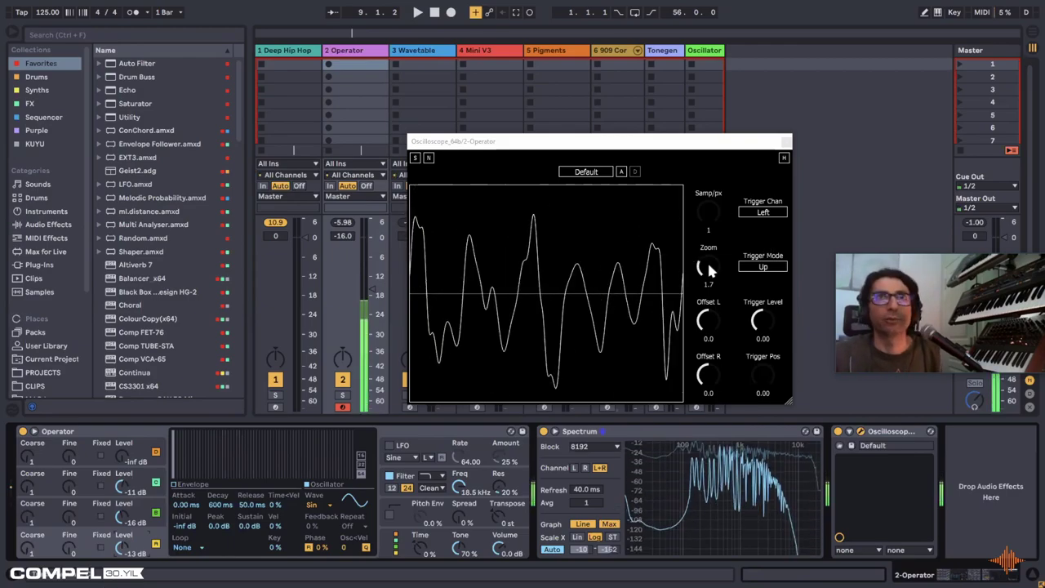
drag(707, 260, 706, 264)
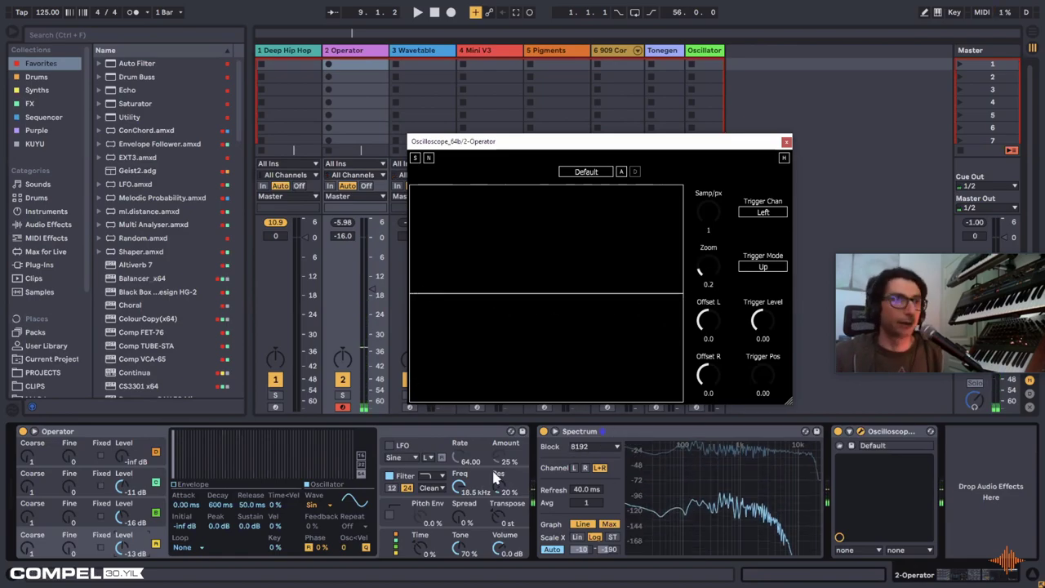
Step: Try several of Operator's algorithms, including the three-carrier layout, and return to the fully stacked D-C-B-A algorithm
click(397, 560)
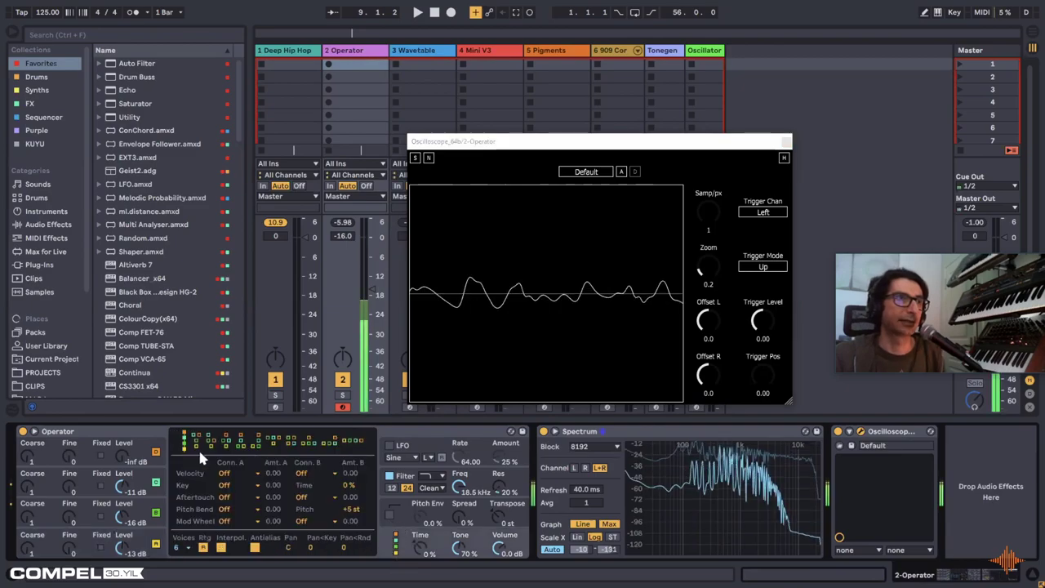
click(196, 440)
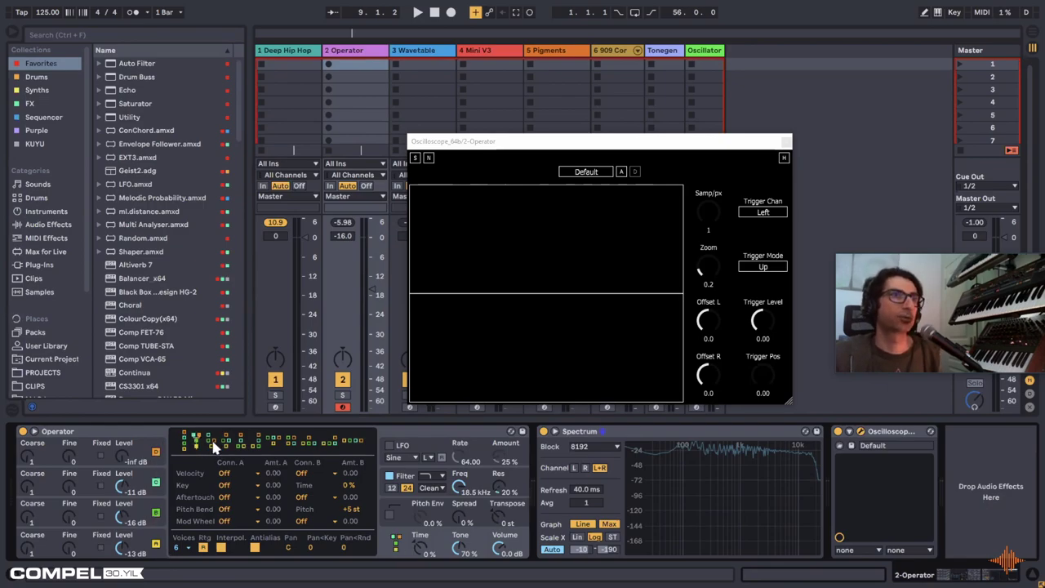
click(255, 440)
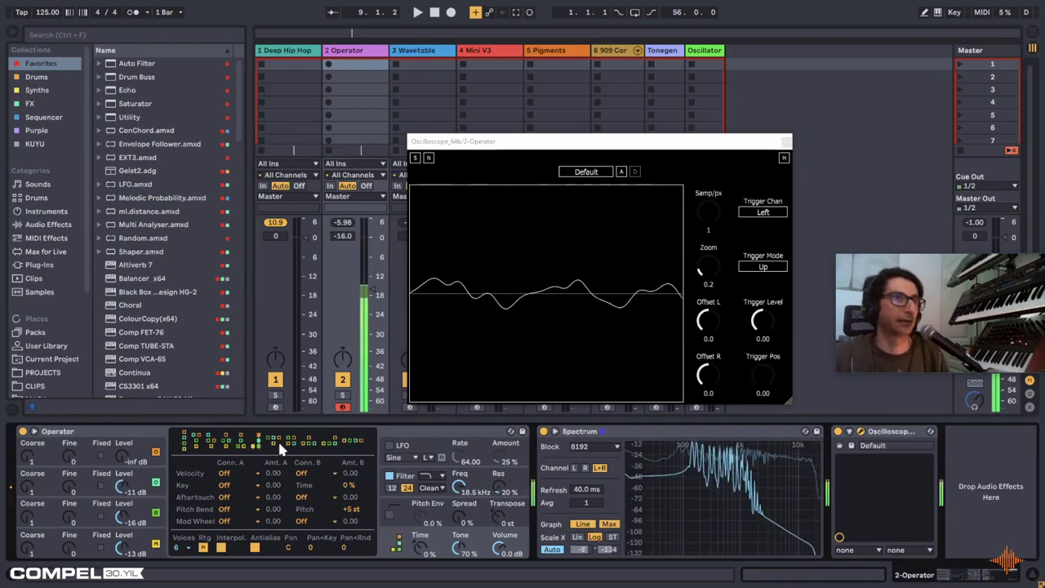
click(332, 441)
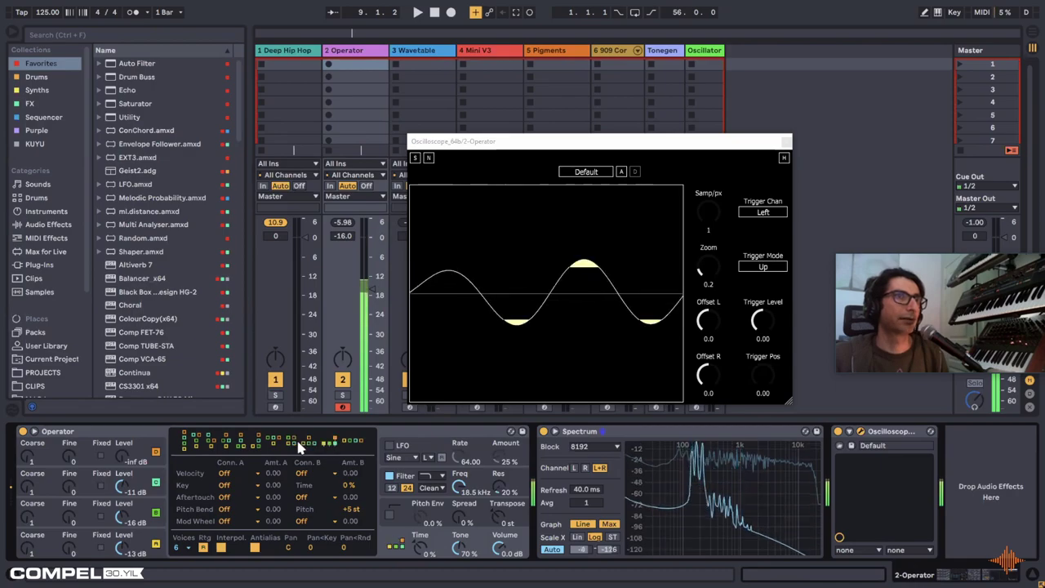
click(200, 438)
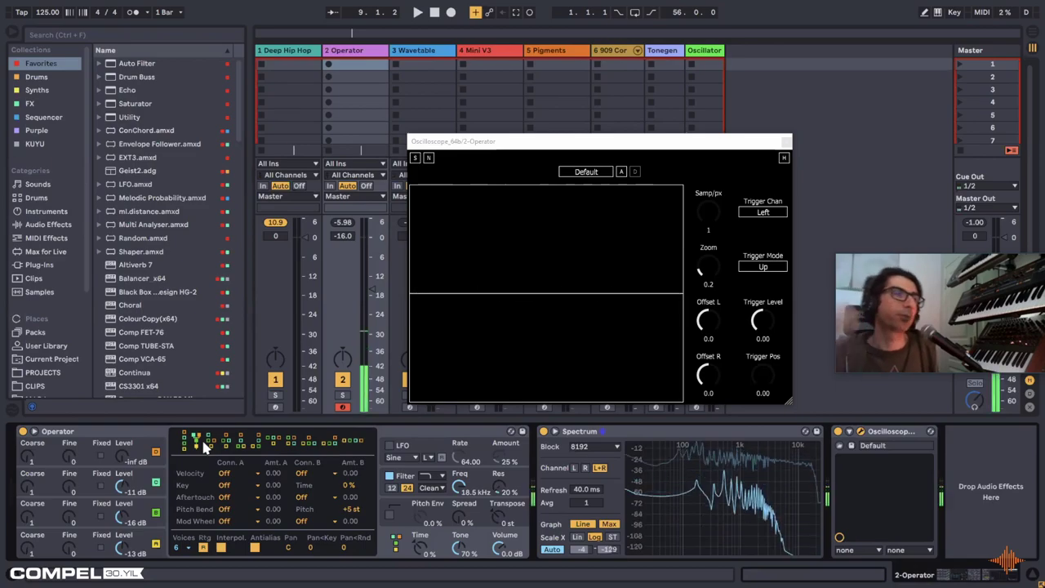
click(209, 442)
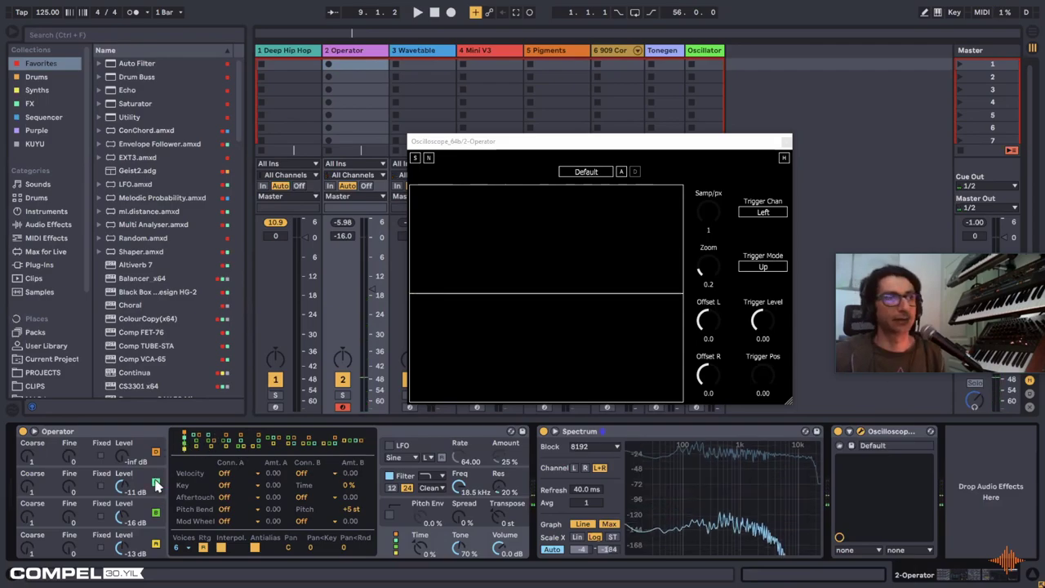
Step: Return to oscillator A's settings, lower oscillators C and B to -inf dB and raise A to about -5.7 dB
click(163, 511)
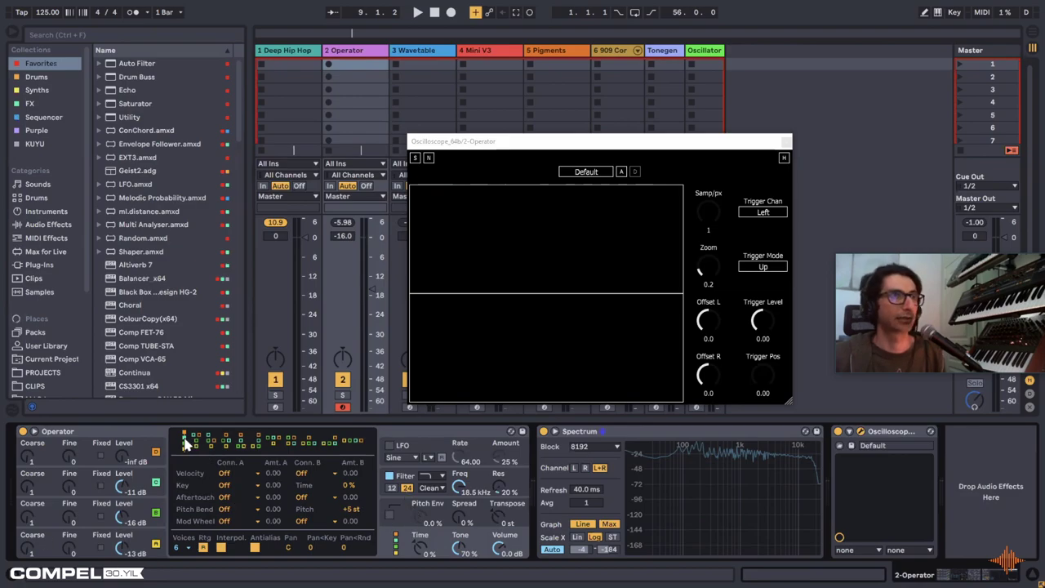
click(149, 535)
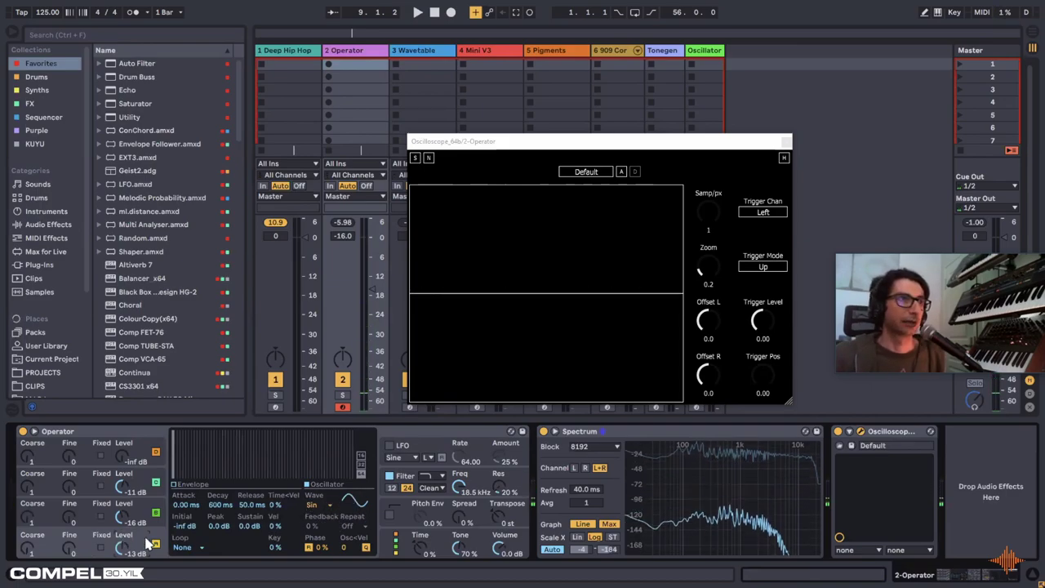
drag(122, 488, 123, 527)
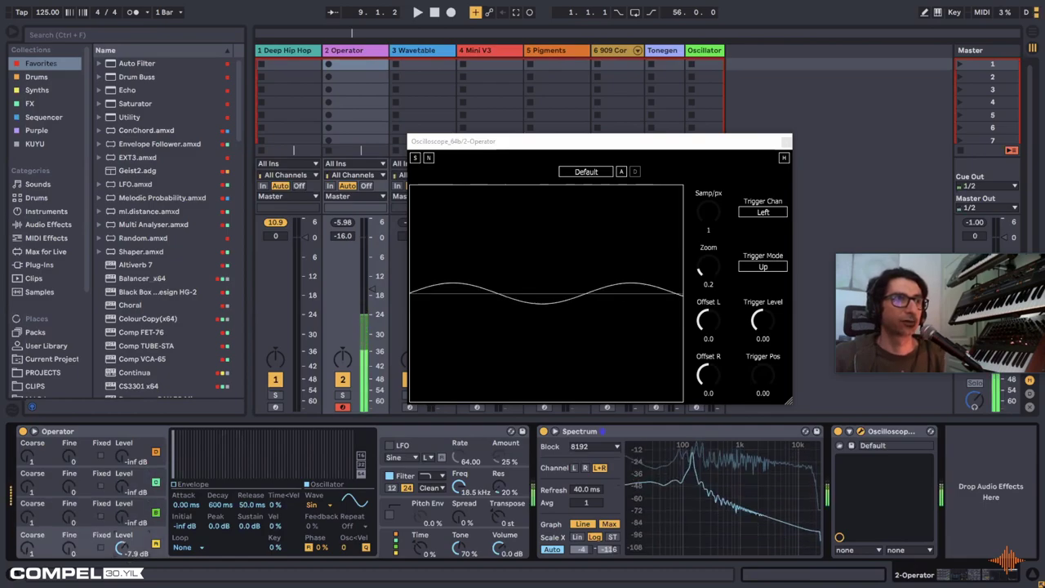
Step: Try a slow attack of about 11.8 s on oscillator A's amplitude envelope and restore the immediate attack
click(191, 484)
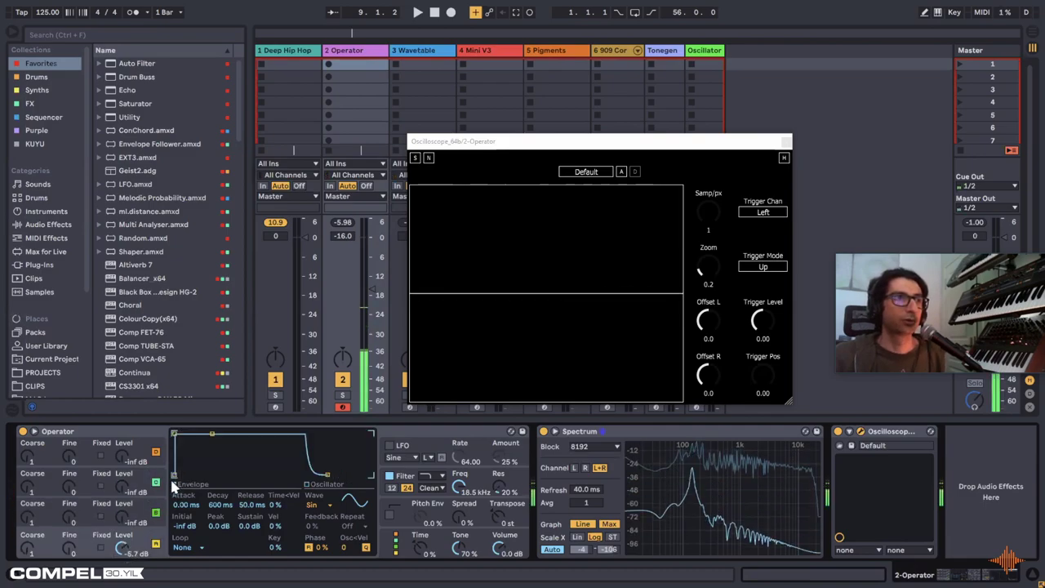
drag(173, 433, 237, 440)
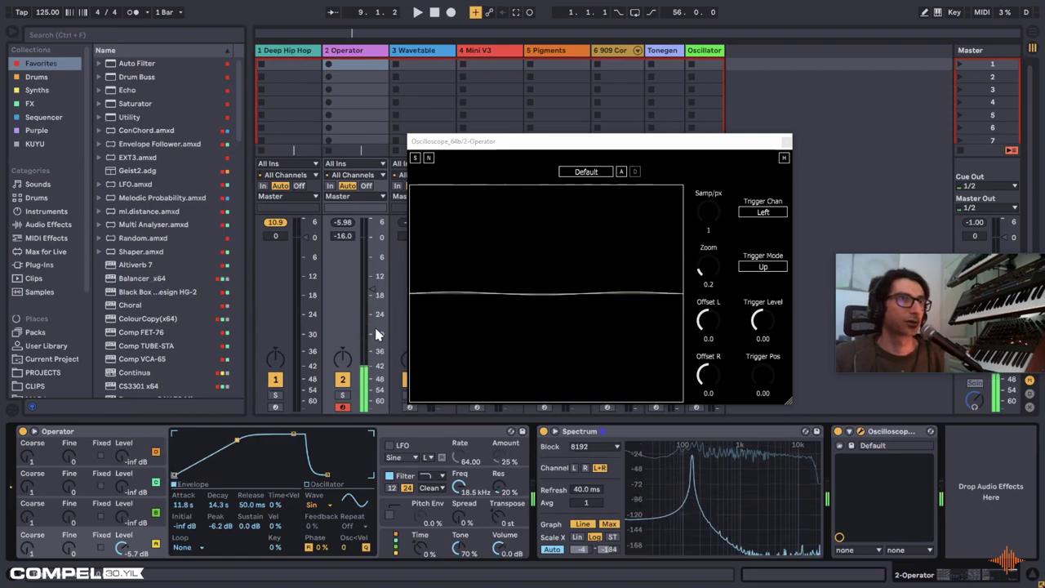
drag(235, 444, 174, 434)
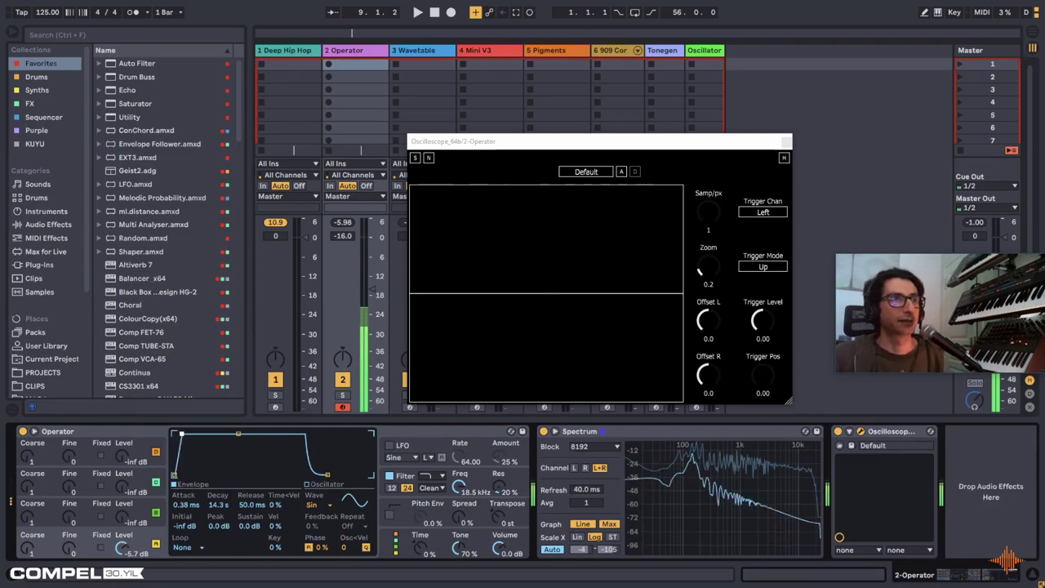
Step: Give oscillator B's envelope a slow attack of about 15.3 s and raise its level to 0.0 dB
click(142, 520)
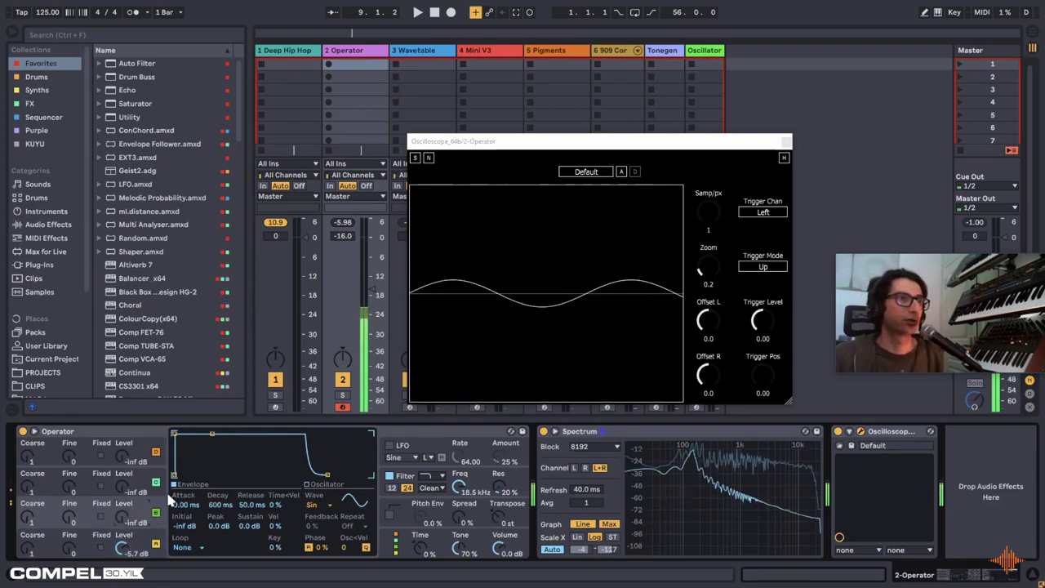
drag(174, 433, 237, 433)
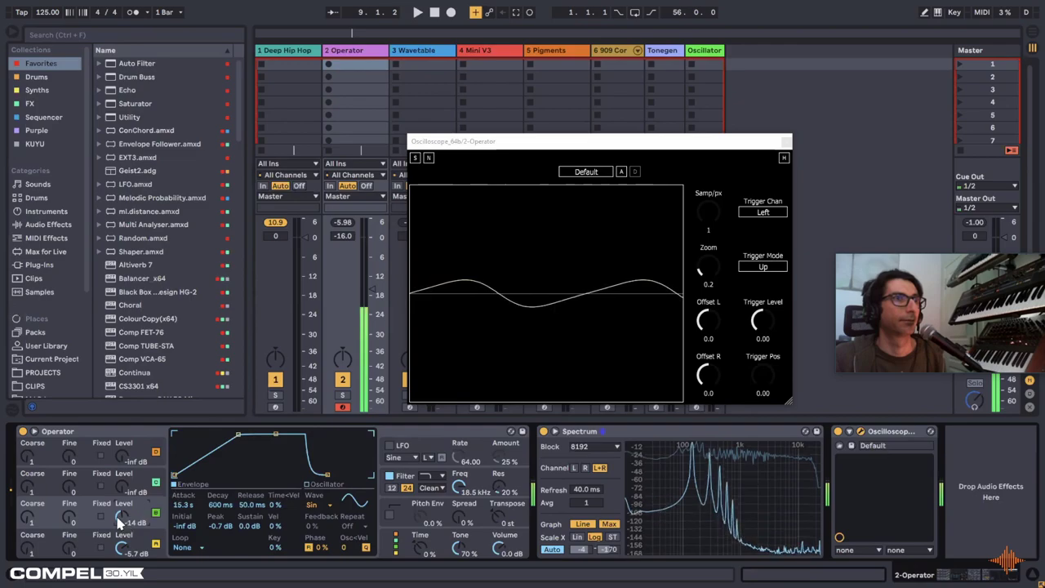
drag(123, 516, 122, 492)
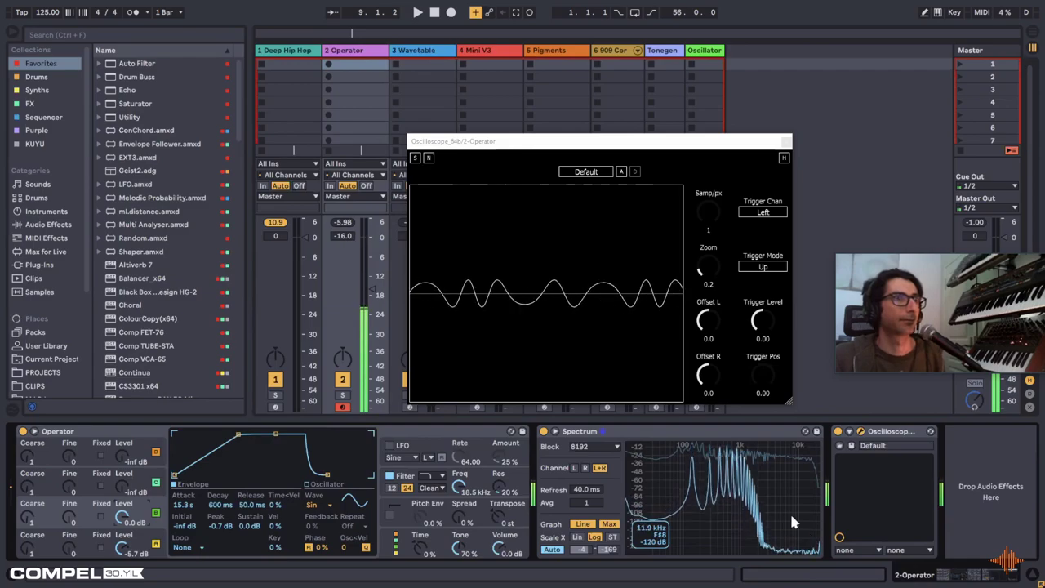
Step: Give oscillator C's envelope an attack of about 2.73 s, raise its level to -2.2 dB and check the harmonics in Spectrum
click(132, 482)
drag(174, 439, 230, 433)
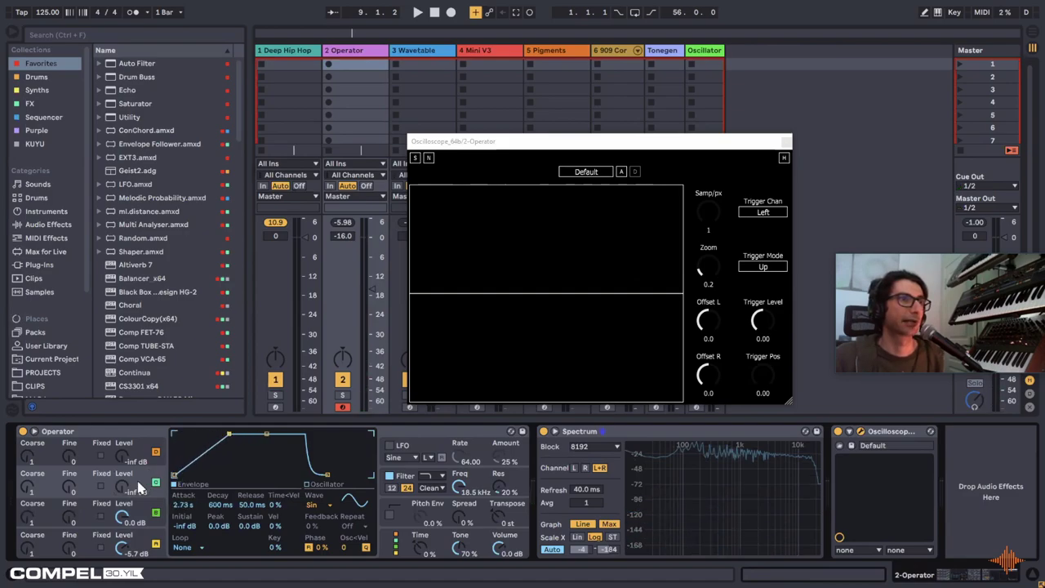
drag(124, 488, 105, 498)
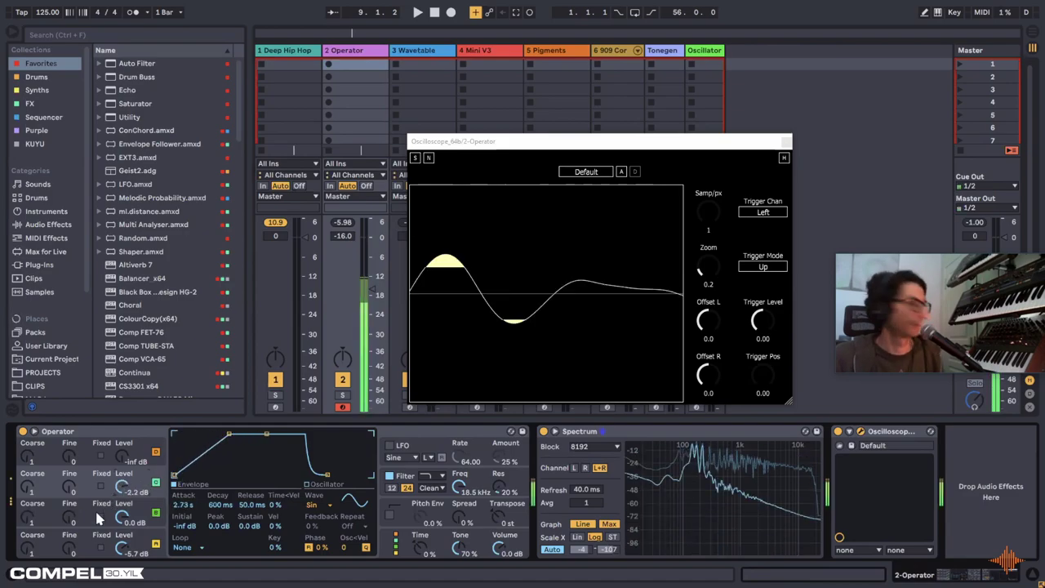
click(608, 524)
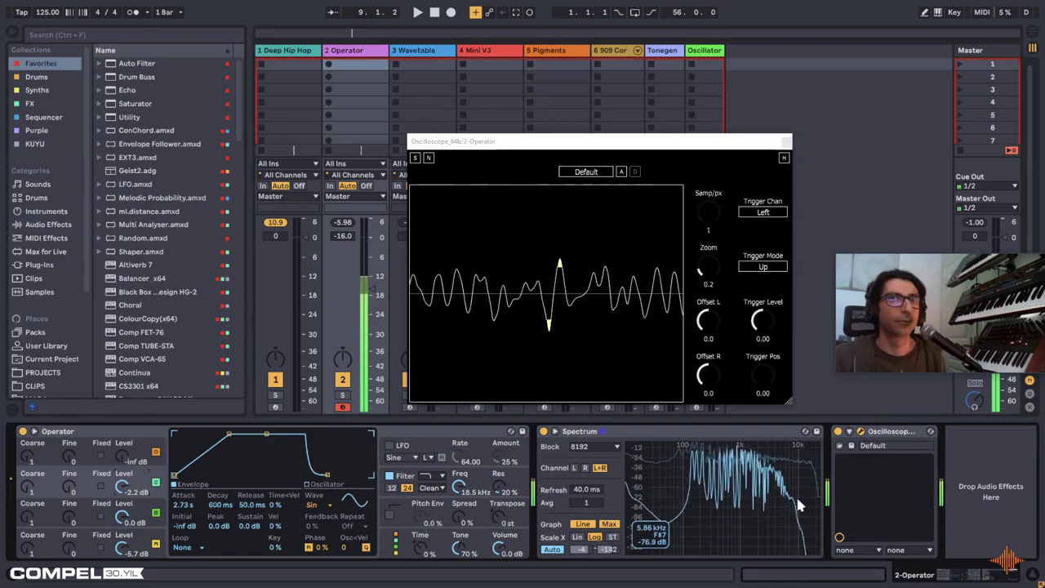
mouse_move(812, 495)
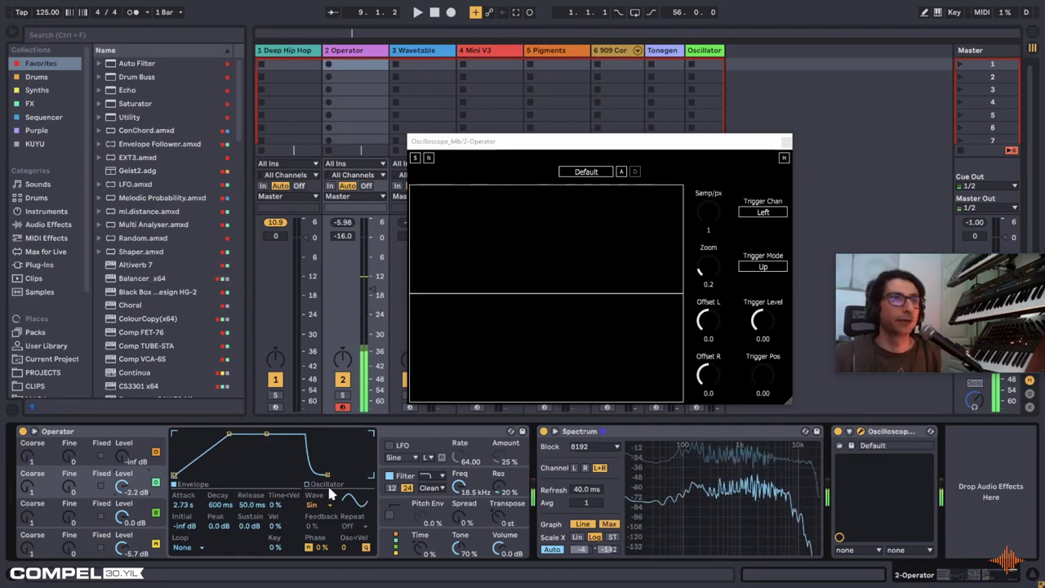
Step: Set oscillator D to coarse 2, -15 dB, with a 34.3 ms attack and 28.5 ms decay, and lower Operator's volume to about -5.1 dB
click(474, 538)
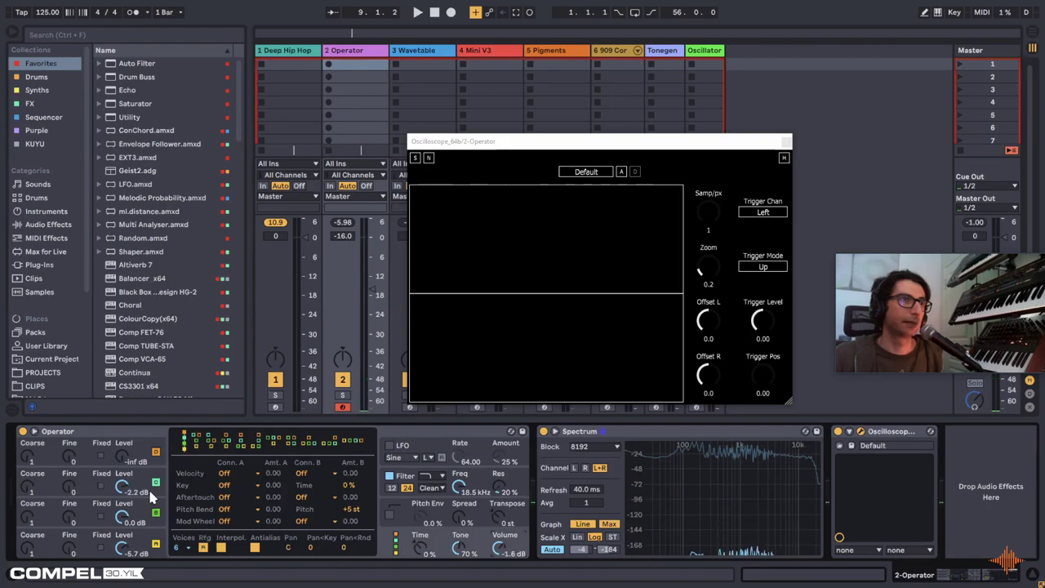
click(146, 447)
click(149, 461)
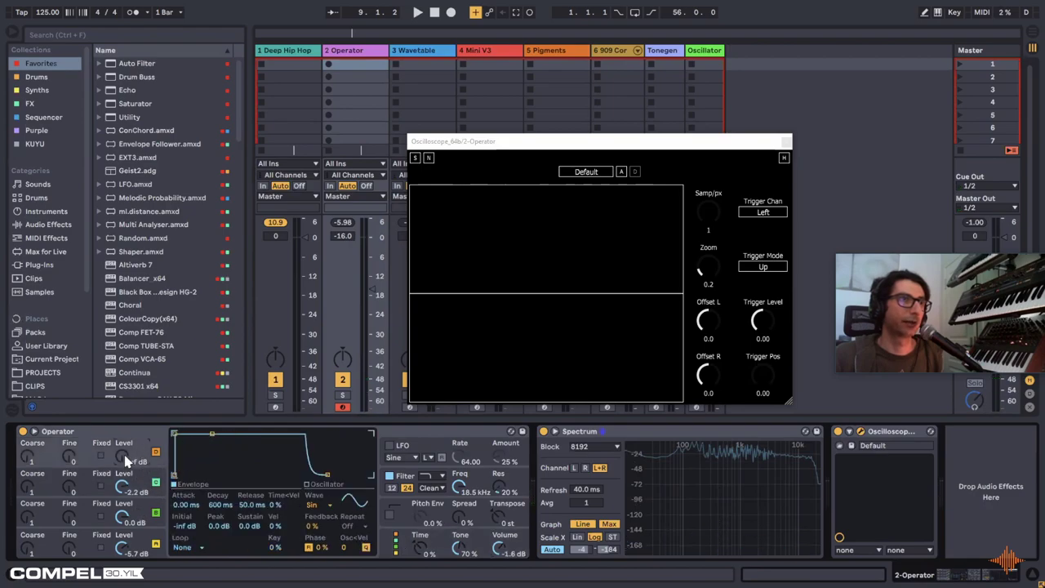
drag(175, 434, 206, 468)
drag(239, 433, 225, 436)
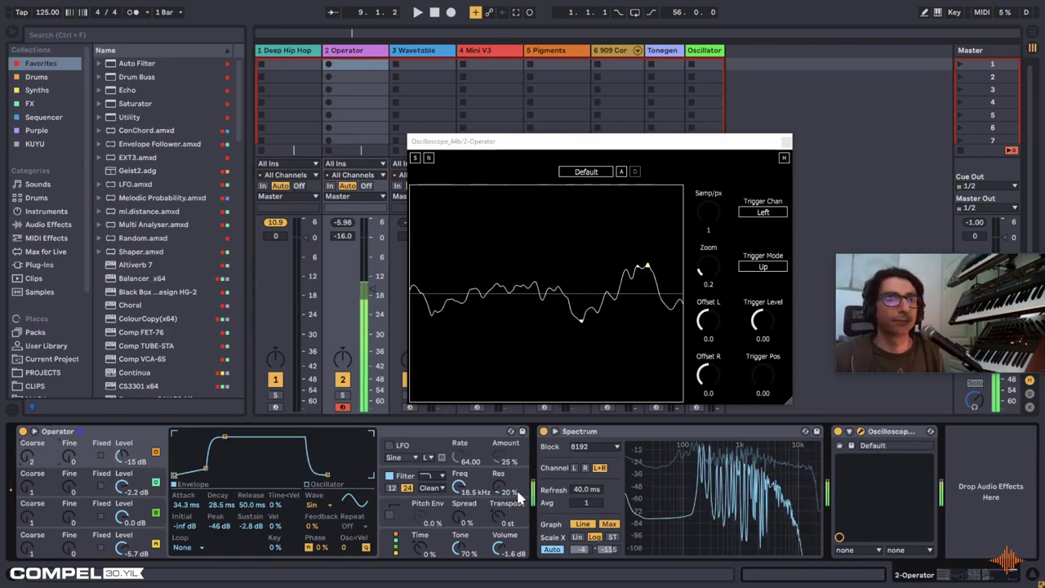
drag(498, 546, 476, 553)
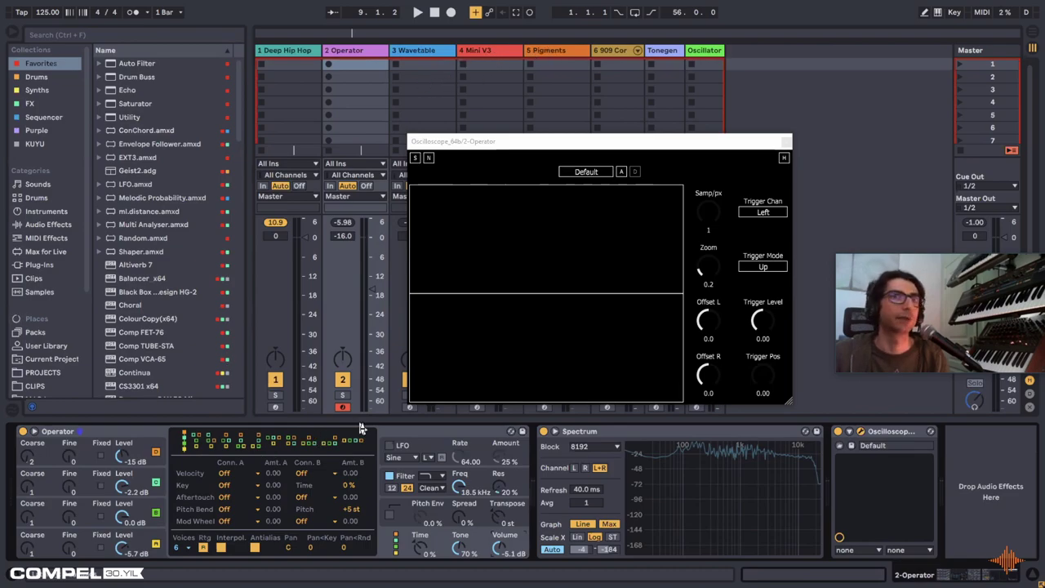
Step: Set Operator's filter to the MS2 circuit with 10.5 dB drive, a 745 Hz cutoff and 43% resonance
click(112, 432)
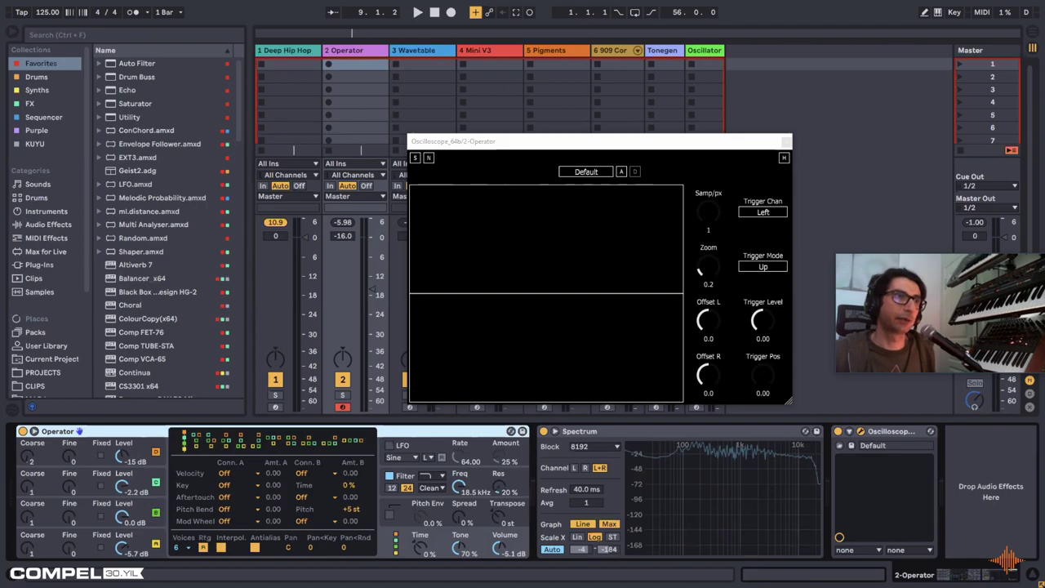
click(79, 431)
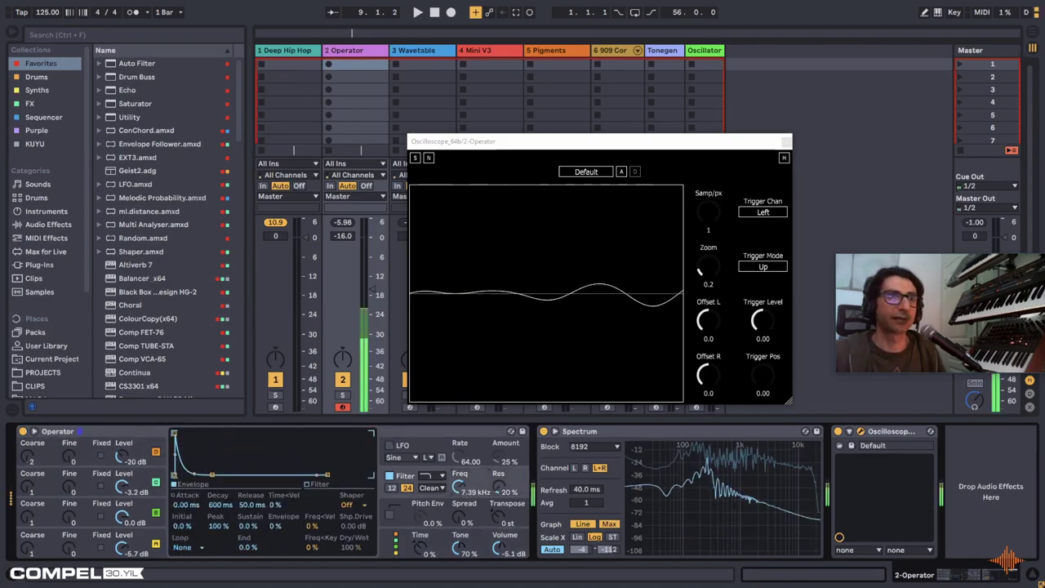
click(431, 488)
click(433, 514)
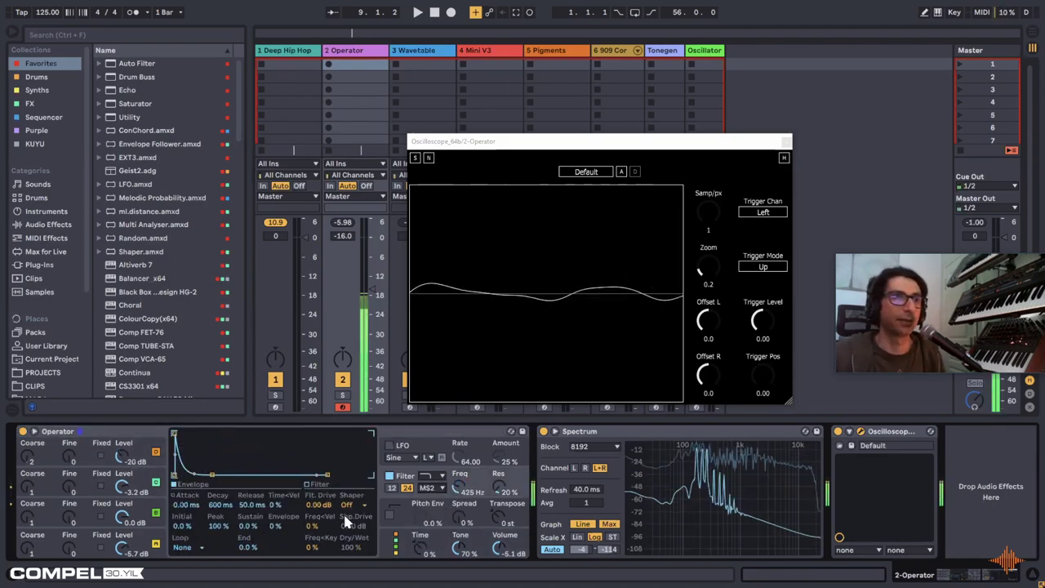
drag(318, 504, 260, 460)
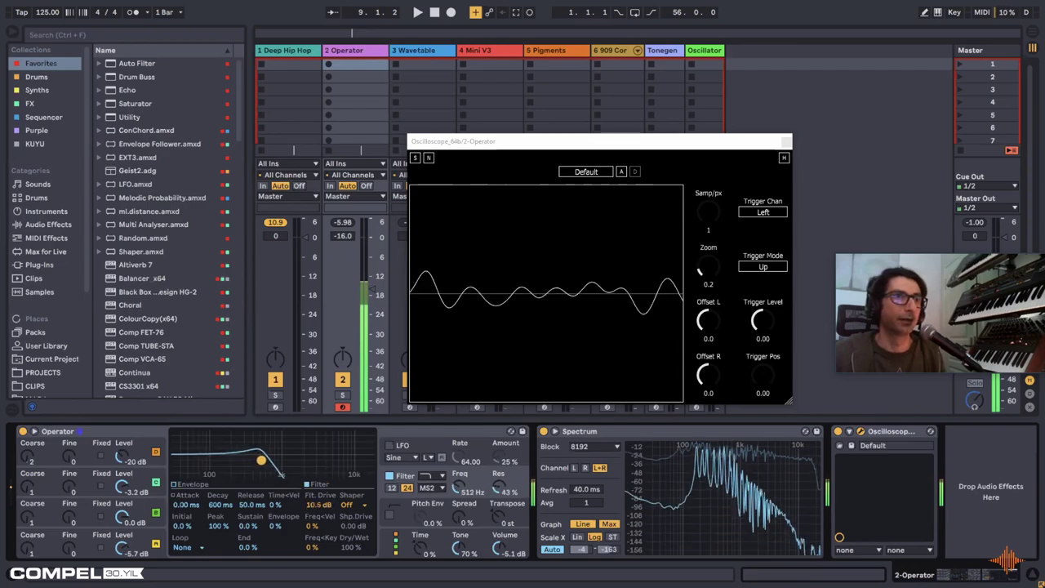
drag(455, 490, 403, 499)
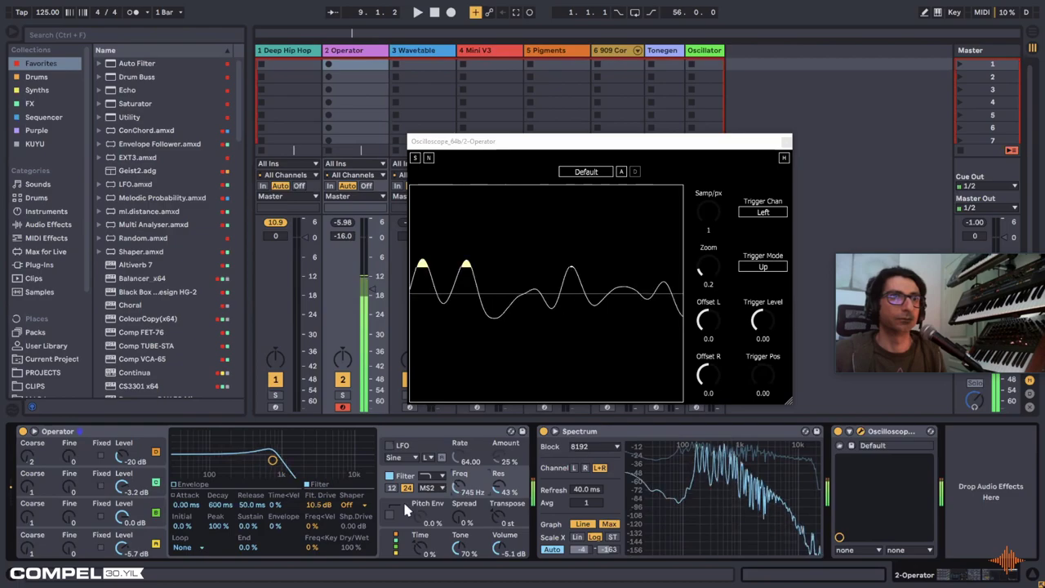
Step: Set Operator's shaper to Soft with 3.00 dB shaper drive and raise the filter drive to 12.9 dB
click(347, 504)
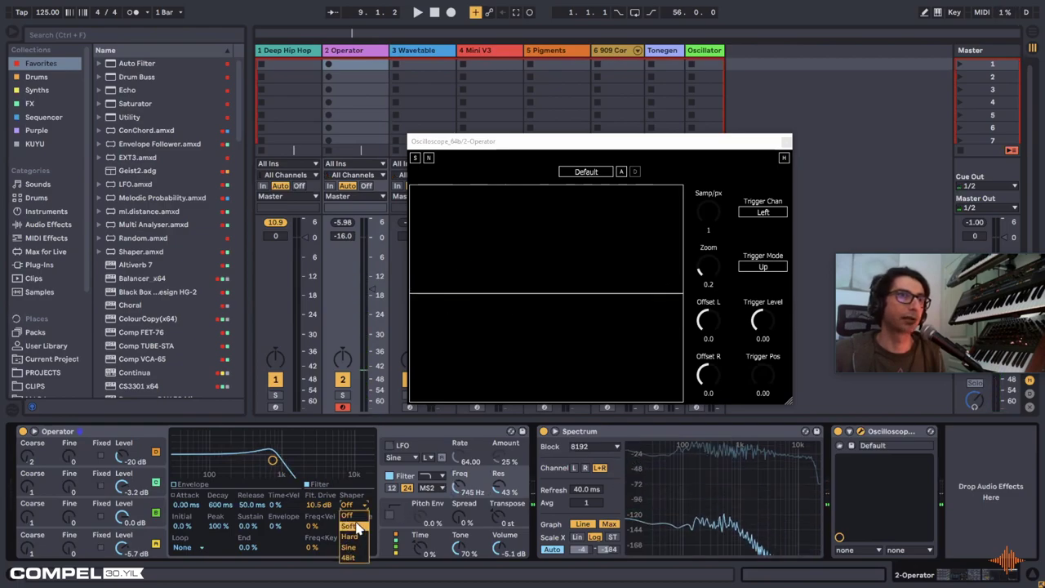
click(347, 526)
click(357, 507)
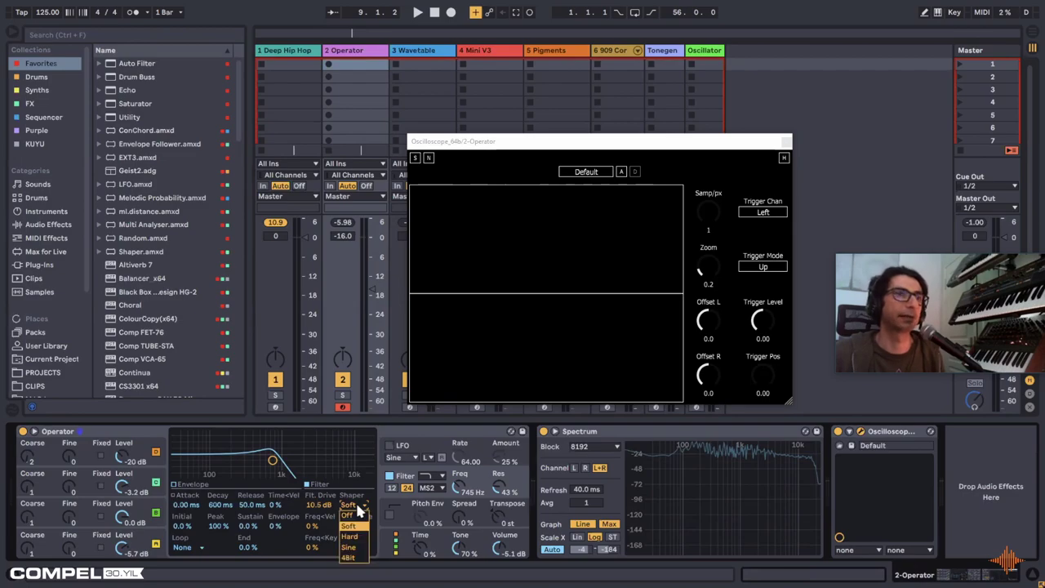
click(364, 508)
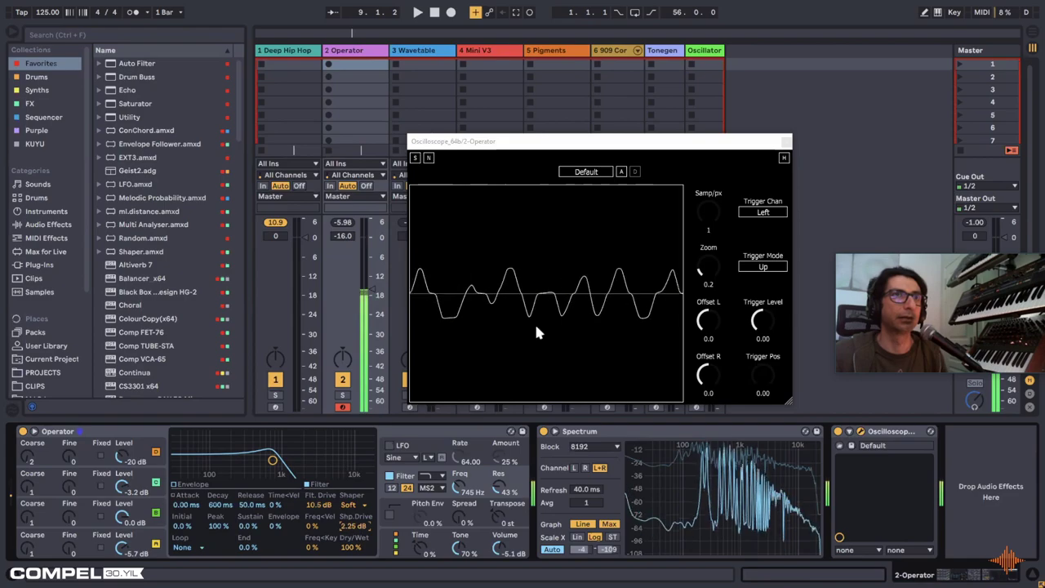
drag(355, 527, 331, 502)
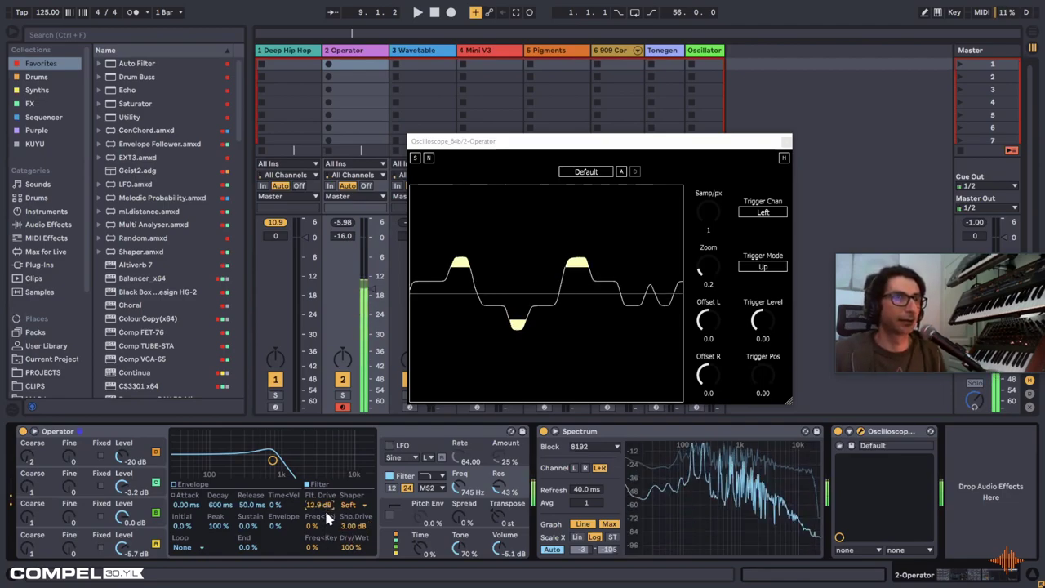
Step: Lower the levels of oscillators D, C and B to -inf dB and shorten oscillator B's envelope attack
click(116, 463)
click(176, 471)
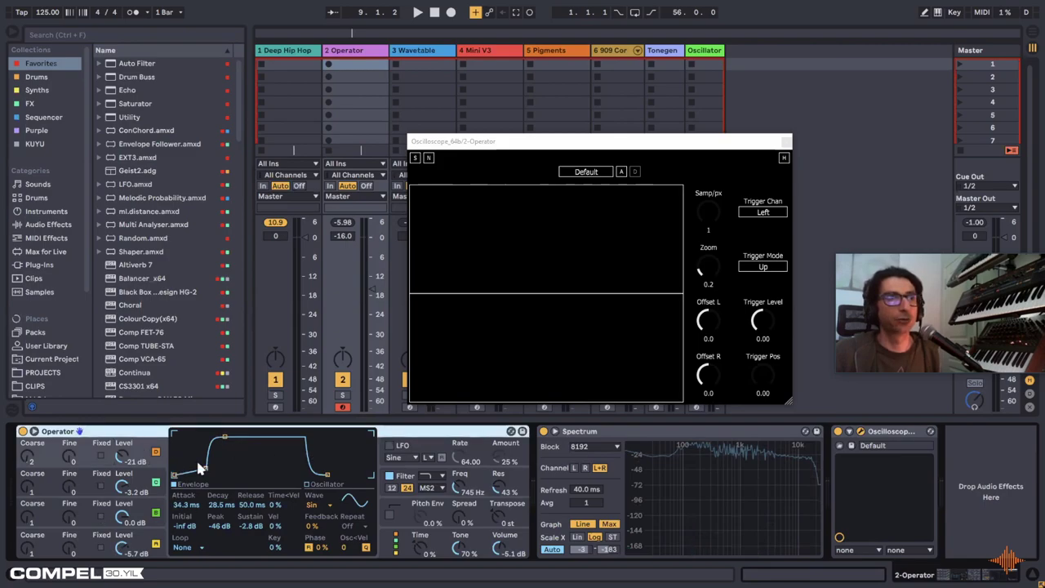
click(394, 546)
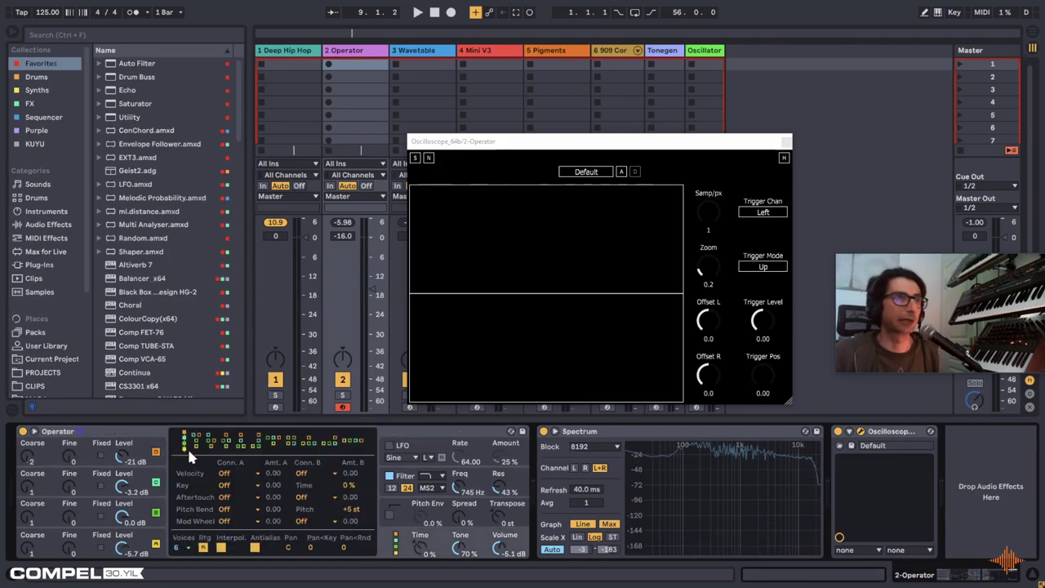
drag(123, 488, 123, 522)
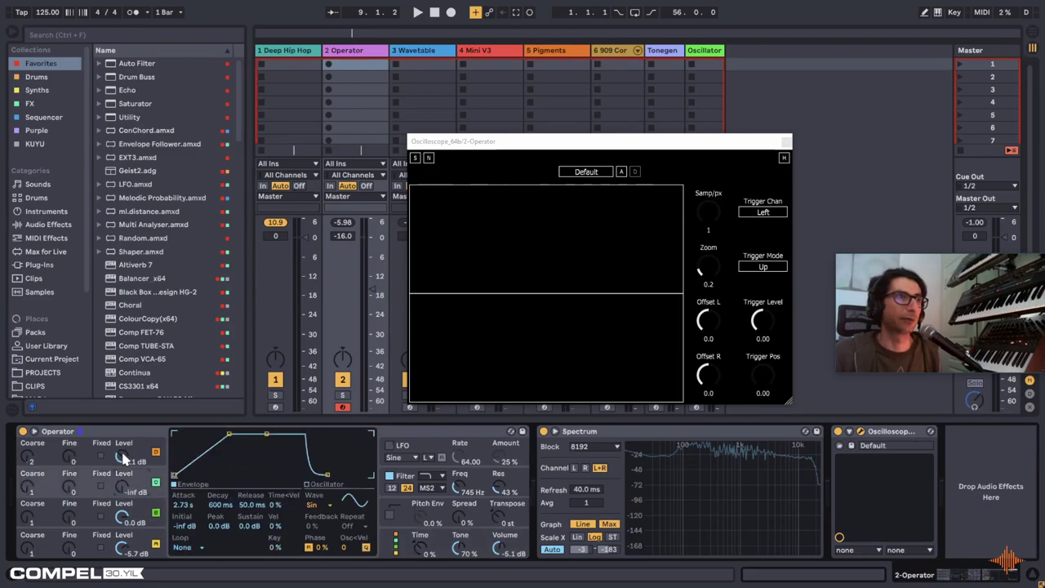
drag(122, 461, 123, 547)
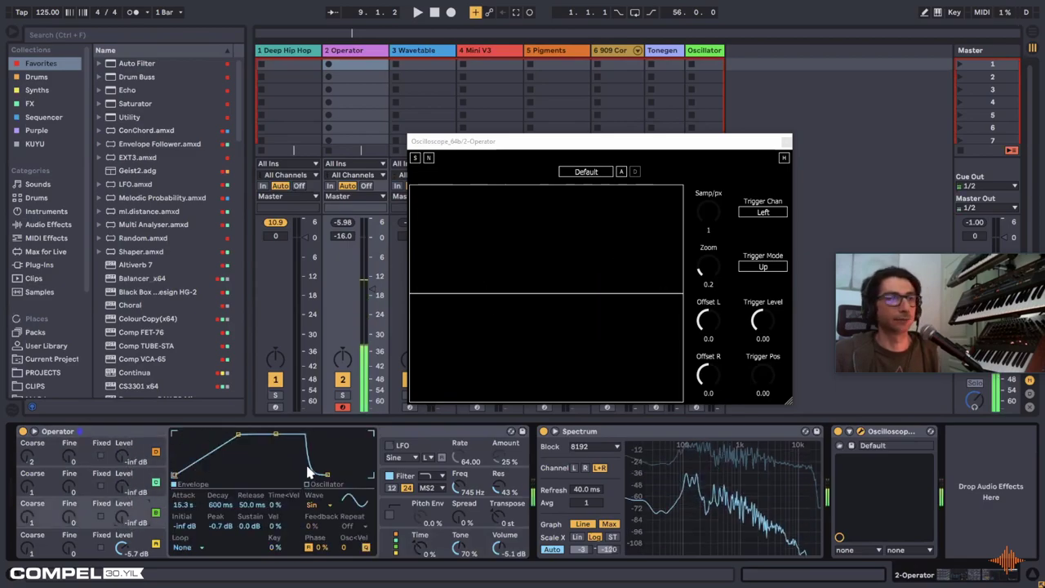
drag(239, 438, 175, 441)
click(406, 439)
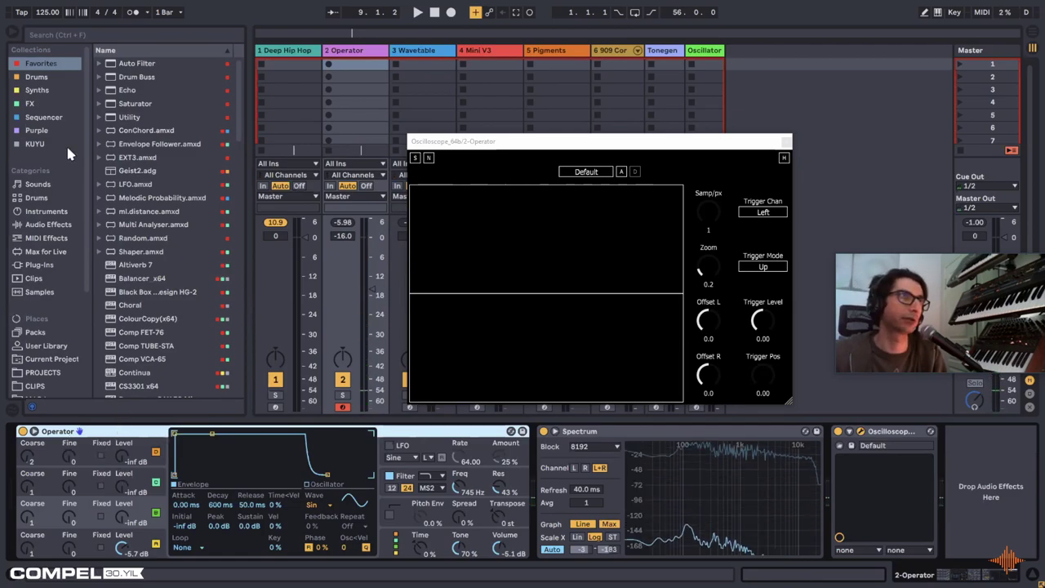
Step: Delete the edited Operator from track 2 and load a fresh Operator from the Synths collection
key(Delete)
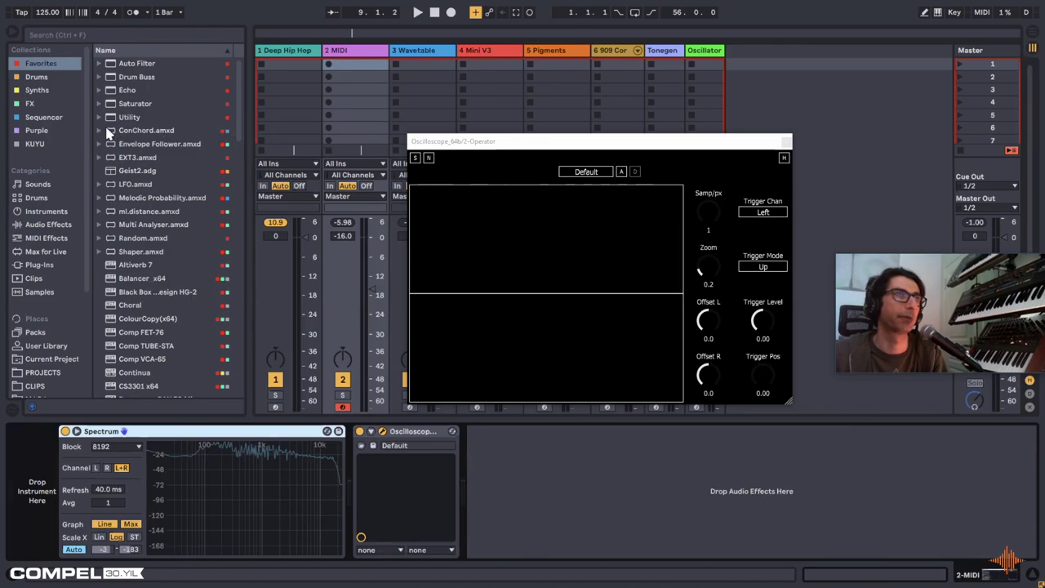
click(37, 90)
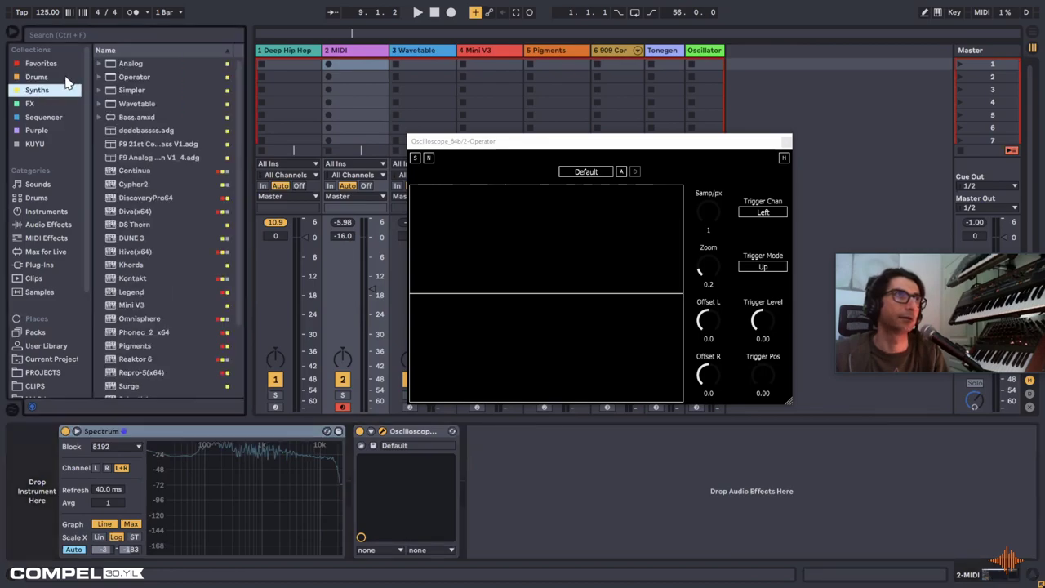
click(153, 78)
drag(132, 78, 41, 490)
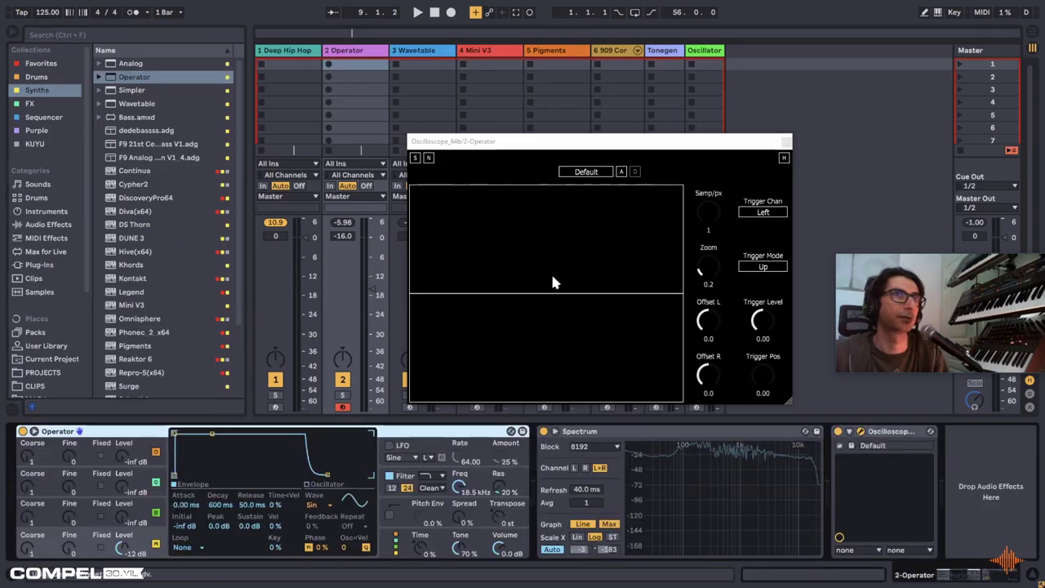
Step: Undo the loading of the fresh Operator and the deletion of the edited one
click(616, 124)
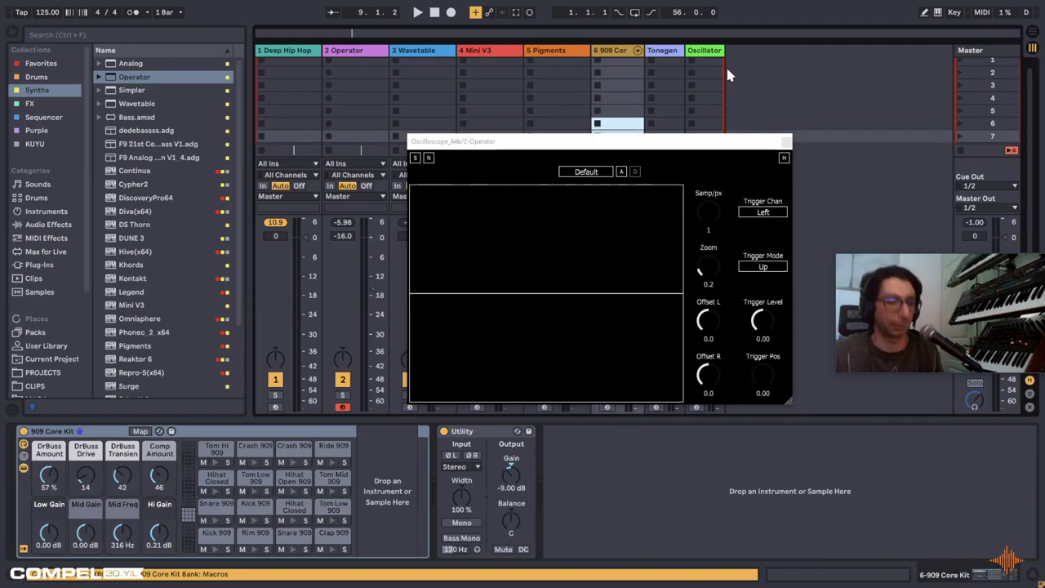
key(ctrl+z)
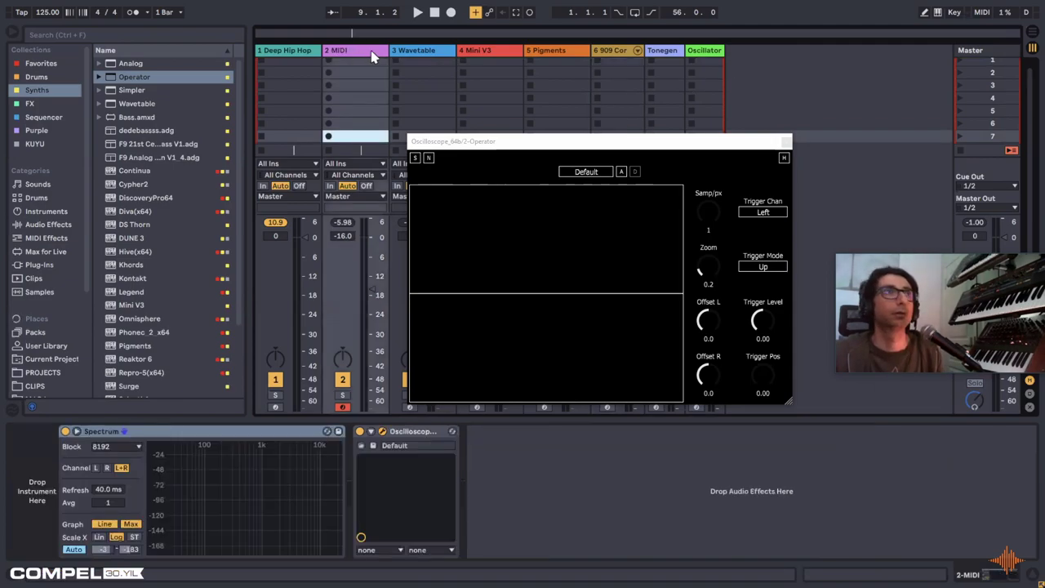
key(ctrl+y)
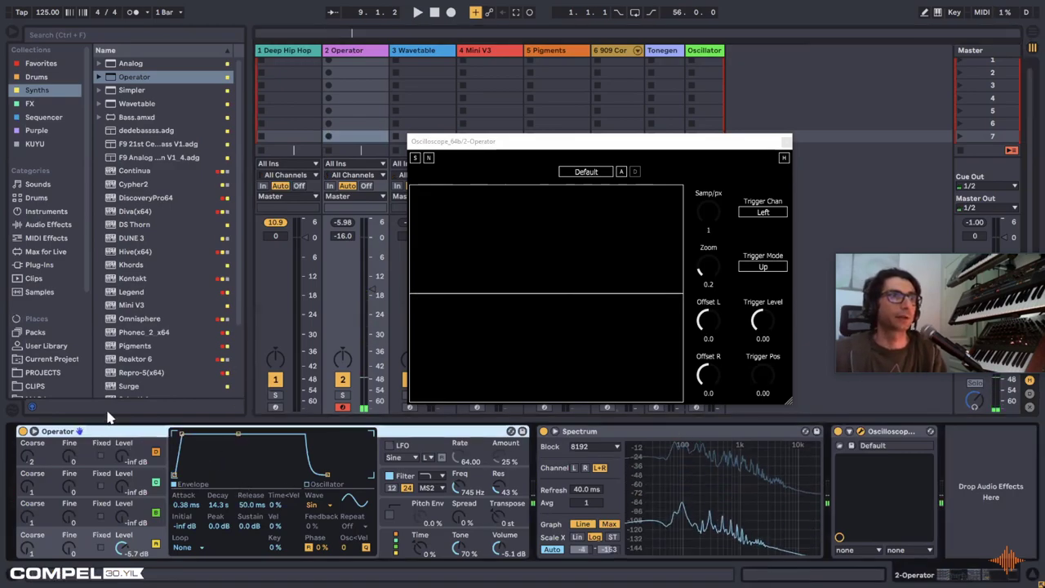
key(ctrl+z)
Step: Load a fresh Operator onto track 2, with the track volume at -0.1 dB and the oscilloscope zoom at 2.9
click(135, 78)
drag(135, 78, 358, 343)
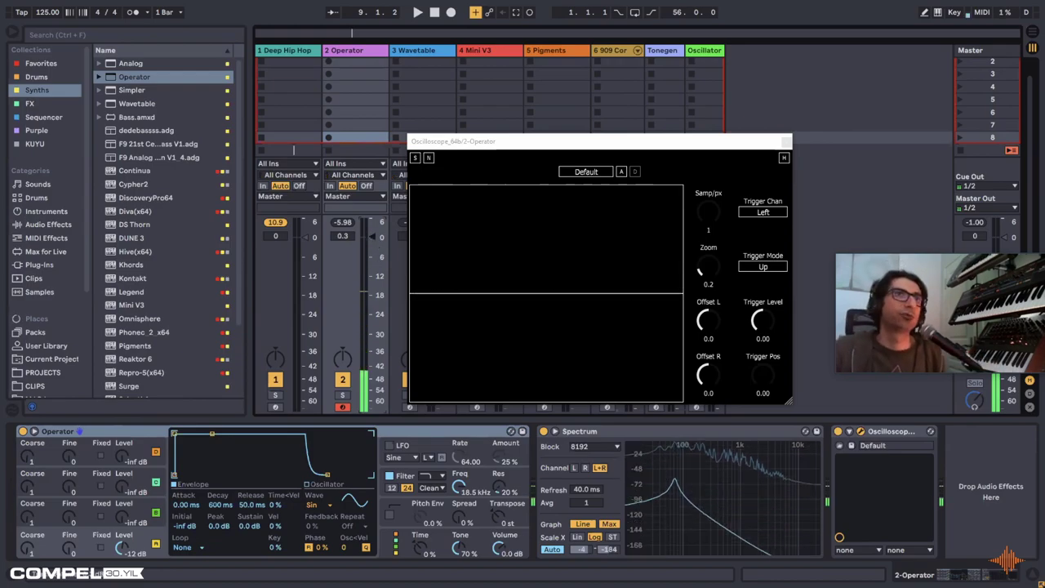
drag(705, 262, 712, 239)
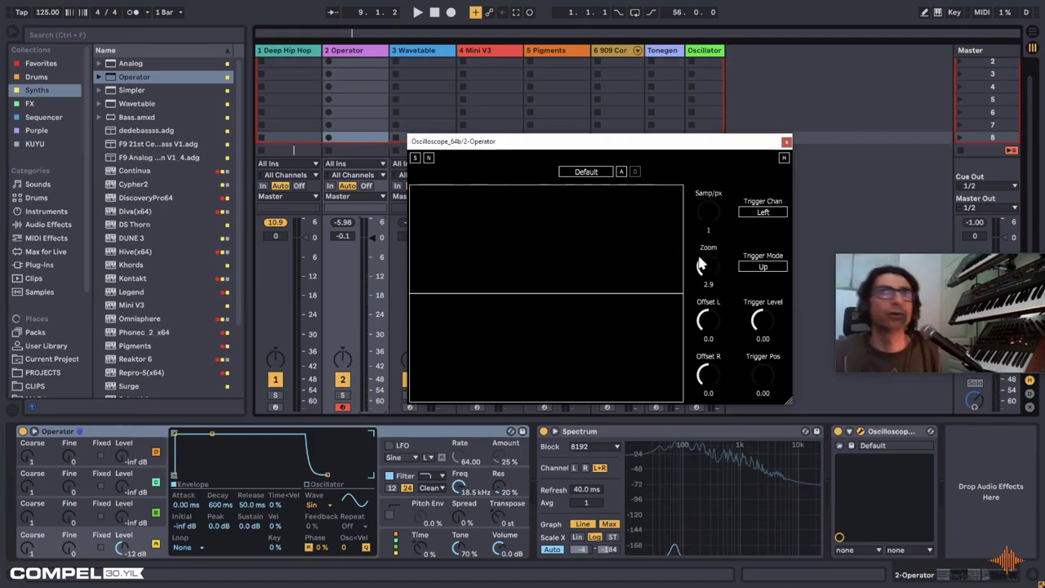
scroll(613, 74, up, 1)
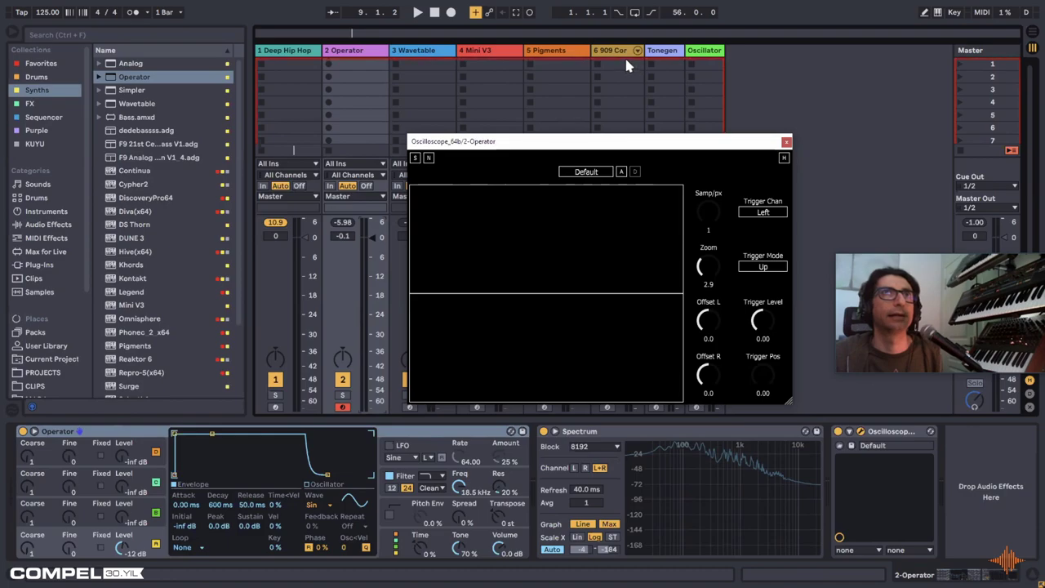
Step: Create a one-bar clip in the 909 Core Kit track's first slot with Kick 909 on all four beats and launch it
double_click(620, 63)
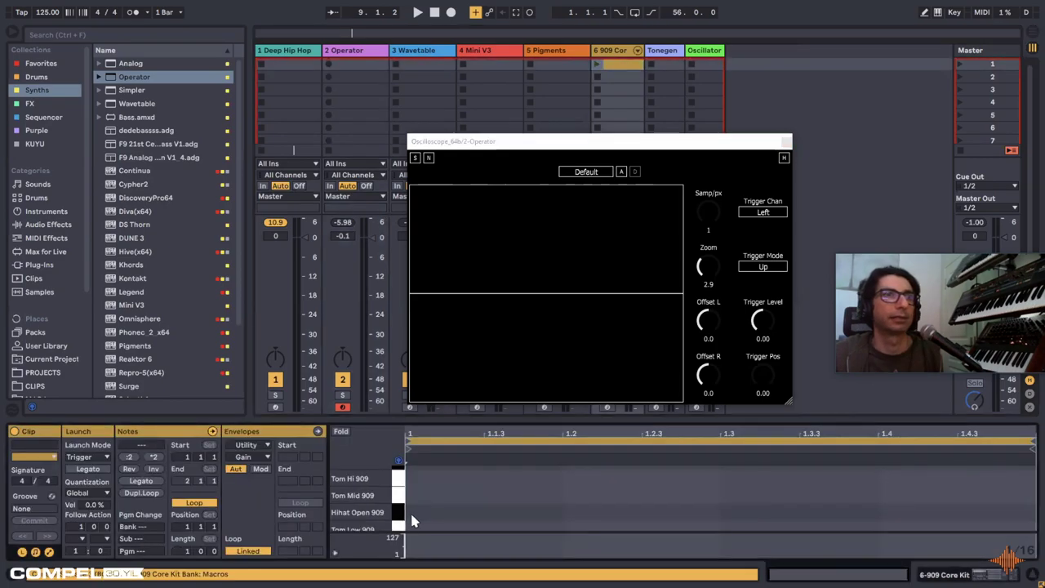
scroll(412, 520, down, 3)
double_click(424, 524)
double_click(575, 522)
double_click(738, 522)
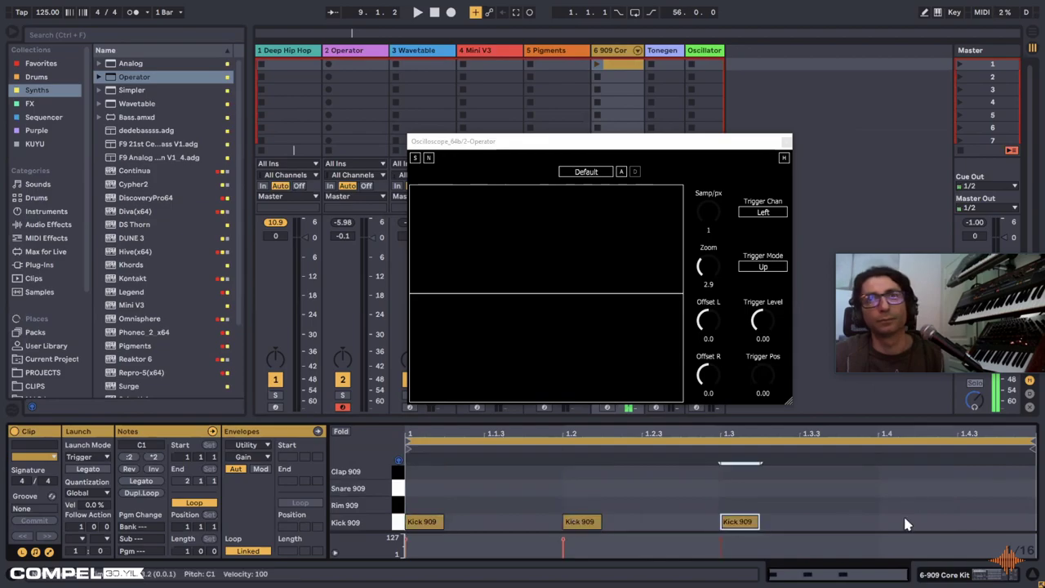
double_click(898, 523)
click(603, 64)
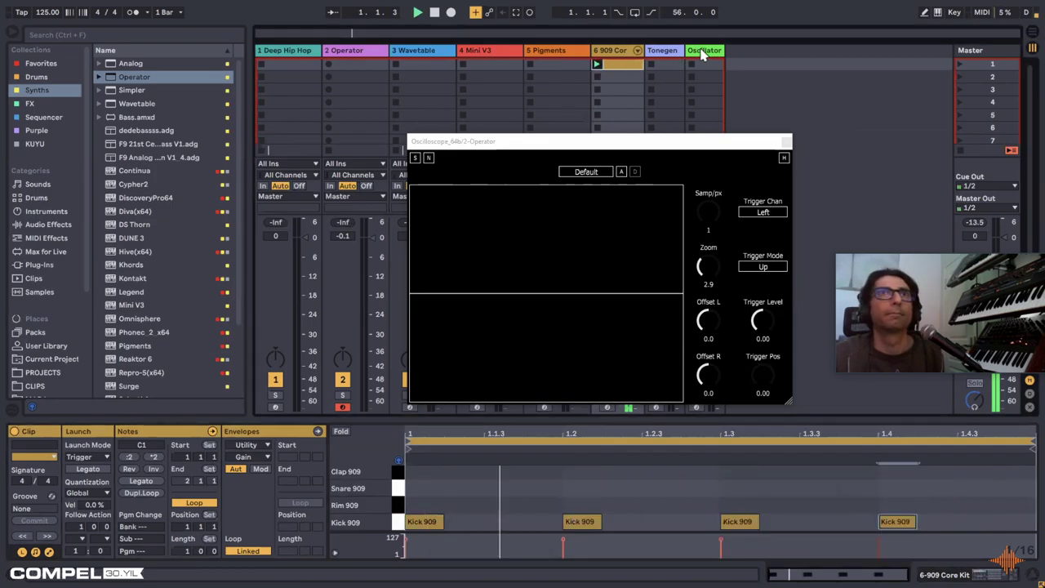
click(356, 64)
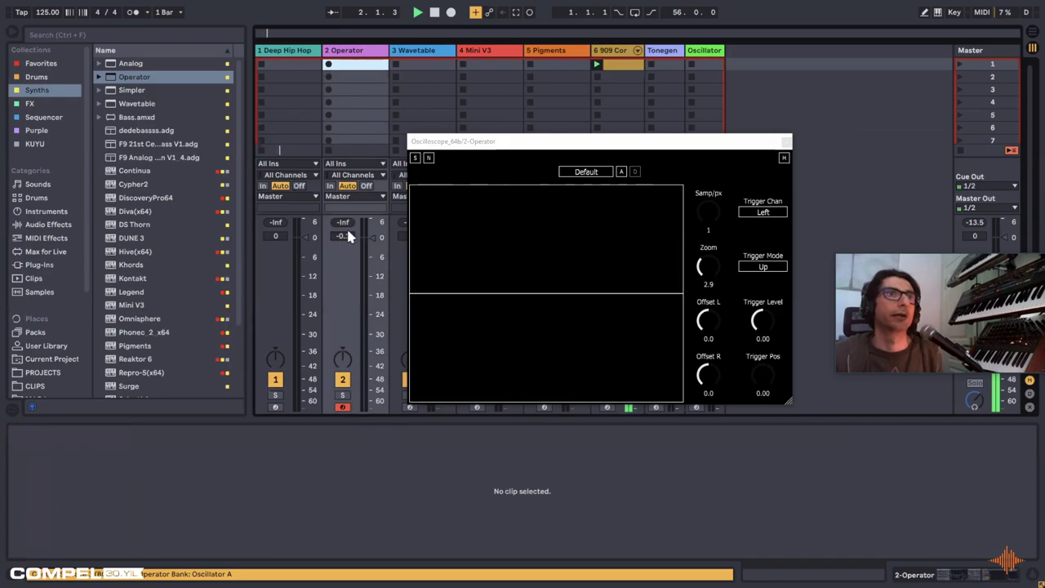
double_click(357, 69)
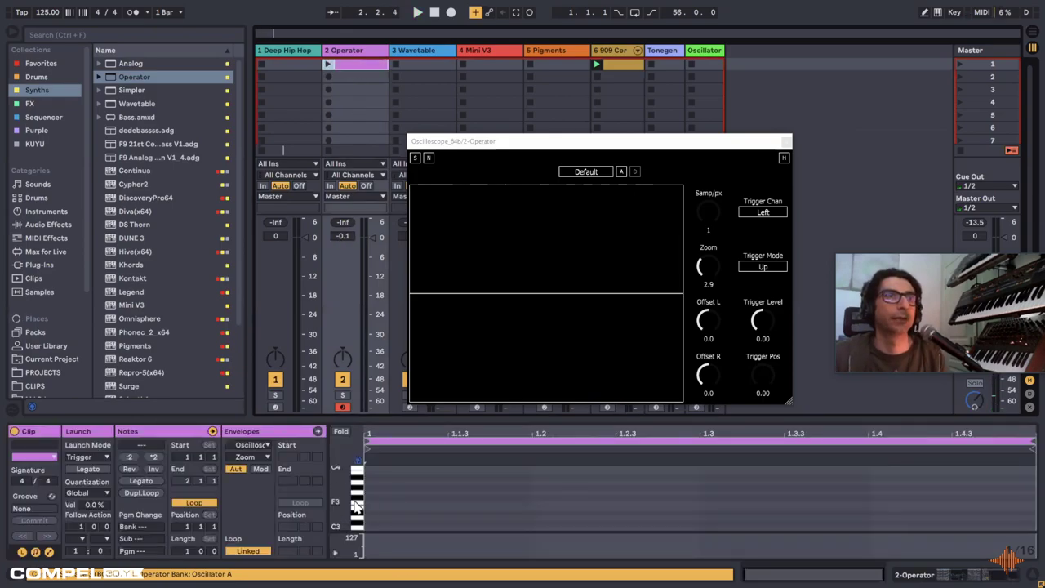
click(351, 532)
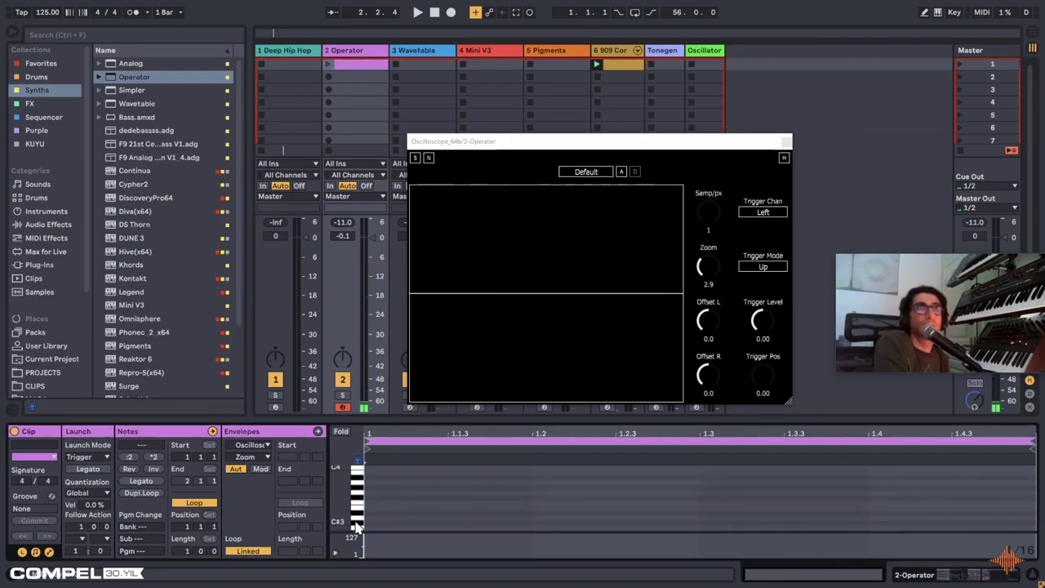
key(Delete)
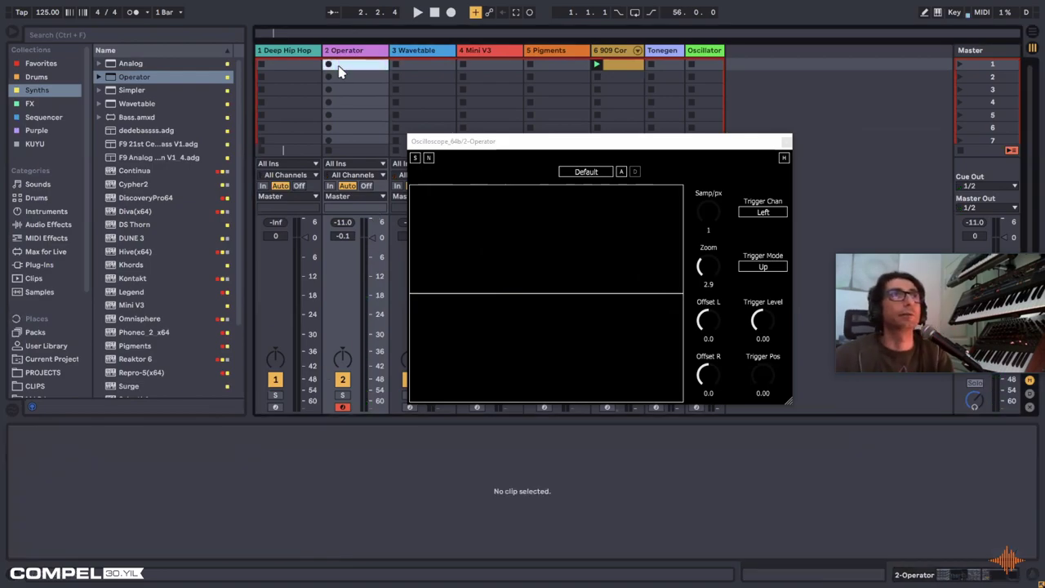
Step: Record a two-bar D1 bass line in the Operator track's first slot, quantize it and play it back with the track volume at 0 dB
click(330, 68)
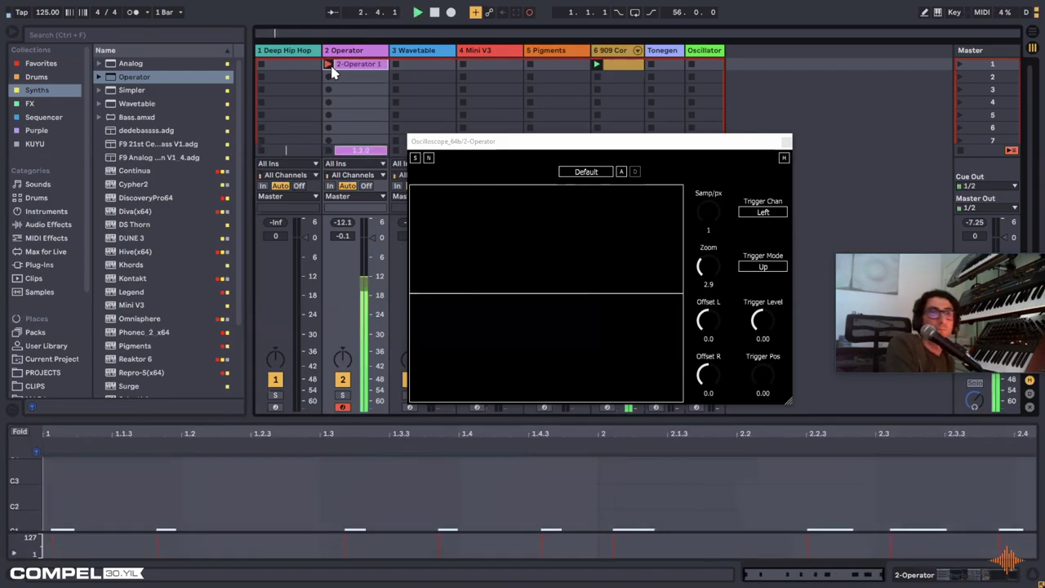
click(330, 70)
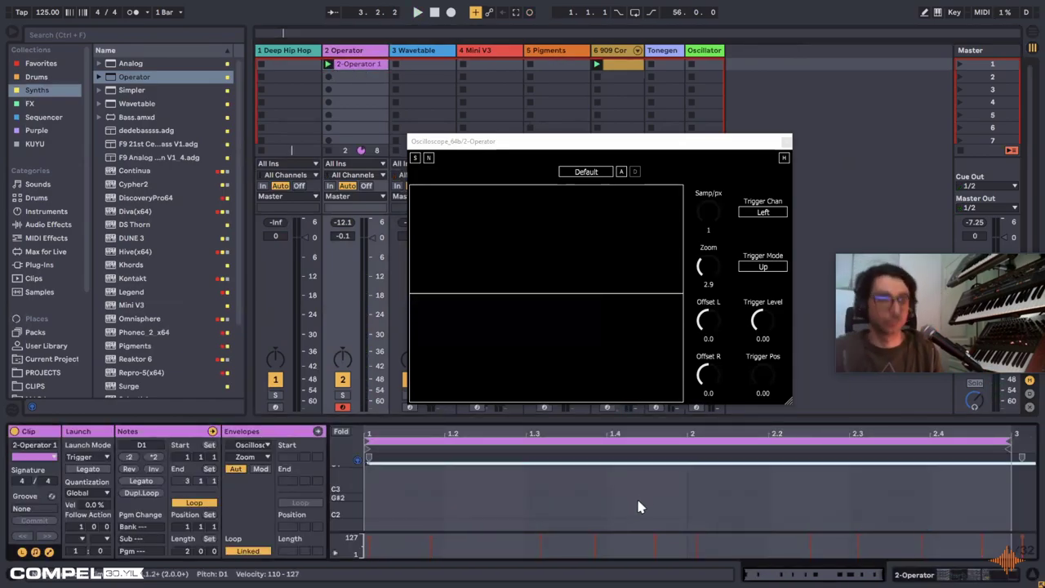
key(space)
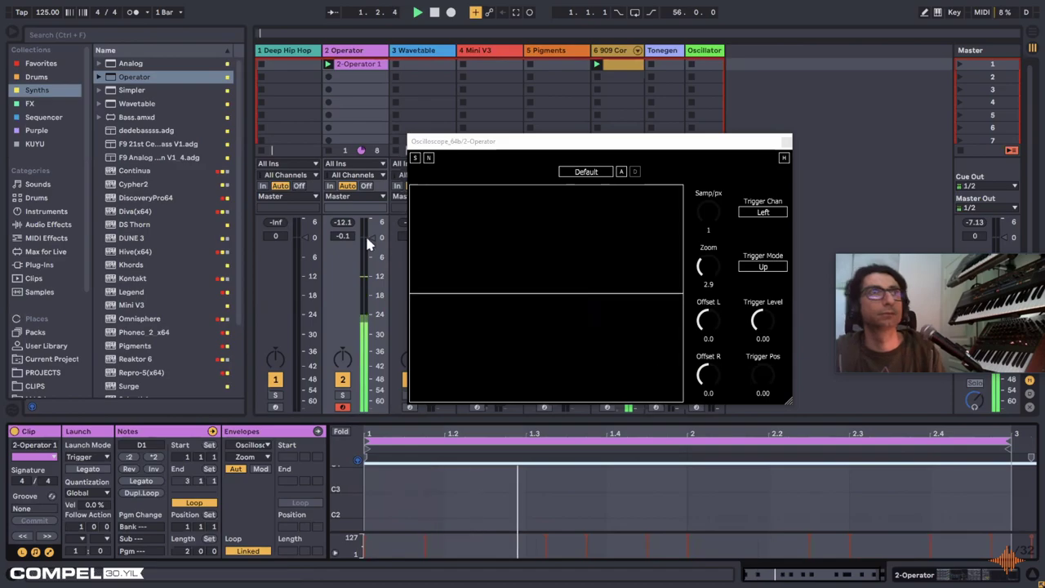
click(355, 52)
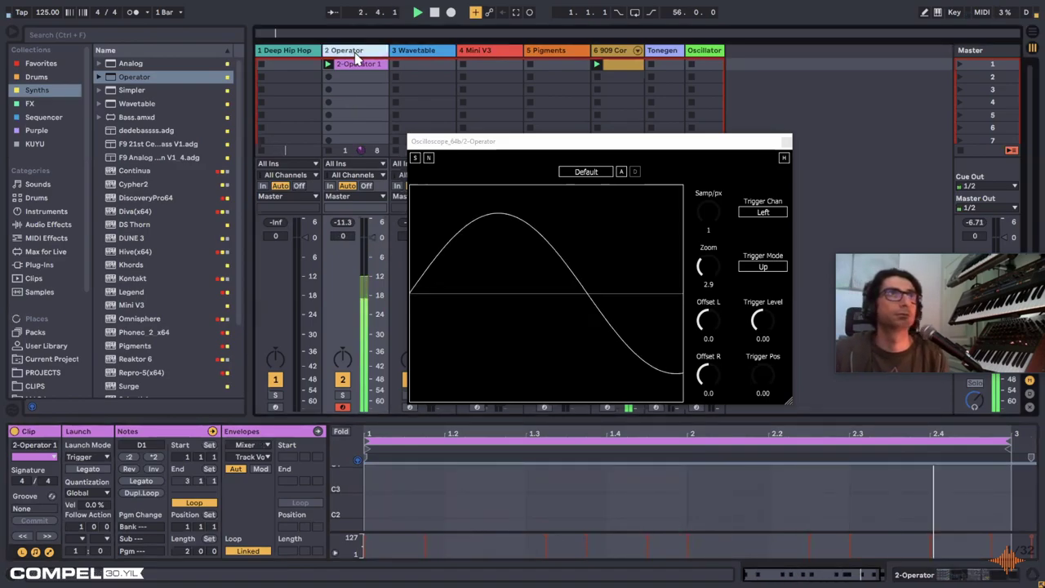
click(656, 467)
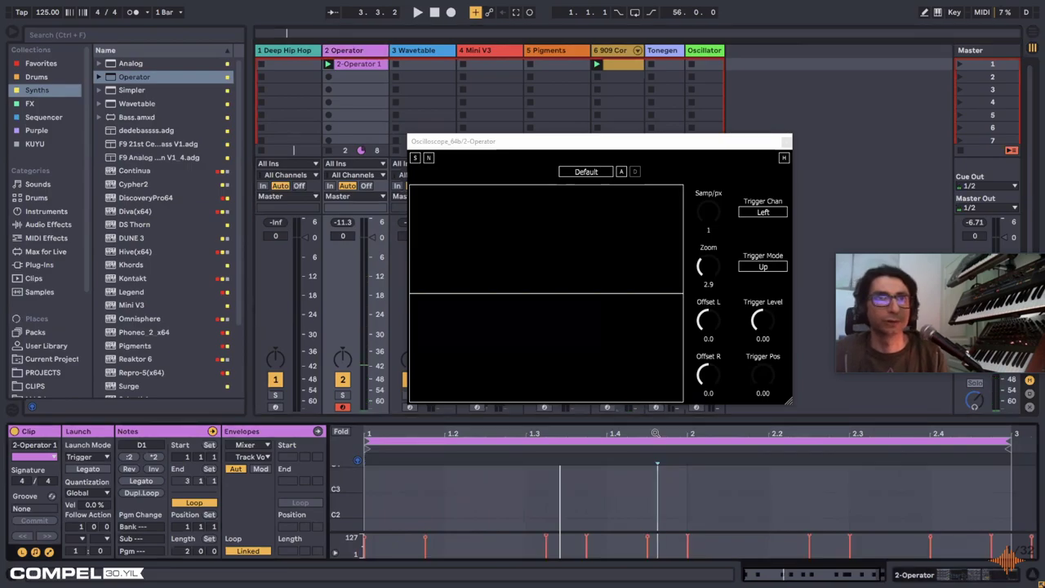
Step: Enlarge the Operator bass clip's note editor and shorten the clip's loop length to one bar
scroll(622, 480, down, 5)
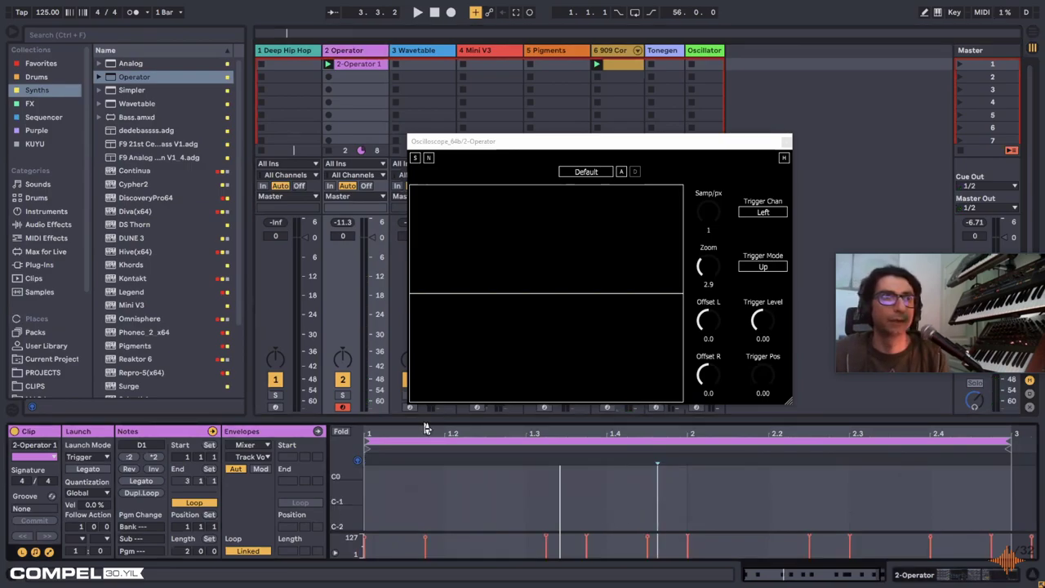
drag(367, 422, 367, 291)
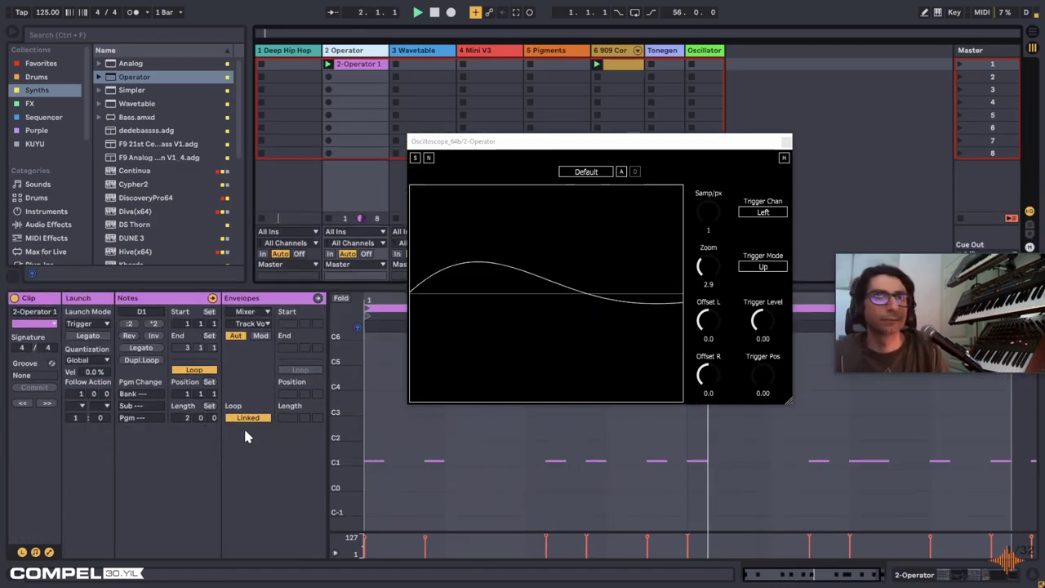
drag(188, 417, 189, 433)
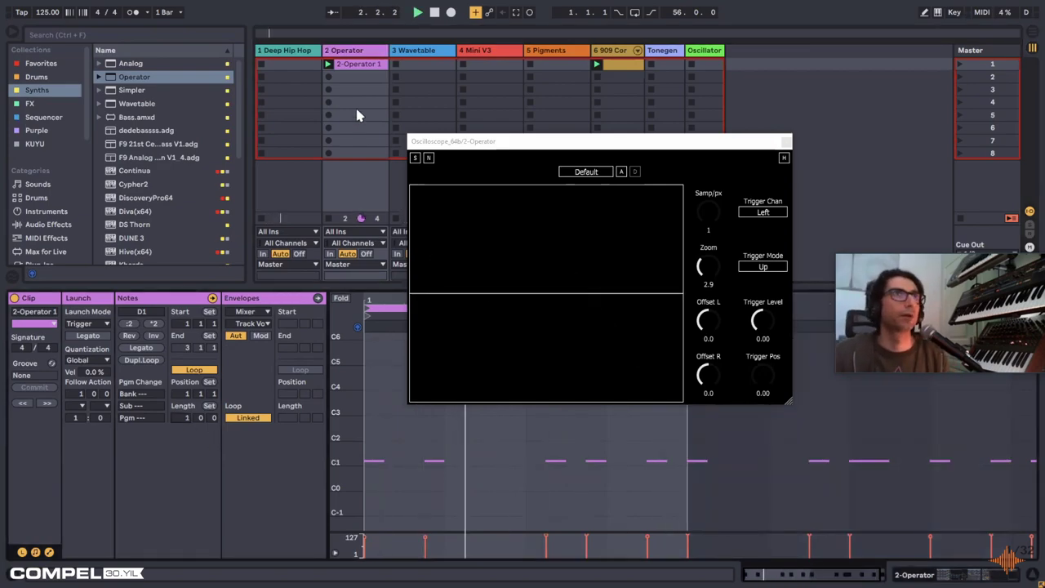
click(347, 64)
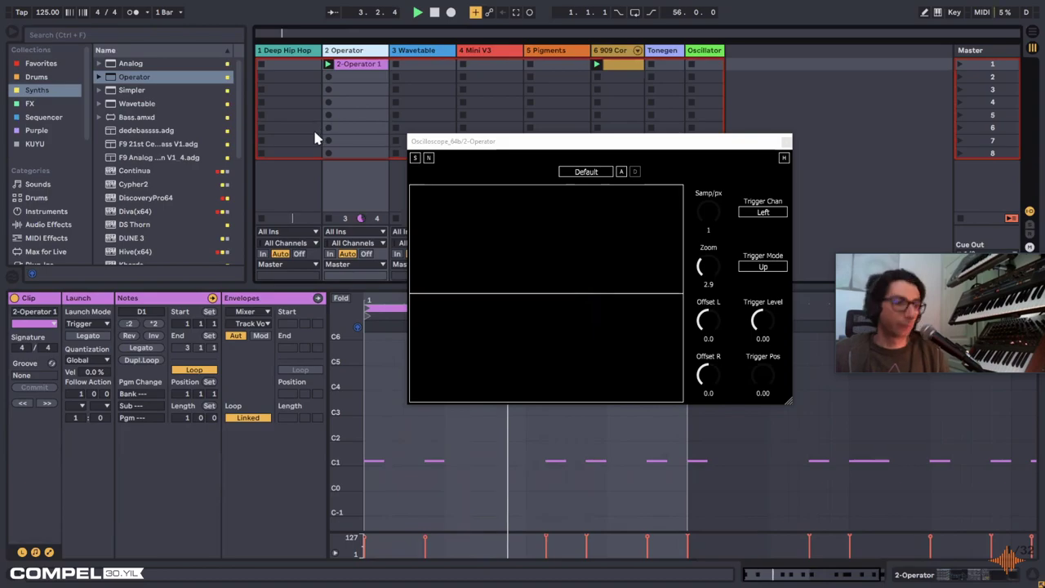
Step: Show the Operator track's devices with the oscilloscope clear of the mixer, and raise oscillator B's level to -18 dB
key(shift+Tab)
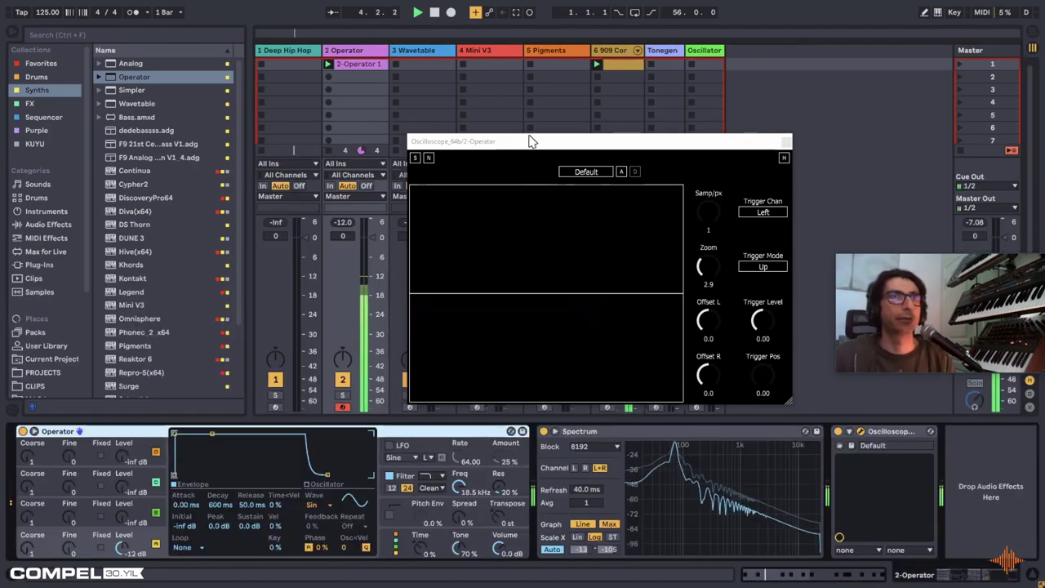
drag(529, 142, 455, 102)
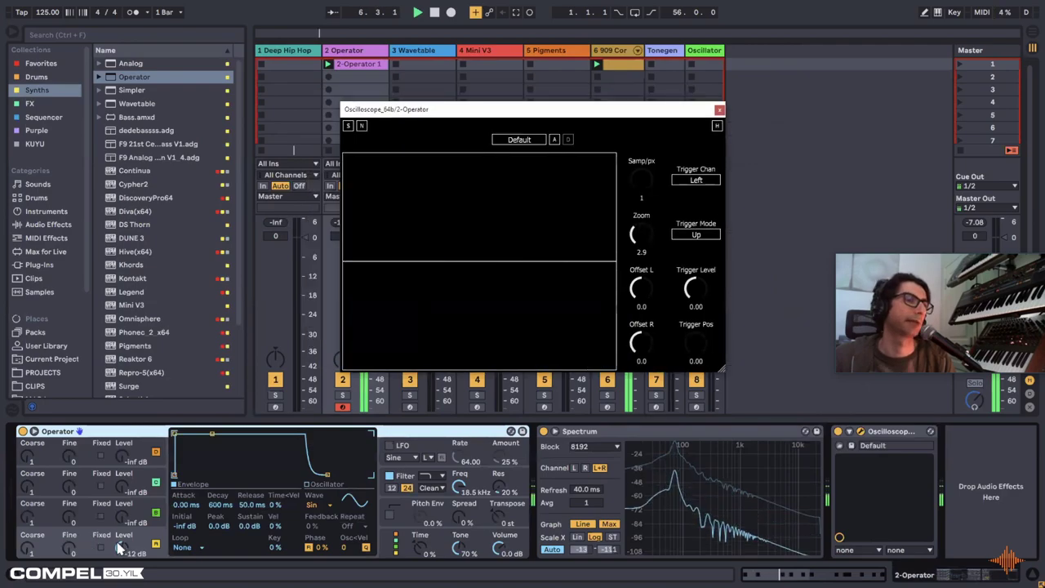
click(136, 510)
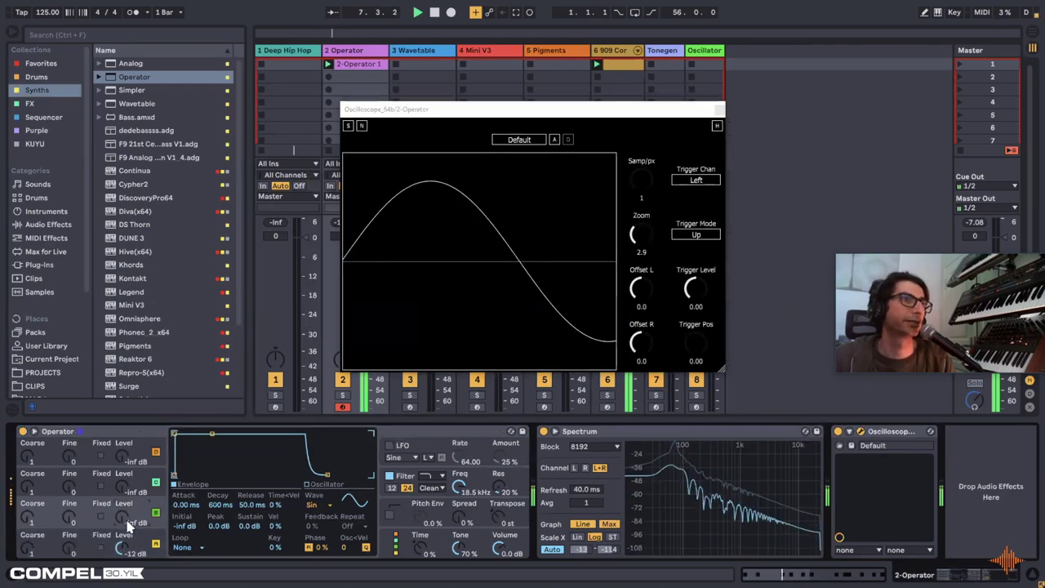
drag(122, 545, 122, 545)
click(145, 515)
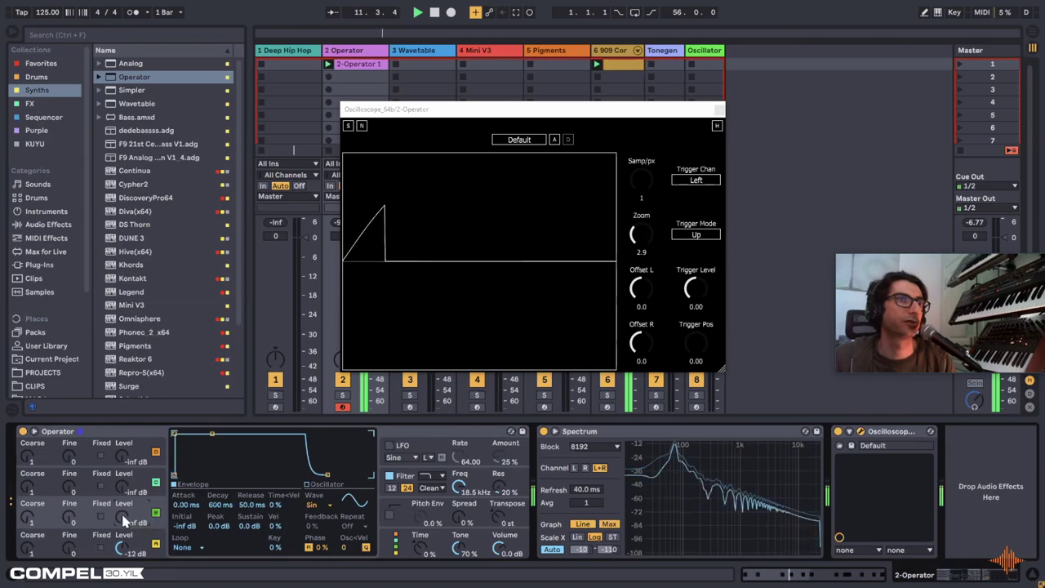
drag(122, 516, 123, 500)
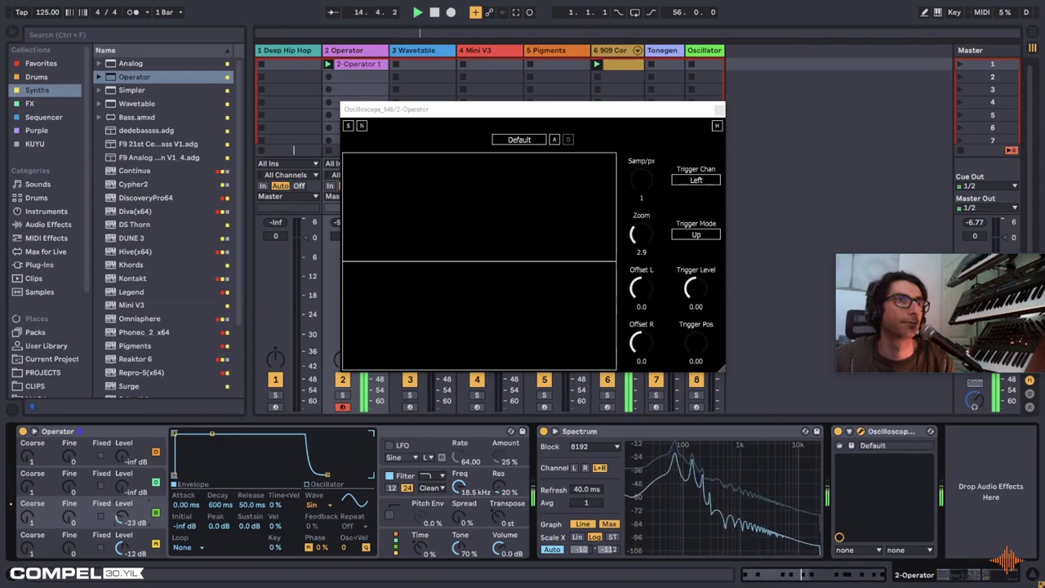
drag(121, 518, 121, 511)
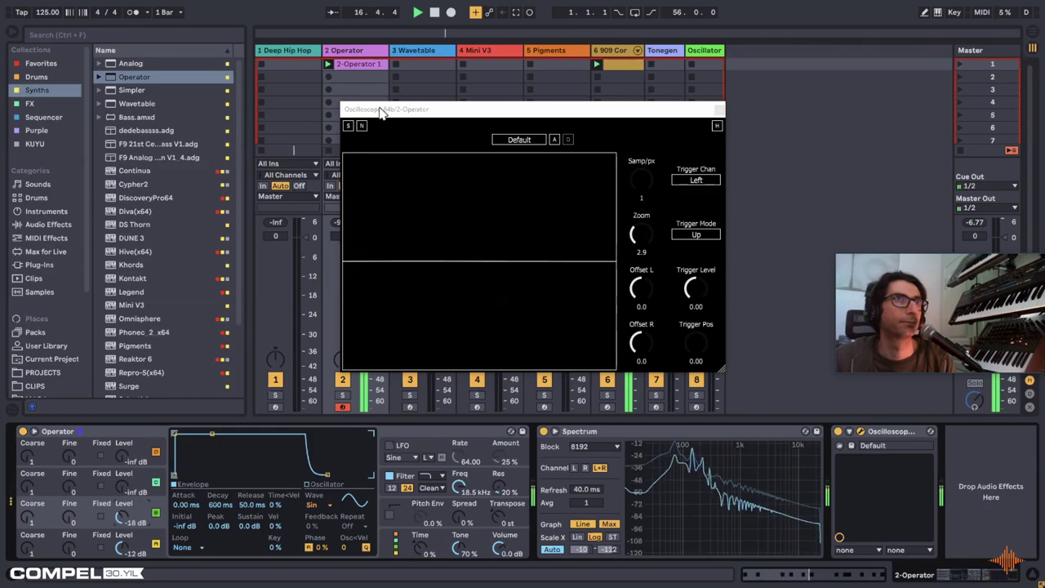
Step: Insert a Pitch MIDI effect before Operator, audition the bass line at -12 st and reset the pitch to 0 st
click(45, 238)
drag(128, 118, 47, 507)
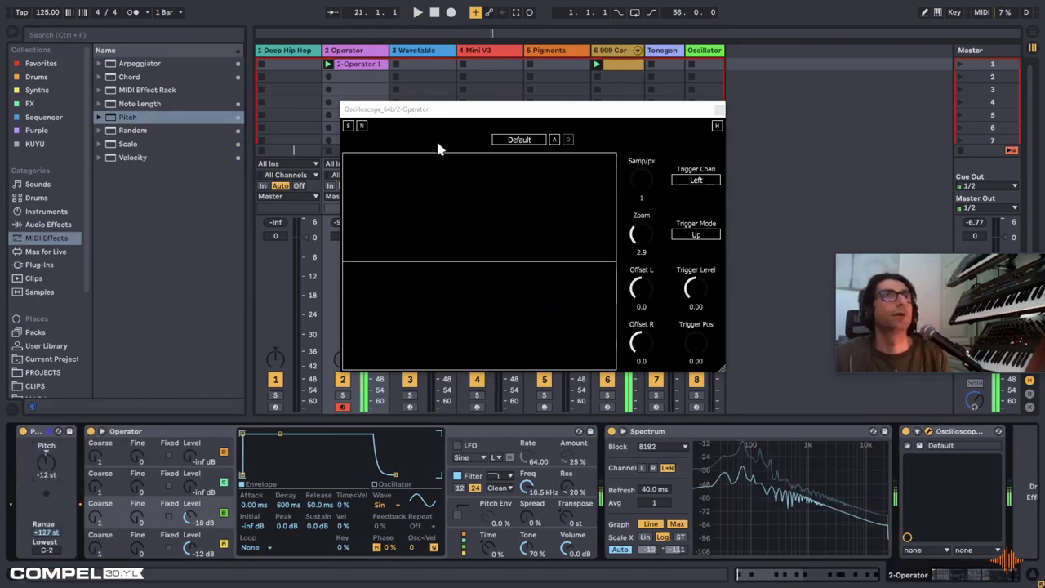
drag(607, 111, 742, 106)
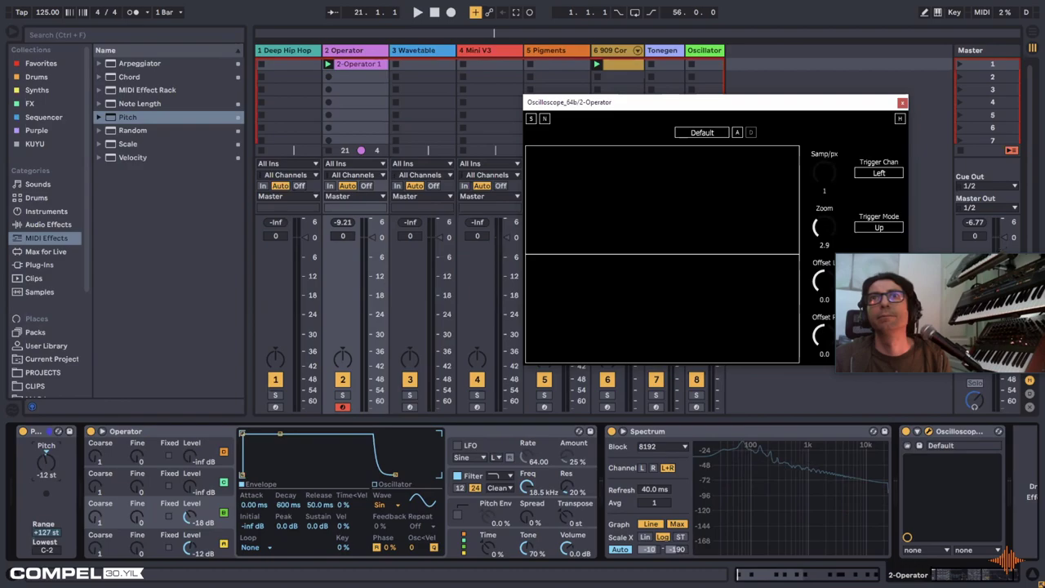
key(space)
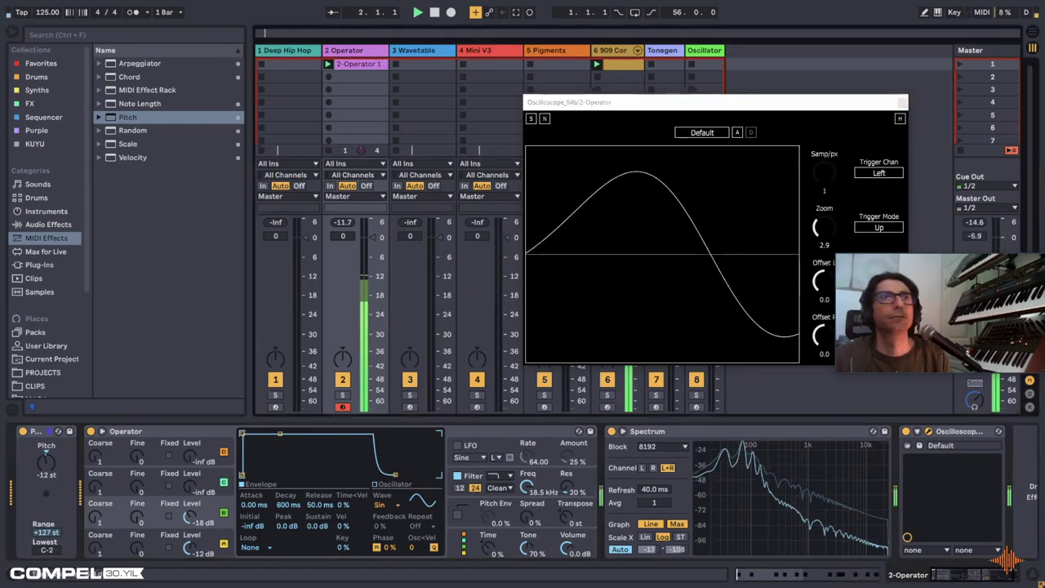
double_click(46, 462)
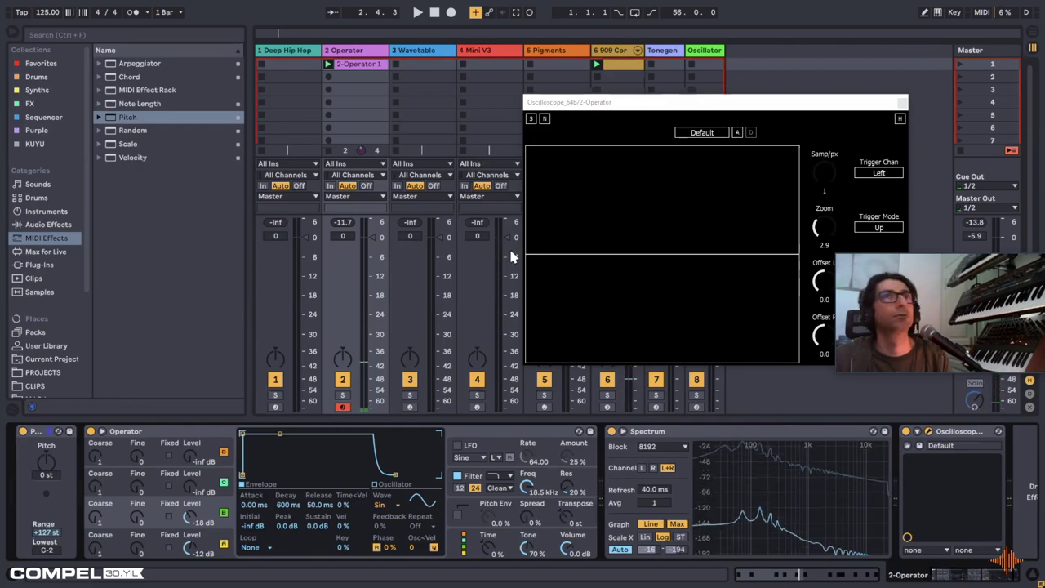
Step: Replay the bass line with the kick, lowering Operator's oscillator B level to -26 dB and the track volume to -9.8 dB
drag(745, 104, 690, 173)
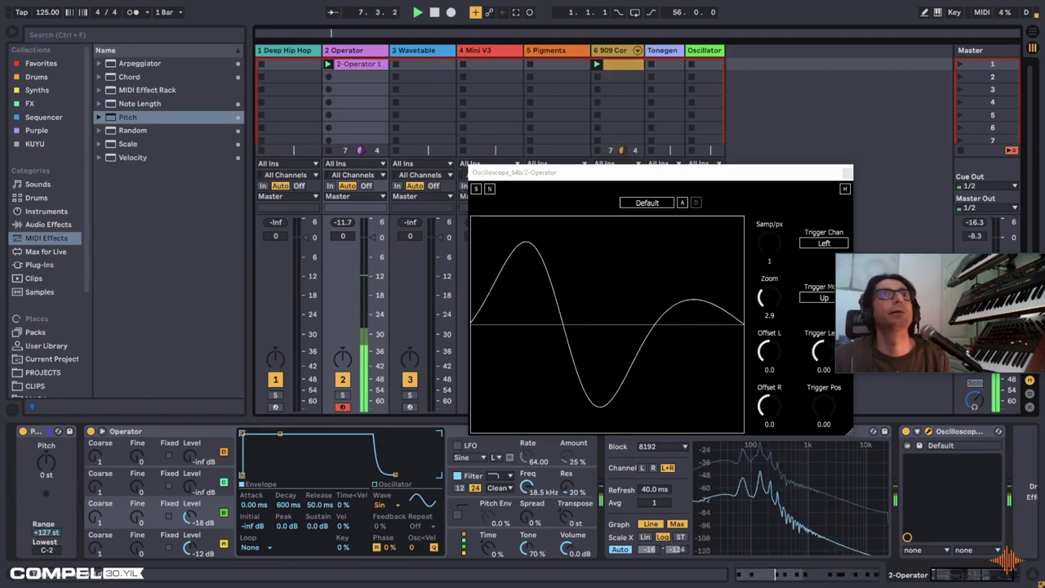
click(731, 127)
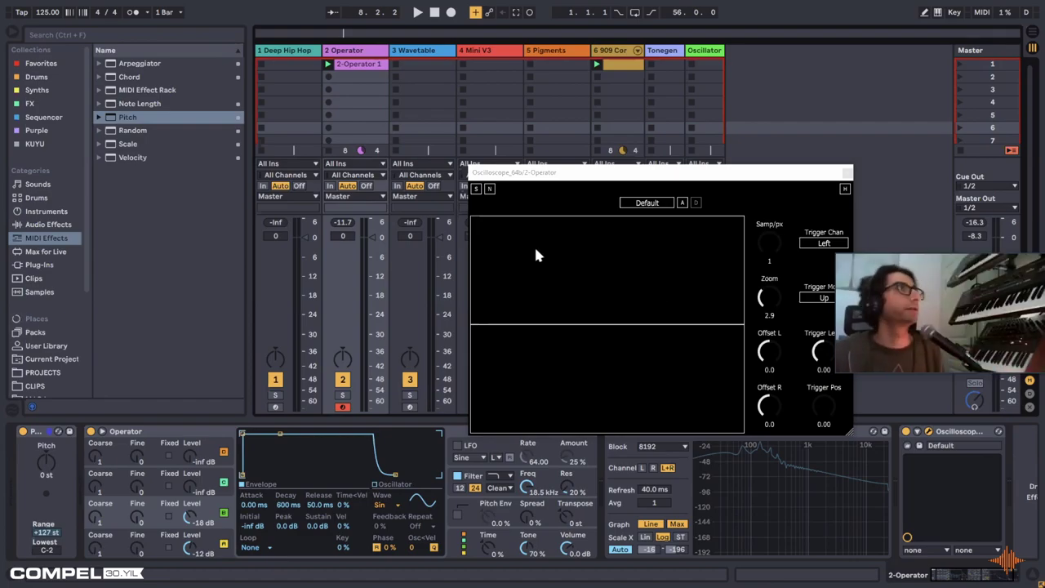
click(754, 74)
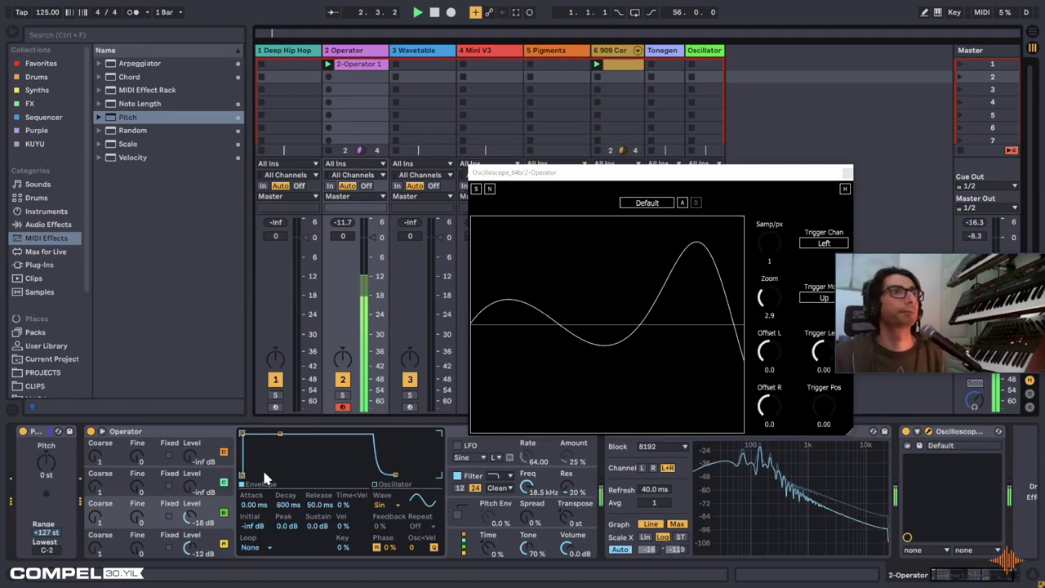
drag(190, 519, 189, 529)
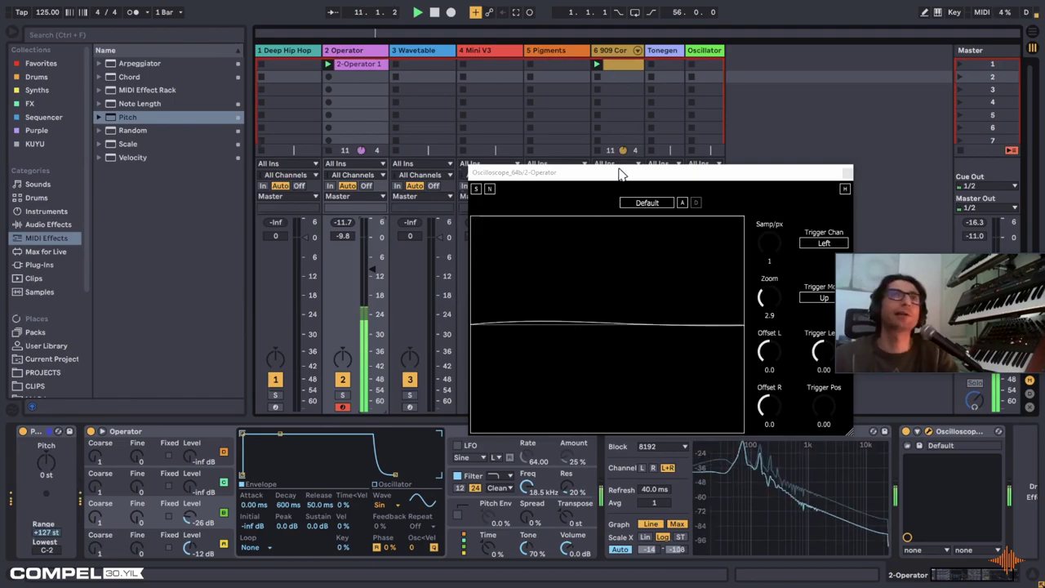
Step: Delete the kick clip from the 909 Core Kit track and set the Operator track's volume to -5.2 dB
drag(825, 173, 810, 129)
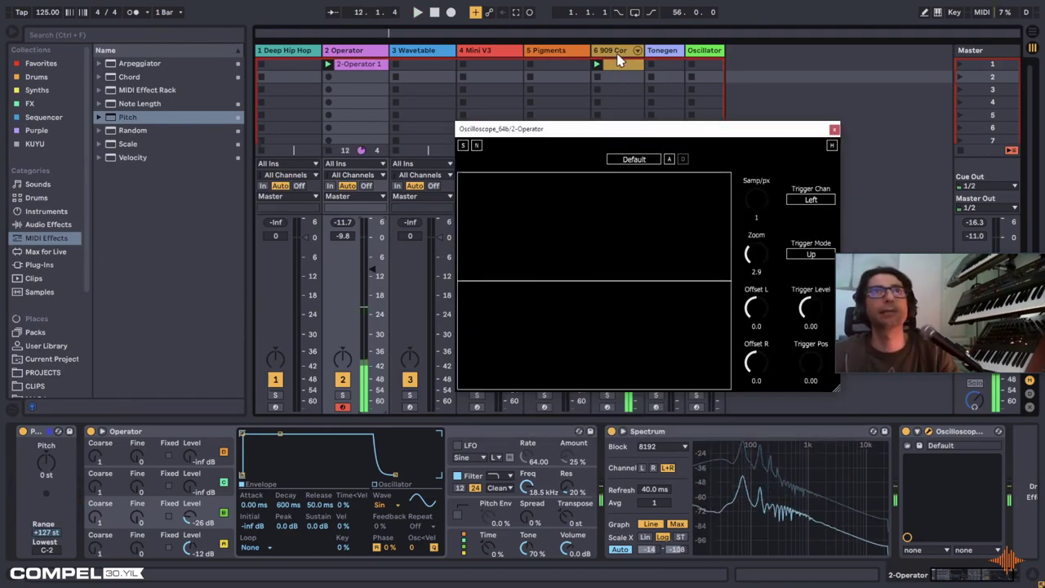
click(618, 64)
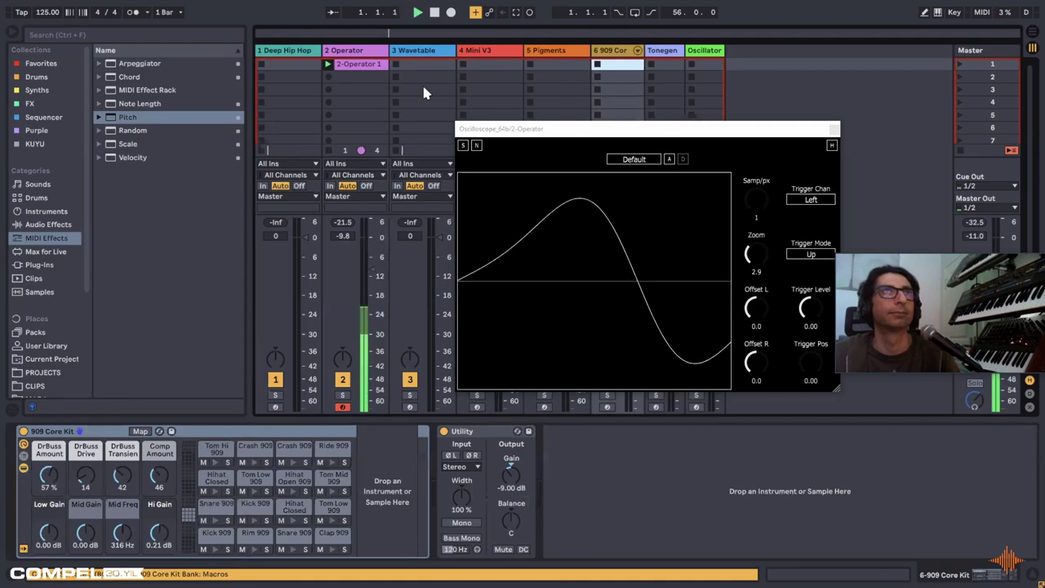
drag(373, 263, 372, 238)
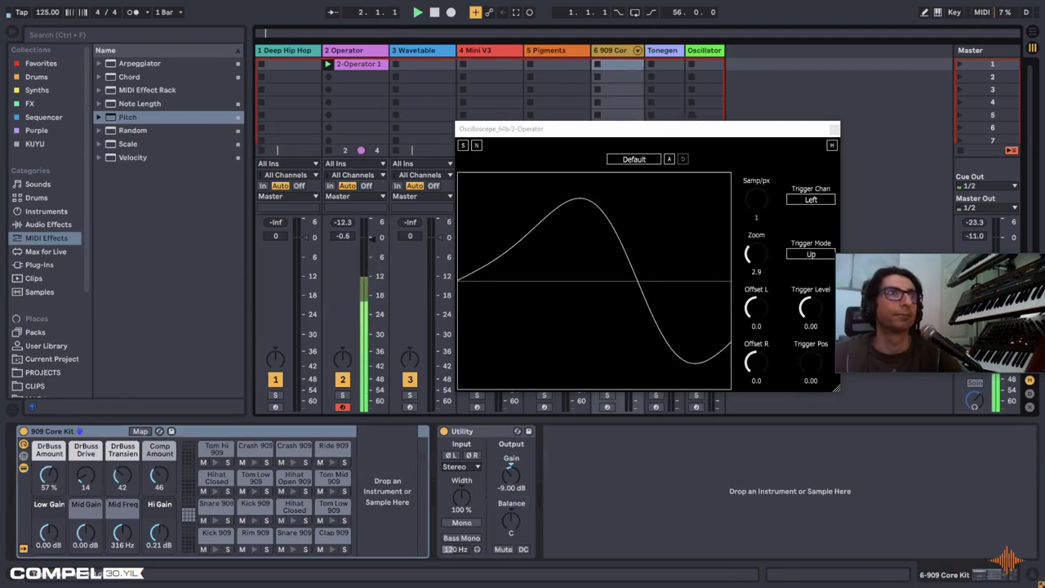
click(352, 65)
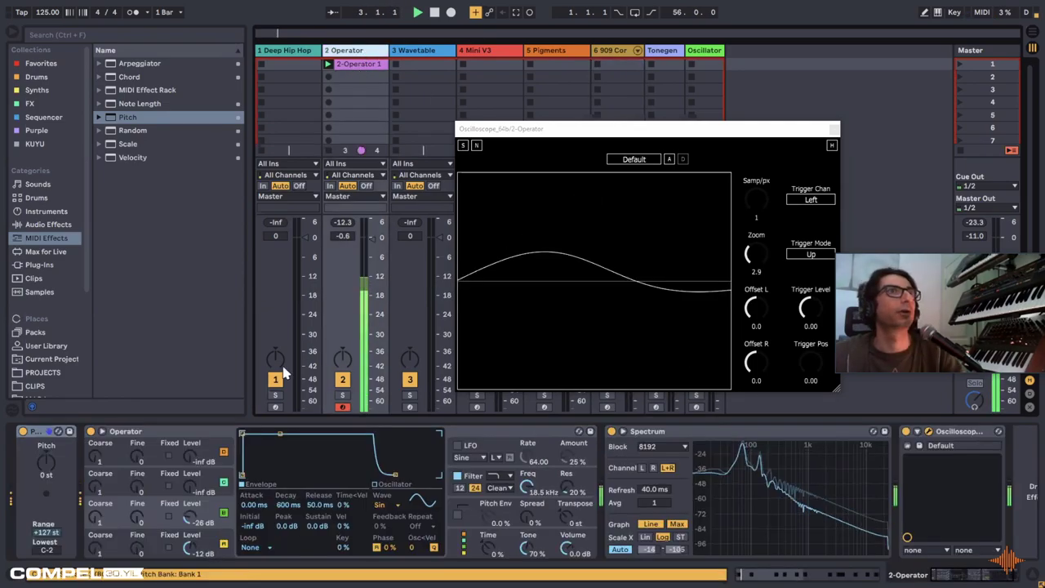
drag(372, 237, 372, 255)
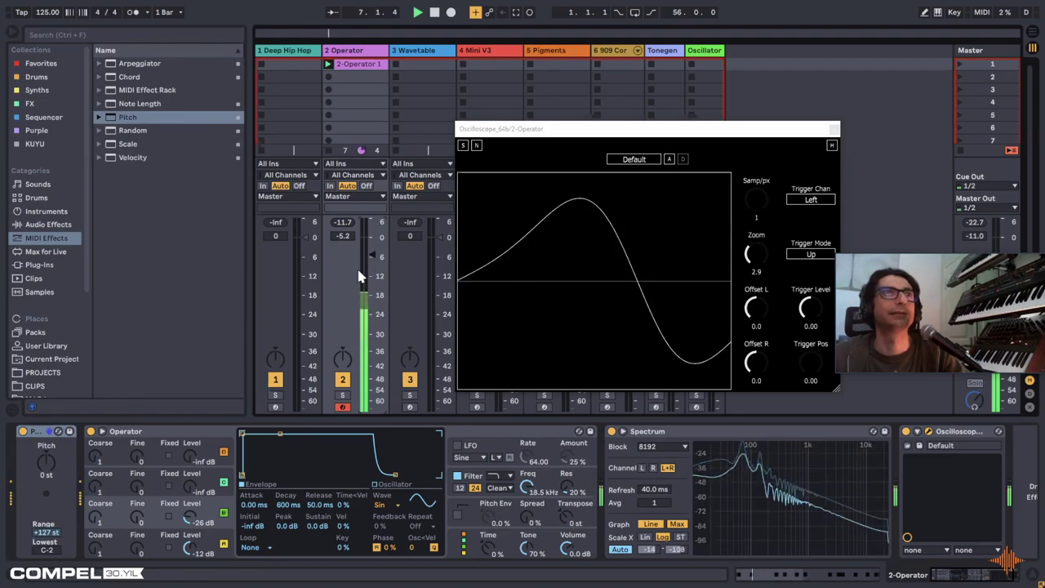
Step: Try some level on oscillator C, return it to -inf dB, and set oscillator B's level to -24 dB
click(157, 442)
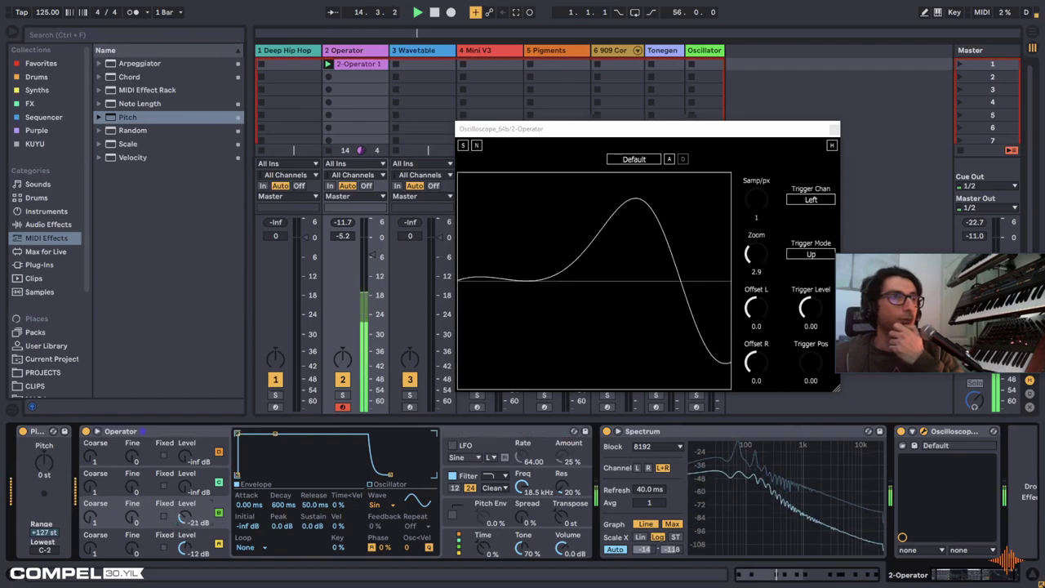
drag(185, 519, 184, 516)
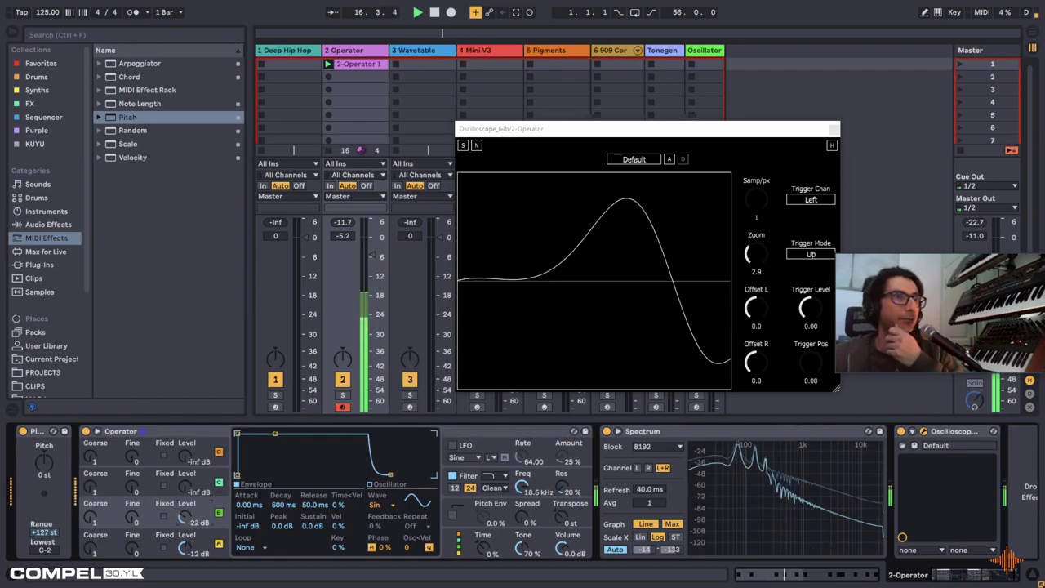
drag(186, 488, 186, 477)
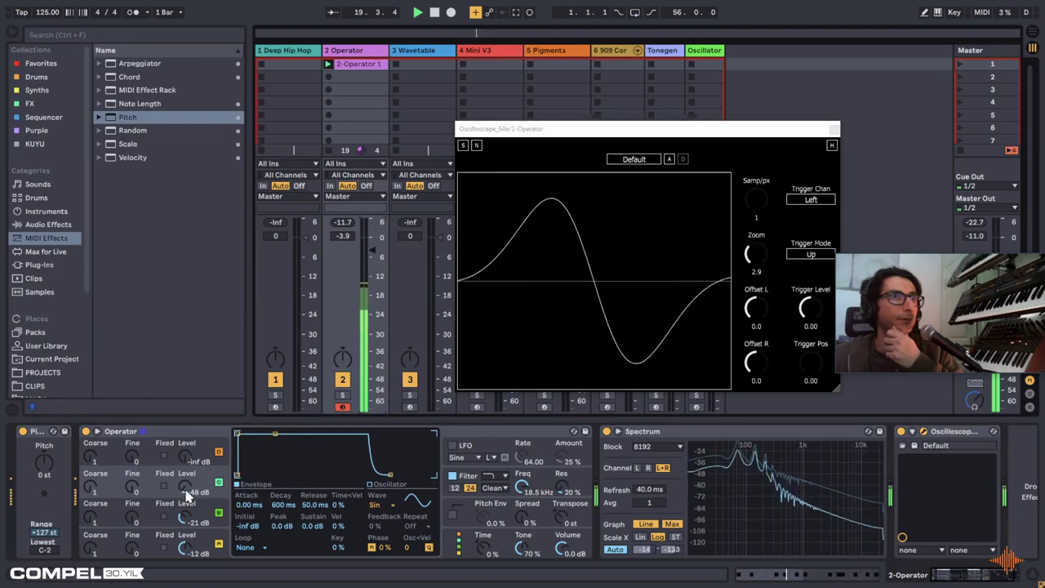
drag(186, 495, 186, 522)
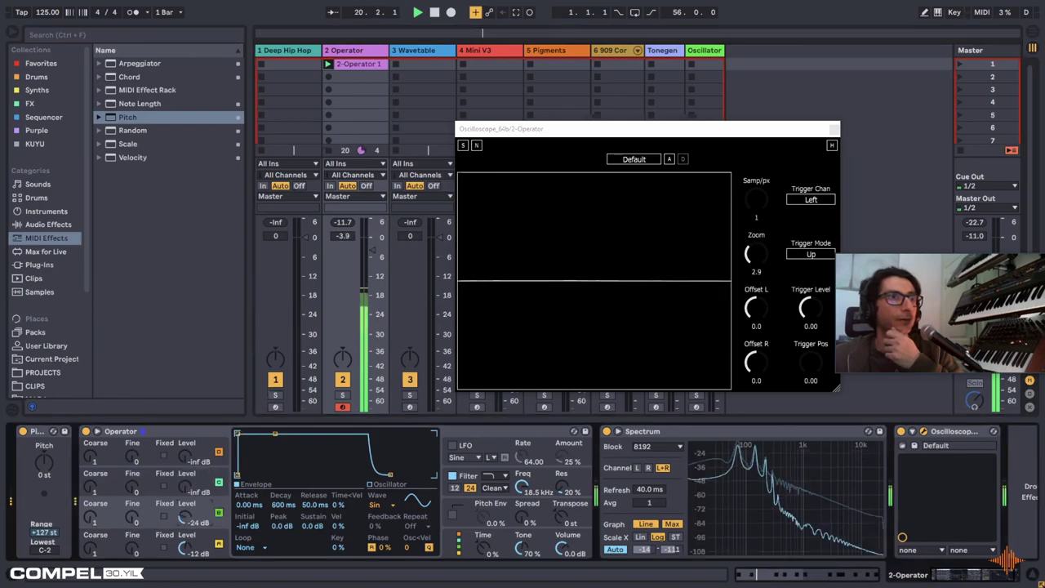
Step: Set Operator's filter to the MS2 circuit at 269 Hz with 9.56 dB drive, and the track volume to -1.3 dB
drag(523, 487, 502, 494)
click(502, 494)
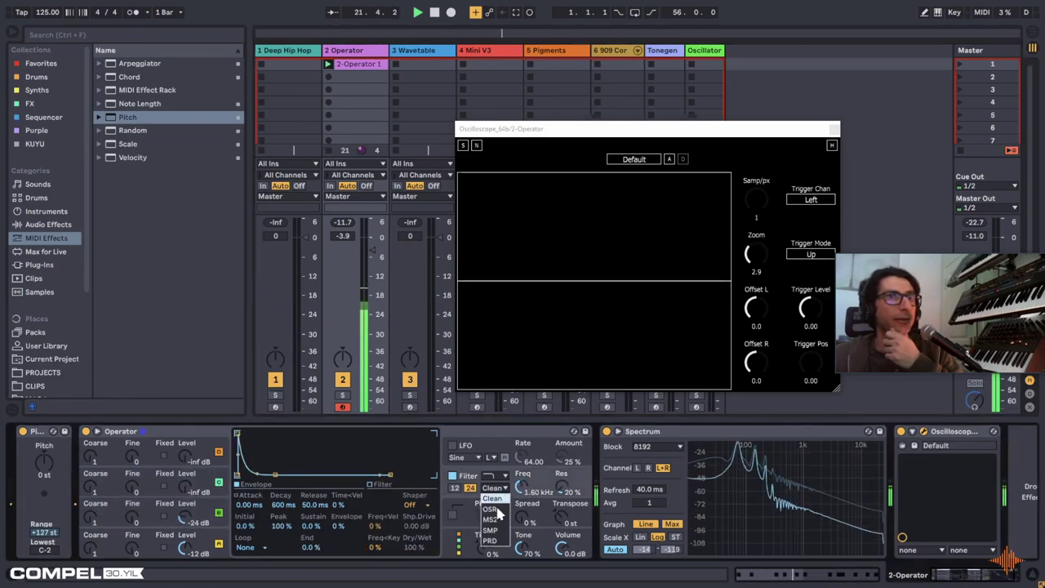
click(496, 514)
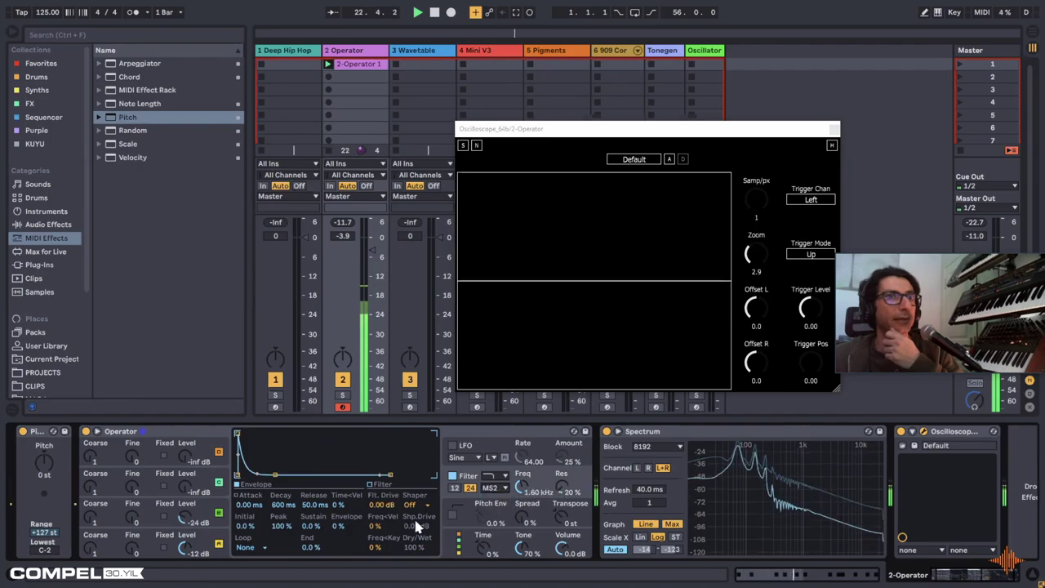
drag(384, 512, 305, 467)
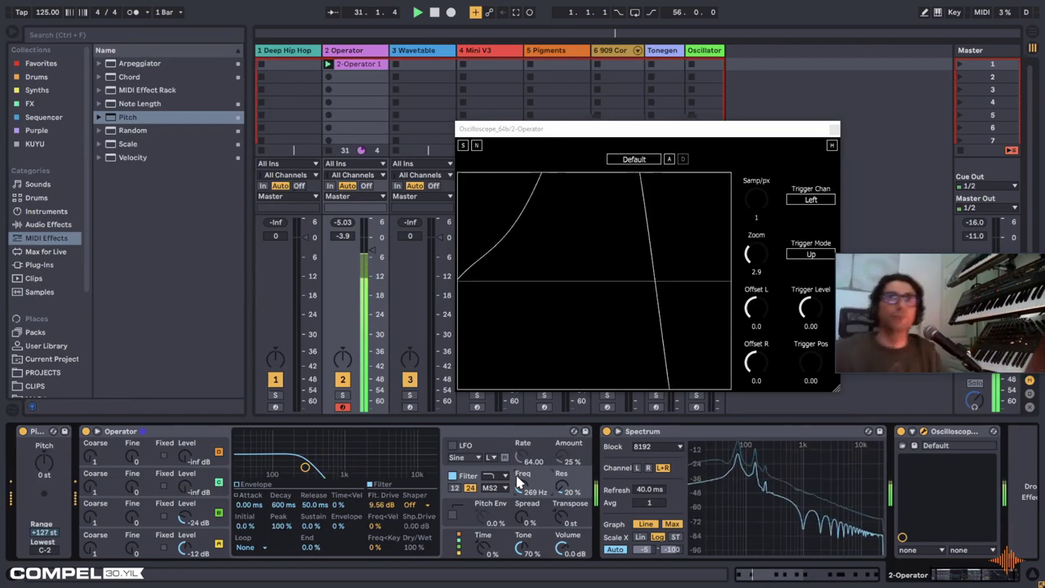
drag(359, 281, 359, 270)
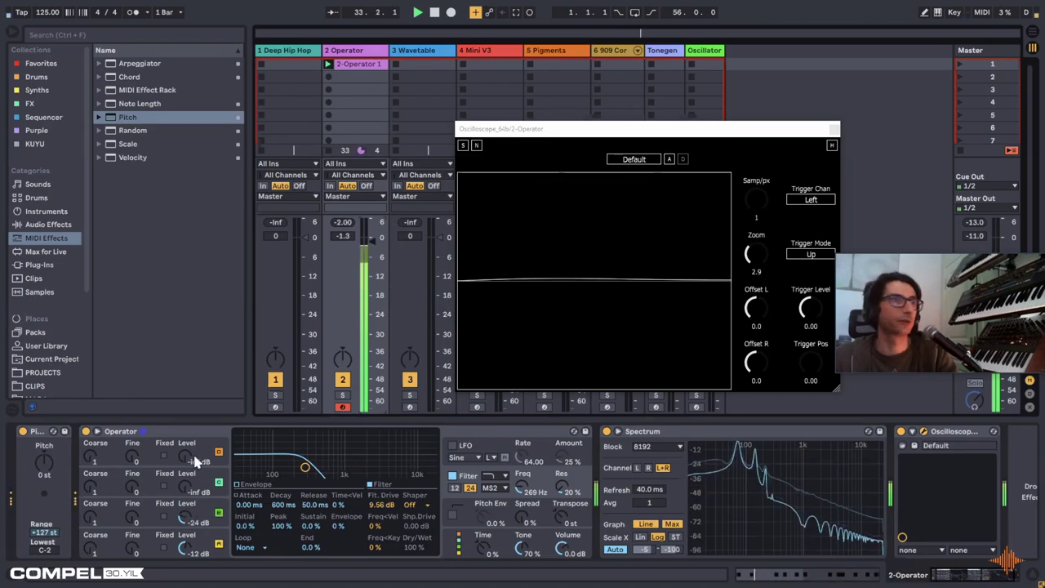
Step: Show oscillator B's envelope settings in Operator, lower the track volume to -11.1 dB and set the Master volume to -5.4 dB
click(147, 433)
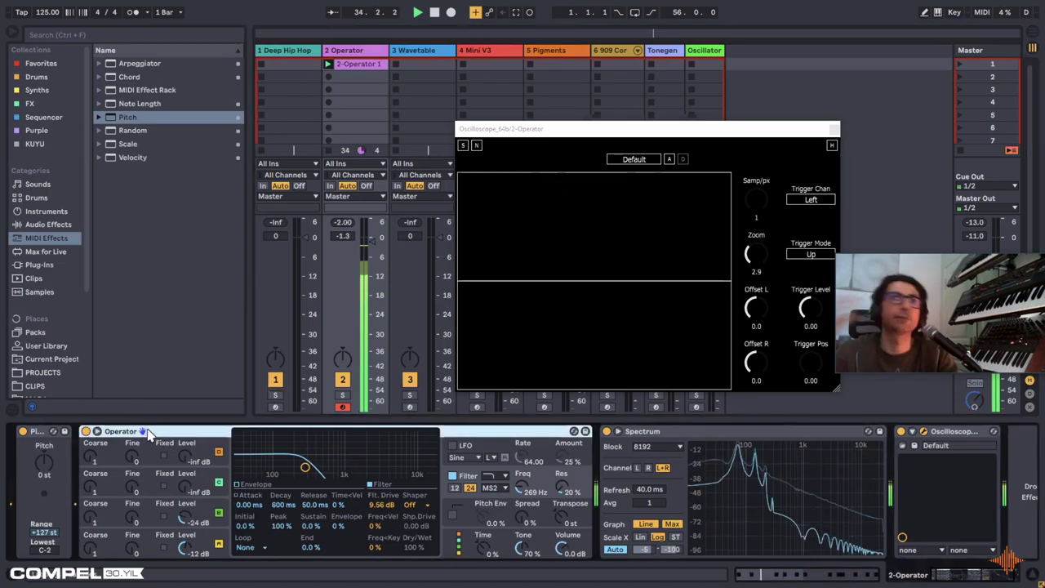
drag(186, 487, 186, 490)
click(122, 512)
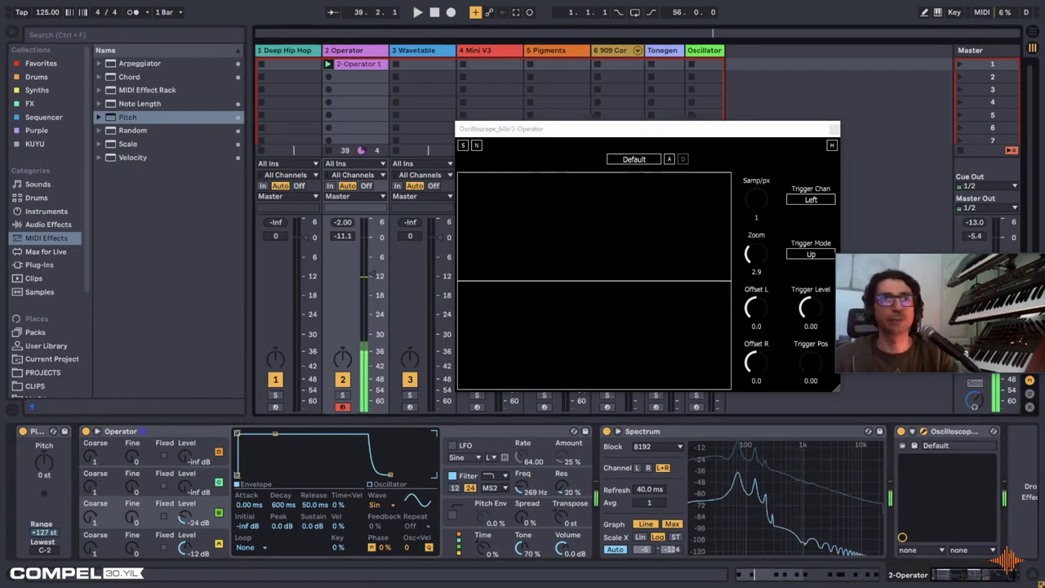
Step: Show Operator's pitch envelope settings, then start hot-swapping its presets and browse the Pad category
click(525, 519)
click(277, 433)
key(q)
scroll(149, 214, down, 3)
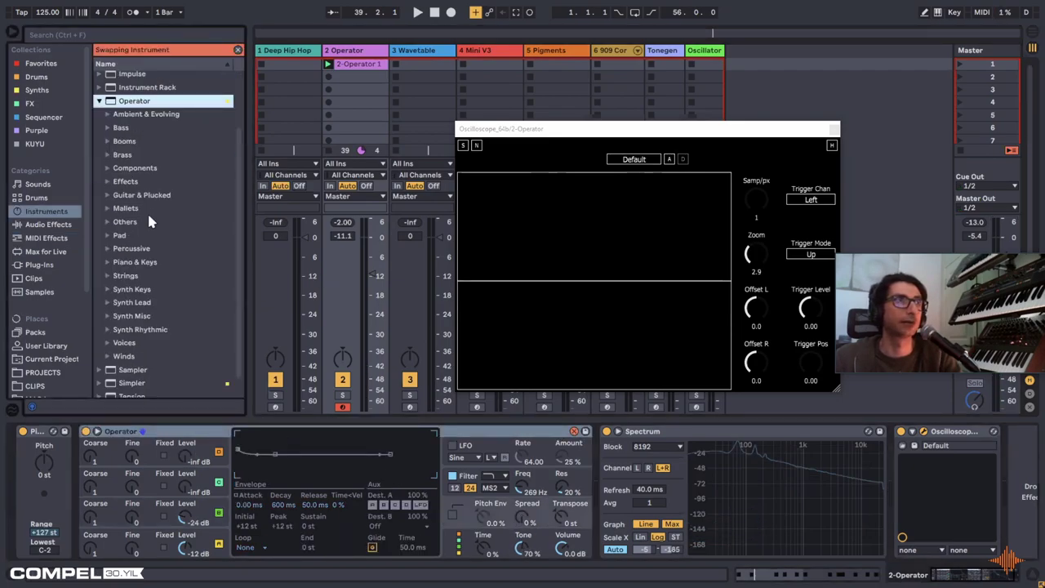
click(114, 237)
scroll(155, 245, down, 5)
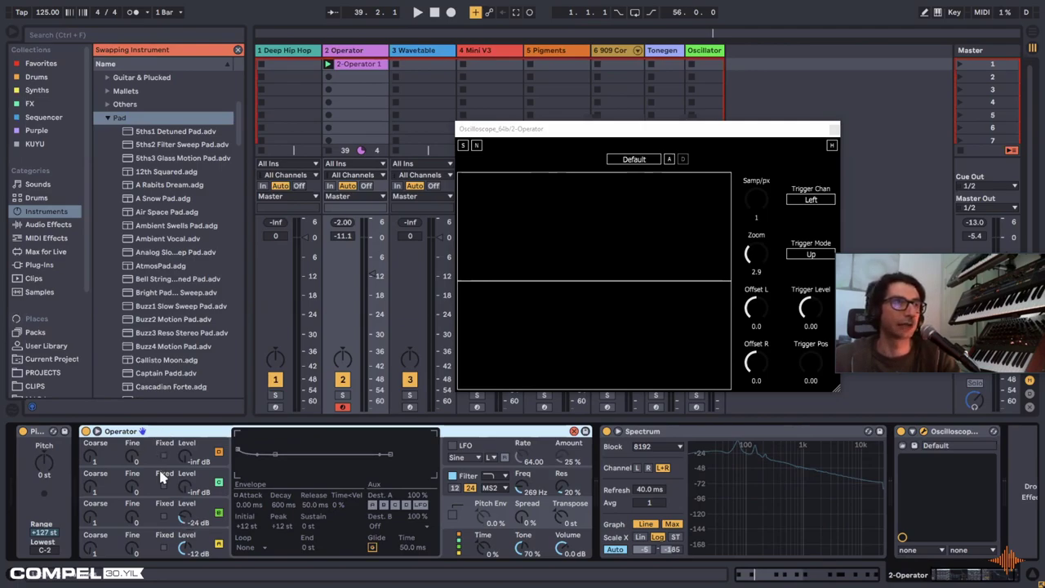
Step: Show Operator's global settings and load the Captain Padd preset from the Pad category
click(481, 542)
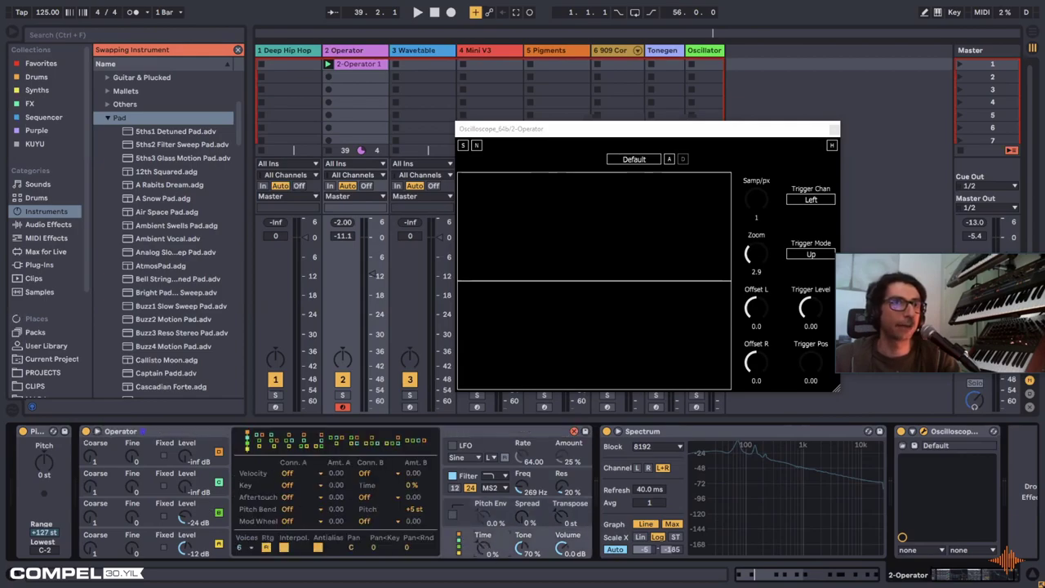
click(153, 433)
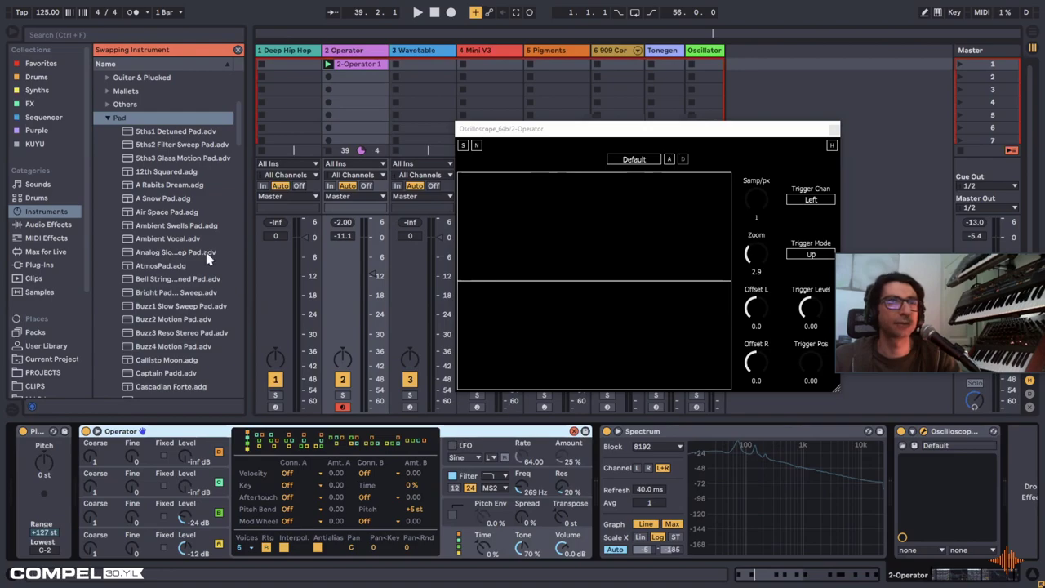
scroll(168, 286, down, 5)
click(168, 340)
click(168, 312)
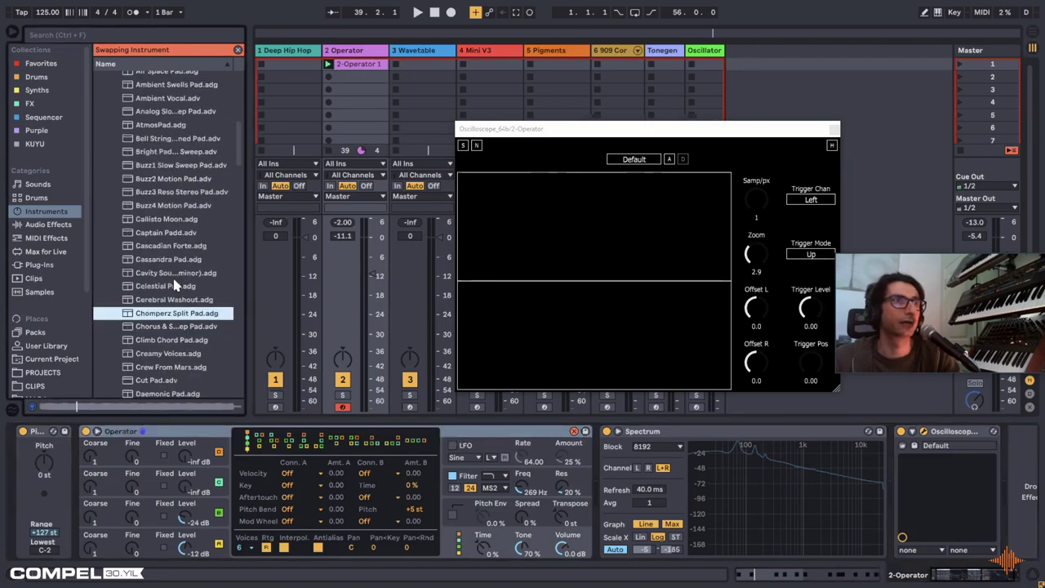
click(184, 232)
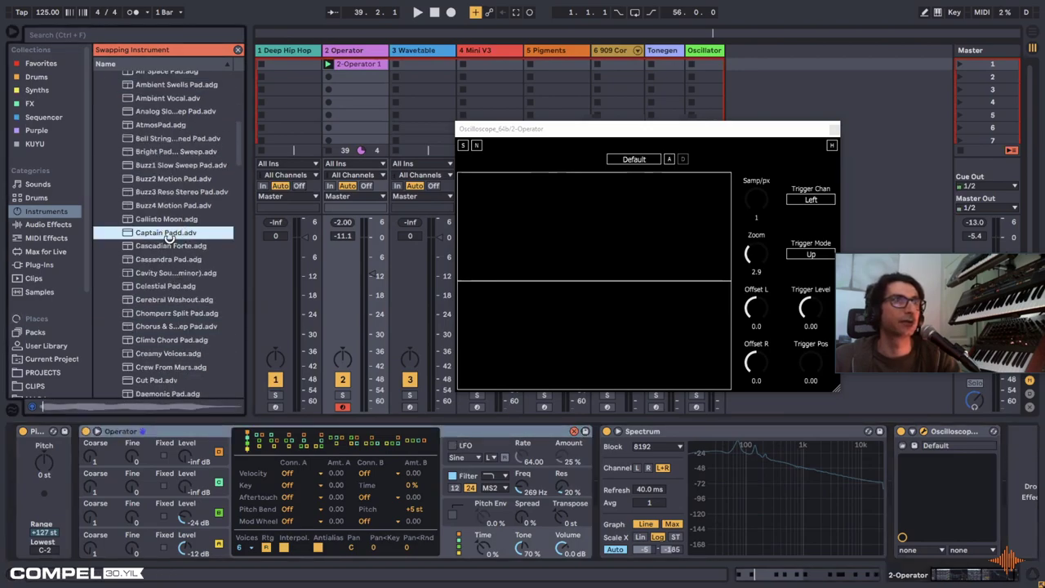
double_click(169, 235)
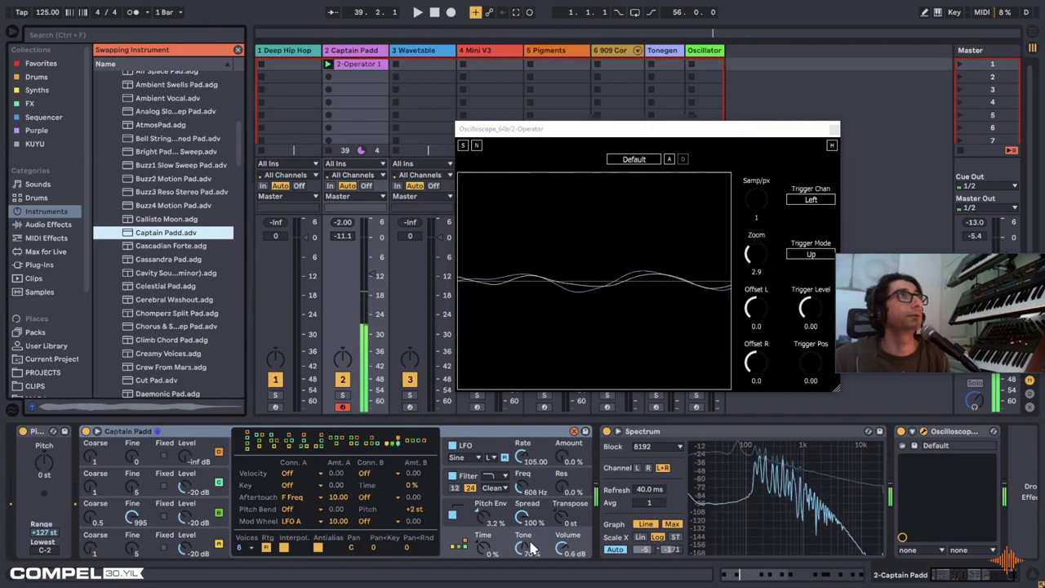
Step: Try Captain Padd's Time at 61 %, show oscillator A's envelope, and set Time to 26 %
drag(488, 542, 487, 514)
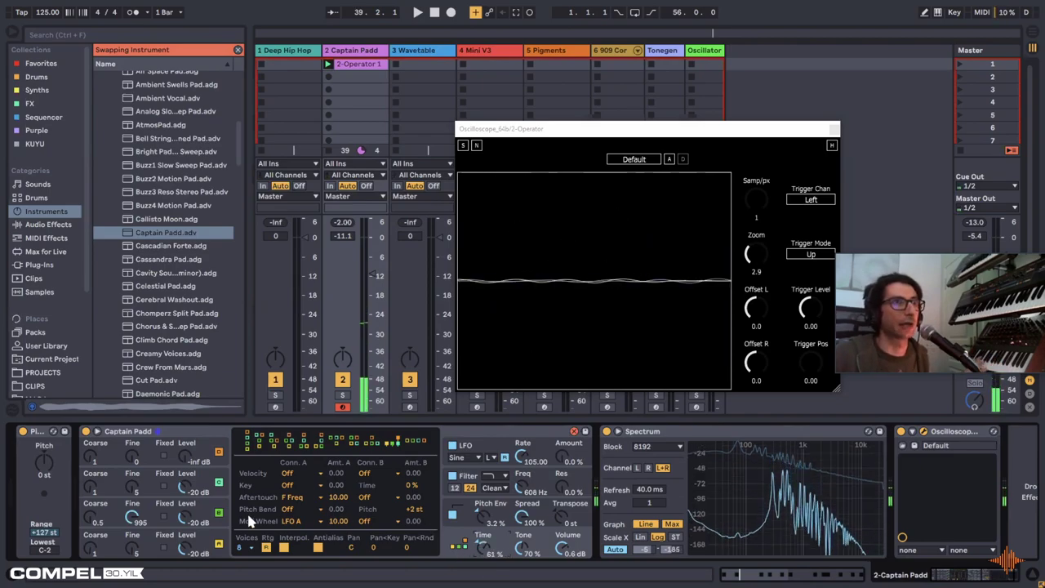
click(211, 539)
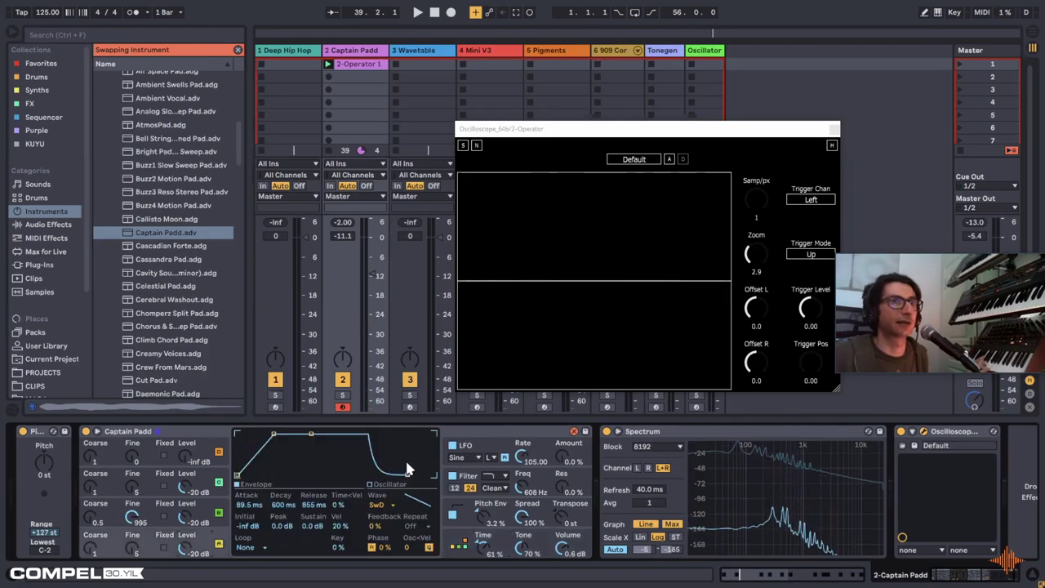
click(492, 545)
drag(482, 545, 469, 571)
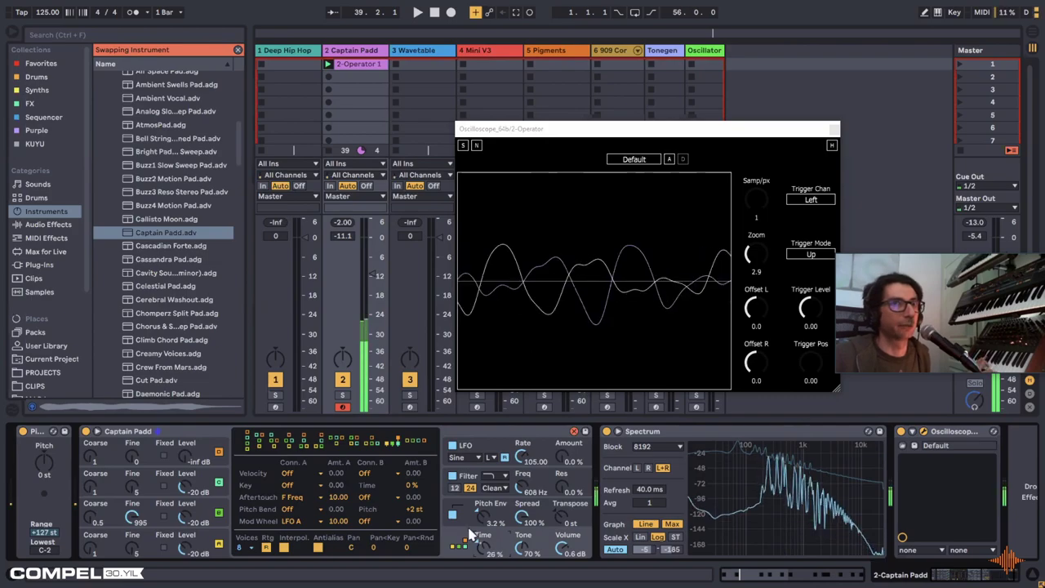
Step: Try reshaping oscillator B's envelope, and copy oscillator A's settings to oscillators B and D
click(215, 540)
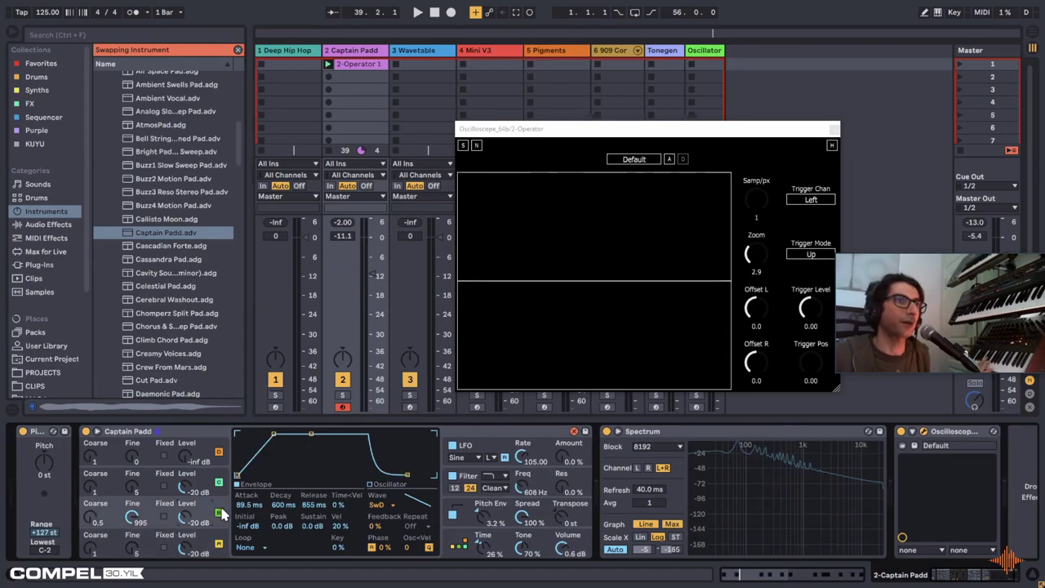
drag(273, 434, 274, 446)
right_click(274, 445)
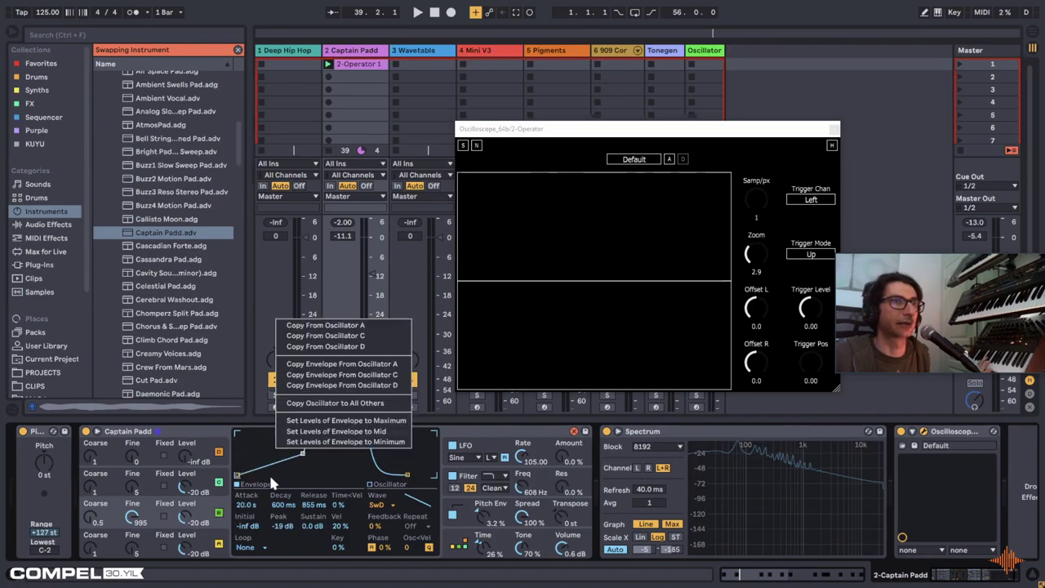
right_click(288, 462)
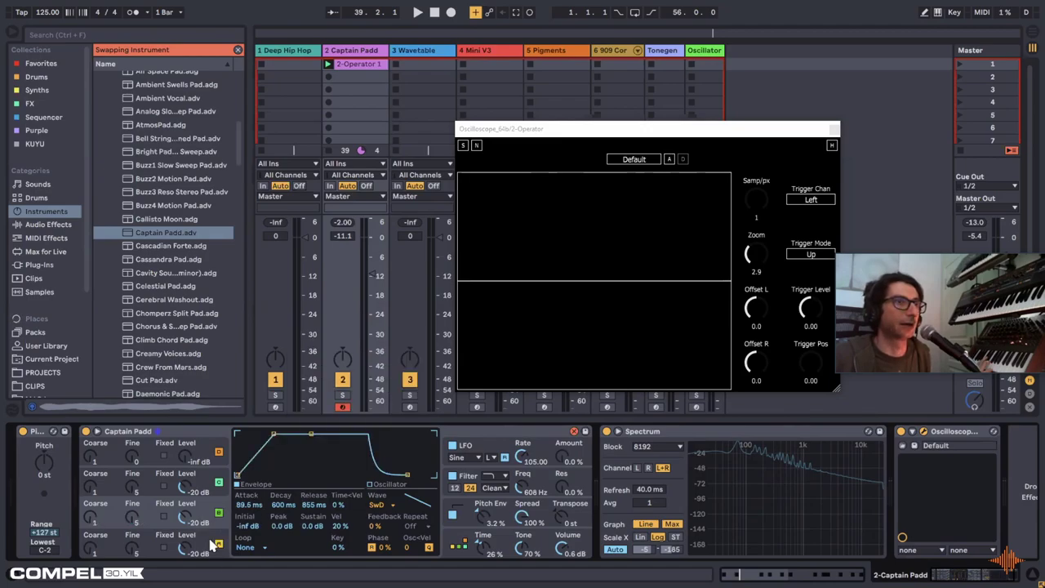
click(210, 437)
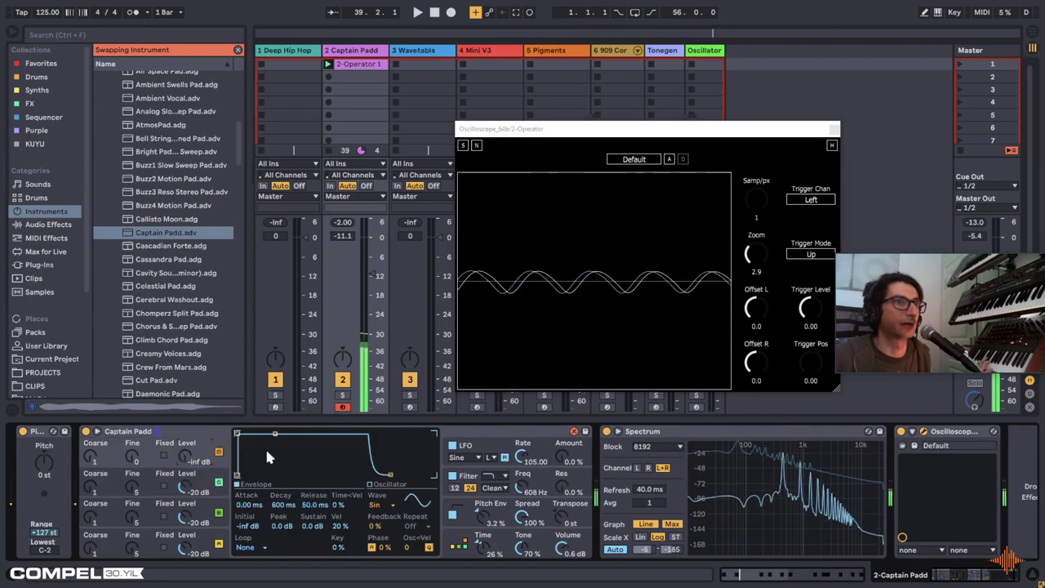
right_click(263, 447)
click(335, 324)
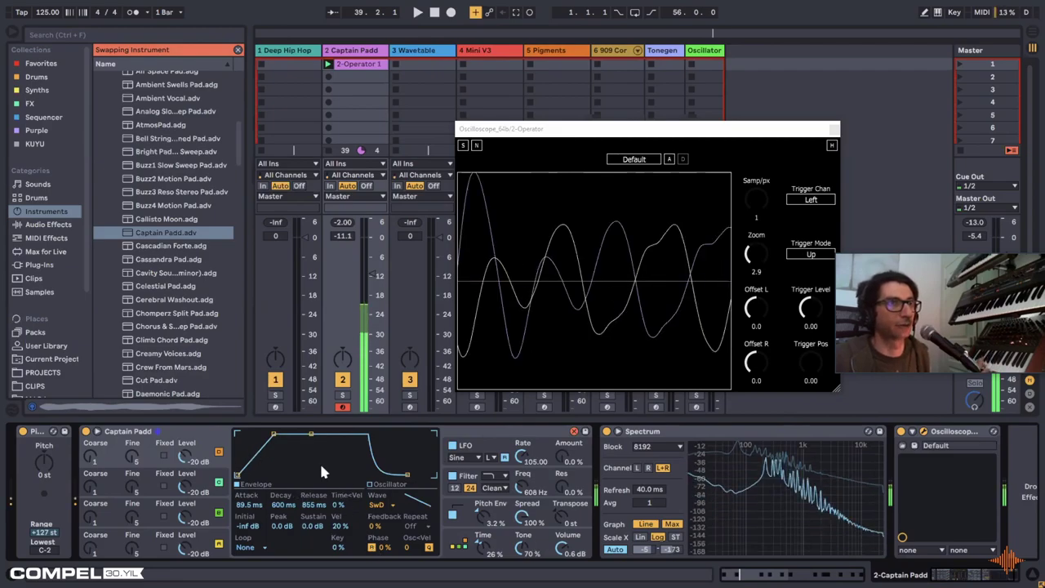
Step: Try several oscillator algorithms on Captain Padd, including the serial stack, ending with all four oscillators in parallel
click(462, 547)
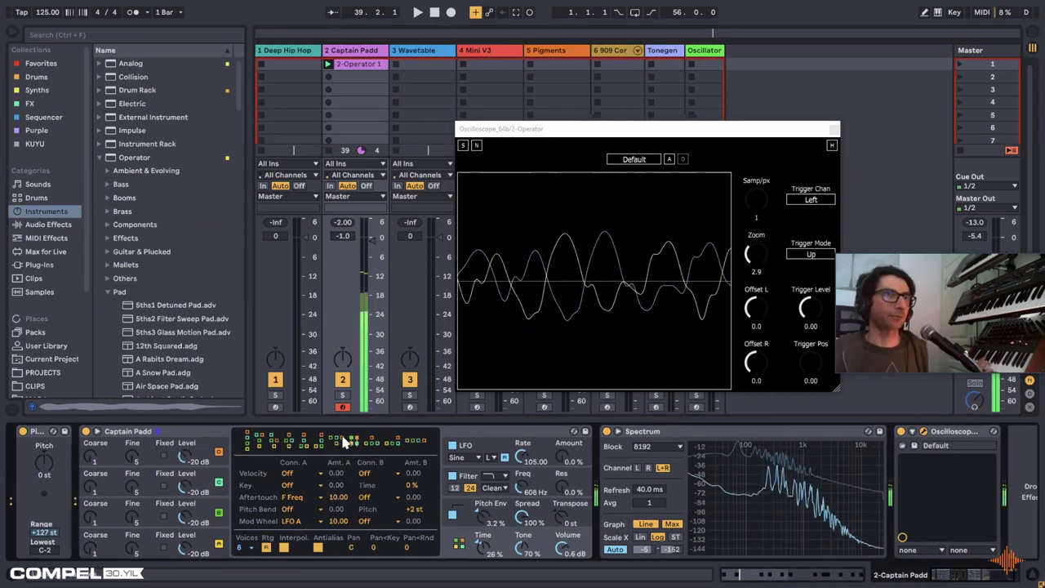
click(299, 443)
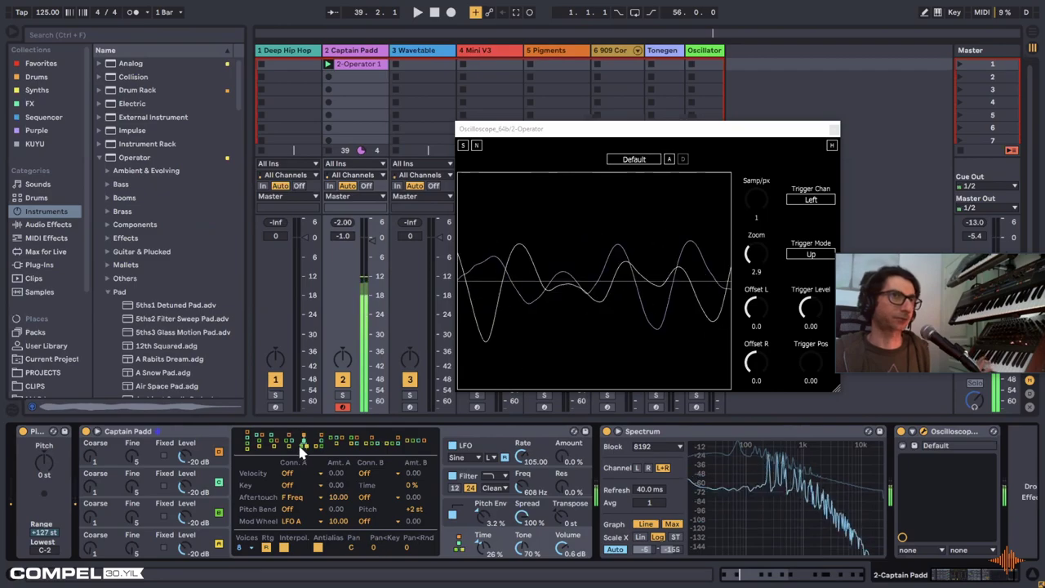
click(253, 441)
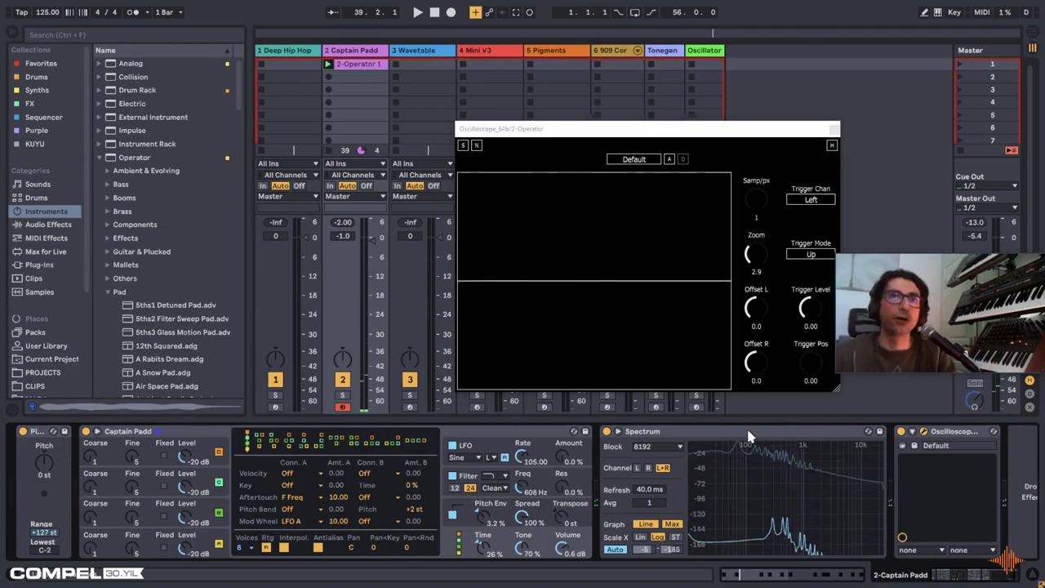
click(650, 445)
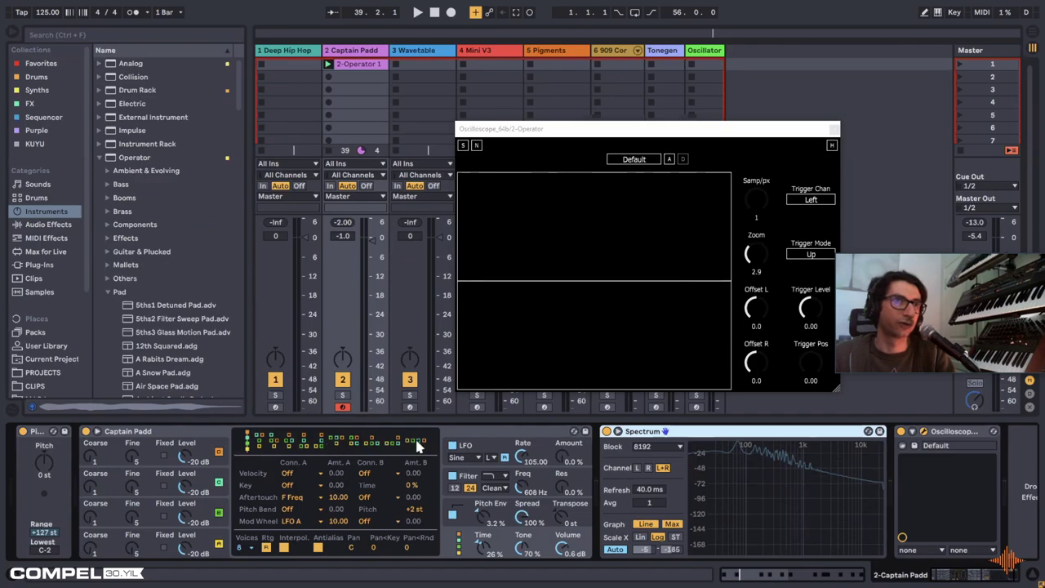
click(416, 445)
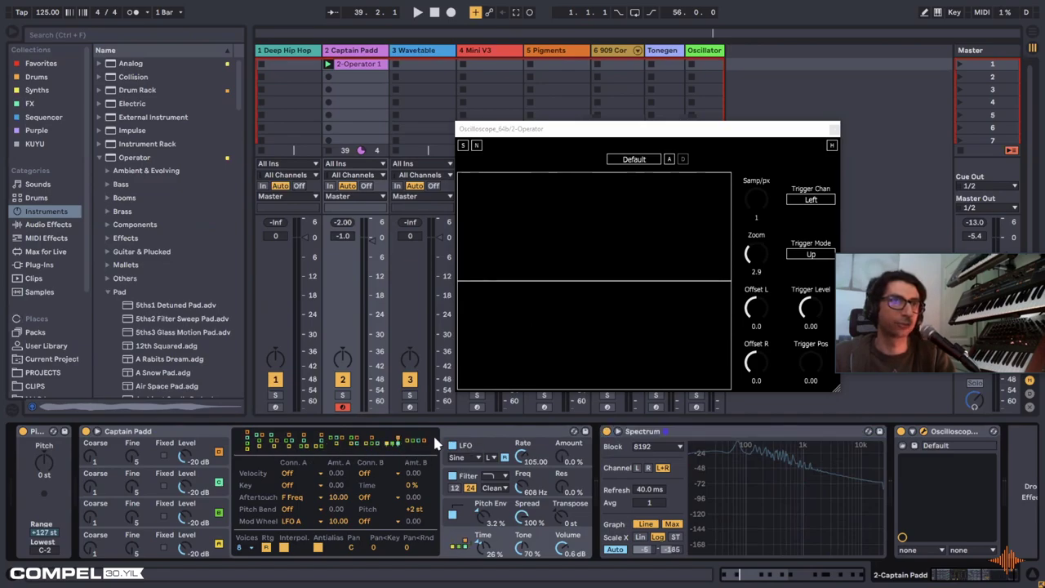
click(666, 430)
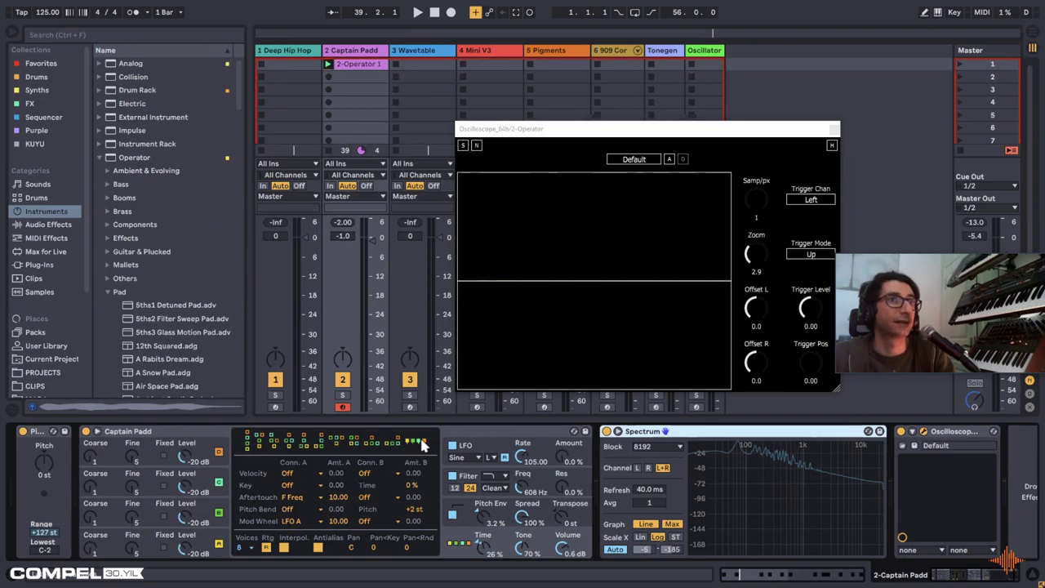
Step: Delete Captain Padd, load a default Operator in its place, and show its global settings with the parallel algorithm
click(495, 435)
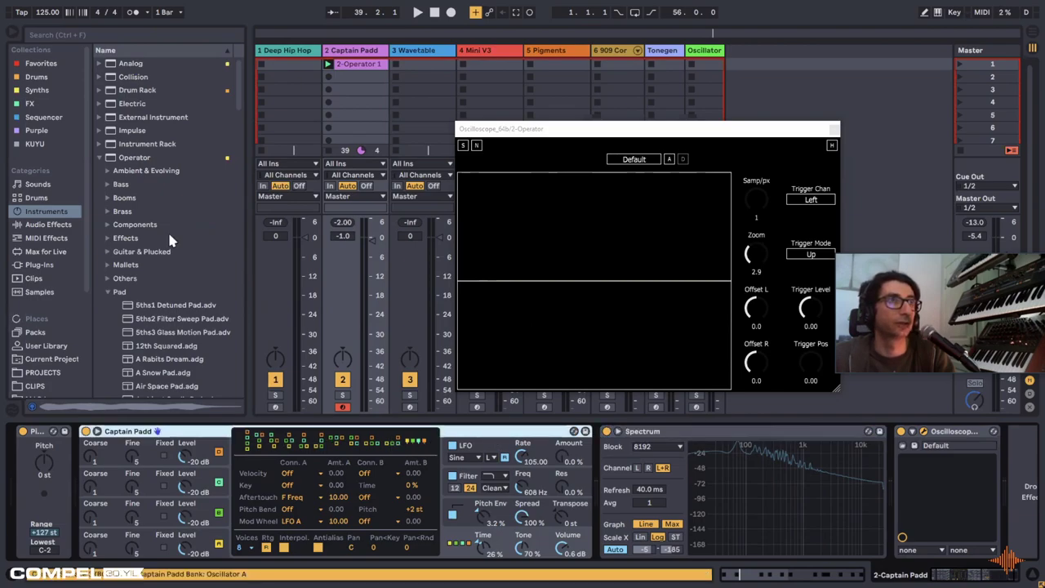
key(Delete)
click(124, 157)
key(Return)
click(457, 555)
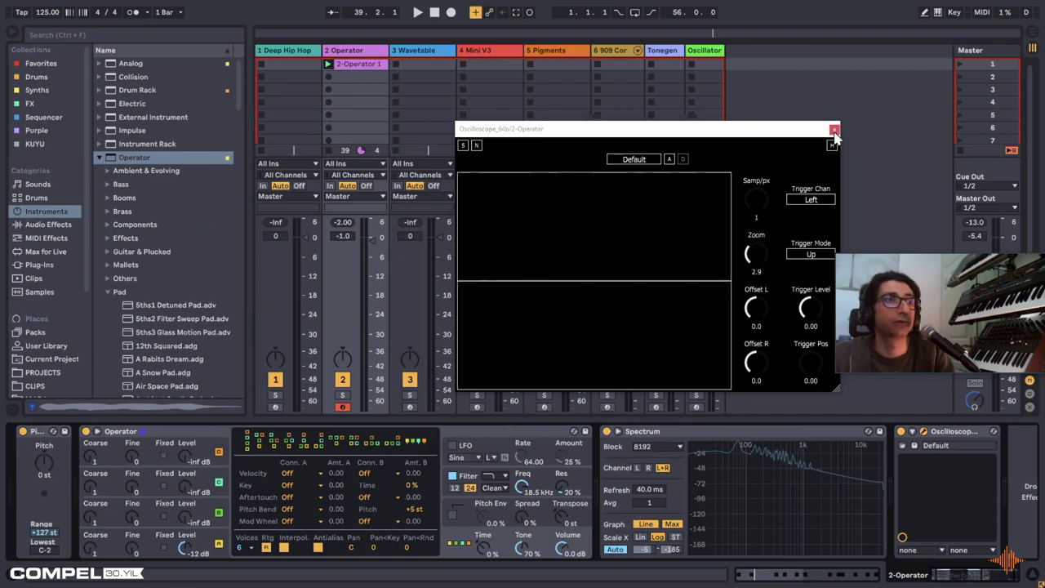
Step: Set oscillator B's waveform to Saw D after trying Saw 16, with its level at -20 dB and oscillator A's at -14 dB
click(209, 542)
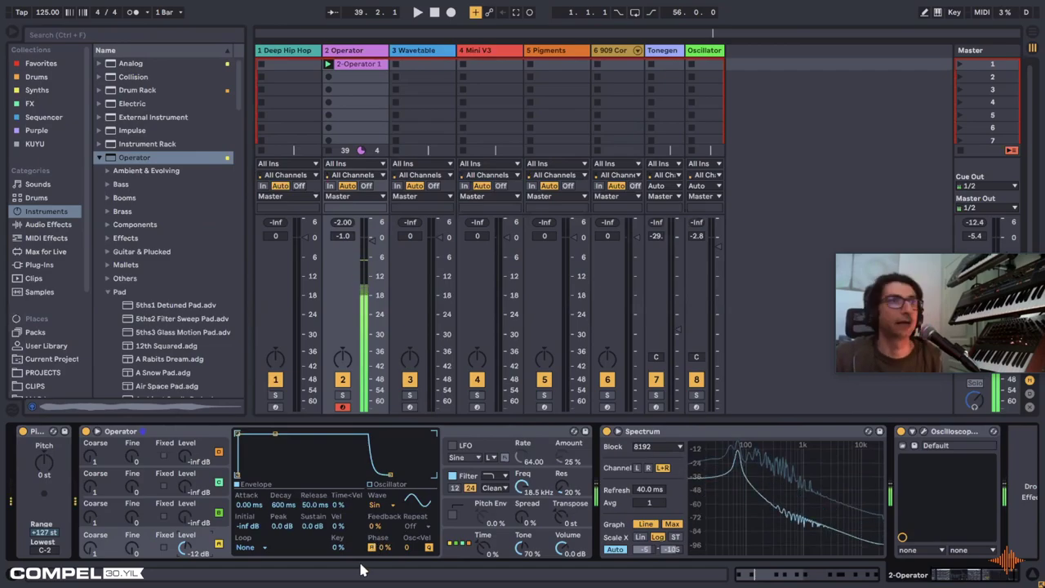
click(214, 501)
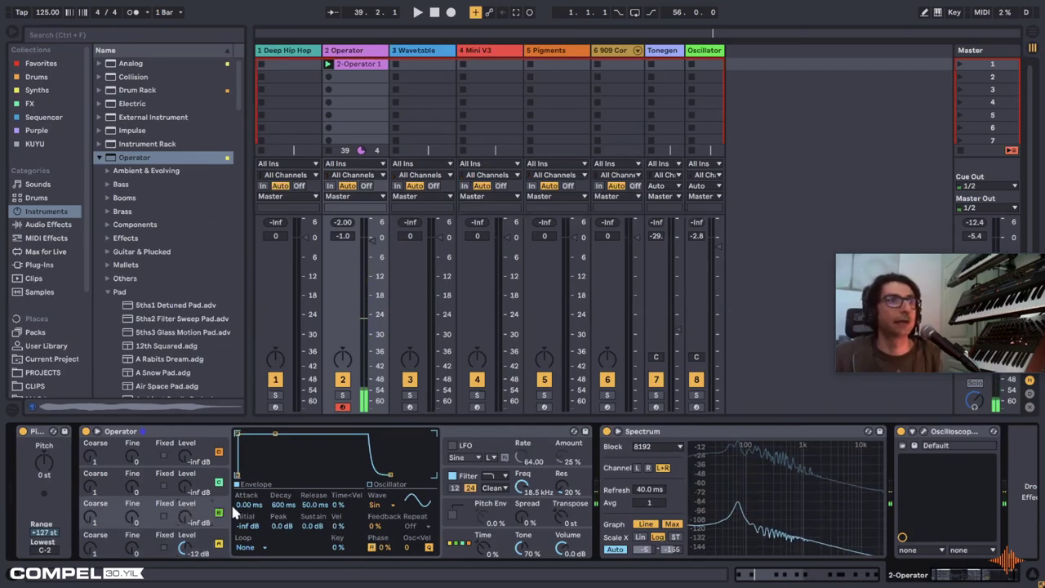
click(384, 504)
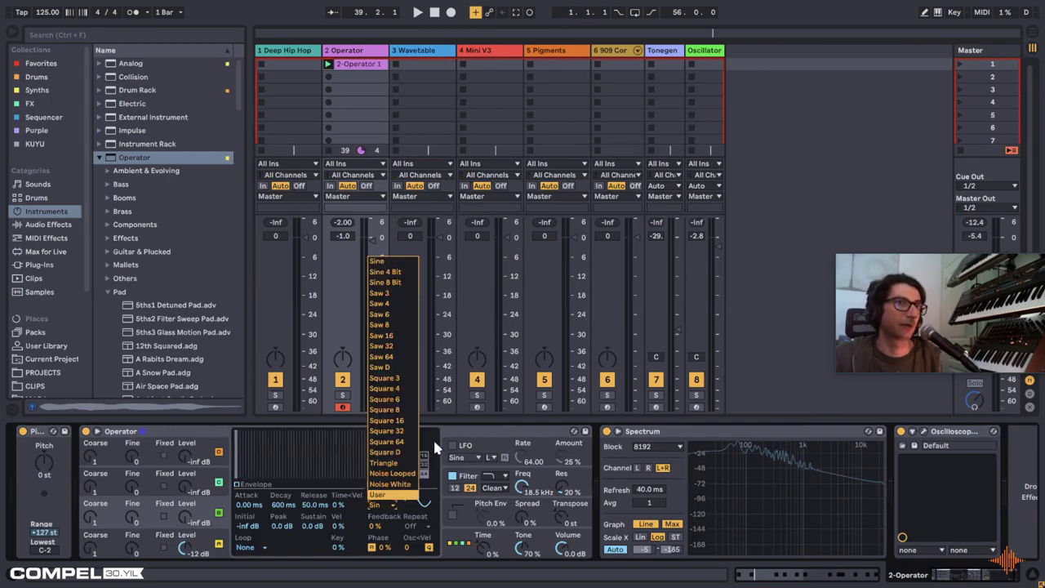
click(388, 336)
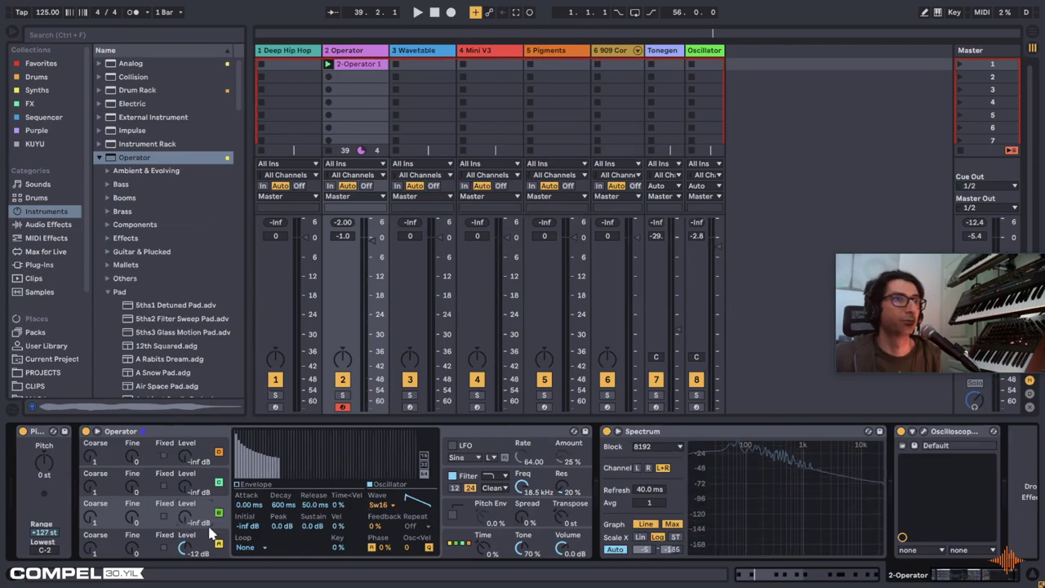
click(386, 506)
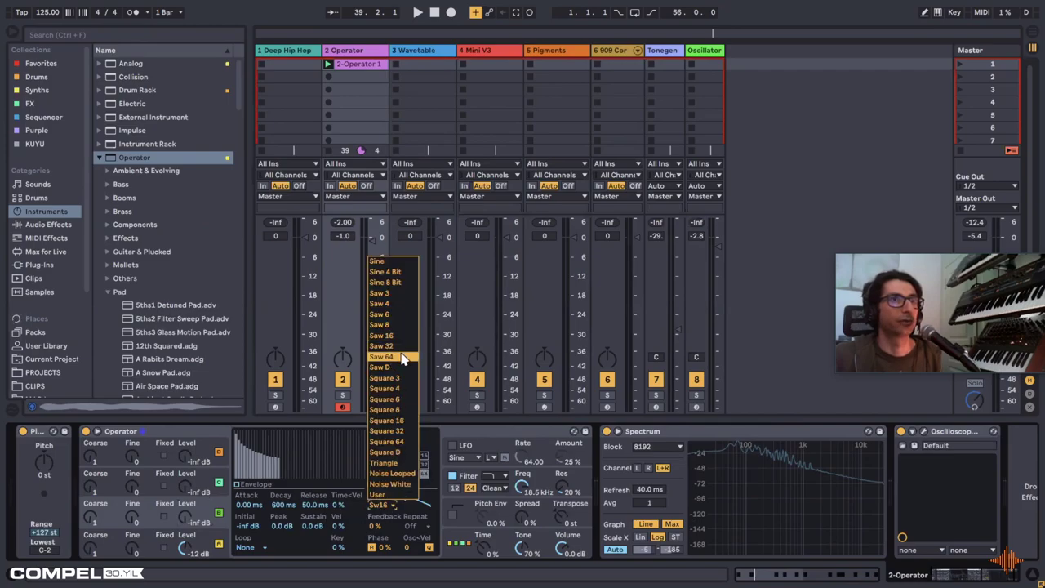
click(396, 369)
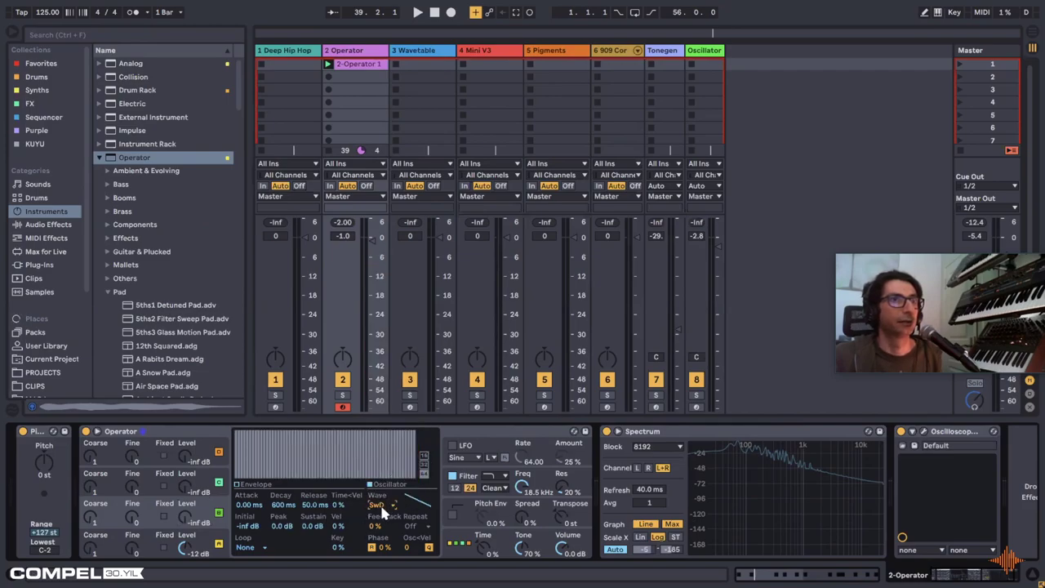
drag(193, 527, 193, 506)
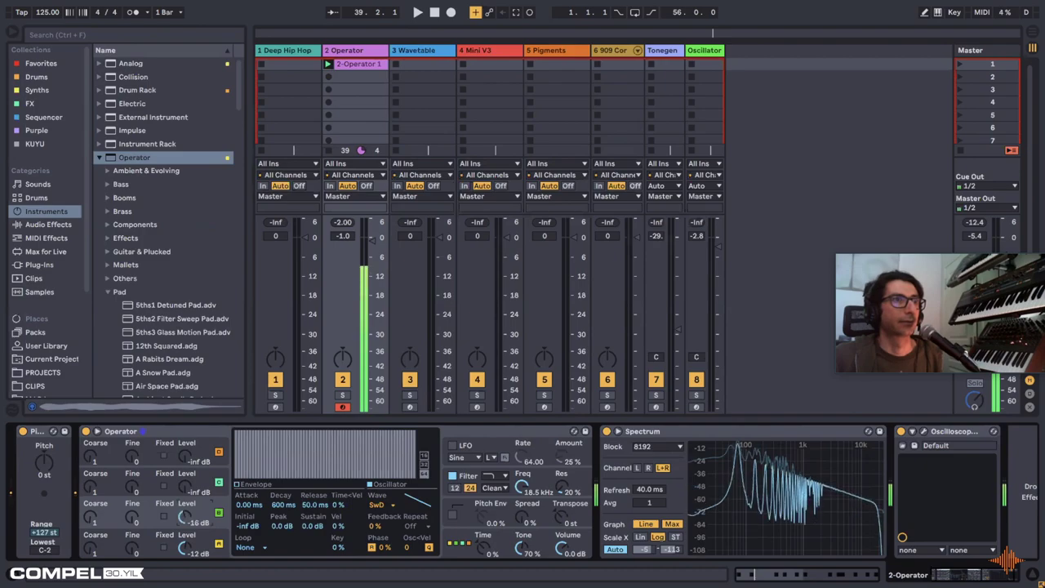
drag(185, 547, 186, 525)
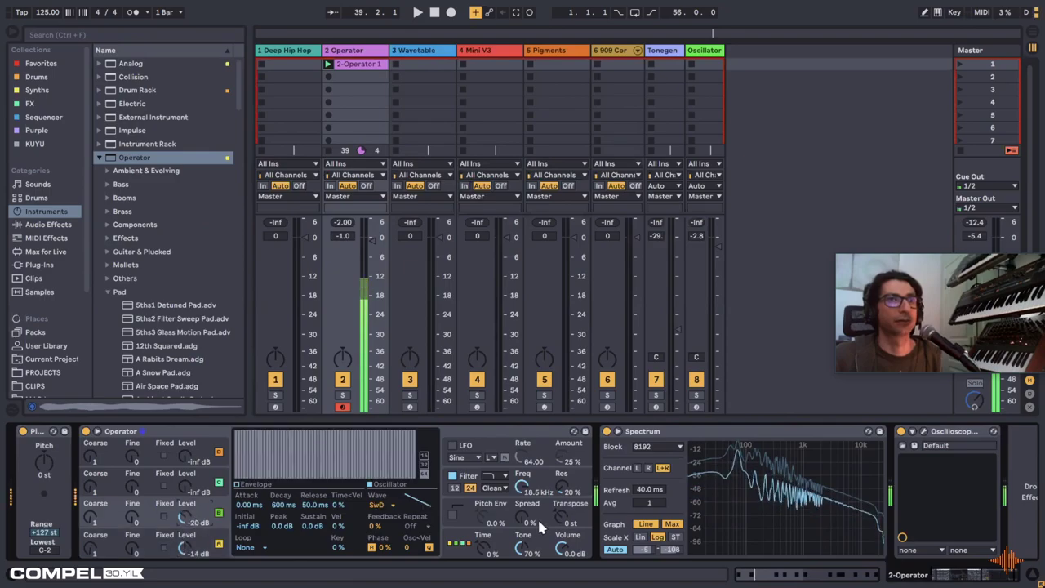
Step: Try the OSR filter circuit, switch it to PRD, and set the filter to 577 Hz with 22 % resonance and 2.44 dB drive
mouse_move(529, 484)
mouse_down()
mouse_move(529, 498)
mouse_move(529, 474)
mouse_up()
click(492, 487)
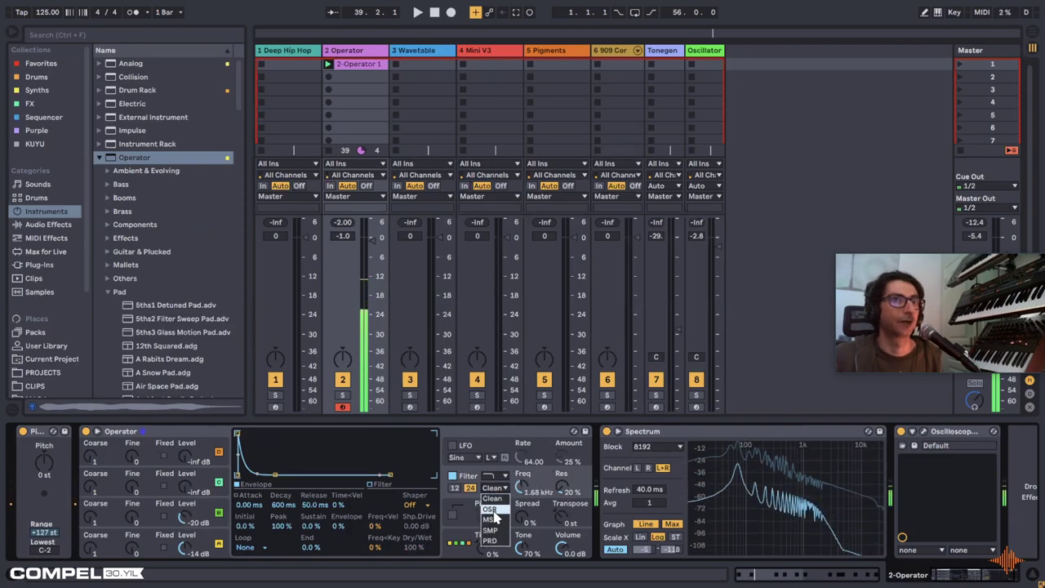
click(490, 509)
click(492, 488)
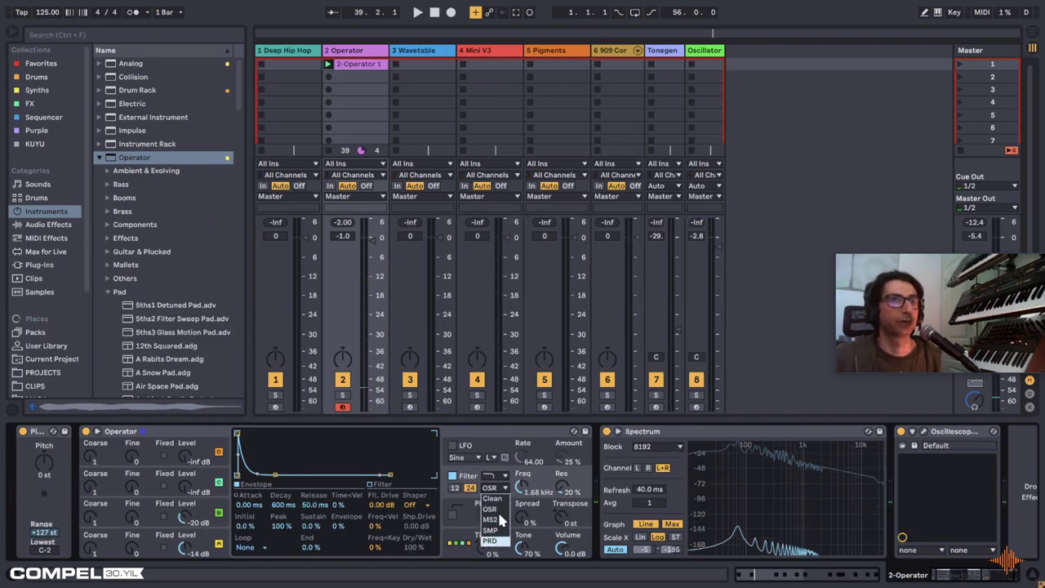
click(490, 541)
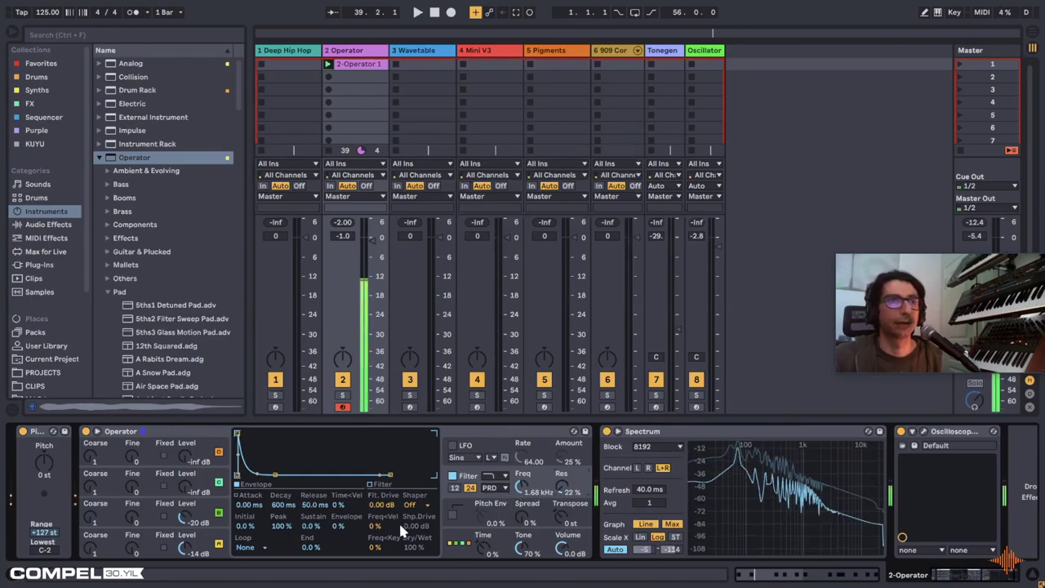
click(468, 487)
drag(360, 466, 327, 466)
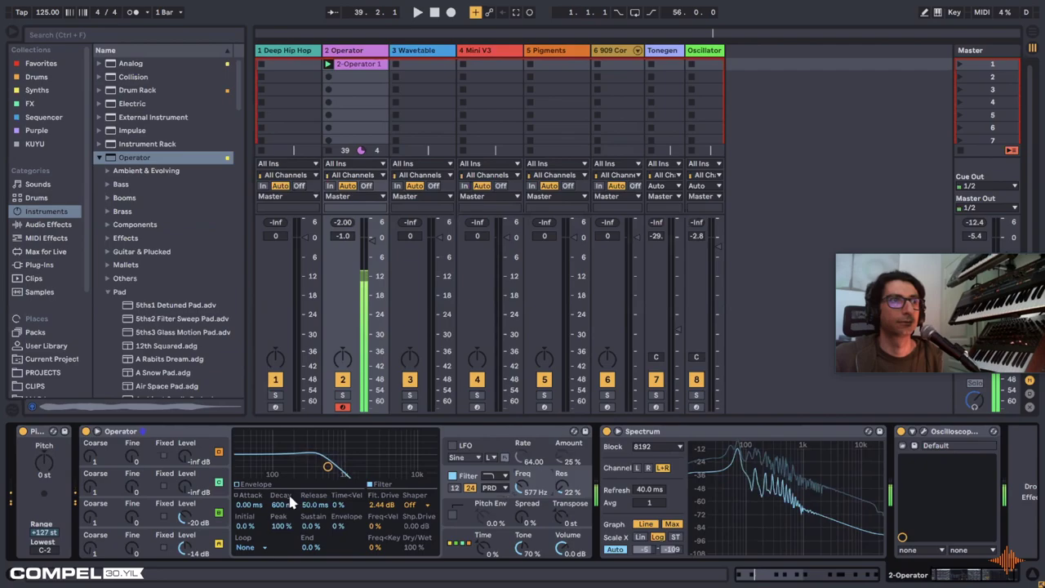
Step: Raise oscillator C's level to -10 dB and set its waveform to User
click(198, 479)
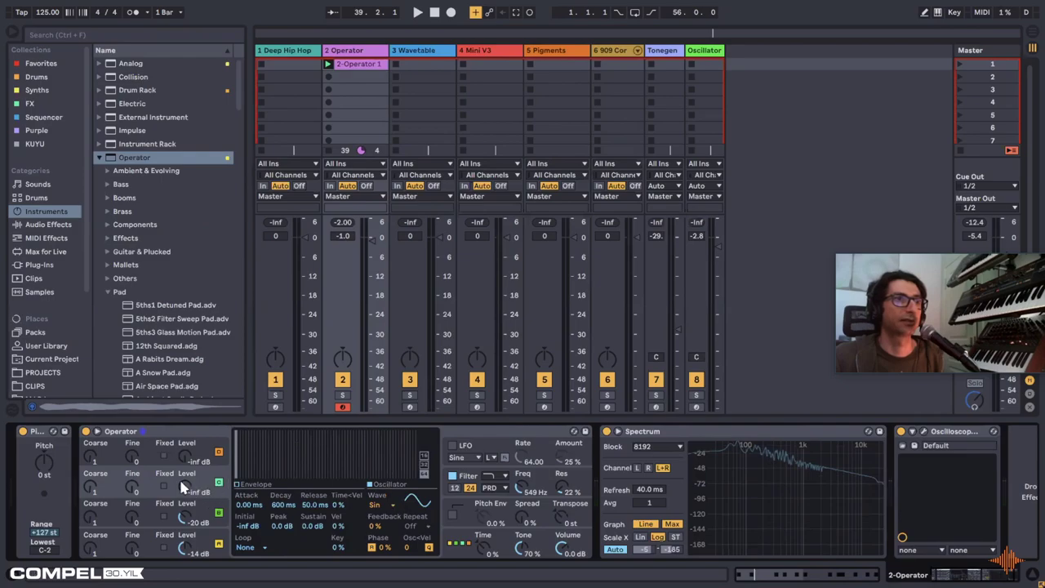
drag(184, 487, 250, 451)
click(377, 505)
click(388, 495)
click(387, 503)
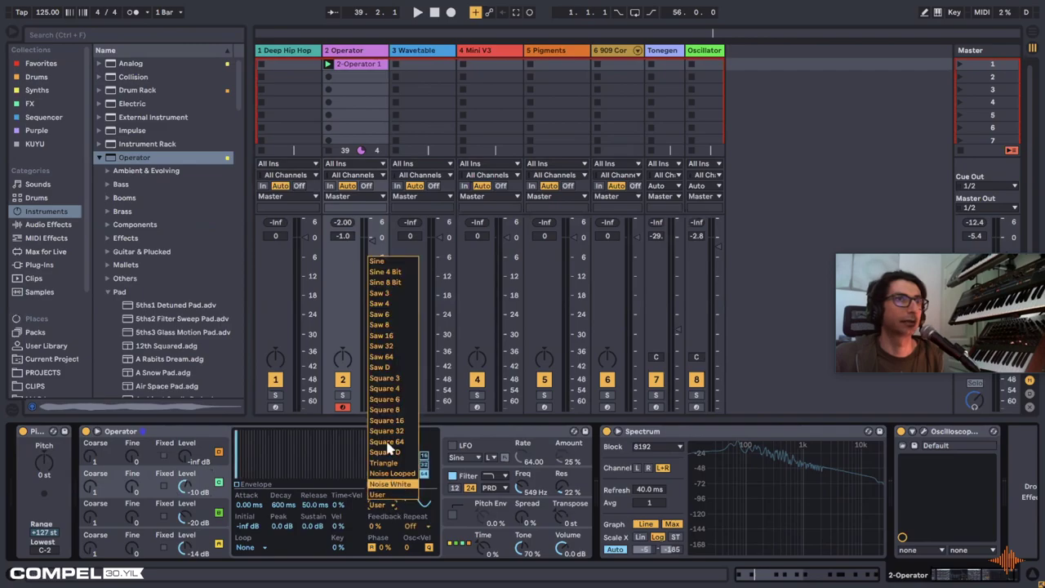
click(264, 447)
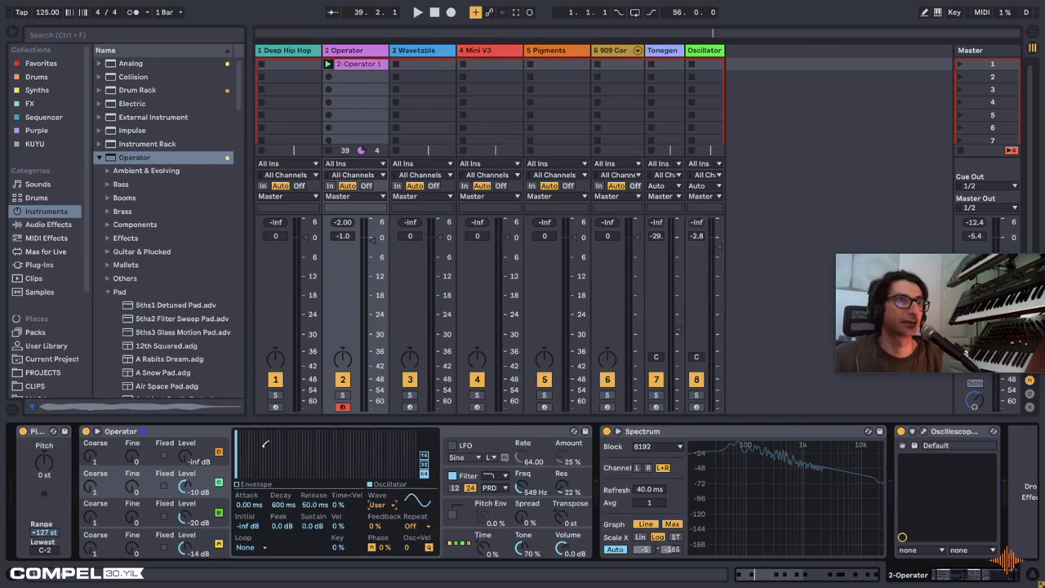
Step: Isolate oscillator C by switching off oscillators A, B and D, and raise its level to -8.9 dB
click(224, 553)
click(226, 457)
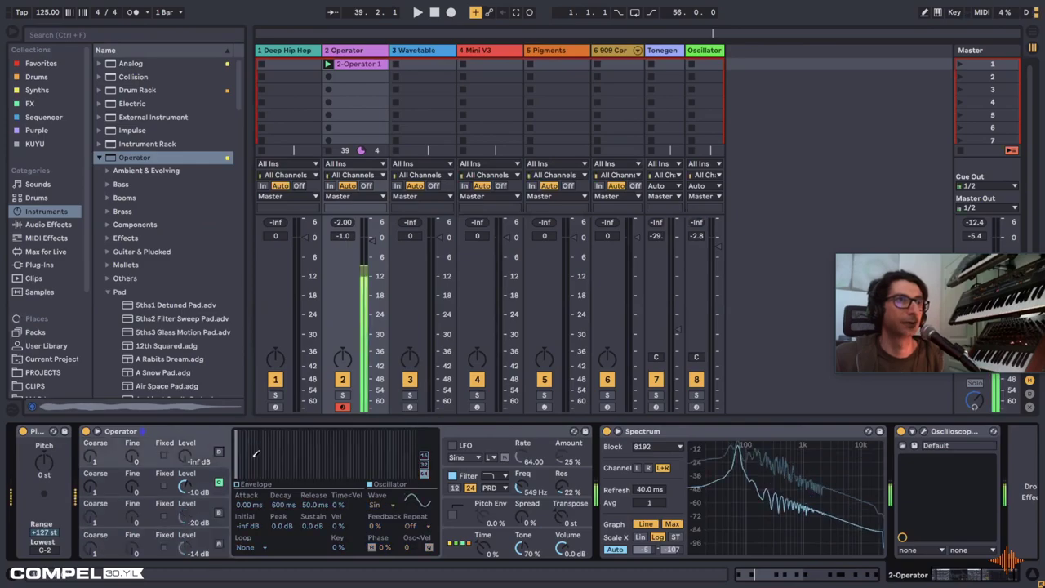
drag(186, 488, 186, 485)
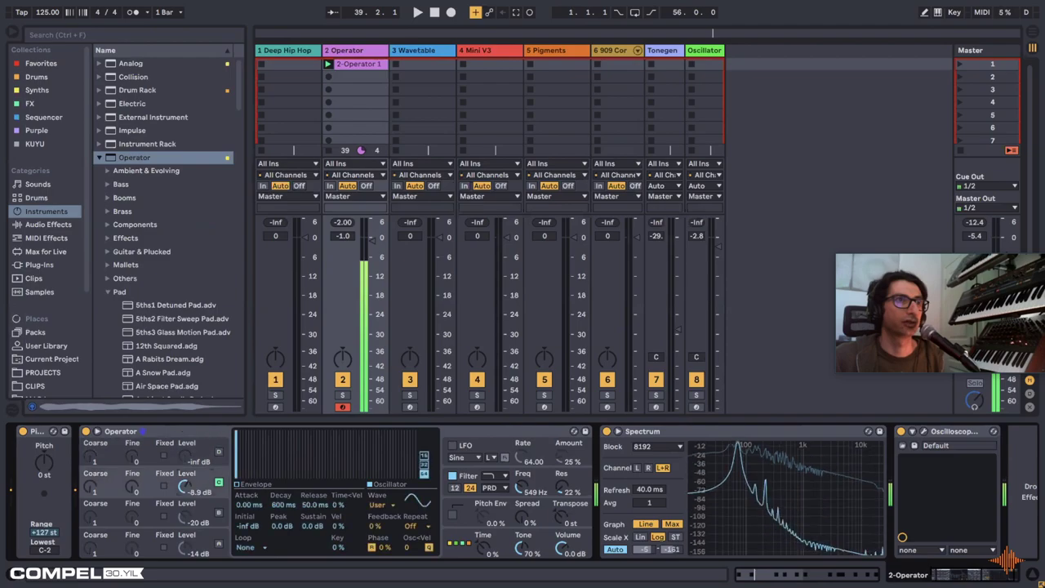
Step: Draw several separate low-order partials into oscillator C's User waveform and raise its level to -6.0 dB
click(263, 459)
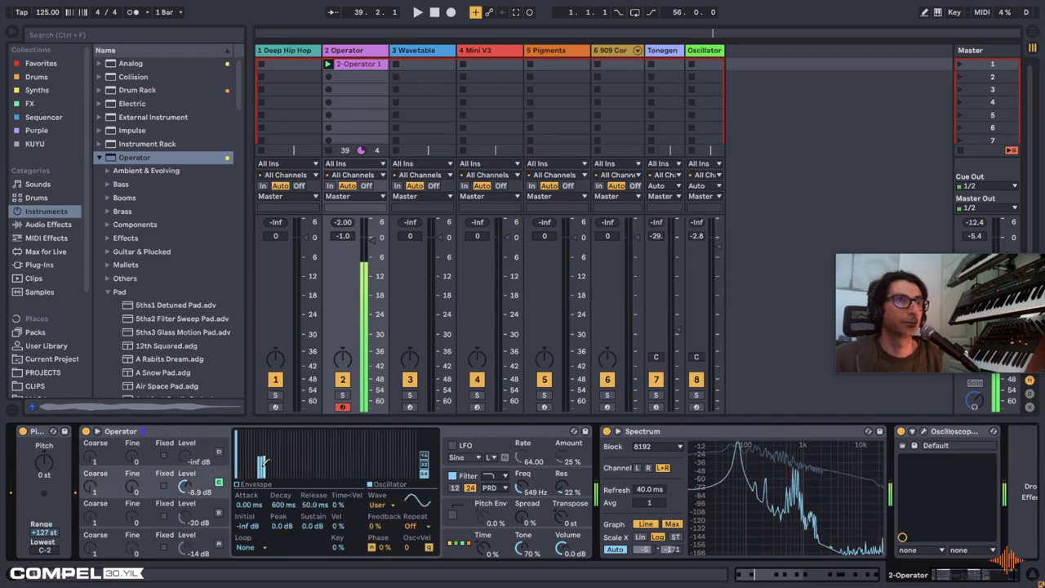
mouse_move(798, 498)
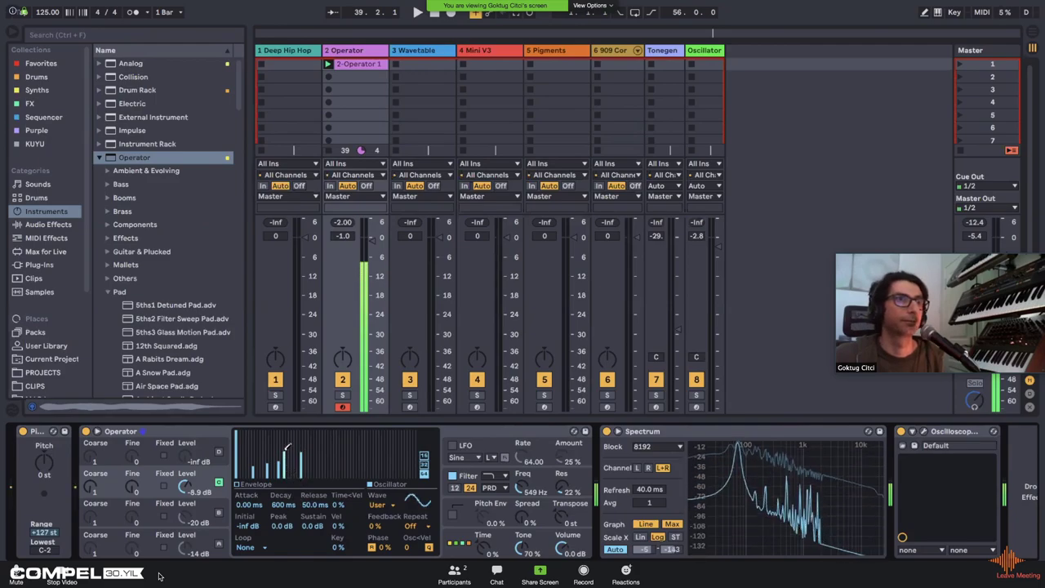
drag(186, 488, 186, 481)
Step: Switch oscillators B and A back on and open the filter frequency up to about 7.78 kHz
click(218, 513)
click(219, 544)
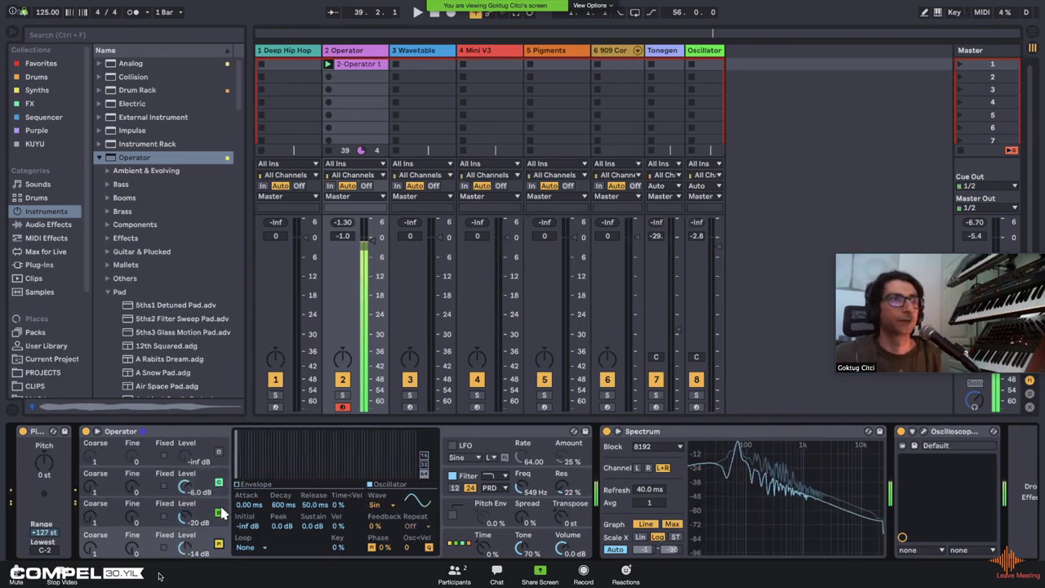
click(533, 471)
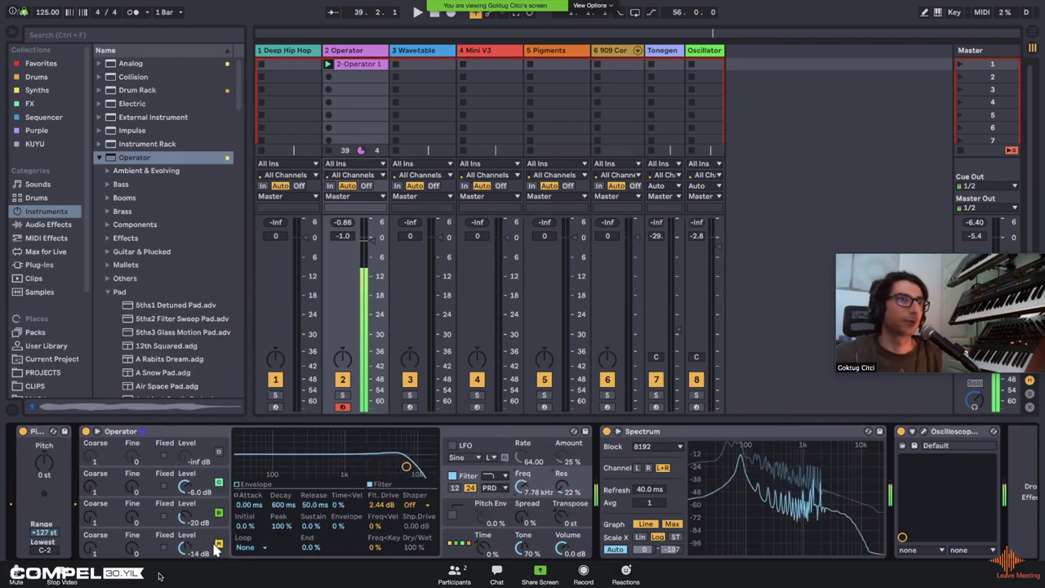
Step: Lower the filter frequency to 2.53 kHz and rebalance oscillator A to -16 dB and oscillator C to -9.2 dB
click(220, 548)
click(508, 490)
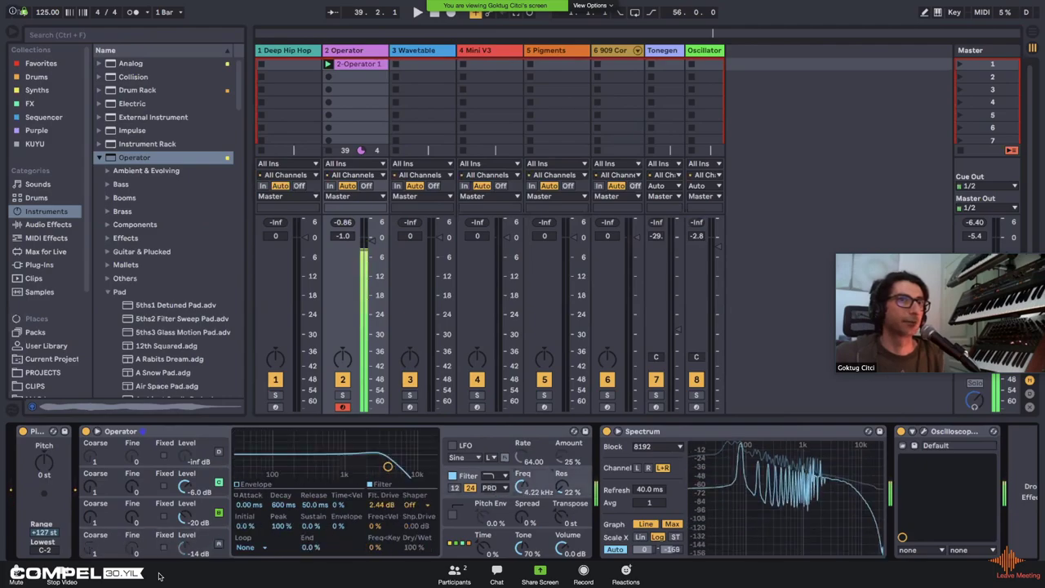
mouse_move(186, 550)
mouse_down()
mouse_move(186, 539)
mouse_move(186, 551)
mouse_up()
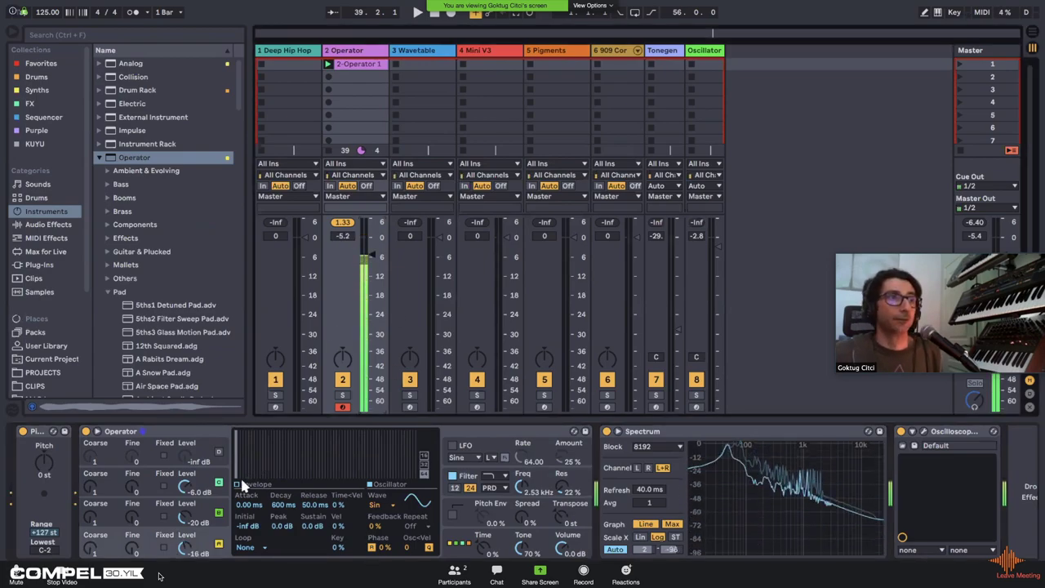
drag(186, 490, 186, 502)
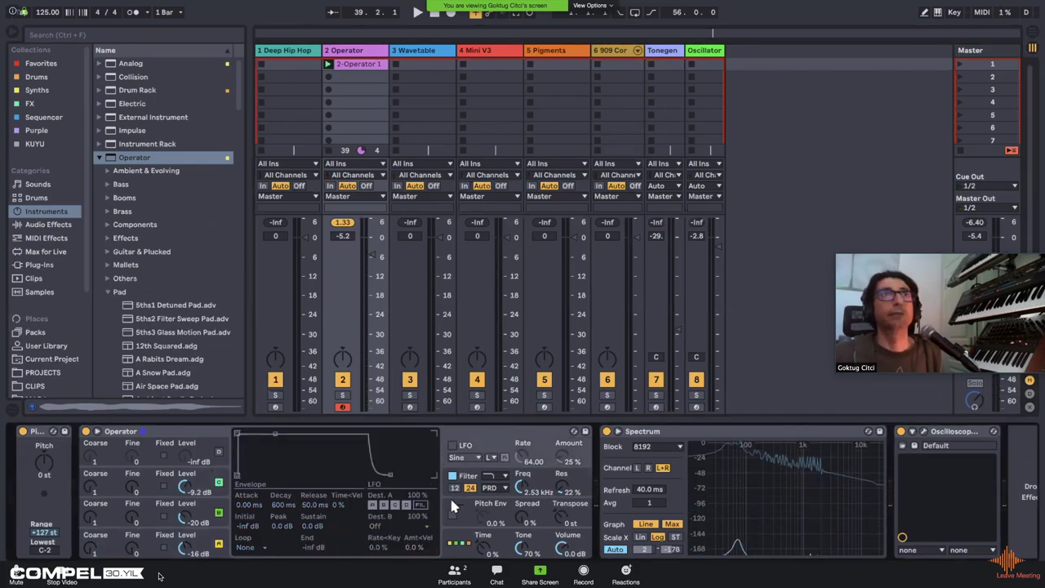
click(454, 446)
click(454, 445)
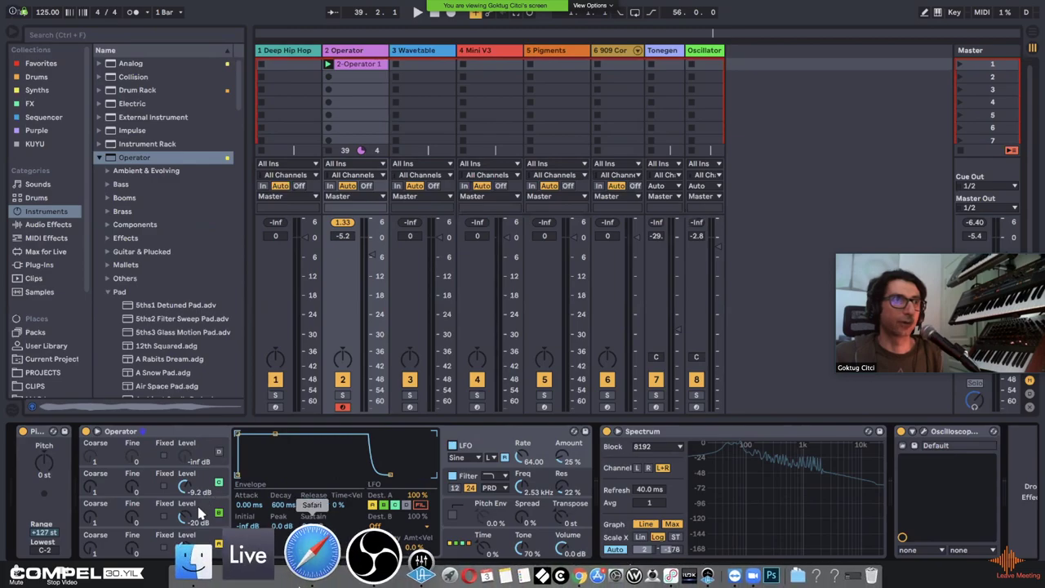
click(453, 446)
Step: Switch on oscillator D with coarse tuning 3, the Square D waveform and a level of -19 dB
click(218, 451)
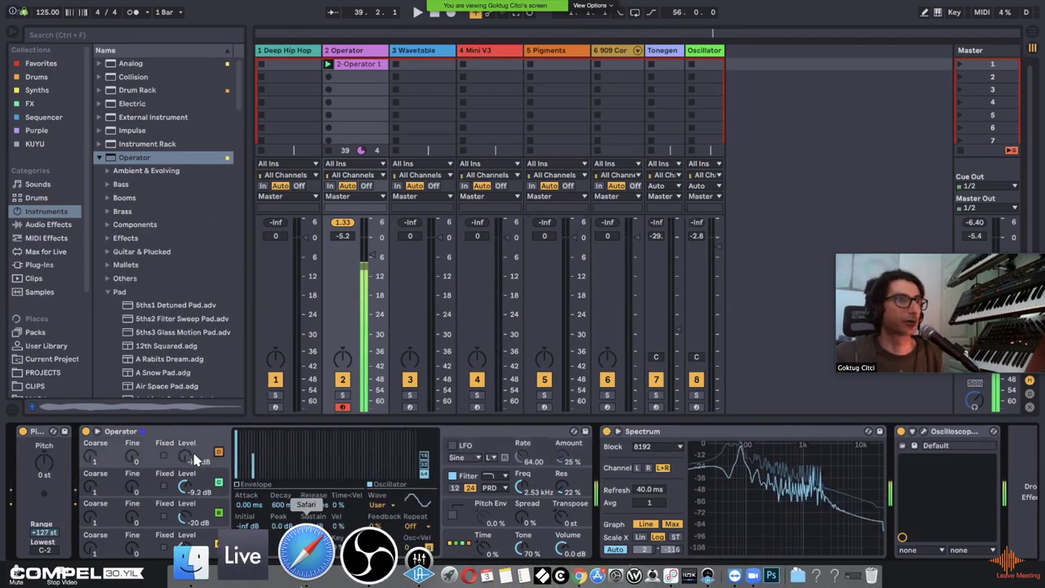
click(379, 505)
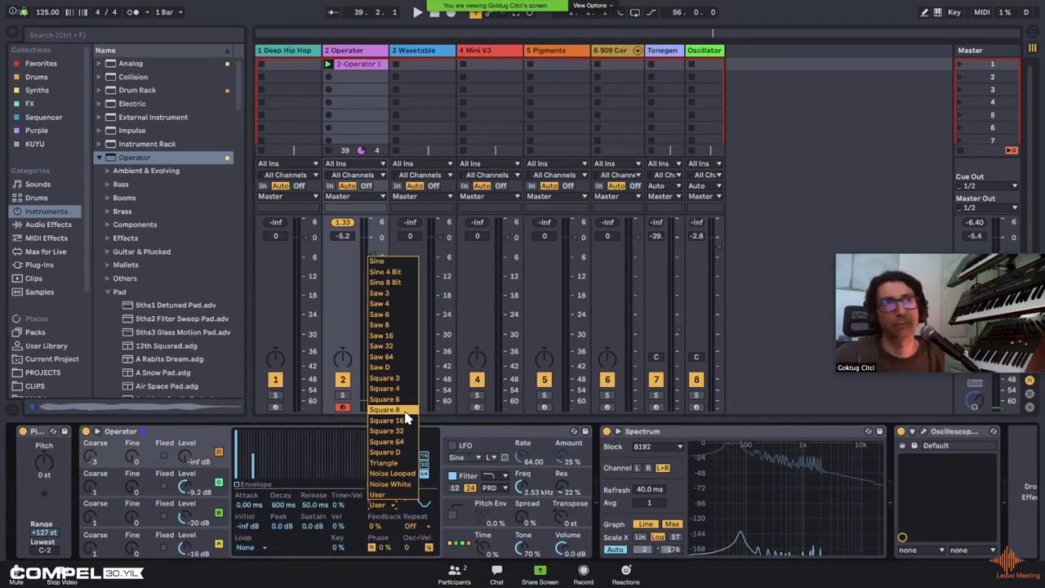
click(396, 451)
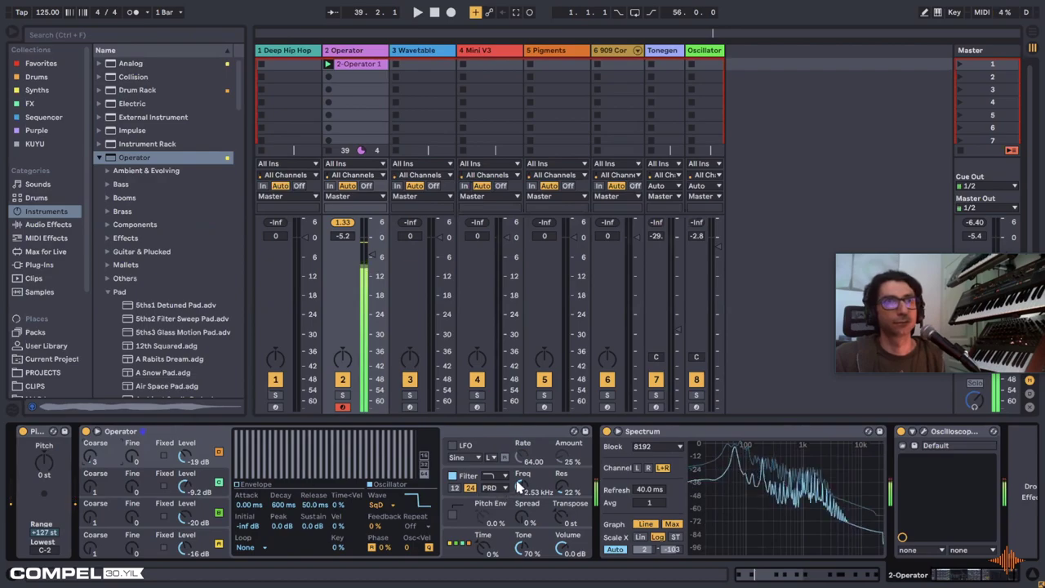
Step: Set the filter frequency to 825 Hz with 26% resonance and enable the LFO
drag(527, 488, 527, 510)
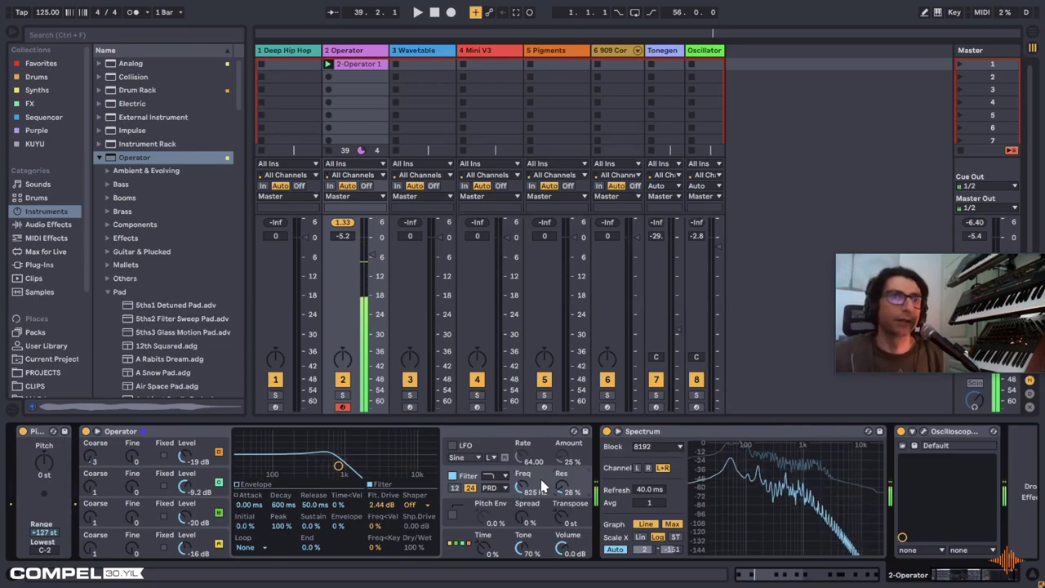
click(459, 451)
click(453, 446)
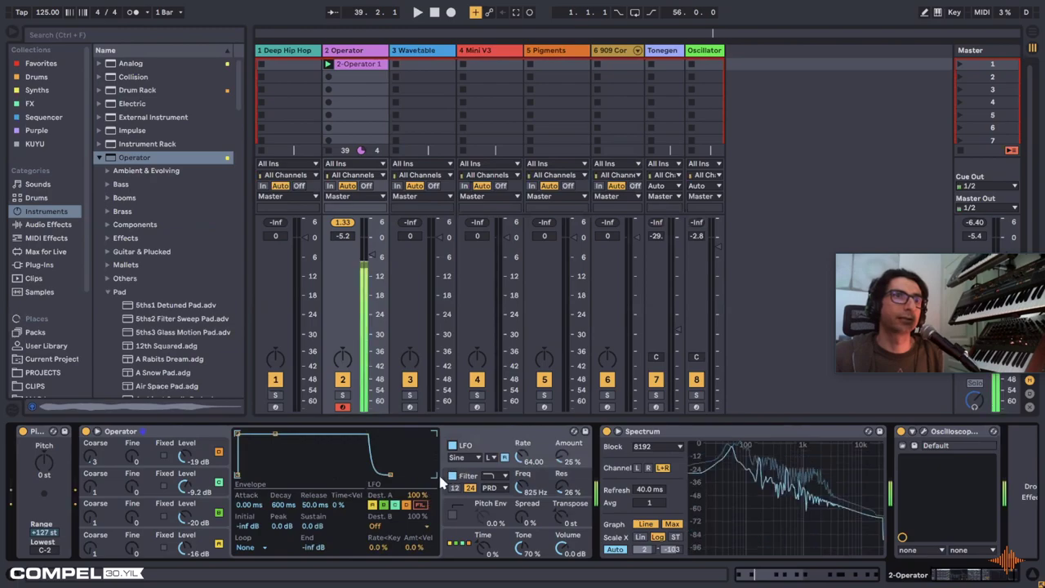
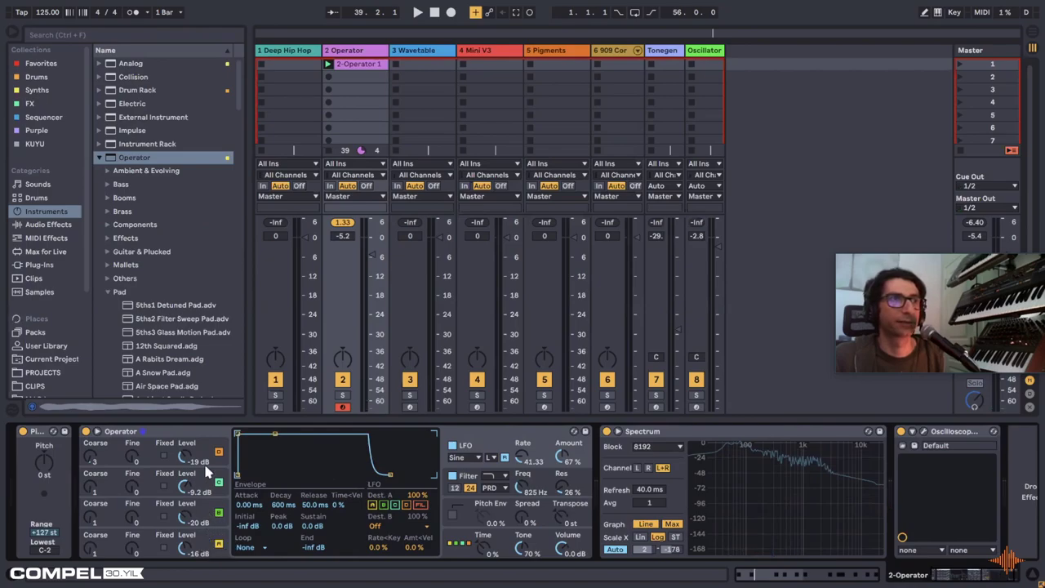
Step: Toggle oscillator D as an LFO destination, and set the LFO rate to 92.73 with an amount of 13%
click(406, 505)
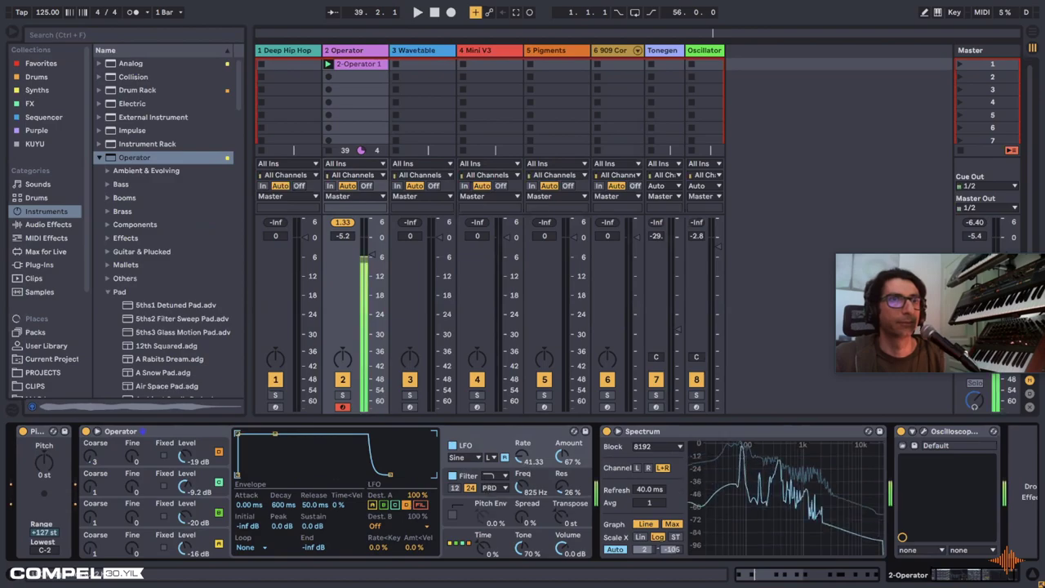
drag(522, 458, 522, 447)
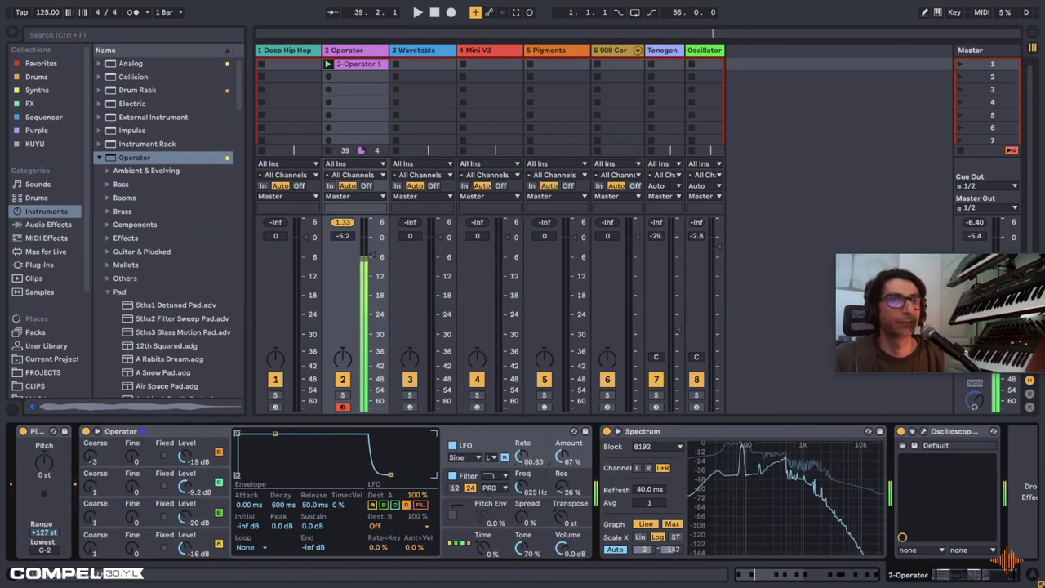
scroll(522, 461, up, 3)
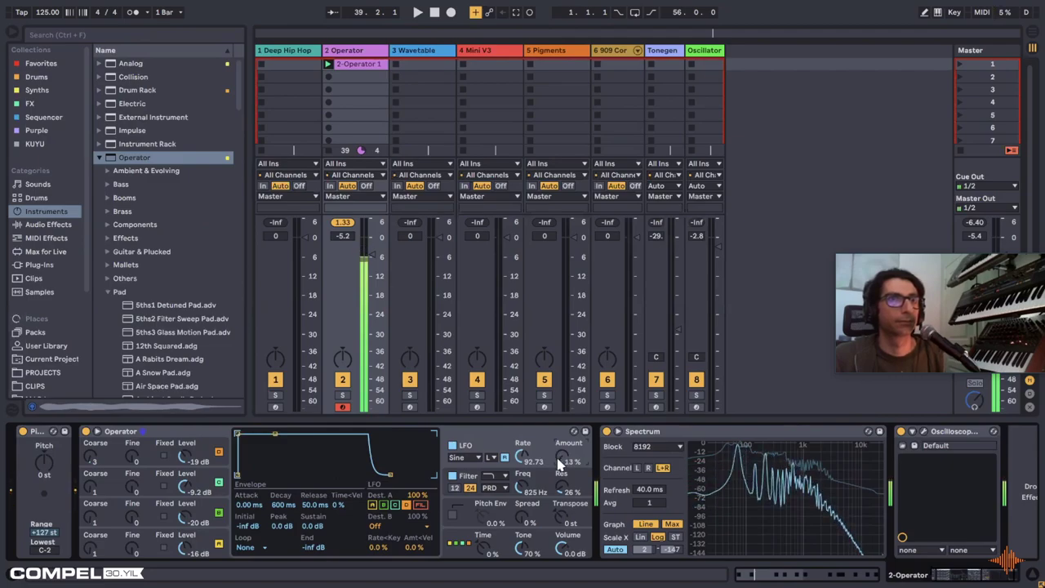
Step: Toggle the filter as an LFO destination, lower the filter frequency to 708 Hz and set the LFO amount to 11%
click(420, 505)
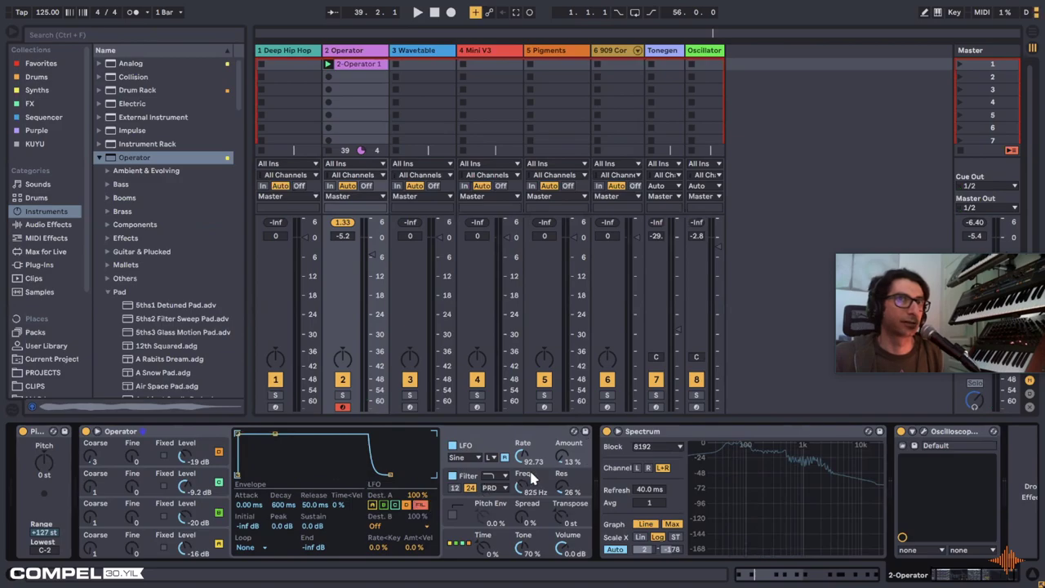
drag(520, 487, 520, 492)
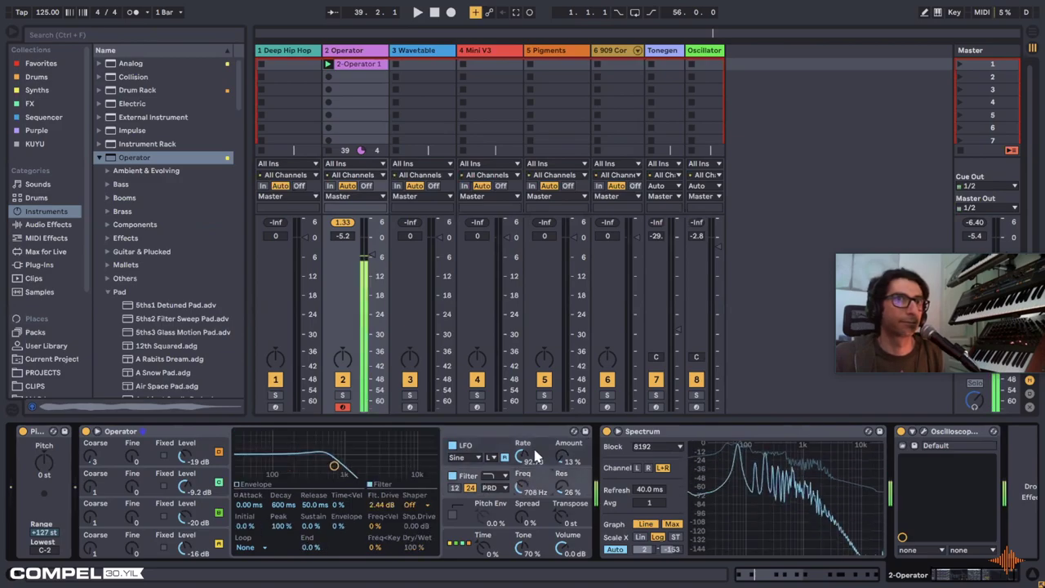
drag(555, 459, 555, 456)
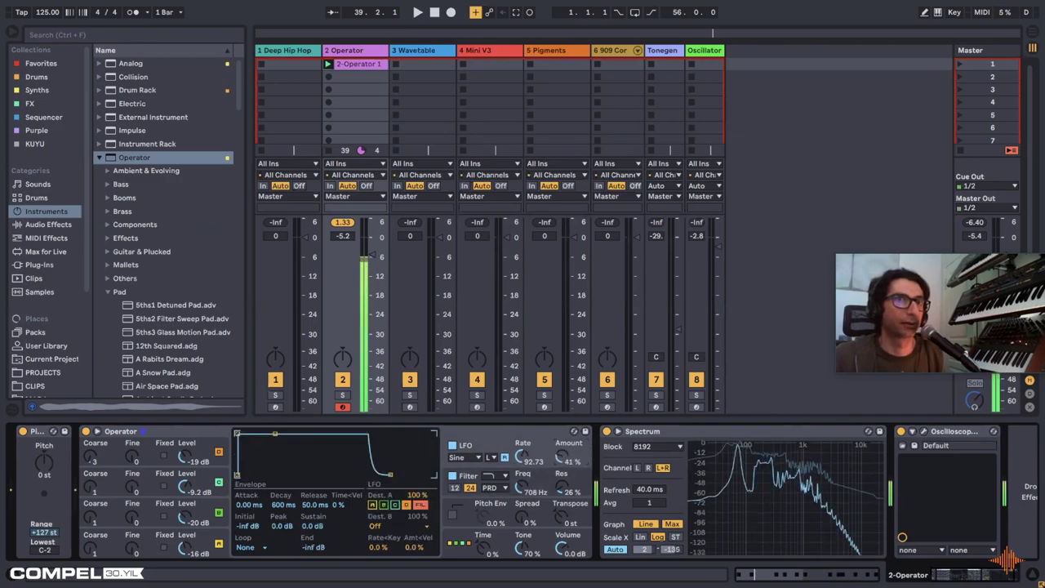
key(Delete)
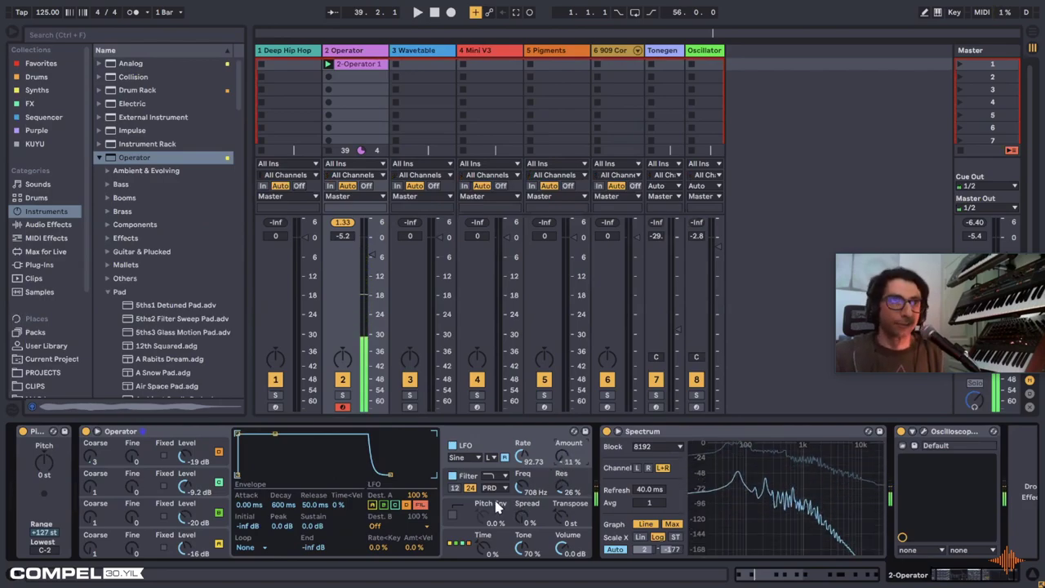
Step: Route the LFO's destination B to Time, and set the LFO amount to 16% and the global Time to 50%
click(385, 525)
click(385, 525)
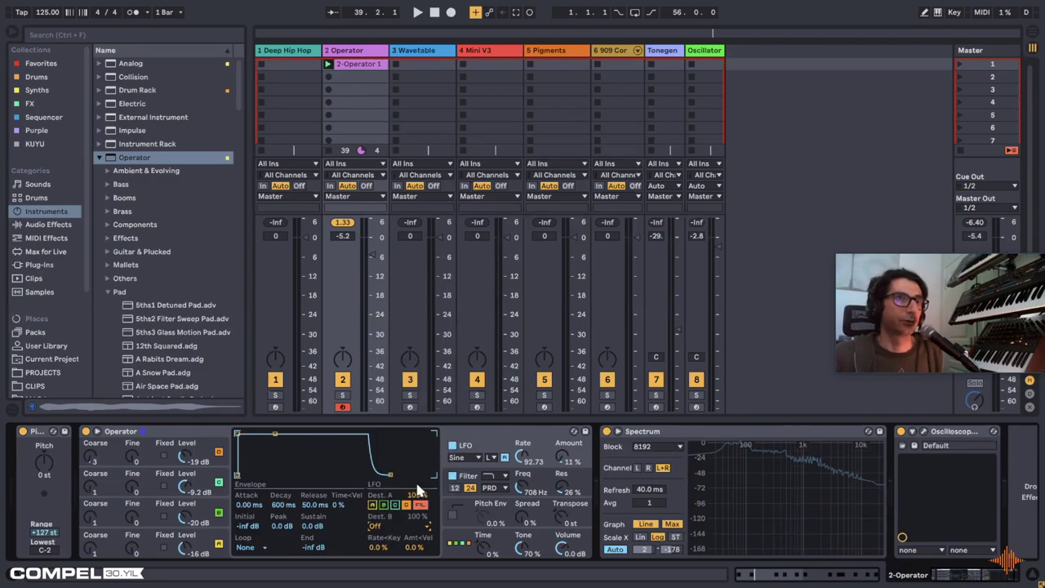
click(372, 527)
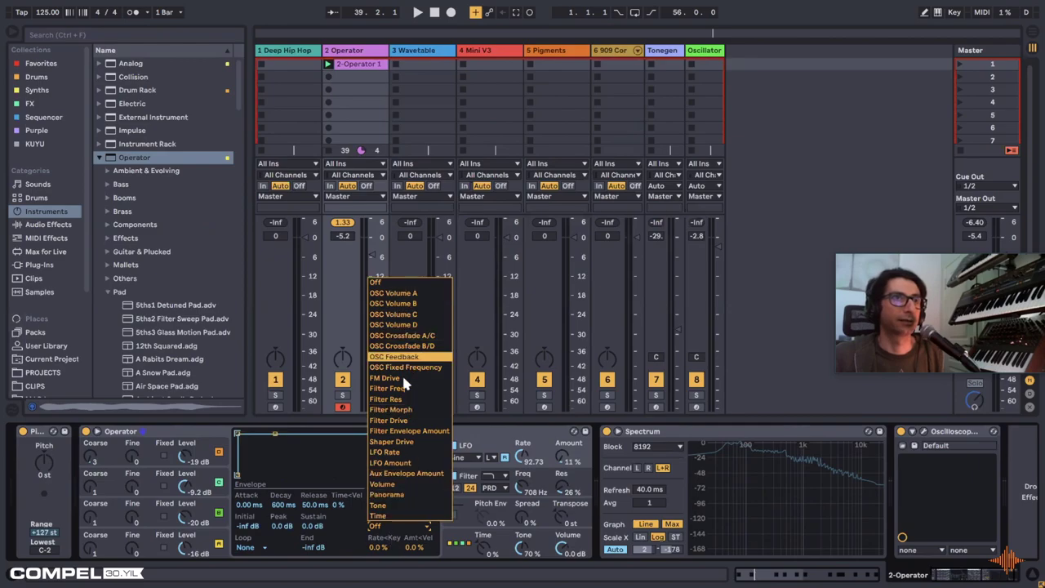
click(391, 515)
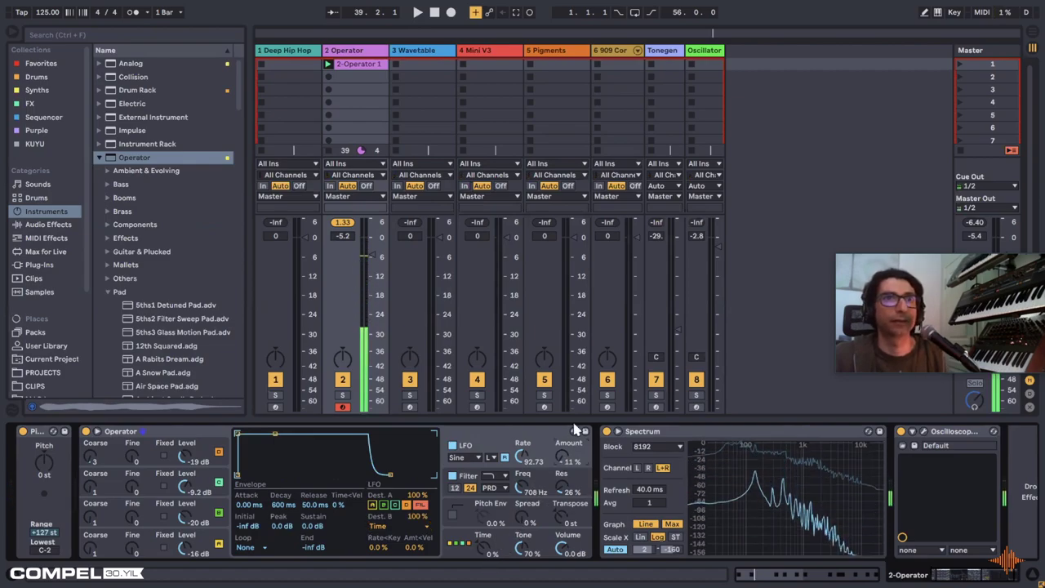
mouse_move(564, 458)
mouse_down()
mouse_move(569, 452)
mouse_move(569, 477)
mouse_up()
Step: Change the LFO's destination B to Shaper Drive
click(388, 521)
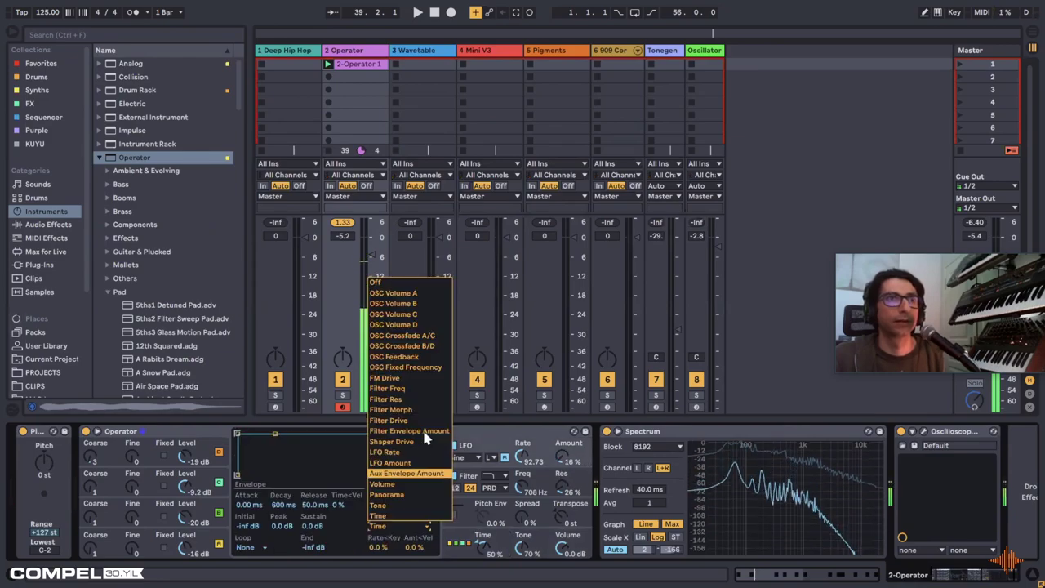
click(418, 445)
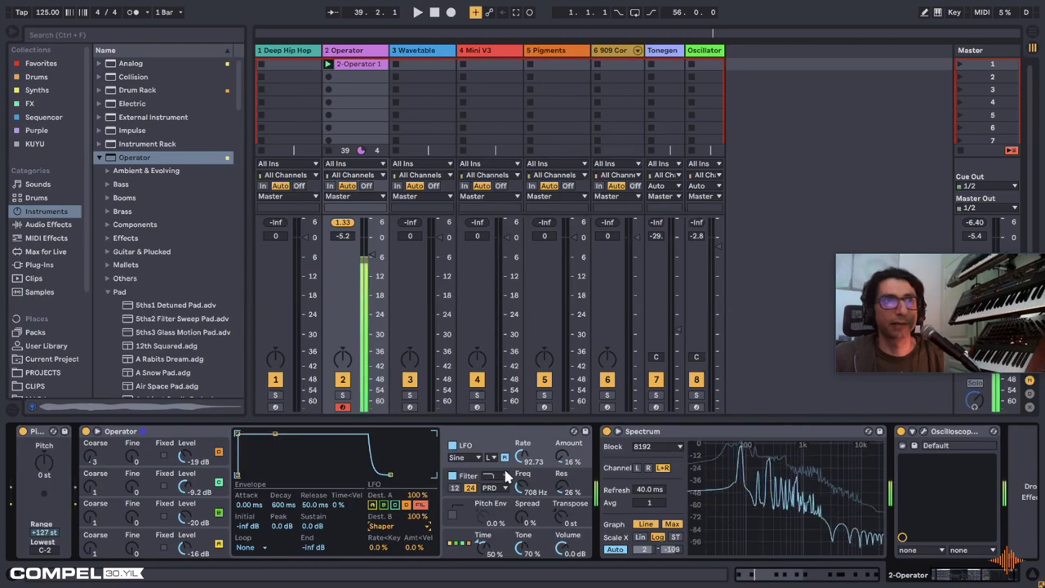
click(396, 523)
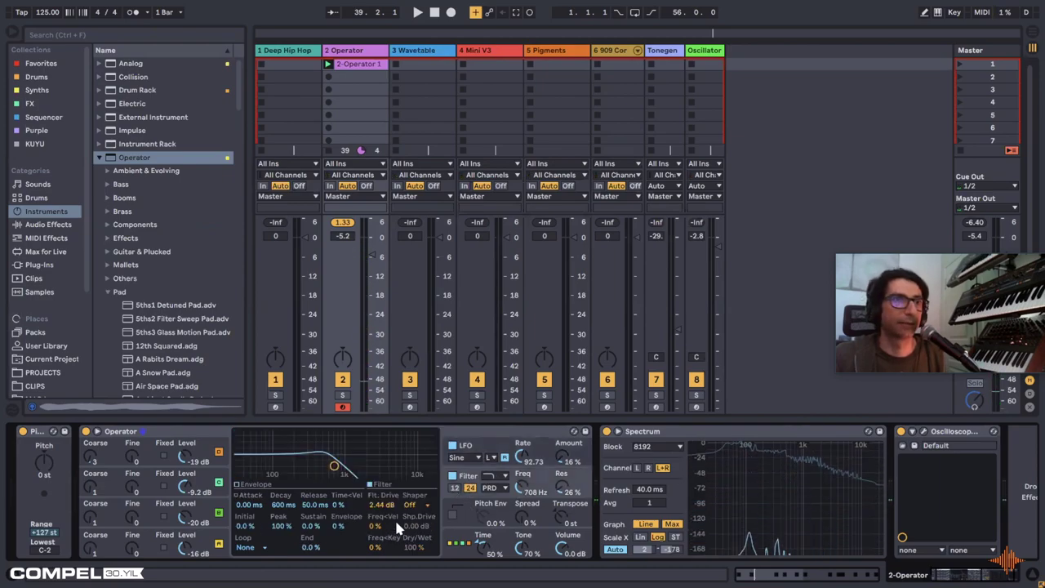
Step: Raise the filter drive to 2.81 dB, audition the Soft shaper and set the filter shaper to Hard
click(414, 505)
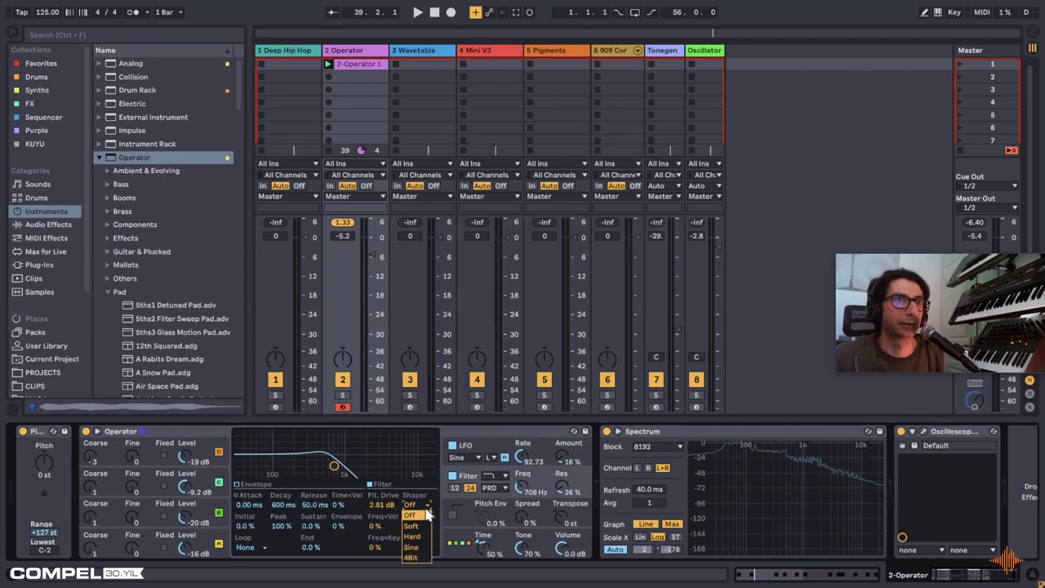
click(413, 525)
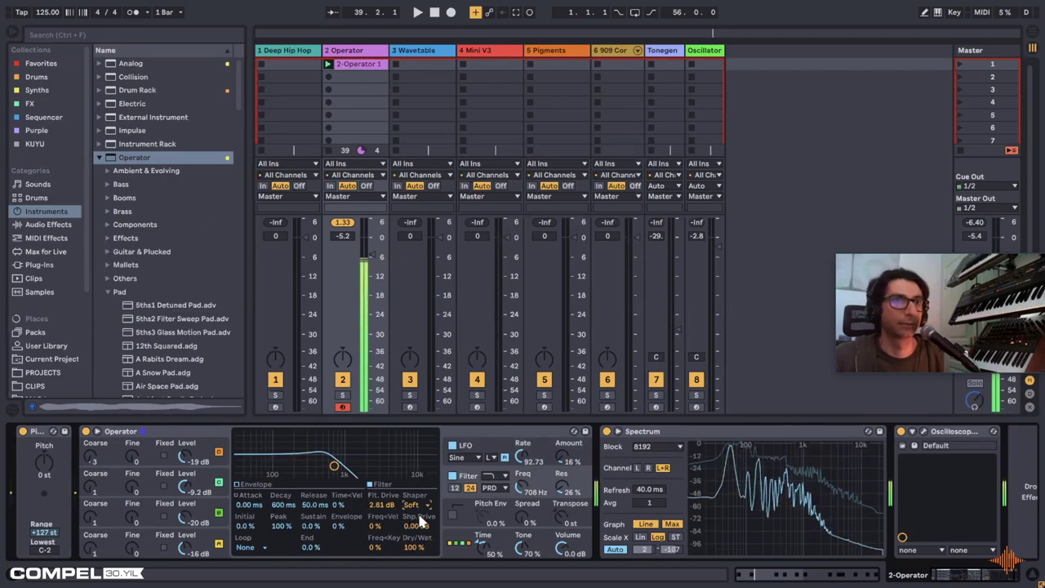
click(413, 505)
click(416, 537)
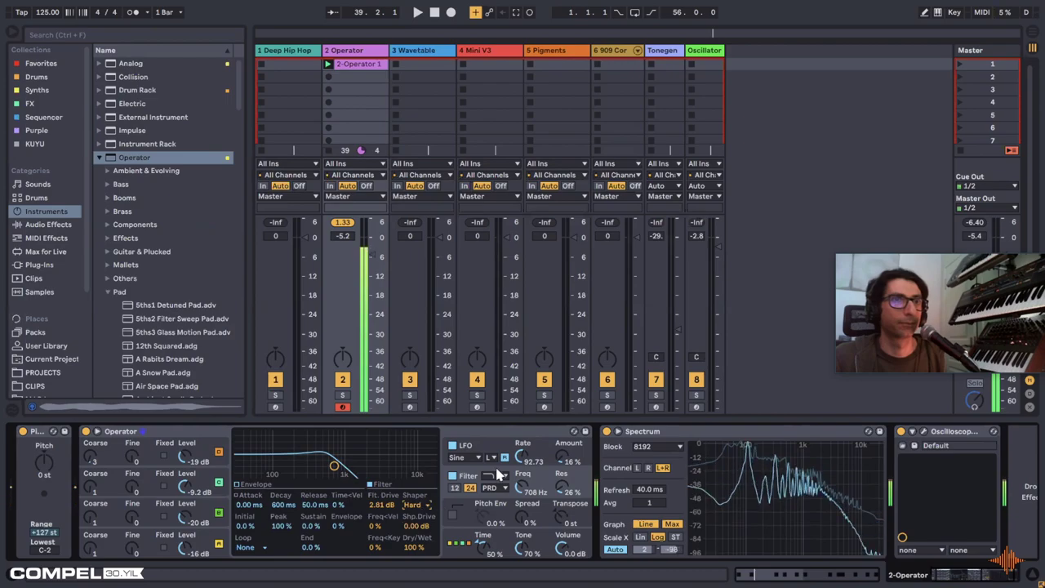
Step: Set the LFO amount to 9.5% and the LFO rate to 65.52
click(557, 457)
drag(523, 457, 523, 482)
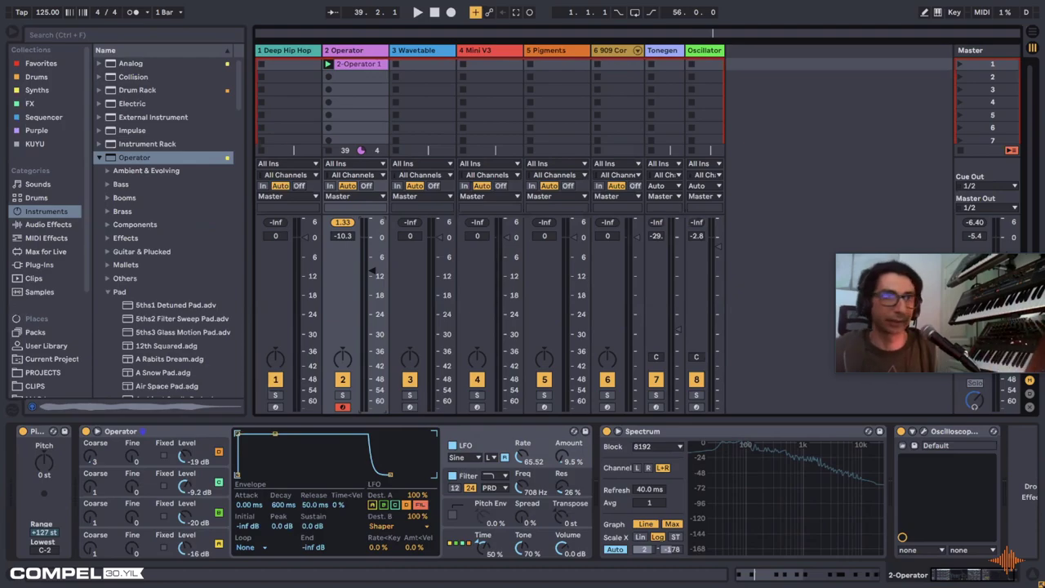
Step: Set Operator's Spread to 57% and lower its output volume to -9.2 dB
click(527, 522)
drag(526, 522, 522, 520)
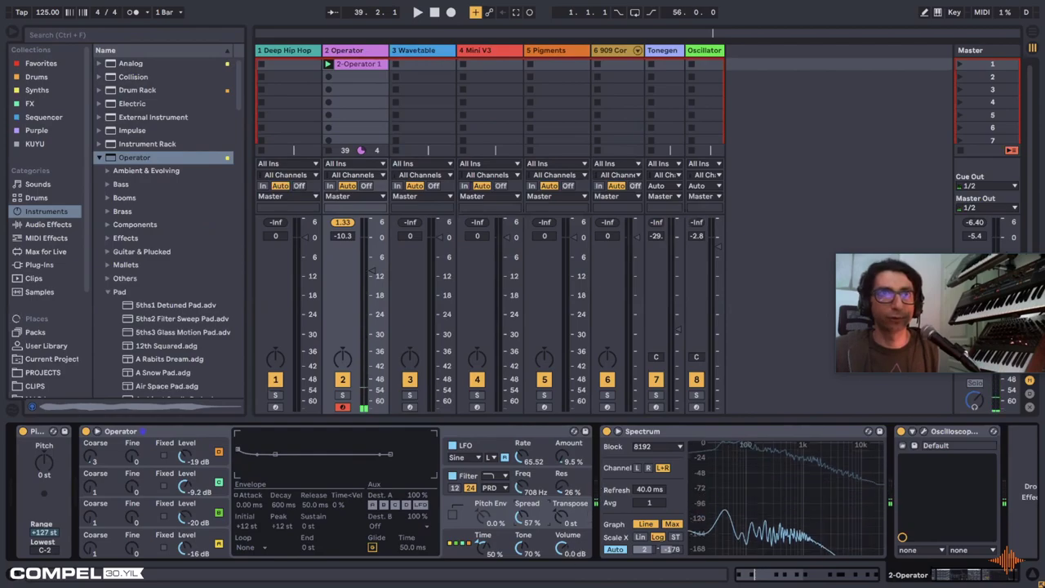
drag(569, 554, 569, 565)
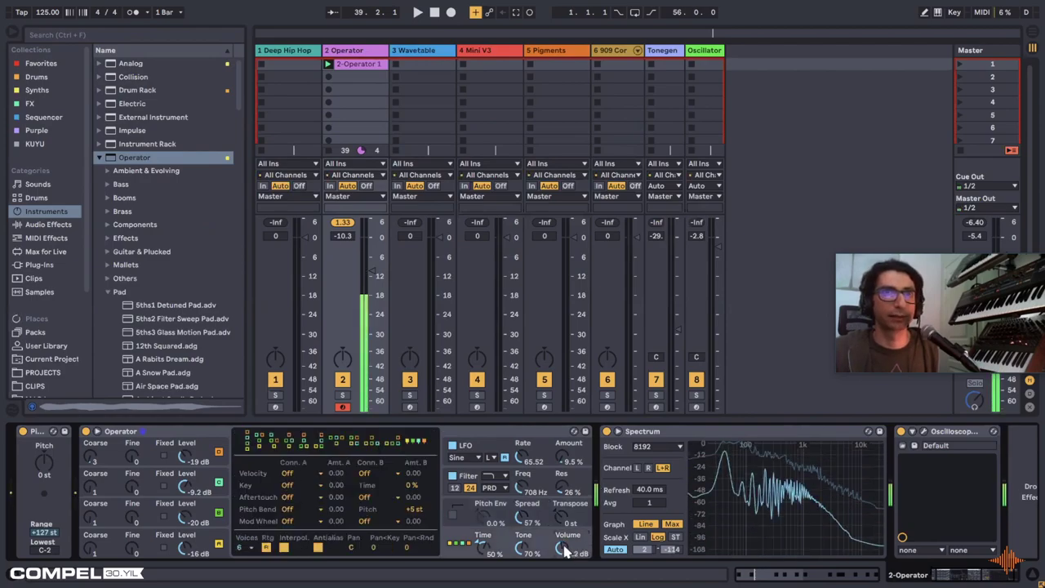
Step: Display the filter settings and examine the waveform in the Oscilloscope's plug-in window, closing the window when done
click(501, 487)
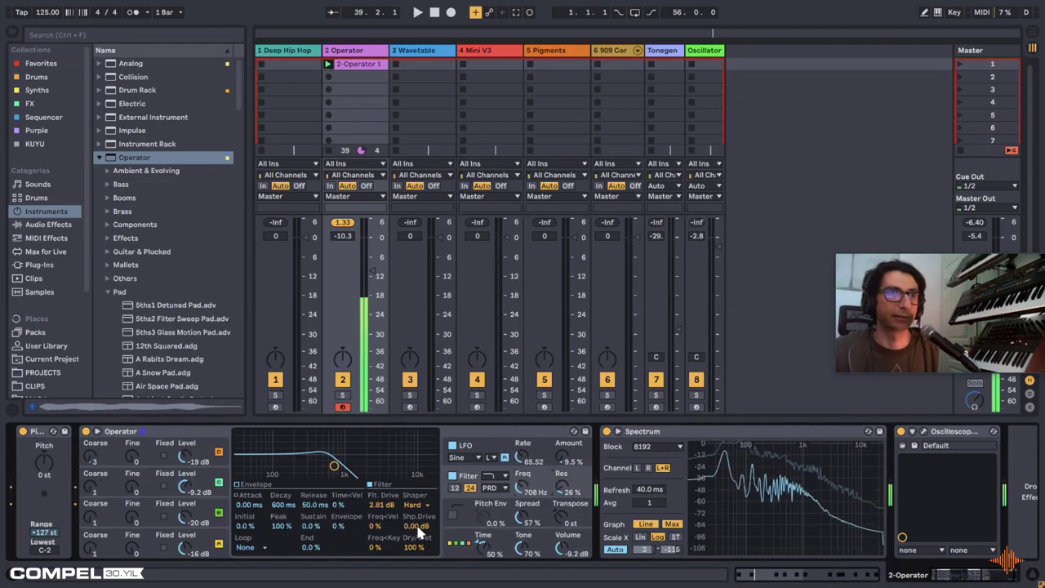
click(924, 433)
mouse_move(771, 268)
mouse_down()
mouse_move(753, 292)
mouse_move(757, 268)
mouse_up()
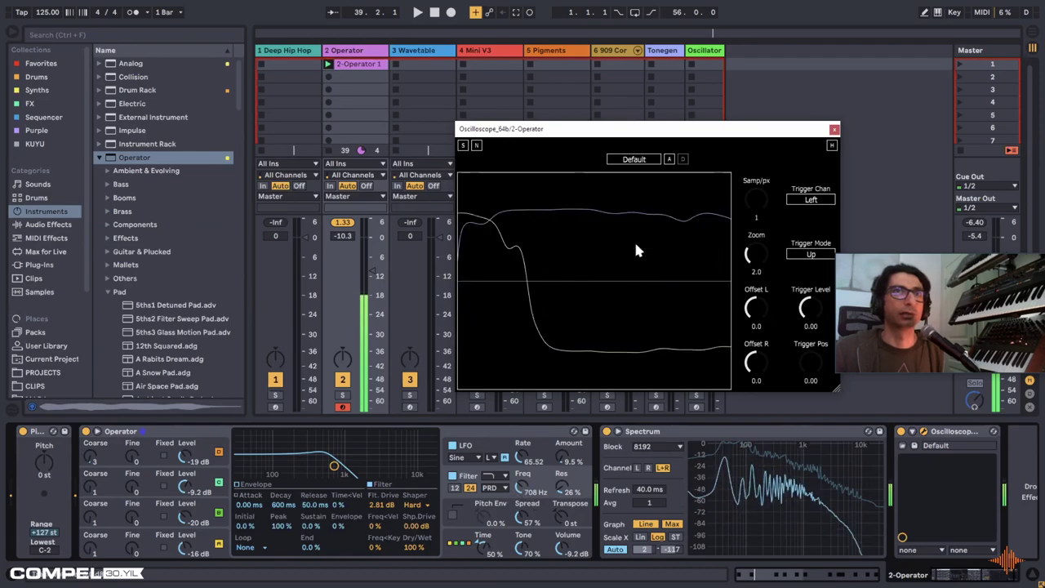
click(833, 131)
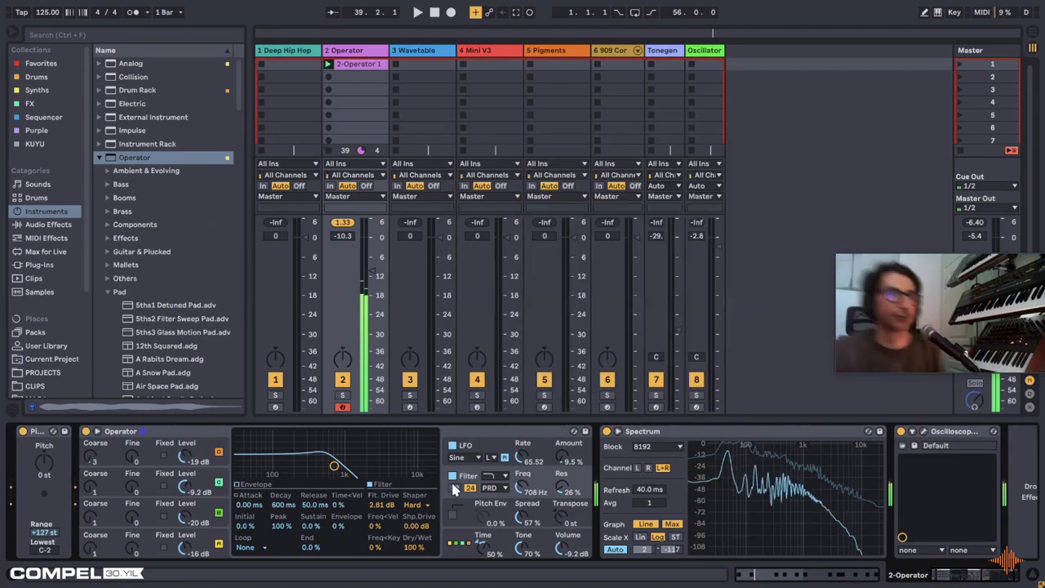
Step: Sweep the filter frequency up to 7.39 kHz, check the filter circuit types with PRD kept, and set the frequency to 1.06 kHz
drag(522, 488, 523, 433)
click(500, 487)
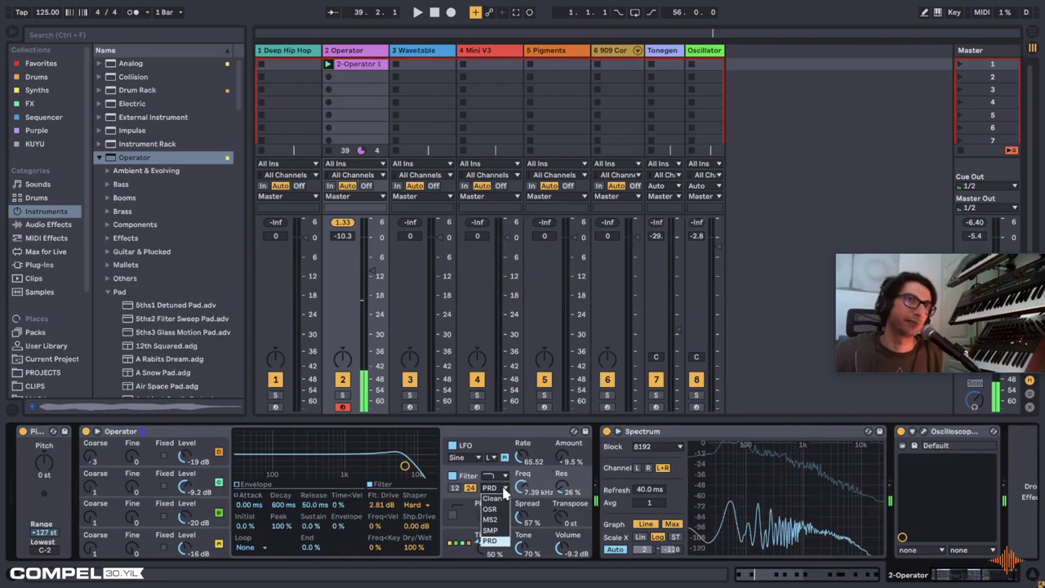
click(503, 487)
click(503, 487)
click(527, 487)
drag(527, 488, 527, 519)
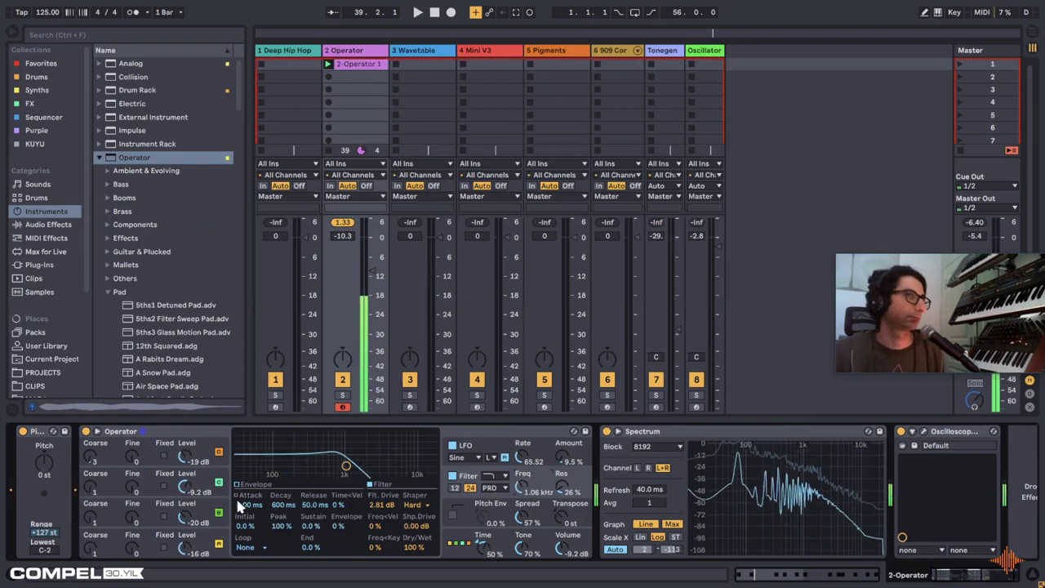
Step: Inspect Operator's global modulation settings and the harmonics of oscillators B and D
click(156, 436)
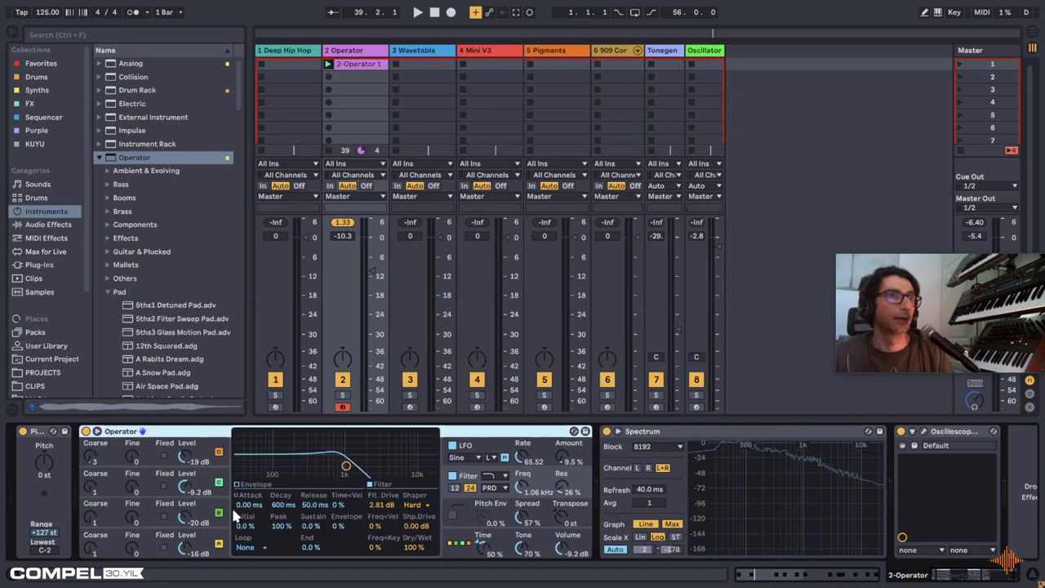
click(464, 557)
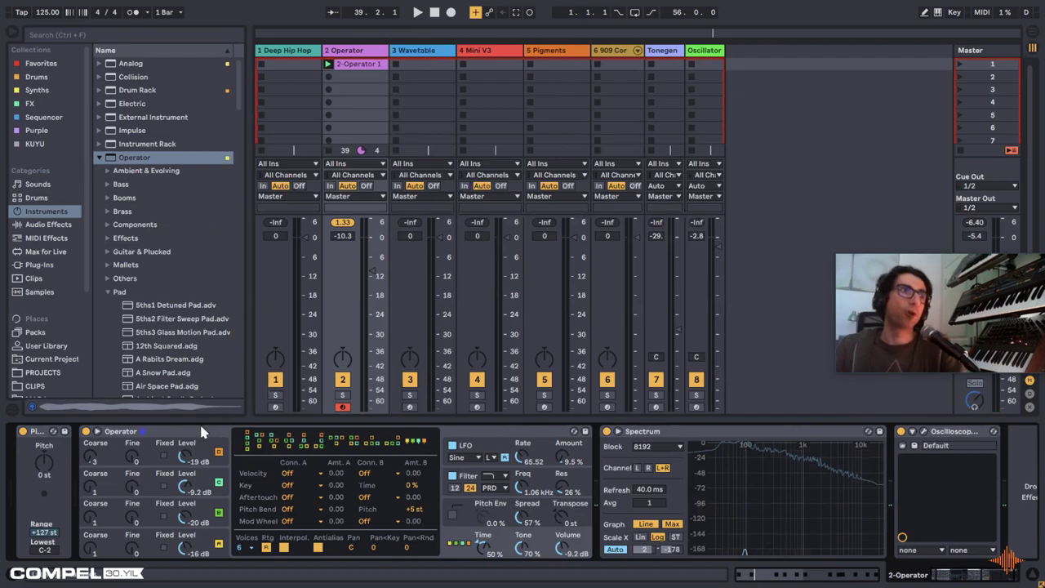
click(200, 445)
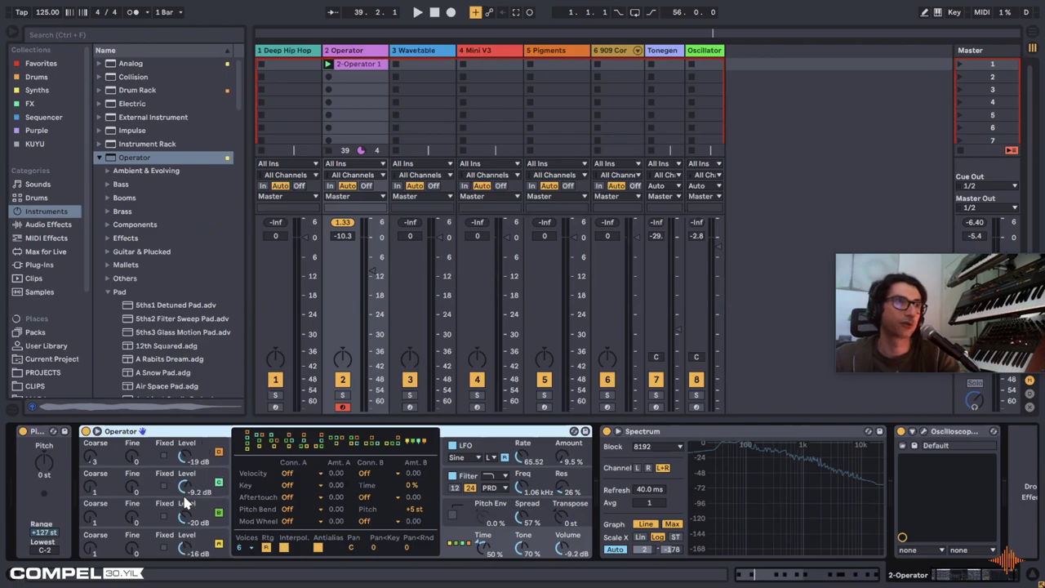
click(193, 522)
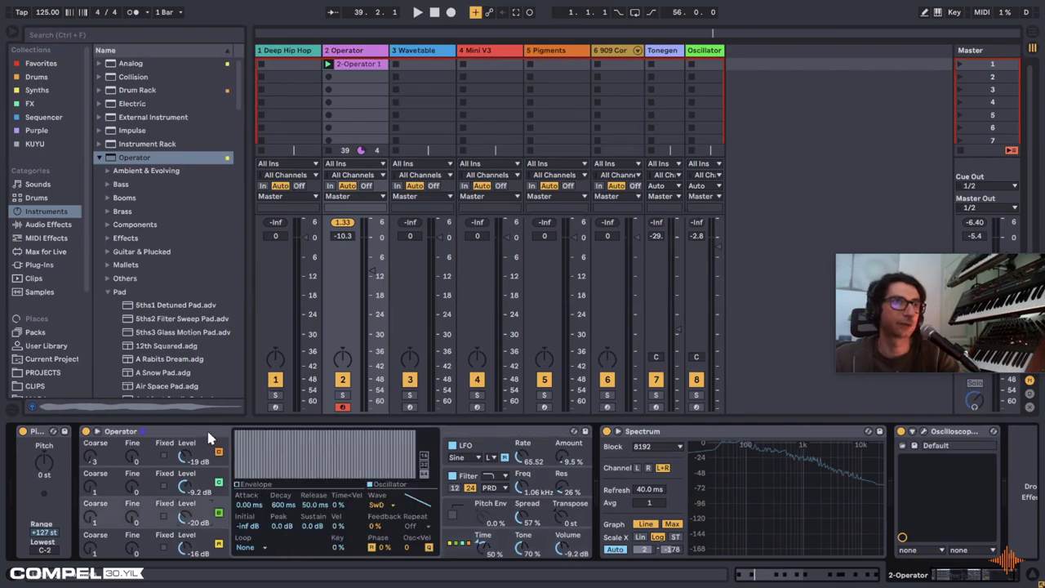
click(121, 452)
click(115, 448)
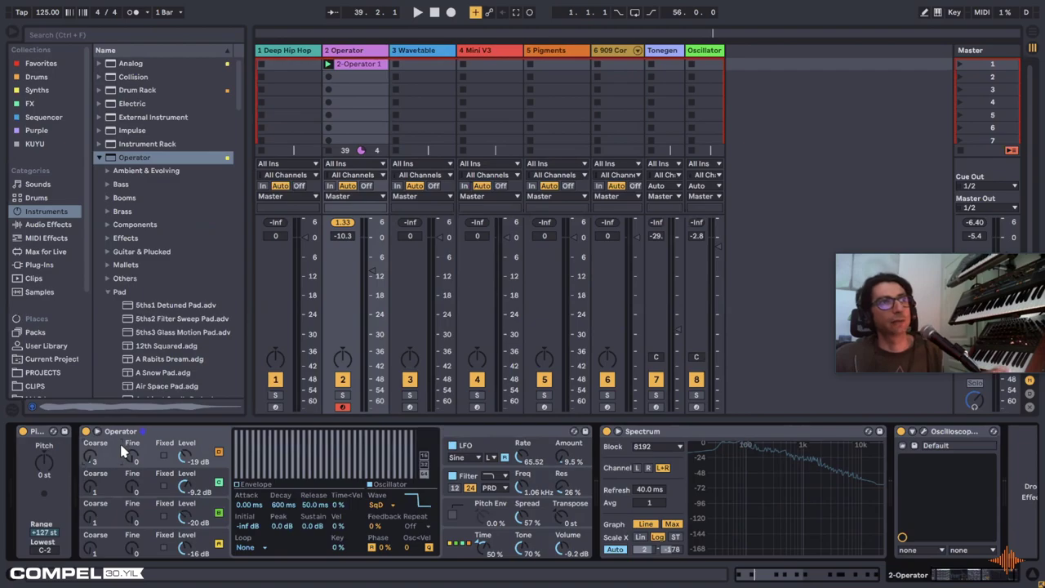
Step: Set the Coarse tuning of oscillator C to 5, oscillator B to 11 and oscillator A to 2
drag(91, 487, 95, 514)
click(95, 522)
drag(91, 553, 91, 558)
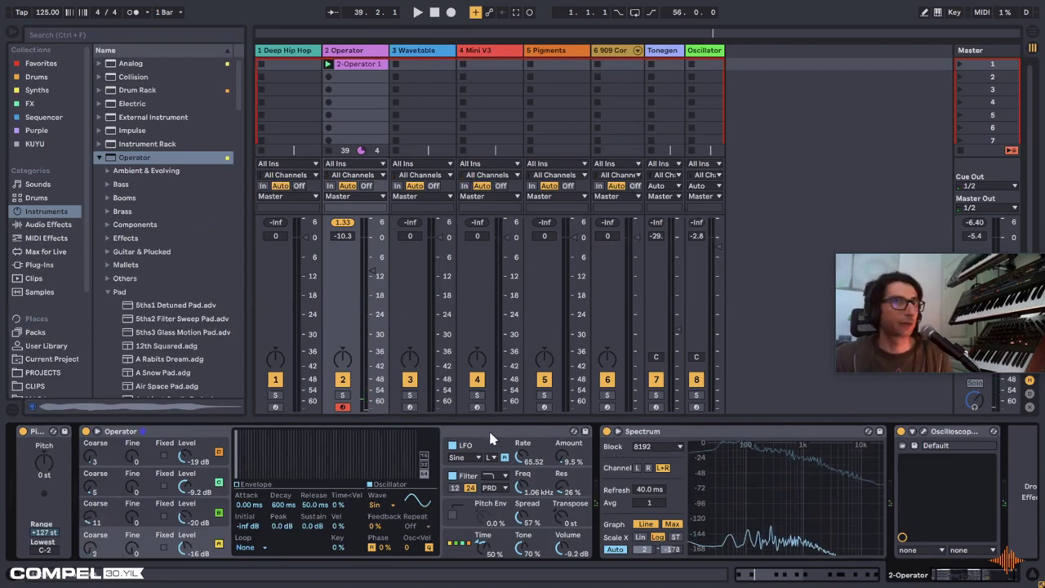
Step: Try the diamond-shaped algorithm in Operator's global settings, and set the algorithm to the serial stack of all four oscillators
click(483, 502)
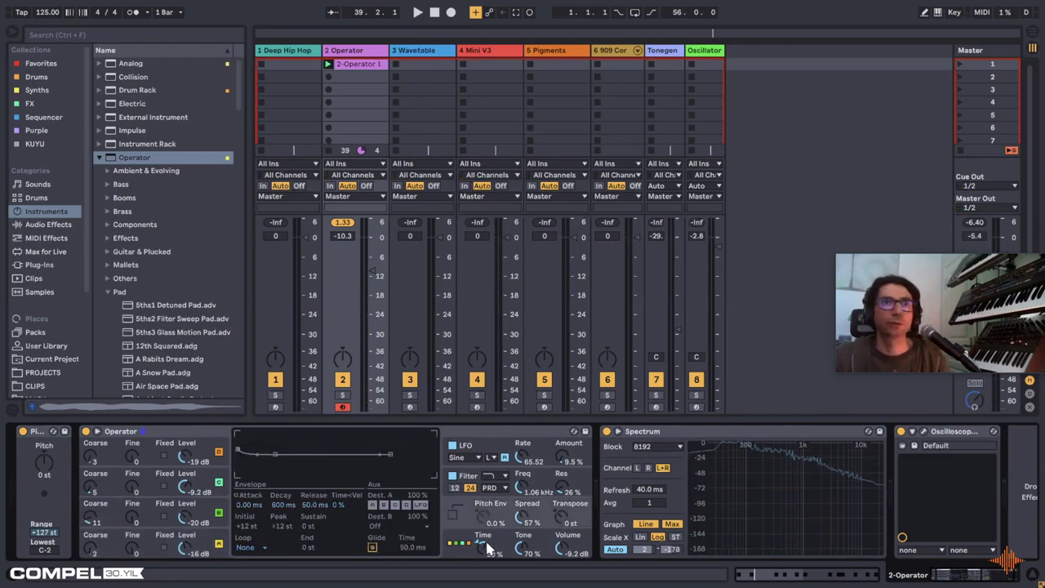
click(518, 540)
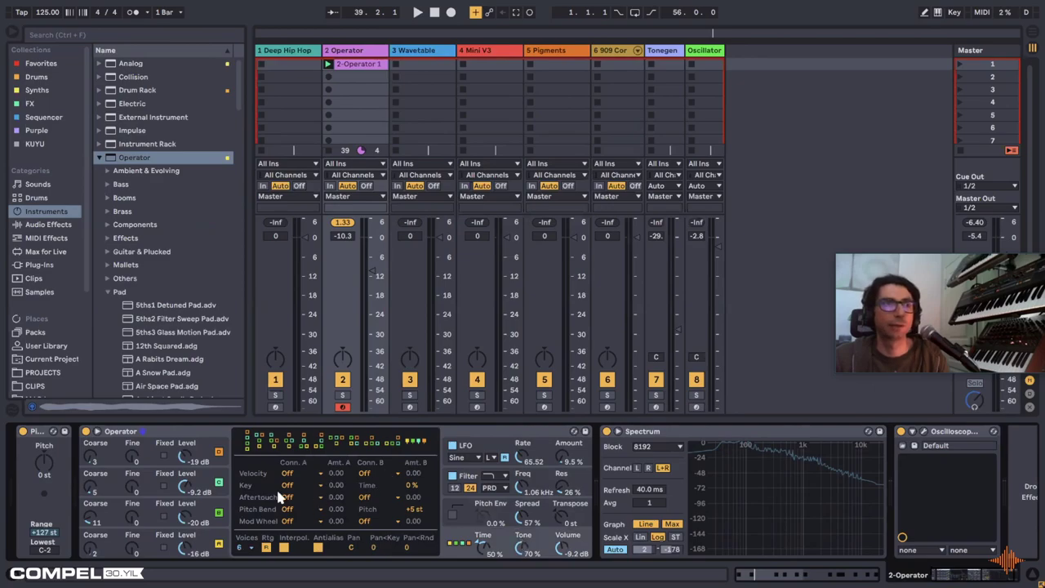
click(248, 445)
click(417, 441)
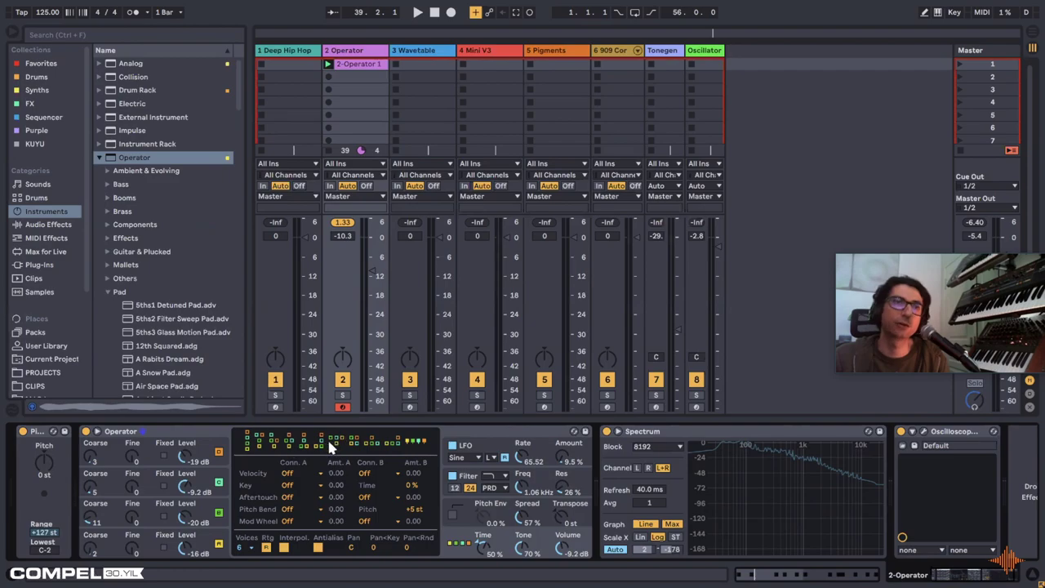
click(290, 444)
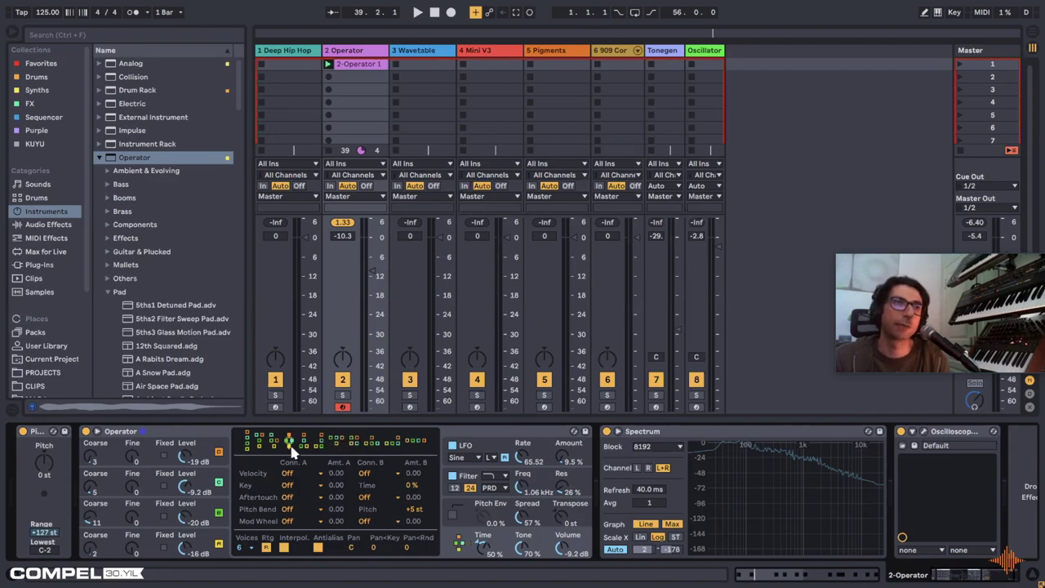
click(247, 446)
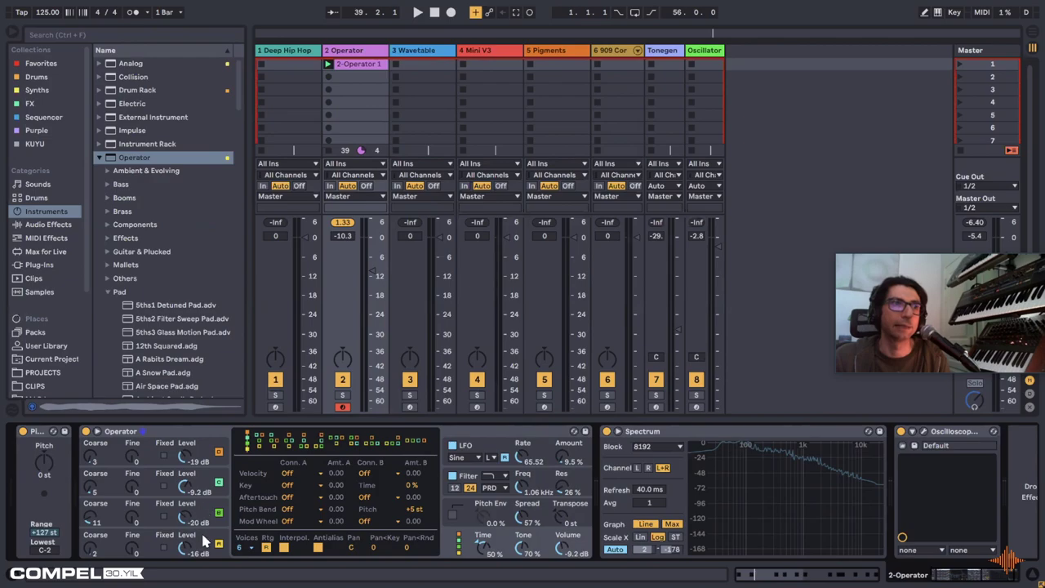
Step: Browse Operator's Bass presets in hot-swap mode and preview Basic Sinelike and Axis Dub
key(q)
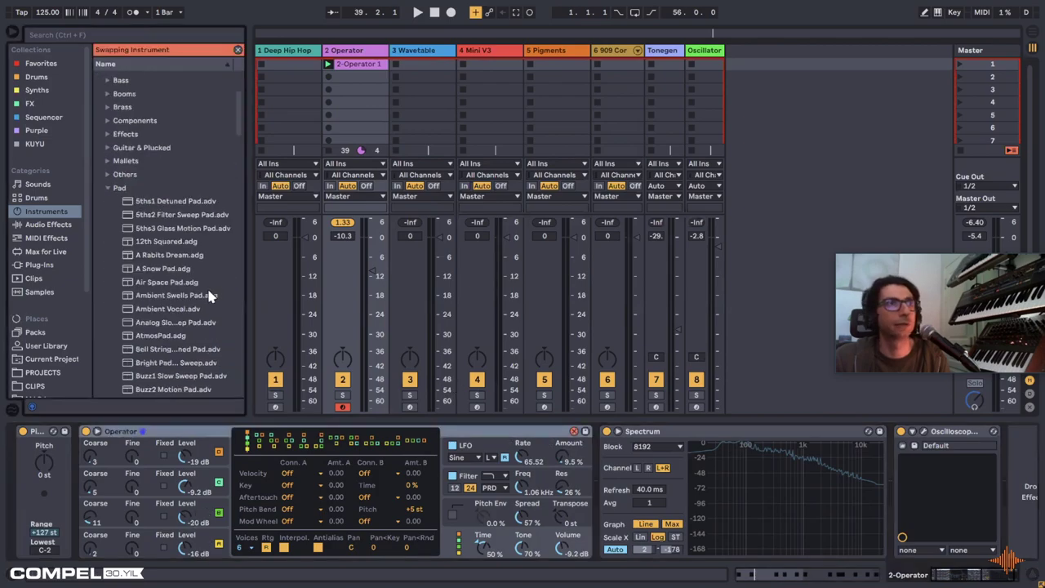
scroll(172, 253, up, 3)
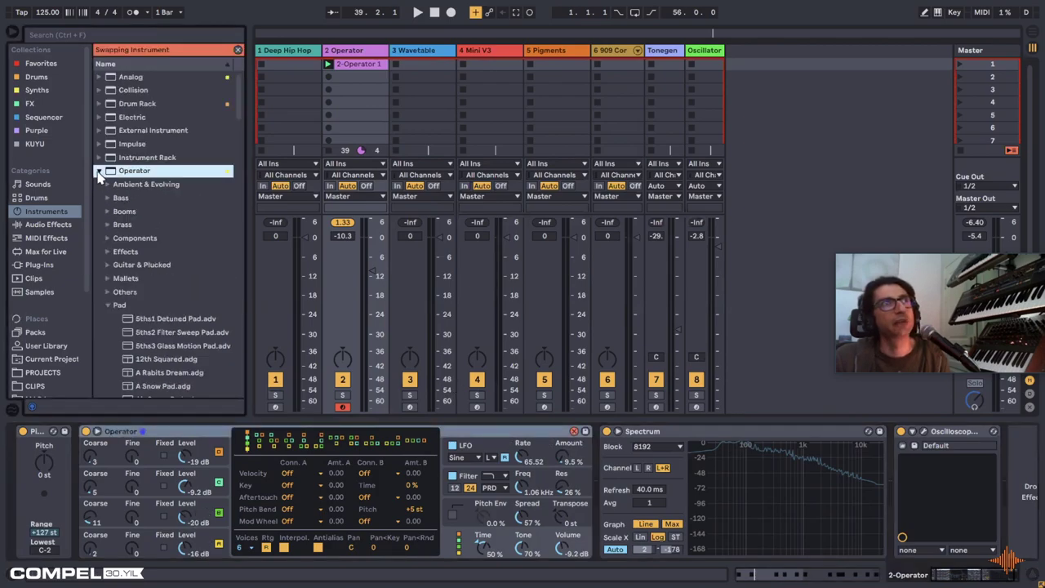
click(107, 199)
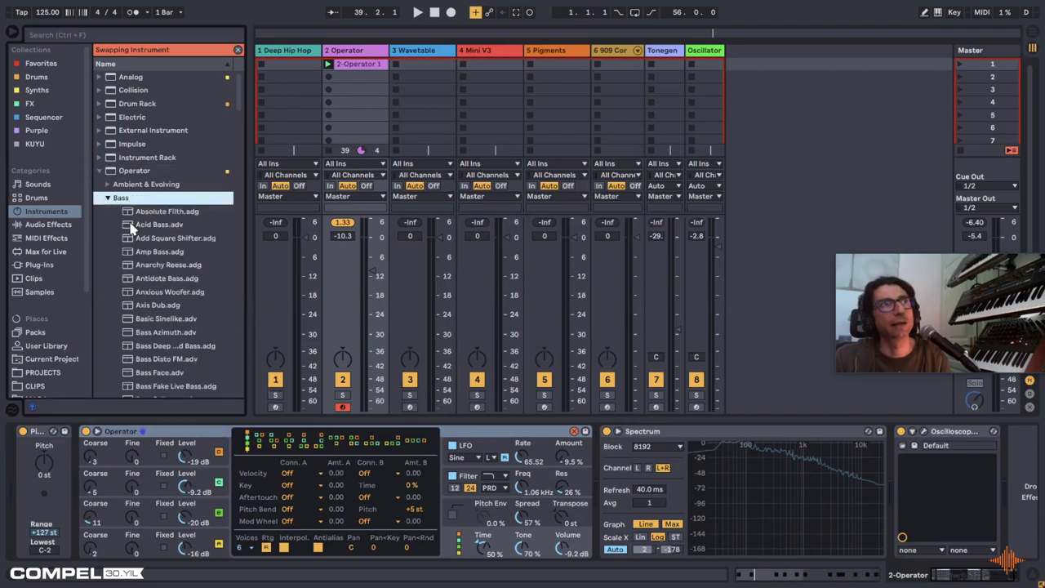
click(167, 309)
click(179, 319)
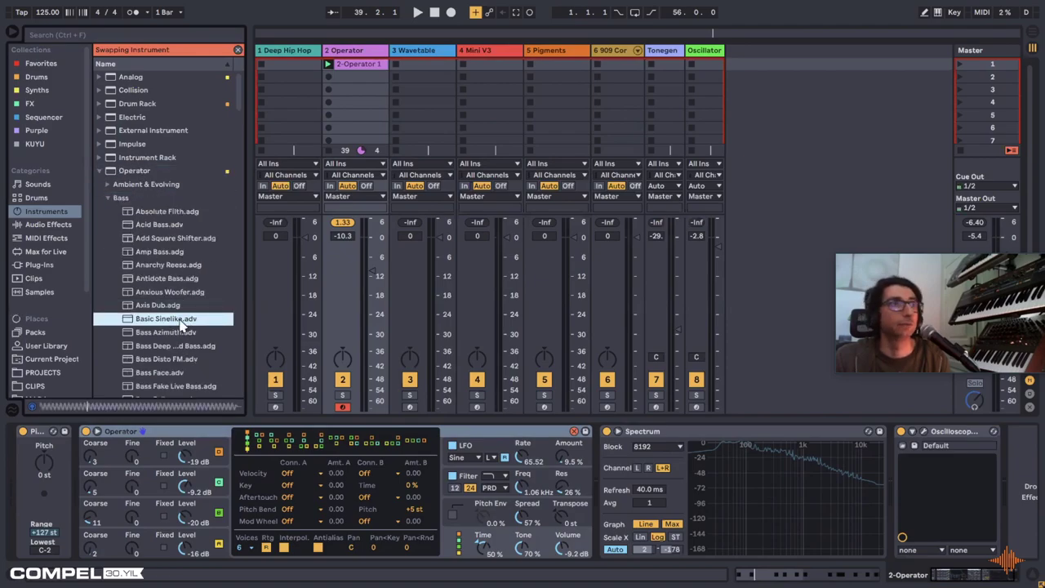
click(180, 309)
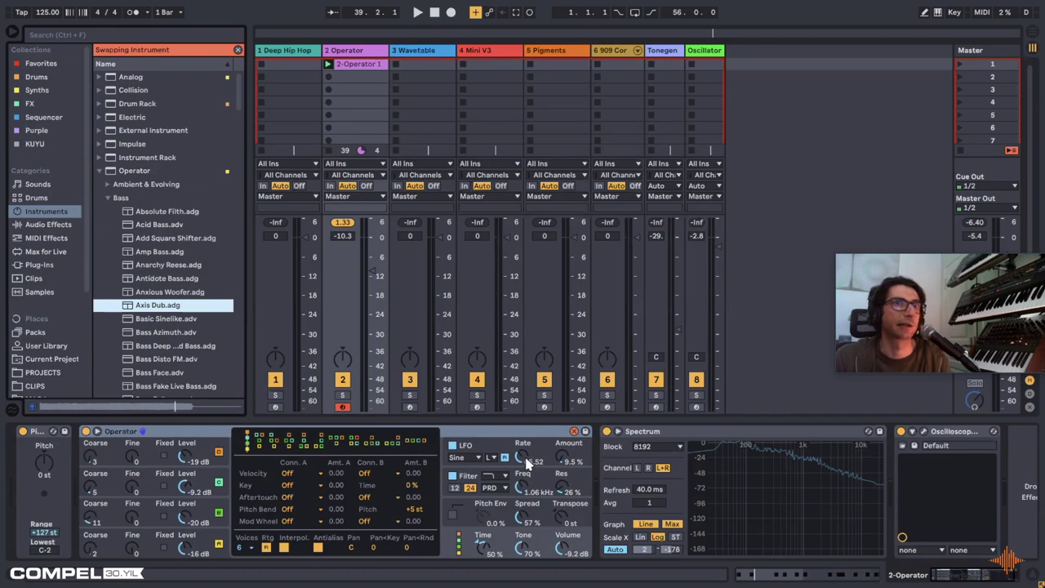
Step: Raise the LFO amount to 20% and leave the preset hot-swap mode
click(486, 452)
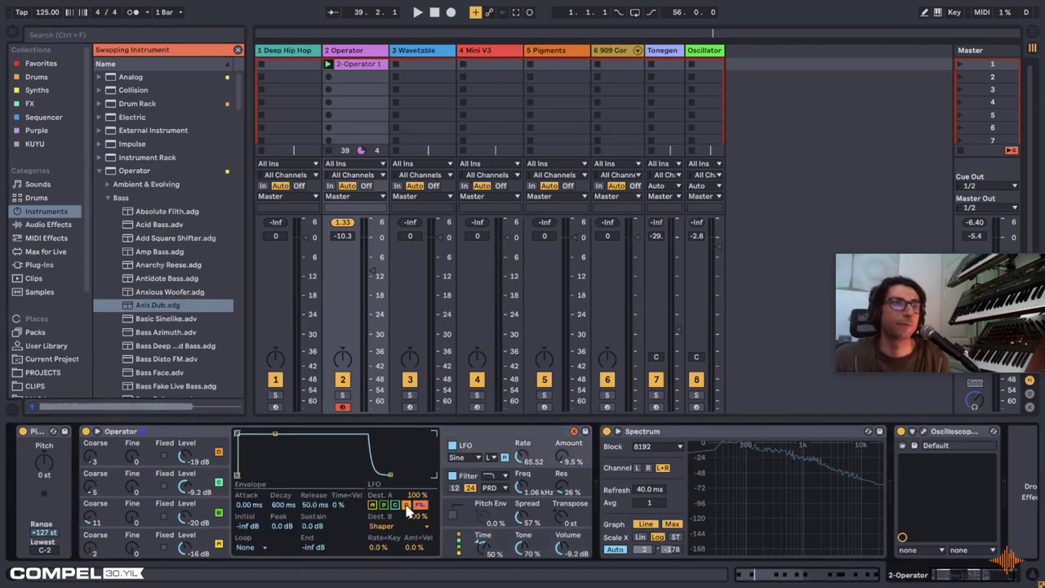
click(449, 533)
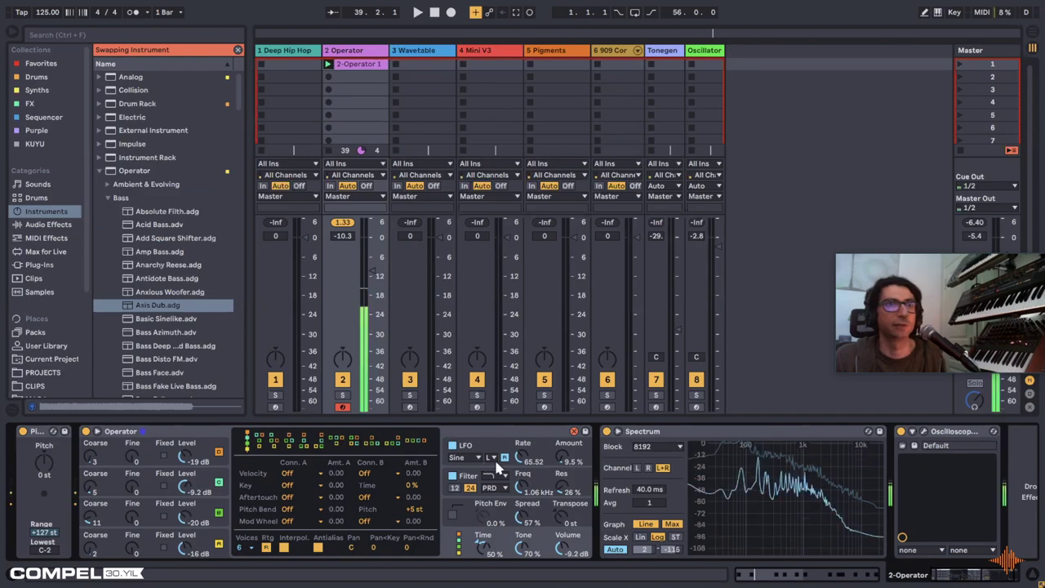
drag(562, 460, 583, 445)
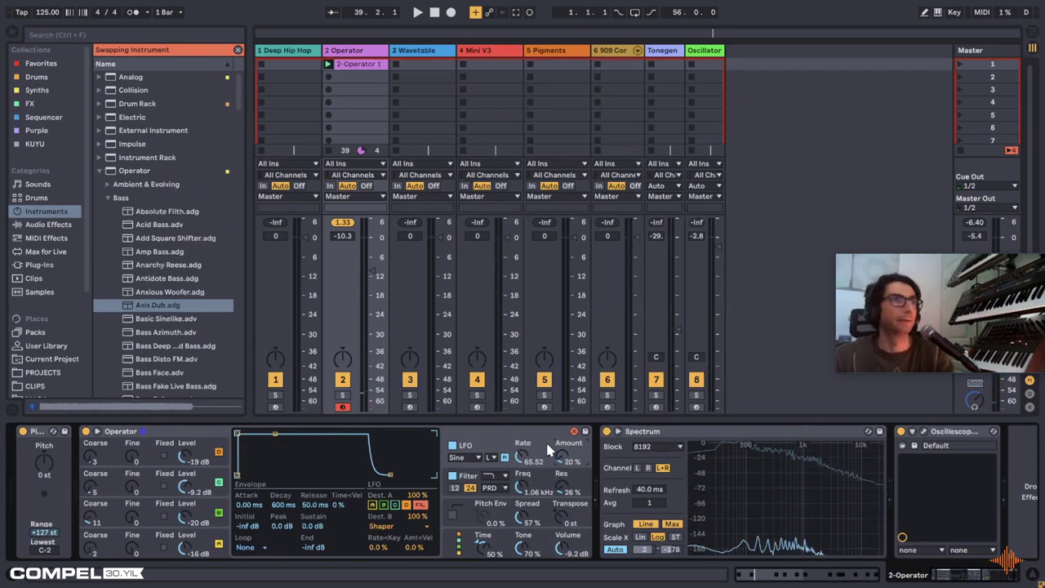
click(177, 434)
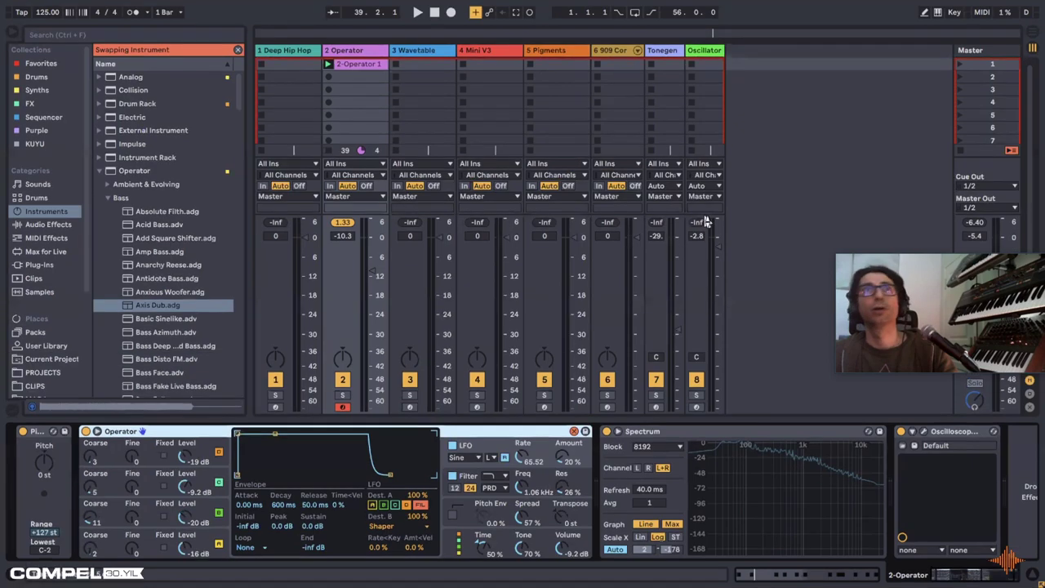
key(Escape)
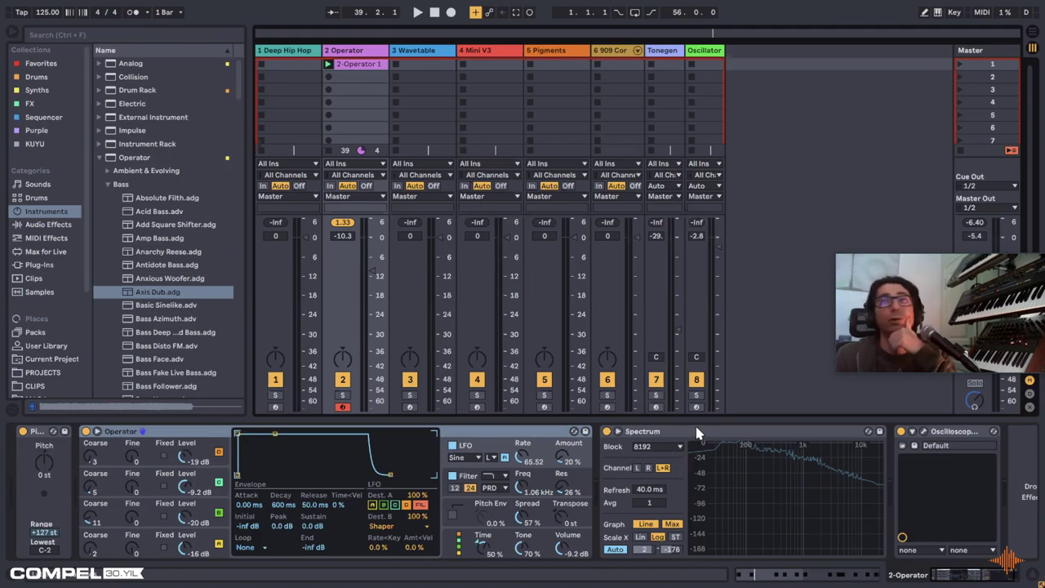
Step: Compare the Wavetable and Operator tracks, delete the Operator track, undo the deletion and return to the Operator track
click(412, 57)
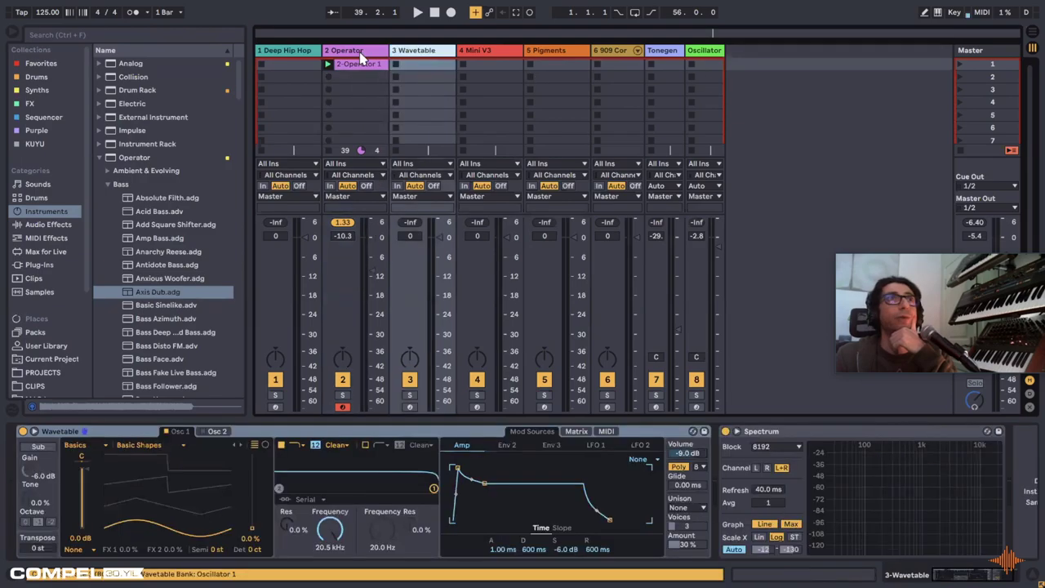
click(359, 54)
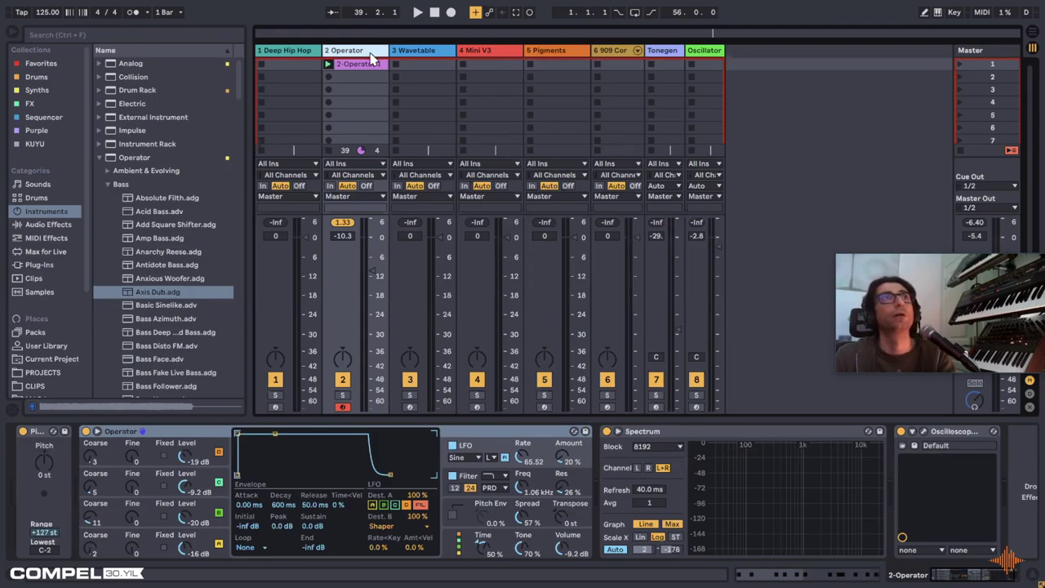
key(Delete)
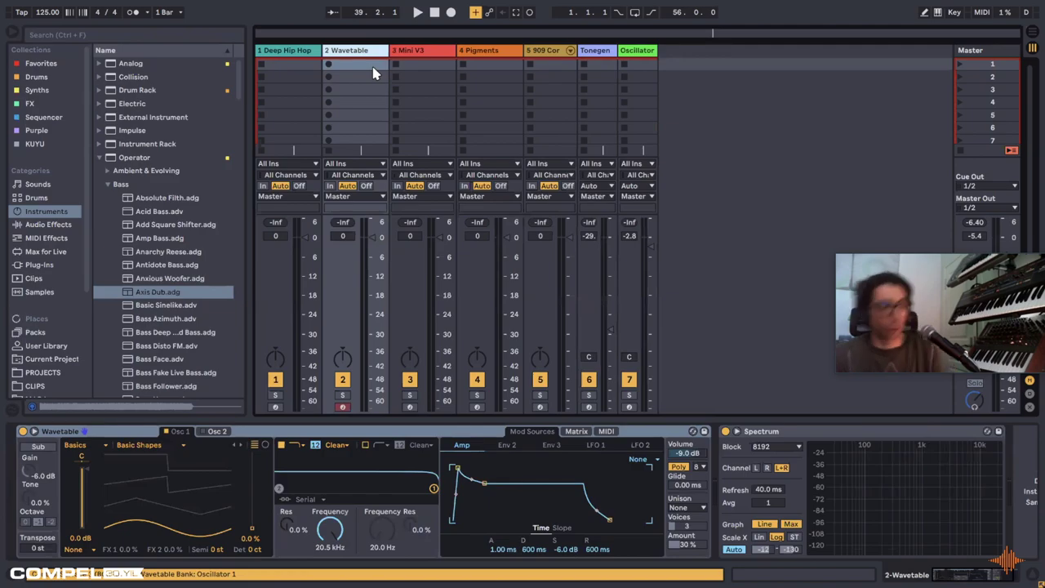
key(ctrl+z)
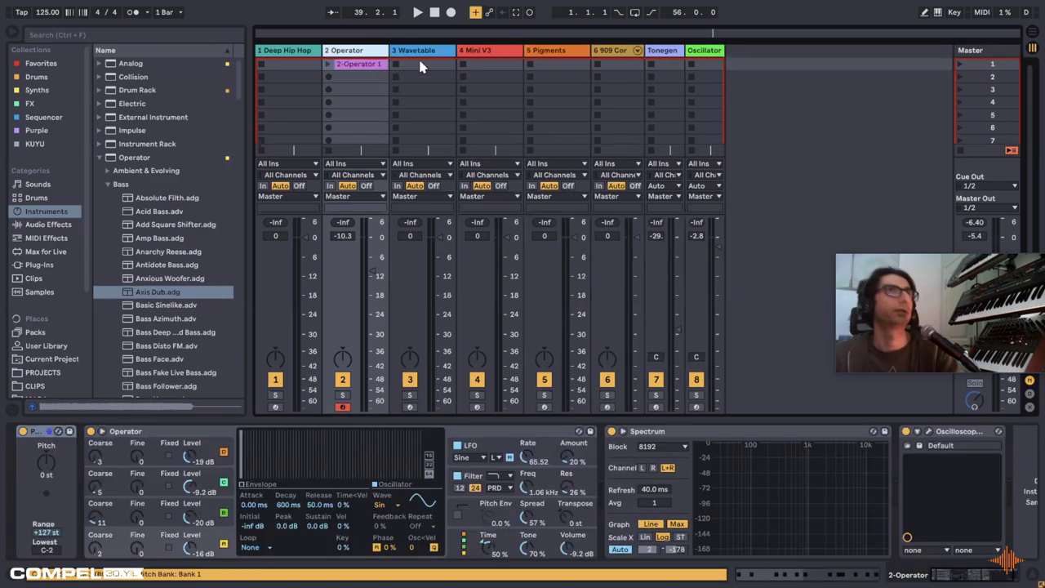
click(405, 65)
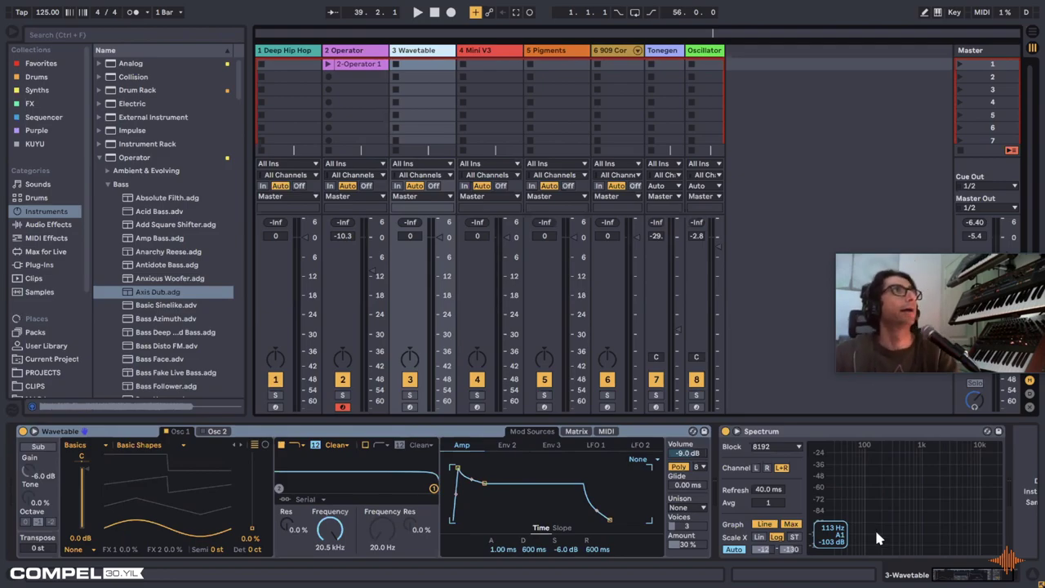
click(367, 51)
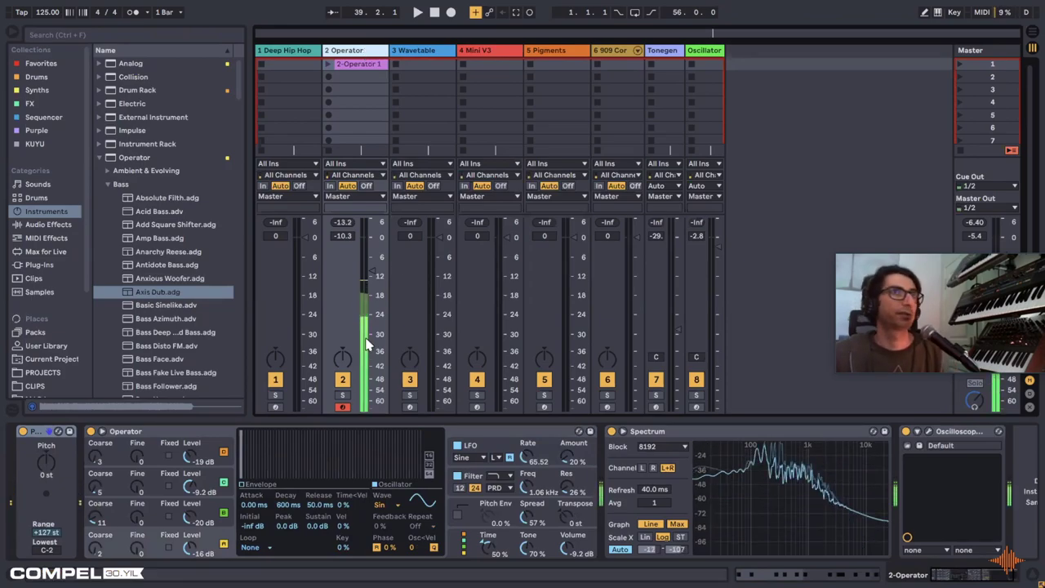
Step: Adjust an oscillator level in Operator and switch to the Wavetable track, keeping it armed for playing
mouse_move(188, 462)
mouse_down()
mouse_move(193, 509)
mouse_move(193, 445)
mouse_up()
click(414, 50)
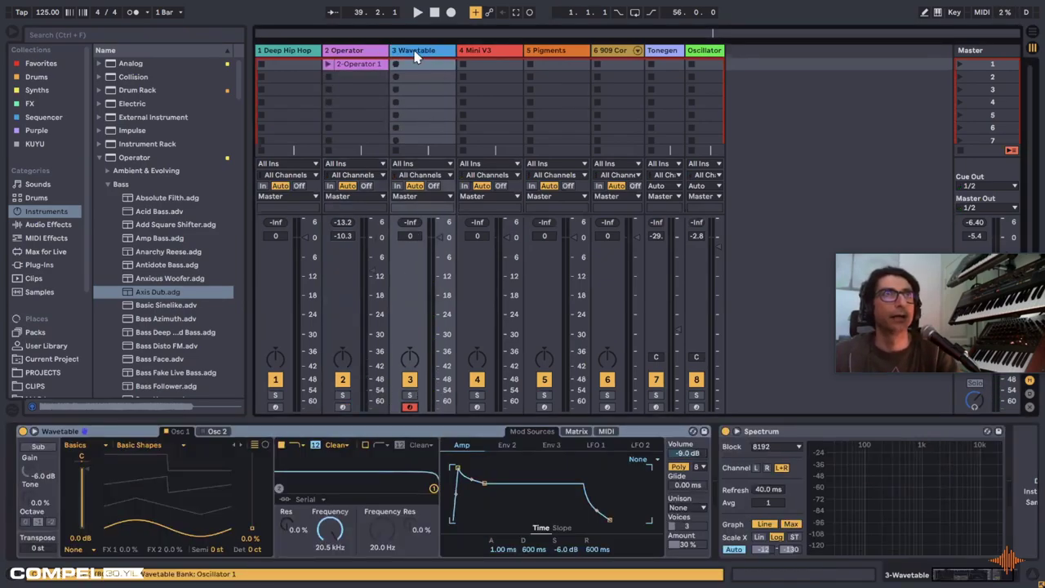
click(410, 406)
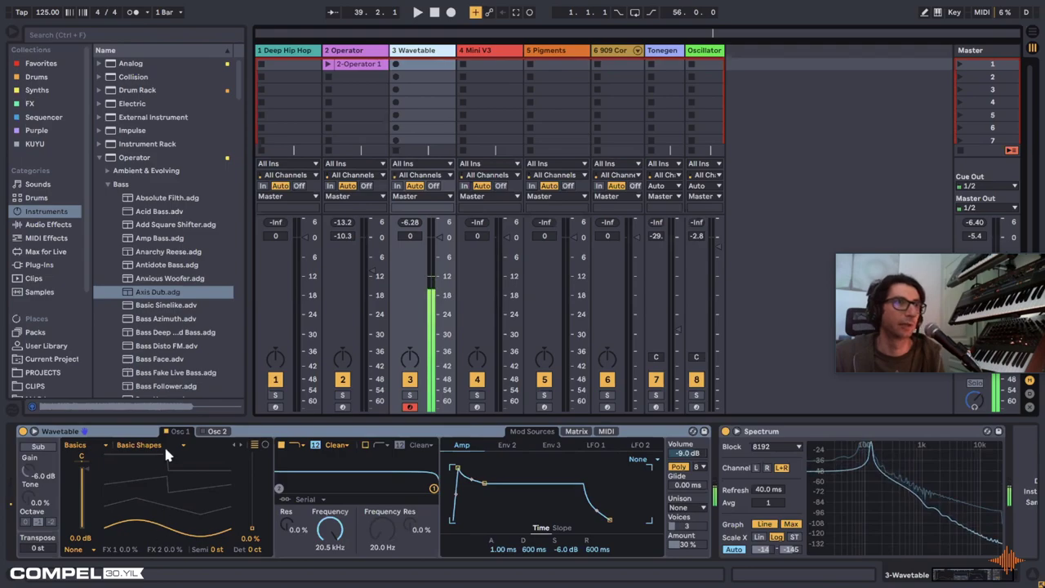
Step: Look through the wavetable categories for oscillator 1 and keep Basics
click(76, 445)
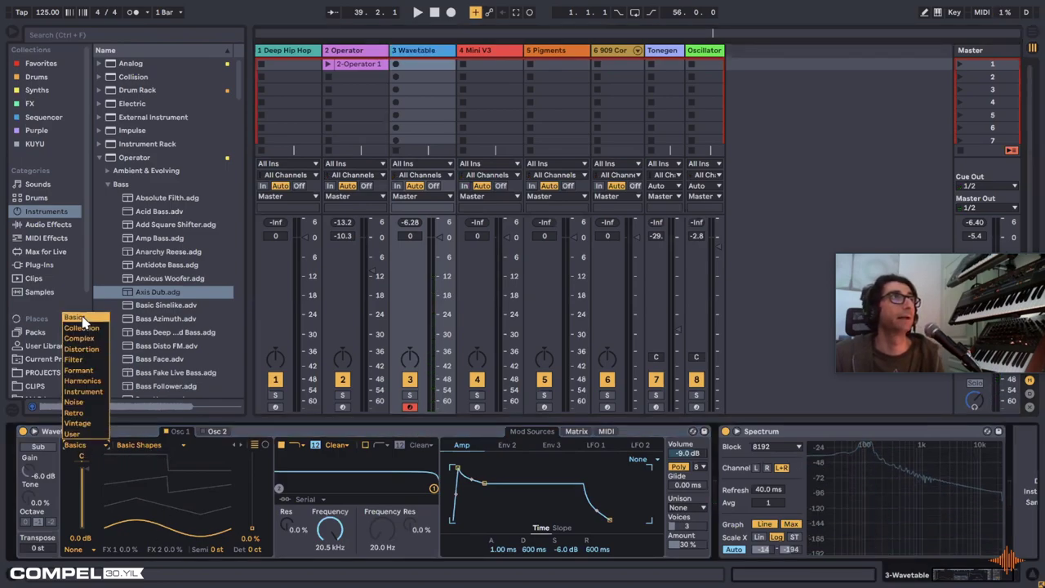
click(82, 318)
click(82, 450)
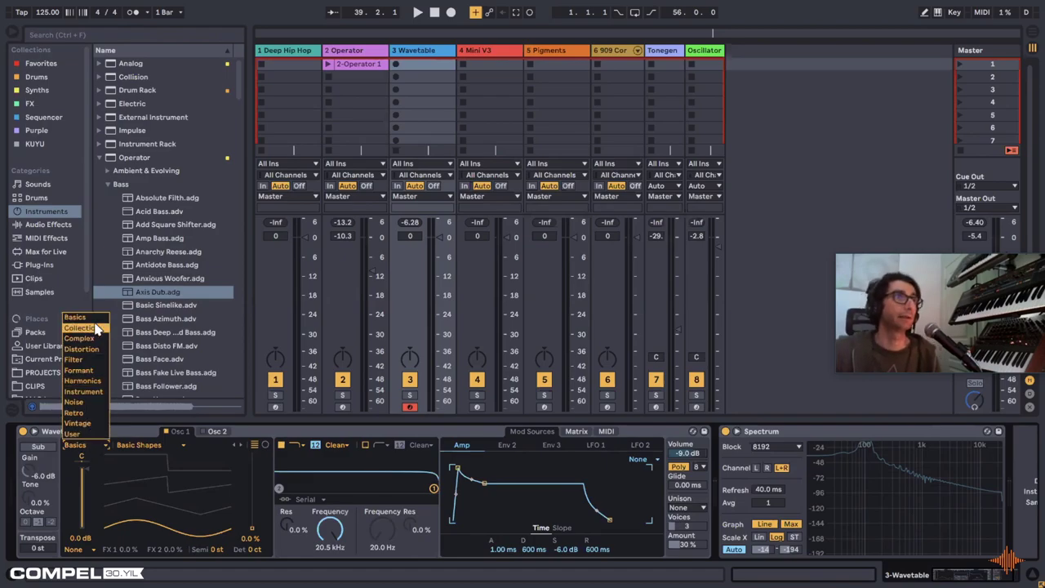
click(82, 318)
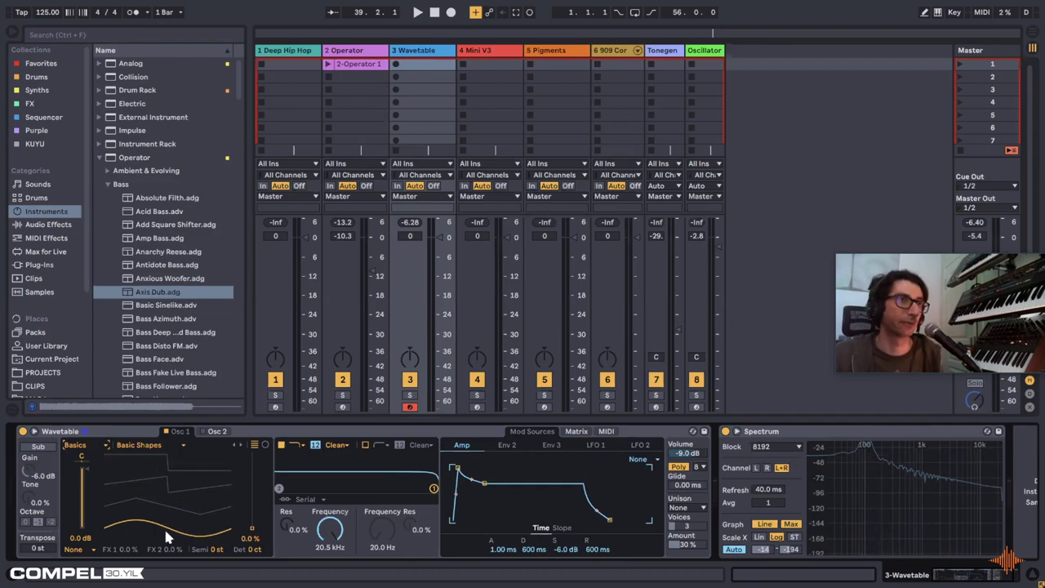
Step: Sweep oscillator 1's wavetable position through Basic Shapes up to 100% and set the track volume to -8.3 dB
drag(250, 537, 141, 518)
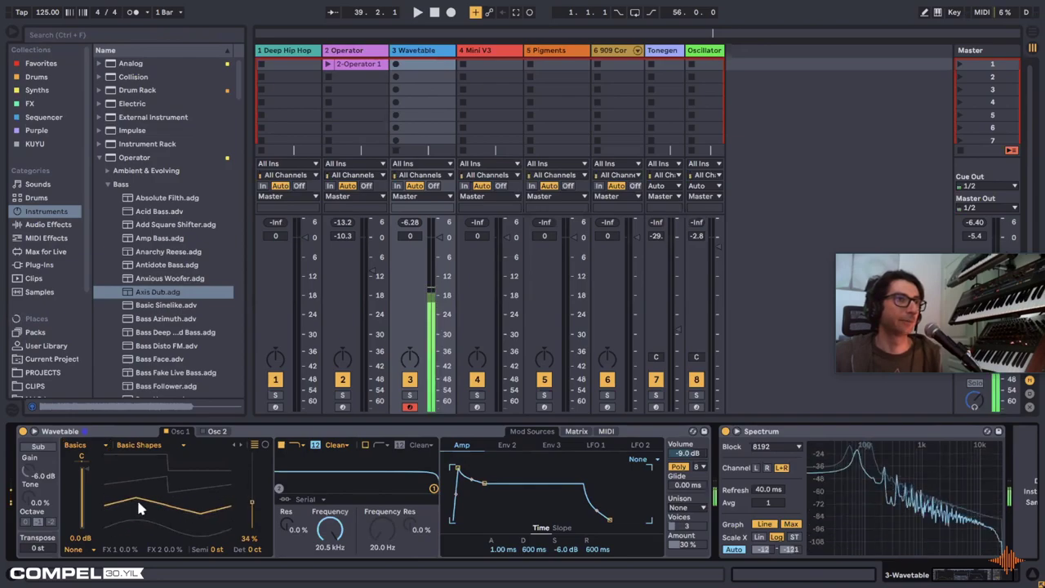
drag(251, 501, 251, 526)
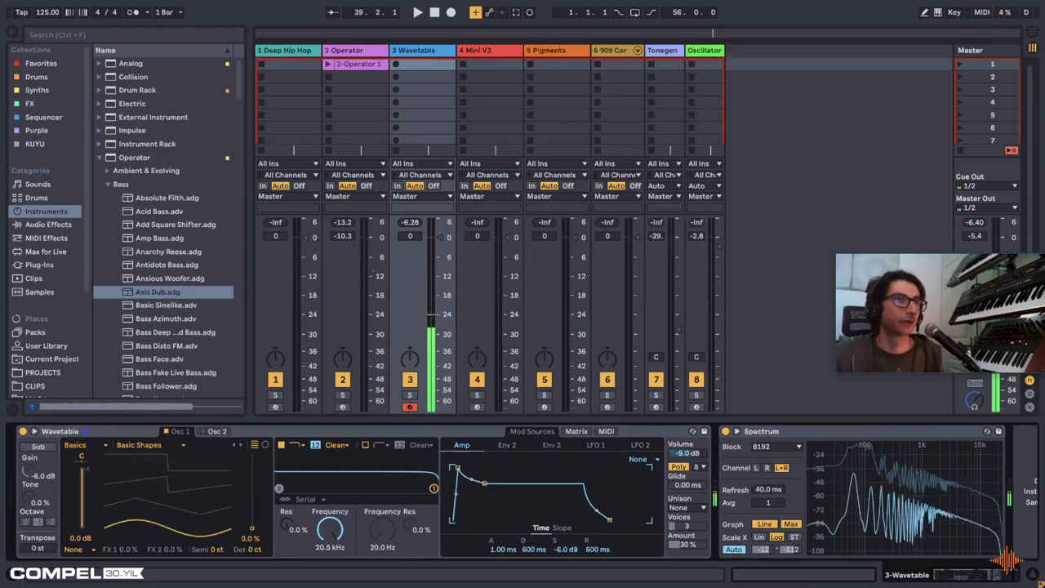
drag(438, 238, 438, 275)
drag(252, 527, 252, 494)
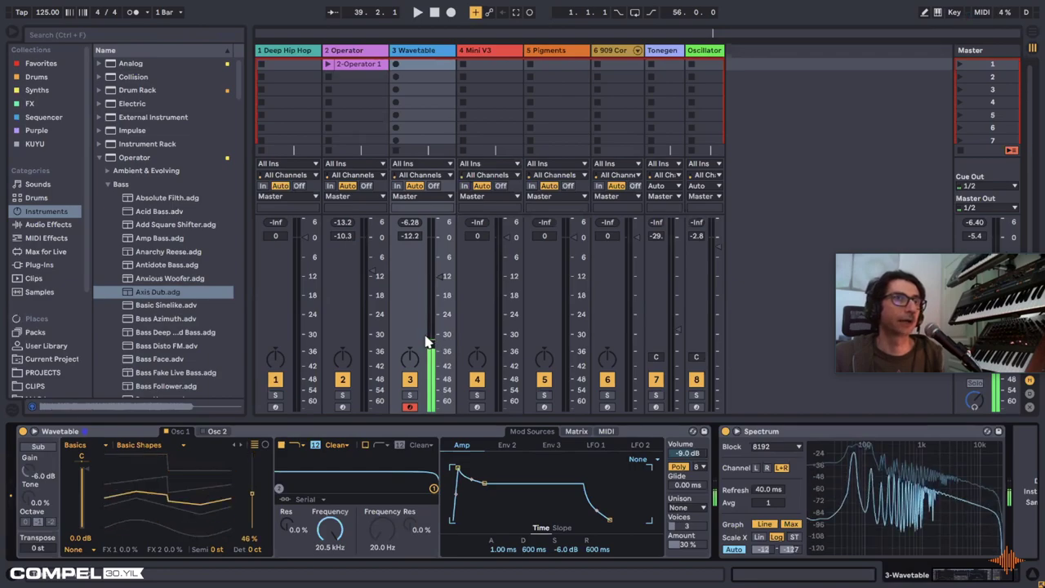
drag(438, 276, 439, 263)
drag(218, 483, 218, 441)
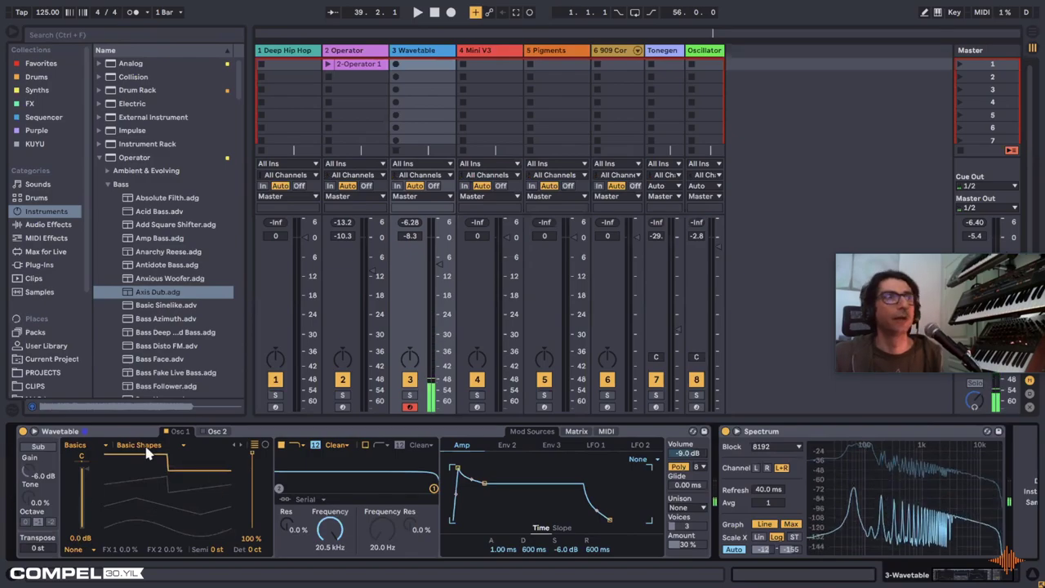
Step: Load the Crystal Shifter wavetable from the Harmonics category into oscillator 1
click(91, 447)
click(106, 400)
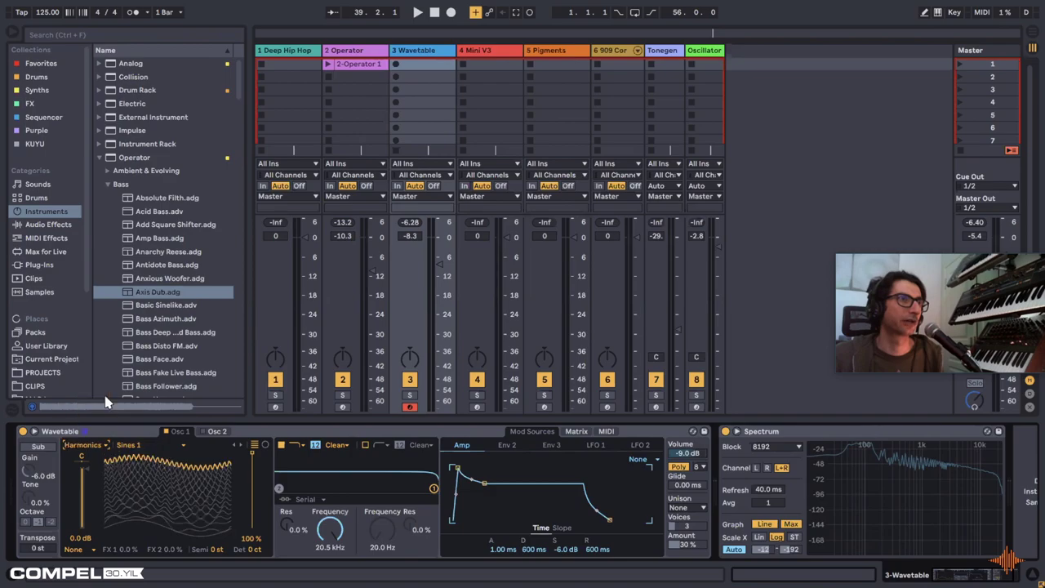
mouse_move(260, 450)
mouse_down()
mouse_move(257, 510)
mouse_move(257, 454)
mouse_up()
click(128, 445)
click(189, 410)
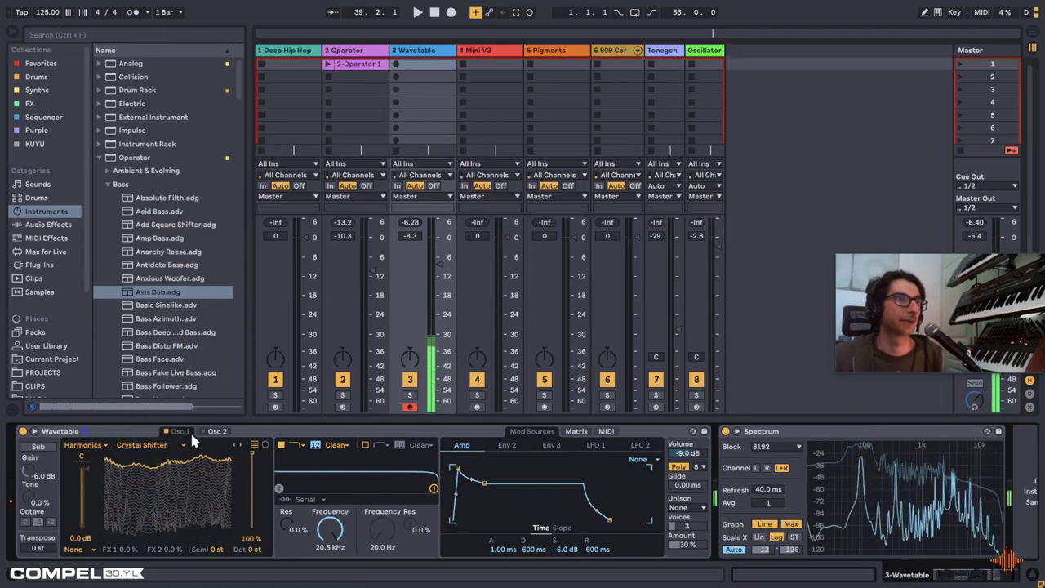
Step: Try the Copper wavetable from the Collection category in oscillator 1
click(86, 445)
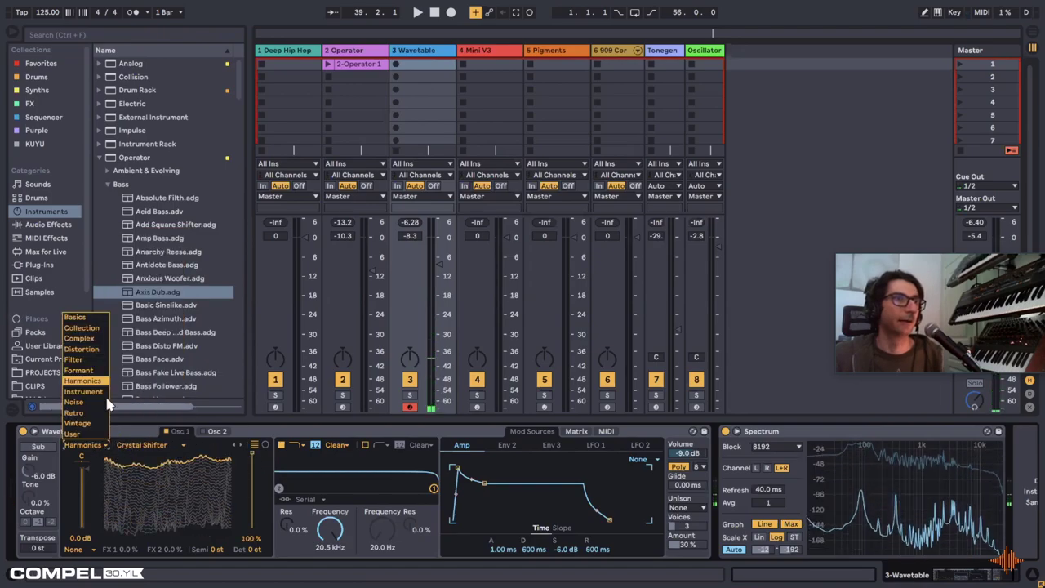
click(90, 328)
click(128, 445)
click(172, 391)
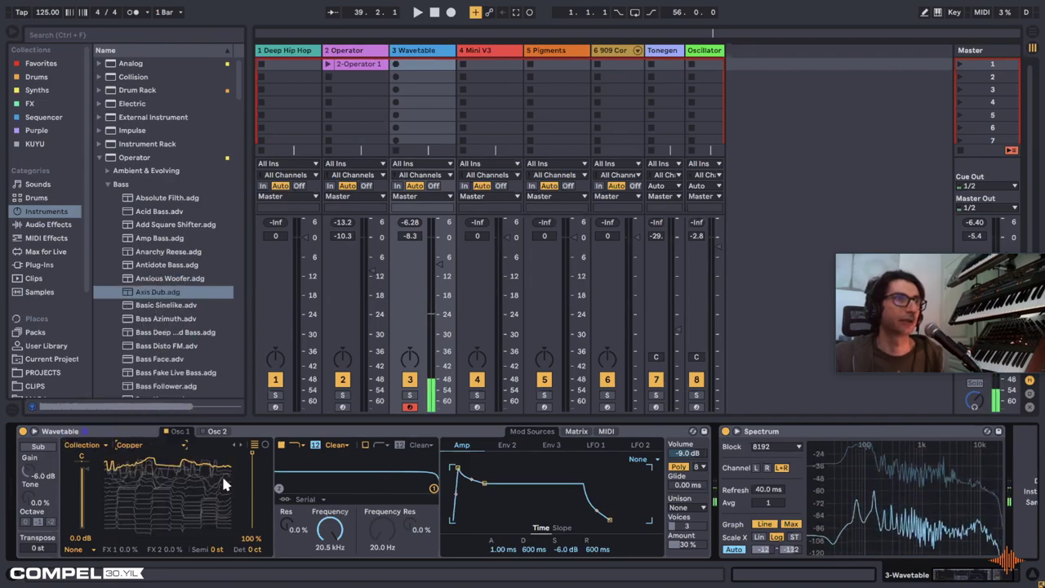
scroll(255, 453, down, 2)
scroll(256, 459, up, 2)
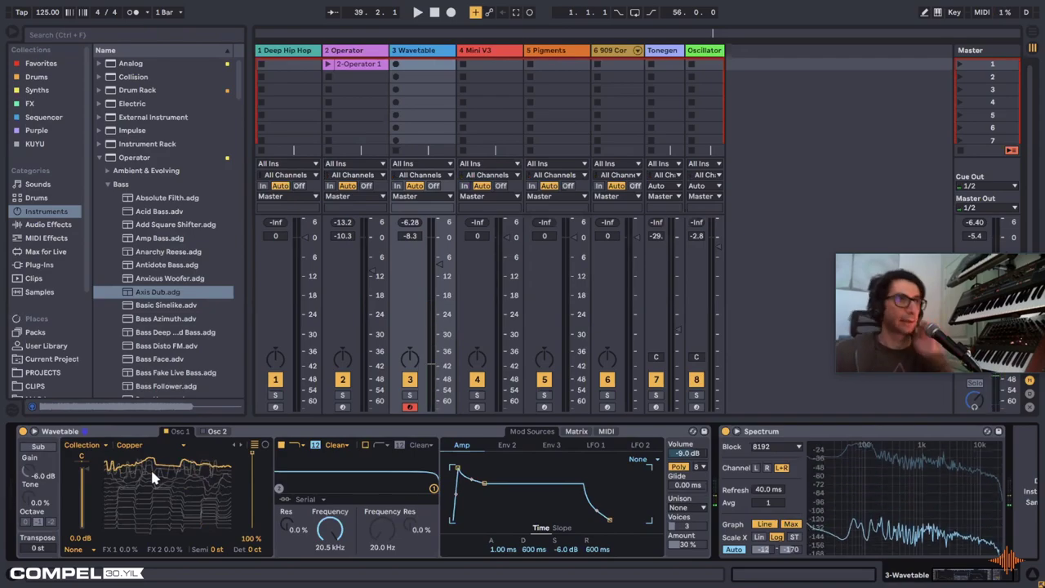
Step: Turn on the sub oscillator at octave -2 and return oscillator 1 to Basic Shapes in the Basics category
click(38, 447)
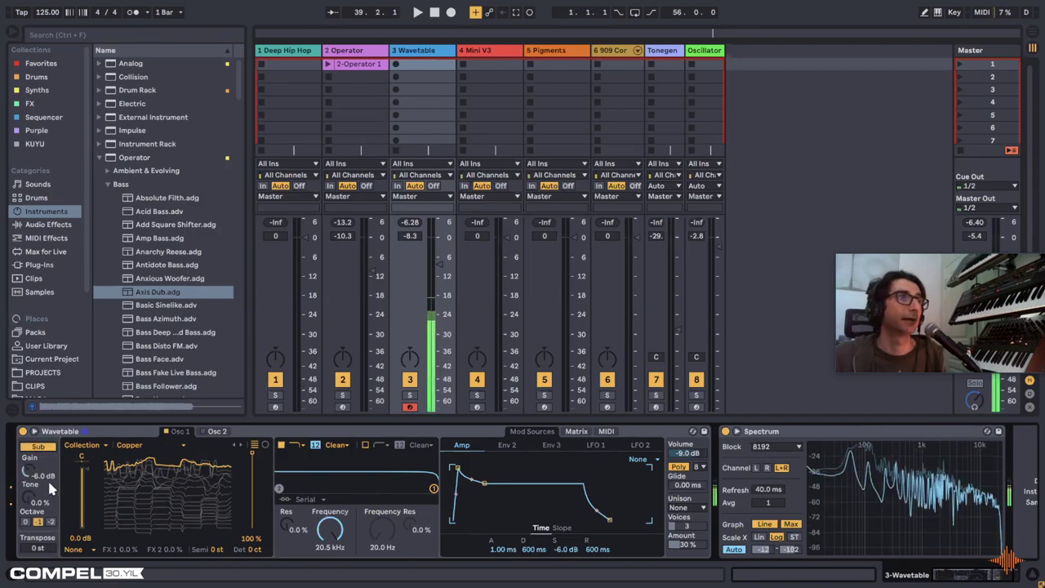
click(49, 521)
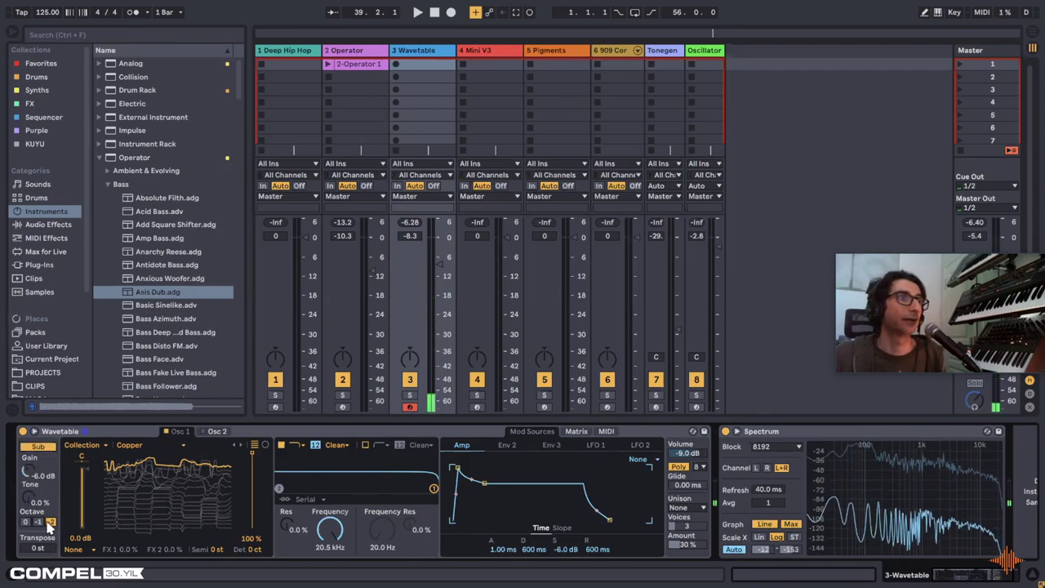
click(157, 445)
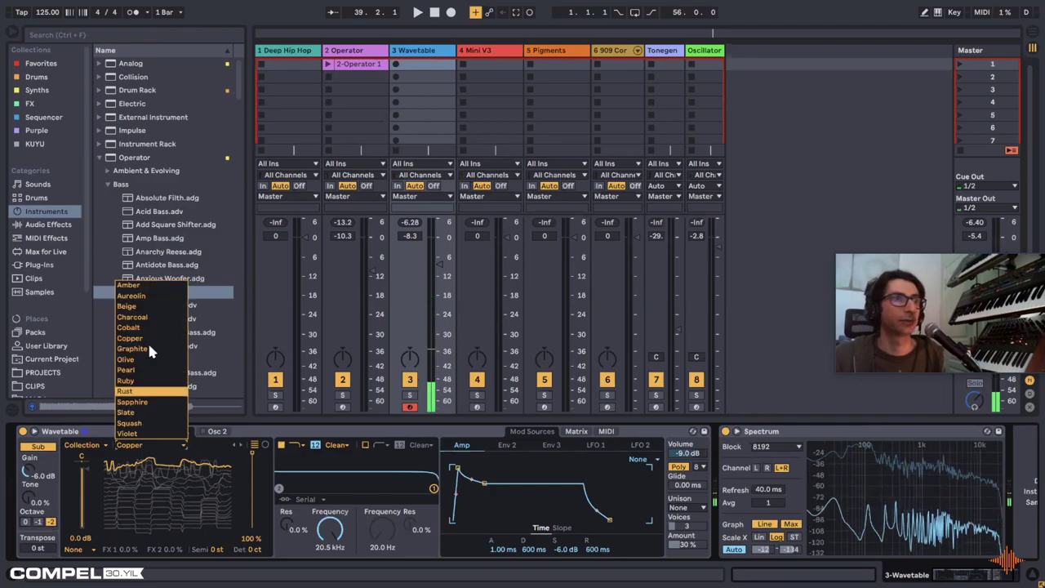
click(81, 445)
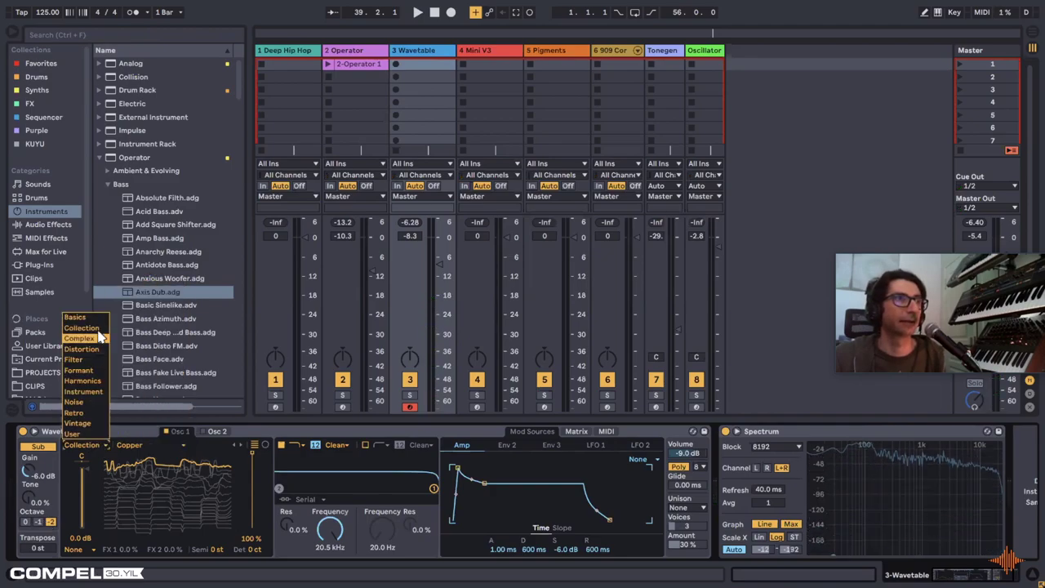
click(96, 318)
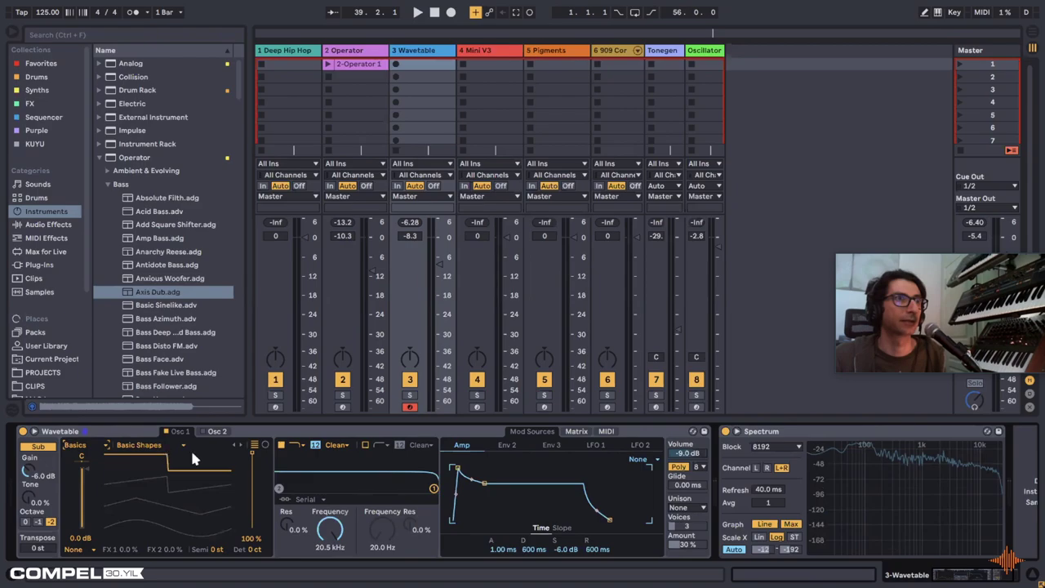
Step: Compare the sound with and without the sub oscillator, and set its gain to -1.3 dB and octave to -1
click(39, 447)
click(38, 448)
drag(31, 472, 31, 465)
click(38, 448)
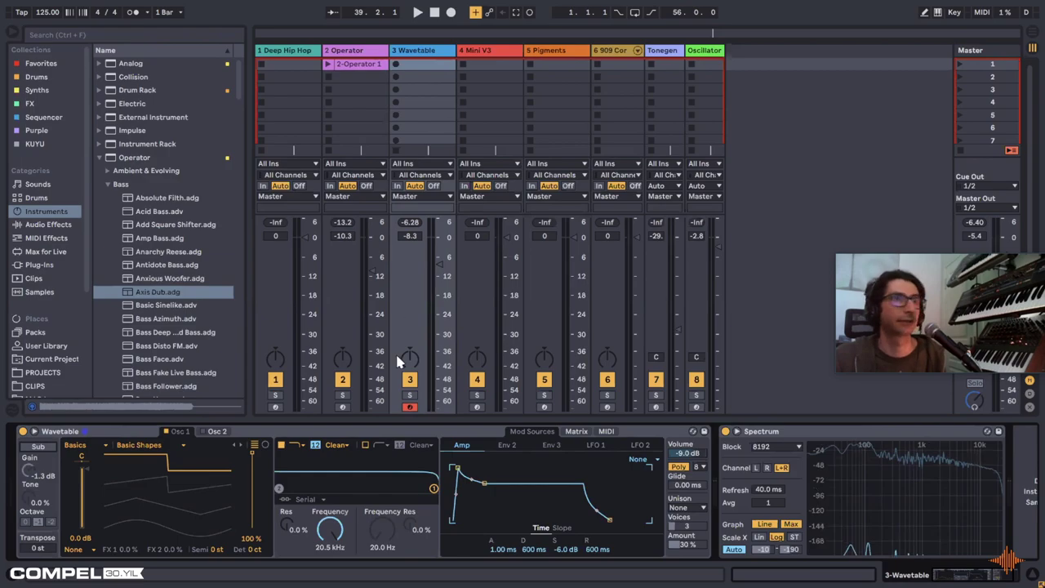
Step: Set the Wavetable track volume to -6.0 dB, compare the sub oscillator off and on, and leave it on
drag(435, 265, 438, 257)
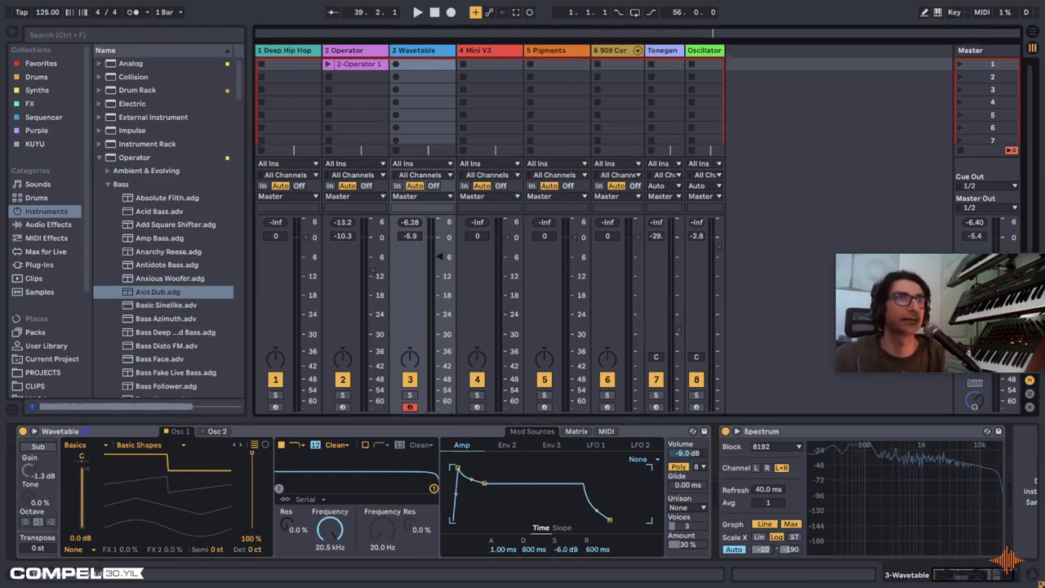
click(38, 447)
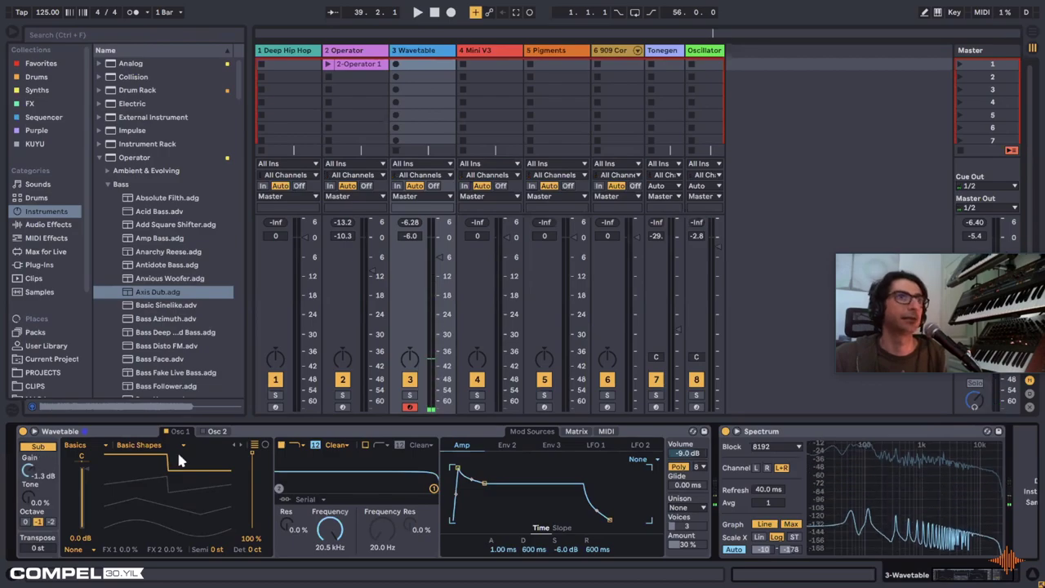
click(41, 449)
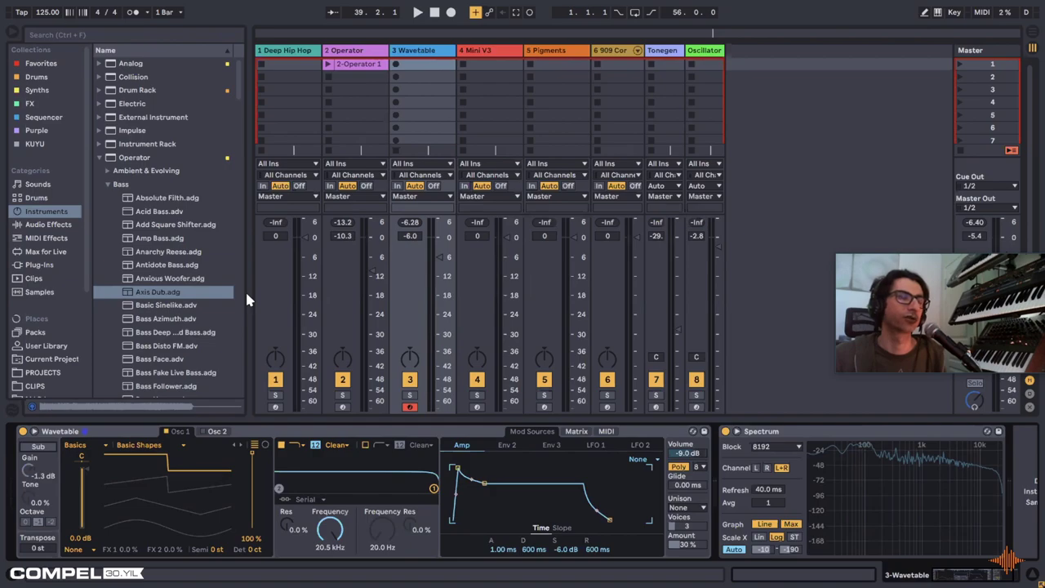
click(51, 449)
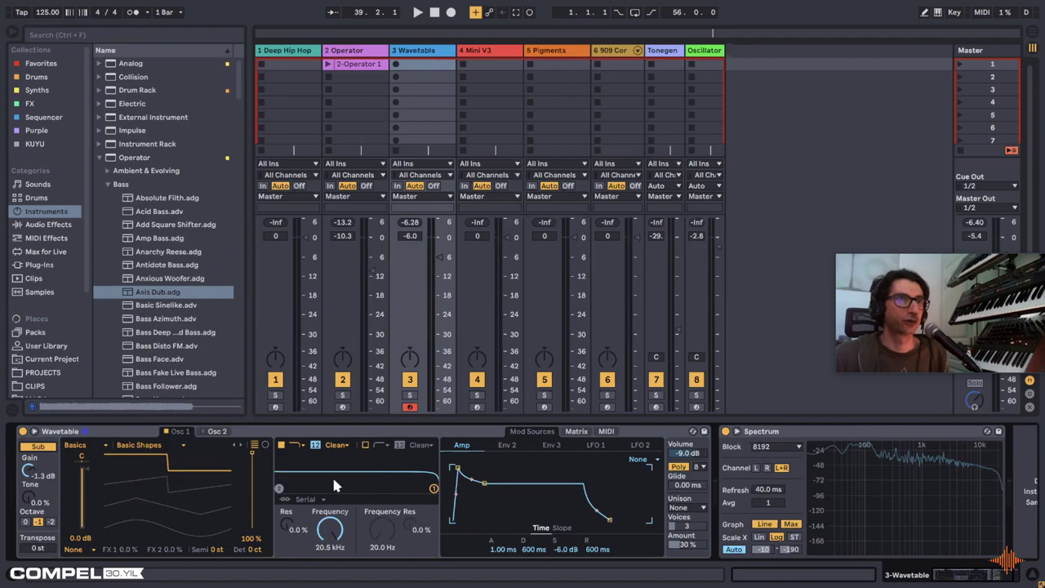
Step: Set filter 1's frequency to 18.3 kHz, and enable filter 2 with its frequency at 349 Hz
drag(330, 529, 330, 490)
drag(382, 529, 382, 514)
click(365, 444)
drag(317, 488, 342, 488)
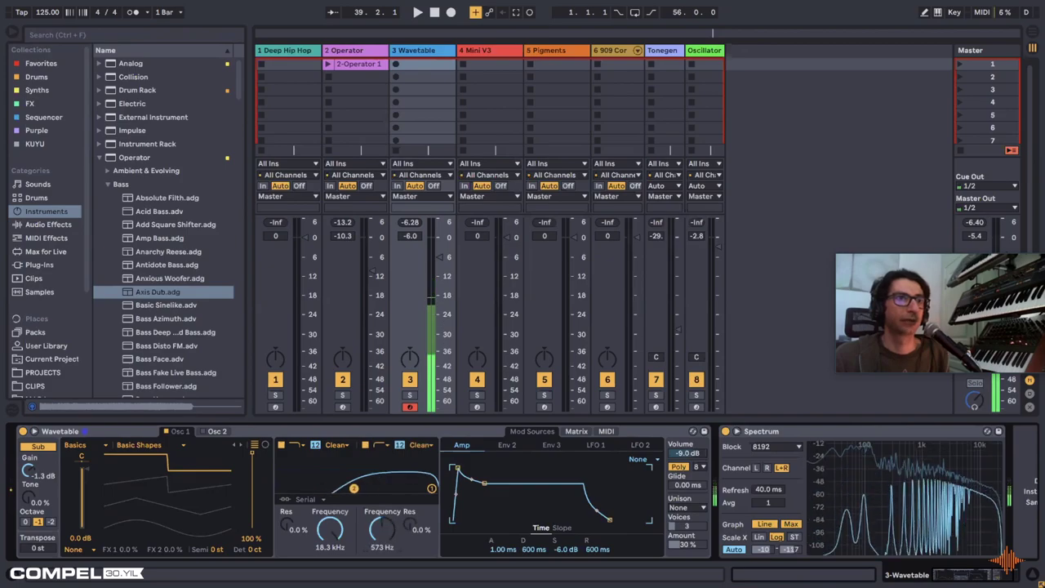
Step: Try the Split filter routing and return the routing to Serial
click(319, 500)
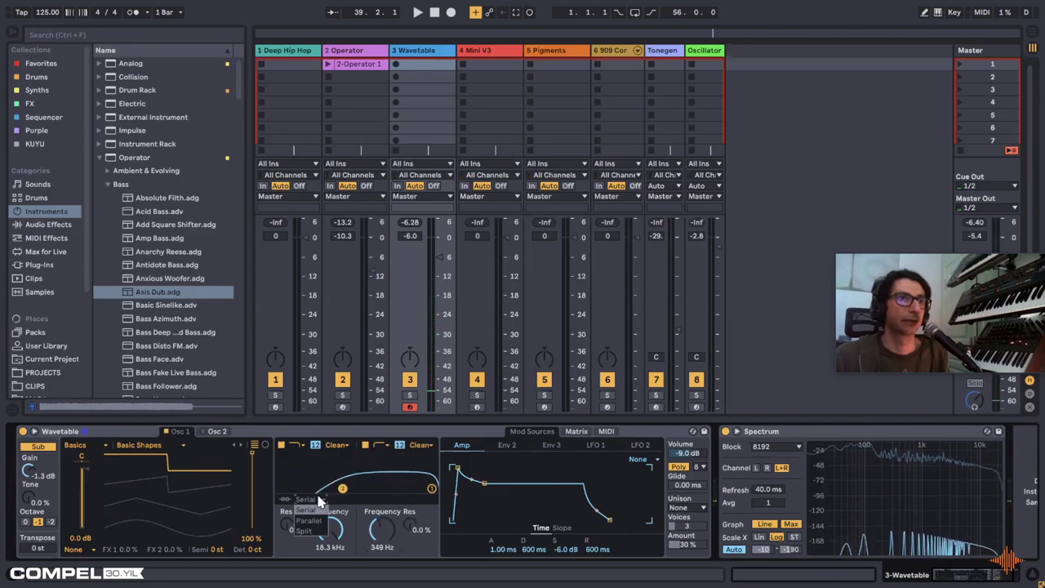
click(314, 509)
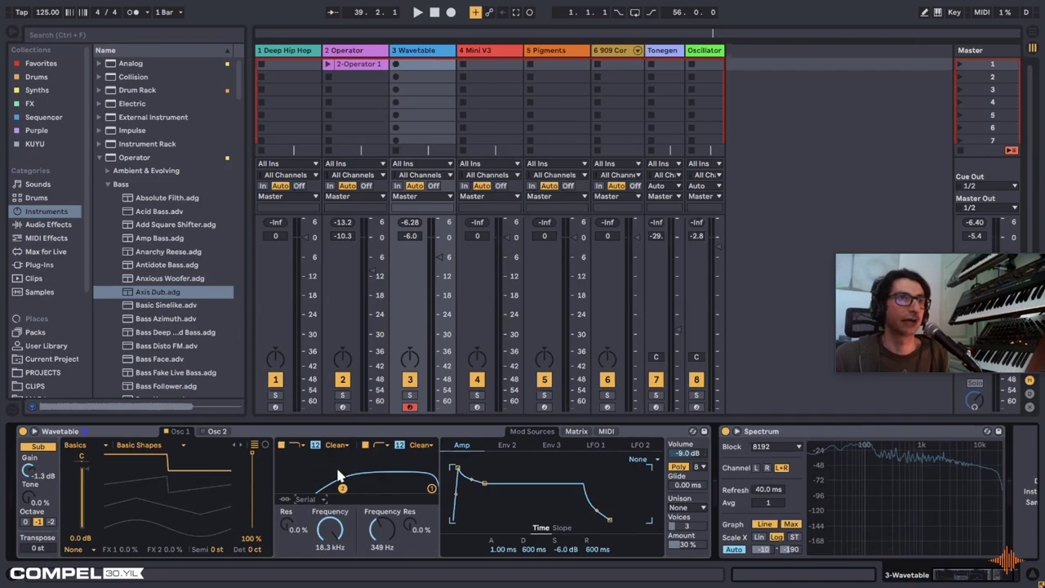
click(309, 499)
click(310, 528)
click(309, 497)
click(313, 510)
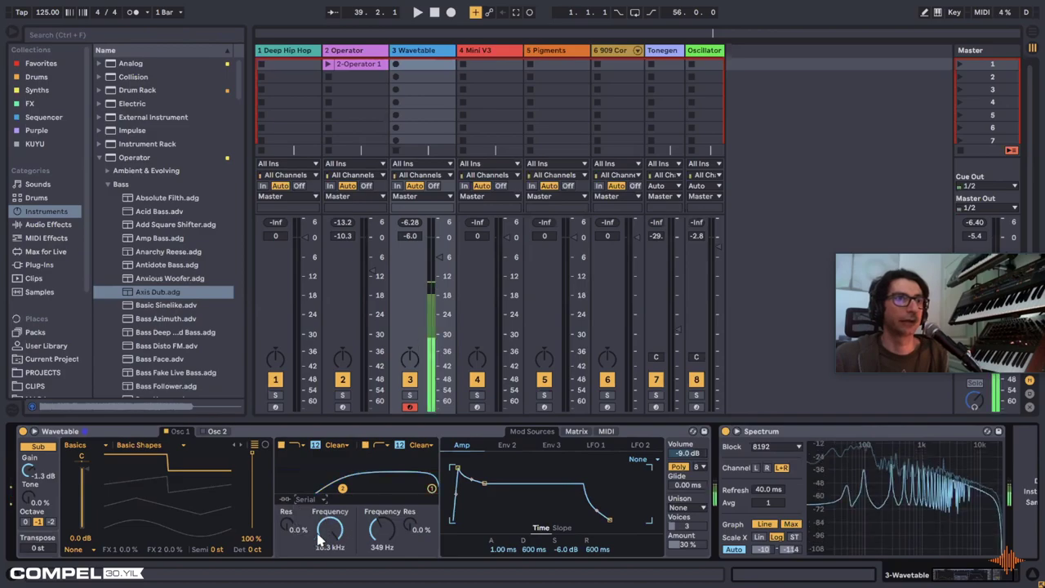
Step: Set filter 1 to an MS2 highpass at 29.4 Hz and lower filter 2's frequency to 265 Hz
drag(326, 536, 327, 571)
click(338, 445)
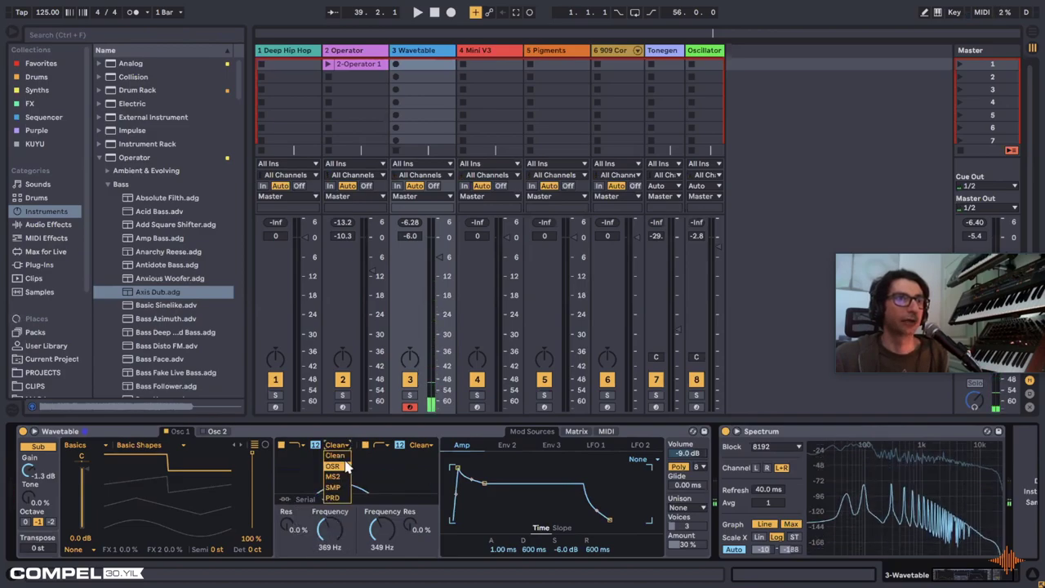
click(332, 476)
mouse_move(337, 523)
mouse_down()
mouse_move(329, 505)
mouse_move(339, 557)
mouse_move(339, 531)
mouse_move(334, 548)
mouse_move(335, 536)
mouse_move(382, 537)
mouse_move(382, 552)
mouse_up()
click(294, 454)
click(299, 473)
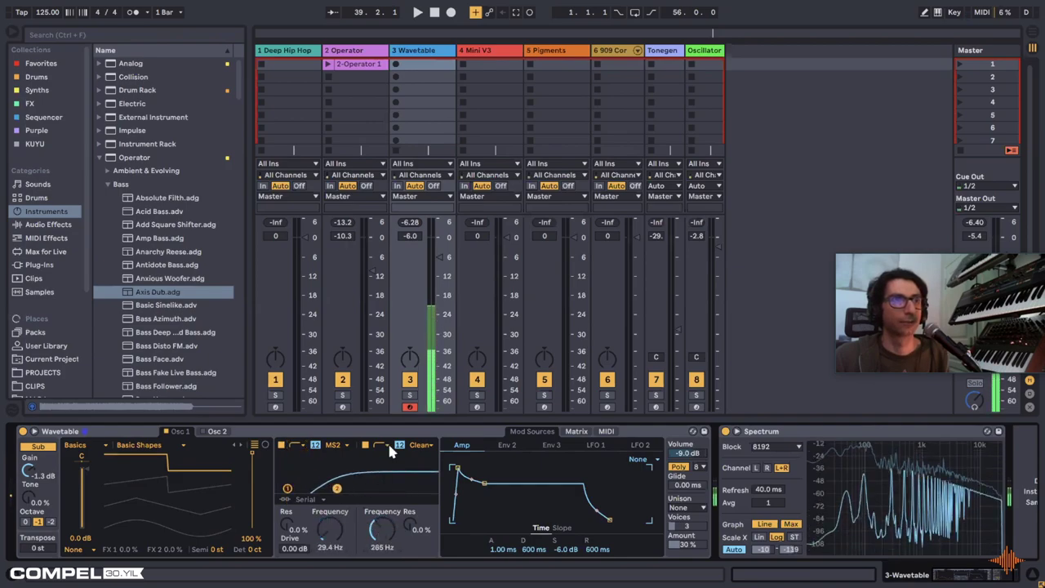
Step: Change filter 2 to a lowpass at 1.92 kHz and raise filter 1's frequency to 265 Hz
click(378, 445)
click(384, 474)
drag(337, 487, 381, 487)
drag(320, 539, 319, 523)
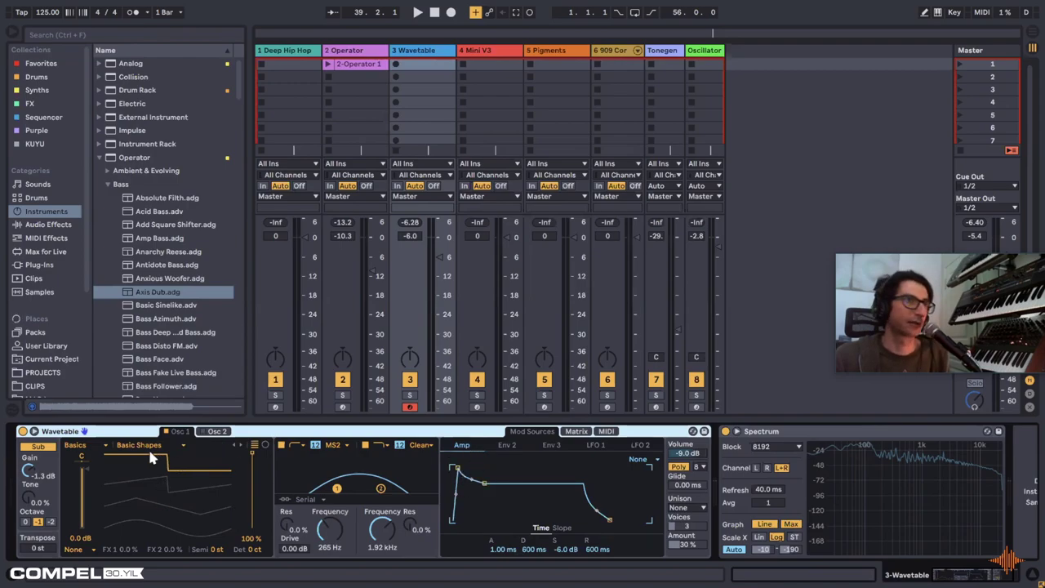
Step: Set the amp envelope's attack to 715 ms and its release to 2.95 s
drag(454, 472, 481, 469)
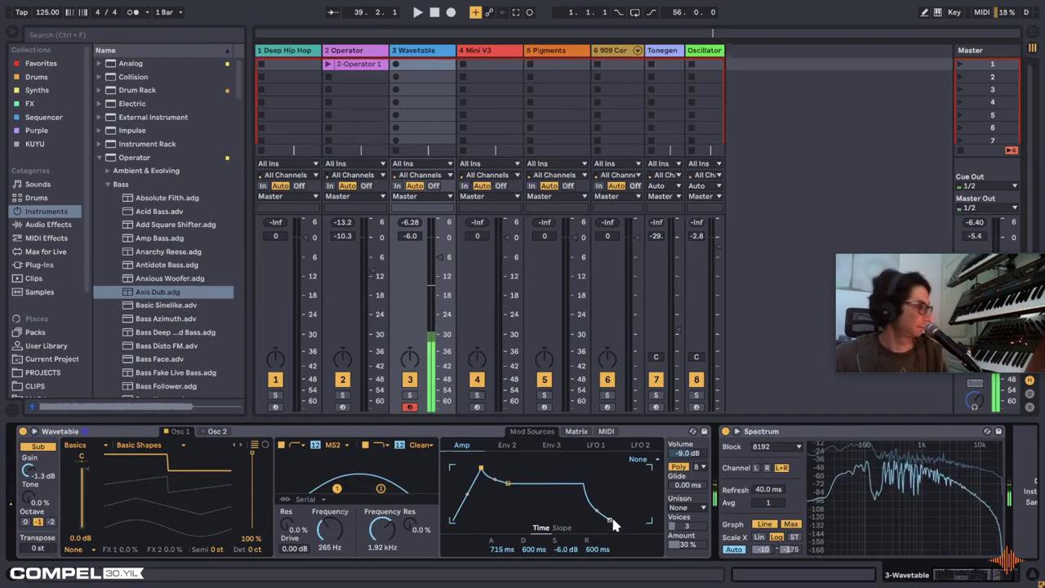
drag(610, 520, 613, 521)
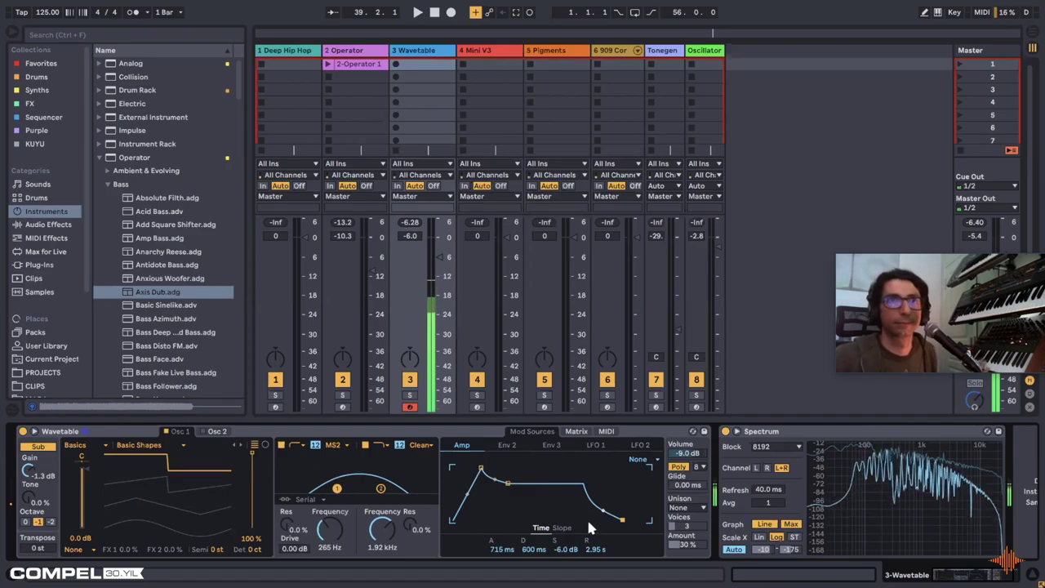
Step: Load the Bit Ring wavetable from the Complex category into oscillator 1 and sweep its position, ending at 100%
click(508, 445)
click(578, 431)
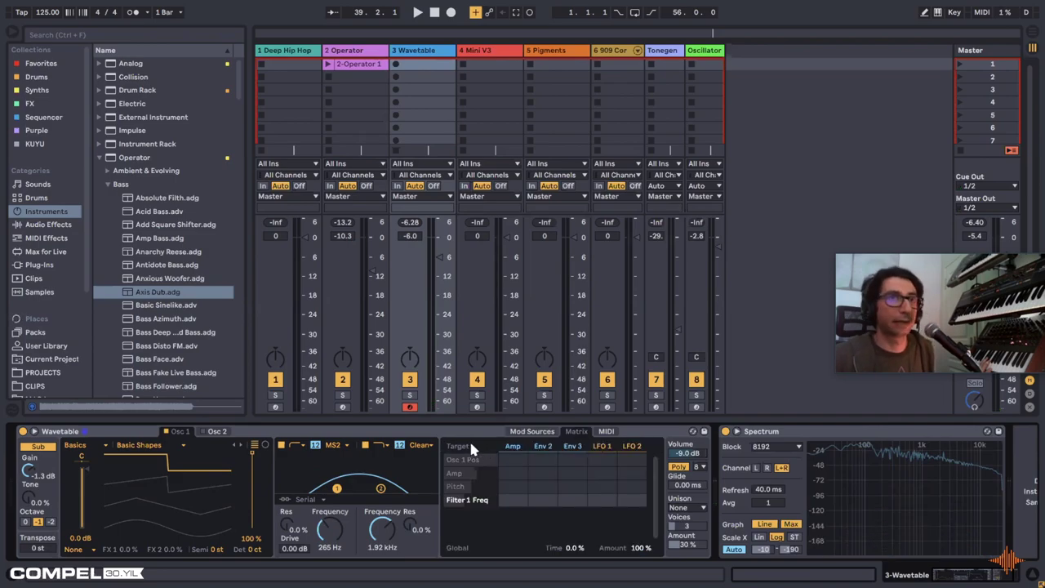
click(174, 444)
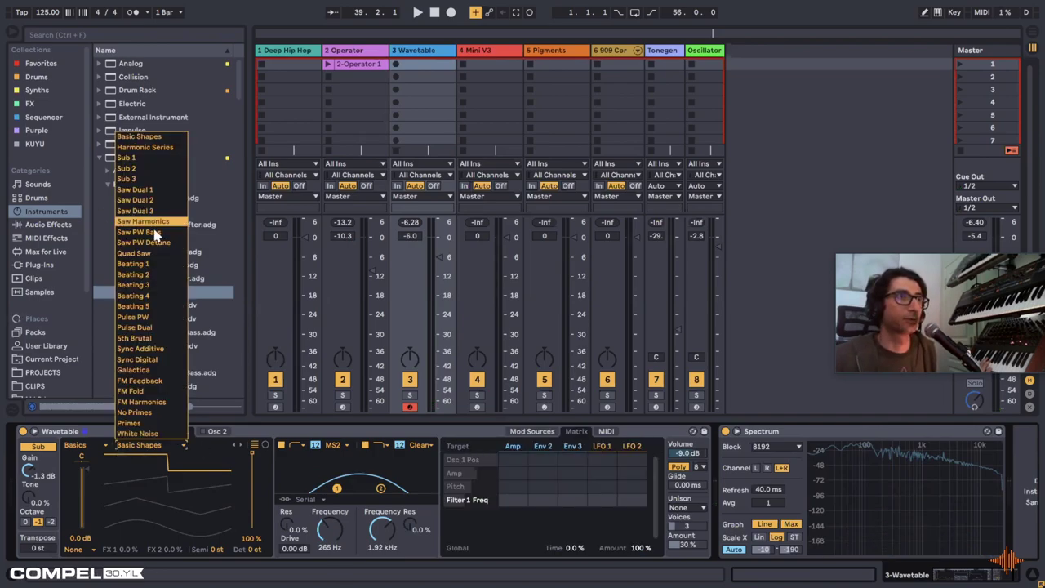
click(89, 445)
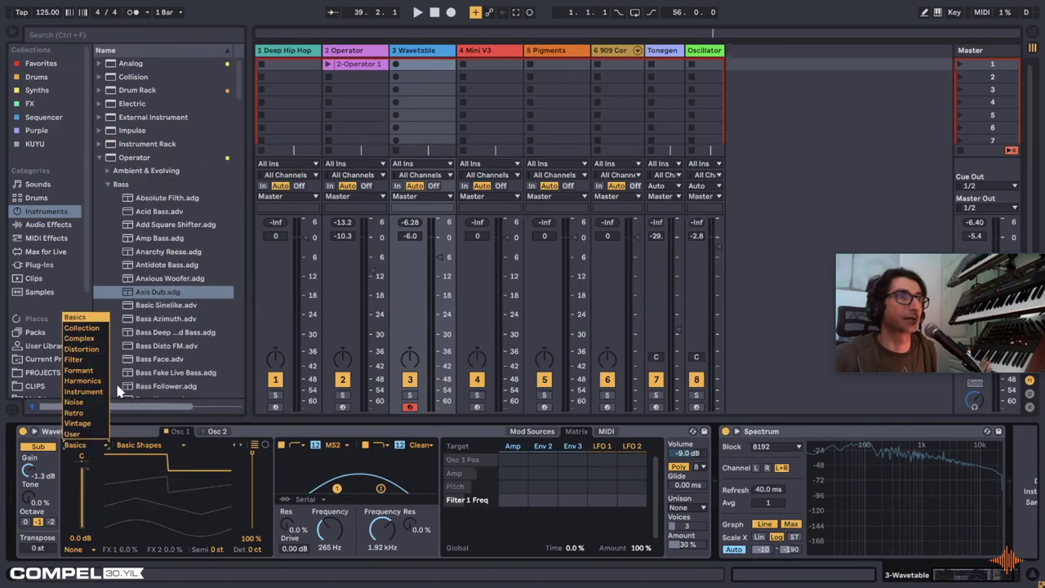
click(91, 339)
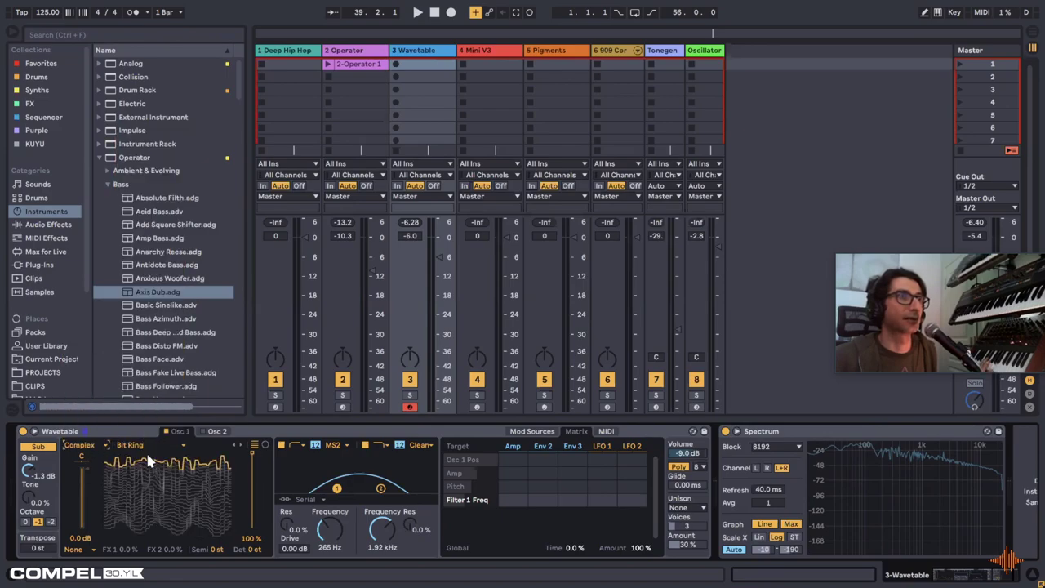
drag(251, 471, 249, 459)
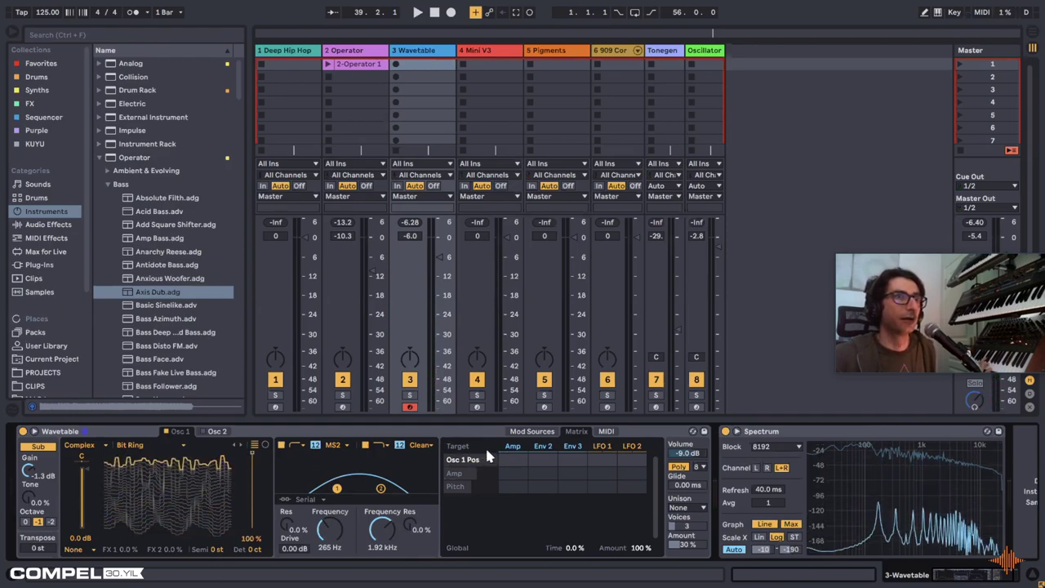
Step: Bring up Osc 1 gain, filter 1 frequency and sub gain as matrix targets, setting filter 1 to 251 Hz and sub gain to -0.9 dB
click(531, 431)
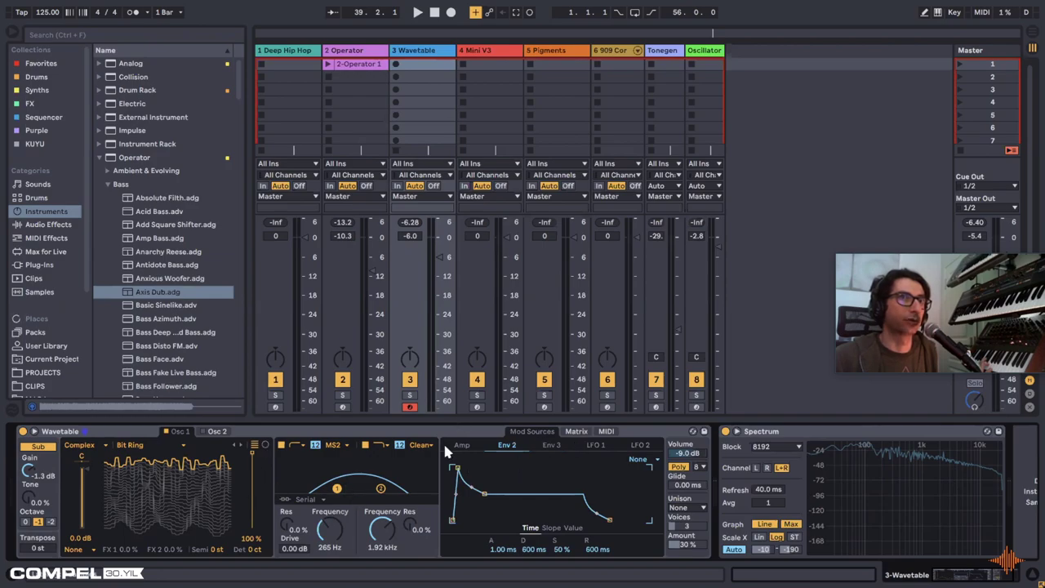
click(576, 431)
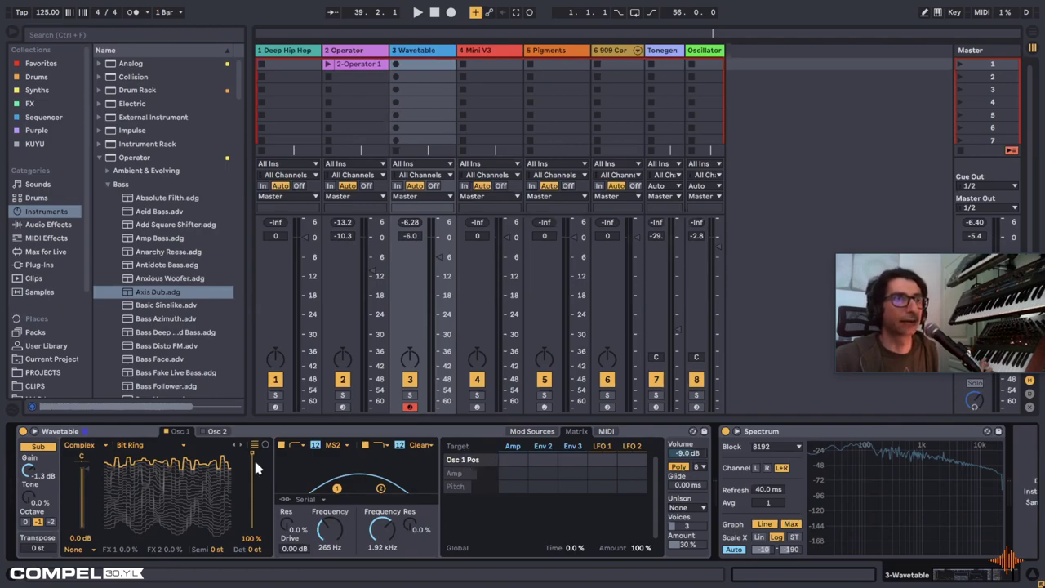
drag(140, 500, 140, 501)
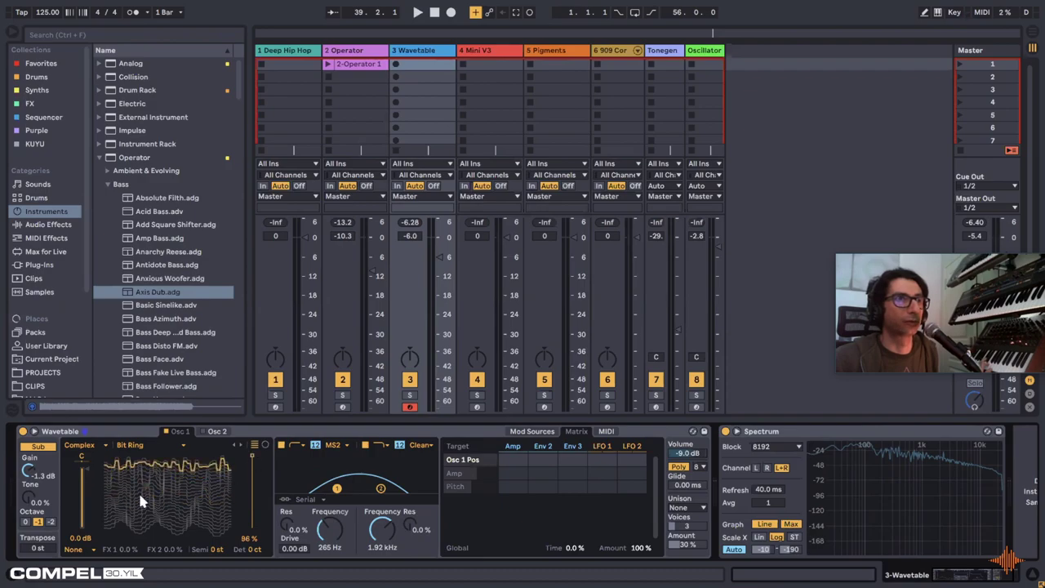
click(81, 537)
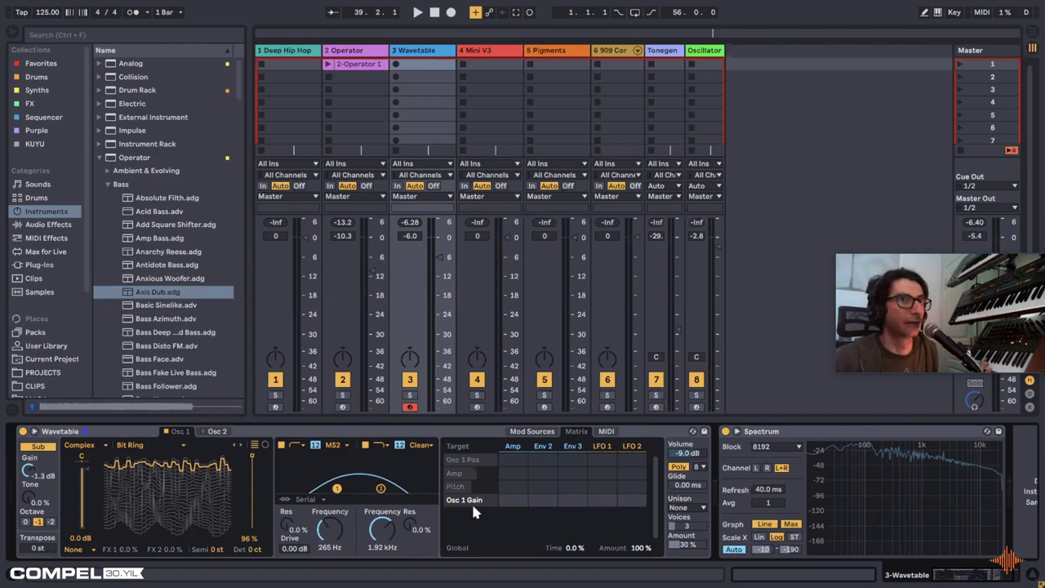
click(330, 533)
drag(330, 533, 331, 536)
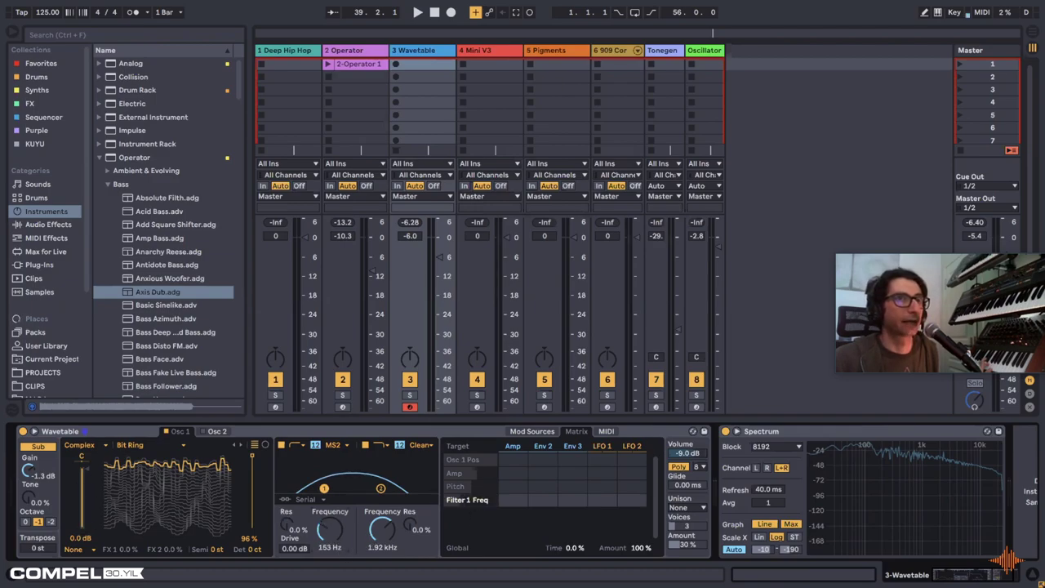
drag(30, 472, 29, 474)
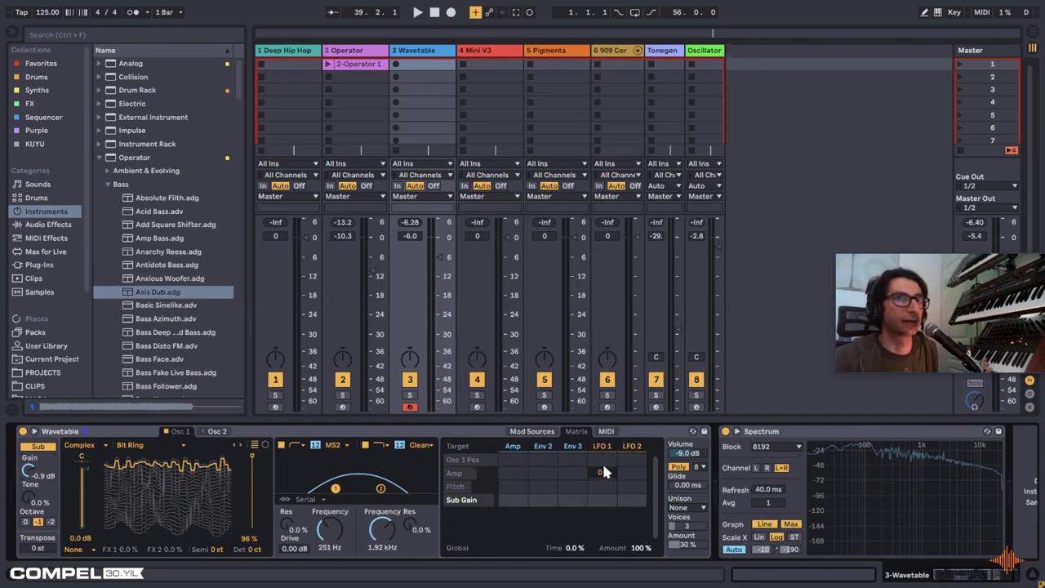
click(610, 502)
Step: Set oscillator 1's wavetable position to 100% and modulate it with LFO 1 at an amount of 53
drag(250, 454, 249, 476)
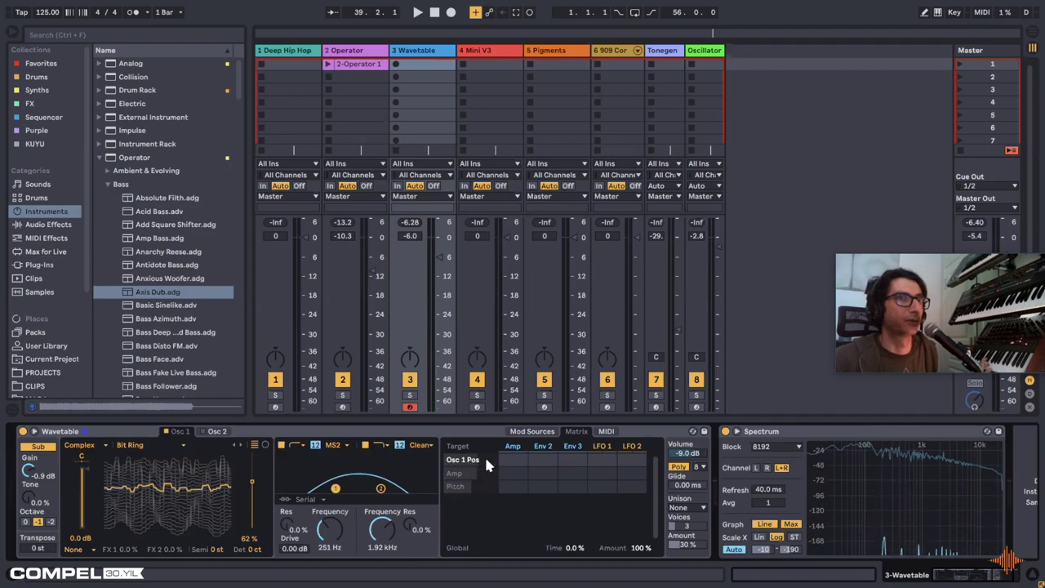
drag(251, 482, 251, 459)
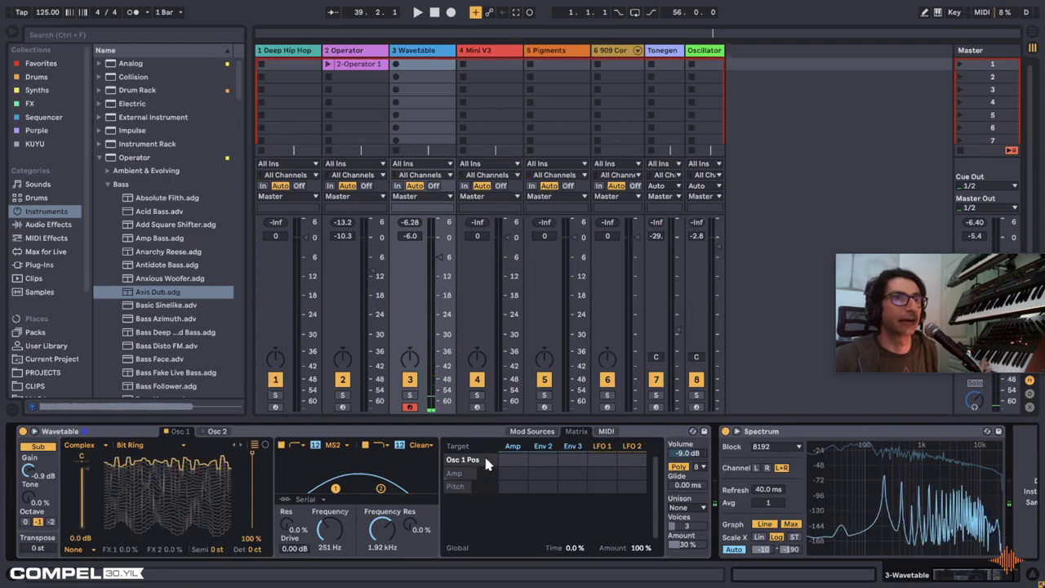
click(604, 460)
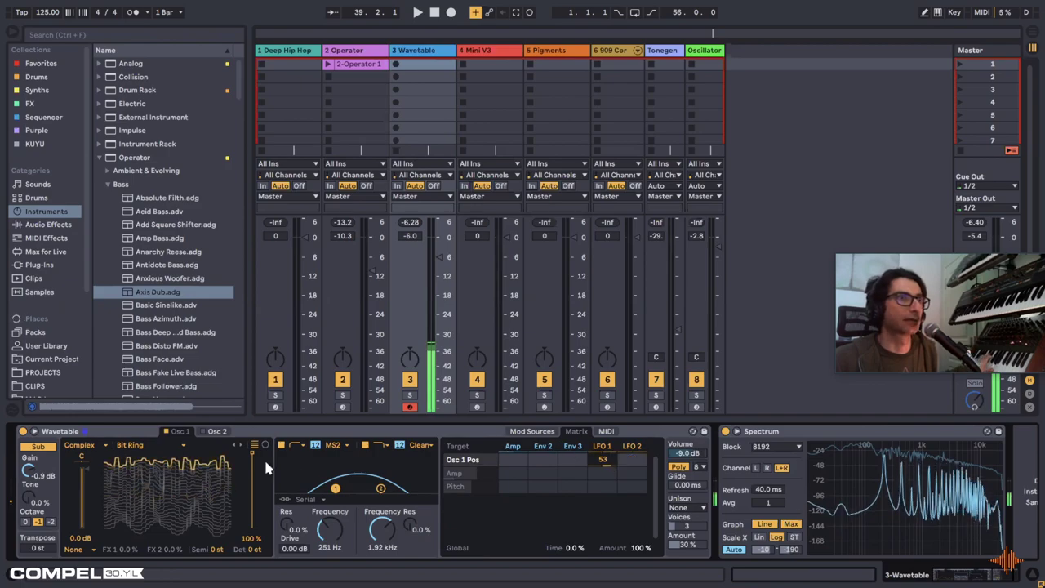
Step: Try a 360° offset on LFO 1, return the offset to 0°, and set the LFO rate to 1.59 Hz
click(532, 431)
click(597, 445)
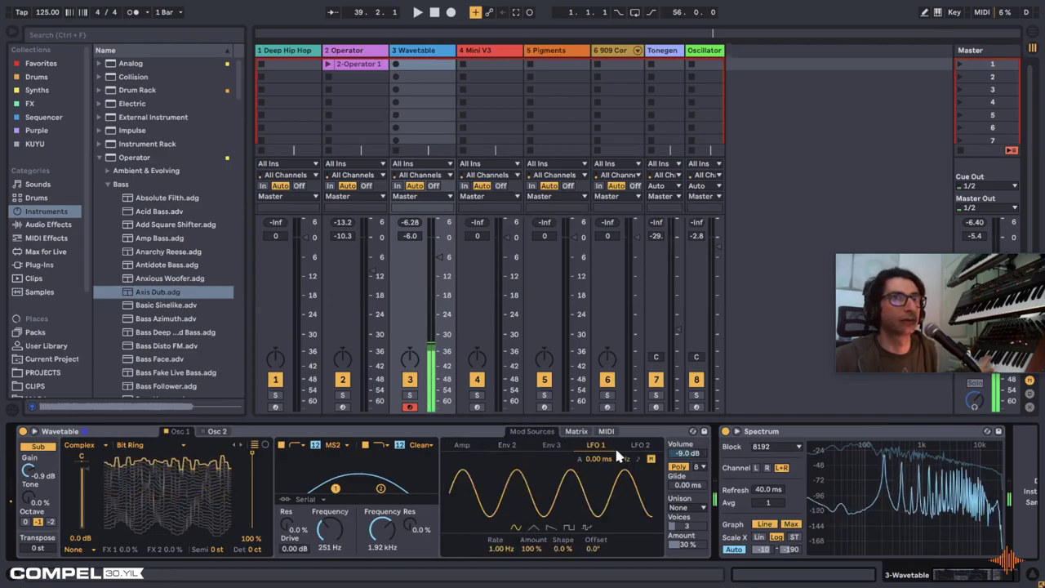
drag(500, 549, 500, 520)
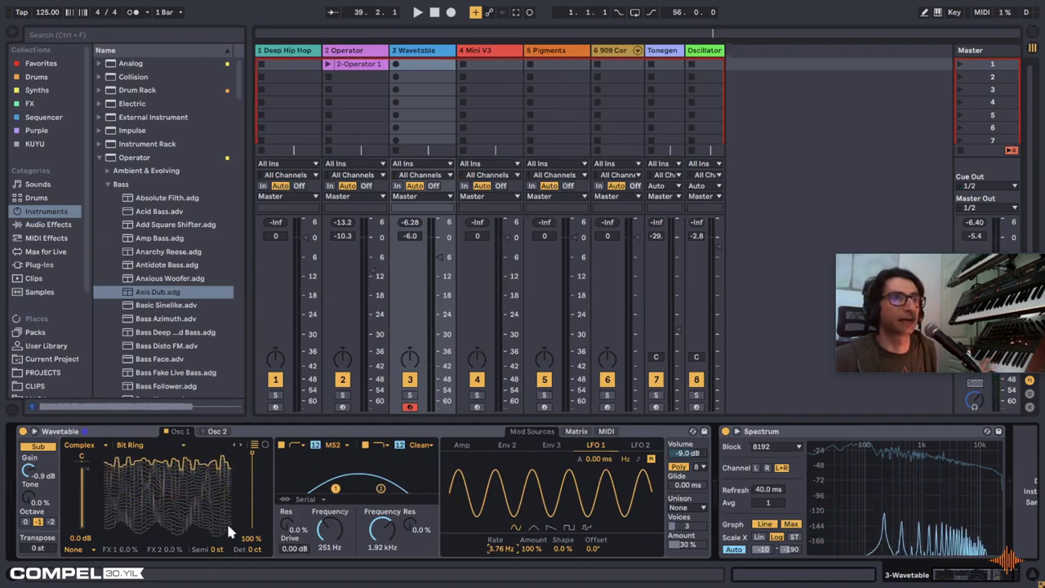
click(595, 550)
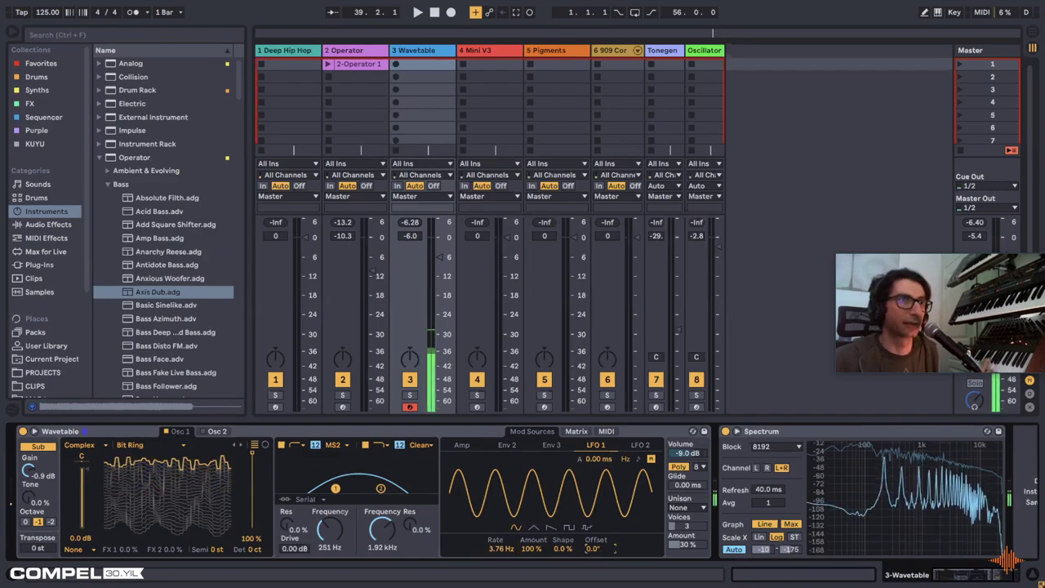
drag(595, 550, 595, 503)
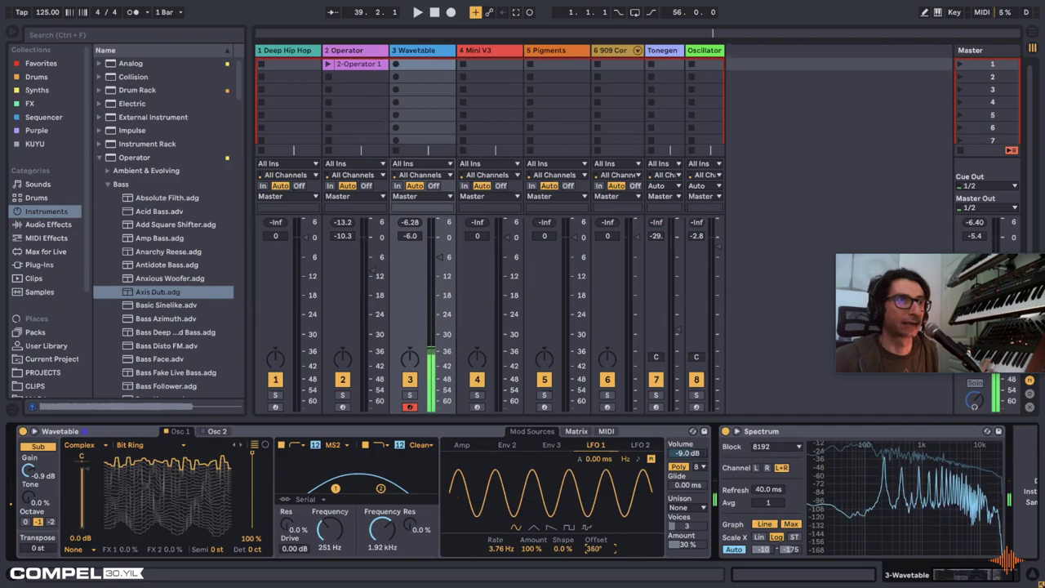
drag(595, 548, 606, 512)
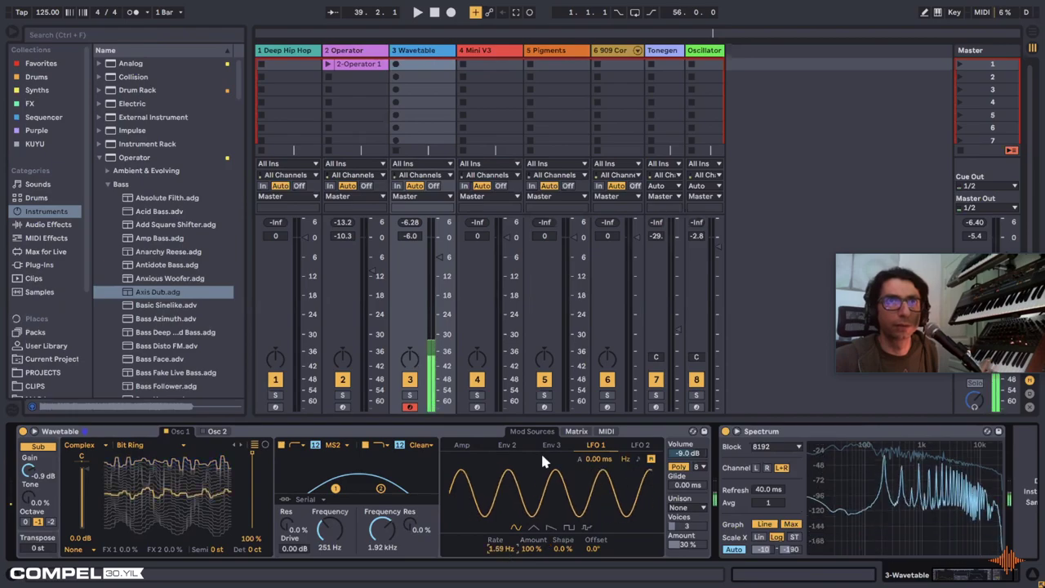
Step: Raise LFO 1's modulation of the Osc 1 position to 100 and set LFO 1 to 60% amount and 0.93 Hz rate
click(576, 431)
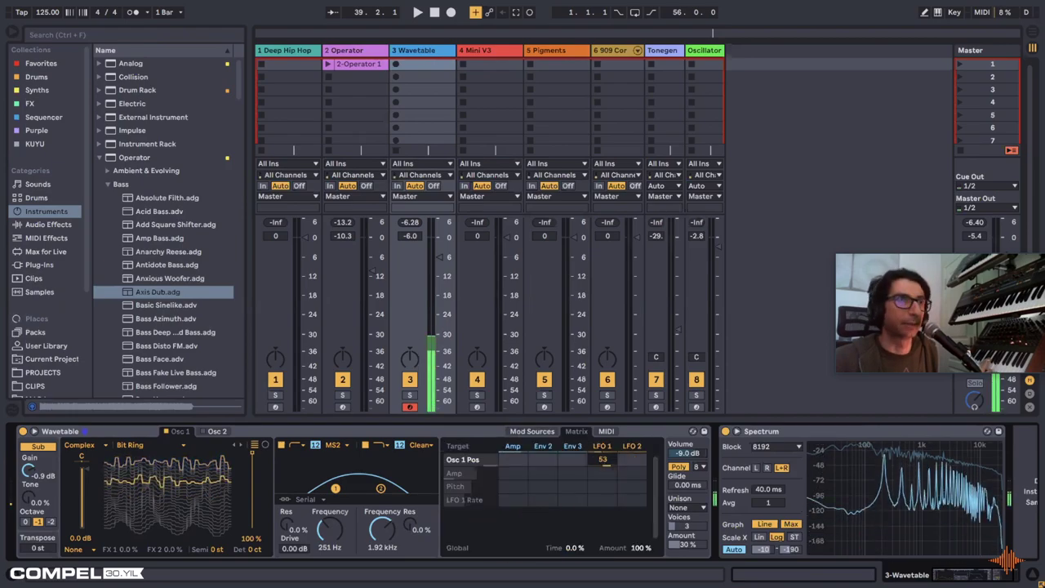
drag(603, 459, 603, 432)
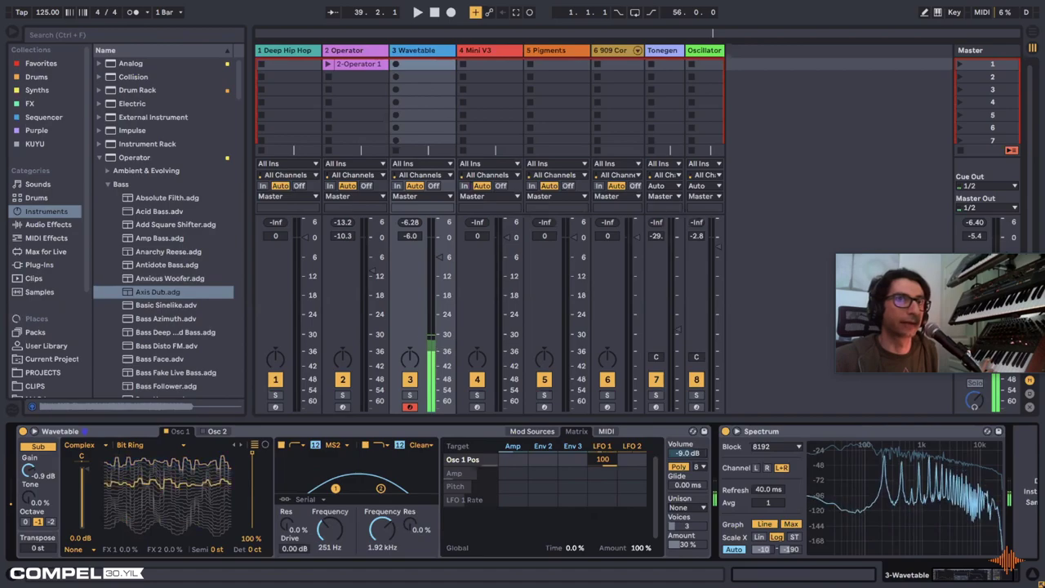
click(532, 431)
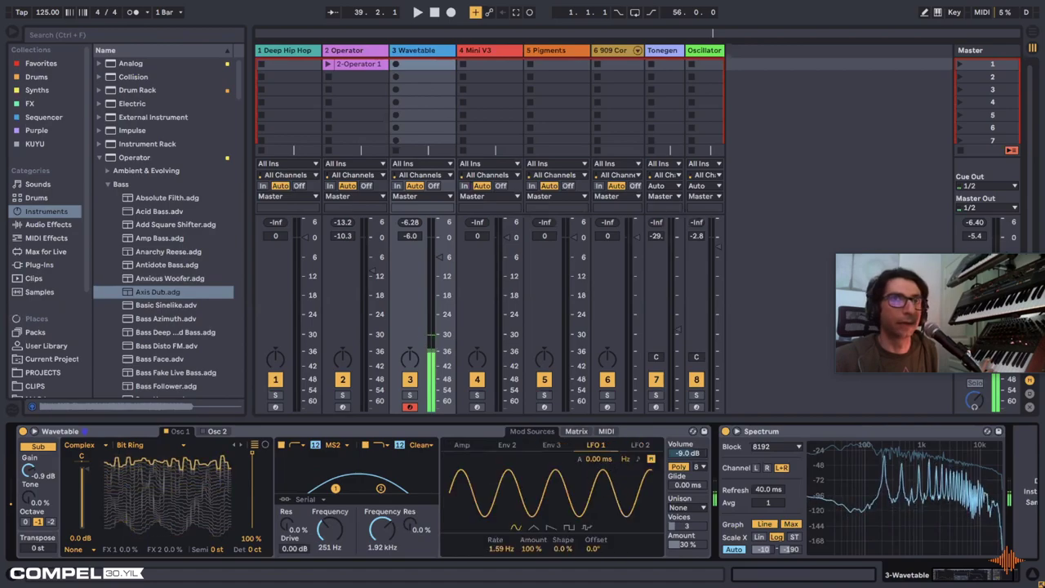
drag(529, 553, 494, 552)
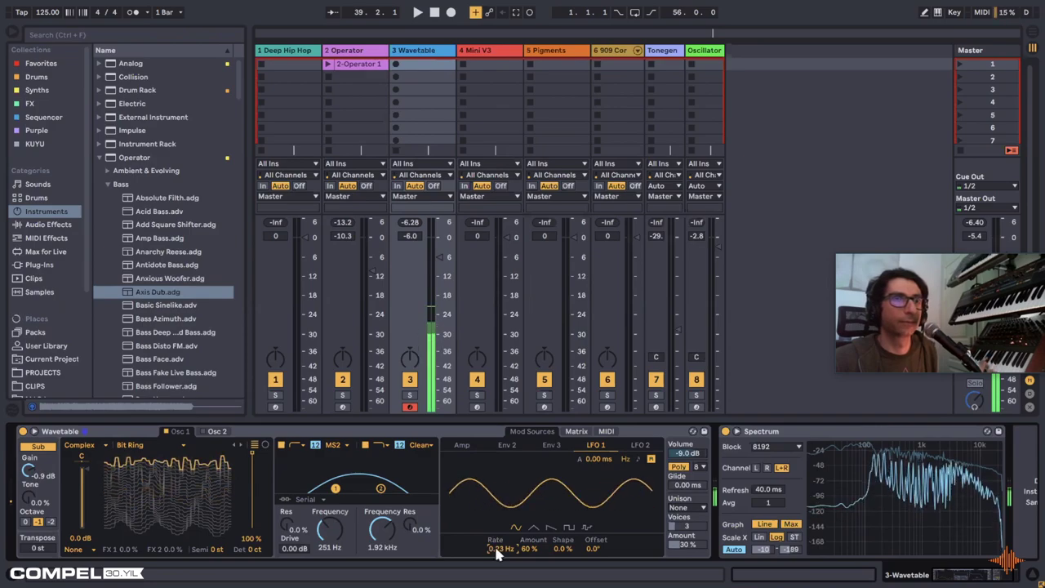
drag(500, 554, 499, 546)
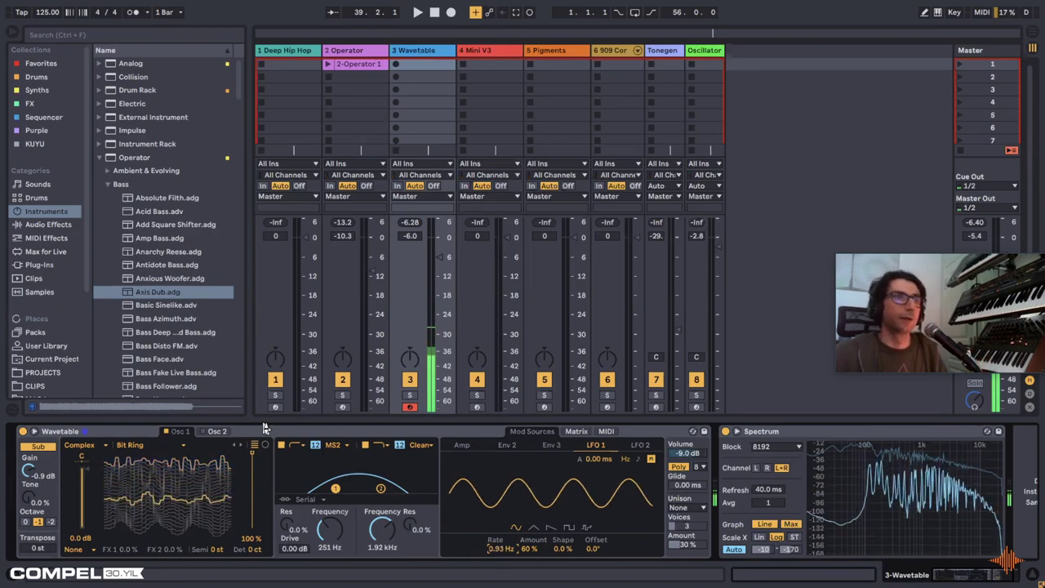
Step: Enable oscillator 2 with the Saw Dual 1 wavetable at about 38% position and turn off oscillator 1
click(223, 431)
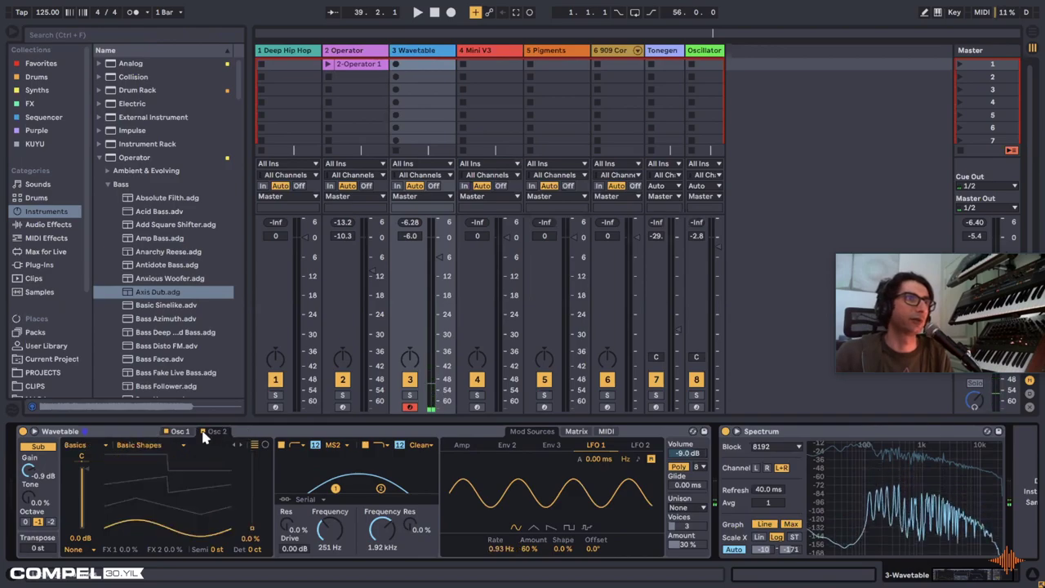
click(155, 447)
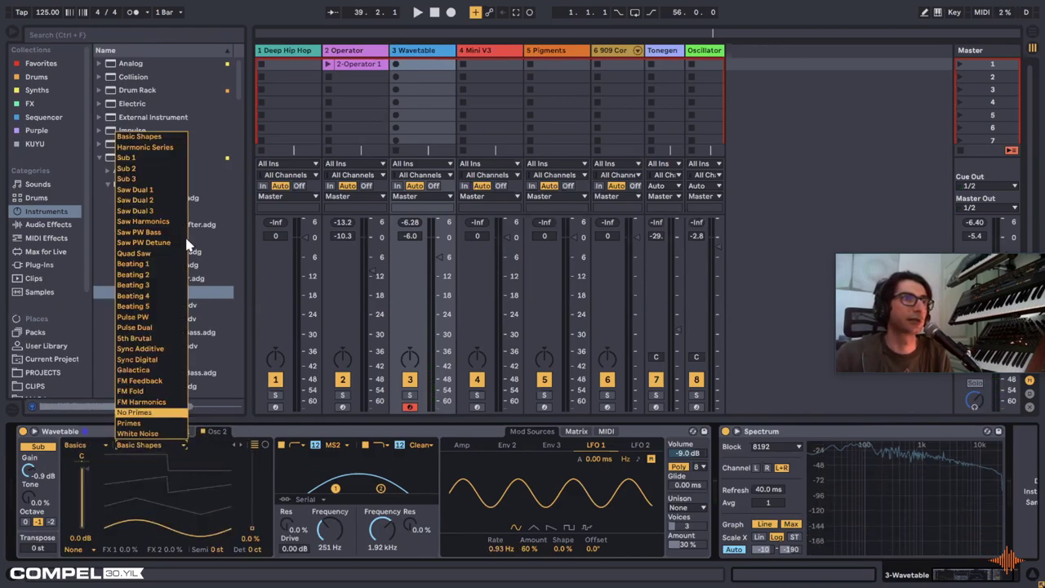
click(134, 189)
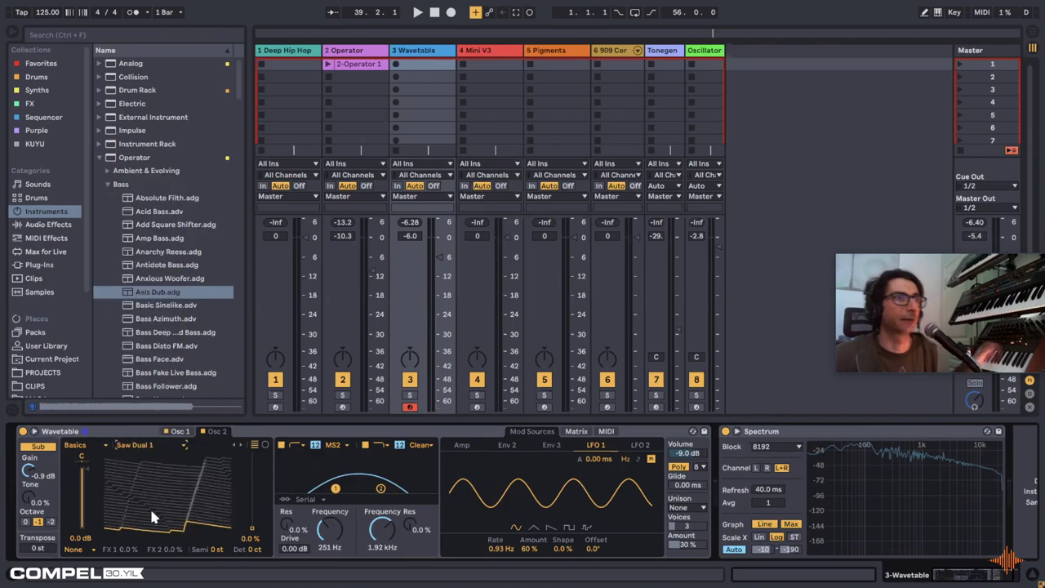
click(165, 432)
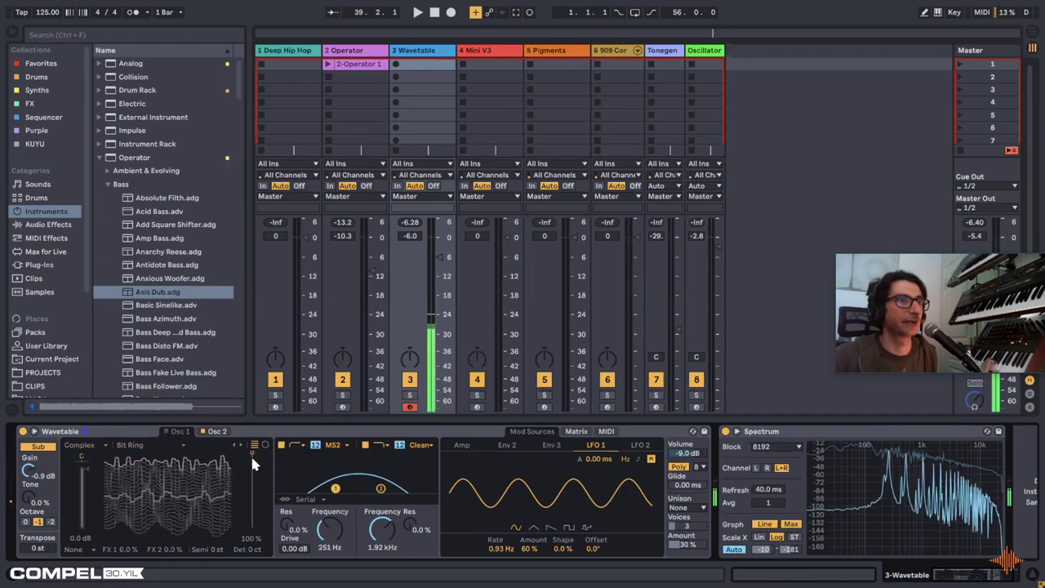
click(219, 432)
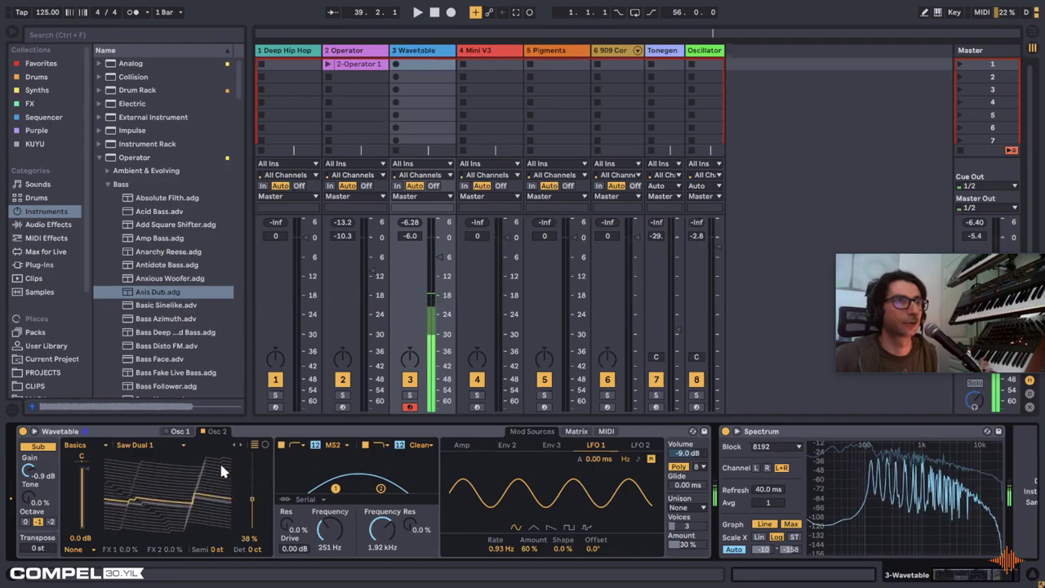
Step: Load the FM Harmonics wavetable into oscillator 2 and set its wavetable position to 26%
click(160, 444)
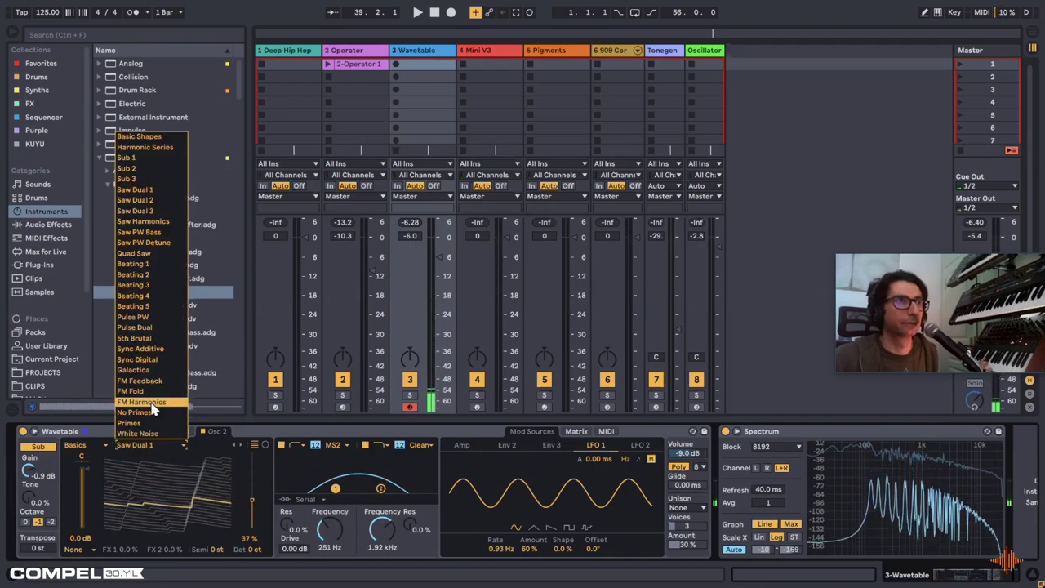
click(155, 413)
drag(214, 465, 214, 433)
drag(130, 457, 166, 485)
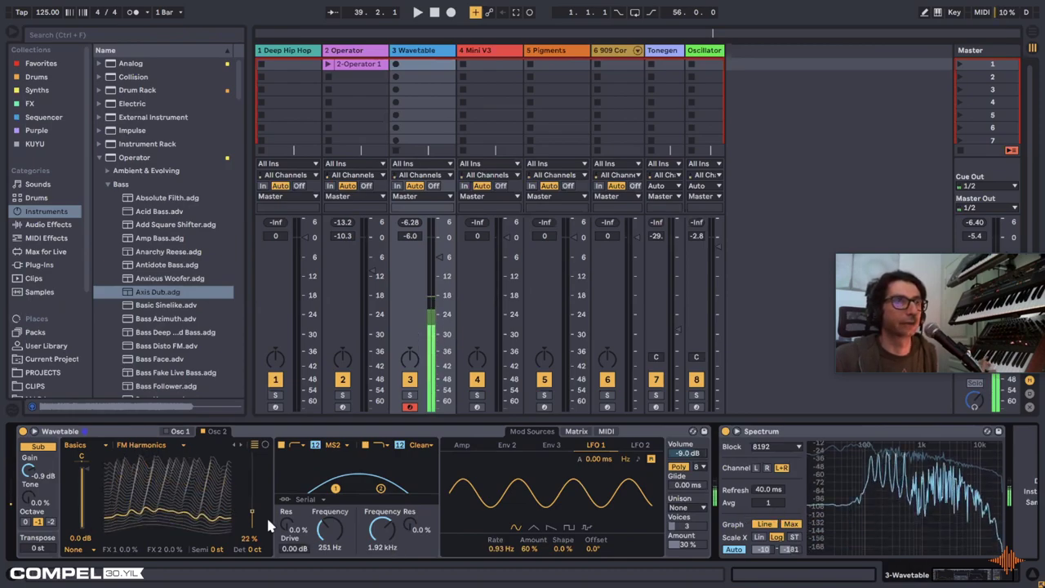
drag(167, 485, 168, 494)
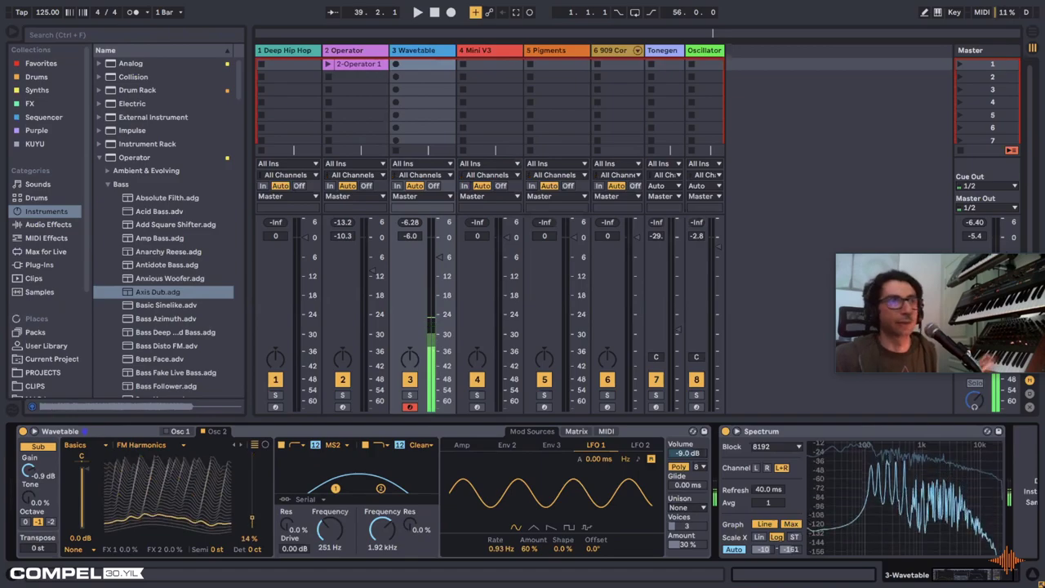
drag(252, 519, 258, 509)
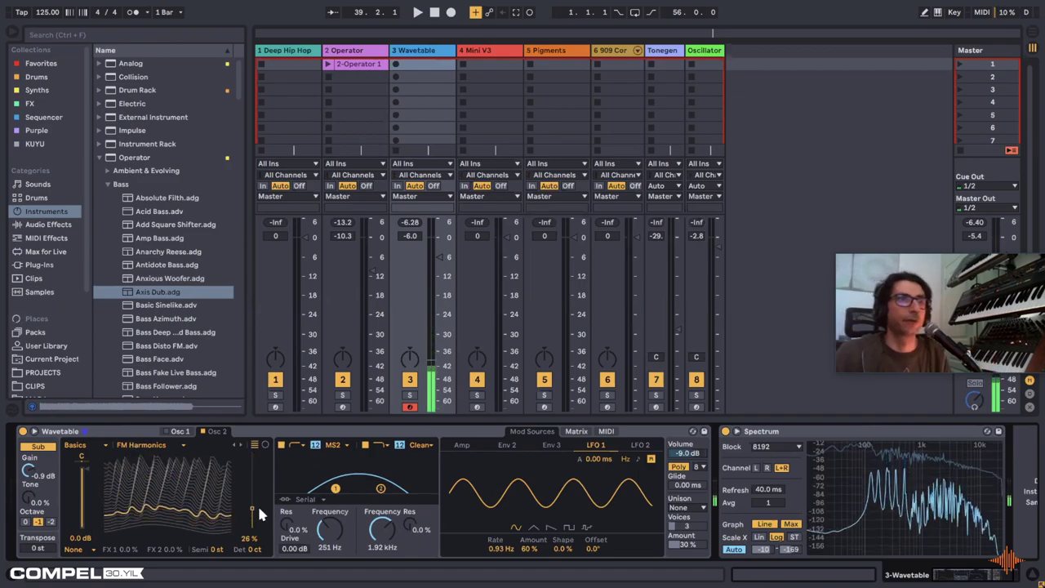
Step: Modulate the Osc 2 position with LFO 2 in the modulation matrix at an amount of -53
click(577, 431)
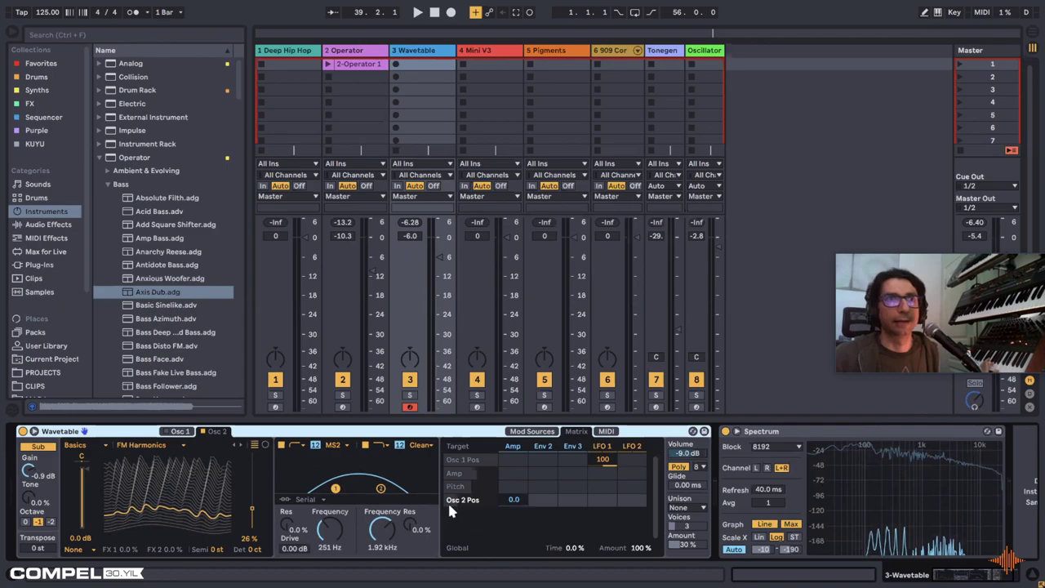
drag(633, 499, 633, 542)
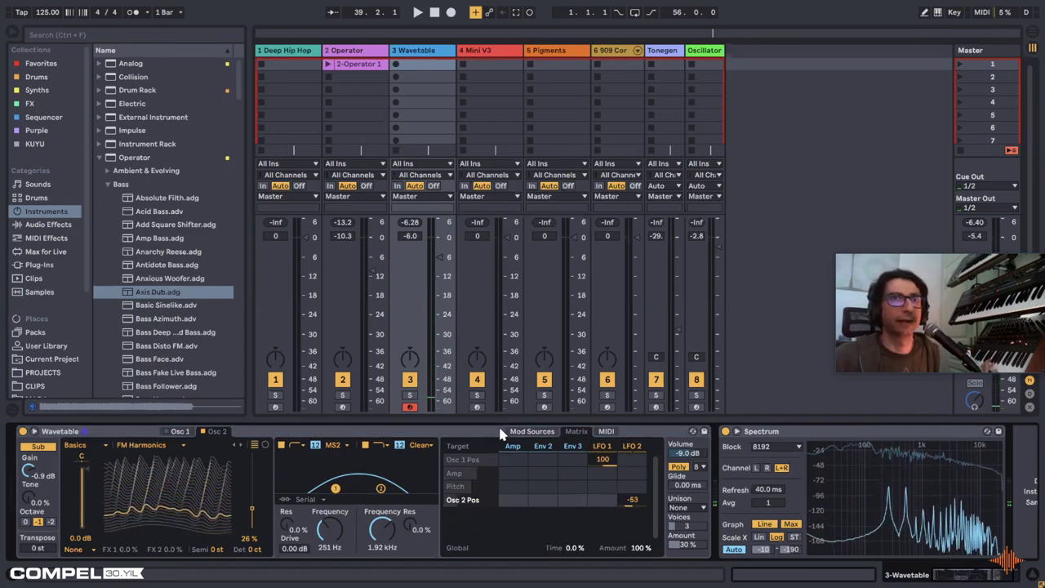
Step: Set LFO 2 to a 3.26 Hz rate and 61% amount, and bend its waveform with a shape of -63%
click(546, 432)
click(641, 445)
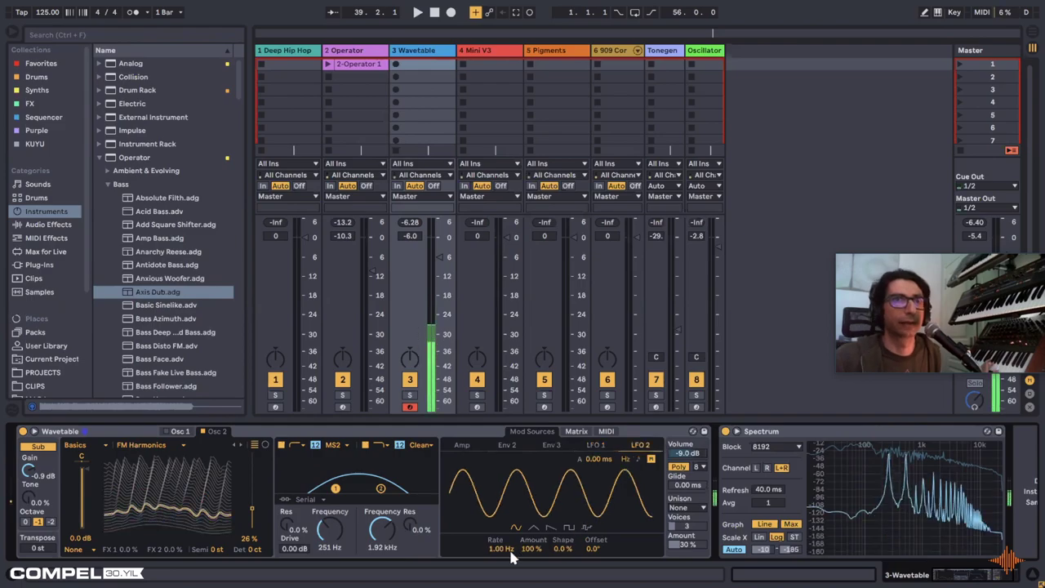
drag(500, 548, 499, 506)
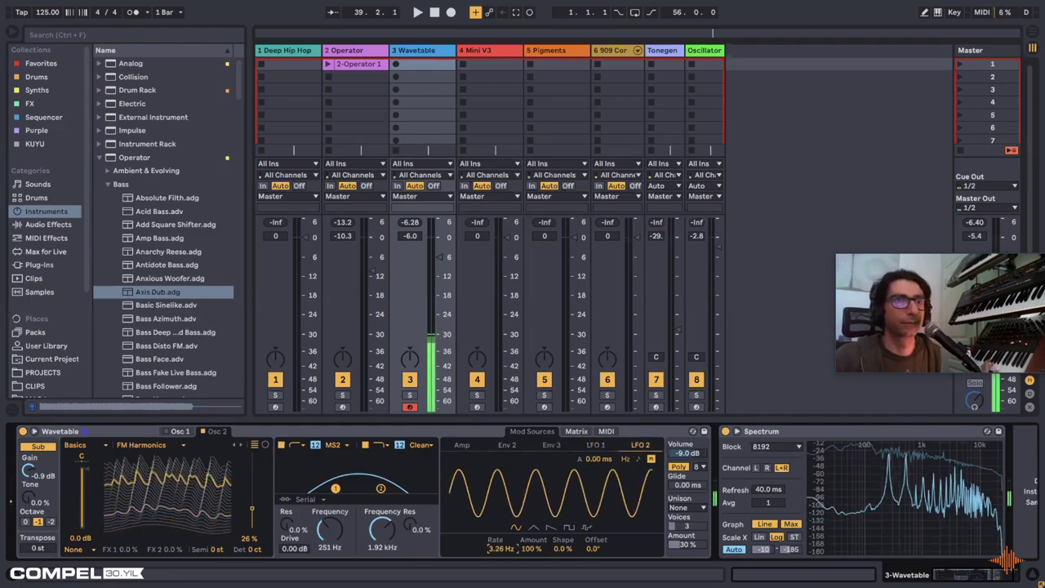
drag(530, 547, 562, 538)
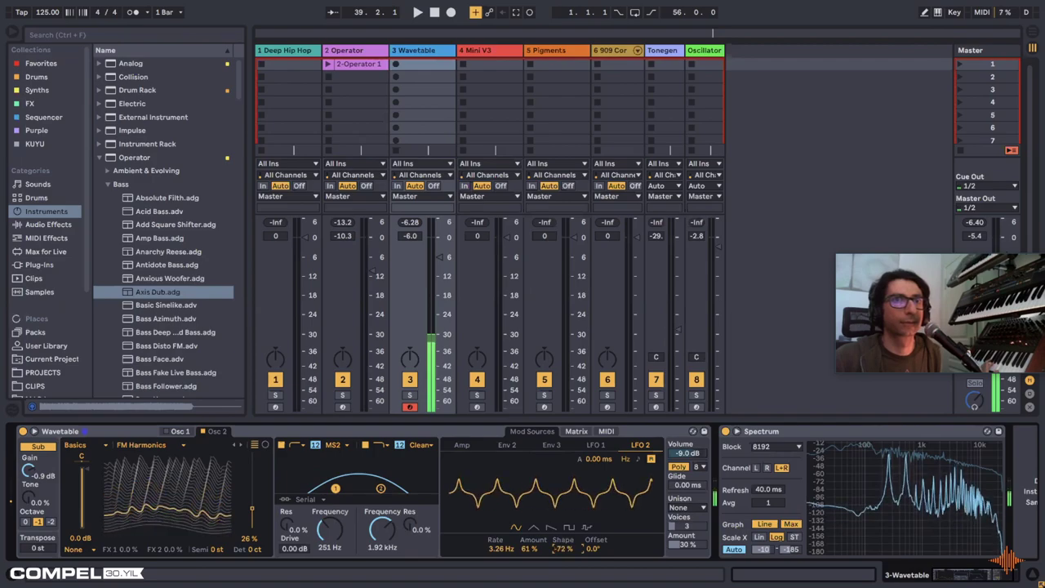
Step: Switch LFO 2 to the random waveform at 91% amount, 17% shape and 6.54 Hz, and set the Osc 2 wavetable position to 46%
click(534, 527)
click(565, 527)
click(569, 527)
click(584, 528)
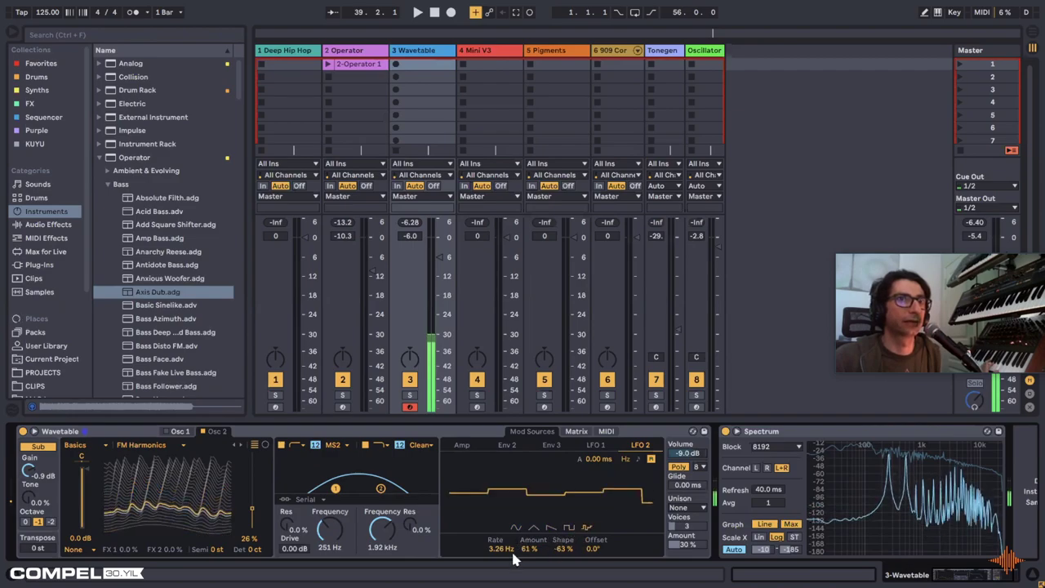
drag(531, 548, 561, 535)
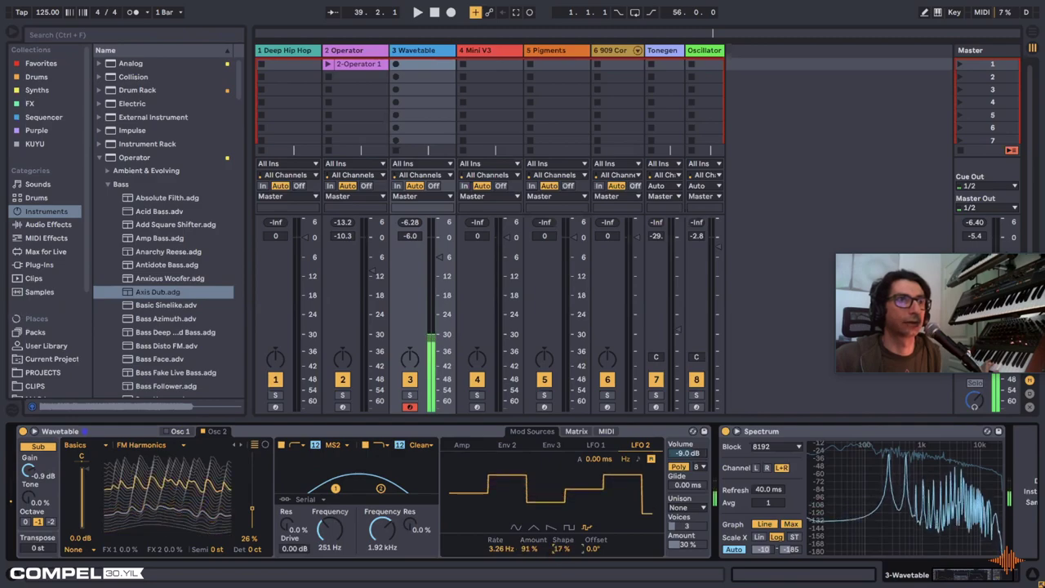
drag(253, 513, 252, 494)
drag(498, 548, 498, 526)
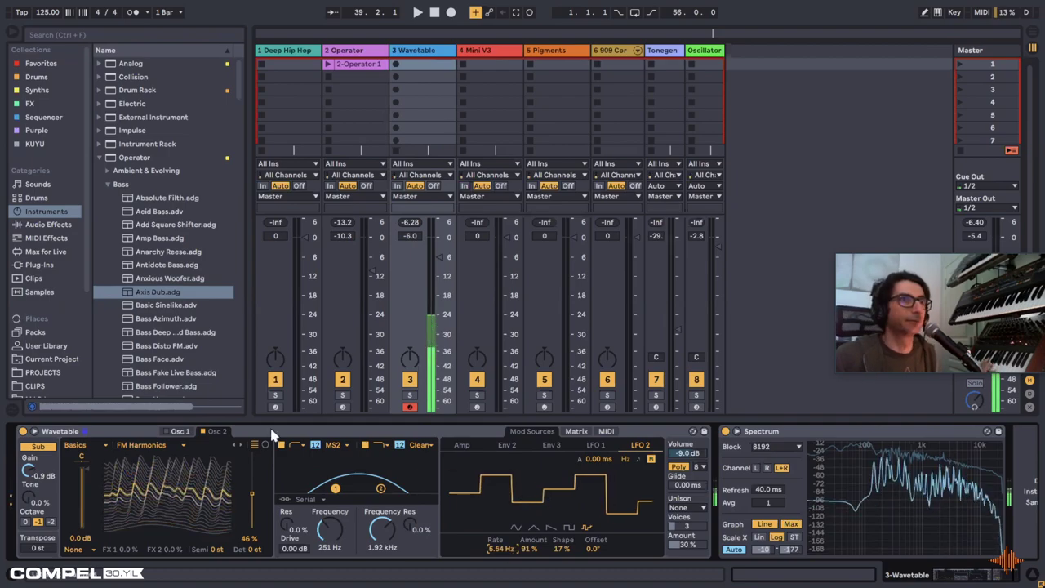
Step: Turn oscillator 1 back on, and set the filter frequencies to 251 Hz for filter 1 and 9.48 kHz for filter 2
click(171, 431)
click(166, 431)
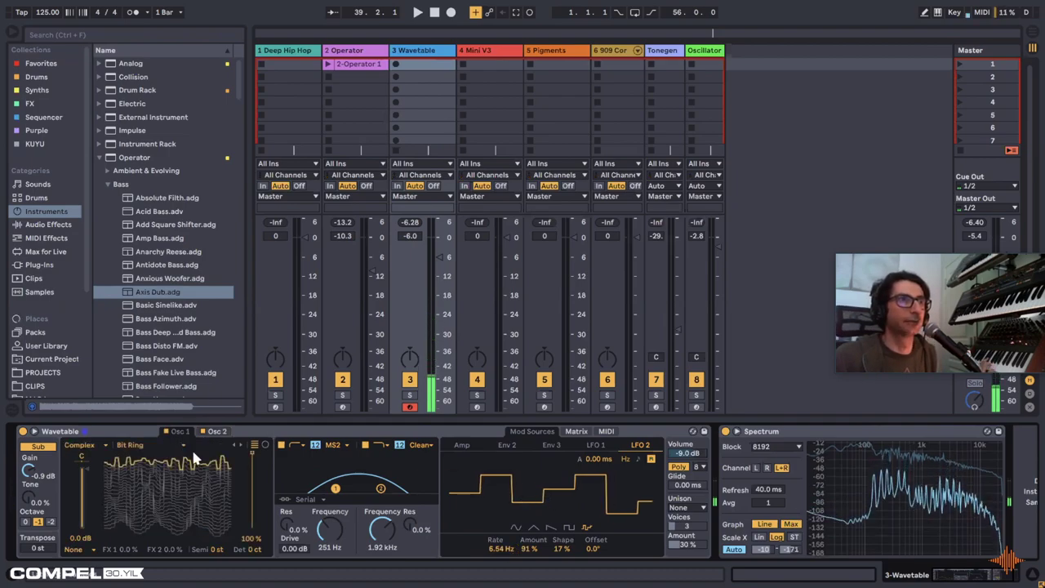
drag(331, 525, 331, 549)
drag(381, 529, 381, 506)
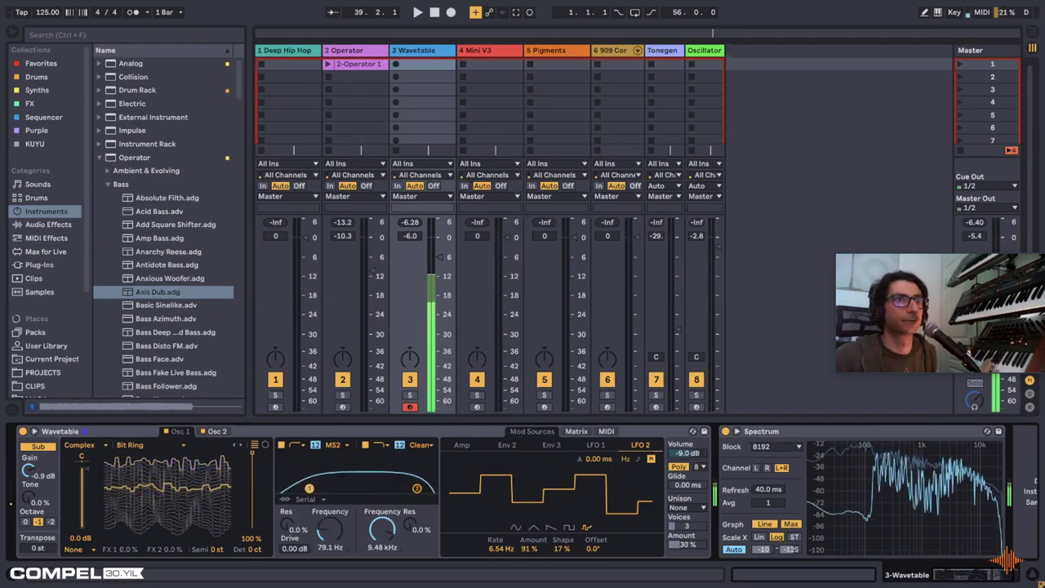
drag(329, 529, 329, 504)
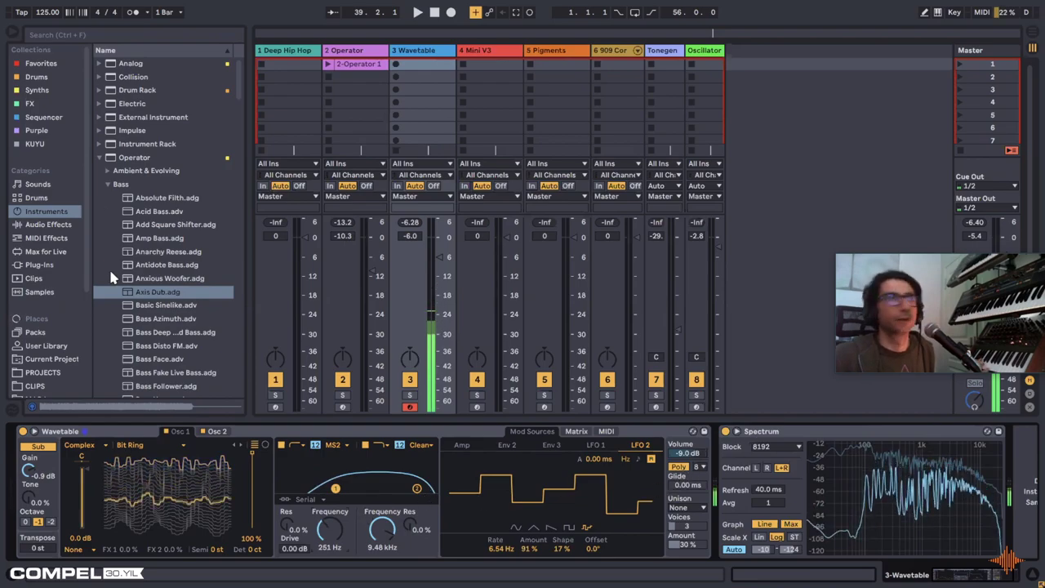
Step: Collapse the Operator presets and add the Reverb audio effect to the Wavetable track
key(Left)
key(Left)
key(Left)
key(Left)
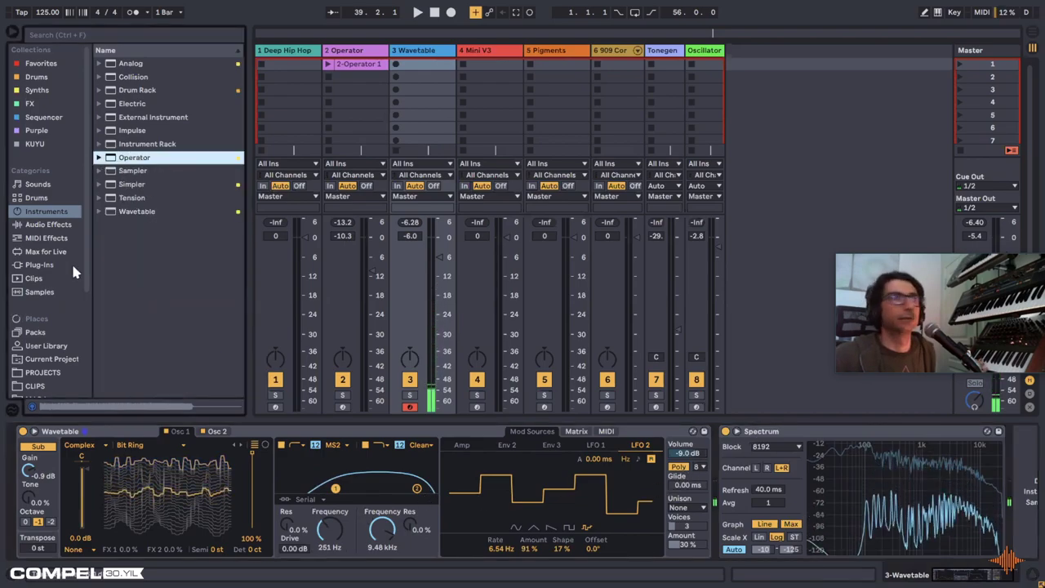
click(48, 225)
scroll(160, 245, down, 5)
click(160, 285)
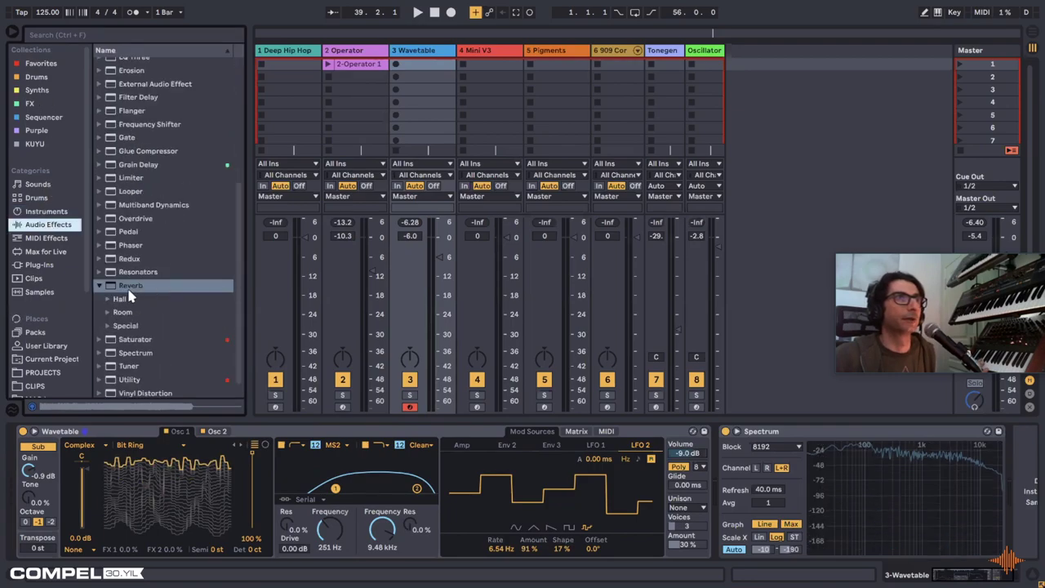
double_click(134, 287)
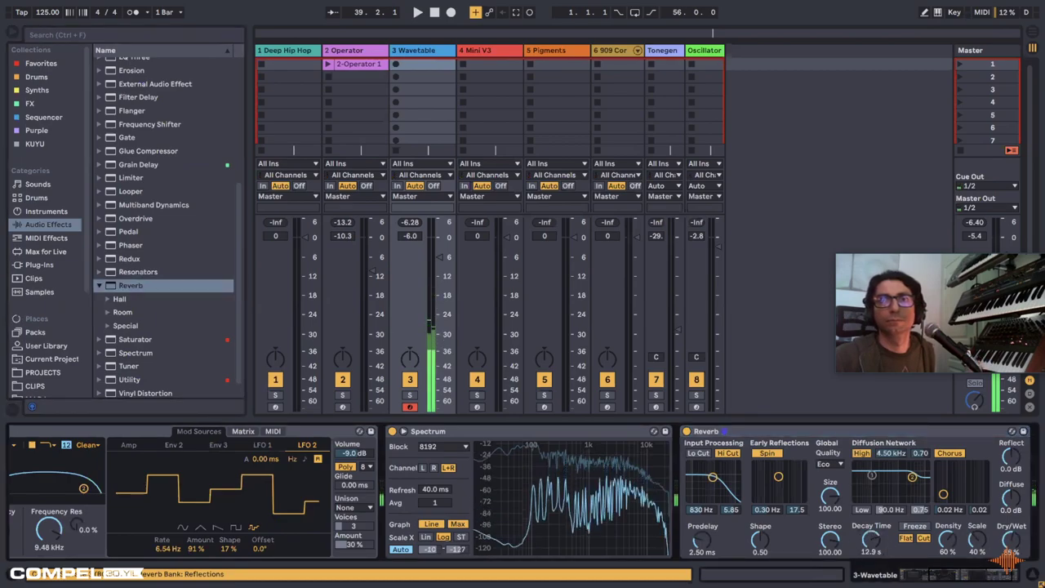
Step: Set the Reverb's decay time to 12.9 s, and enable its input low cut with the input filter at 2.31 kHz and width 7.05
drag(872, 547, 872, 507)
click(699, 453)
drag(715, 479, 721, 473)
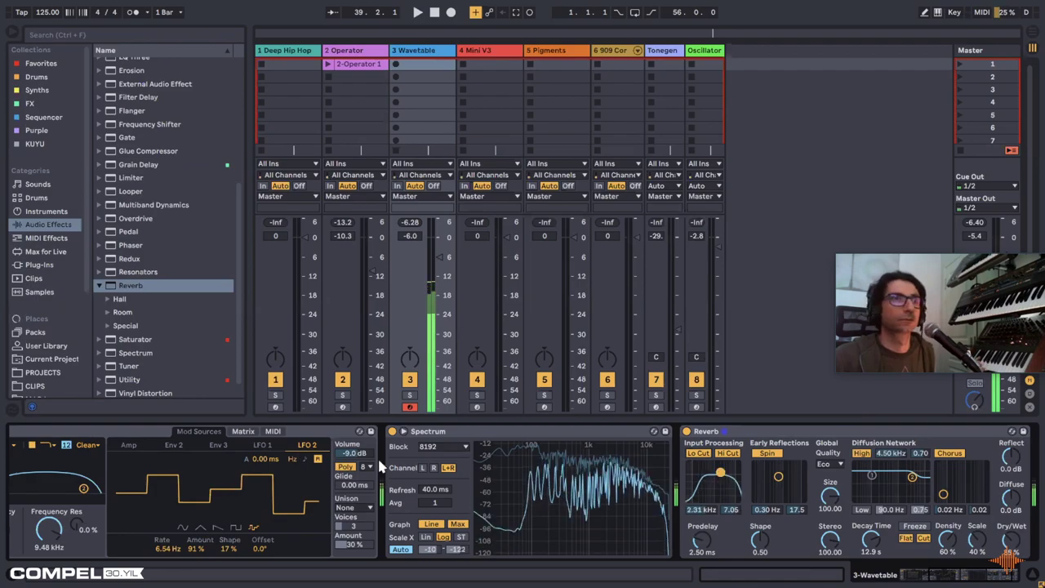
drag(990, 577, 915, 577)
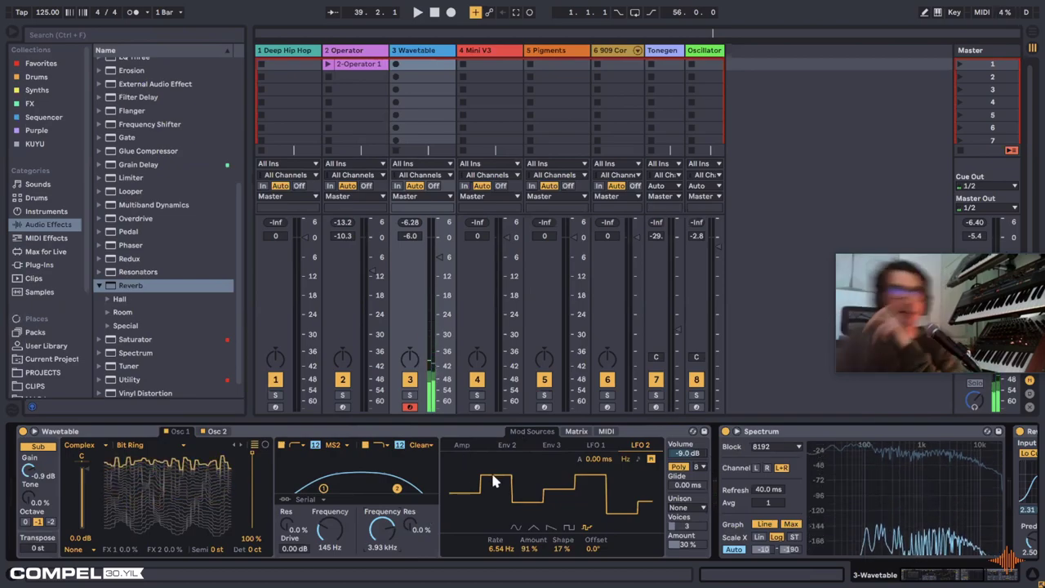
Step: Modulate the filter 2 frequency with Env 2 at an amount of 83 and set filter 2's frequency to 369 Hz
click(320, 433)
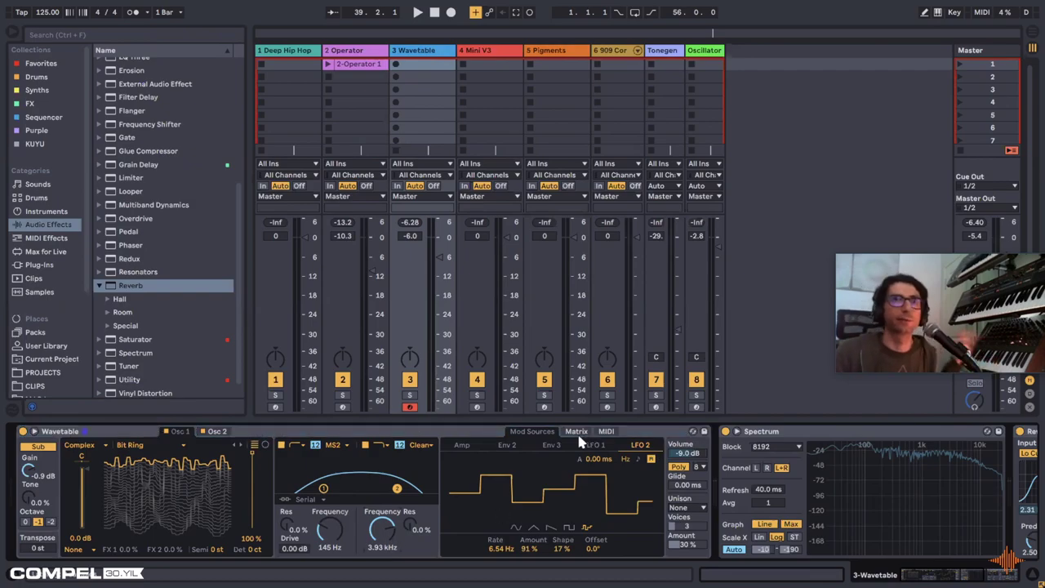
click(505, 444)
drag(382, 529, 382, 514)
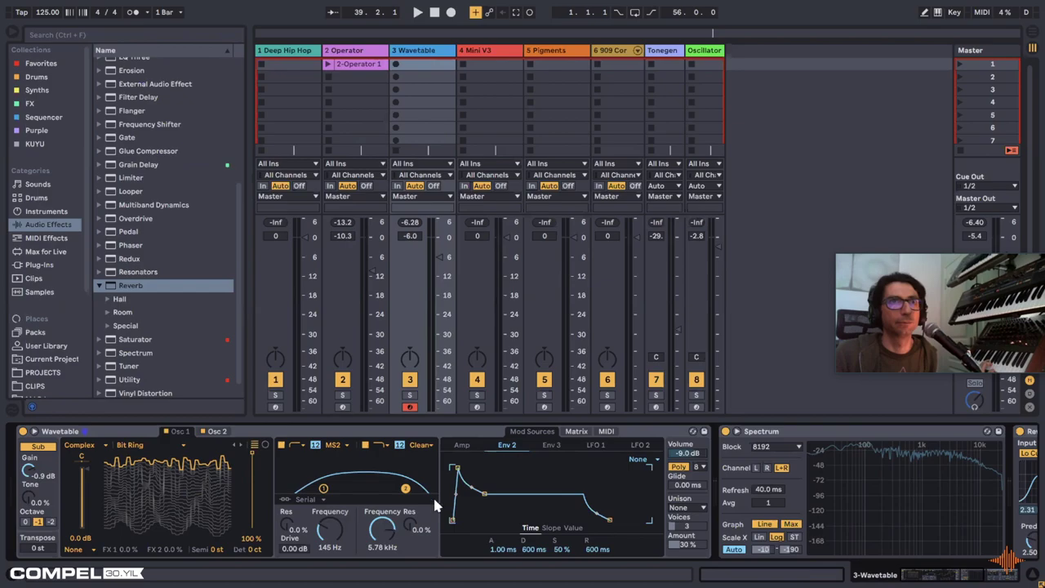
click(577, 433)
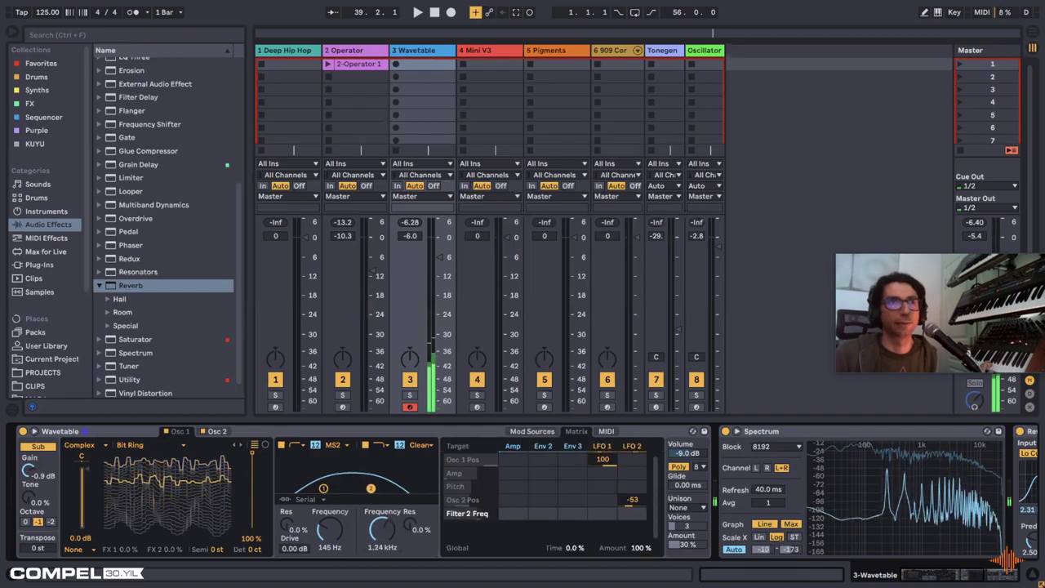
drag(382, 529, 382, 490)
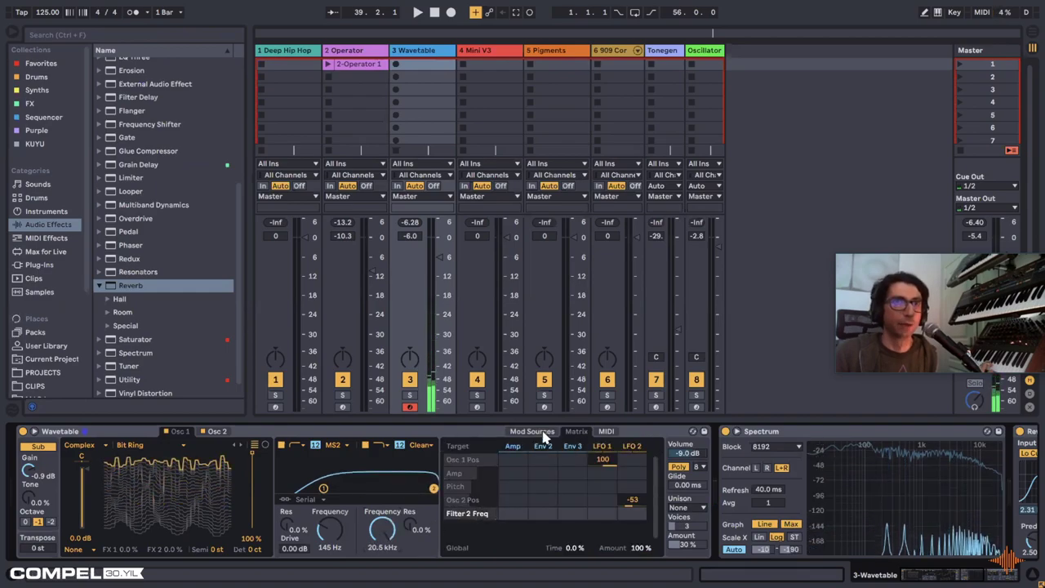
mouse_move(542, 512)
mouse_down()
mouse_move(543, 488)
mouse_move(531, 514)
mouse_up()
drag(382, 529, 382, 580)
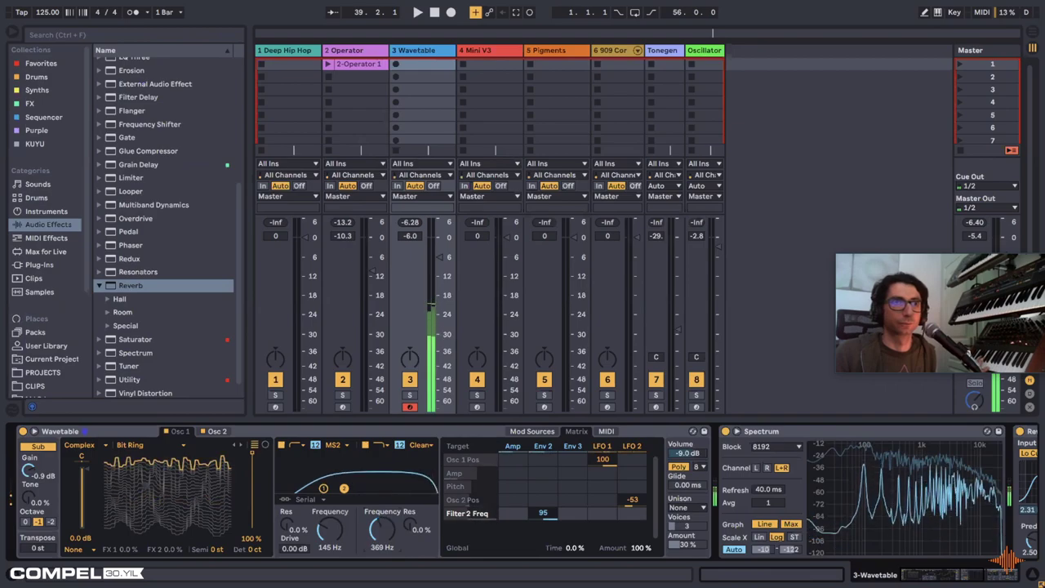
drag(543, 513, 543, 584)
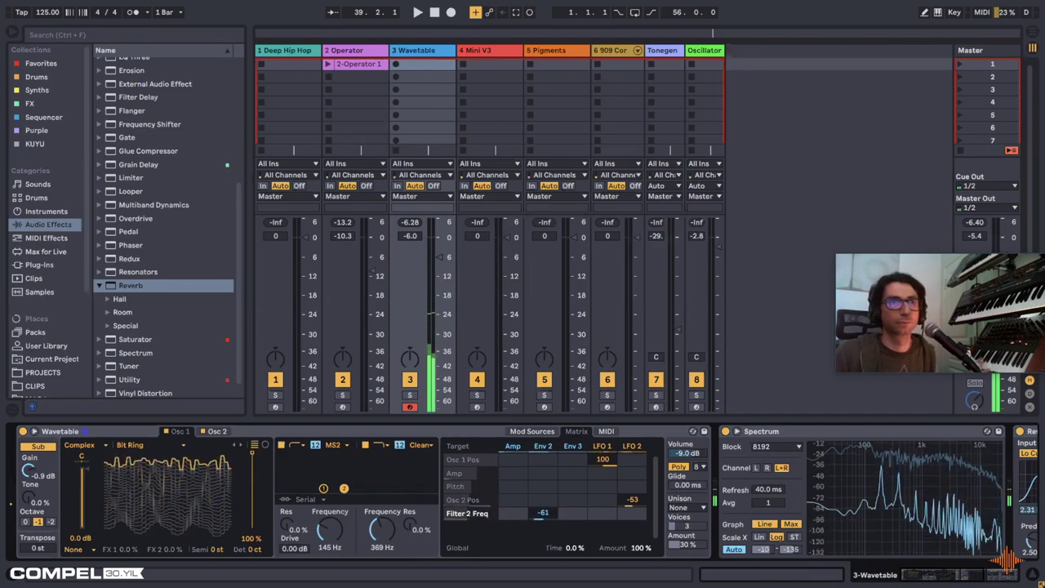
mouse_move(543, 513)
mouse_down()
mouse_move(543, 566)
mouse_move(543, 525)
mouse_up()
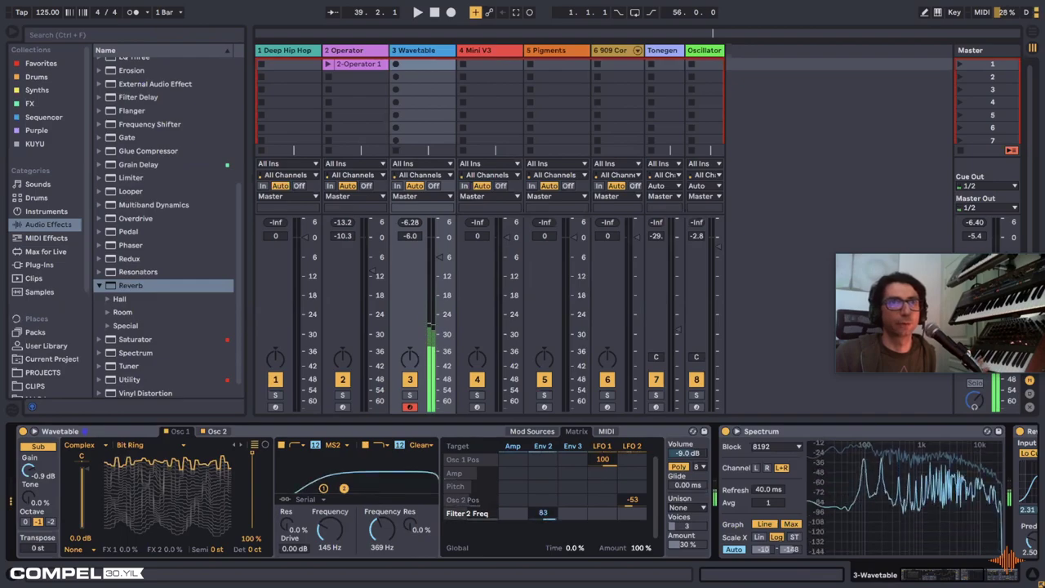
Step: Give Env 2 a 4.98 s decay and 0% sustain, and lower filter 1 to 74.9 Hz and filter 2 to 162 Hz
click(547, 433)
drag(458, 513, 488, 520)
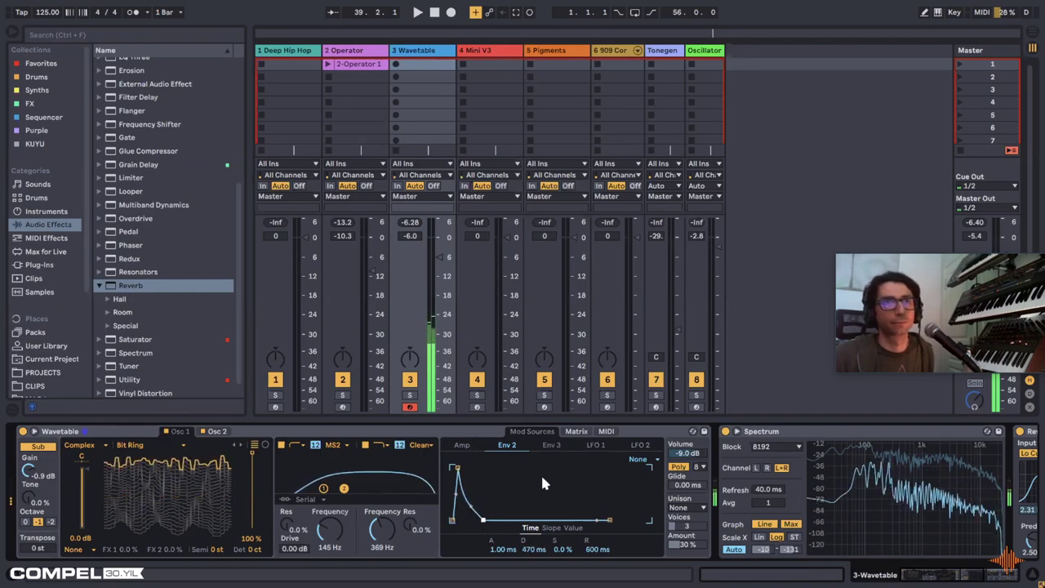
drag(484, 523, 504, 521)
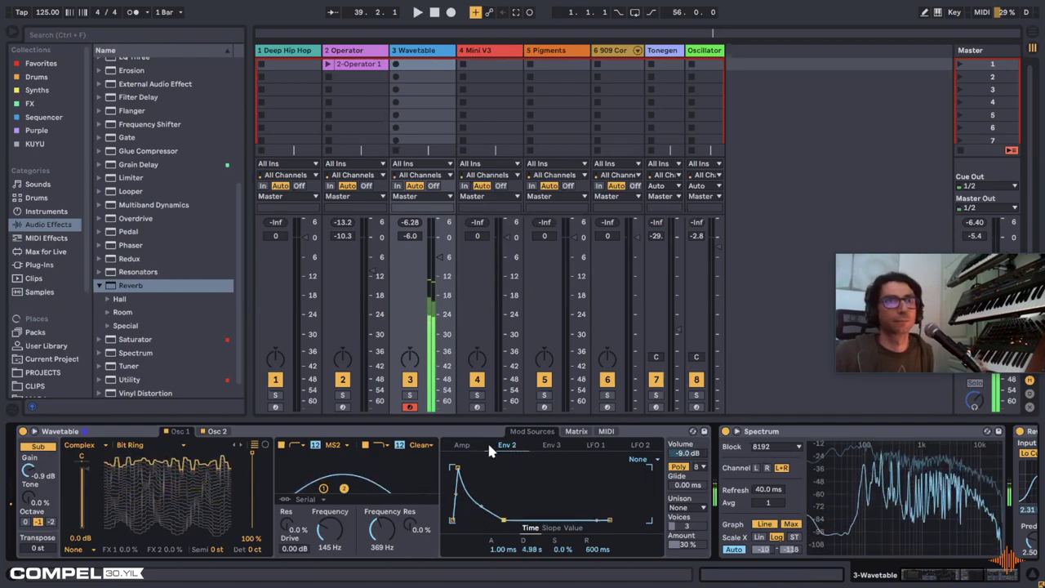
drag(326, 534, 327, 551)
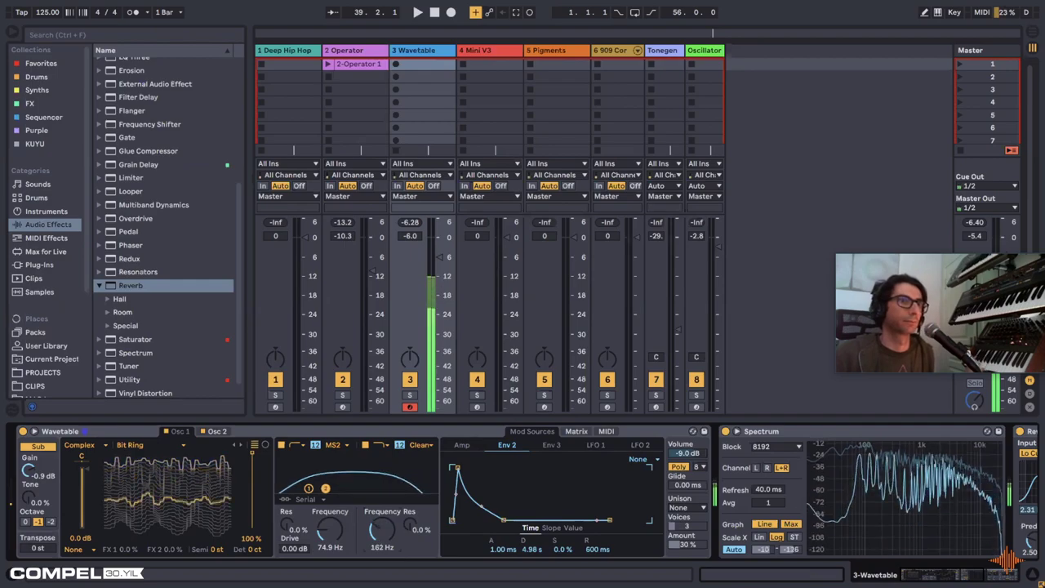
drag(380, 528, 380, 531)
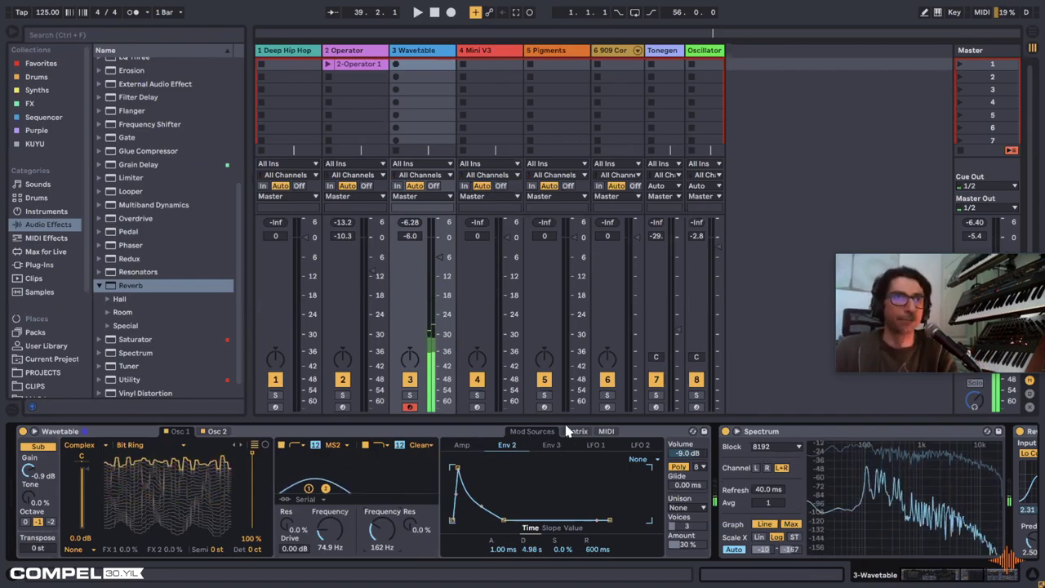
Step: Collapse the Reverb presets and audition samples in the sample library, including 01-Gentle Speech, 01_RESO1 and 01-Square-Saw I
click(99, 284)
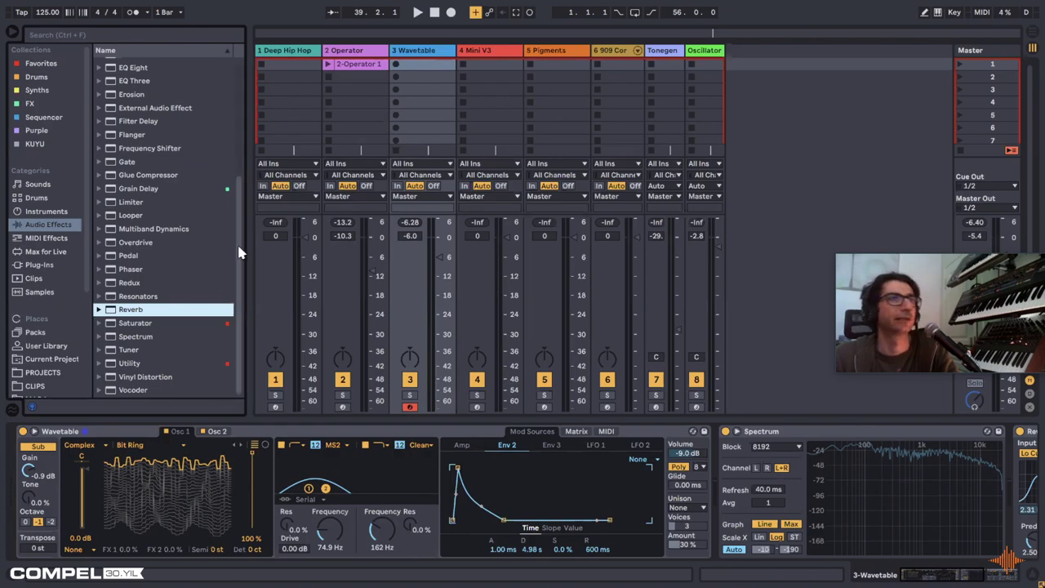
click(40, 292)
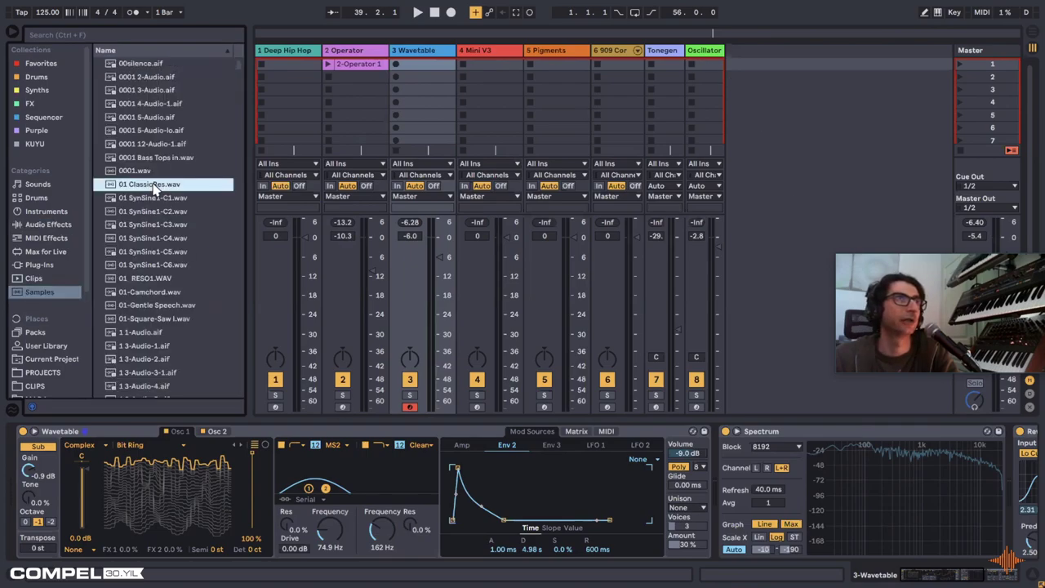
click(153, 265)
click(158, 347)
click(164, 307)
click(154, 279)
click(156, 318)
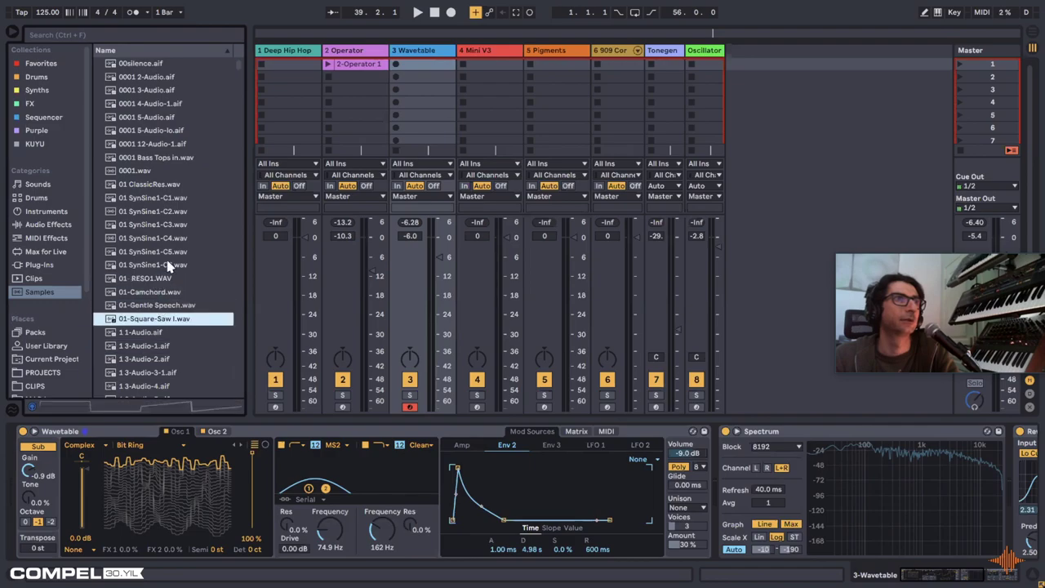
Step: Audition the Upright, Water Rock and Wheat Pad samples and load the 1_Upright Pizz sample as the oscillator 1 wavetable
scroll(157, 326, down, 4)
click(159, 342)
click(158, 355)
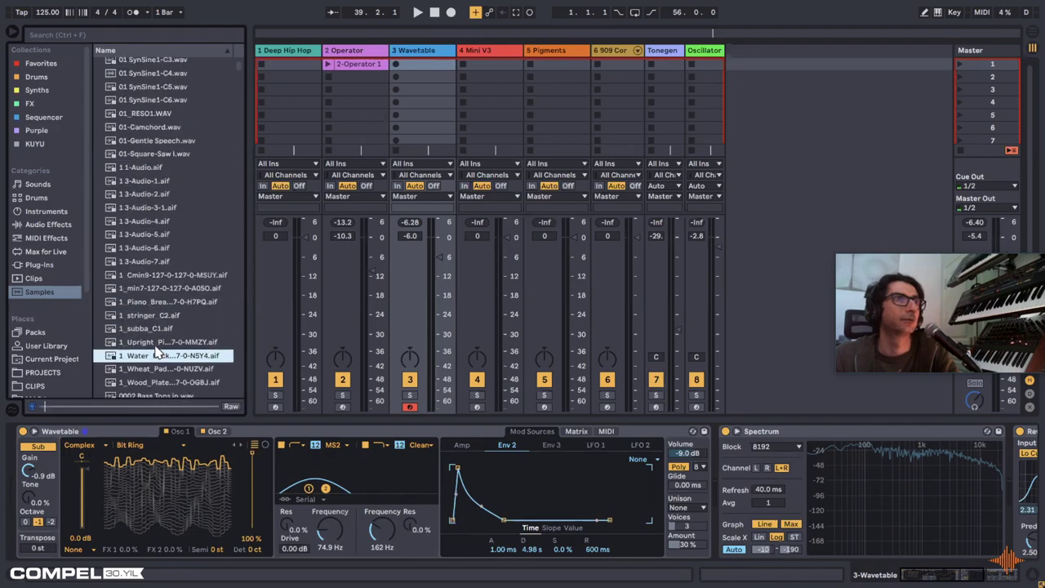
click(155, 368)
click(160, 342)
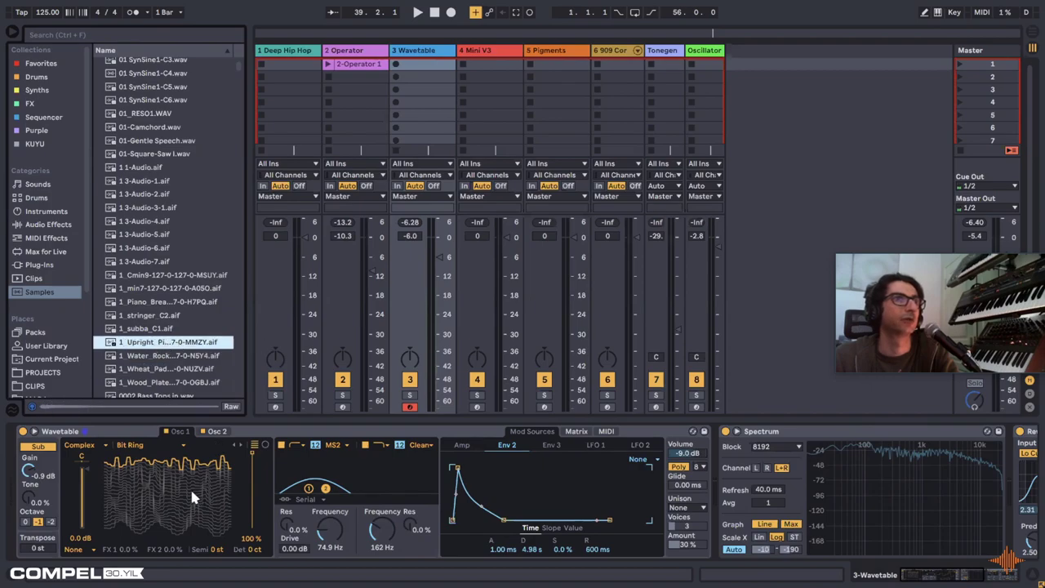
drag(193, 497, 192, 498)
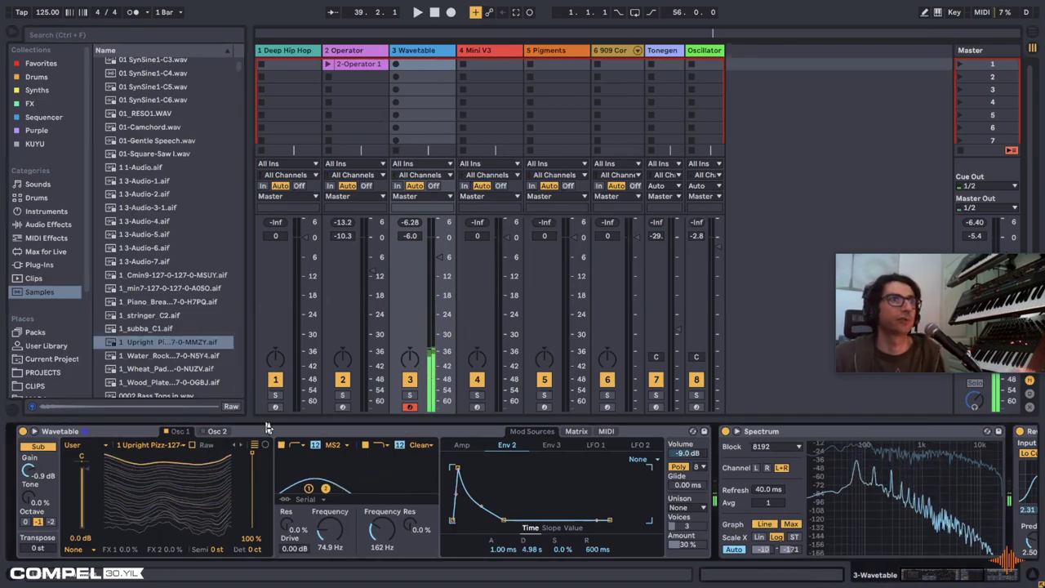
Step: Turn off Spectrum, set filter 1 to 313 Hz and filter 2 to 543 Hz, and sweep the Osc 1 wavetable position down to 0%
click(725, 431)
drag(379, 533, 331, 522)
drag(252, 455, 252, 501)
drag(381, 533, 381, 522)
drag(252, 500, 251, 529)
scroll(147, 293, down, 3)
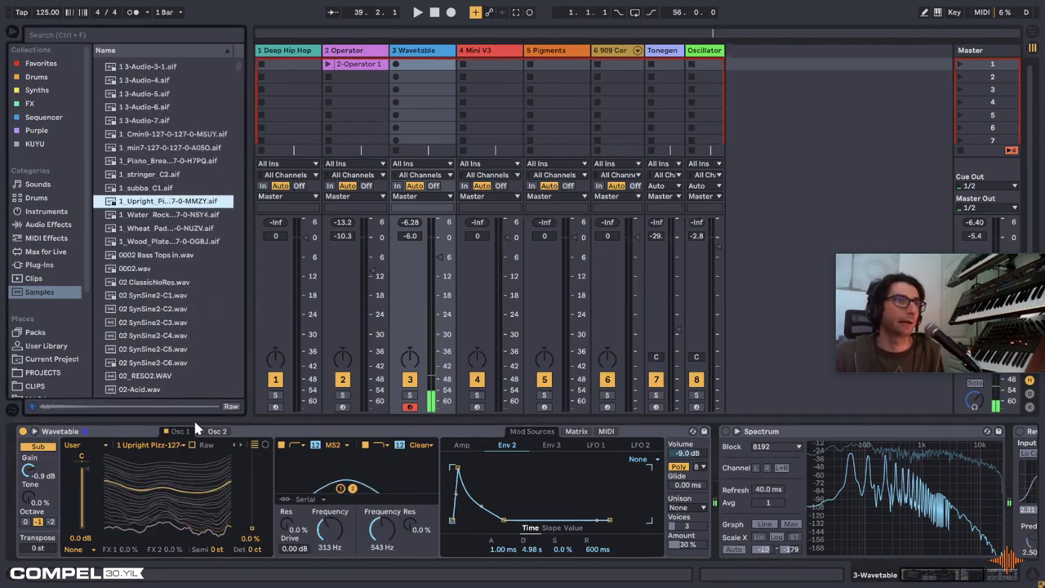
Step: Delete the Wavetable device and load a fresh default Wavetable instrument in its place
click(110, 431)
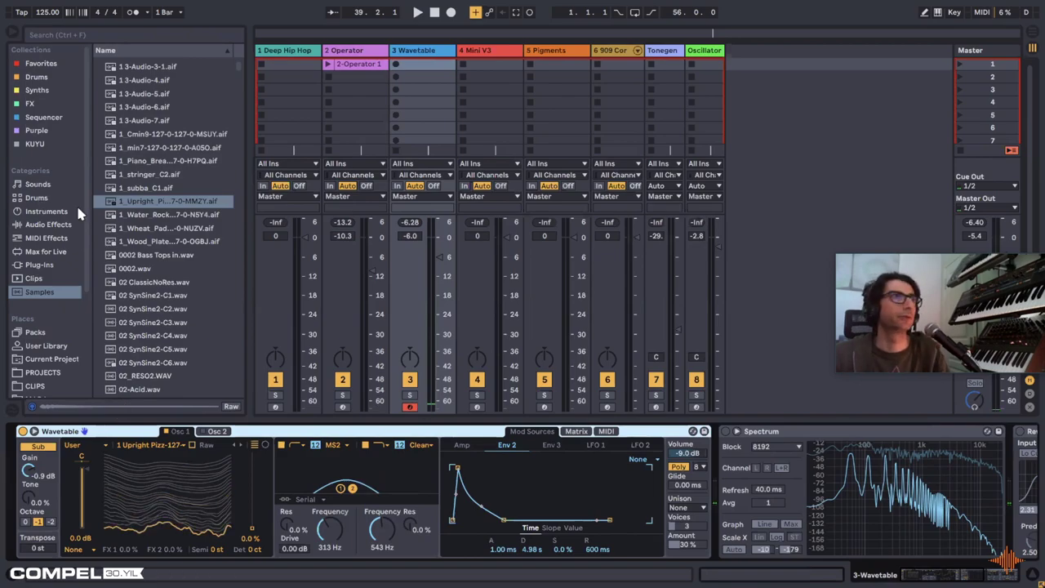
key(Delete)
click(46, 211)
drag(136, 212, 119, 461)
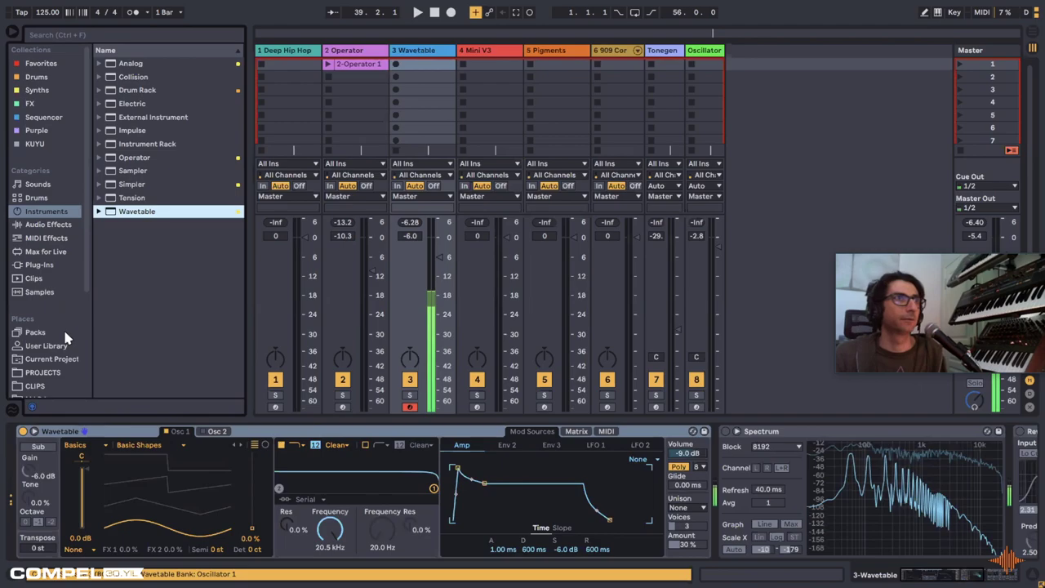
Step: Open the sample library and load the 2_Piano sample as the oscillator 1 wavetable
click(53, 293)
click(166, 269)
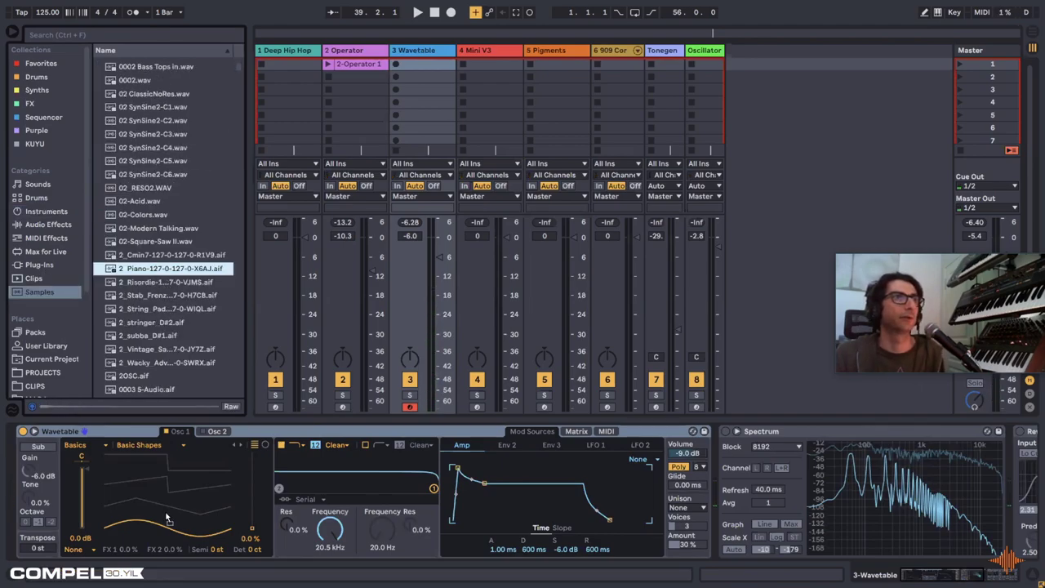
drag(166, 517, 166, 518)
Step: Load the 03-Iron.wav sample as the oscillator 1 wavetable and sweep the wavetable position down to 0%
scroll(163, 326, down, 3)
click(155, 348)
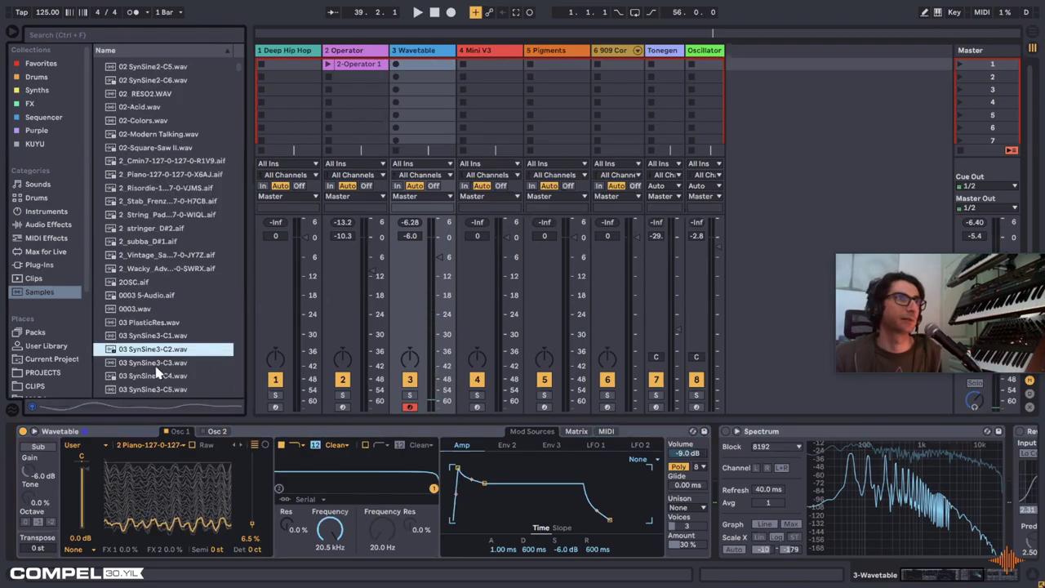
scroll(163, 351, down, 3)
click(157, 317)
click(153, 330)
click(147, 319)
drag(189, 530, 212, 498)
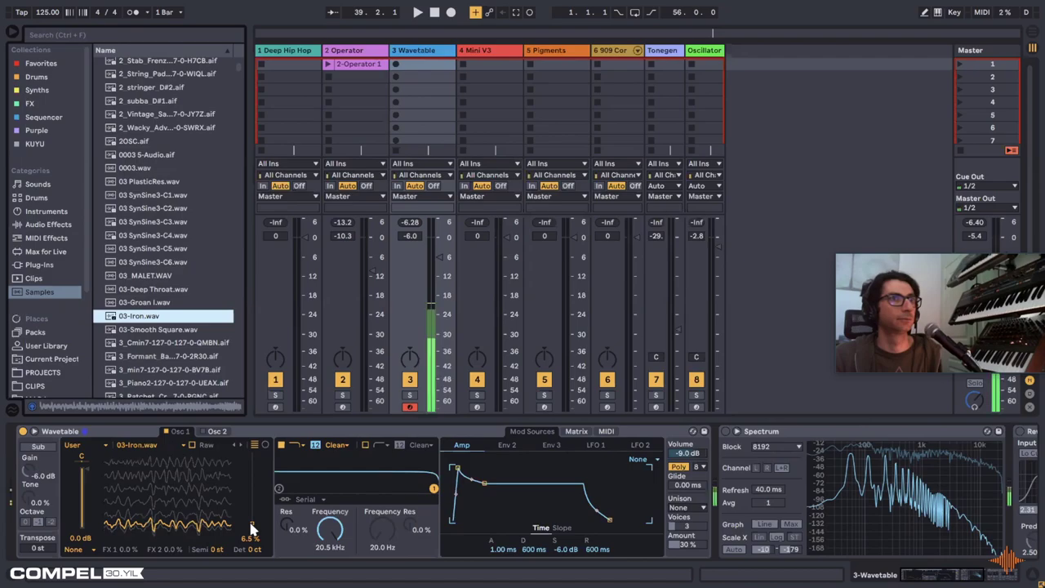
drag(251, 459, 251, 528)
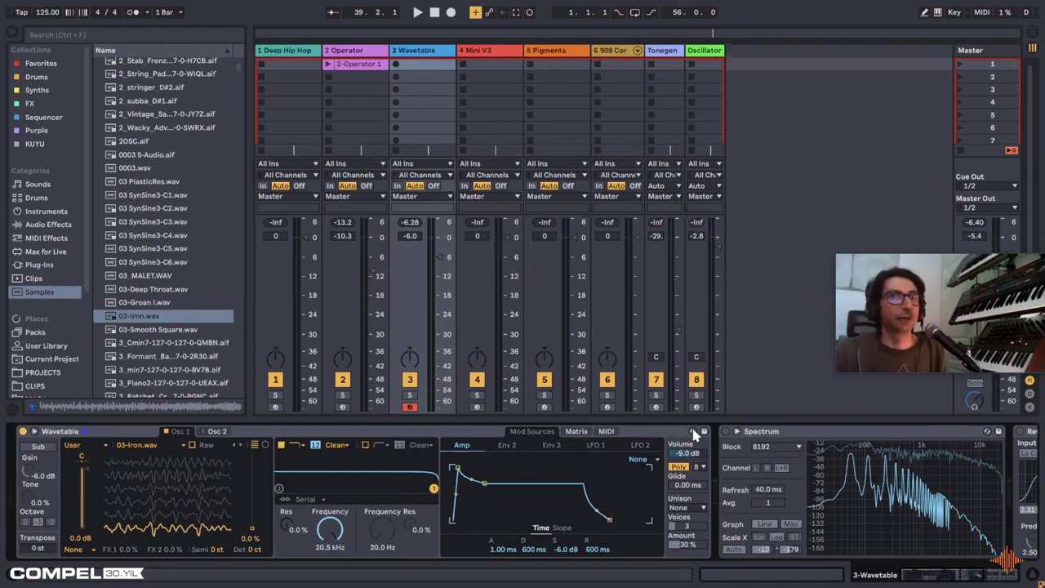
Step: Audition the 3_Slap Bass sample and return to the start of the sample list
scroll(227, 278, down, 3)
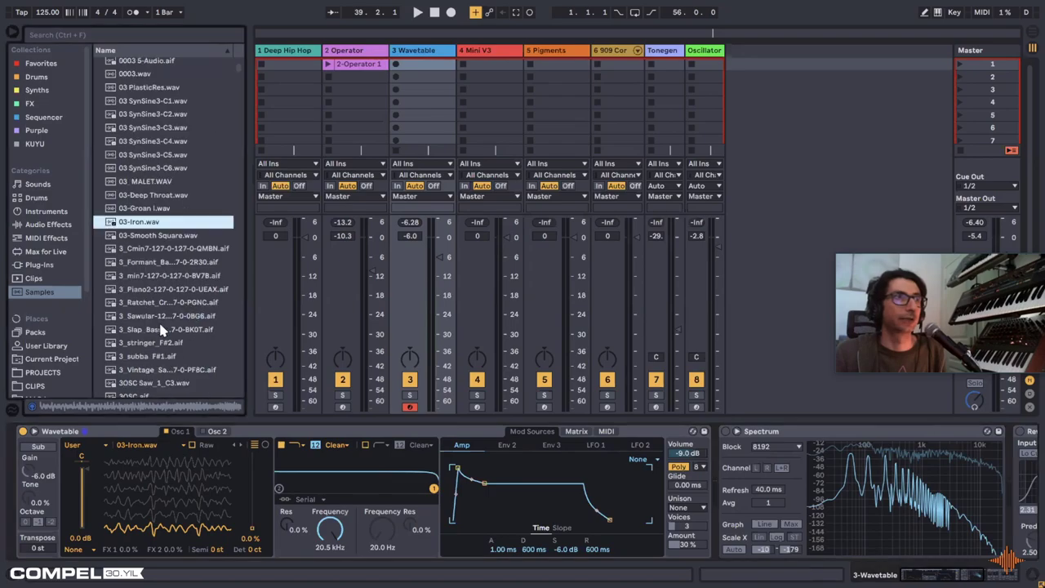
click(163, 329)
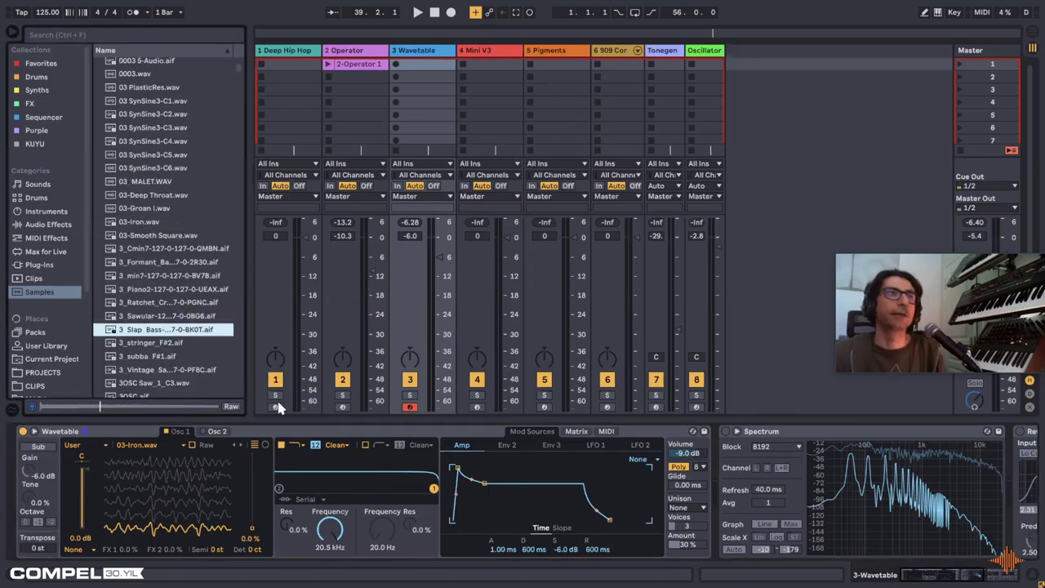
click(290, 435)
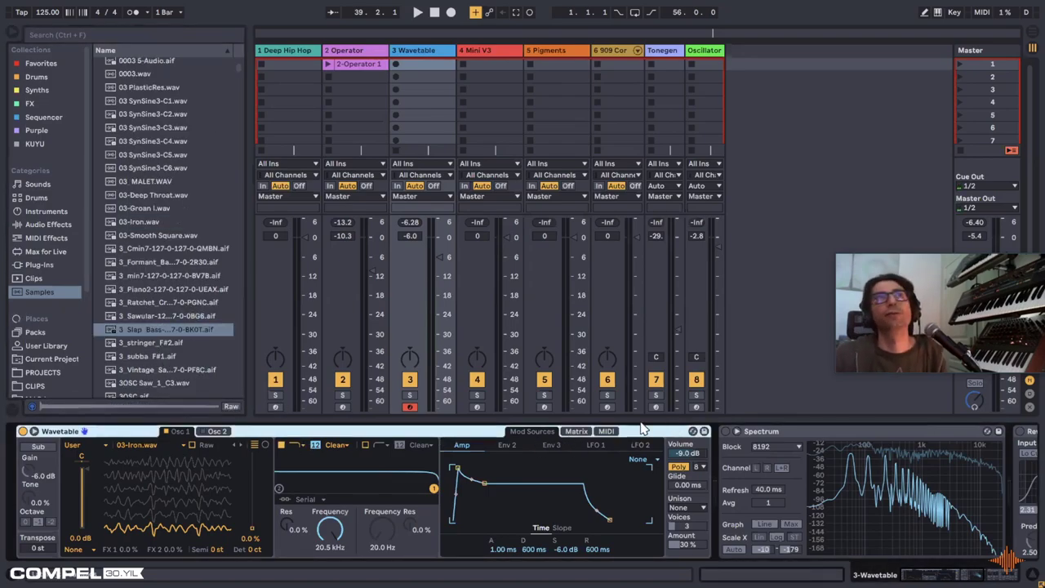
scroll(155, 249, up, 5)
scroll(155, 252, up, 10)
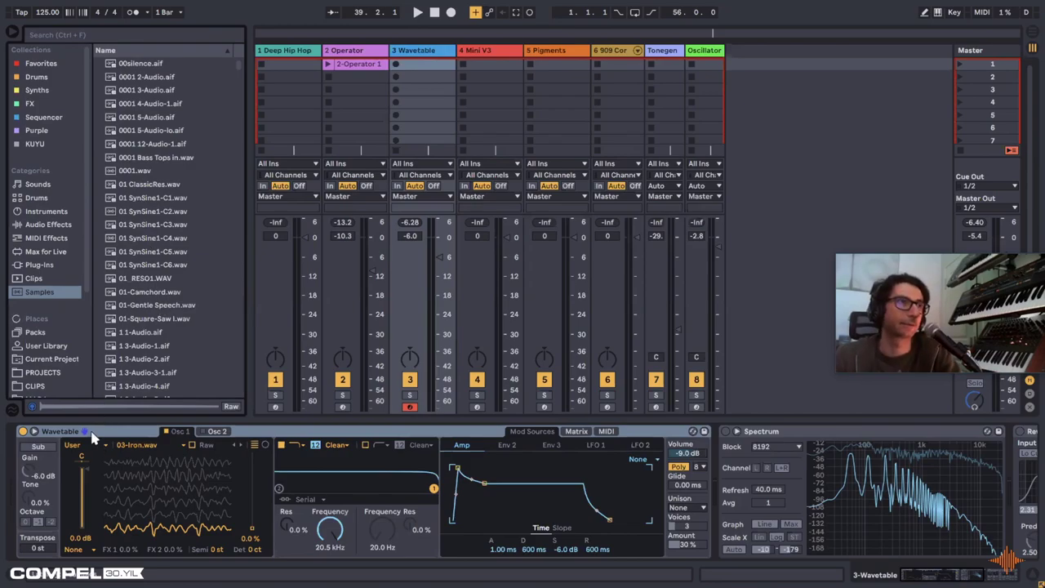
Step: Expand the Wavetable instrument's presets and browse through its Pad folder
click(45, 210)
click(110, 212)
scroll(156, 271, down, 2)
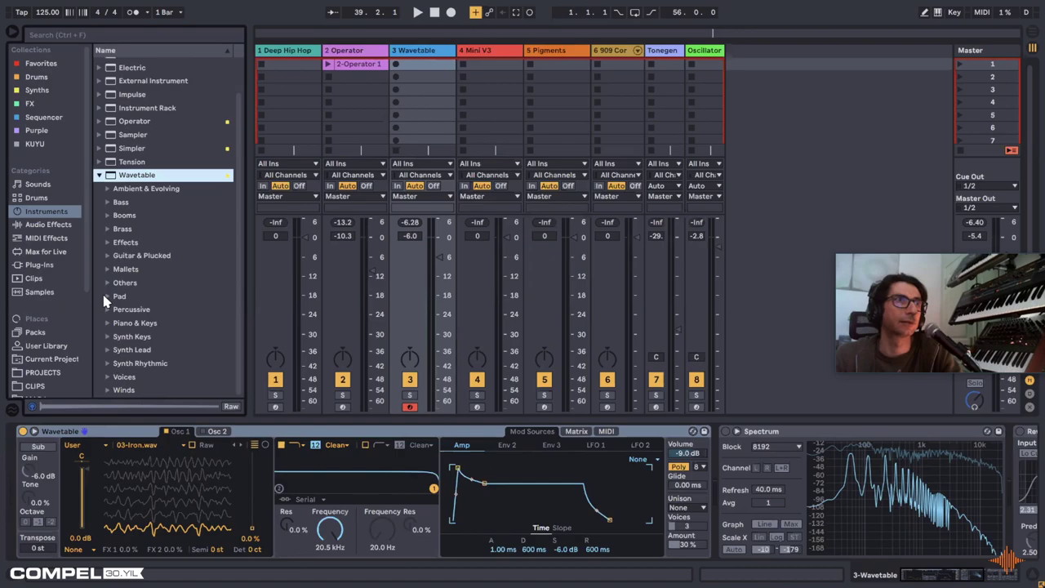
click(103, 299)
scroll(147, 314, down, 15)
scroll(204, 343, down, 2)
scroll(240, 359, up, 15)
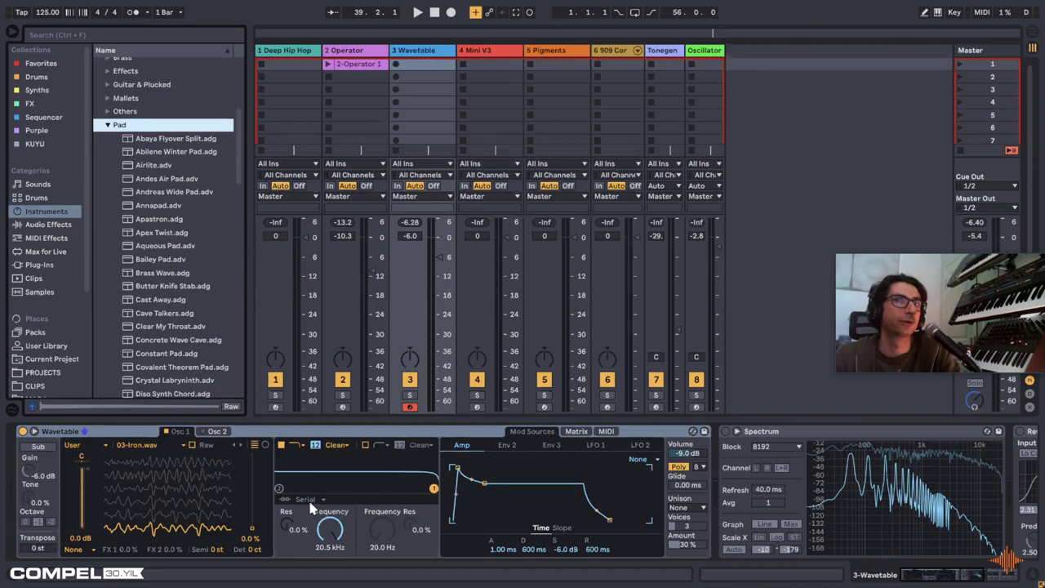
Step: Audition Wavetable pad presets from Endomorph to Flux Capacity, plus Goodbye Cassini Pad and Gloom Stab
scroll(164, 296, down, 5)
click(168, 294)
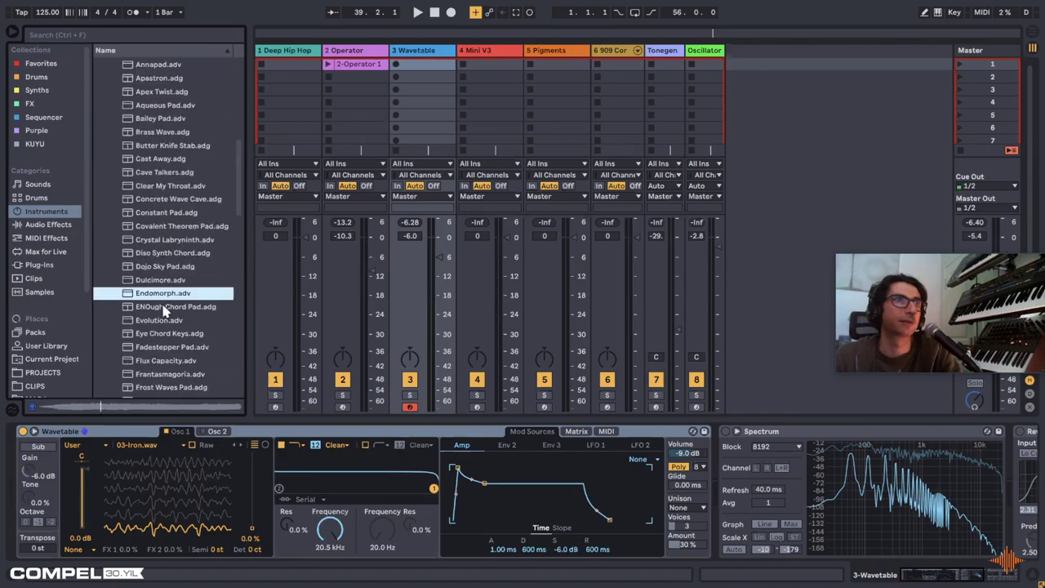
click(167, 307)
click(155, 320)
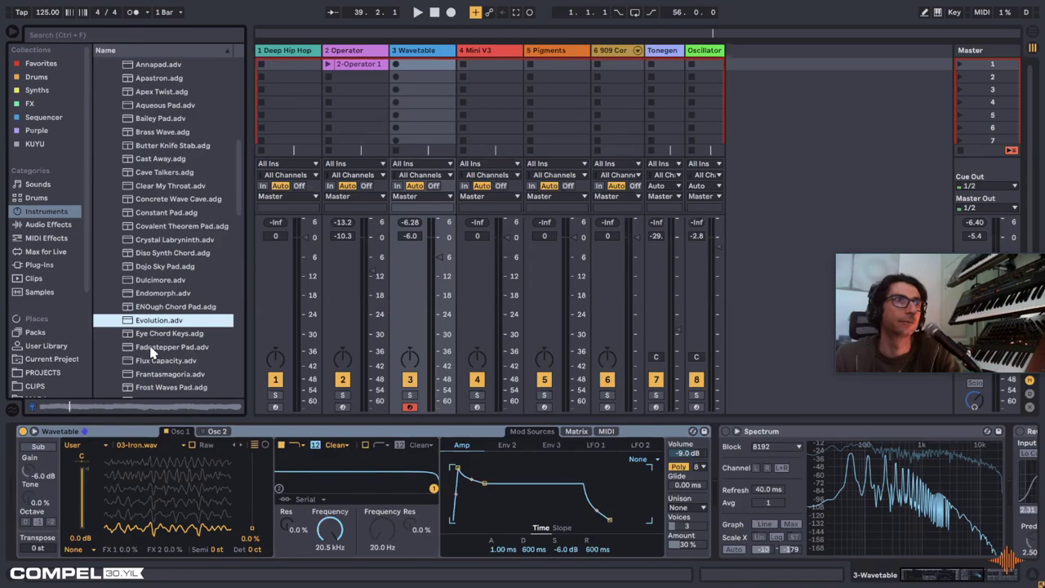
click(154, 347)
click(158, 364)
scroll(159, 359, down, 3)
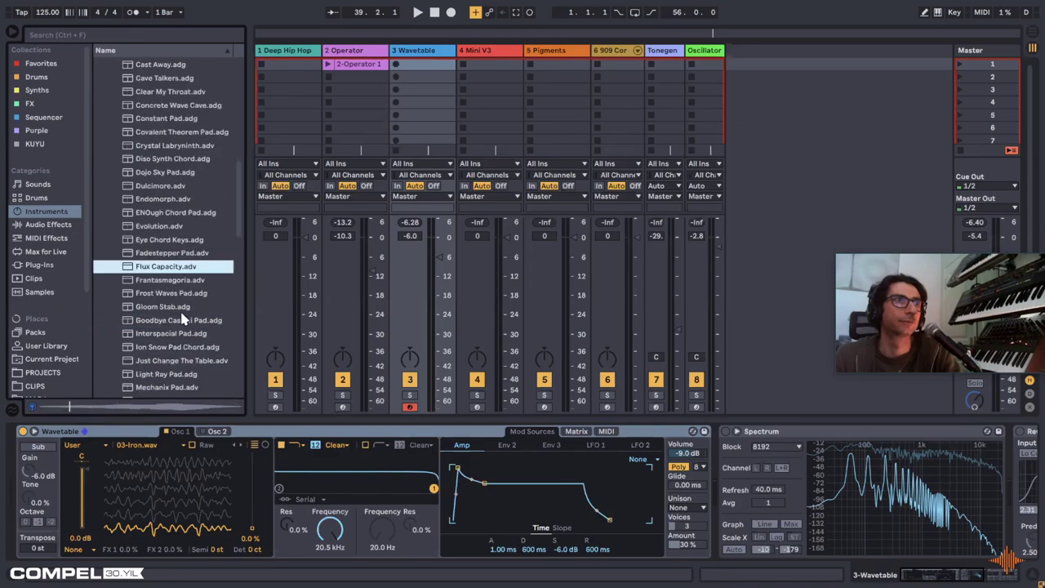
click(157, 322)
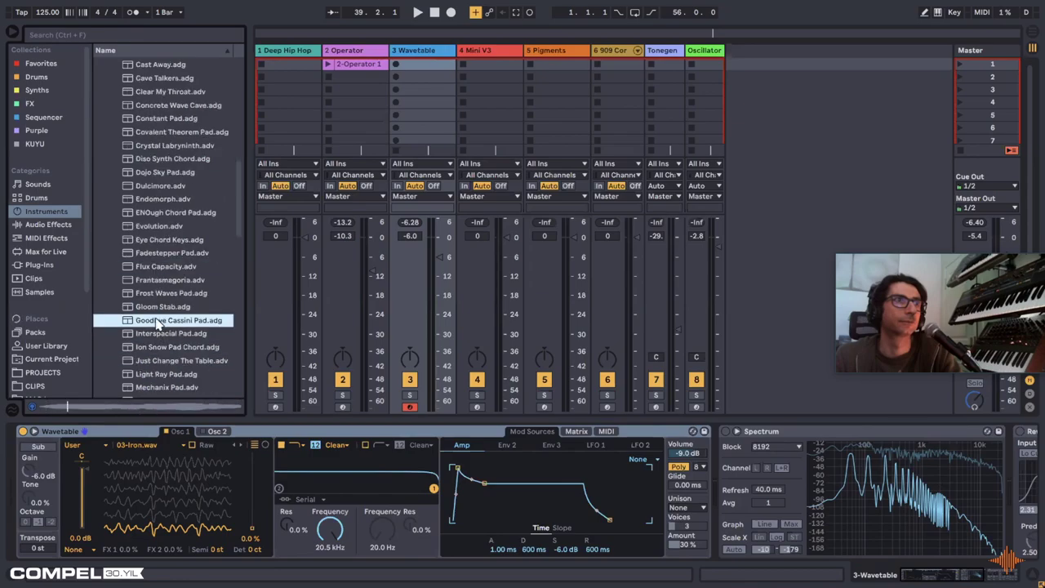
click(158, 307)
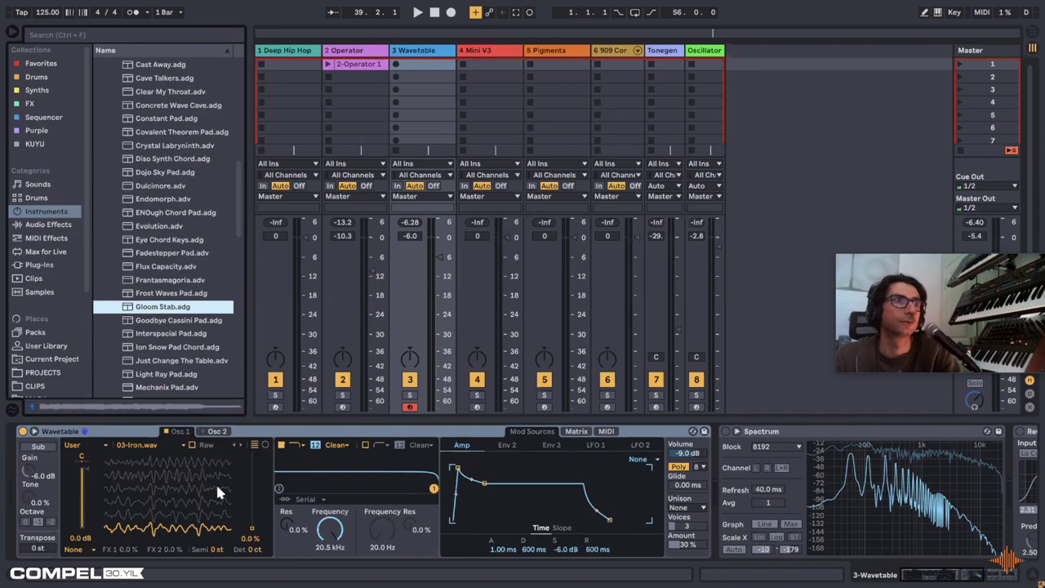
Step: Audition Gloom Stab and Goodbye Cassini Pad again, and load the Just Change The Table preset onto the Wavetable track
click(261, 433)
click(182, 308)
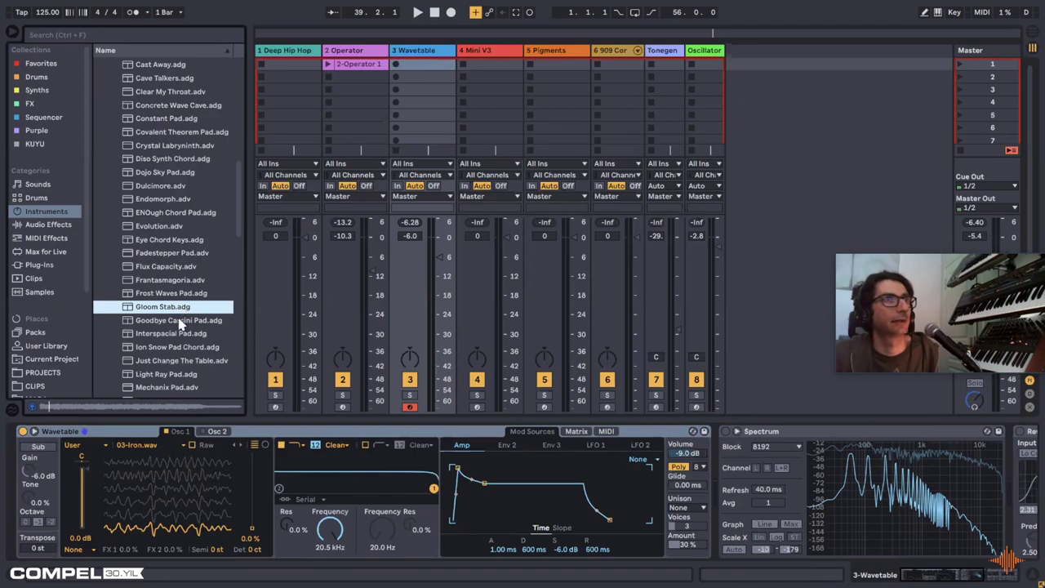
key(Down)
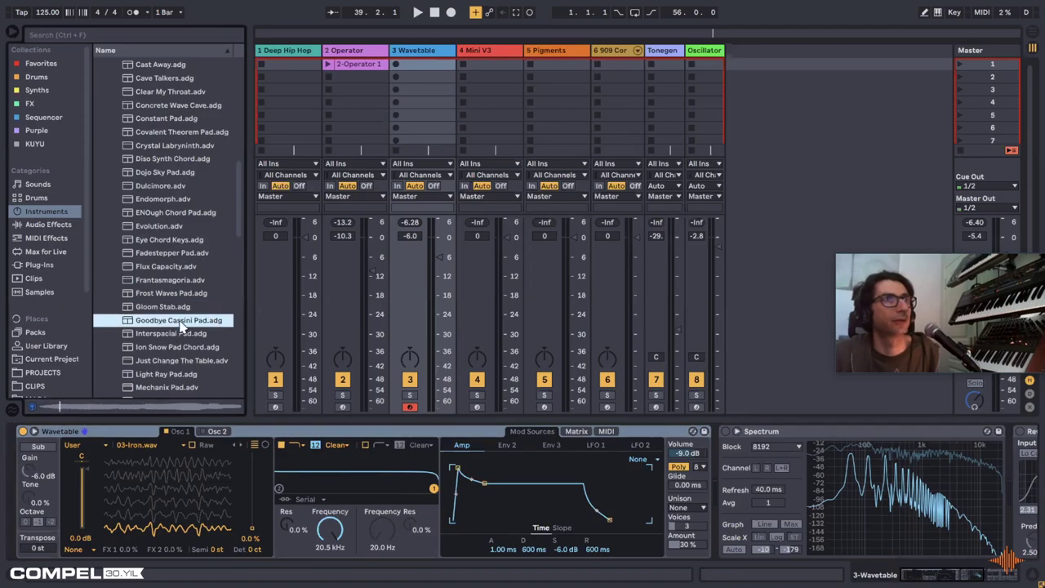
click(182, 362)
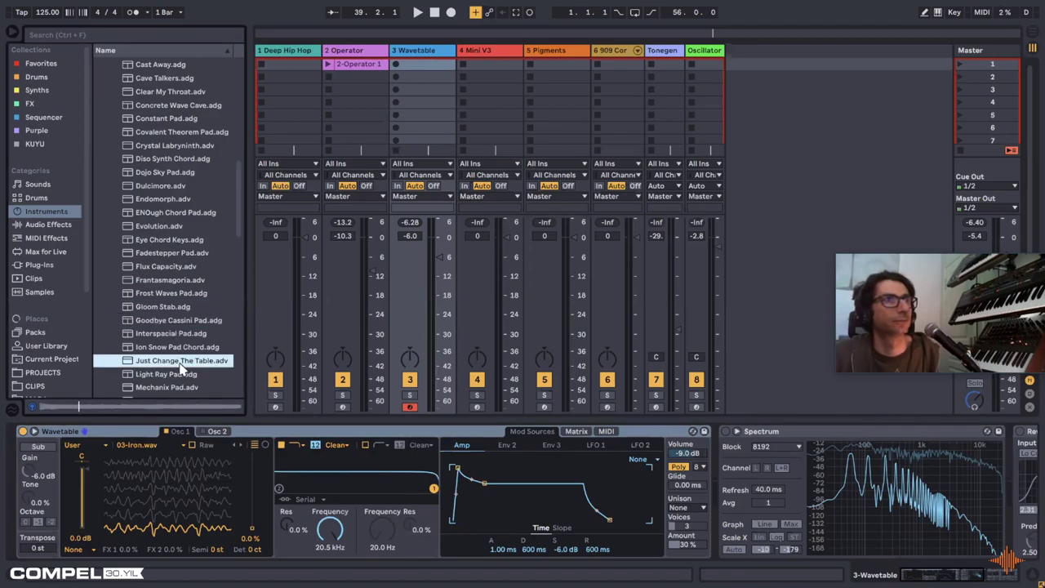
scroll(181, 359, down, 2)
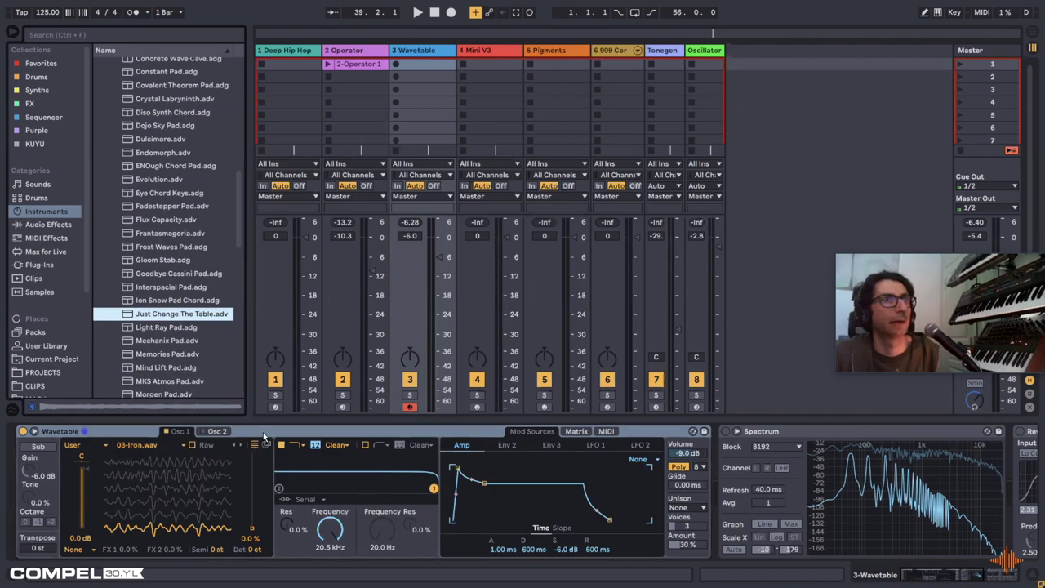
key(Return)
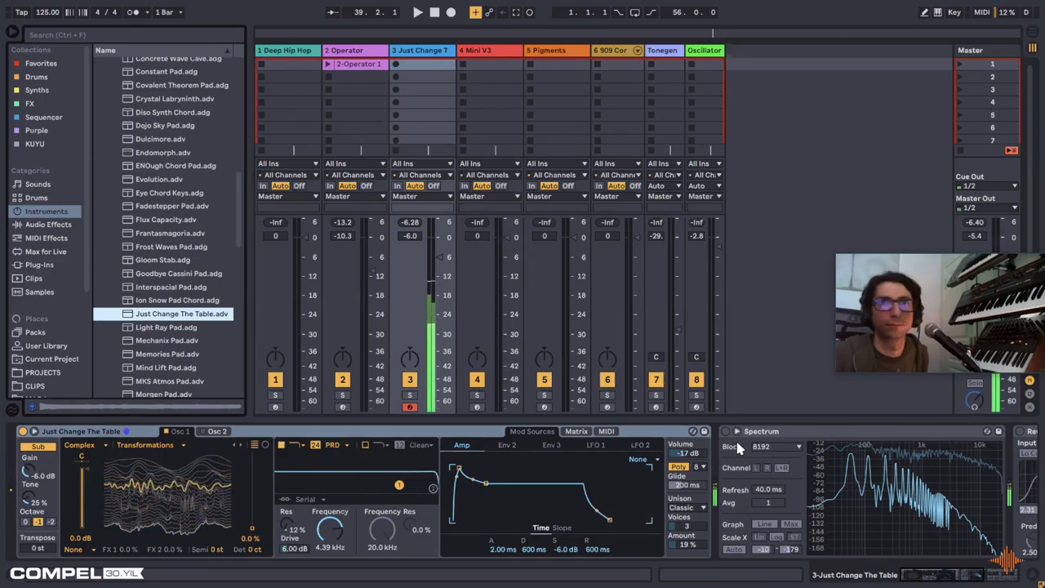
Step: Examine the modulation matrix routings of the Just Change The Table preset
click(689, 449)
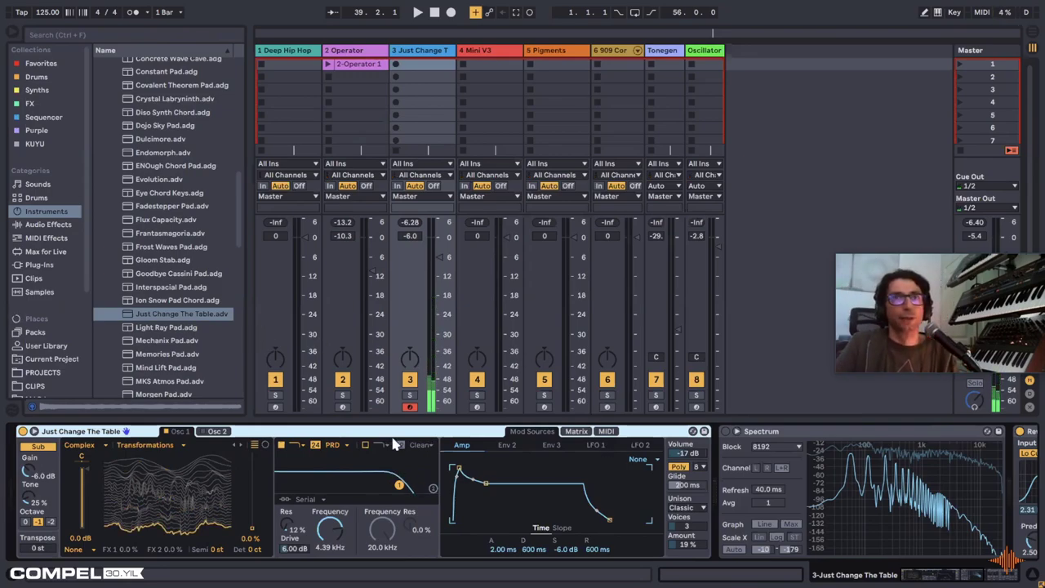
scroll(162, 208, up, 10)
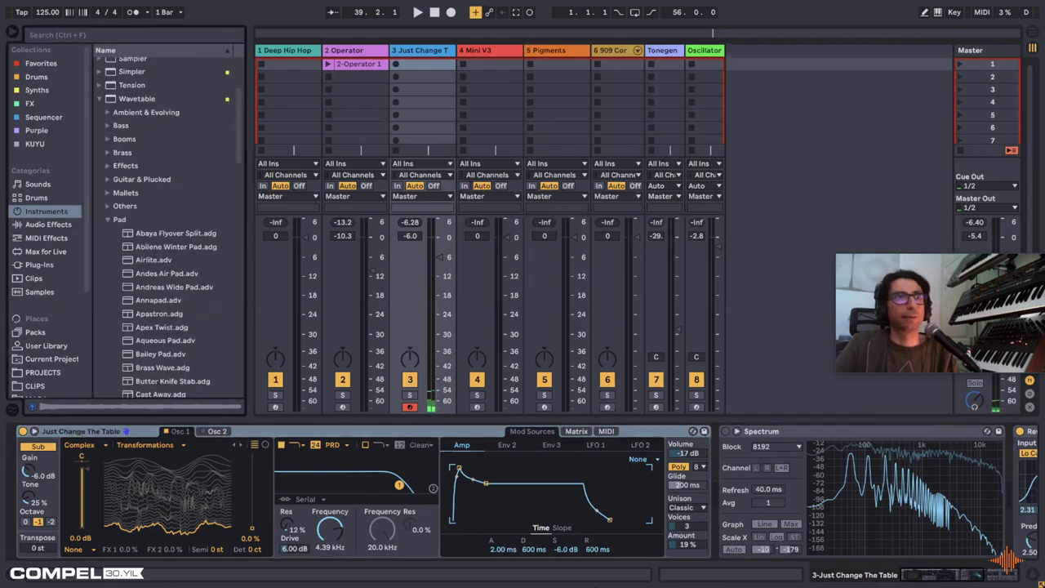
click(576, 432)
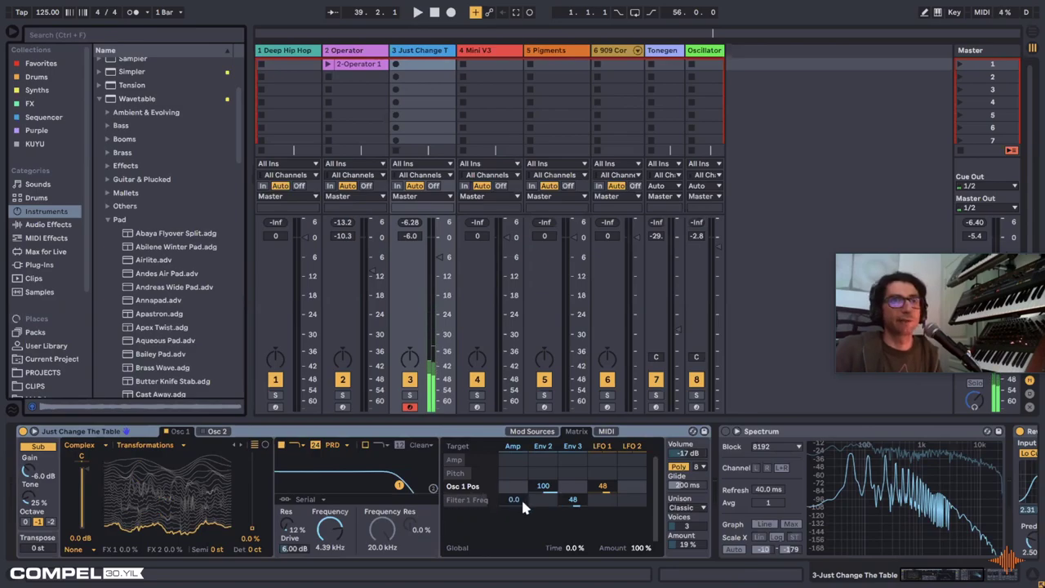
click(547, 433)
click(579, 432)
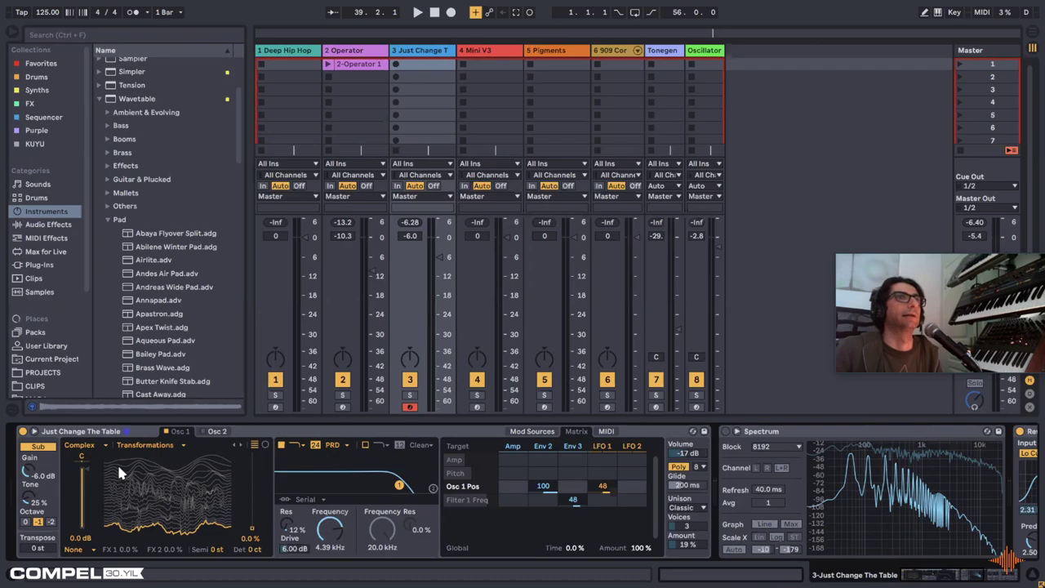
Step: Expand the Wavetable device into its large view and enlarge it to show both oscillators, the envelopes and the LFOs
click(33, 434)
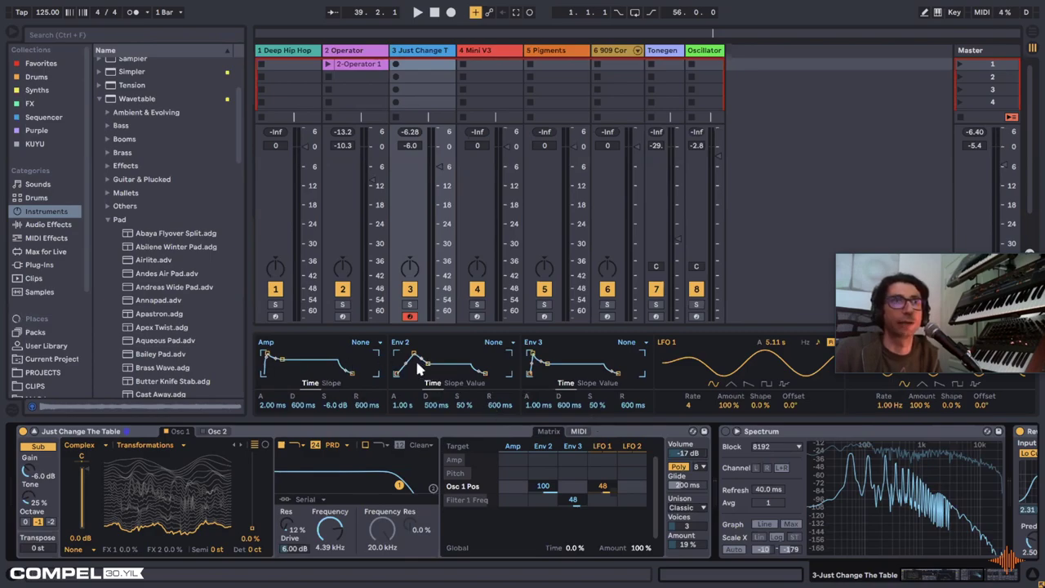
drag(590, 330, 590, 37)
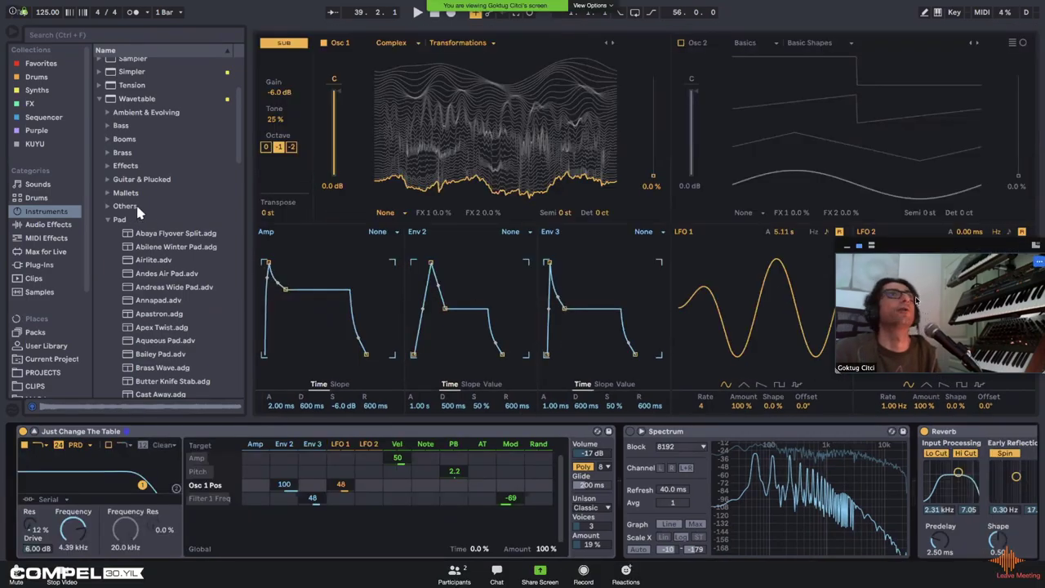
drag(951, 261, 135, 136)
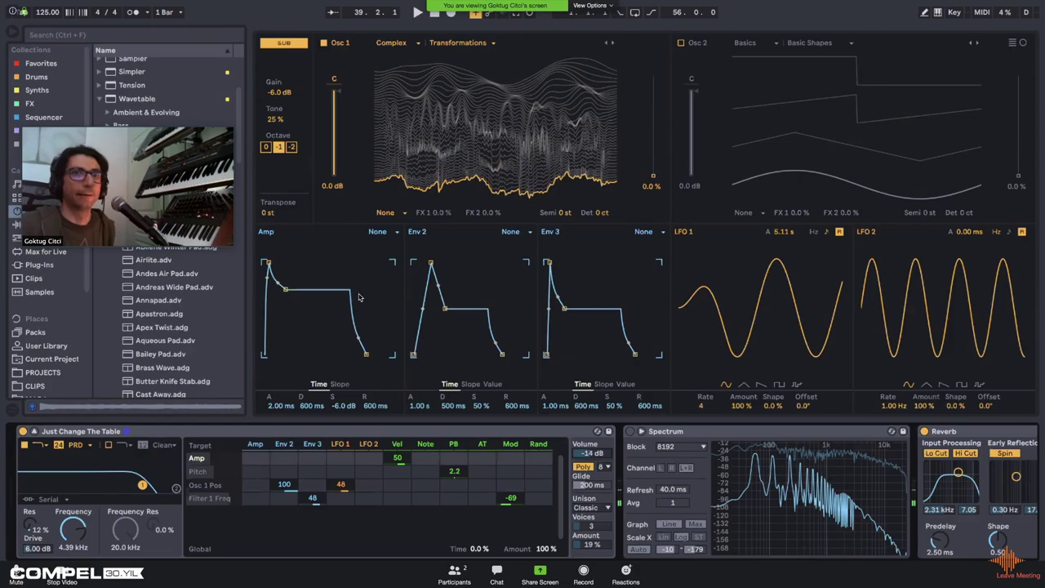
mouse_move(180, 247)
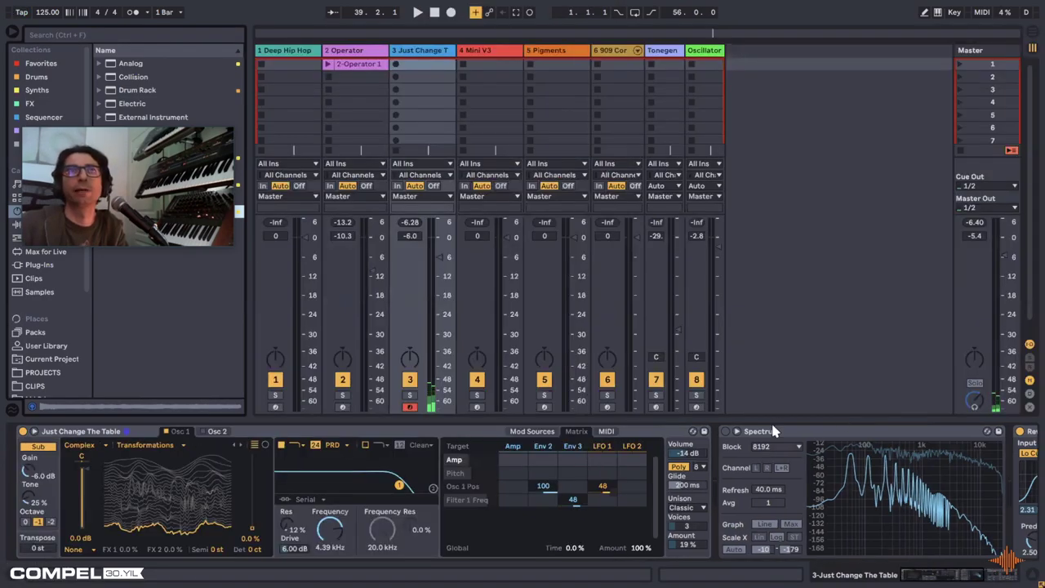
drag(144, 124, 943, 184)
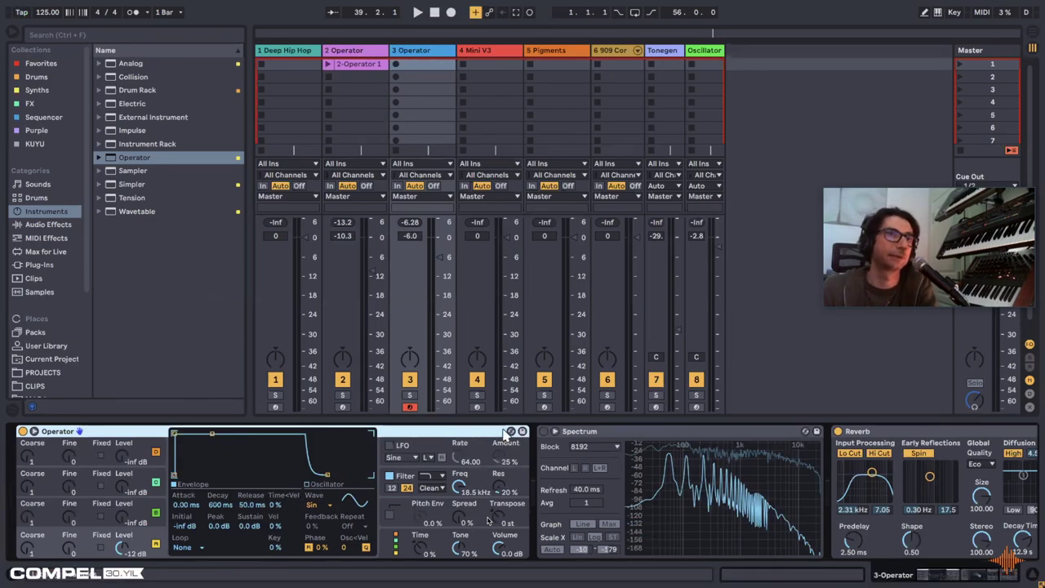
Step: Start swapping the Operator instrument's preset and audition basses such as Ear Plug Nation, East End Bass and Electric FM4 Wow Bass
click(511, 432)
scroll(188, 286, down, 5)
scroll(181, 308, down, 6)
click(184, 319)
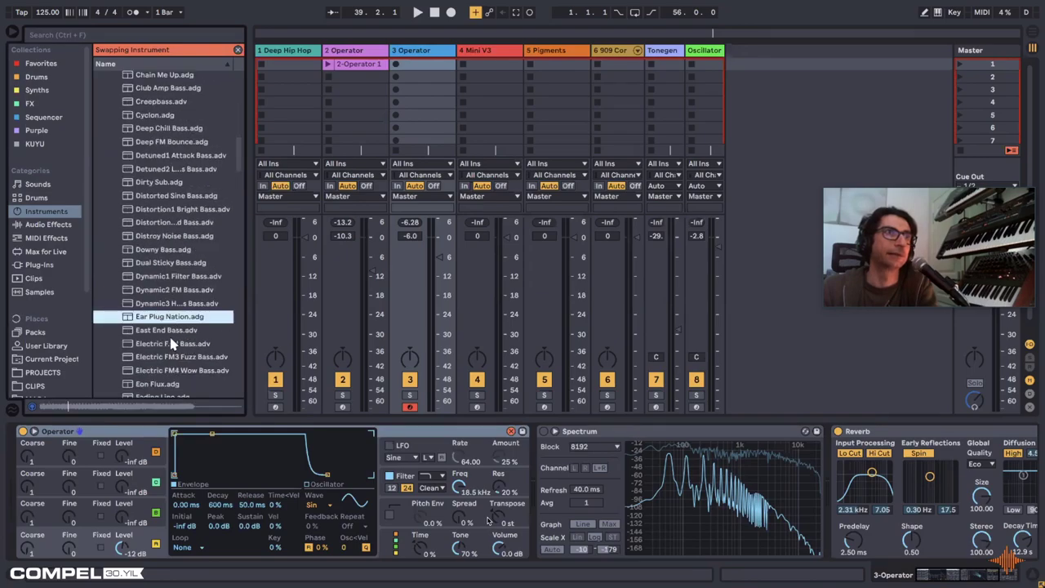
click(174, 346)
click(182, 329)
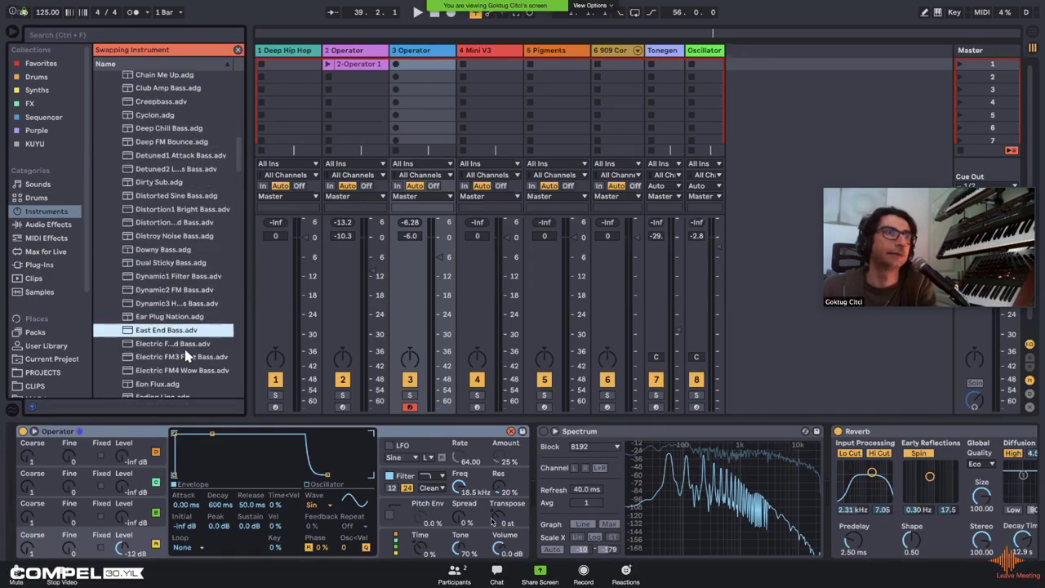
click(182, 370)
scroll(196, 305, down, 3)
scroll(196, 306, up, 10)
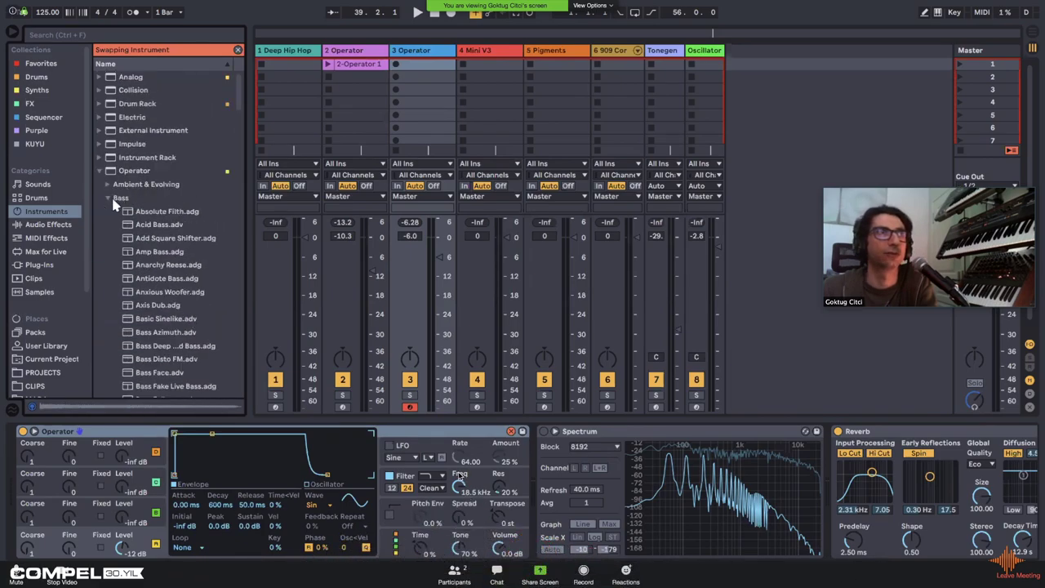
Step: Collapse the Bass folder, expand Operator's Synth Lead presets and audition A Model D Ford and Block Minor
click(113, 200)
scroll(153, 231, down, 2)
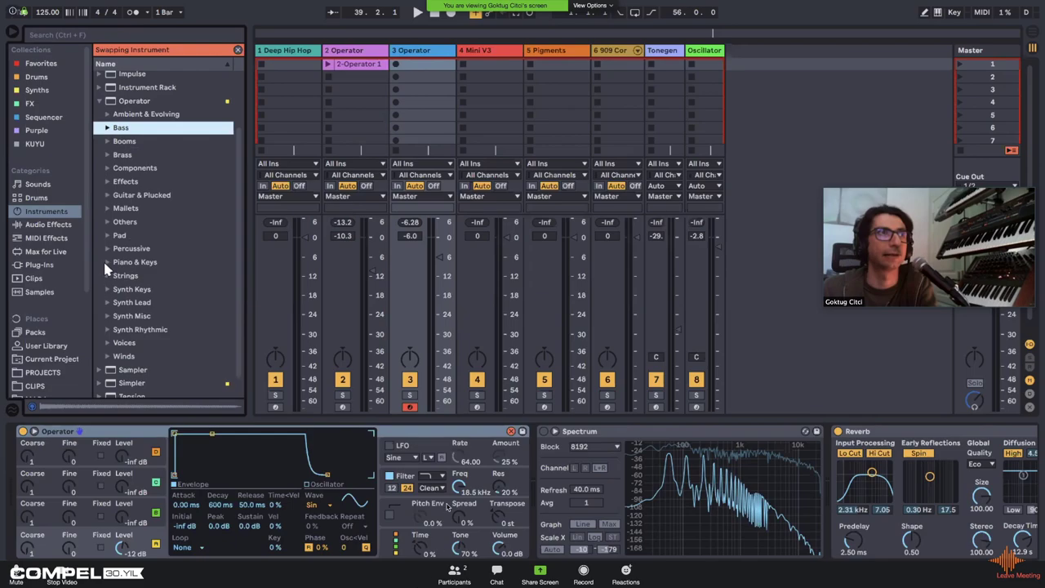
click(108, 289)
click(108, 290)
click(107, 303)
scroll(164, 327, down, 1)
click(167, 346)
scroll(182, 358, down, 3)
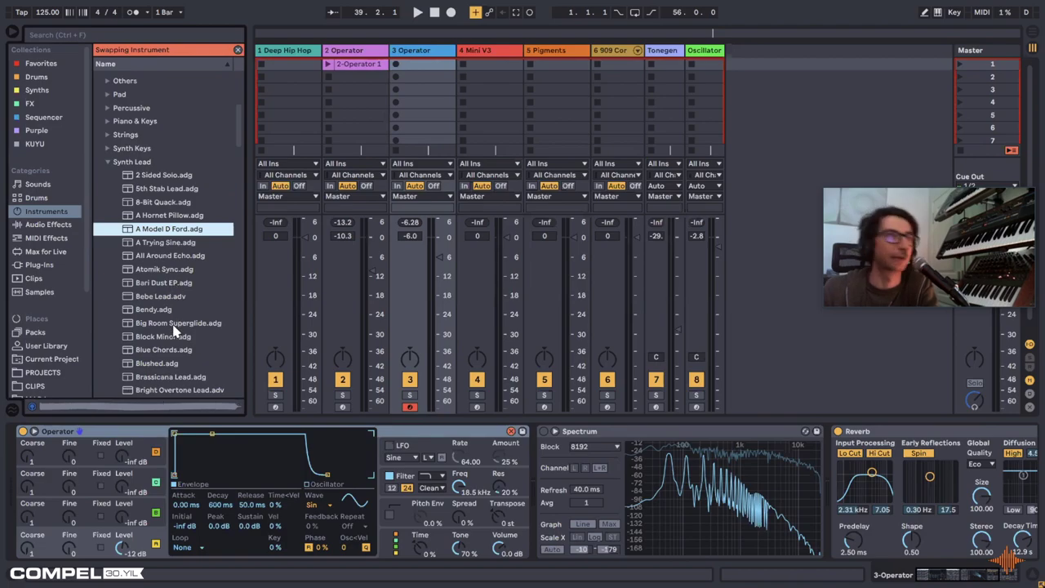
click(169, 336)
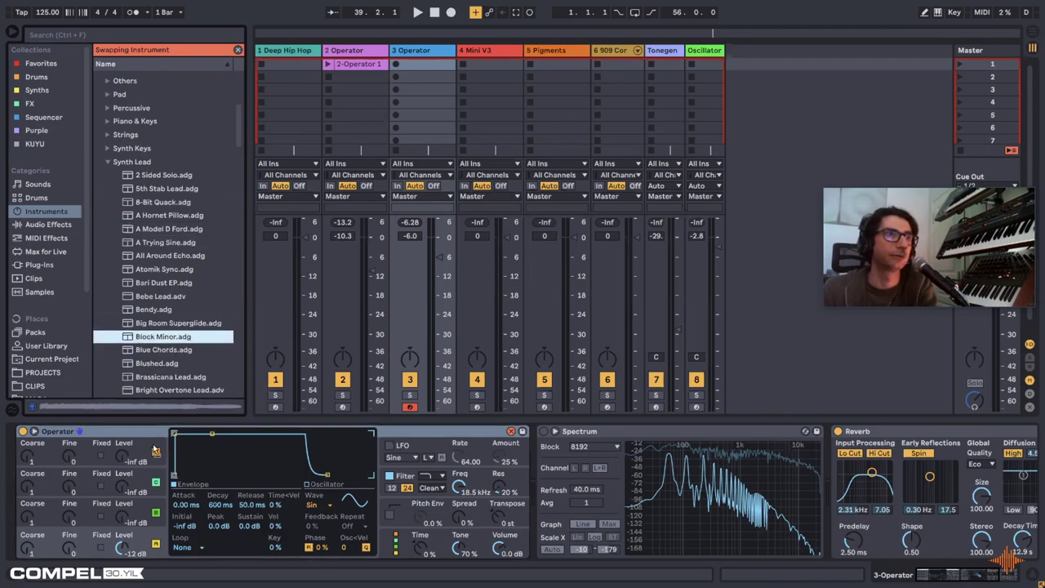
Step: Load the Block Minor preset in place of Operator and reveal its rack's chain list and the devices inside
key(Return)
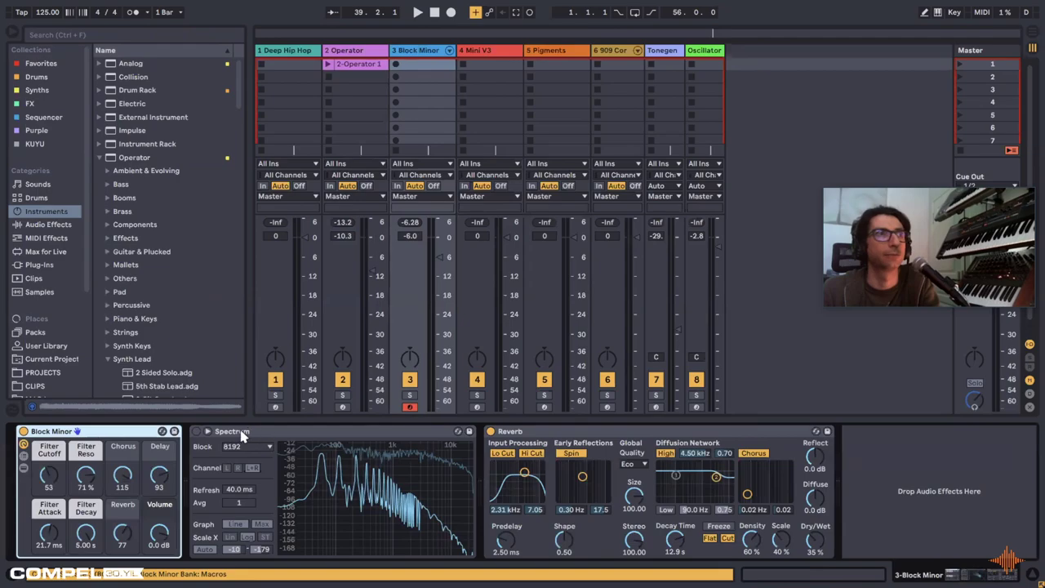
click(24, 455)
click(212, 471)
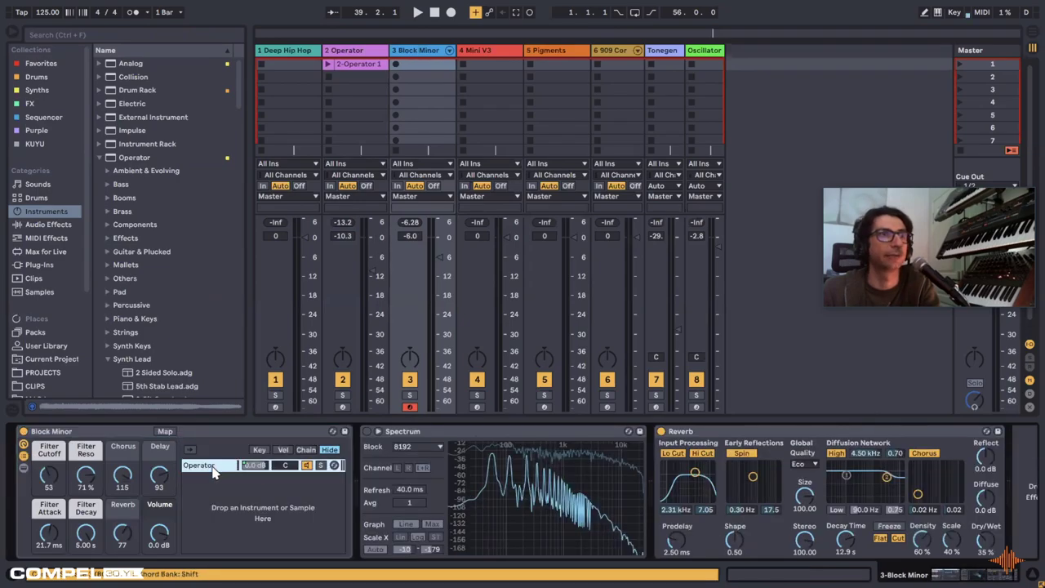
click(258, 470)
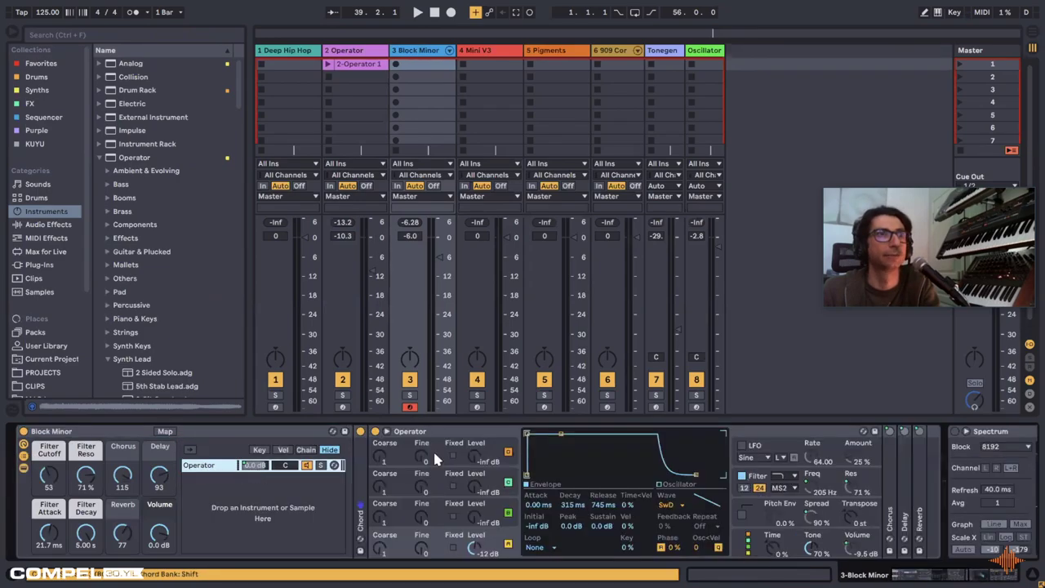
click(889, 499)
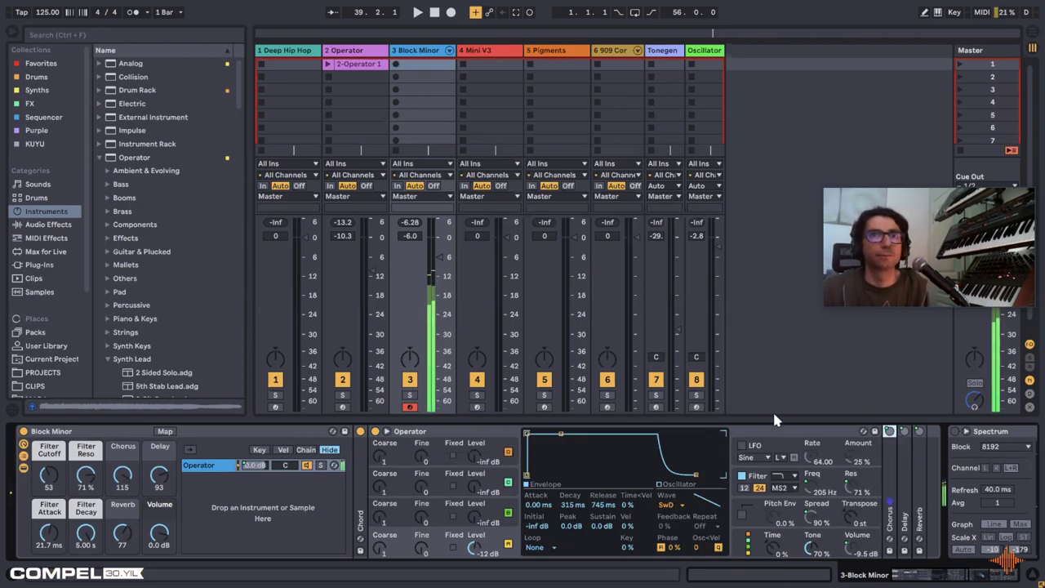
Step: Compare the sound with the Reverb switched off and on, and lower the rack's Filter Cutoff macro to 14
scroll(807, 476, right, 5)
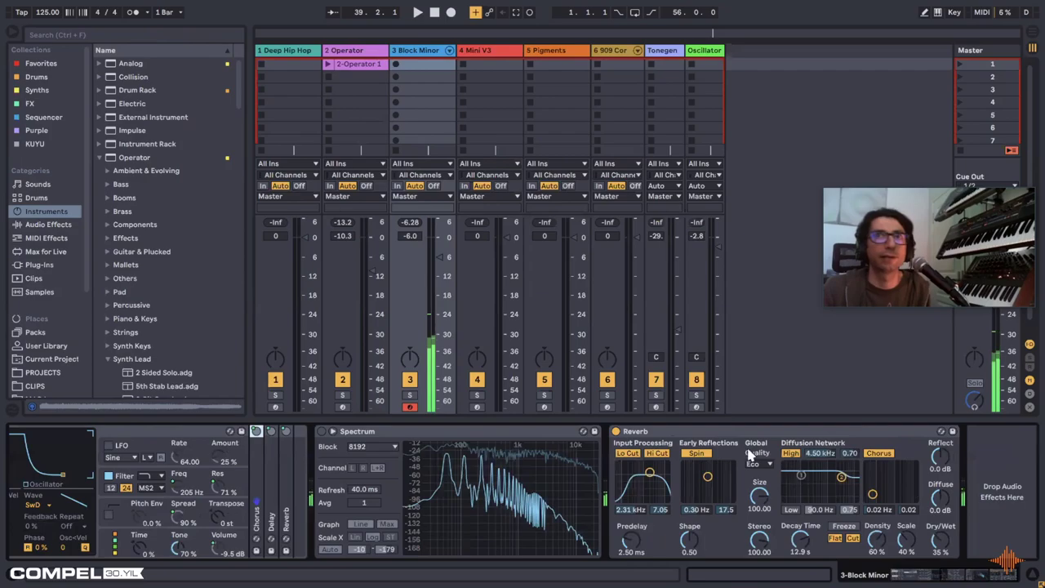
click(616, 431)
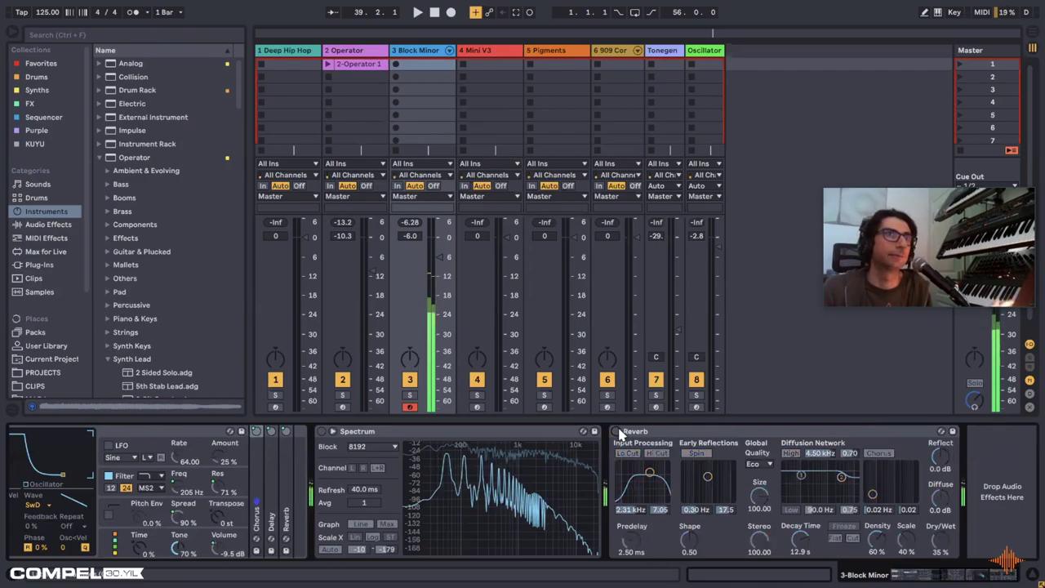
click(616, 431)
scroll(332, 489, left, 8)
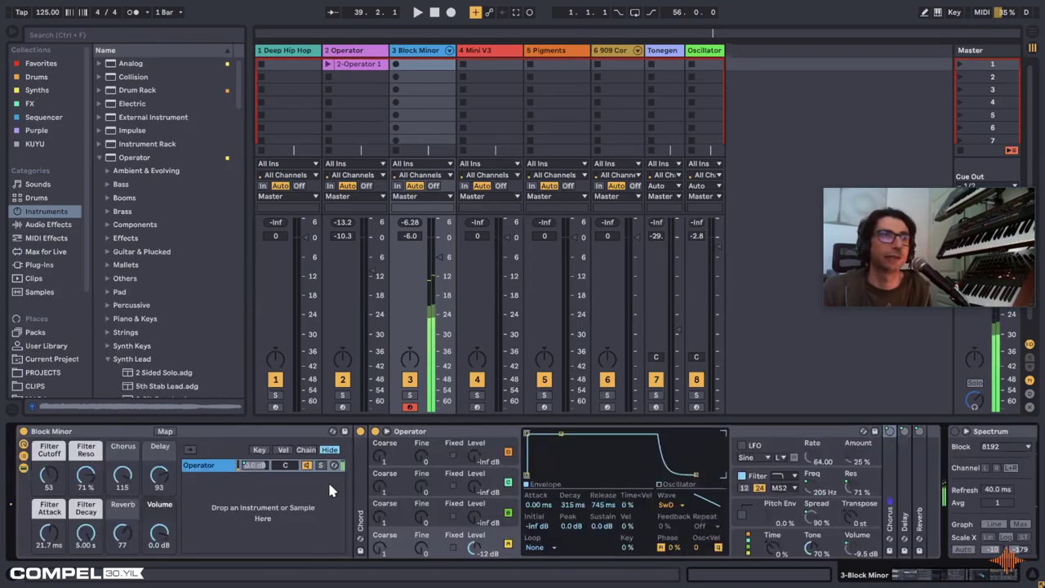
drag(49, 475, 49, 445)
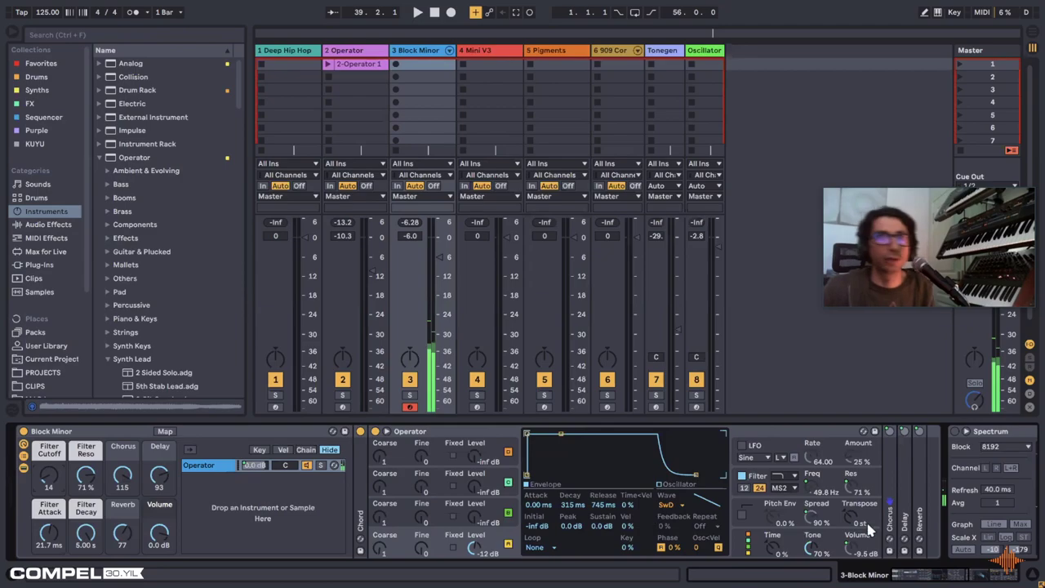
Step: Display Operator's global settings and try the algorithm with all four oscillators in parallel, checking oscillator A's envelope
click(757, 547)
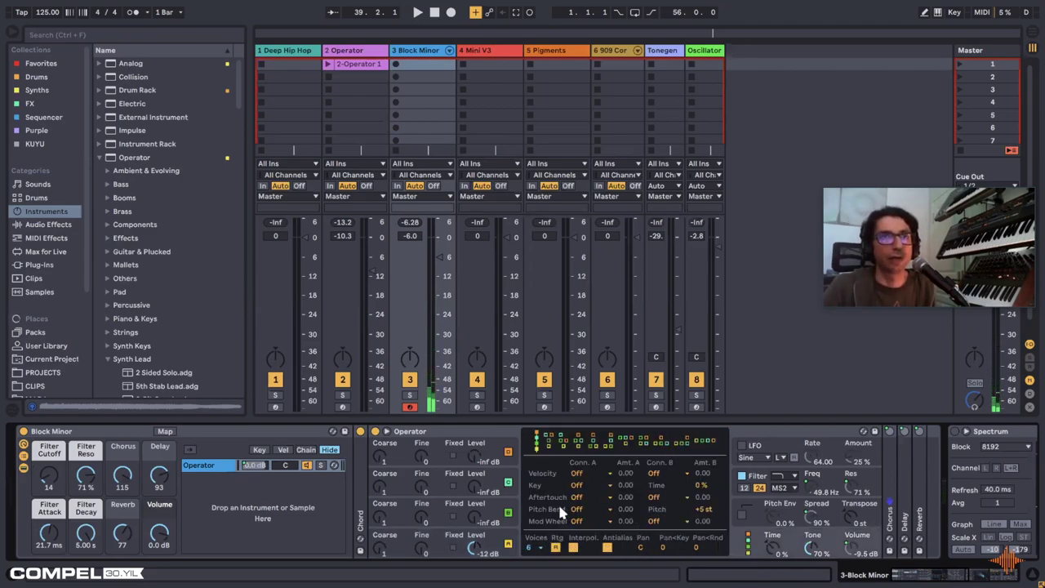
click(445, 546)
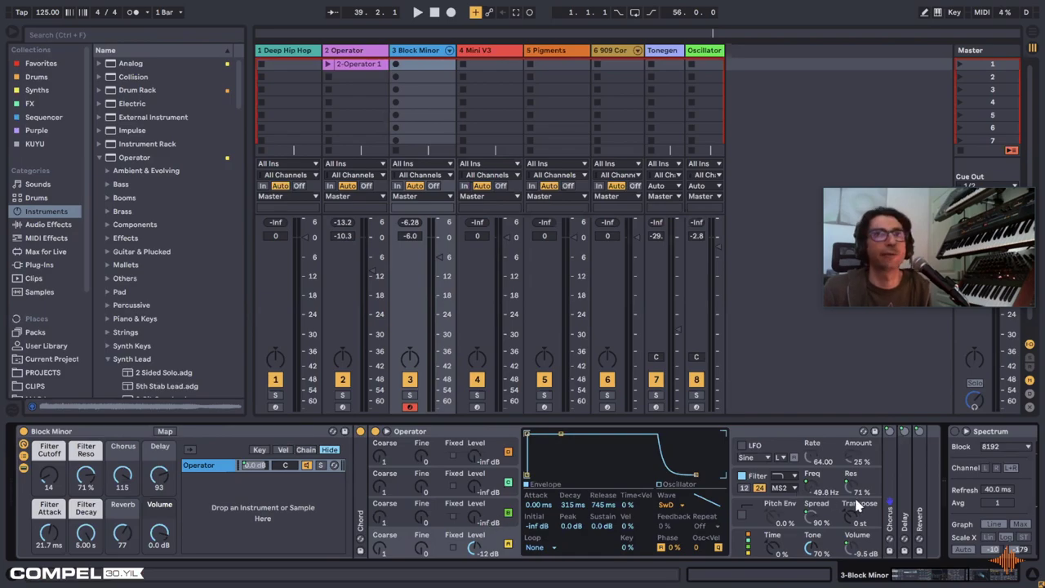
click(718, 546)
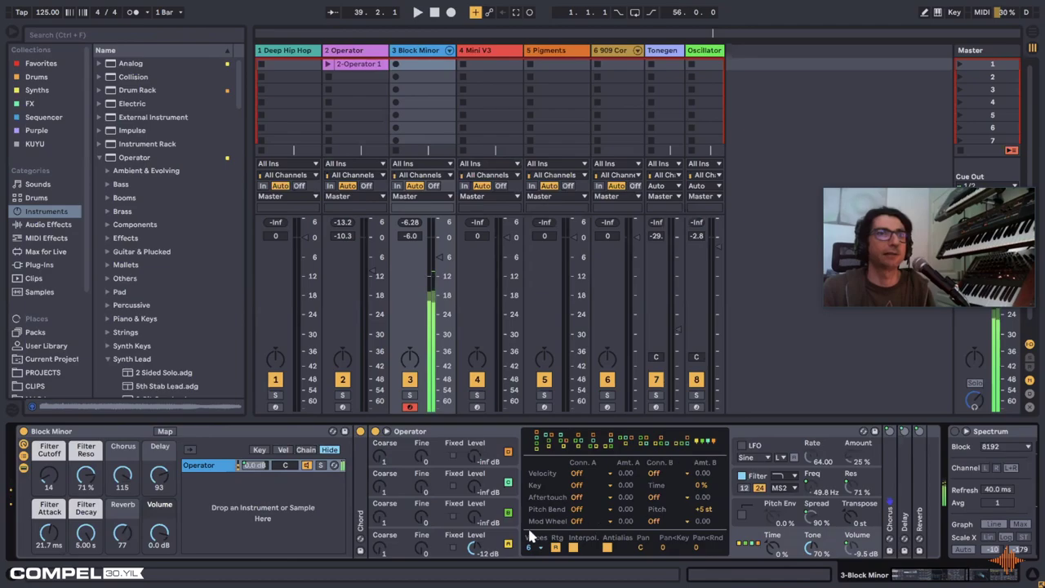
click(494, 529)
click(500, 541)
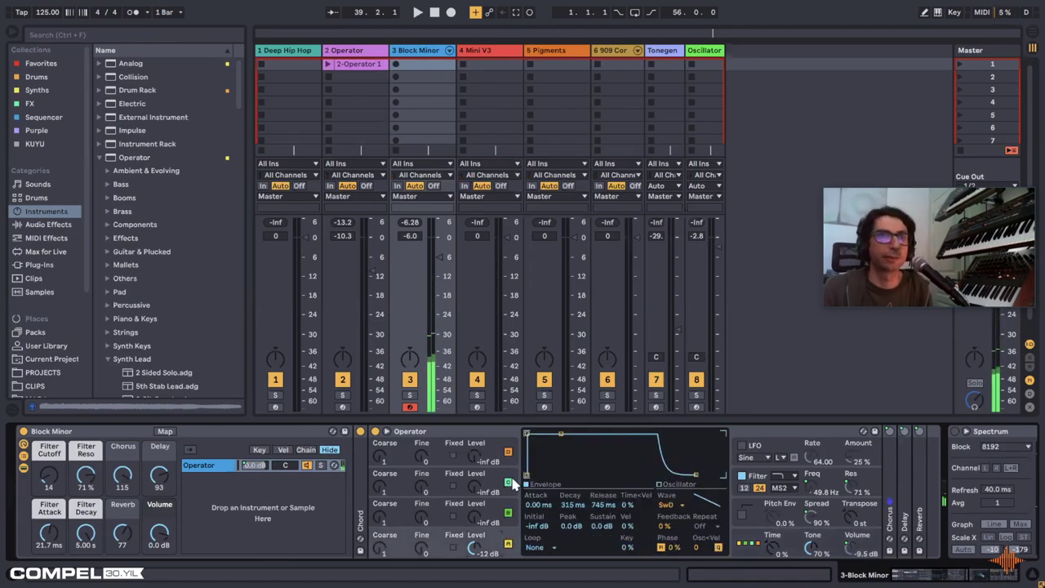
click(717, 547)
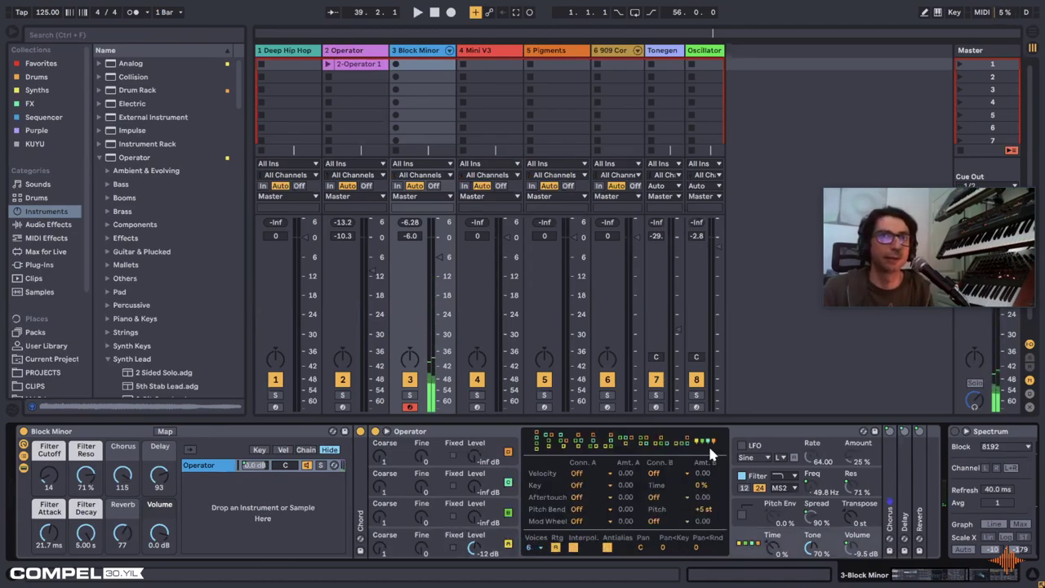
Step: Switch off Operator's oscillators B, C and D, and return the algorithm to the vertical stack of four oscillators
click(513, 543)
click(512, 511)
click(514, 453)
click(506, 519)
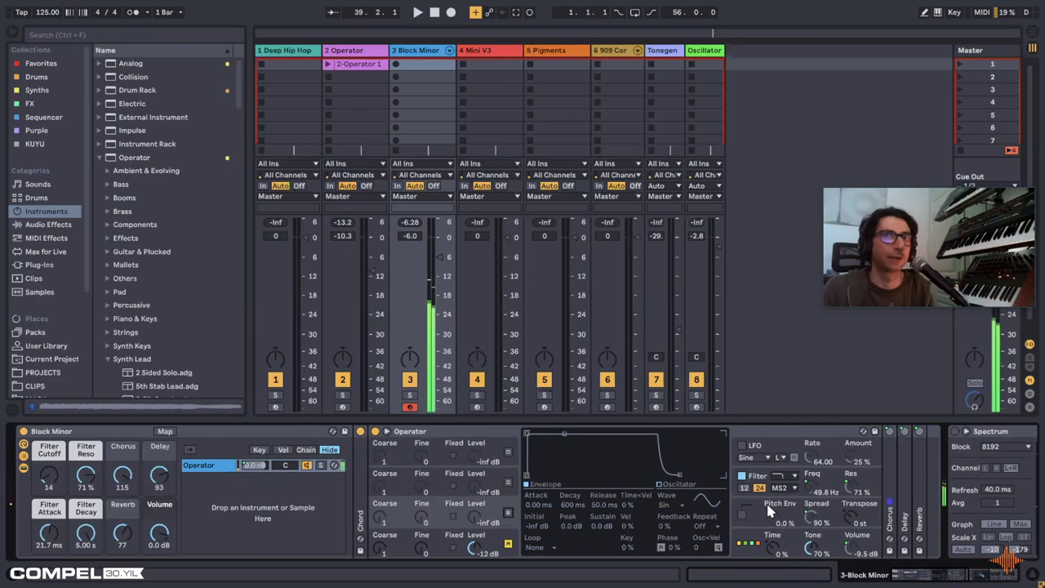
click(754, 544)
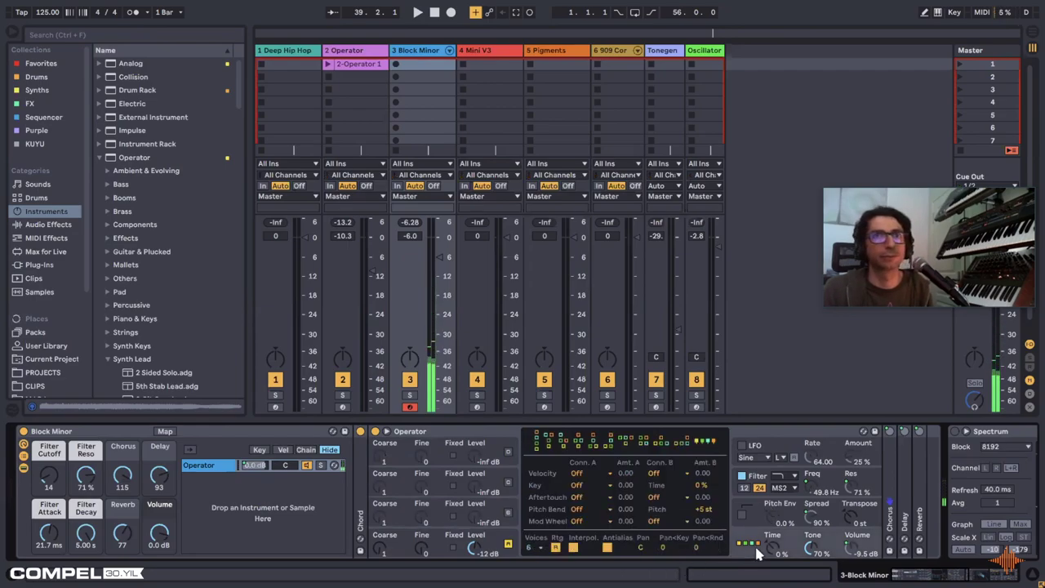
Step: Display oscillator A's settings, review its available waveforms and choose Saw D
click(502, 538)
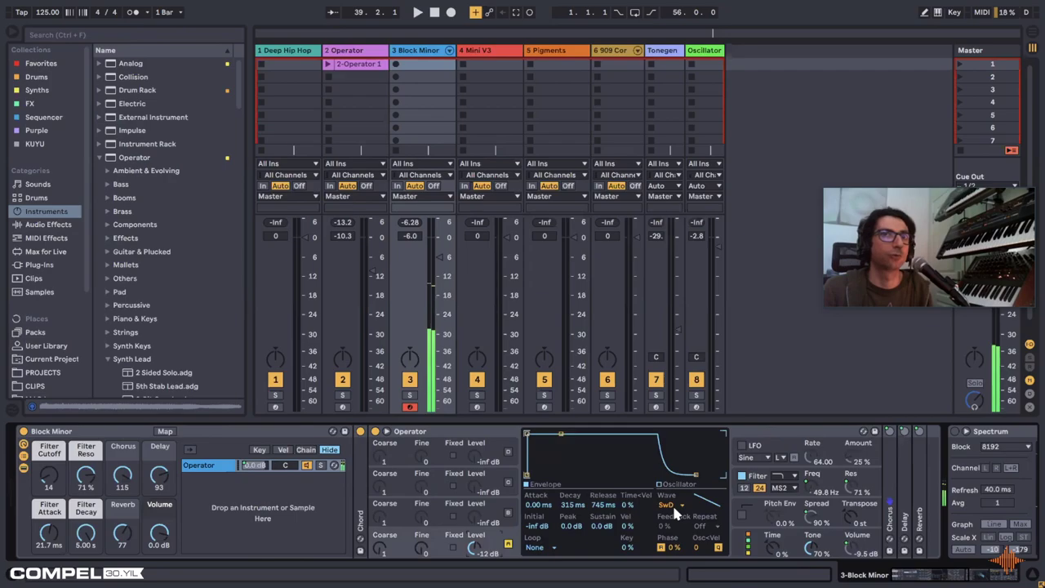
click(676, 500)
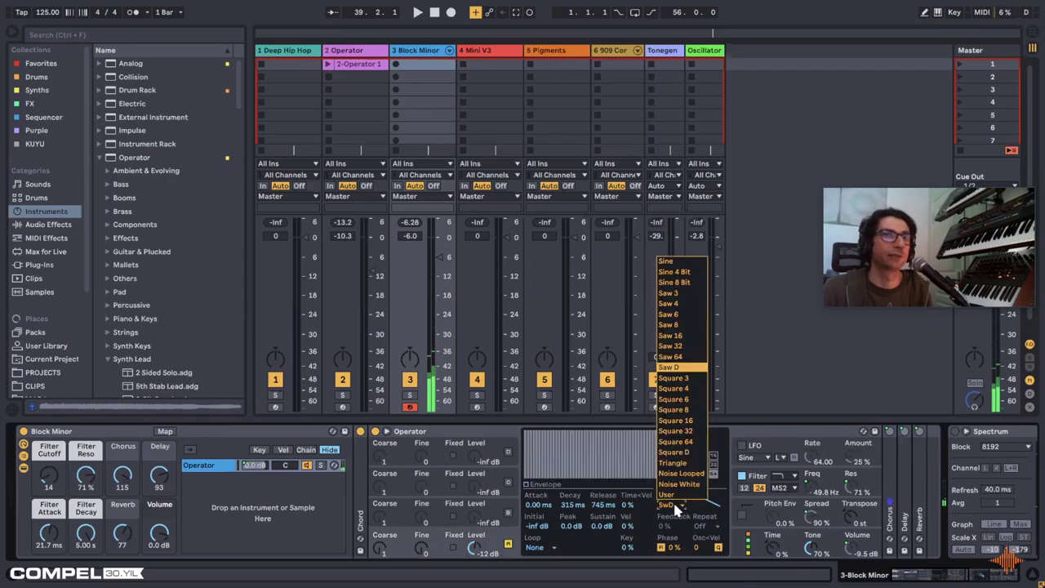
click(682, 367)
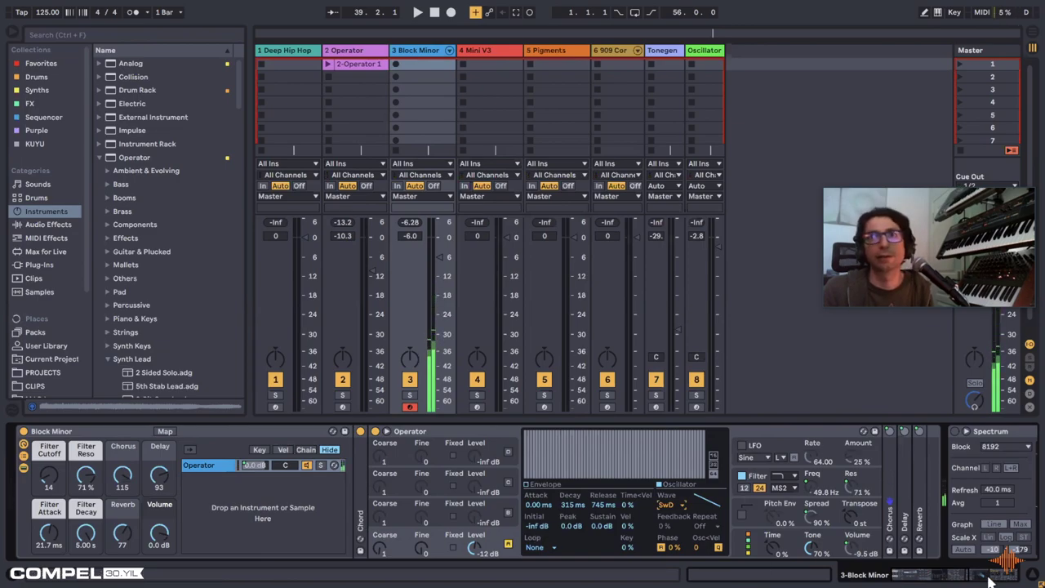
Step: Raise the Block Minor rack's Filter Cutoff macro to 111
scroll(996, 575, right, 5)
scroll(986, 576, left, 6)
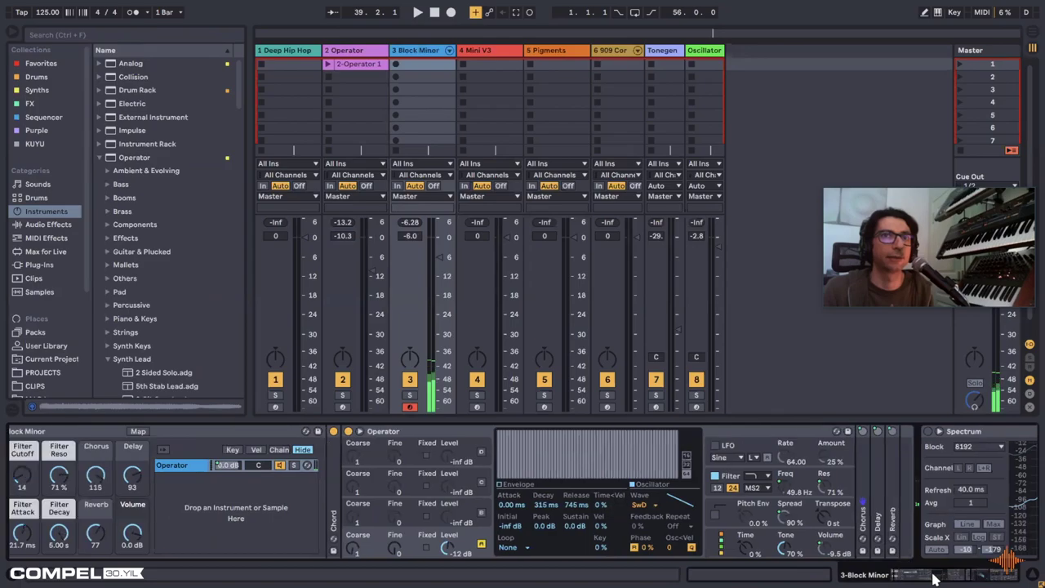
drag(48, 475, 48, 445)
Step: Look through Operator's Synth Lead presets, and collapse the Synth Lead and Operator folders in the browser
scroll(172, 318, down, 5)
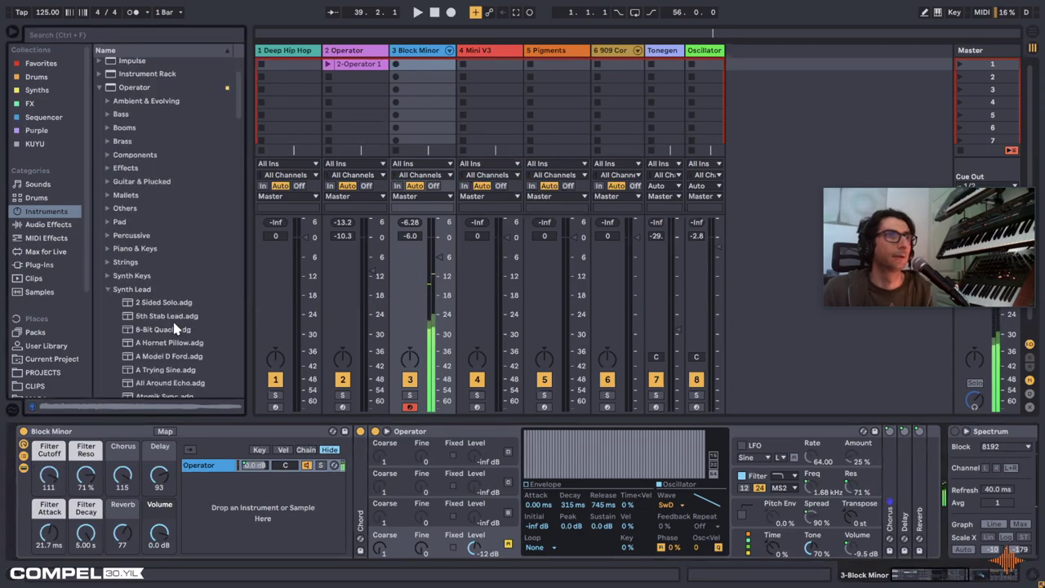
click(174, 323)
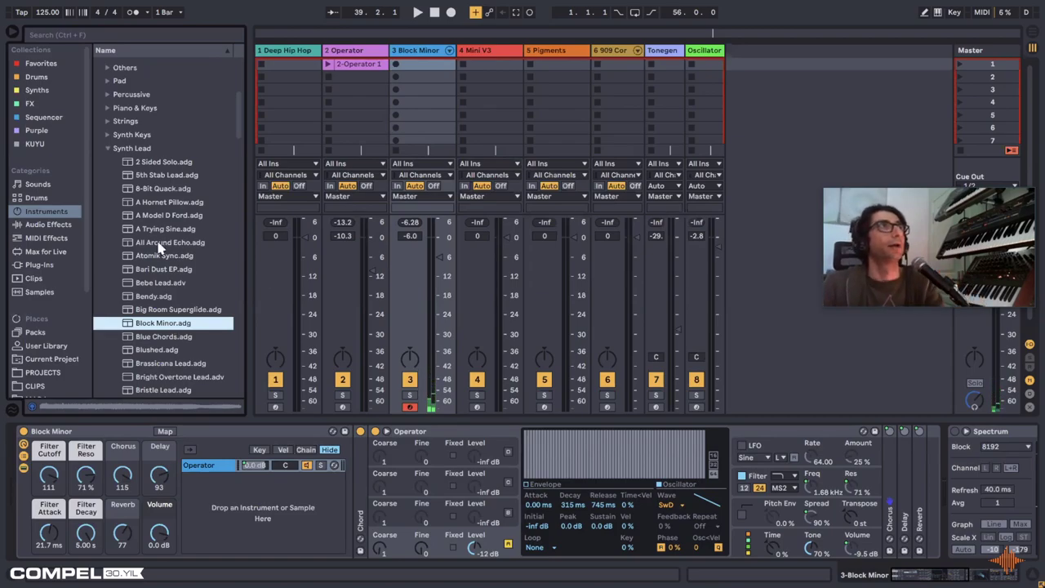
scroll(198, 371, down, 3)
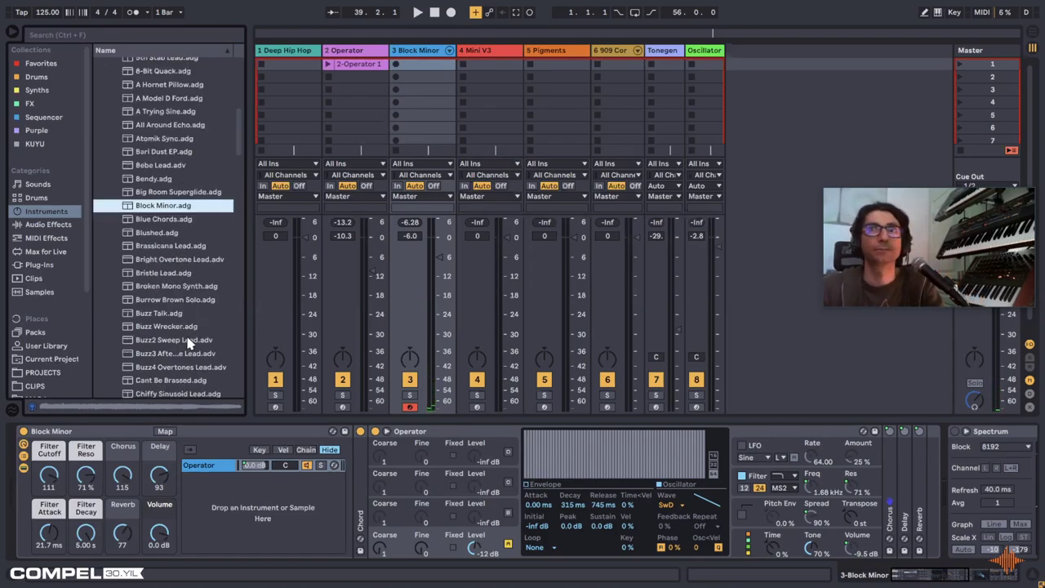
scroll(173, 313, up, 5)
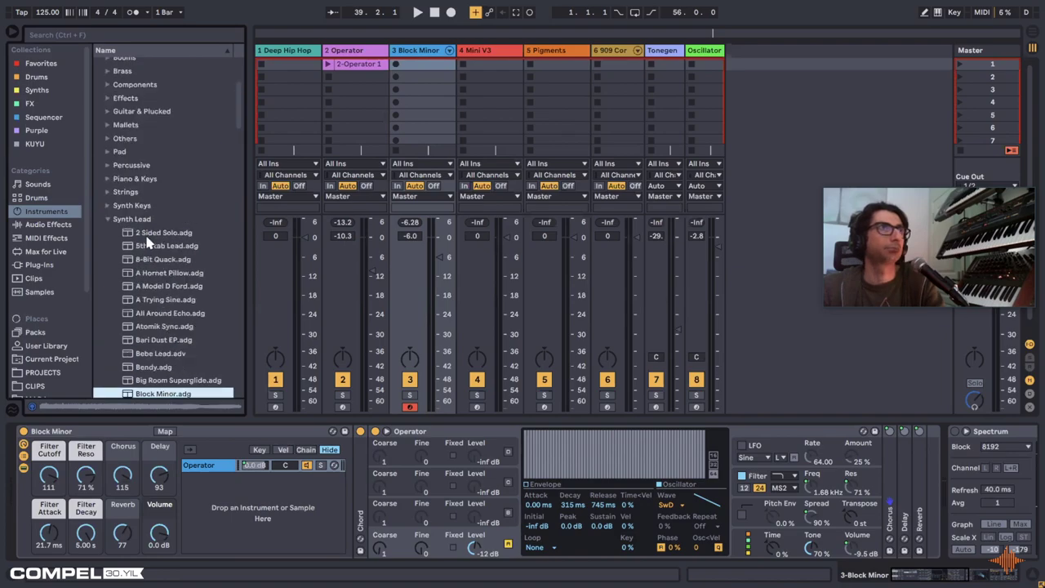
key(Left)
scroll(160, 242, up, 2)
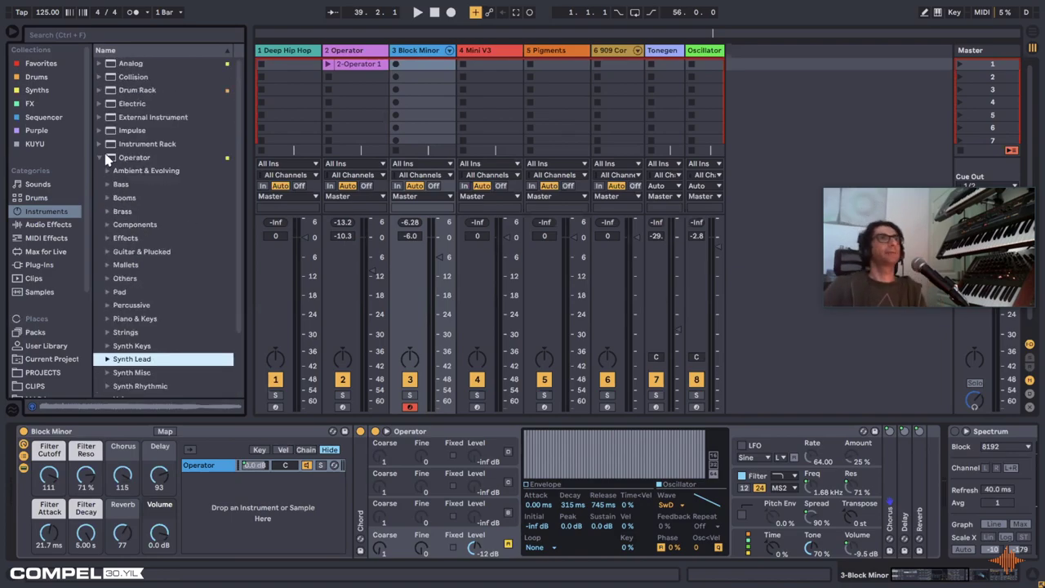
click(109, 168)
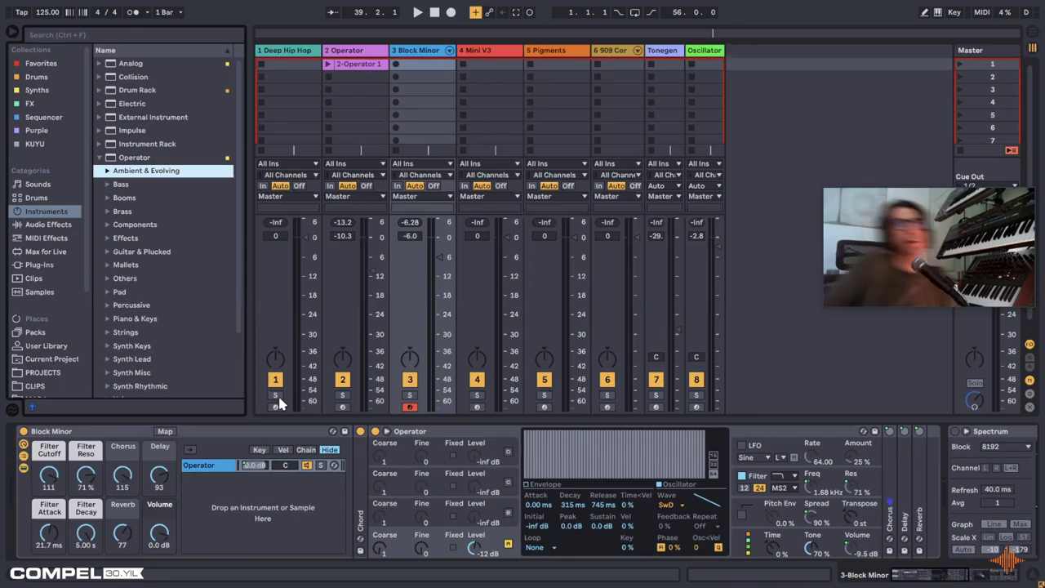
click(99, 158)
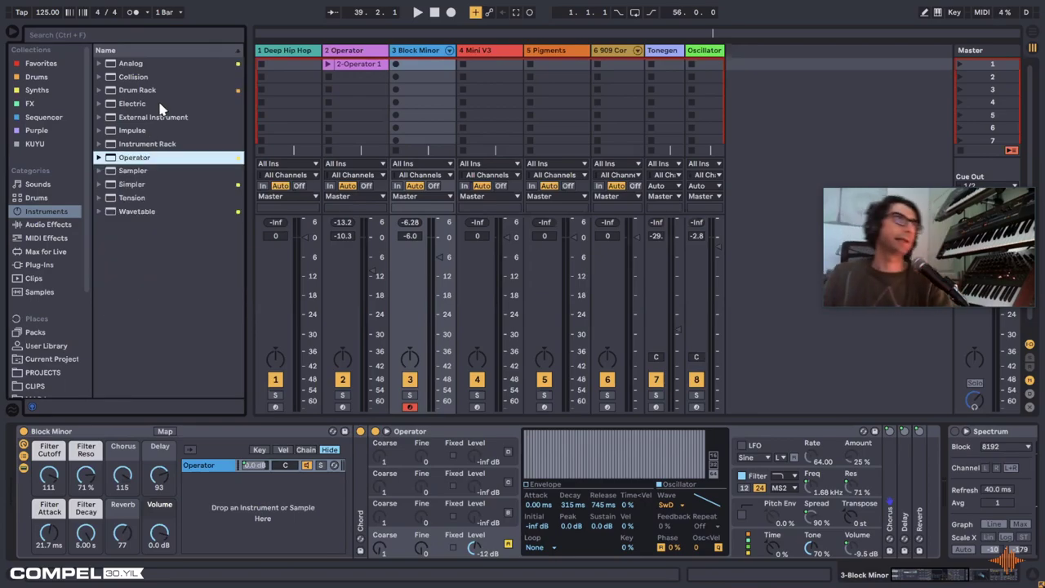
Step: Replace the Block Minor rack with the Collision instrument and review Resonator 1's types without changing Beam
click(160, 77)
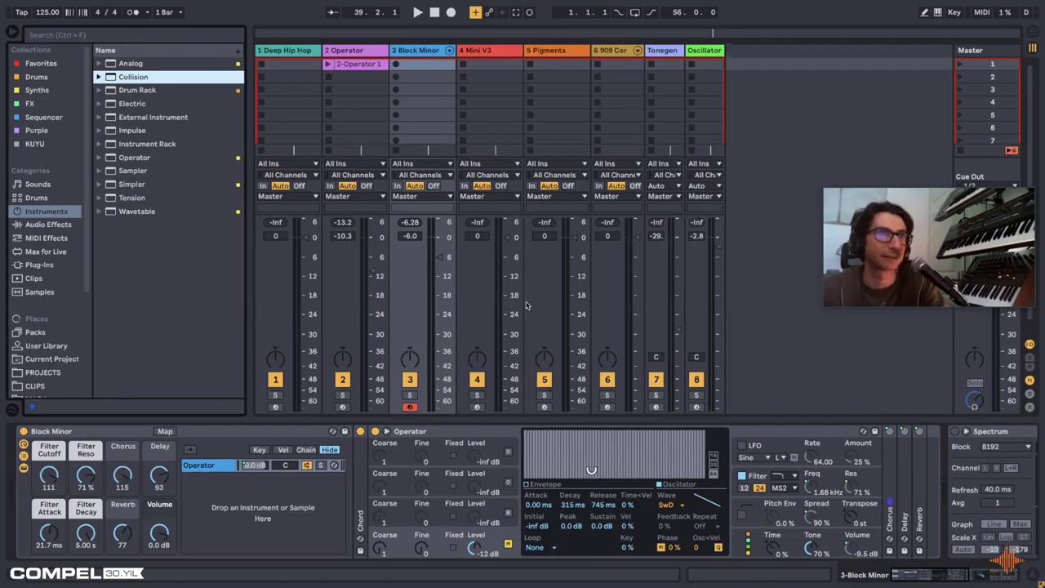
key(Return)
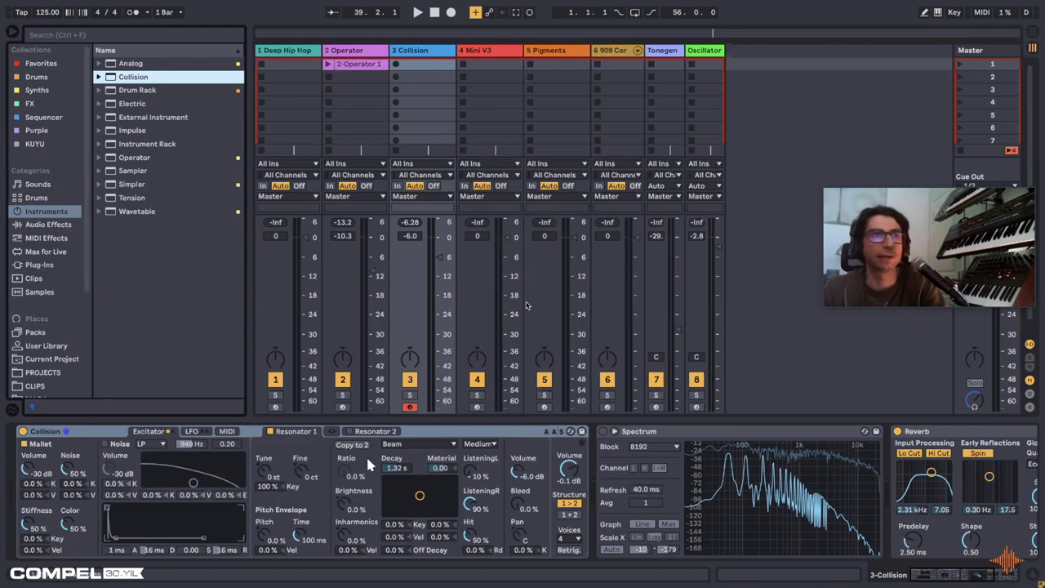
click(410, 444)
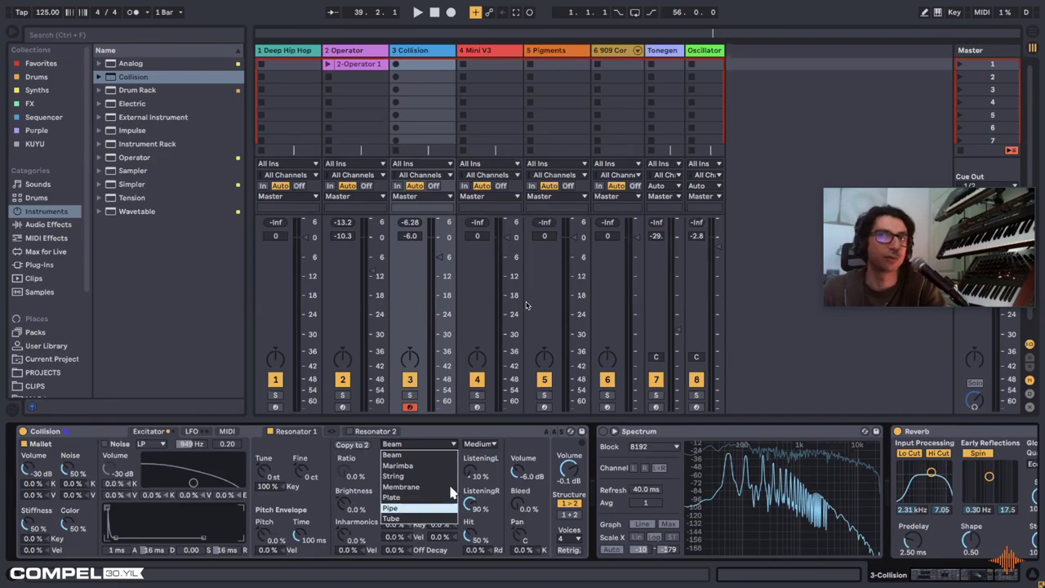
click(516, 423)
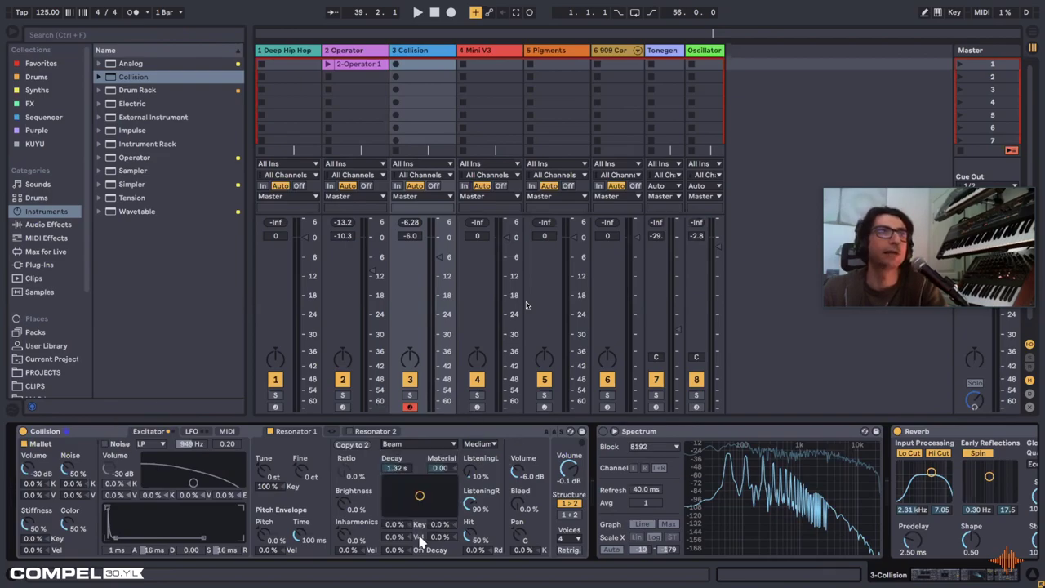
Step: Start swapping Collision's preset, glance through the Ambient & Evolving presets and collapse that folder
click(569, 431)
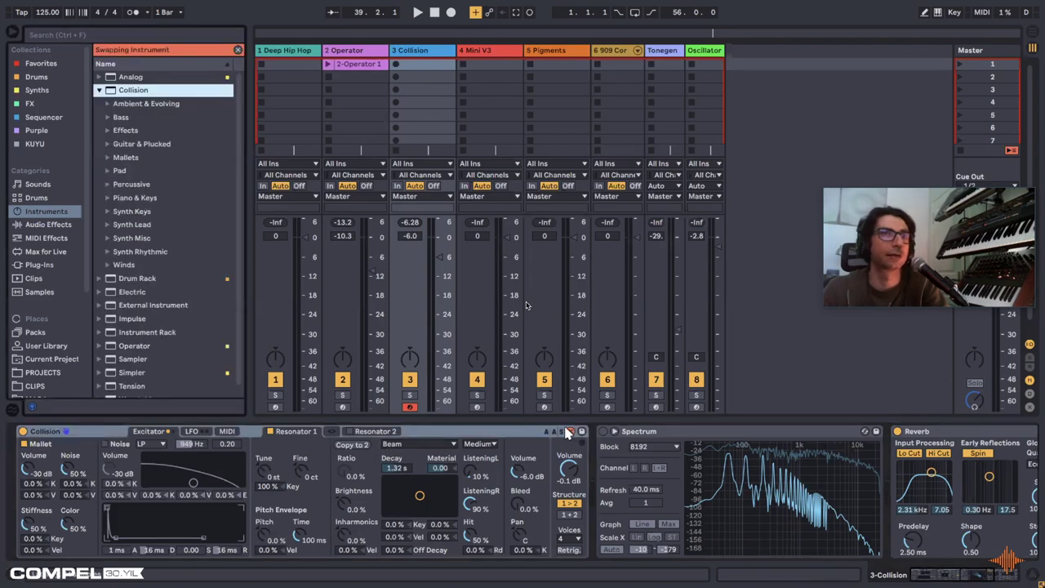
click(107, 104)
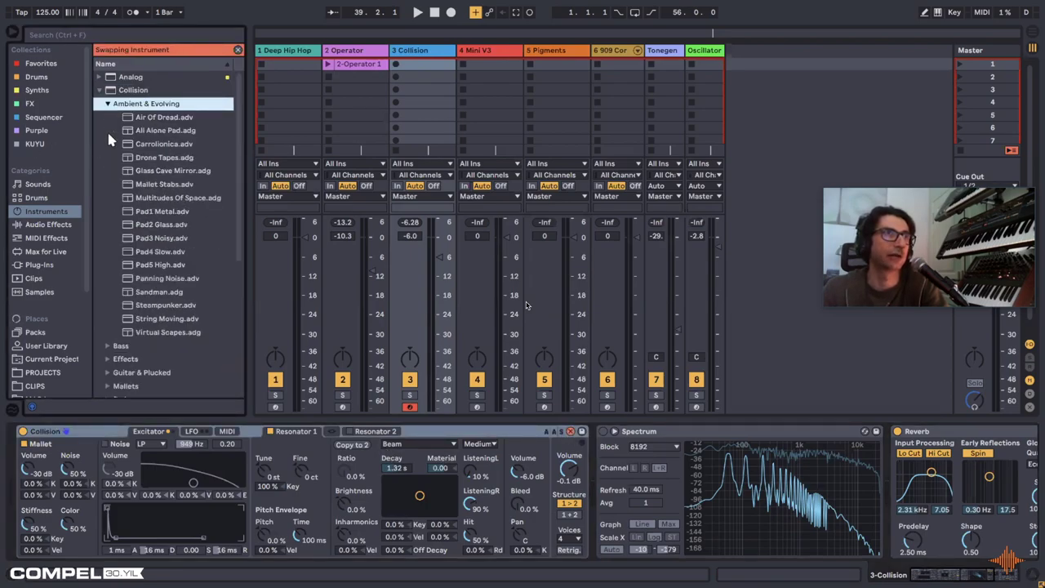
click(107, 104)
click(107, 104)
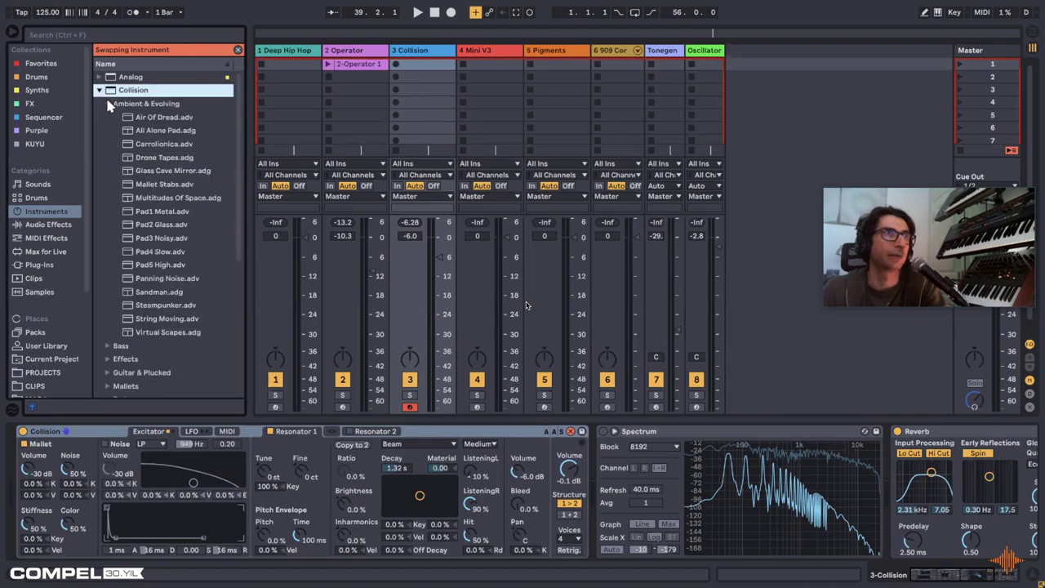
click(108, 104)
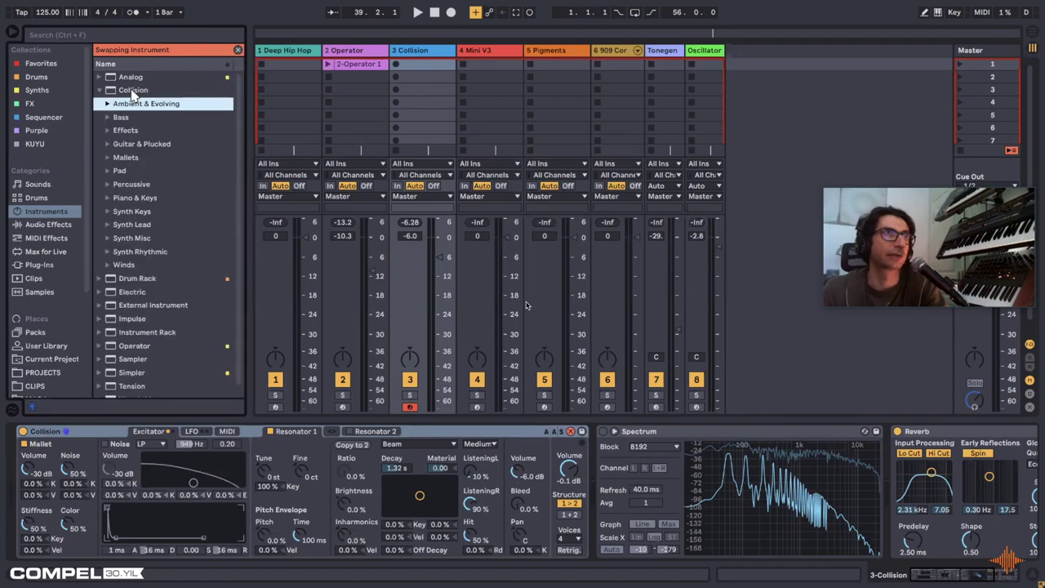
Step: Peek into Collision's Percussive folder, expand the Mallets folder and look through its presets
click(111, 184)
click(111, 184)
click(108, 157)
scroll(145, 300, down, 5)
scroll(145, 300, down, 8)
scroll(108, 193, up, 15)
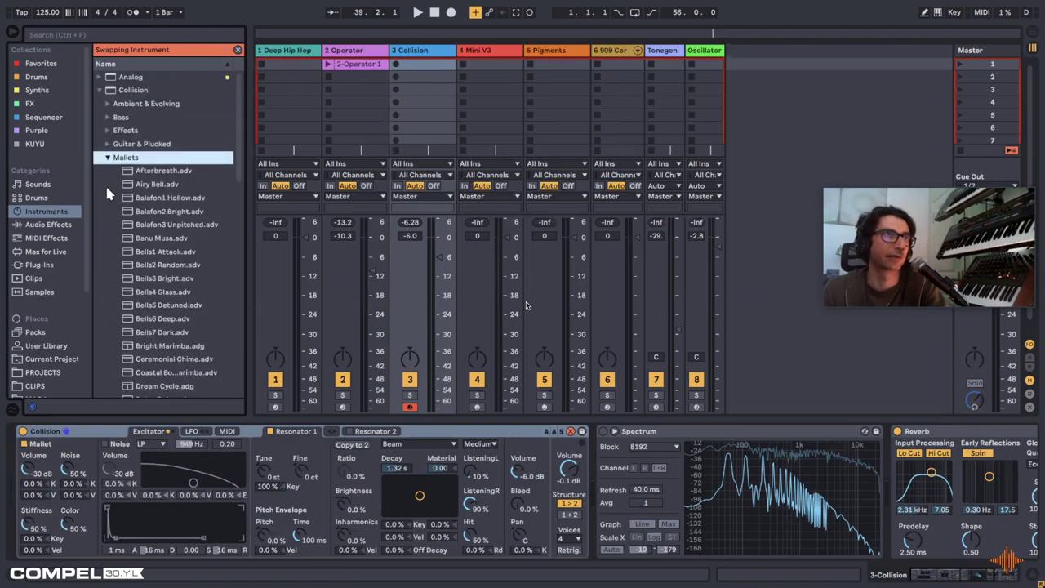
Step: Collapse the Mallets folder and peek into Collision's Percussive, Synth Keys and Synth Rhythmic preset folders
click(109, 157)
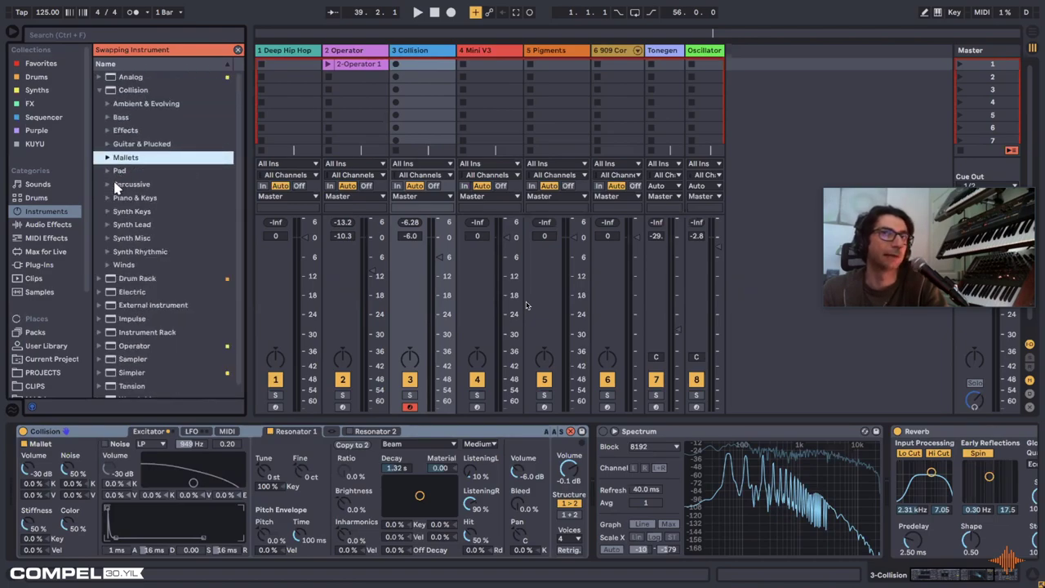
click(108, 184)
click(108, 184)
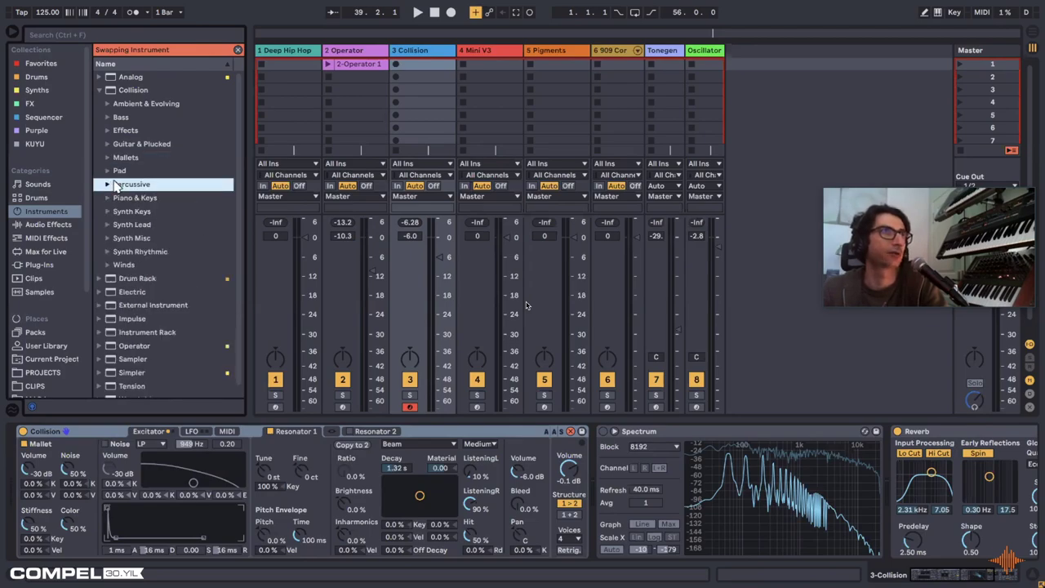
click(108, 211)
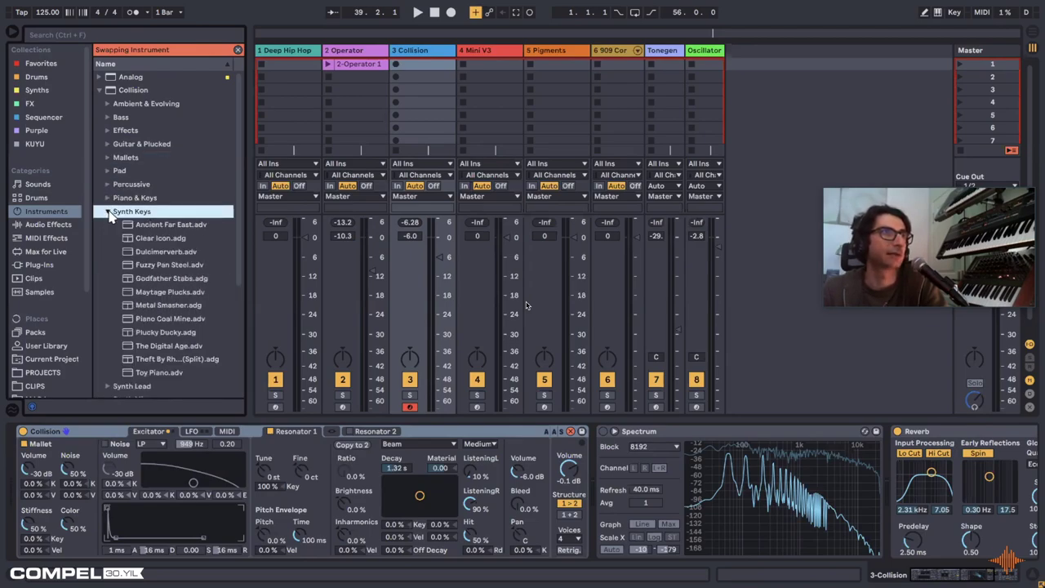
click(108, 212)
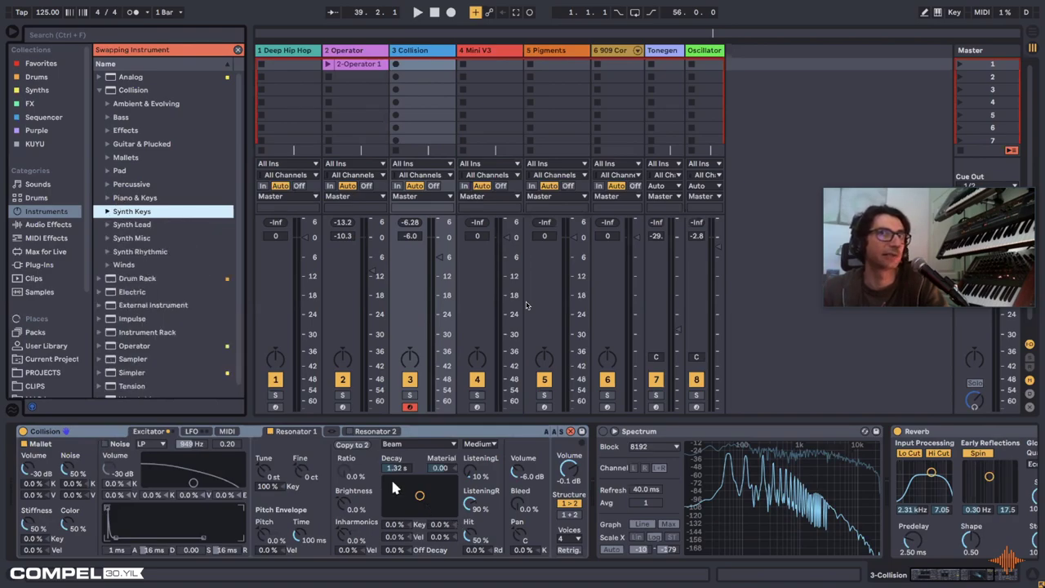
click(107, 253)
click(107, 253)
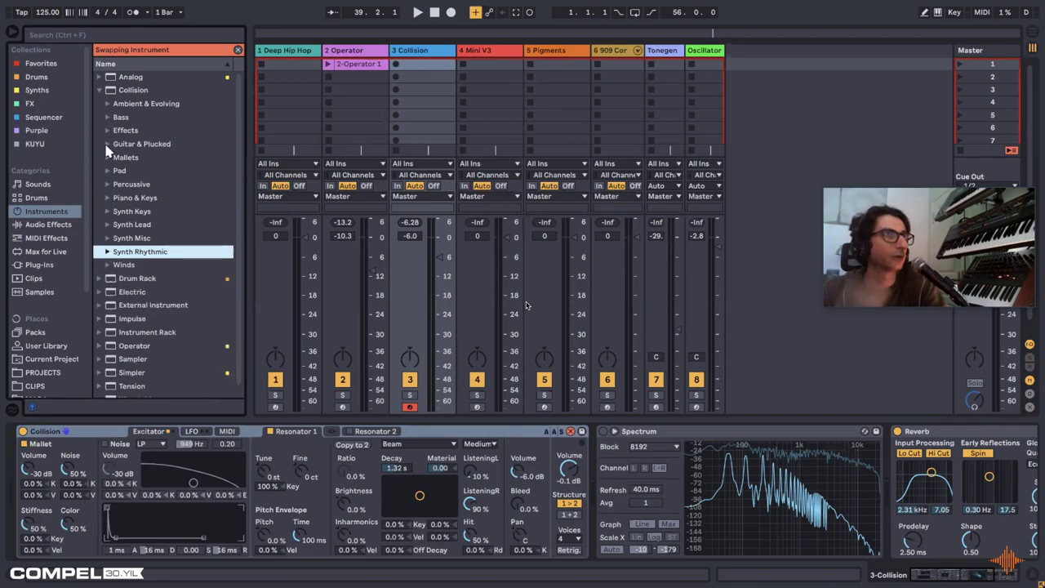
Step: Collapse the Collision folder and leave preset swapping, with Analog selected in the instrument list
click(99, 90)
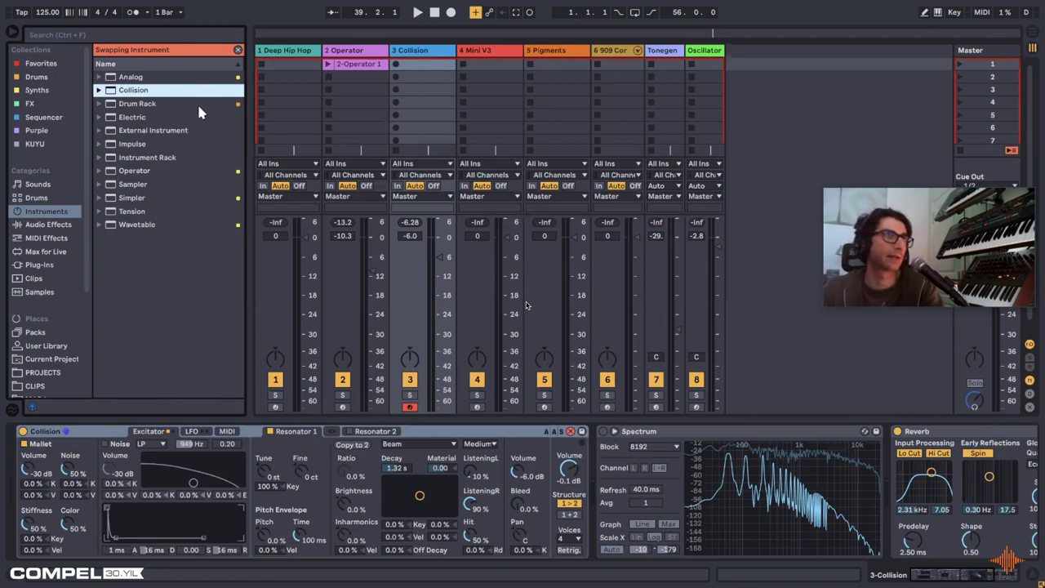
click(237, 49)
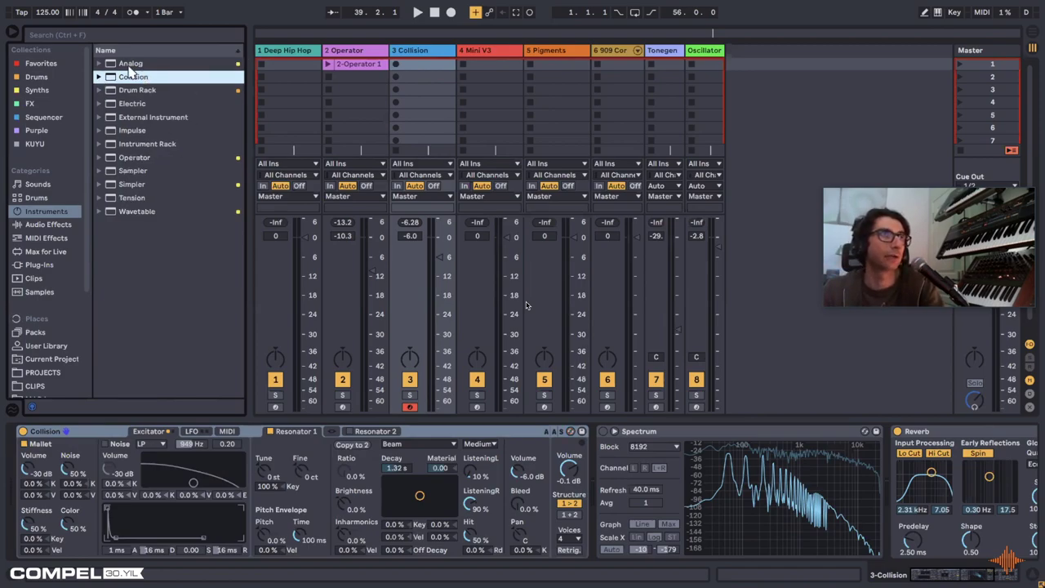
click(129, 65)
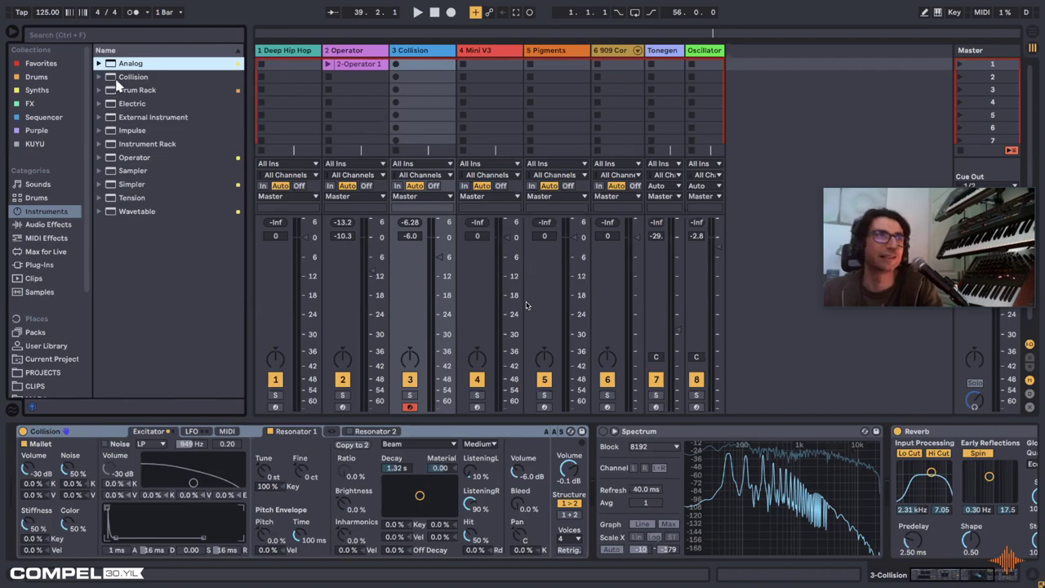
click(98, 64)
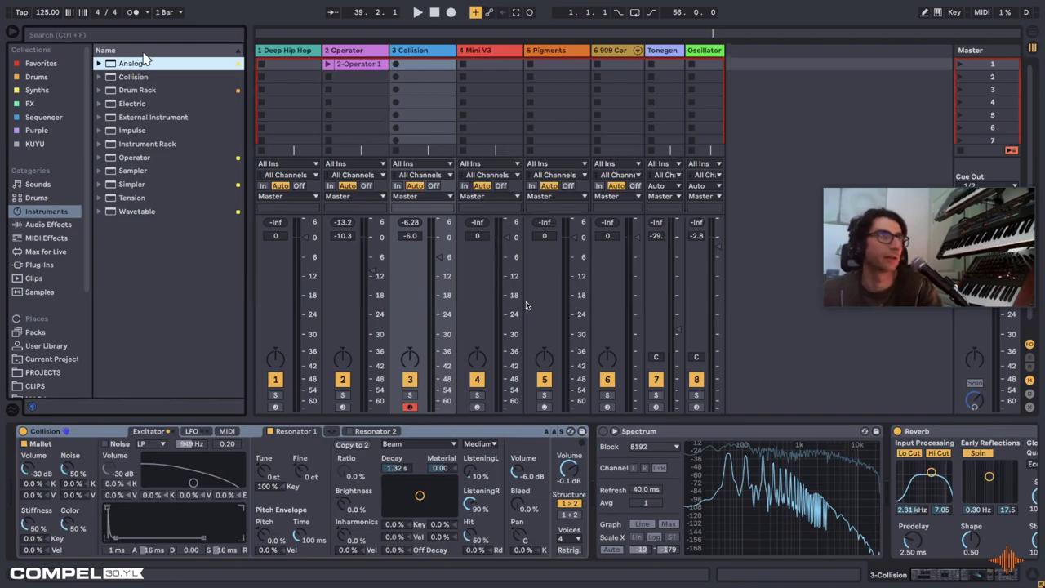
Step: Try the Electric instrument in place of Collision on track 3 and delete it from the device chain
click(146, 160)
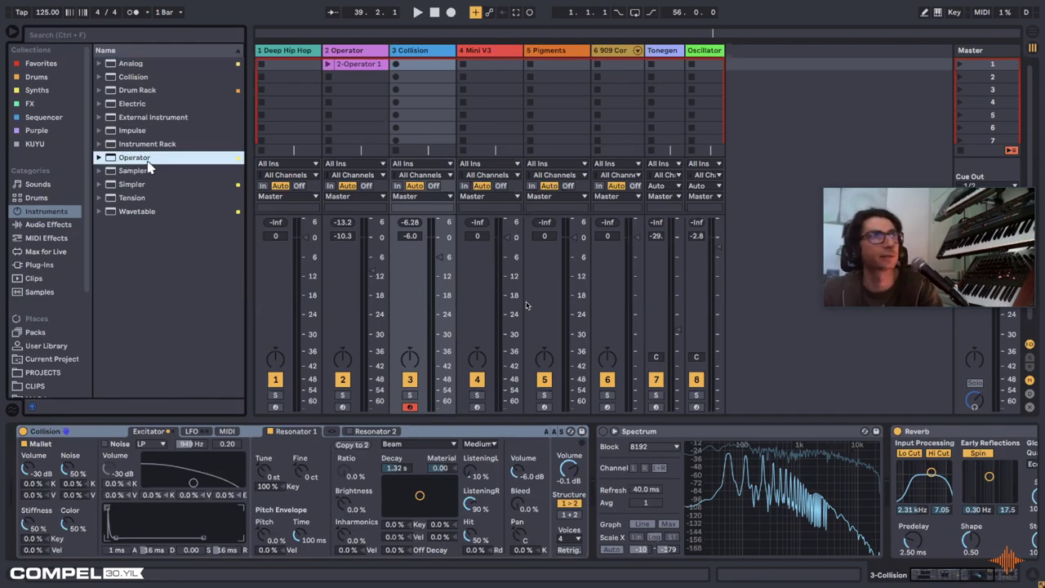
click(143, 103)
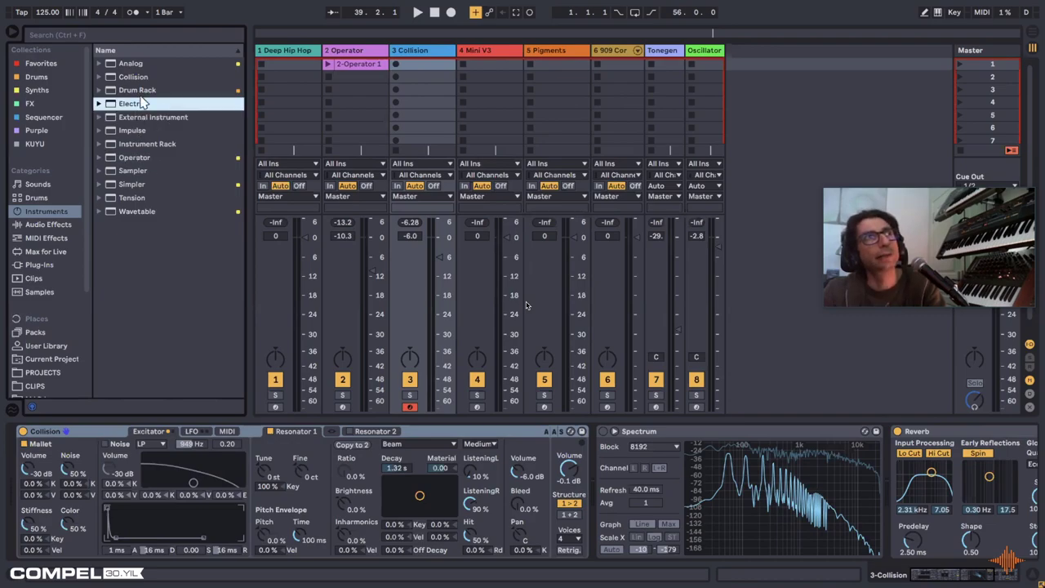
drag(143, 103, 382, 451)
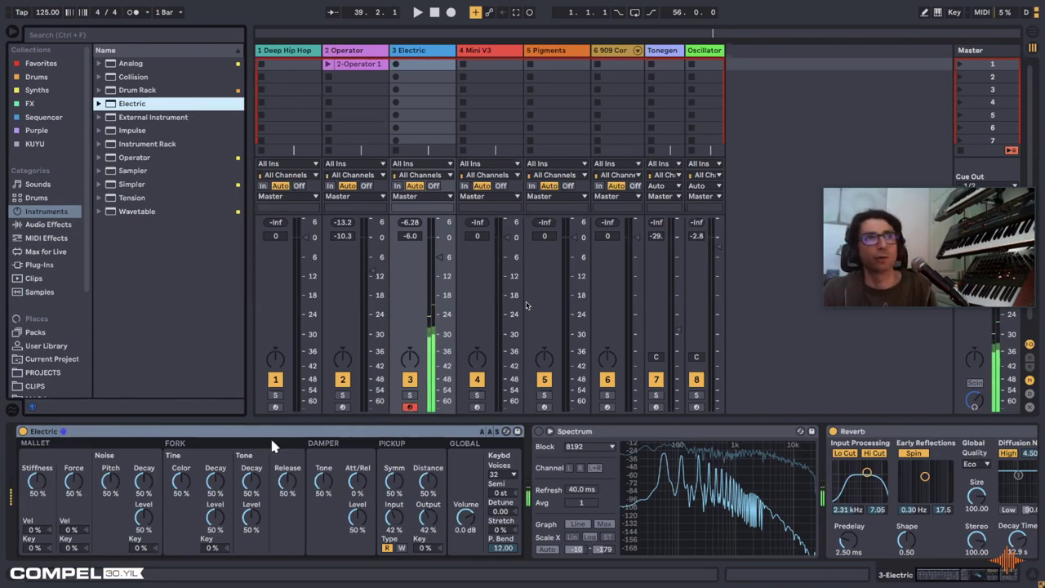
click(123, 445)
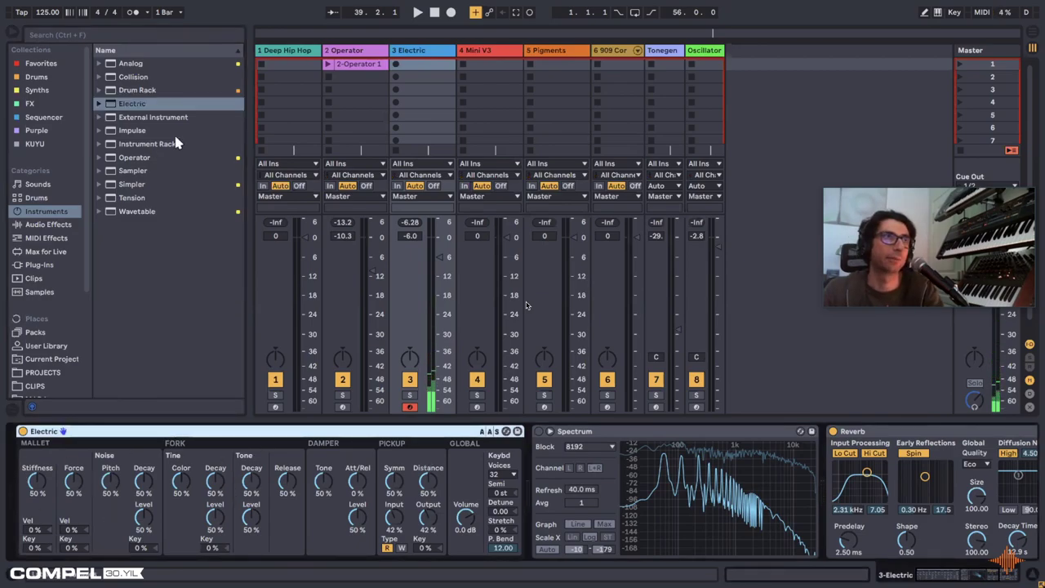
key(Delete)
Step: Run through the available instruments in the browser list, including Impulse, Instrument Rack, Drum Rack, Operator, Sampler, Simpler and Tension
click(145, 131)
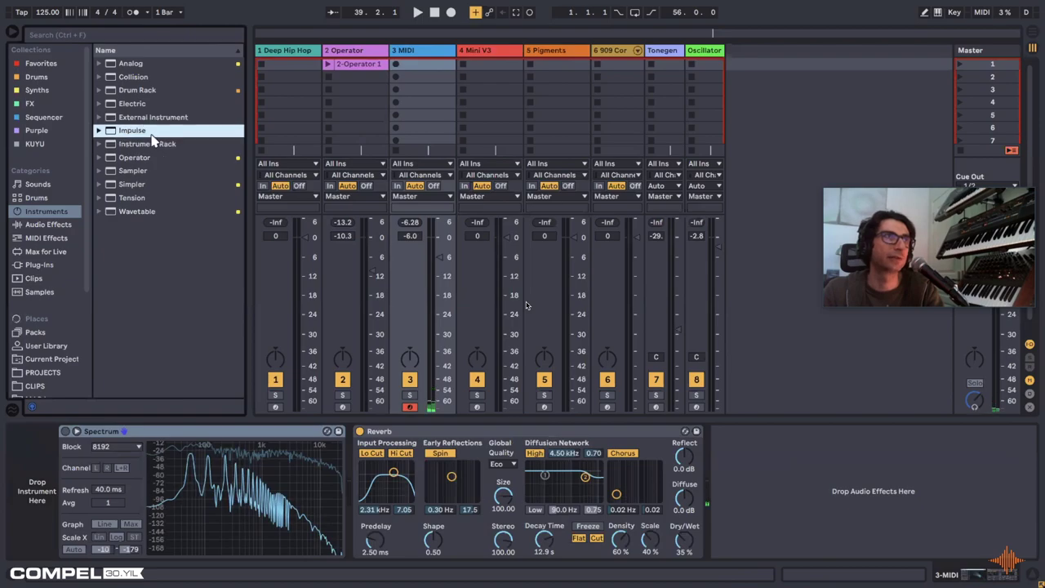
click(147, 145)
click(151, 157)
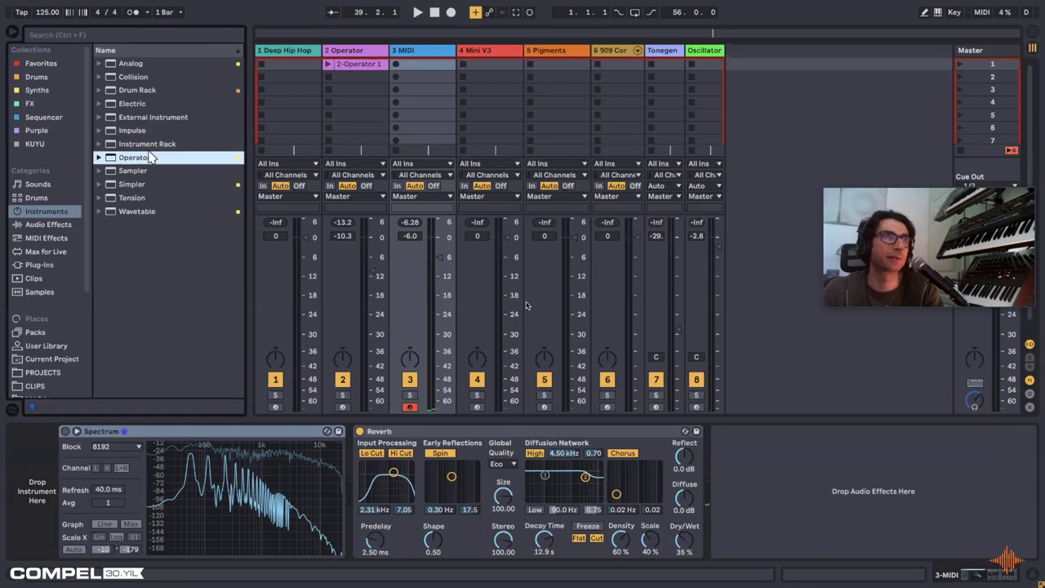
click(145, 92)
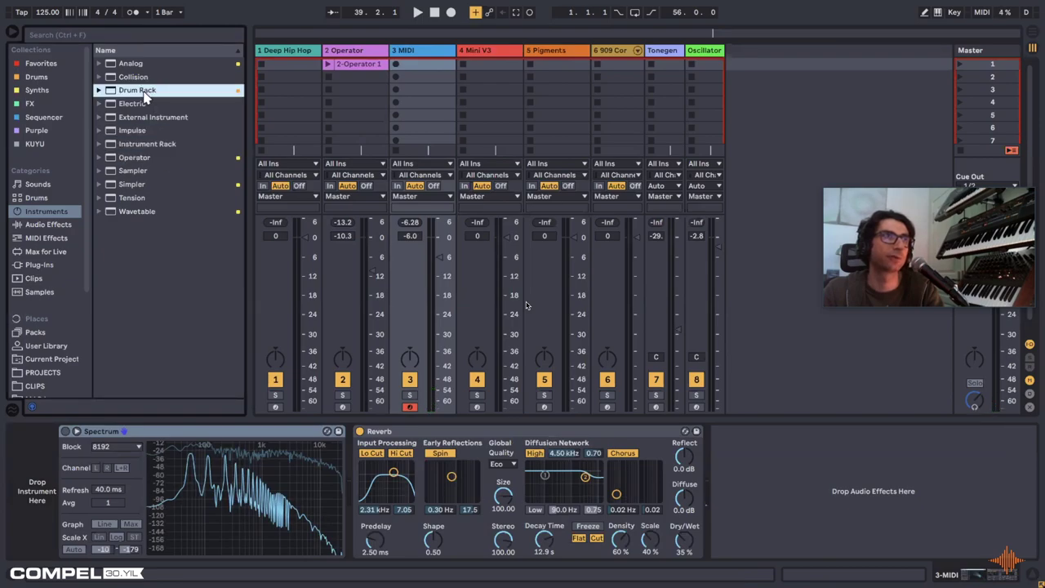
click(157, 158)
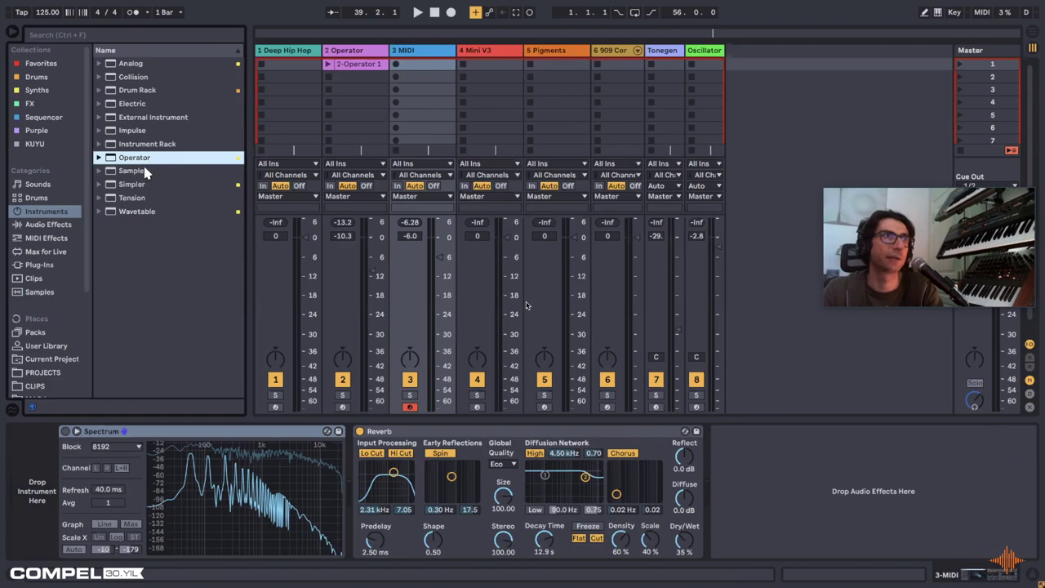
click(149, 171)
click(150, 199)
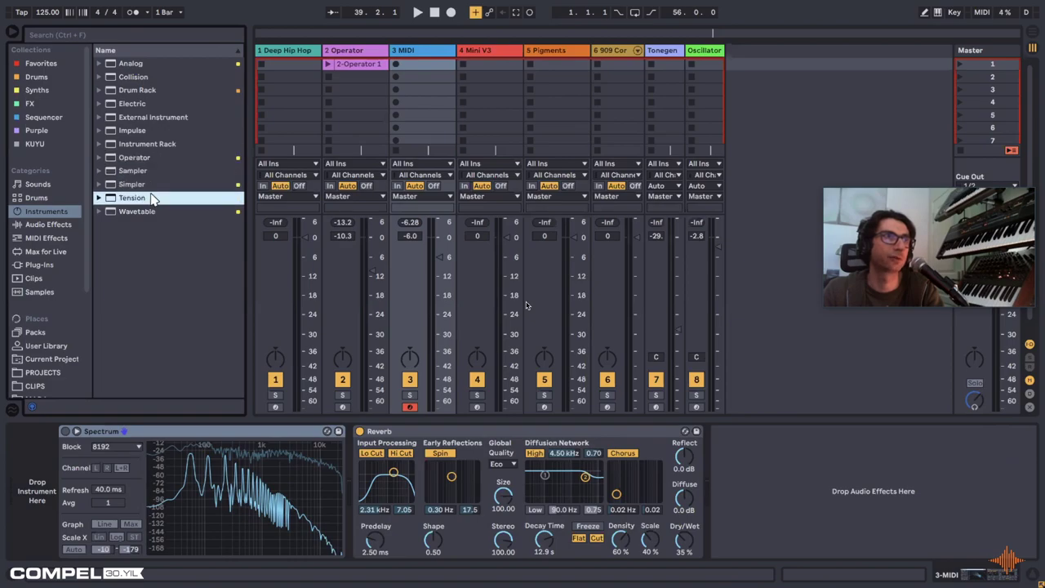
click(157, 186)
key(Up)
key(Down)
key(Down)
key(Up)
key(Up)
key(Up)
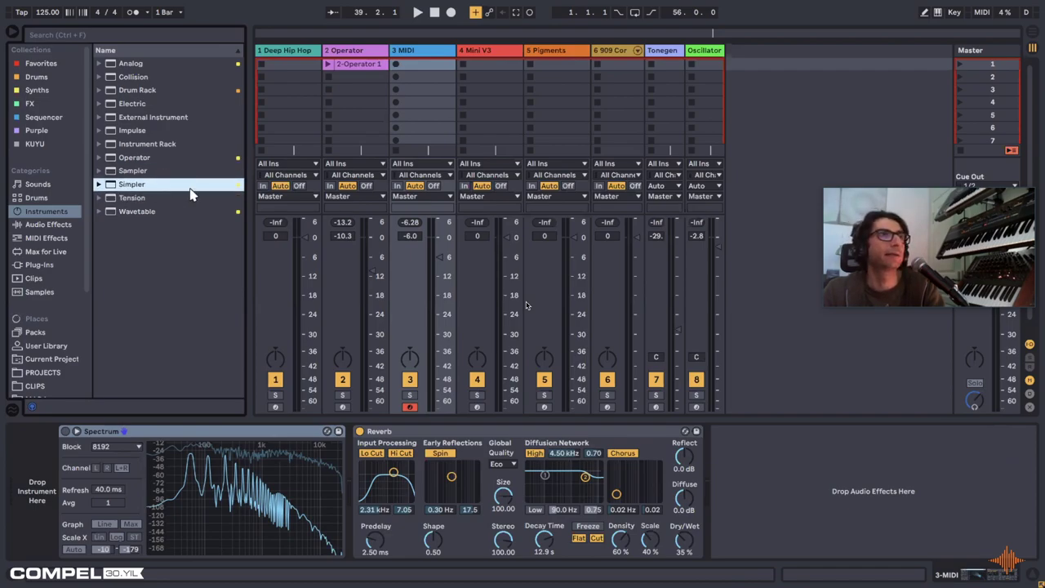
key(Up)
Step: Load the Tension instrument onto track 3 and peek into its Strings presets
click(152, 200)
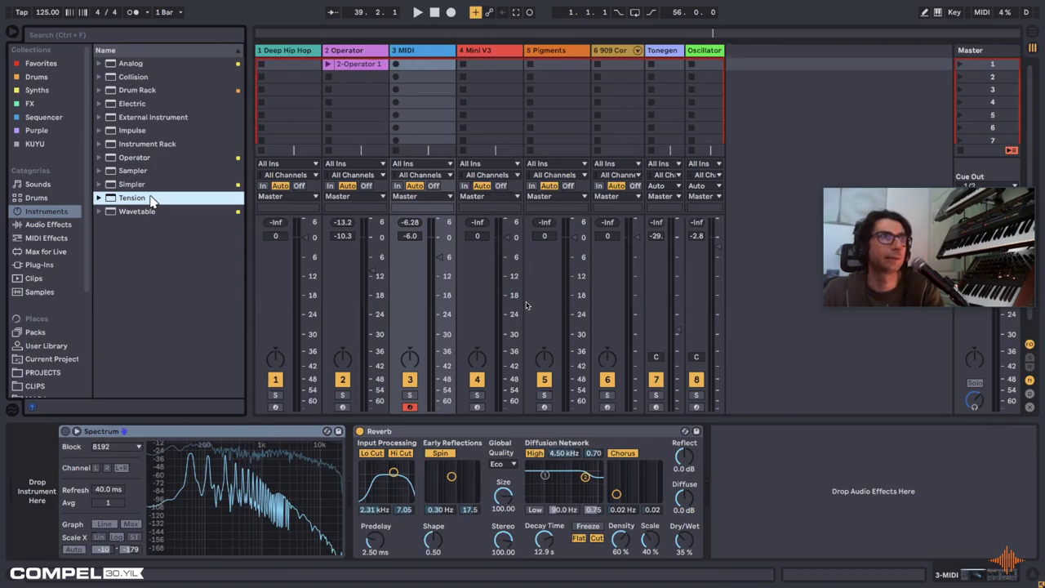
key(Return)
click(100, 199)
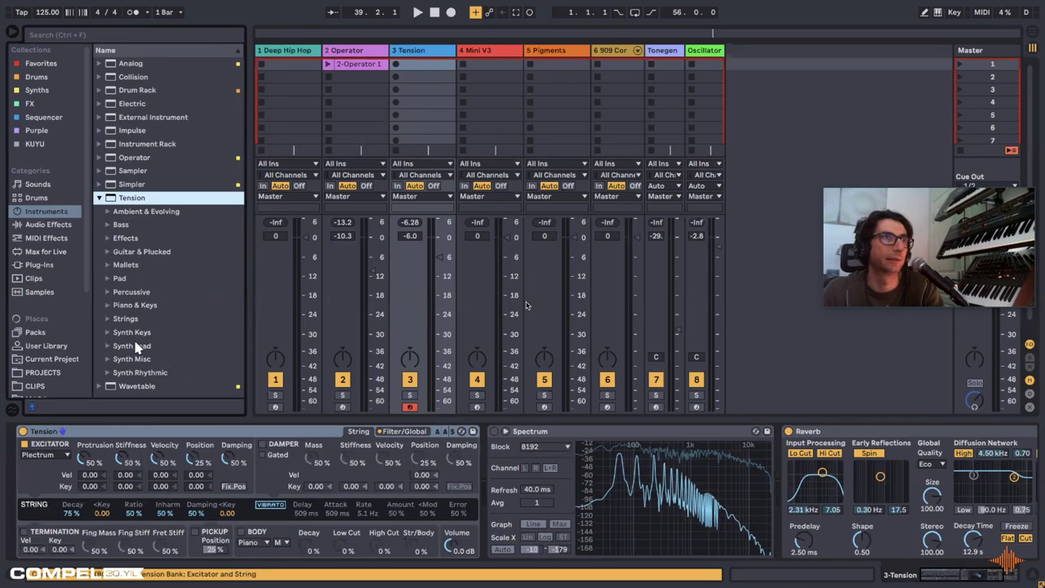
click(106, 318)
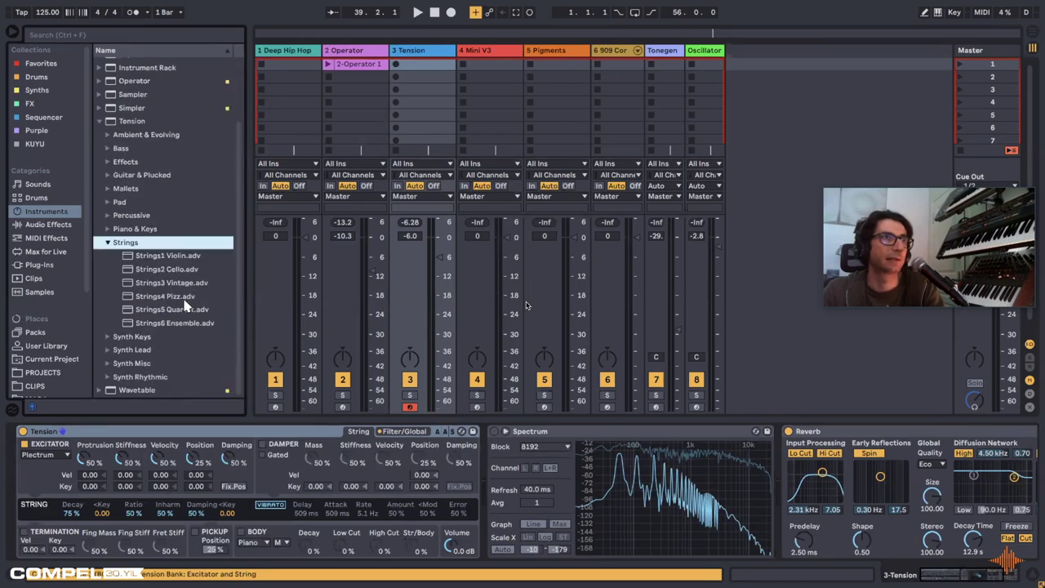
key(Left)
Step: Look through Tension's Bass presets and collapse that folder
click(108, 225)
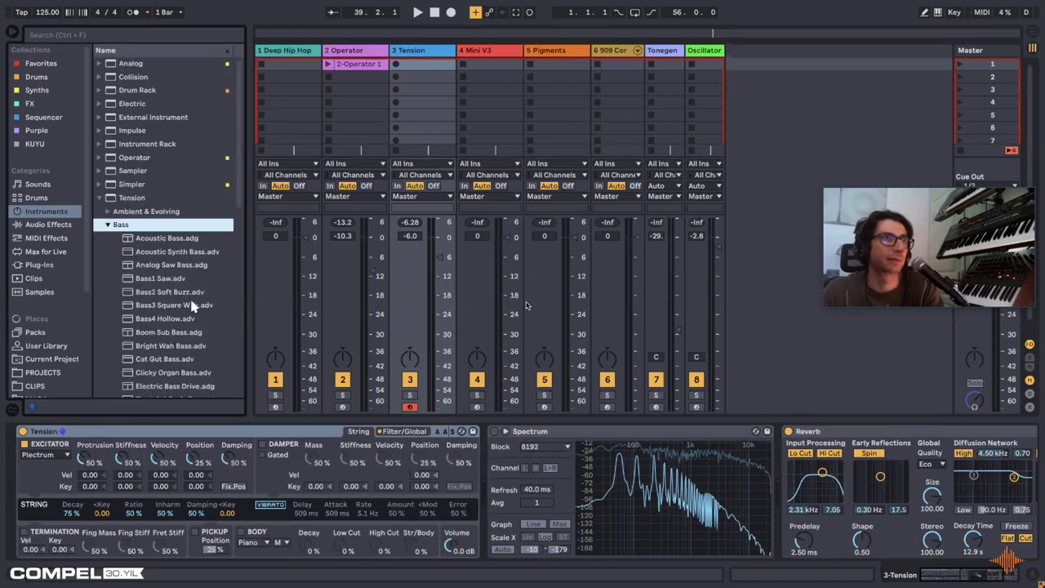
scroll(189, 300, down, 3)
scroll(190, 301, down, 5)
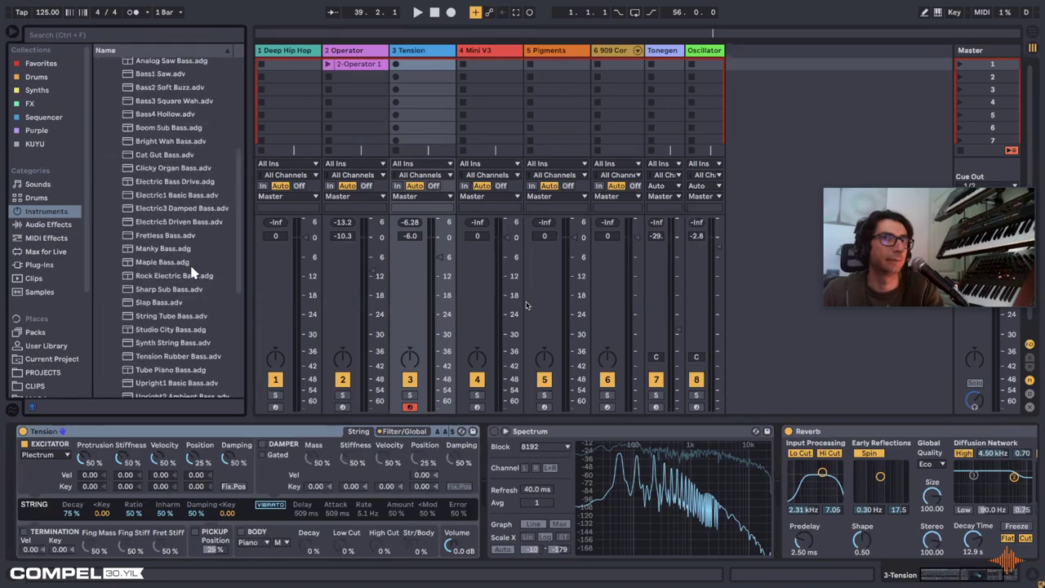
key(Left)
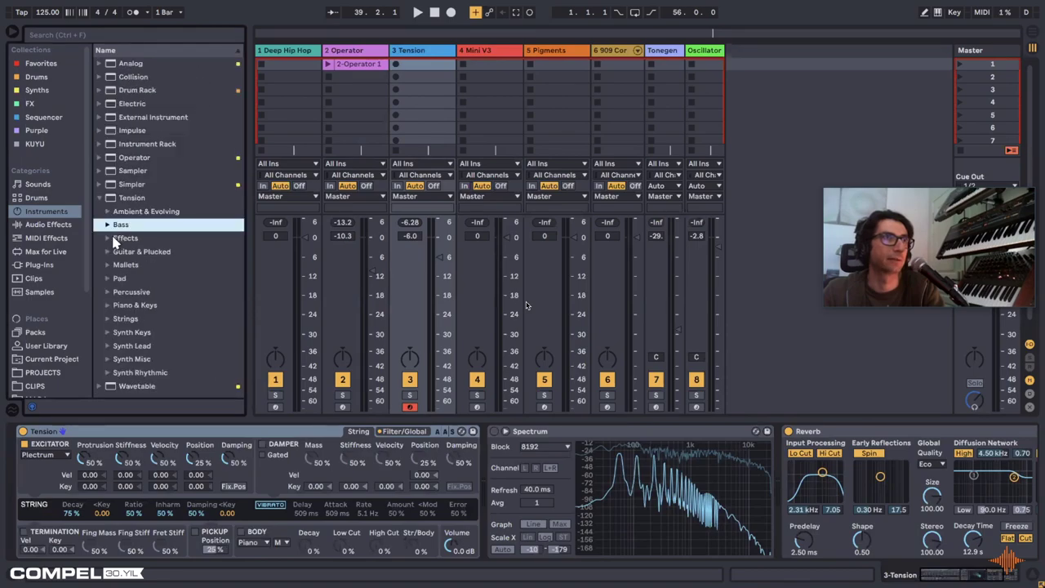
Step: Look through Tension's Guitar & Plucked presets, and collapse that folder and the Tension folder
click(110, 250)
scroll(150, 258, down, 3)
scroll(149, 258, down, 10)
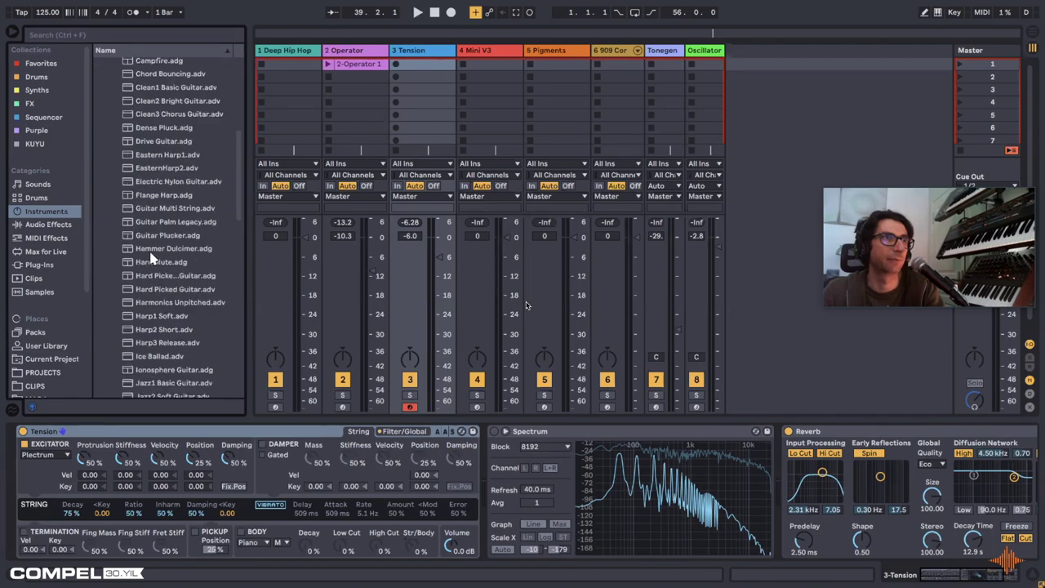
scroll(169, 244, up, 10)
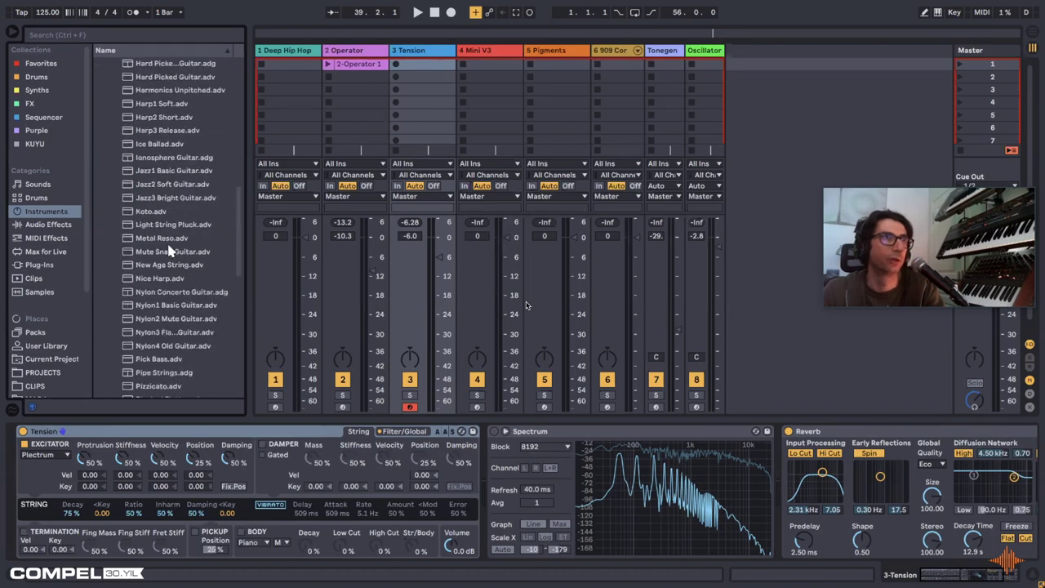
key(Left)
key(Left)
key(Left)
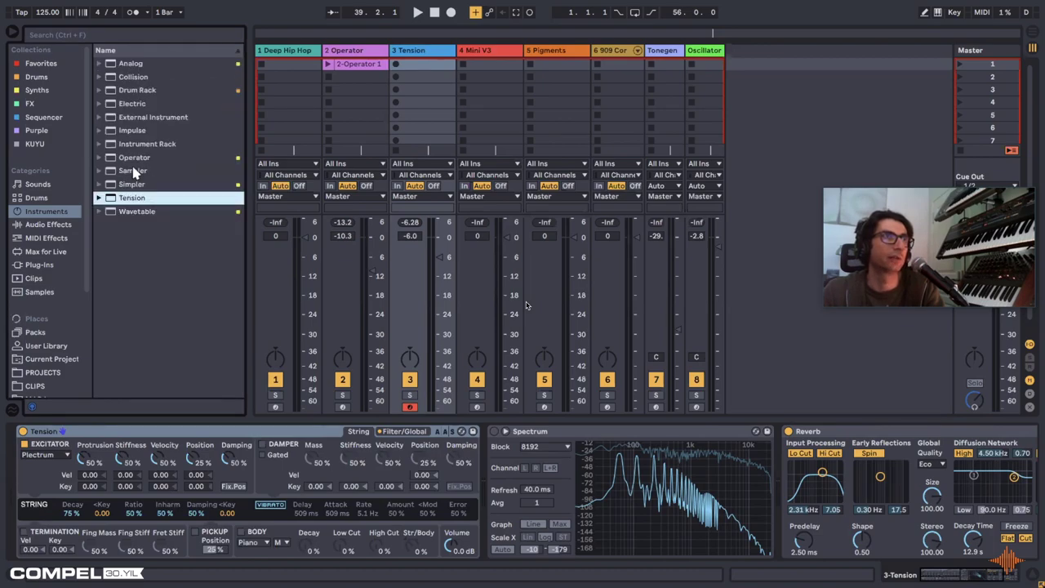
Step: Narrow the browser slightly and load Operator onto track 3 in place of Tension
click(144, 64)
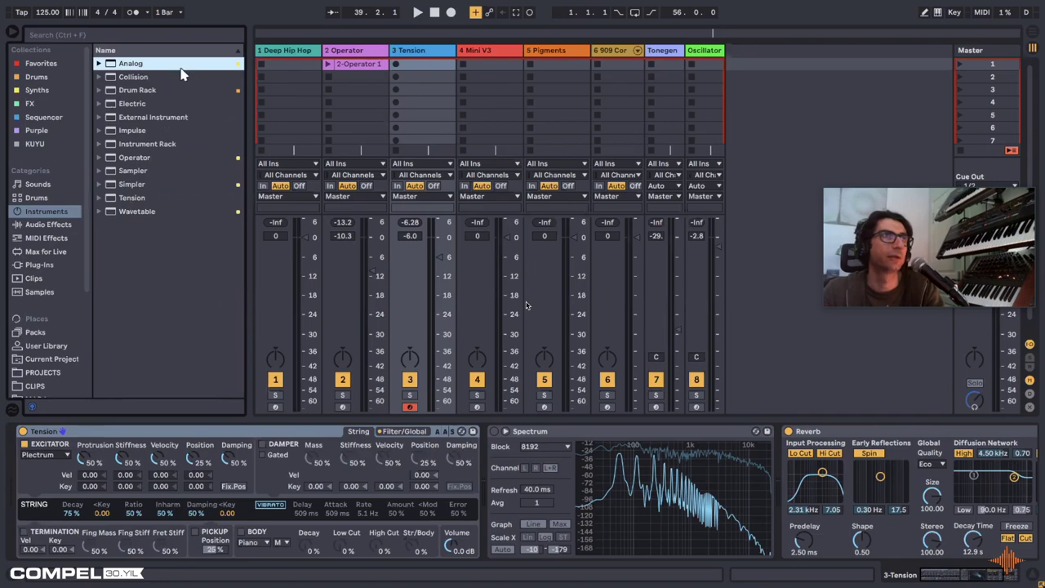
drag(248, 157, 223, 158)
click(138, 157)
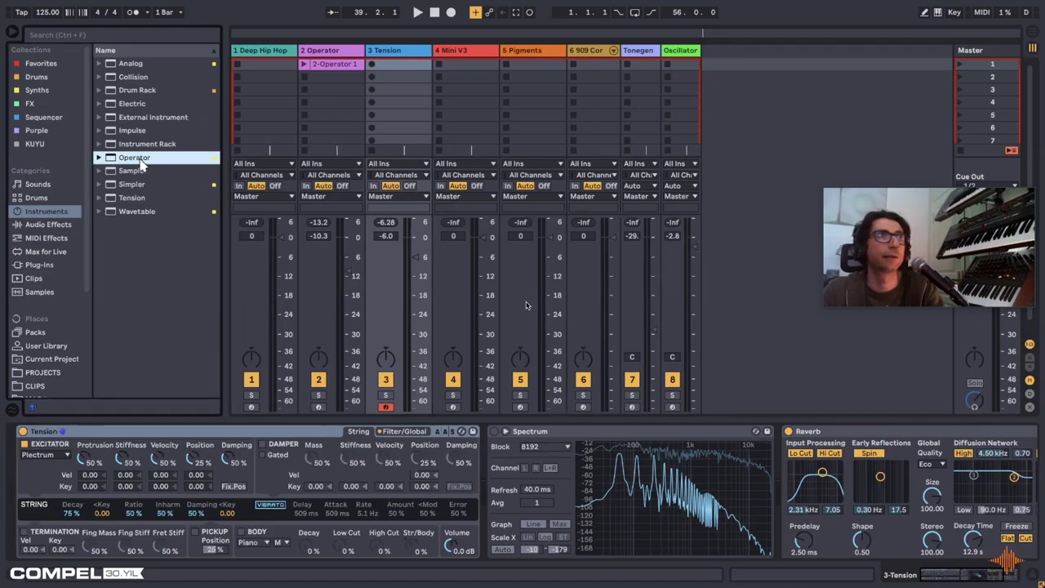
key(Return)
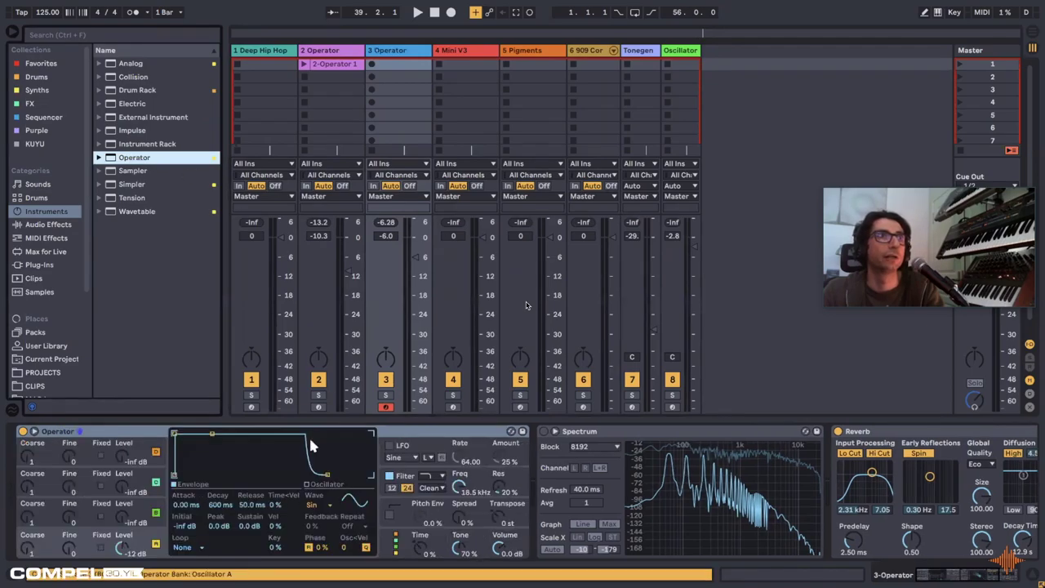
Step: Look over the new Operator's filter, LFO, global and oscillator settings
click(408, 479)
click(423, 452)
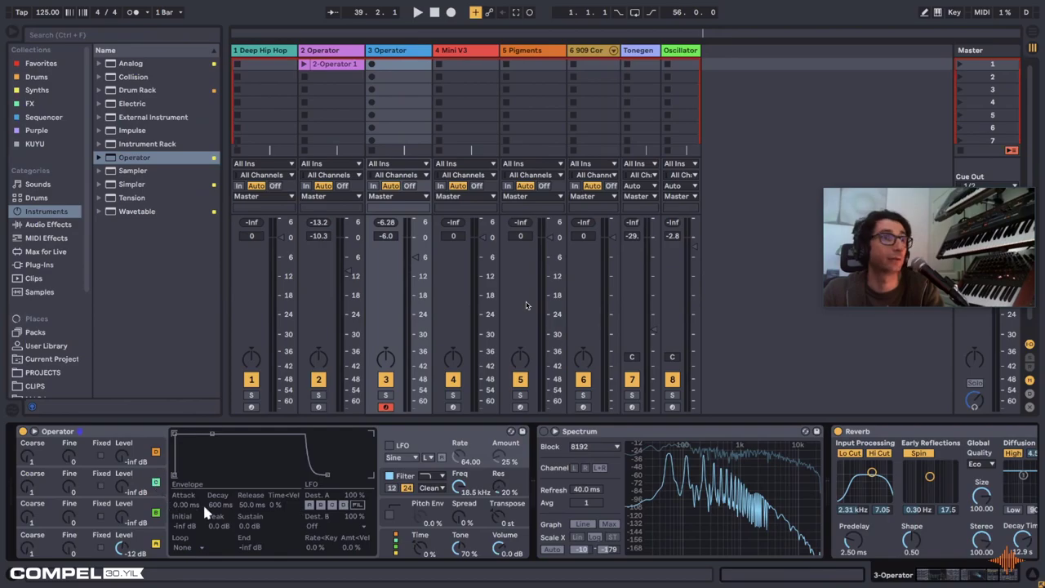
click(394, 542)
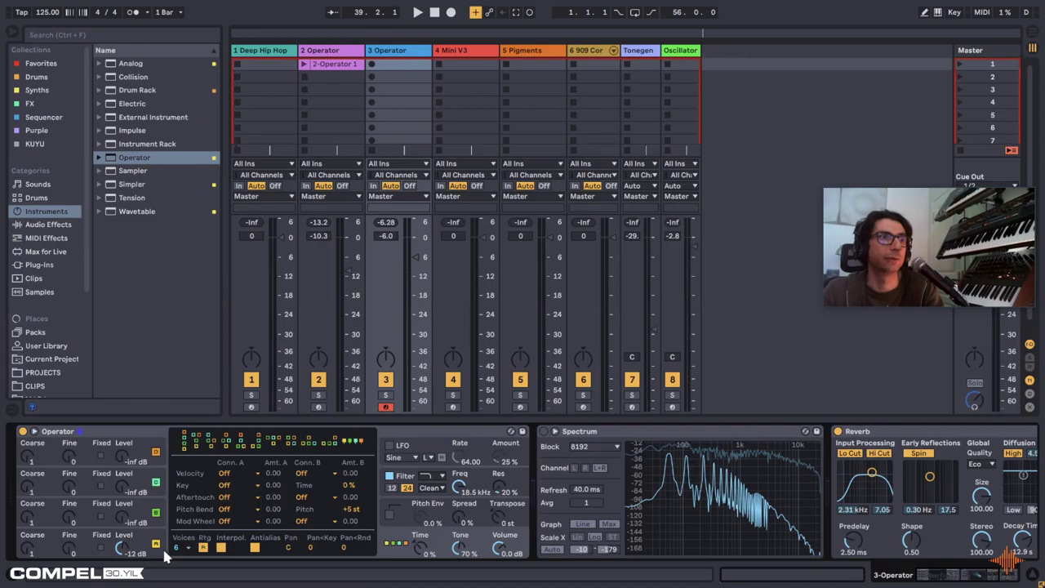
click(140, 542)
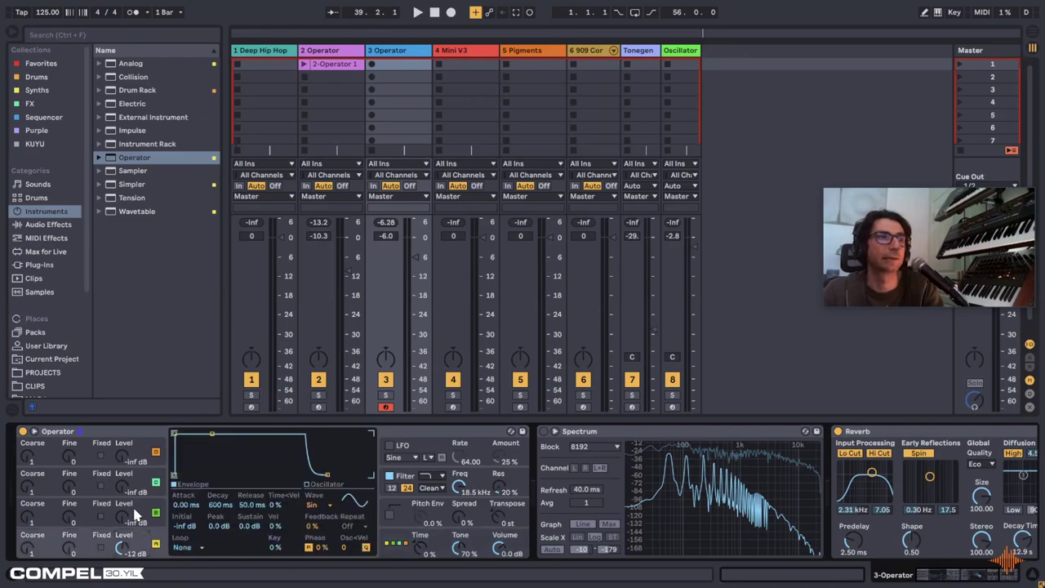
click(150, 512)
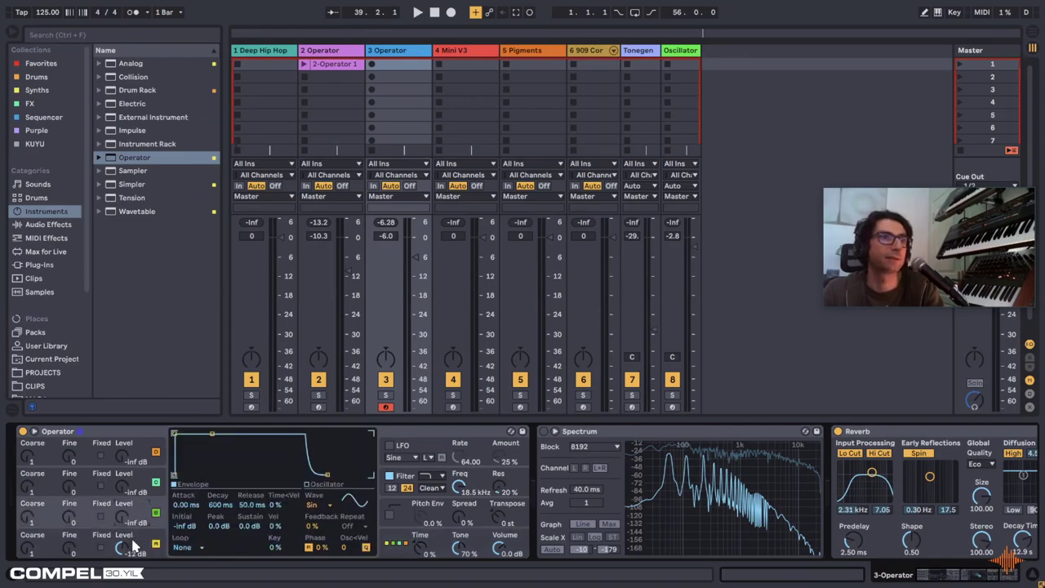
Step: Look over Operator's oscillator A, LFO, and global algorithm and modulation settings
click(143, 545)
click(418, 438)
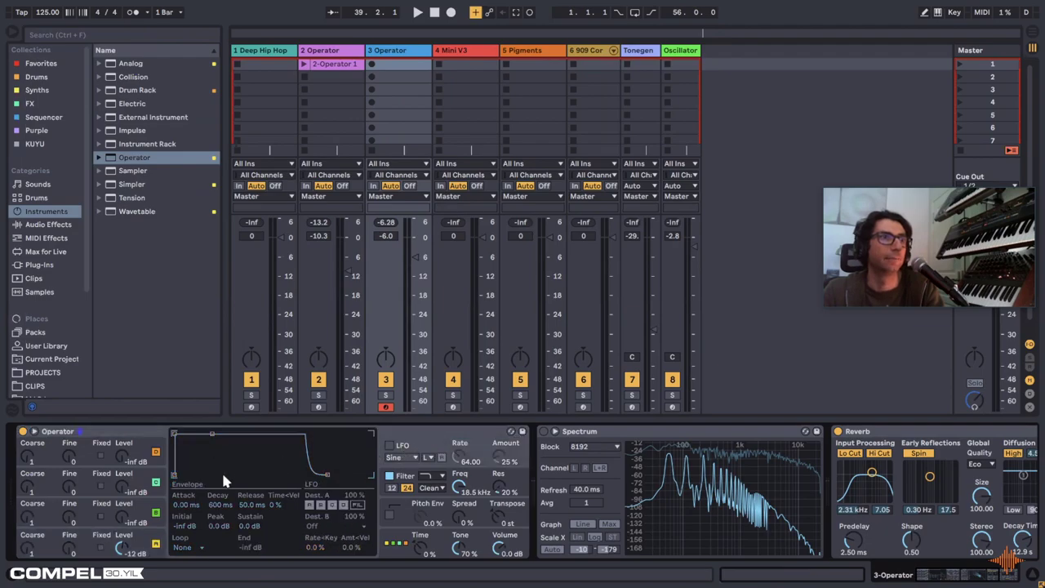
click(416, 552)
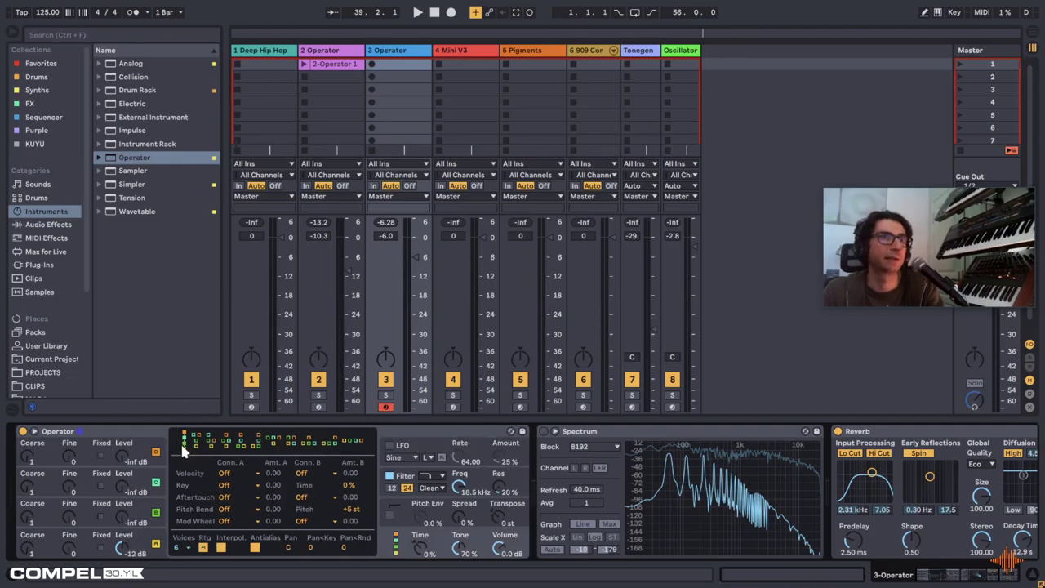
Step: Load Wavetable onto track 3 in place of Operator
double_click(137, 211)
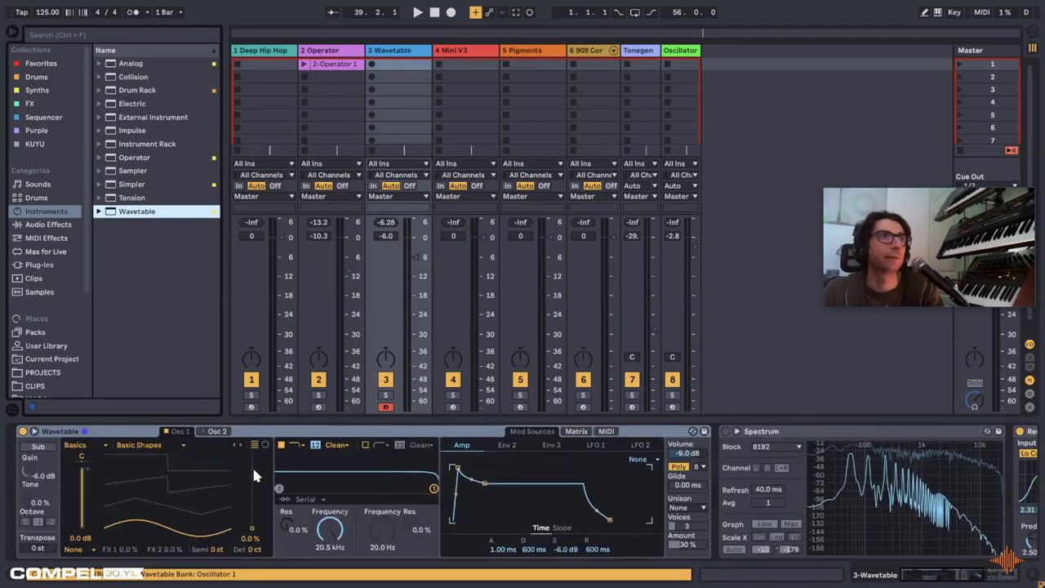
mouse_move(253, 529)
mouse_down()
mouse_move(253, 470)
mouse_move(253, 529)
mouse_up()
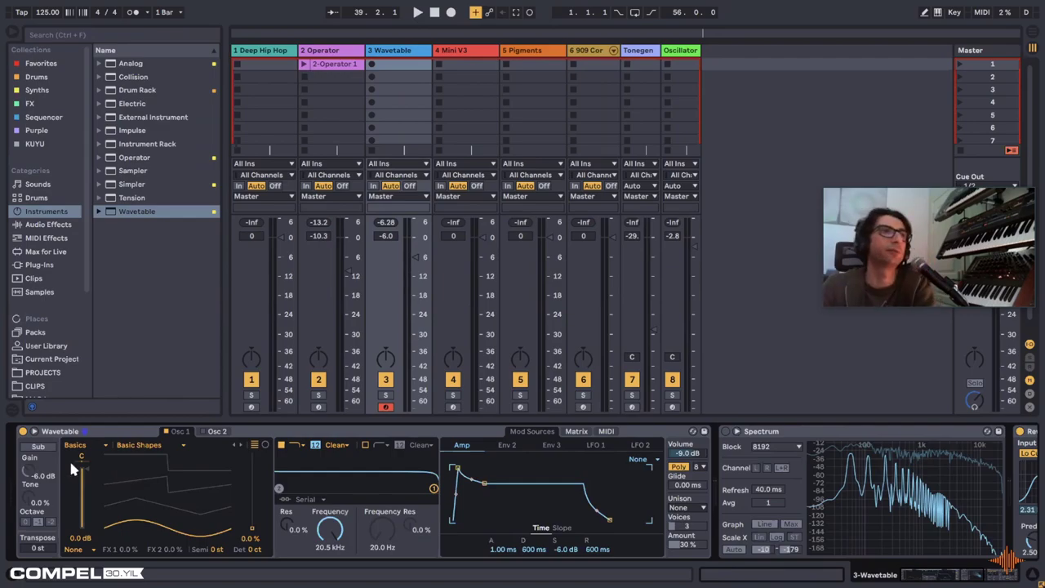
Step: Switch Wavetable's oscillator 1 off and back on, and try the Parallel filter routing before returning to Serial
click(70, 433)
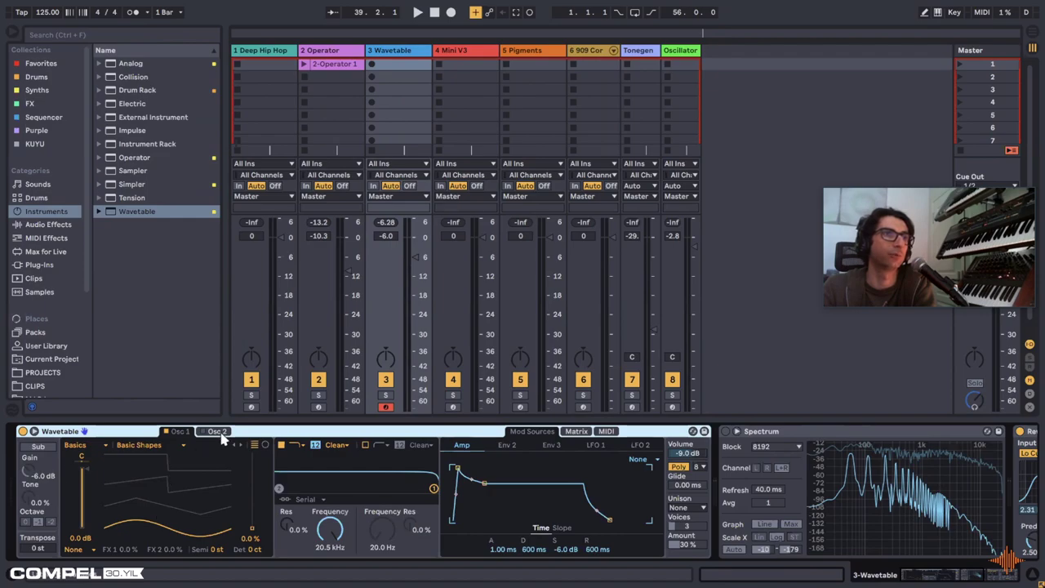
click(166, 431)
click(176, 432)
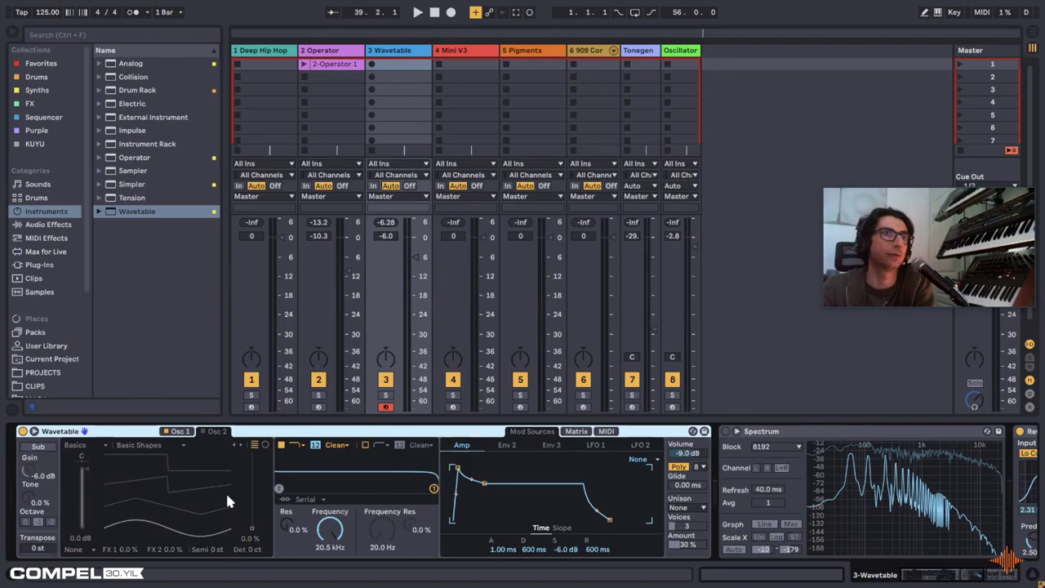
click(172, 432)
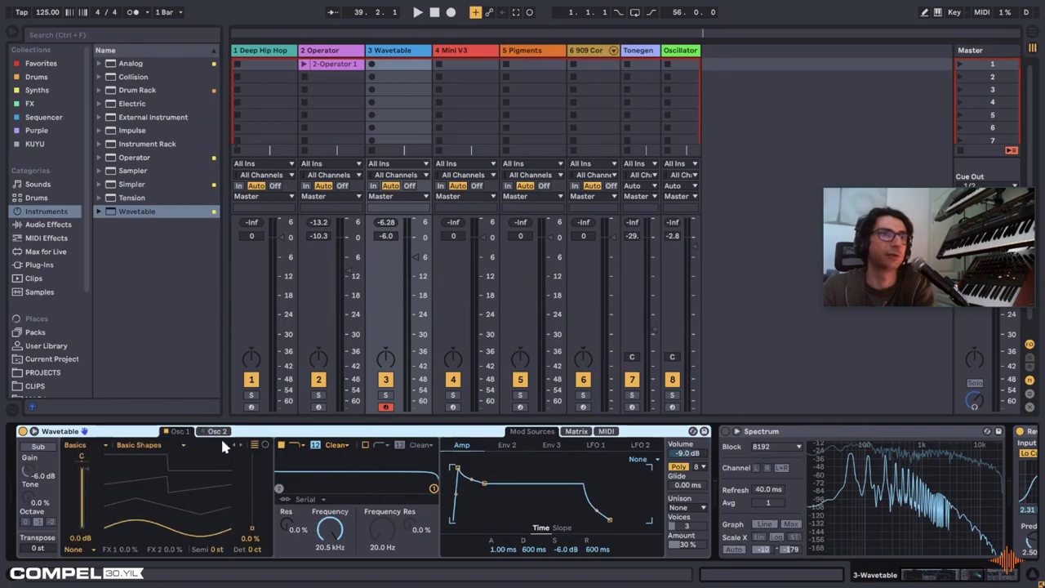
click(306, 500)
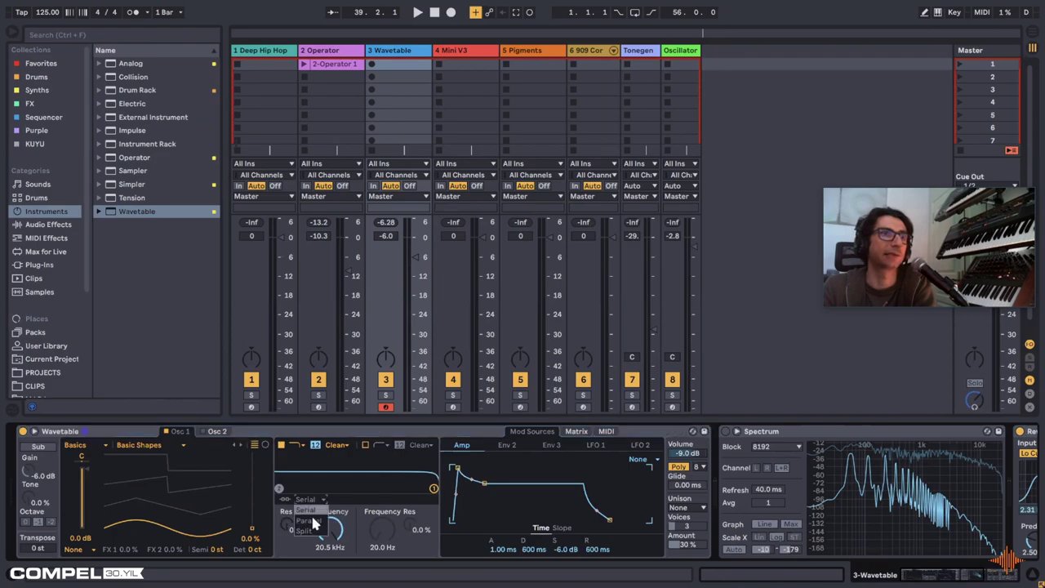
click(309, 520)
click(311, 498)
click(315, 511)
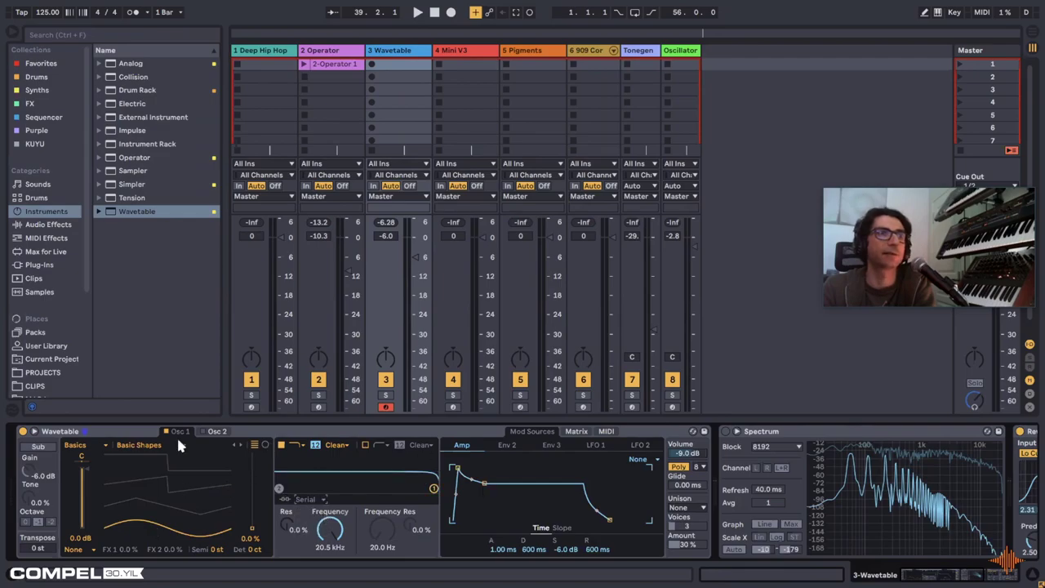
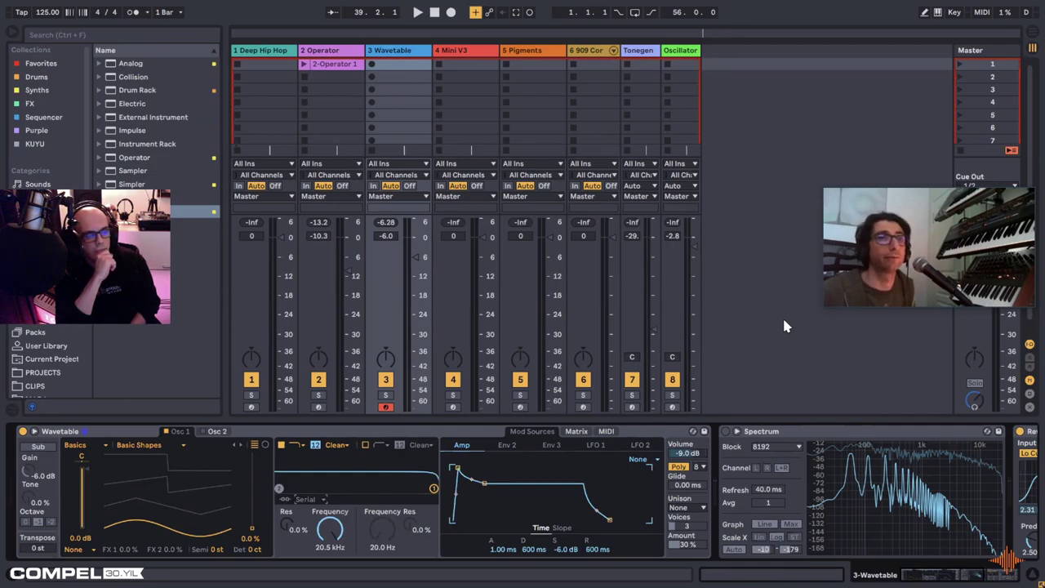
Step: Lengthen the amp envelope's release to 1.75 s and set oscillator 1's wavetable position to 53%
drag(611, 523, 616, 527)
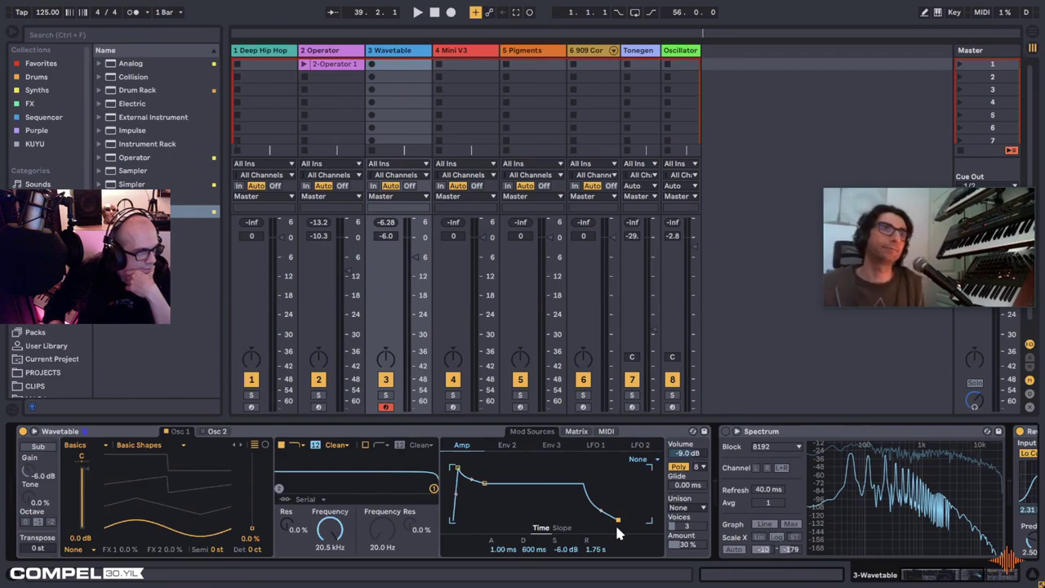
click(227, 438)
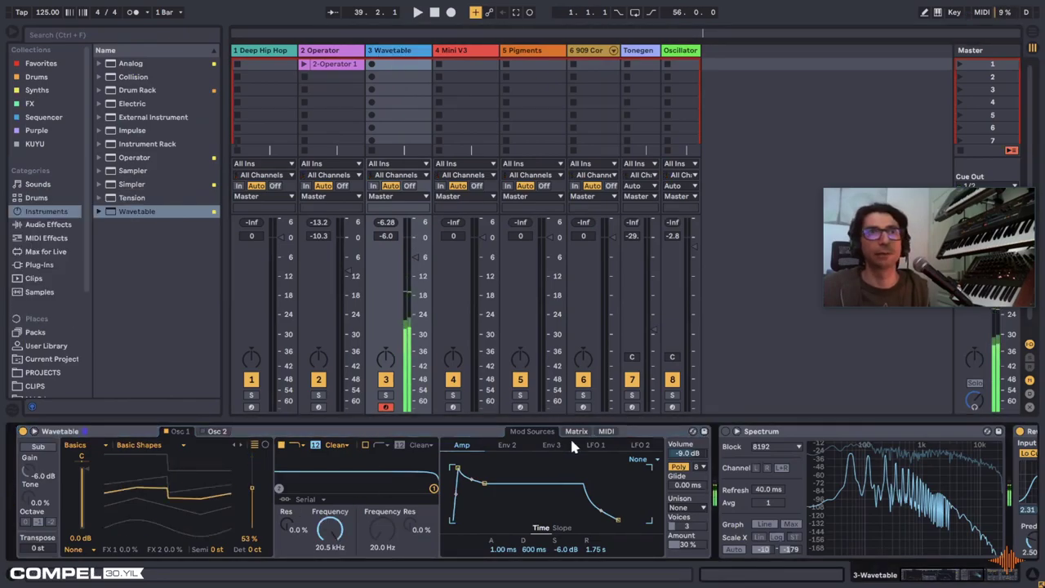
Step: Modulate oscillator 1's wavetable position with LFO 1 at an amount of 52
click(595, 445)
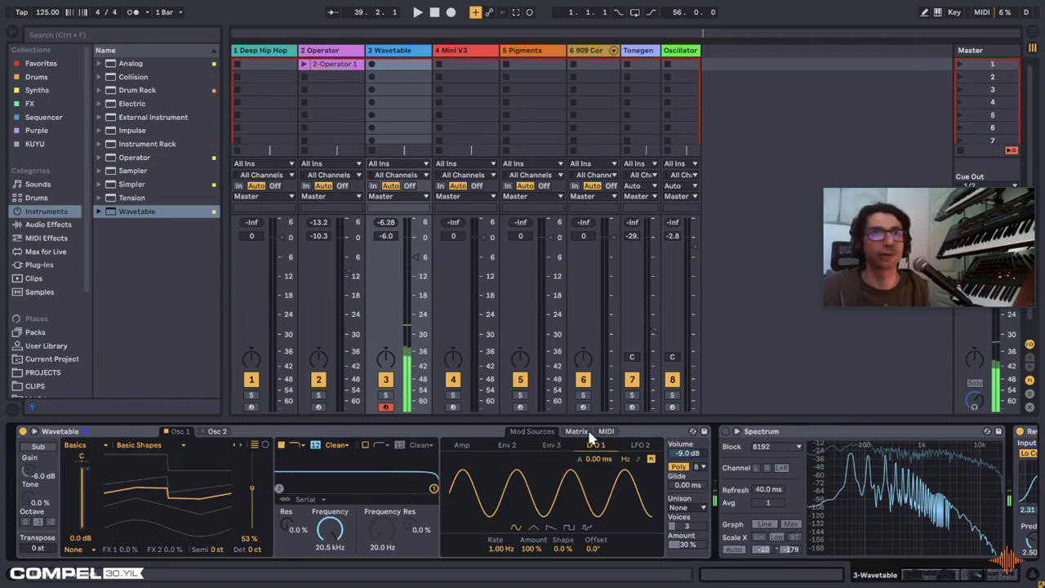
click(581, 432)
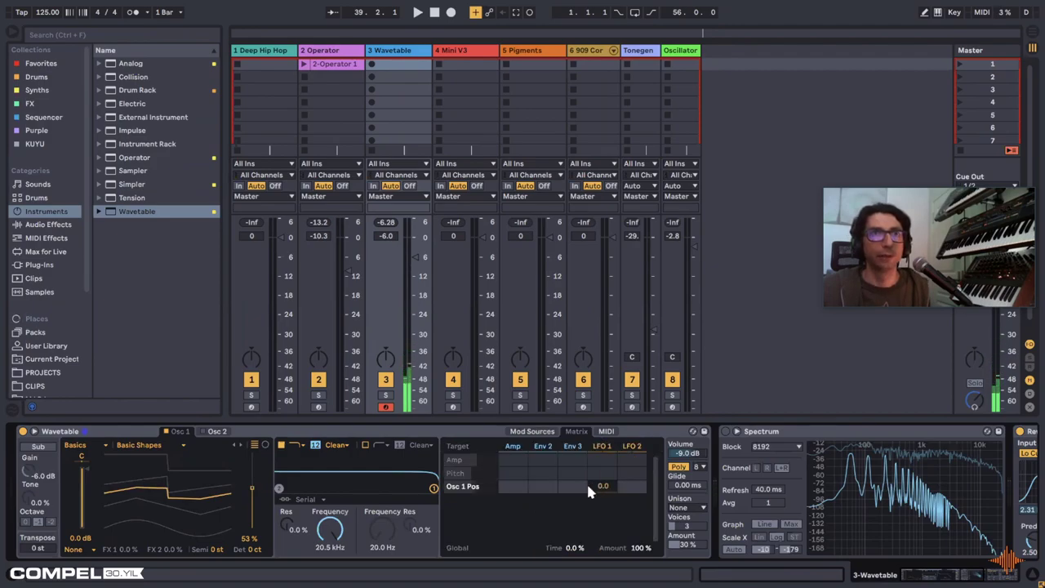
drag(595, 484, 595, 445)
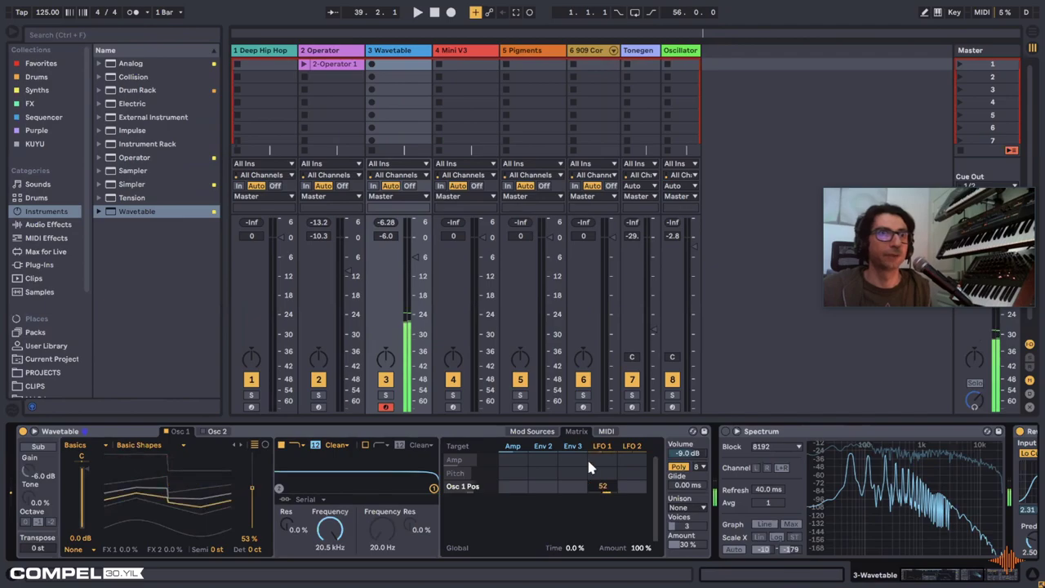
Step: Raise LFO 1's rate to 2.66 Hz and check its entry in the modulation matrix
click(535, 431)
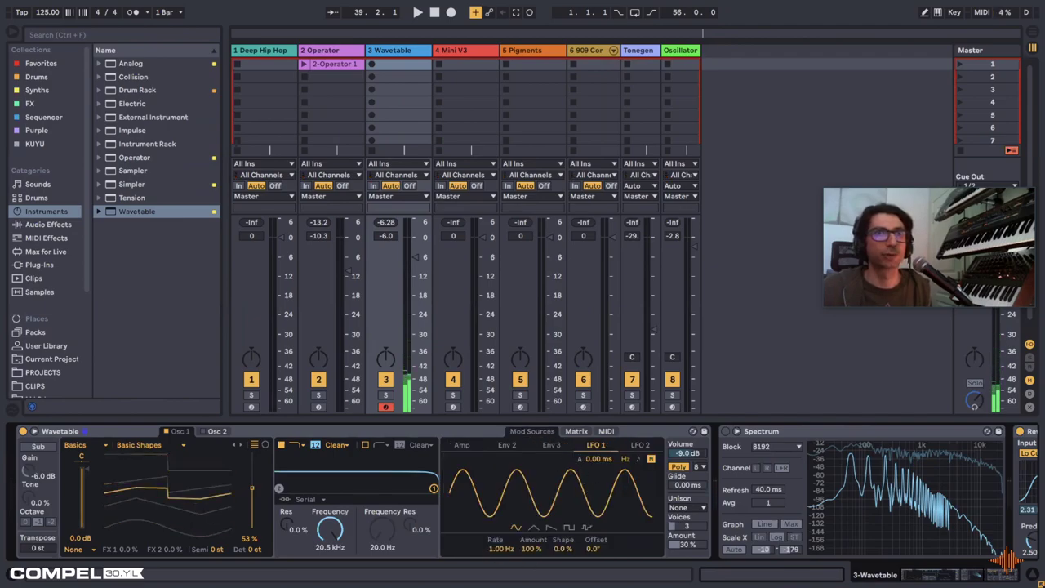
drag(499, 549, 500, 527)
click(576, 431)
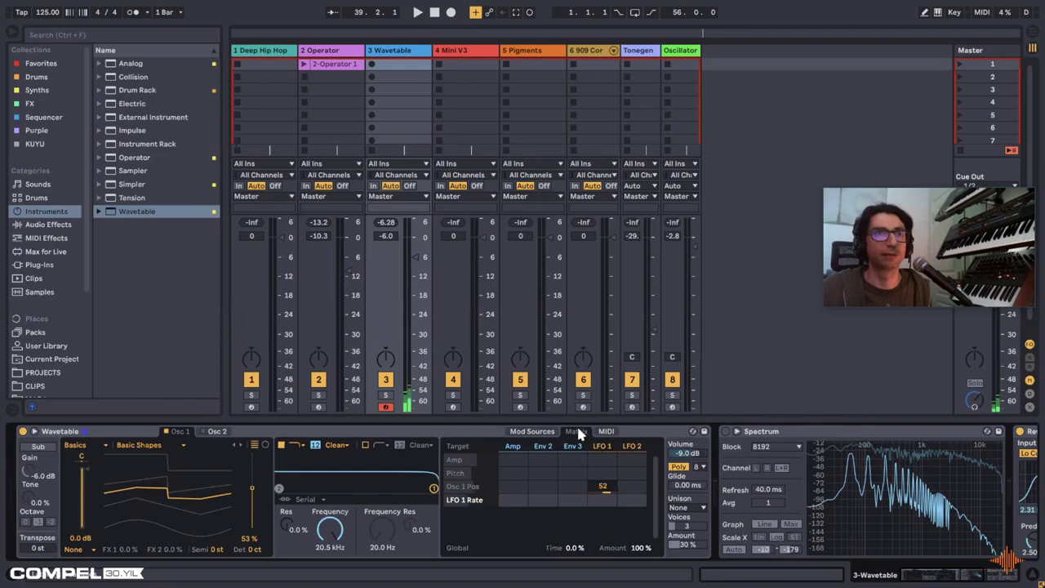
click(537, 431)
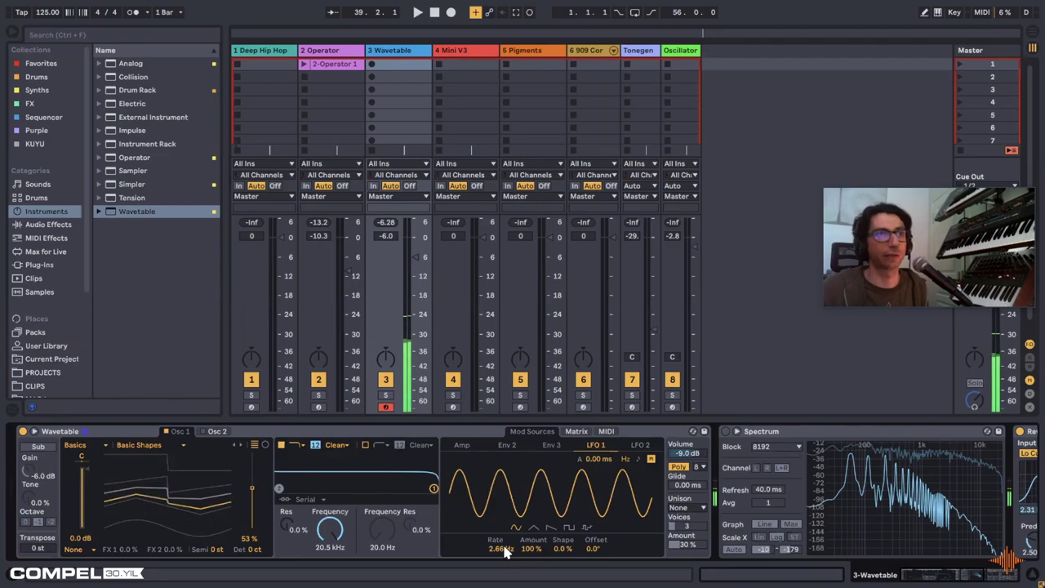
click(577, 431)
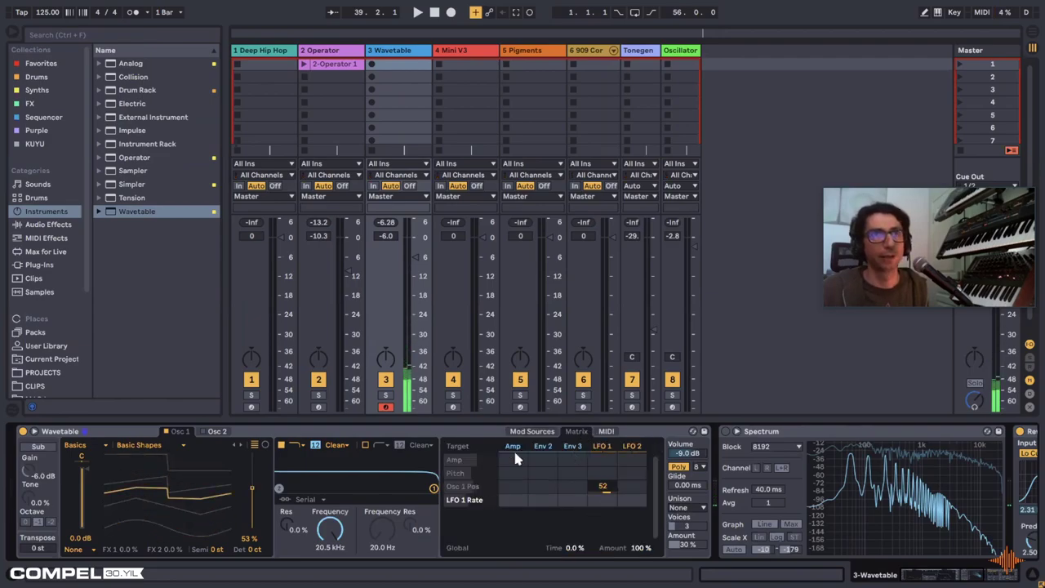
click(531, 431)
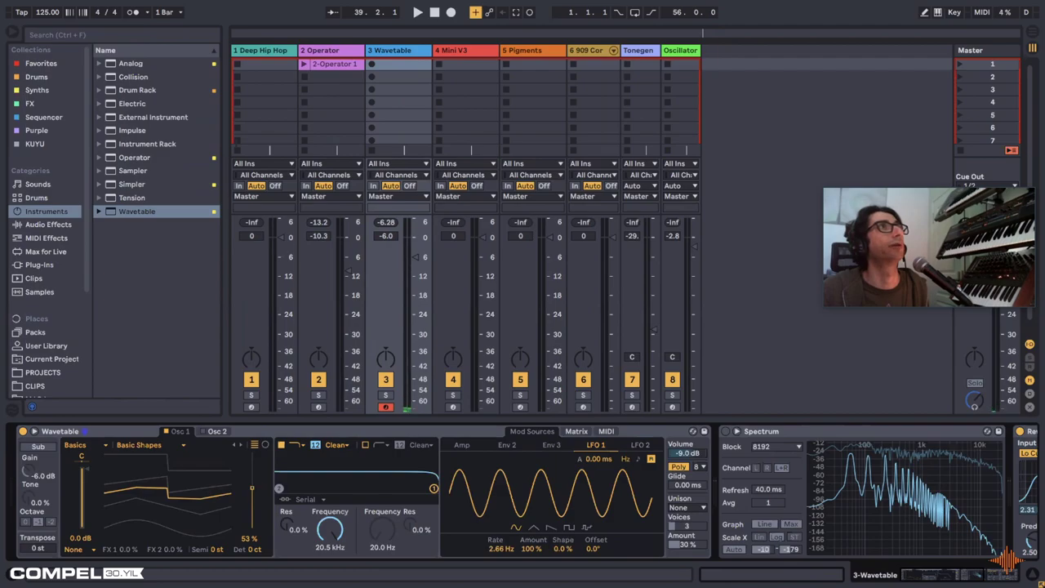
Step: Return to the Wavetable track after selecting the 909 Core Kit track, and set LFO 1's rate to 1.80 Hz
click(586, 52)
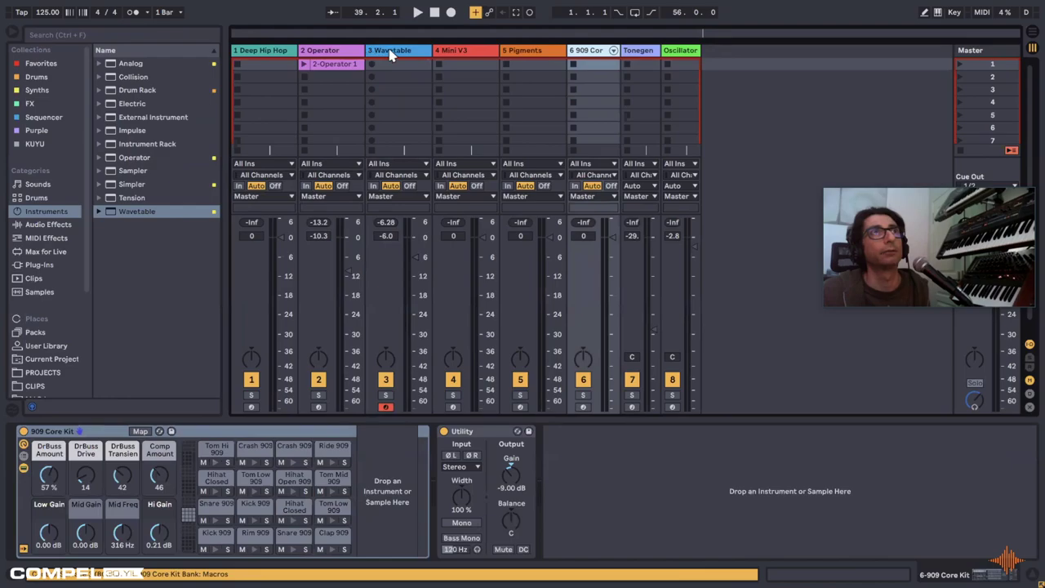
click(390, 54)
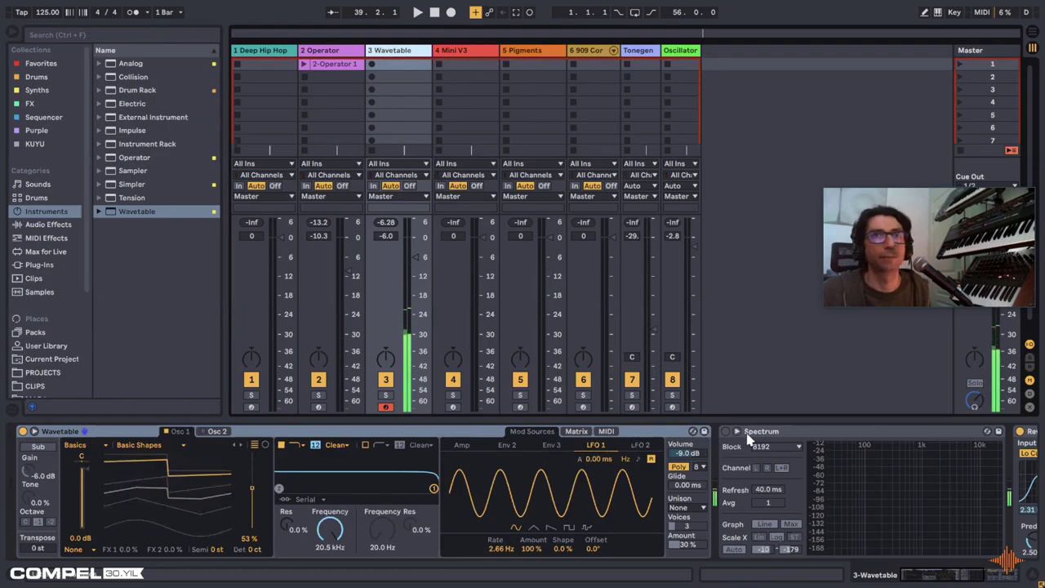
click(576, 431)
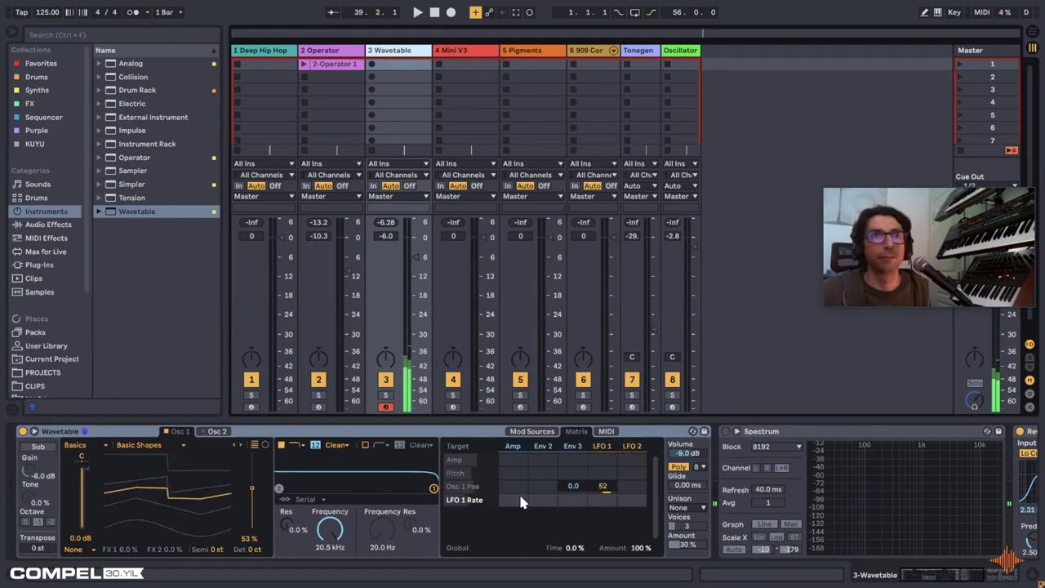
click(529, 431)
mouse_move(500, 548)
mouse_down()
mouse_move(500, 567)
mouse_move(500, 526)
mouse_move(499, 542)
mouse_up()
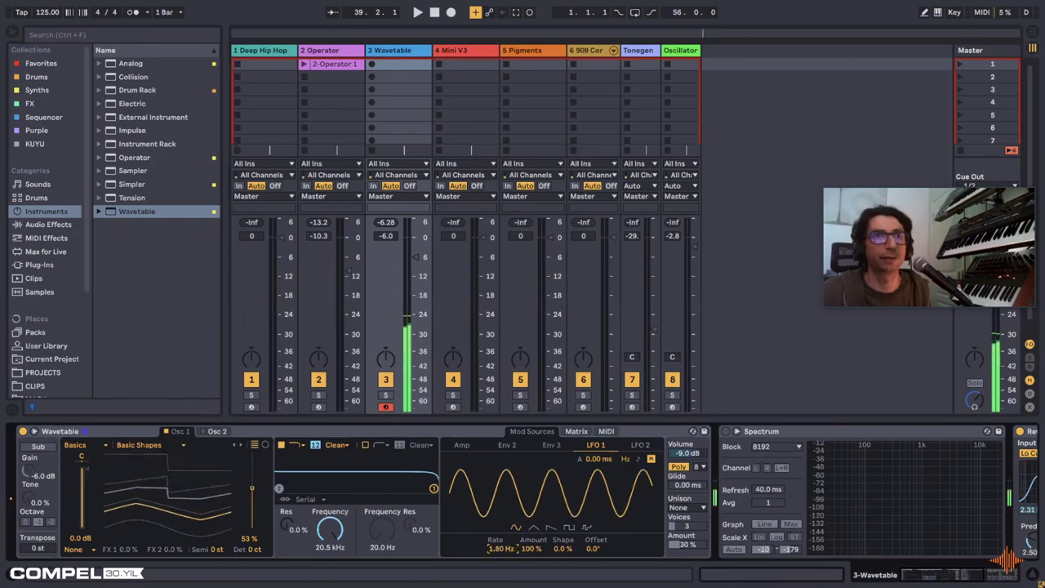
Step: Modulate LFO 1's rate with Env 2 at an amount of 64, and set Env 2's attack to 16.0 s
click(576, 431)
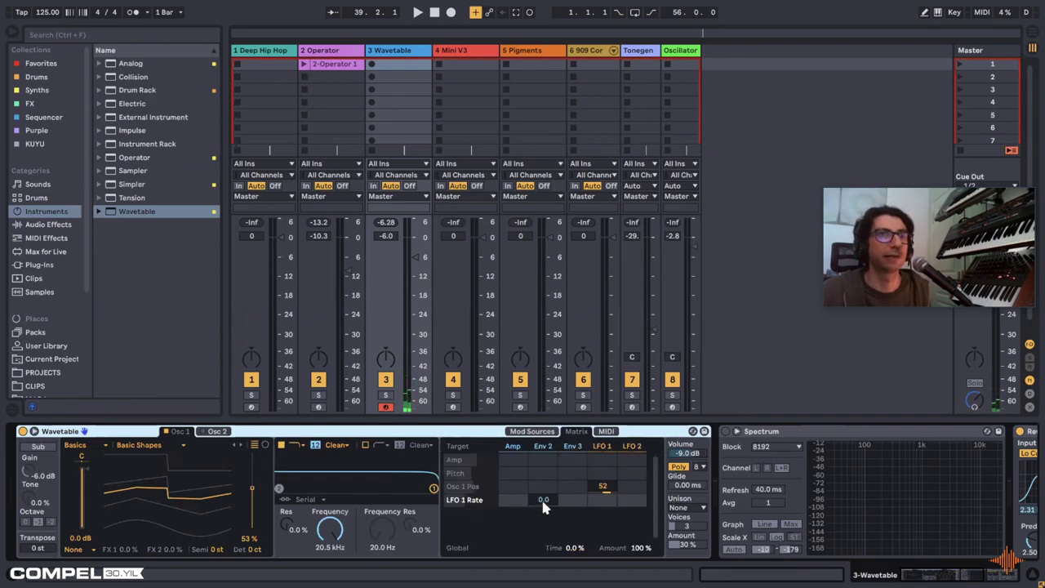
drag(544, 507, 544, 494)
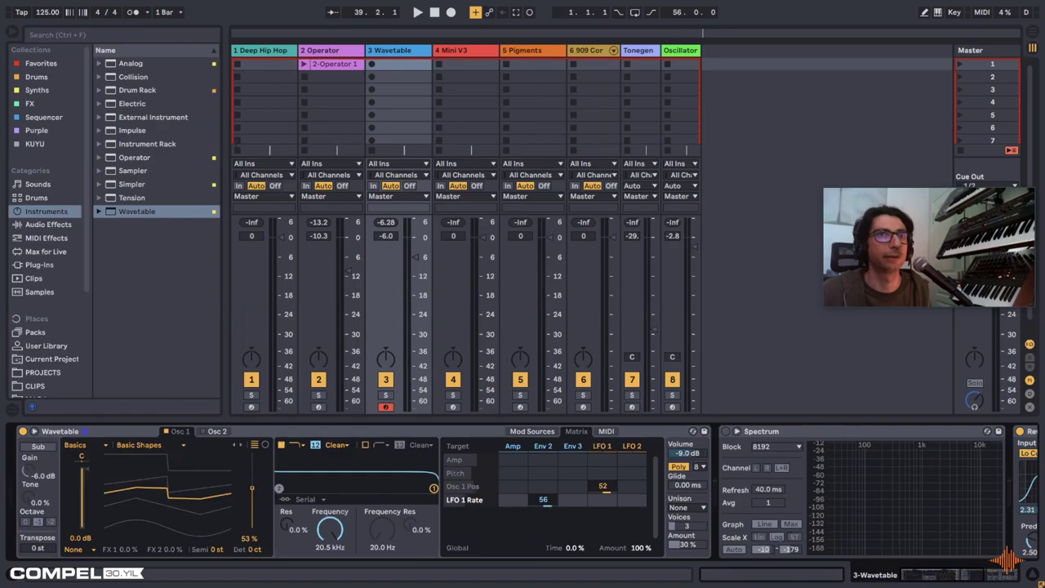
click(543, 432)
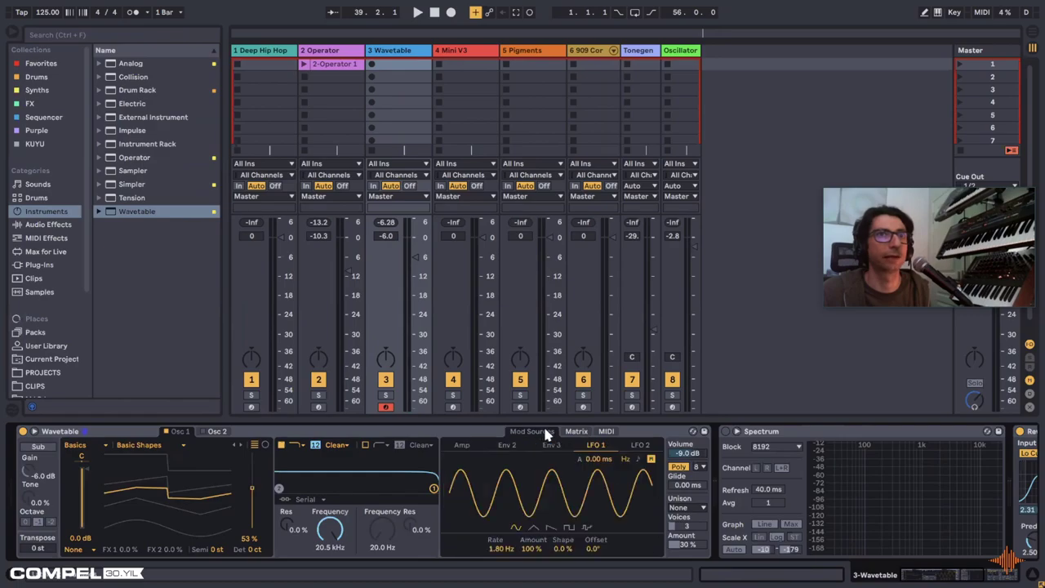
click(508, 446)
drag(455, 468, 513, 472)
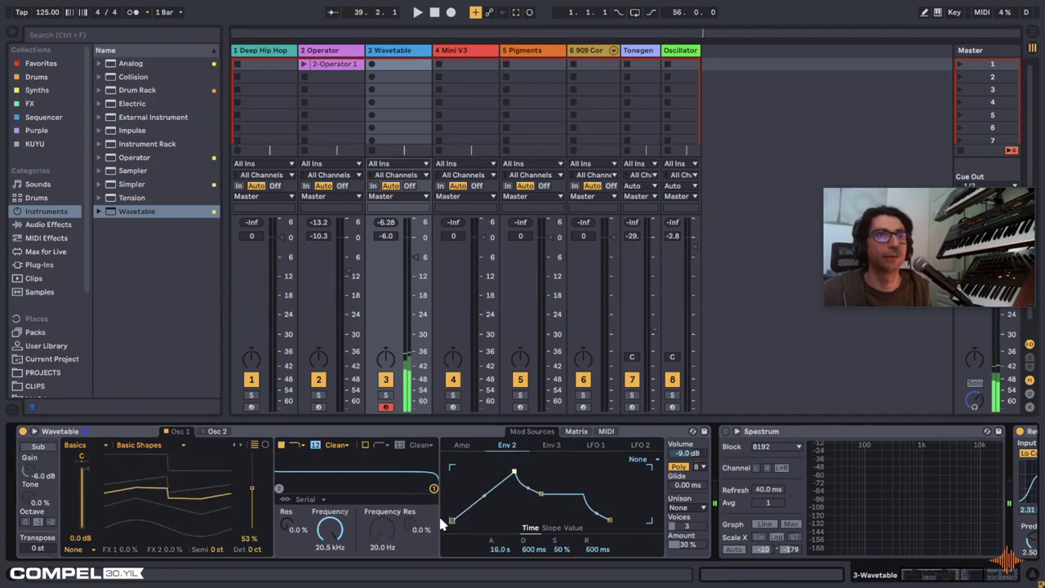
Step: Raise Env 2's modulation amount on LFO 1's rate to 100
click(578, 431)
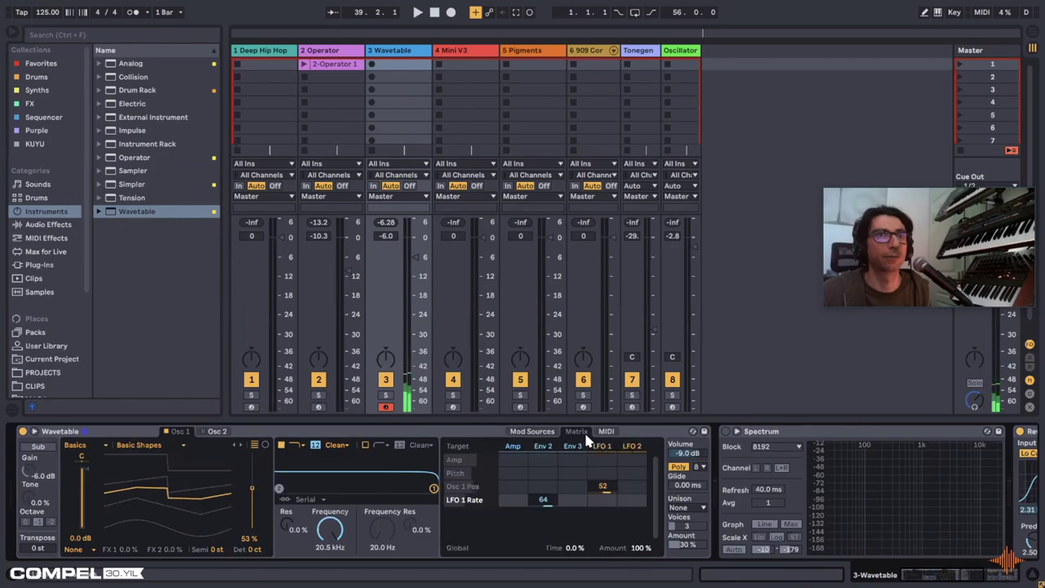
drag(545, 504, 546, 489)
click(535, 433)
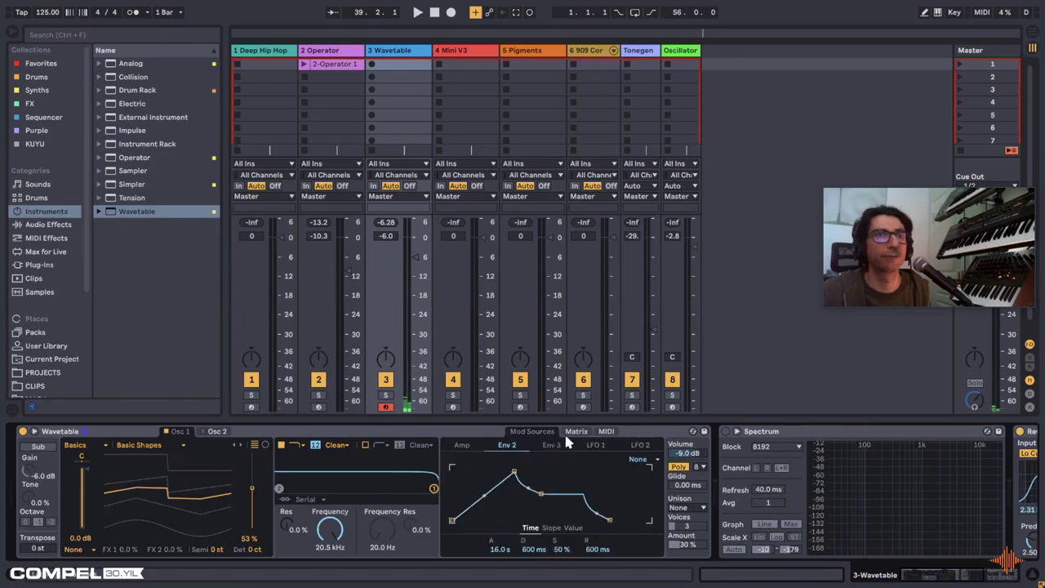
click(574, 432)
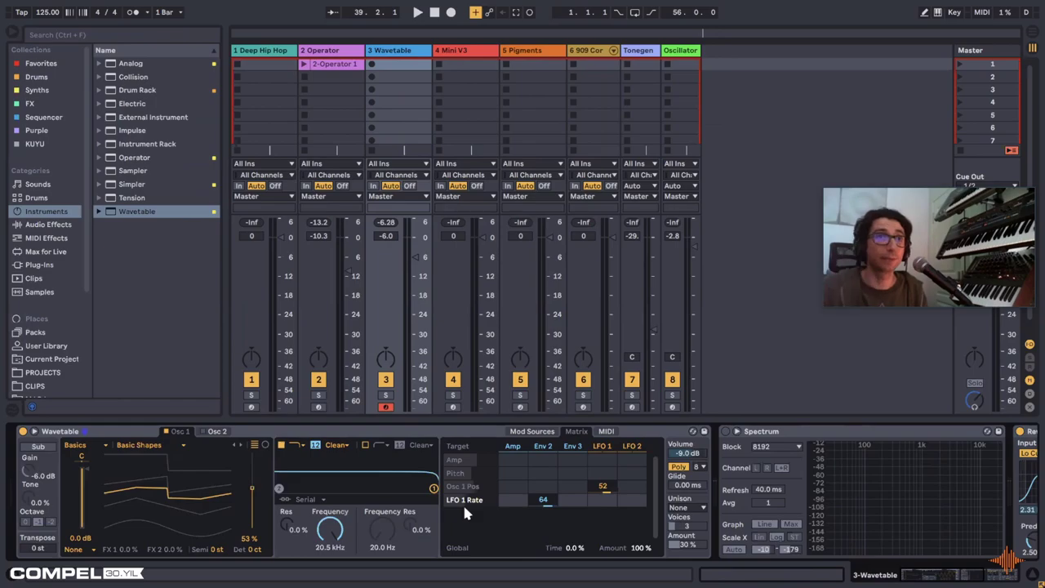
drag(544, 503, 544, 441)
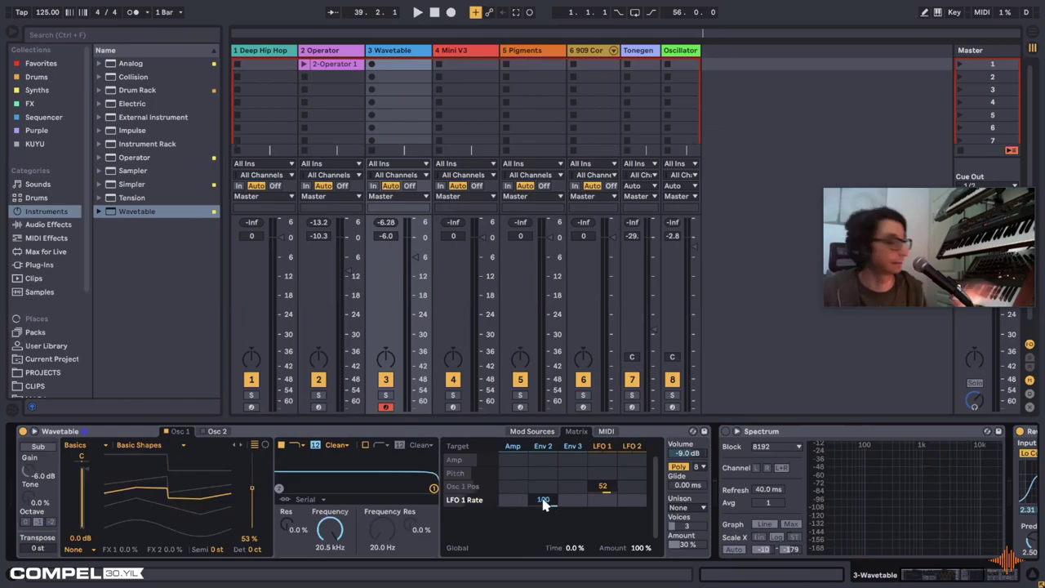
Step: Reshape Env 2 with a 7.50 s attack, 20.0 s decay and 0% sustain
click(534, 432)
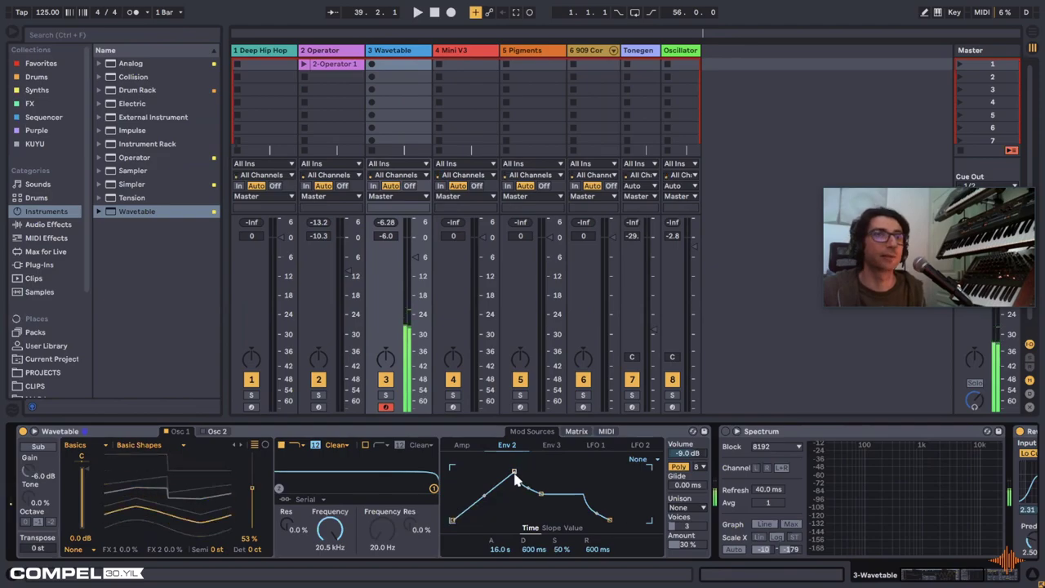
drag(515, 472, 485, 467)
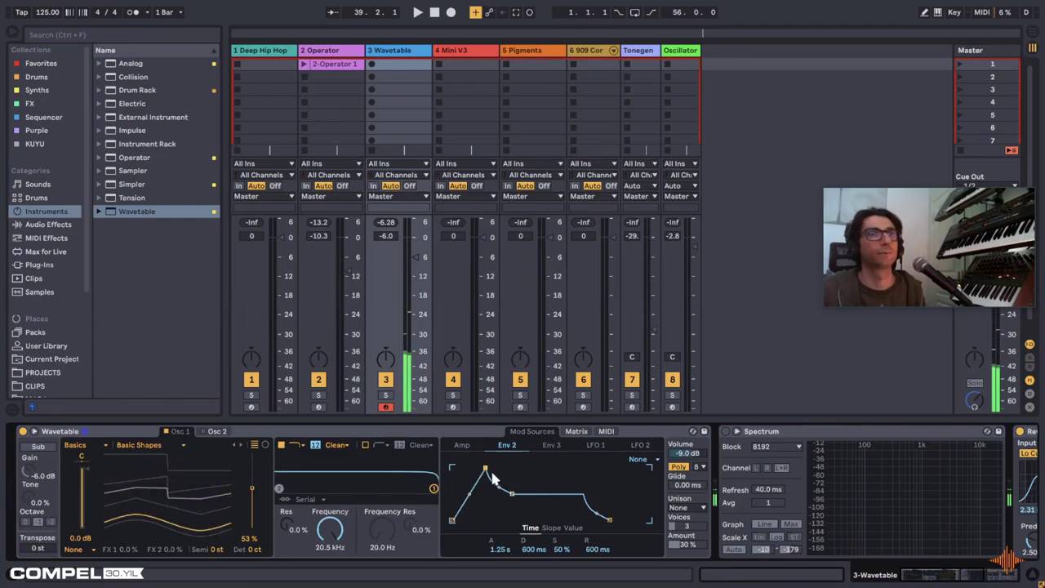
drag(511, 494, 550, 519)
drag(485, 469, 504, 468)
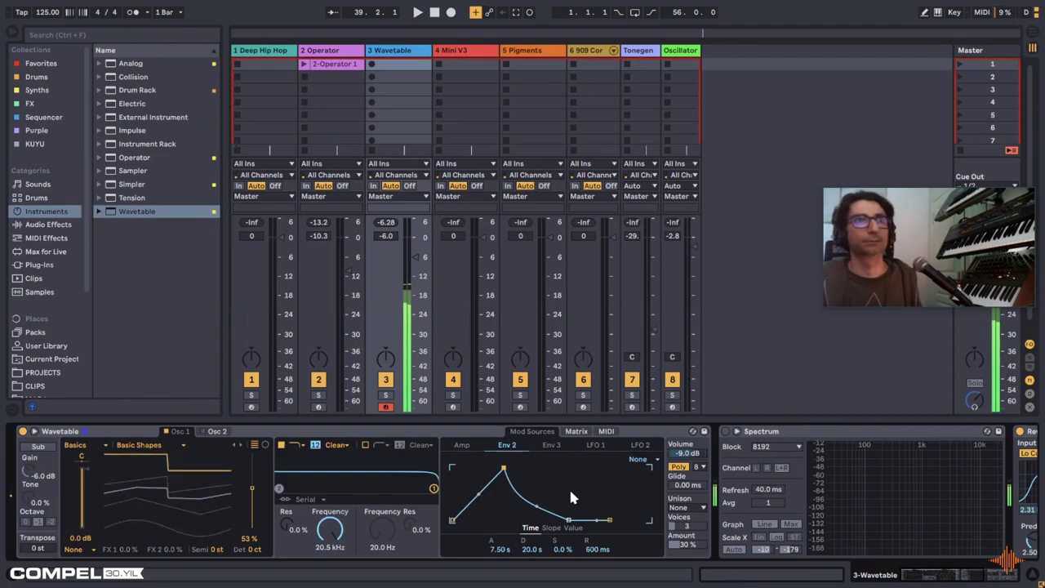
Step: Lower filter 1's cutoff frequency to about 24.9 Hz
mouse_move(317, 529)
mouse_down()
mouse_move(317, 580)
mouse_move(316, 534)
mouse_up()
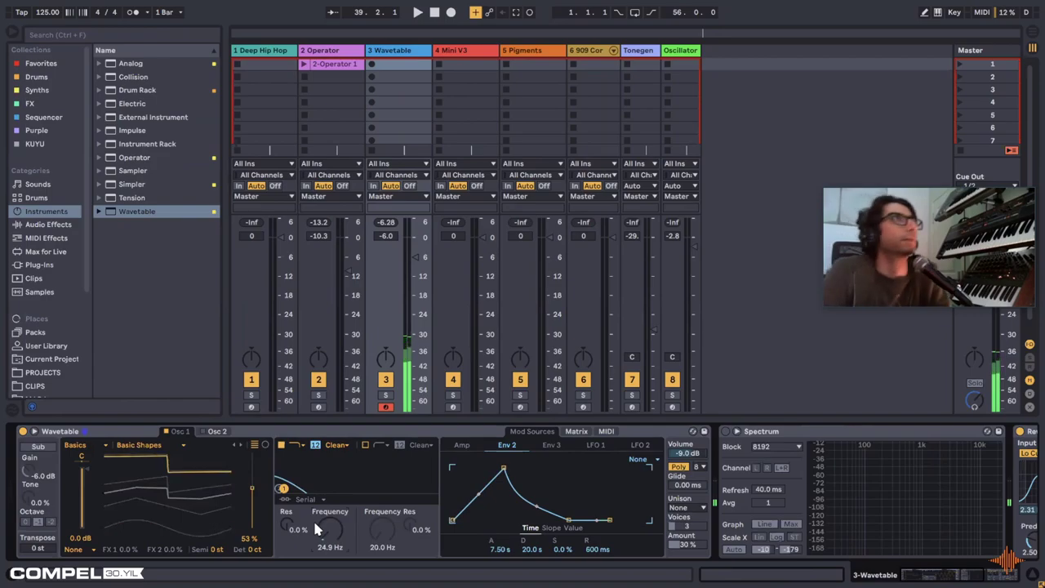